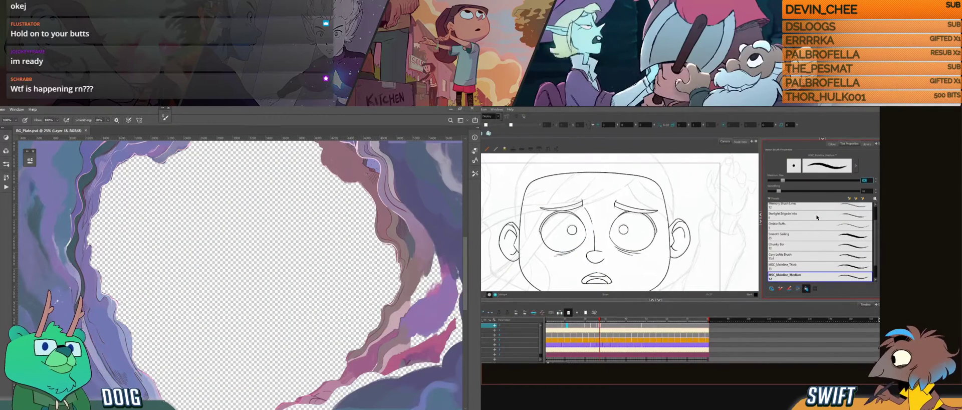
Set the line brush's maximum size to 5.
{"action": "type", "text": "5"}
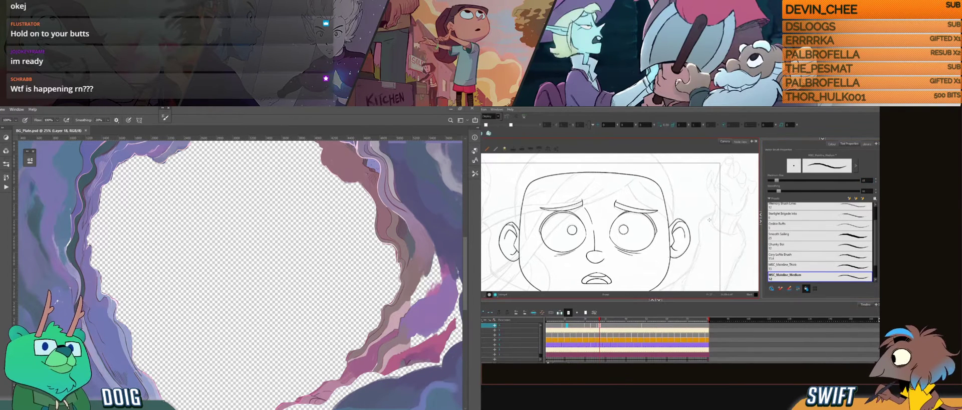
{"action": "mouse_move", "coordinate": [677, 247]}
{"action": "left_mouse_down"}
{"action": "mouse_move", "coordinate": [662, 229]}
{"action": "mouse_move", "coordinate": [682, 235]}
{"action": "left_mouse_up"}
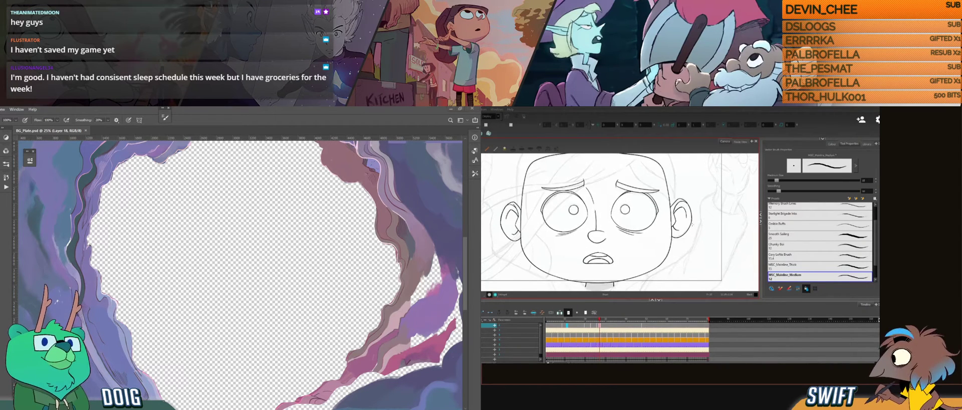
Flip back and forth between the neighbouring face drawings to compare the eyes and line work.
{"action": "key", "text": "comma"}
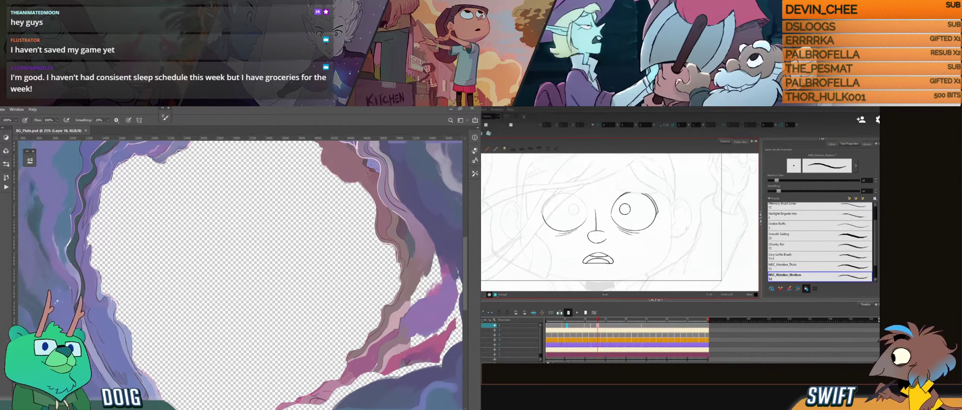
{"action": "key", "text": "f"}
{"action": "key", "text": "g"}
{"action": "key", "text": "f"}
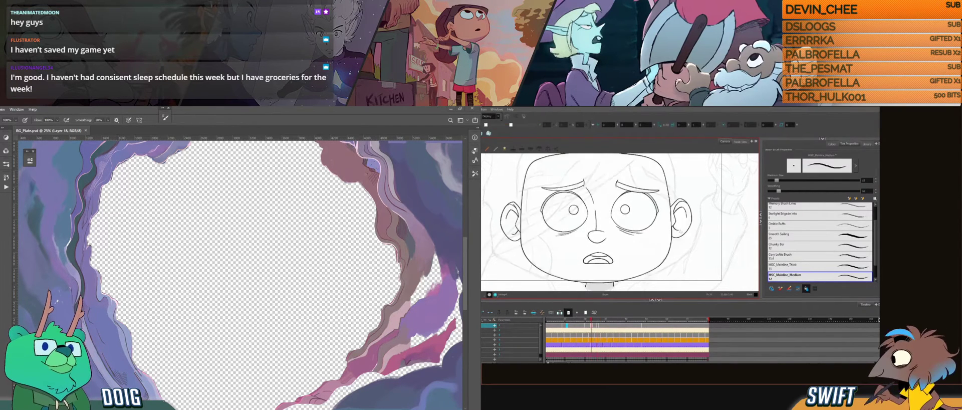
{"action": "key", "text": "g"}
{"action": "key", "text": "f"}
{"action": "key", "text": "g"}
{"action": "key", "text": "f"}
{"action": "key", "text": "g"}
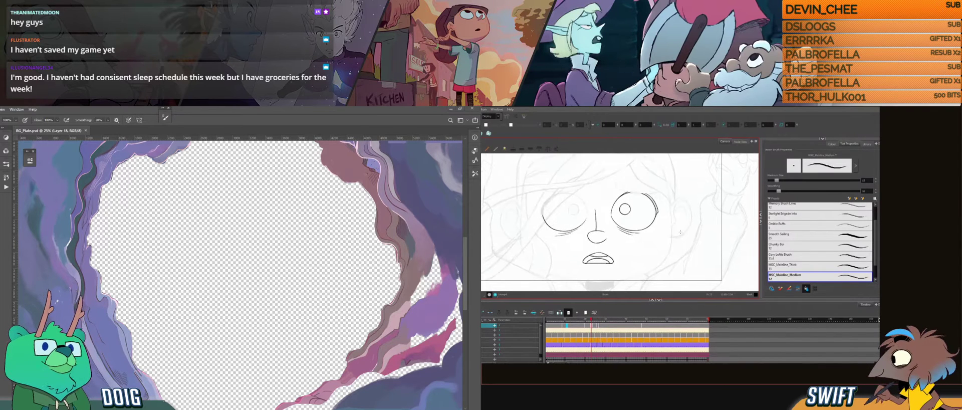
{"action": "key", "text": "g"}
{"action": "key", "text": "f"}
{"action": "key", "text": "g"}
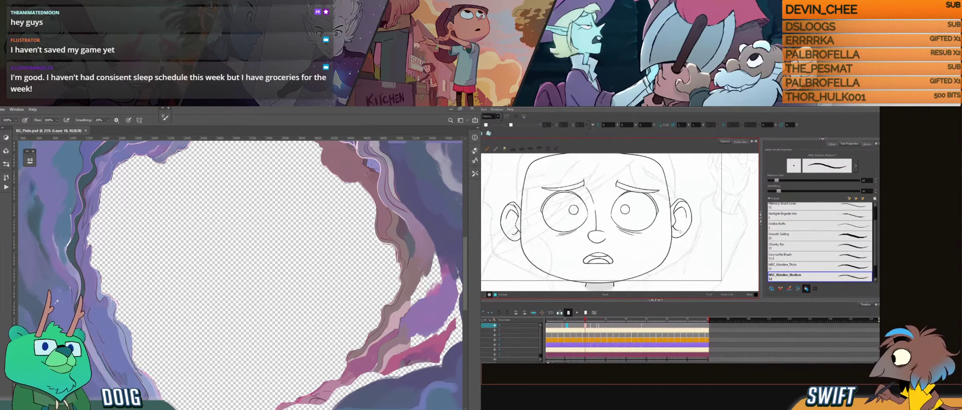
{"action": "key", "text": "g"}
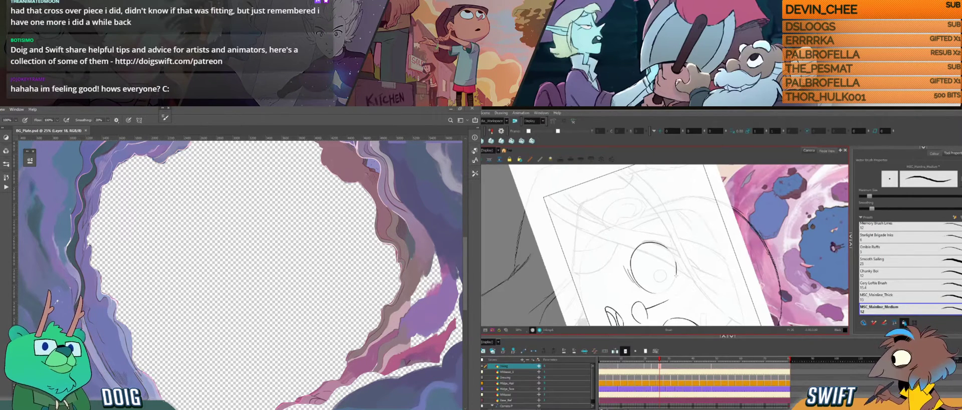
Try inking the missing part of the unfinished eye's outline over the sketch and undo the strokes.
{"action": "key", "text": "ctrl+alt"}
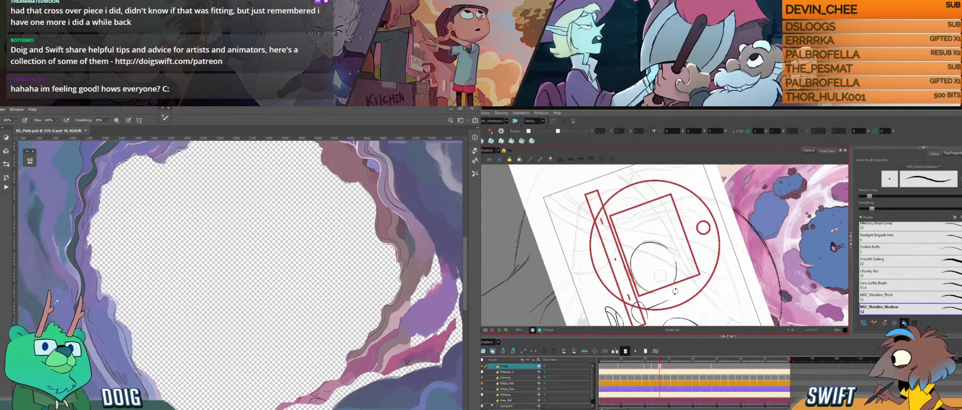
{"action": "left_click_drag", "start_coordinate": [675, 291], "coordinate": [704, 253], "text": "ctrl+alt"}
{"action": "left_click_drag", "start_coordinate": [698, 264], "coordinate": [680, 289]}
{"action": "key", "text": "ctrl+z"}
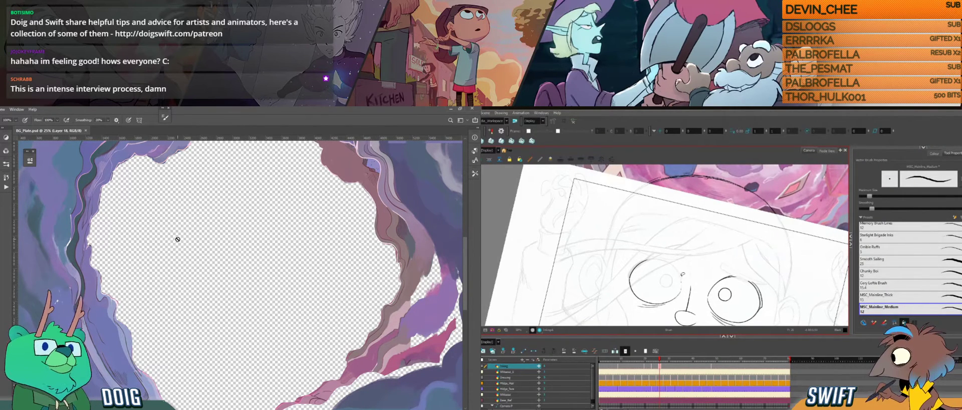
{"action": "mouse_move", "coordinate": [686, 287]}
{"action": "left_mouse_down"}
{"action": "mouse_move", "coordinate": [676, 231]}
{"action": "mouse_move", "coordinate": [665, 250]}
{"action": "left_mouse_up"}
{"action": "key", "text": "ctrl+alt"}
{"action": "key", "text": "ctrl+z"}
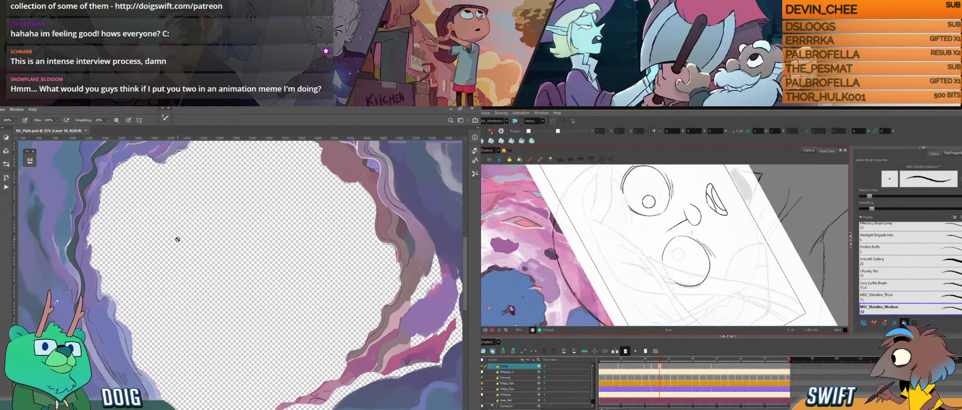
{"action": "key", "text": "ctrl+alt"}
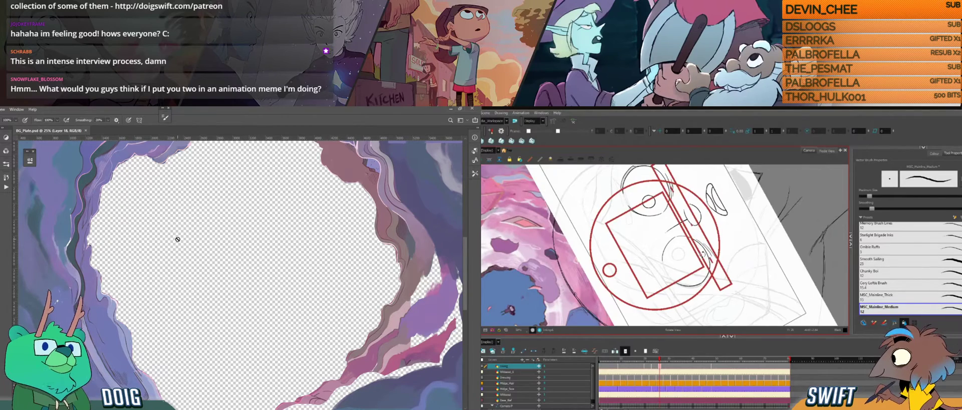
{"action": "left_click_drag", "start_coordinate": [703, 254], "coordinate": [648, 260]}
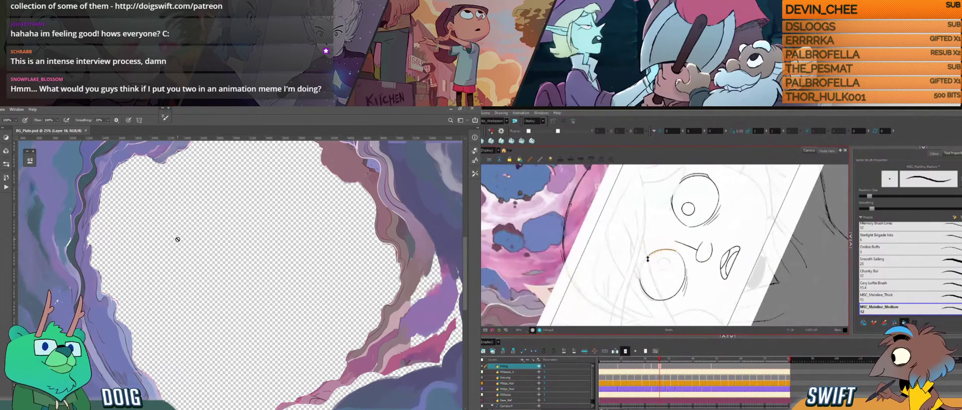
{"action": "key", "text": "ctrl+alt"}
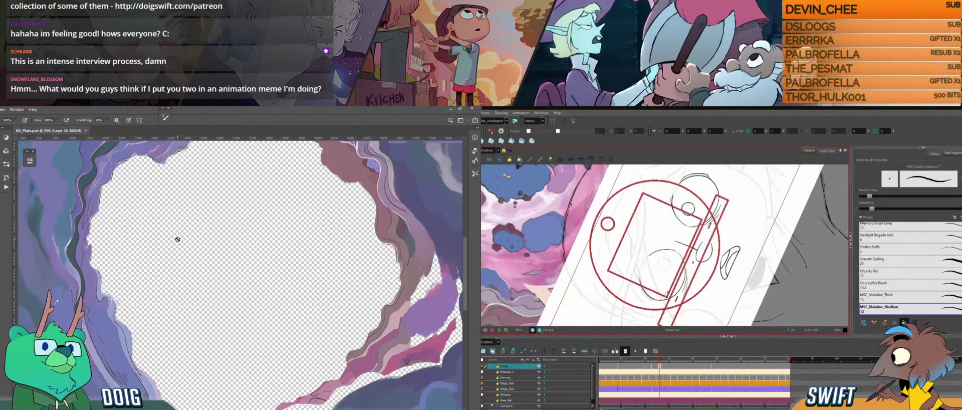
{"action": "mouse_move", "coordinate": [667, 294]}
{"action": "left_mouse_down"}
{"action": "mouse_move", "coordinate": [679, 289]}
{"action": "mouse_move", "coordinate": [673, 279]}
{"action": "mouse_move", "coordinate": [652, 266]}
{"action": "left_mouse_up"}
{"action": "key", "text": "ctrl+z"}
{"action": "key", "text": "ctrl+z"}
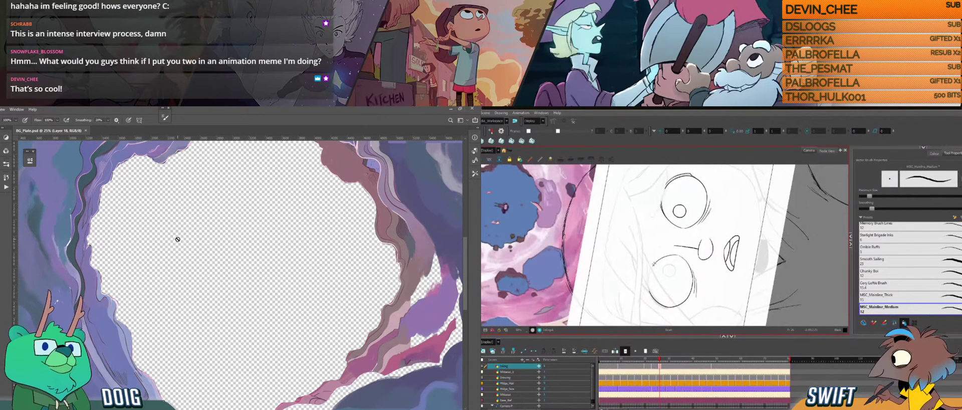
{"action": "key", "text": "ctrl+z"}
Ink the missing contour of the unfinished eye and slightly adjust the short stroke on its upper edge.
{"action": "left_click_drag", "start_coordinate": [649, 275], "coordinate": [648, 290]}
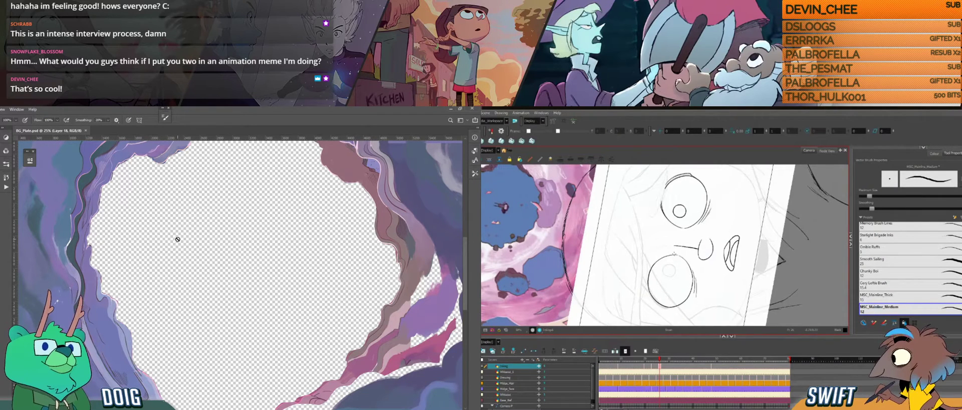
{"action": "mouse_move", "coordinate": [694, 248]}
{"action": "left_mouse_down"}
{"action": "mouse_move", "coordinate": [664, 286]}
{"action": "mouse_move", "coordinate": [648, 286]}
{"action": "left_mouse_up"}
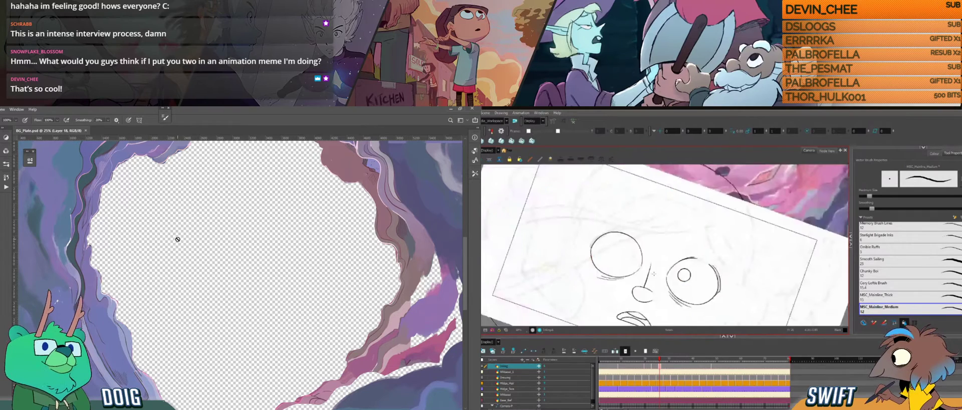
{"action": "left_click_drag", "start_coordinate": [655, 231], "coordinate": [655, 253]}
{"action": "left_click", "coordinate": [630, 253]}
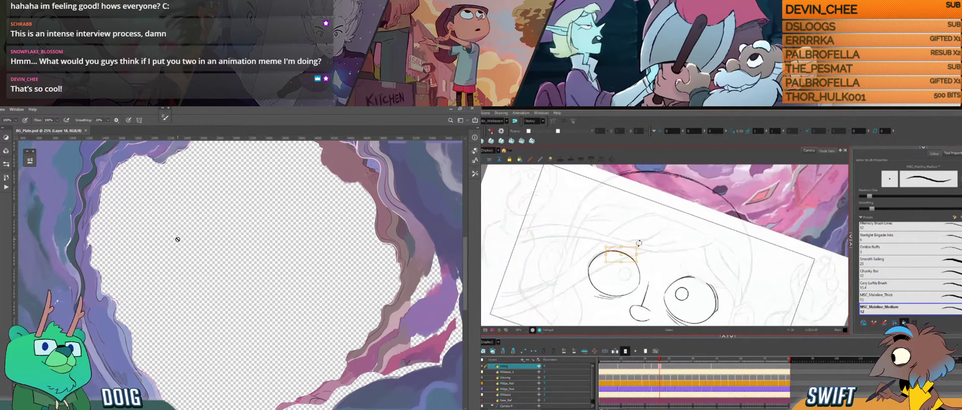
{"action": "left_click_drag", "start_coordinate": [638, 243], "coordinate": [644, 242]}
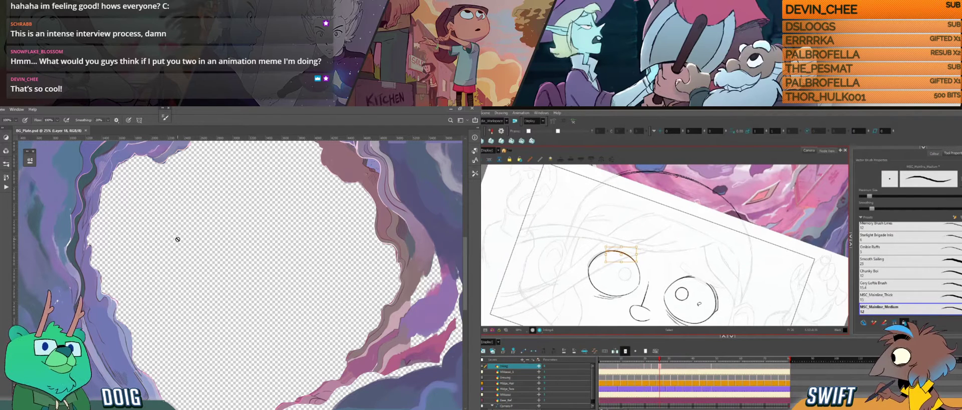
In Photoshop, select the left cave wall's layer, Layer 5, and touch it up with the Brush.
{"action": "left_click", "coordinate": [179, 278]}
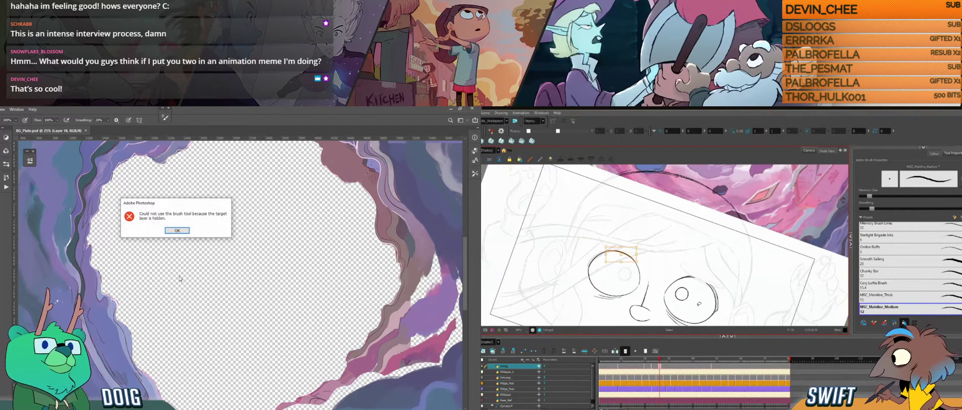
{"action": "left_click", "coordinate": [177, 230]}
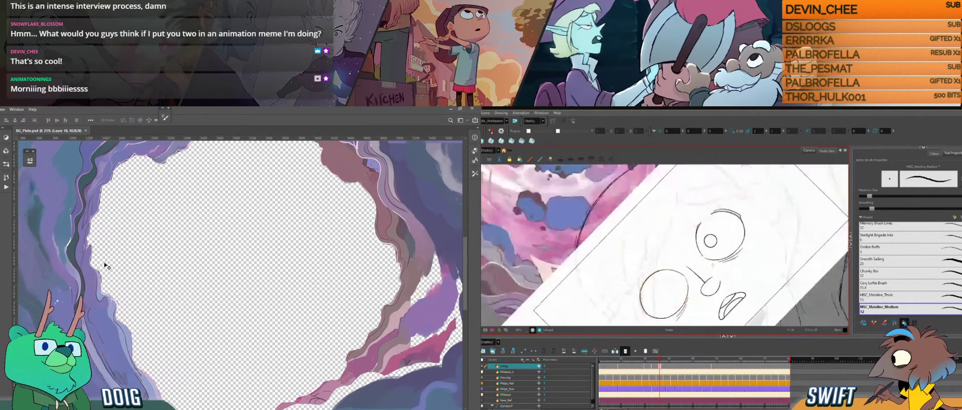
{"action": "left_click", "coordinate": [59, 289], "text": "ctrl"}
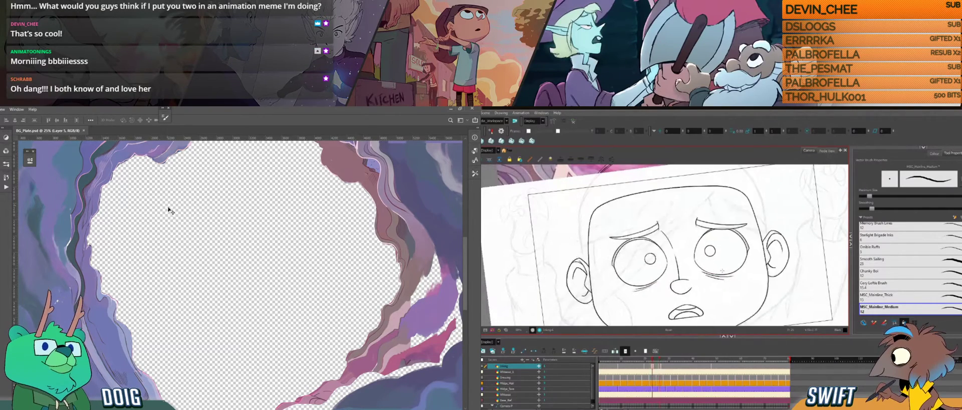
{"action": "key", "text": "ctrl+plus"}
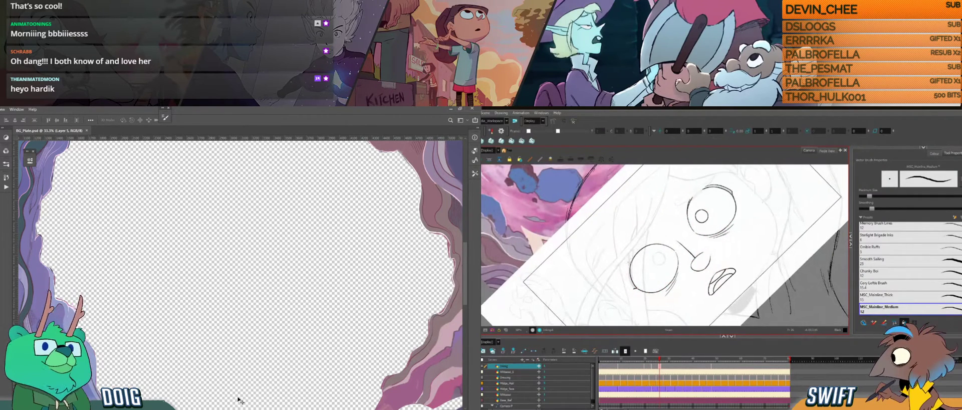
{"action": "scroll", "coordinate": [241, 274], "scroll_direction": "left", "scroll_amount": 6}
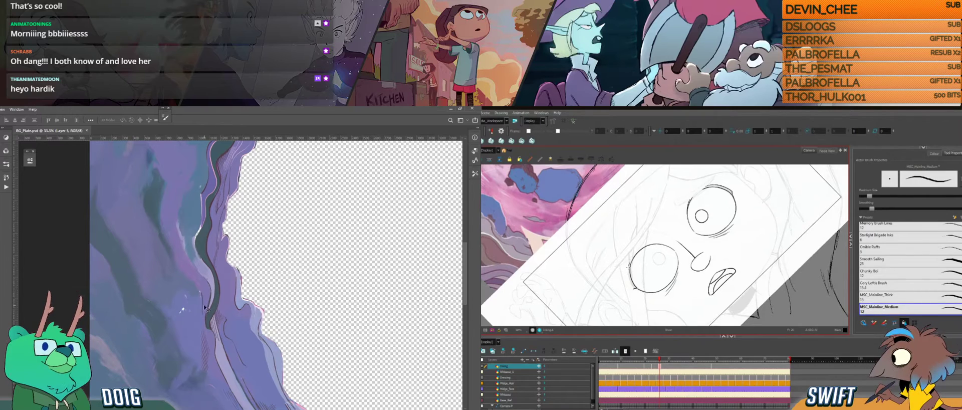
{"action": "key", "text": "b"}
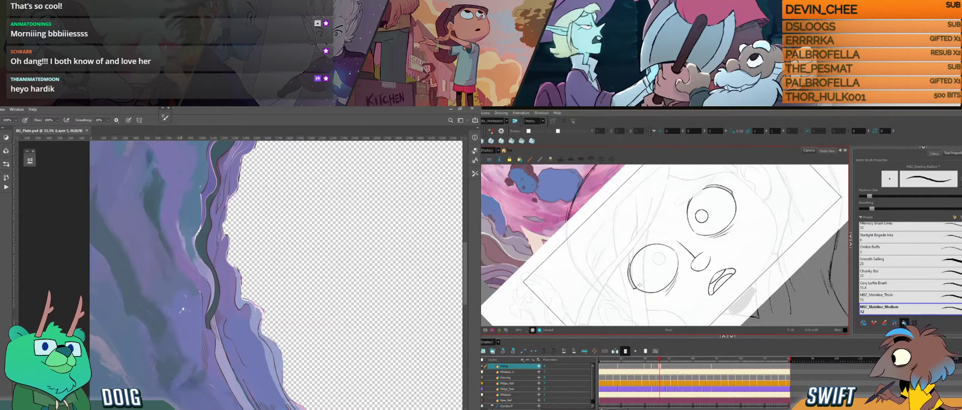
{"action": "left_click", "coordinate": [178, 302]}
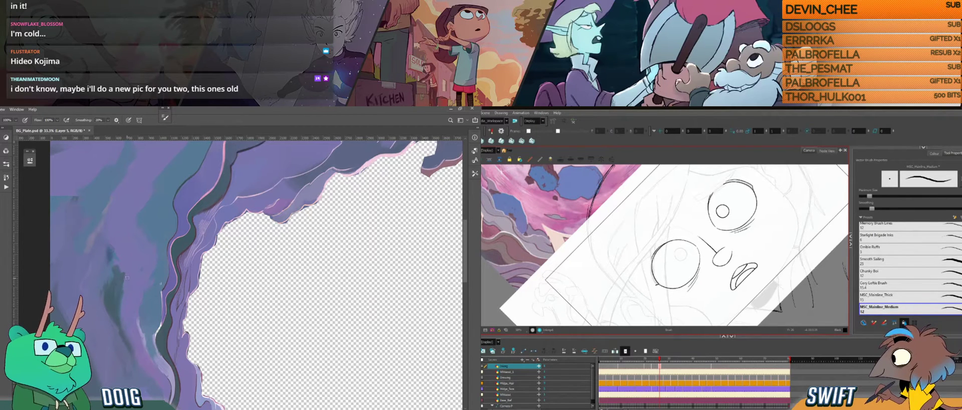
In Toon Boom Harmony, select and delete the stray short stroke on the outer edge of the unfinished eye.
{"action": "left_click", "coordinate": [656, 254]}
{"action": "key", "text": "Delete"}
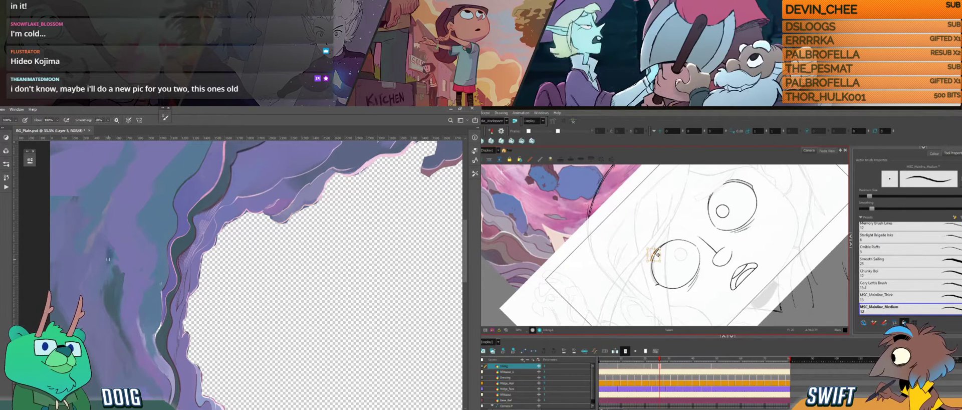
{"action": "left_click", "coordinate": [658, 254]}
{"action": "left_click", "coordinate": [658, 255]}
{"action": "left_click_drag", "start_coordinate": [618, 208], "coordinate": [603, 244]}
In Photoshop, continue painting the left cave wall and sample a colour for the Brush.
{"action": "key", "text": "ctrl+minus"}
{"action": "left_click_drag", "start_coordinate": [134, 240], "coordinate": [94, 251]}
{"action": "key", "text": "i"}
{"action": "key", "text": "b"}
In Toon Boom Harmony, add a short stroke to the outer edge of the unfinished eye and select it.
{"action": "left_click_drag", "start_coordinate": [666, 266], "coordinate": [662, 273]}
{"action": "left_click_drag", "start_coordinate": [615, 213], "coordinate": [604, 247]}
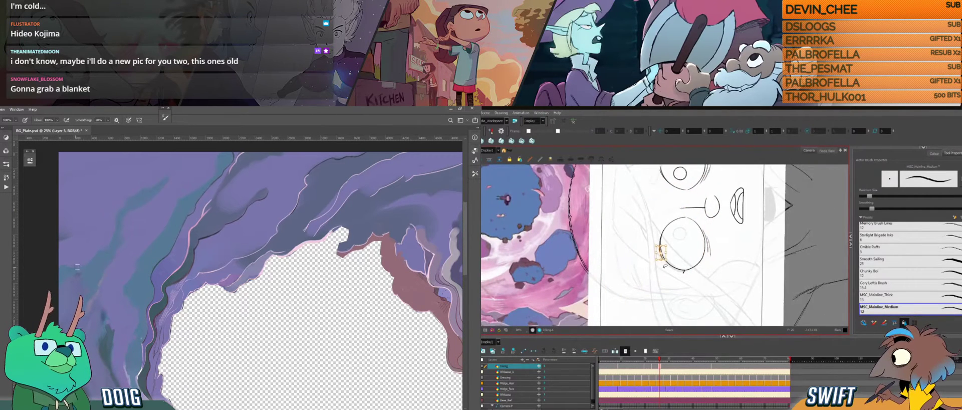
{"action": "key", "text": "ctrl"}
{"action": "key", "text": "ctrl+minus"}
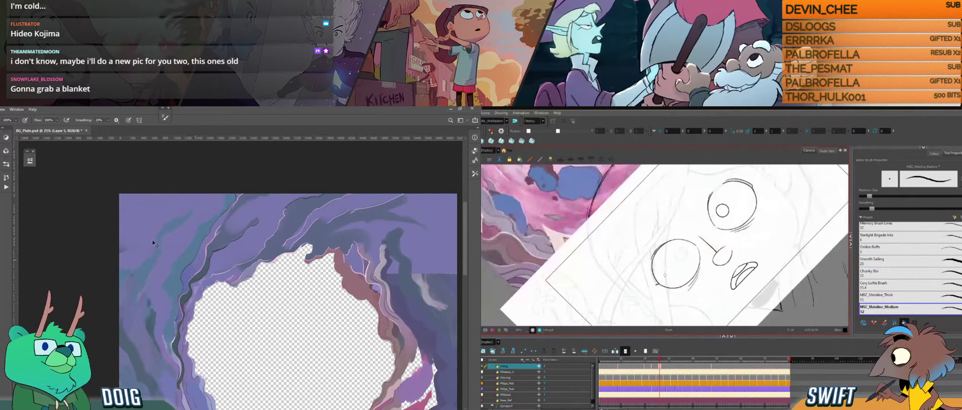
{"action": "left_click_drag", "start_coordinate": [665, 275], "coordinate": [661, 239]}
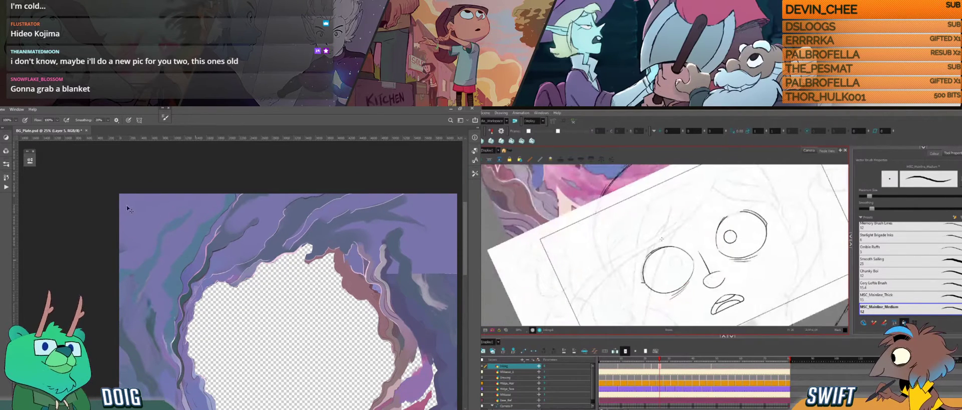
{"action": "left_click", "coordinate": [650, 254], "text": "ctrl"}
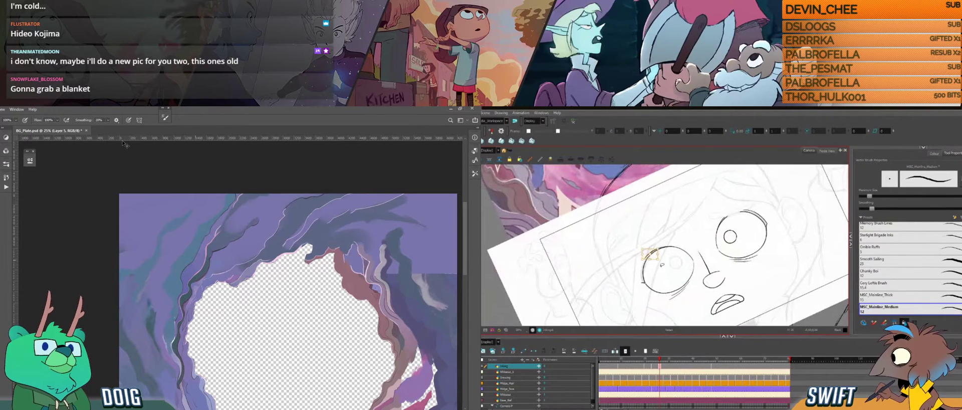
Try another brush stroke along the outer edge of the eye and undo it.
{"action": "key", "text": "alt+b"}
{"action": "key", "text": "ctrl+minus"}
{"action": "mouse_move", "coordinate": [642, 265]}
{"action": "left_mouse_down"}
{"action": "mouse_move", "coordinate": [643, 282]}
{"action": "mouse_move", "coordinate": [646, 273]}
{"action": "mouse_move", "coordinate": [633, 286]}
{"action": "mouse_move", "coordinate": [653, 284]}
{"action": "left_mouse_up"}
{"action": "key", "text": "ctrl+z"}
{"action": "key", "text": "ctrl+z"}
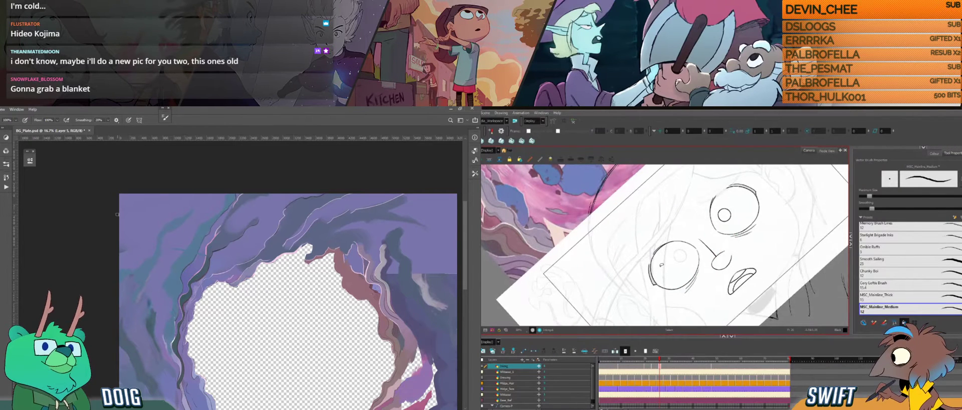
Rework the outer edge of the eye outline and delete the surplus stroke there.
{"action": "left_click_drag", "start_coordinate": [661, 264], "coordinate": [676, 243]}
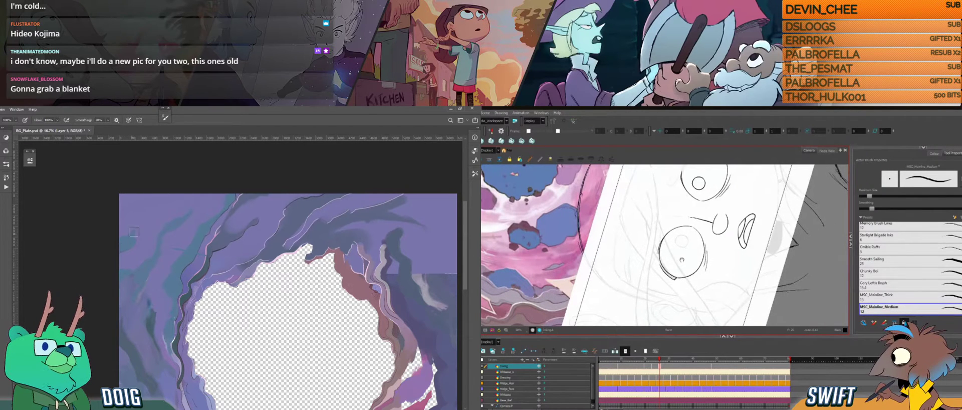
{"action": "mouse_move", "coordinate": [682, 258]}
{"action": "left_mouse_down"}
{"action": "mouse_move", "coordinate": [704, 270]}
{"action": "mouse_move", "coordinate": [671, 295]}
{"action": "mouse_move", "coordinate": [671, 270]}
{"action": "left_mouse_up"}
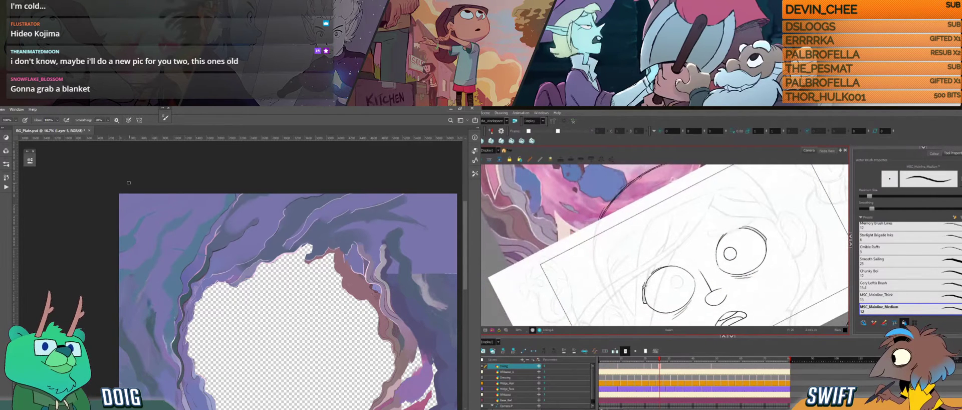
{"action": "key", "text": "alt+s"}
{"action": "left_click", "coordinate": [644, 290]}
{"action": "left_click", "coordinate": [645, 292]}
{"action": "key", "text": "Delete"}
{"action": "mouse_move", "coordinate": [674, 293]}
{"action": "left_mouse_down"}
{"action": "mouse_move", "coordinate": [695, 282]}
{"action": "mouse_move", "coordinate": [675, 282]}
{"action": "left_mouse_up"}
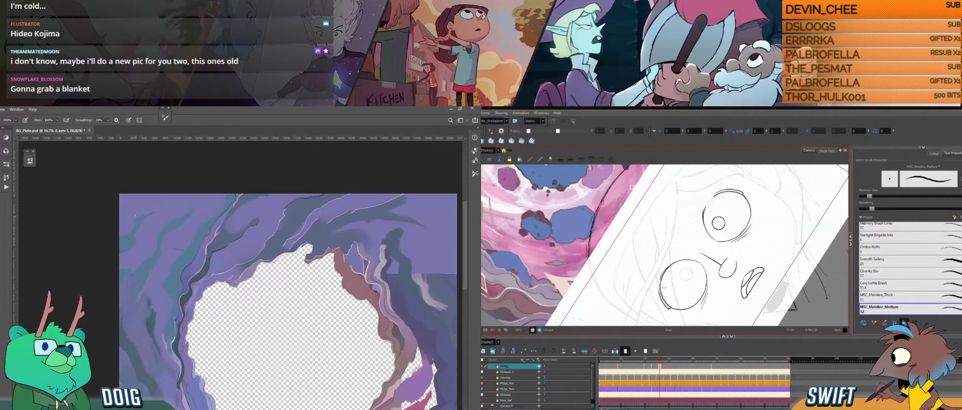
In Photoshop, sample wall colours near the cave's upper left and continue painting there with the Brush.
{"action": "key", "text": "i"}
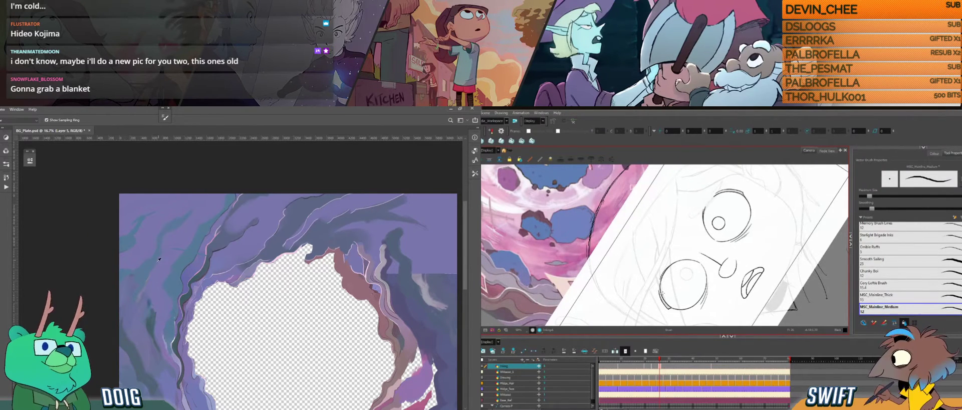
{"action": "key", "text": "b"}
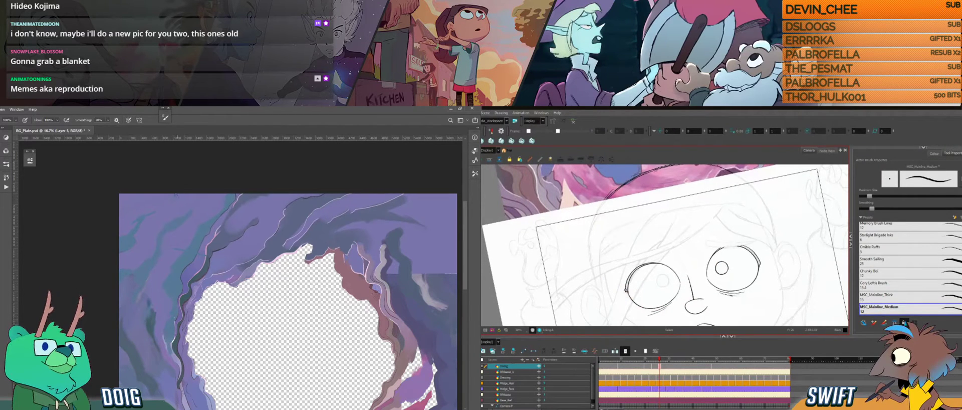
{"action": "key", "text": "i"}
{"action": "left_click", "coordinate": [169, 226]}
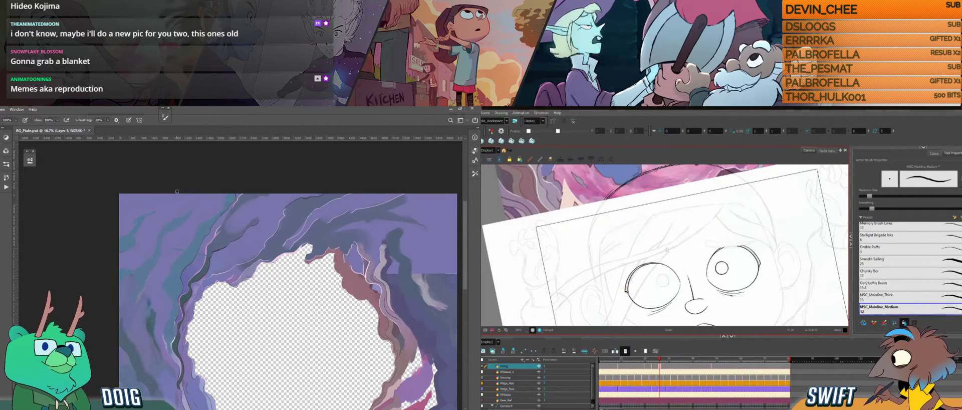
{"action": "key", "text": "b"}
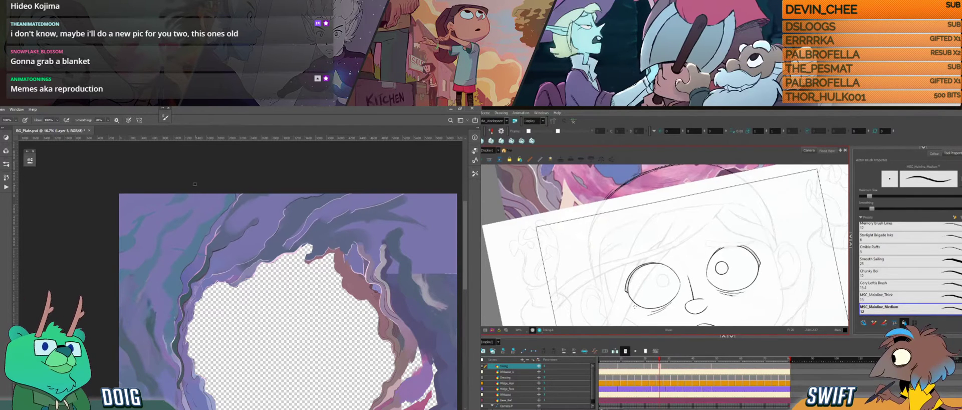
{"action": "left_click", "coordinate": [165, 204], "text": "alt"}
In Toon Boom Harmony, check the strokes on the unfinished eye's outer edge against the previous face drawing.
{"action": "key", "text": "alt+s"}
{"action": "left_click", "coordinate": [627, 285]}
{"action": "left_click", "coordinate": [635, 305]}
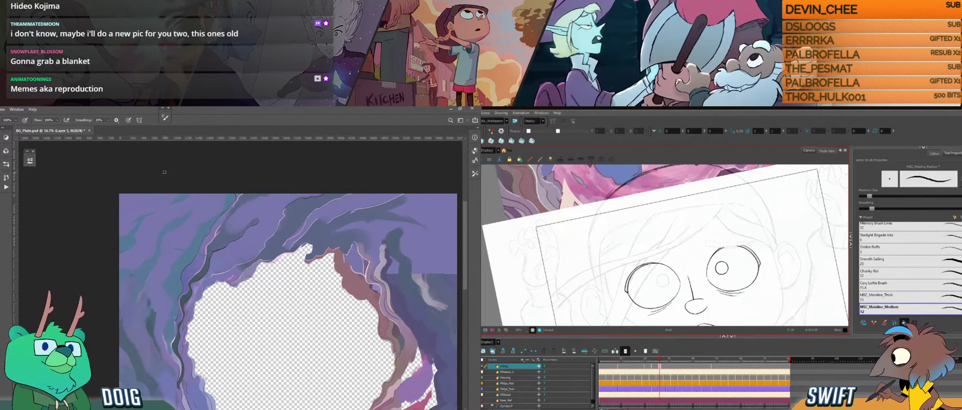
{"action": "key", "text": "alt+b"}
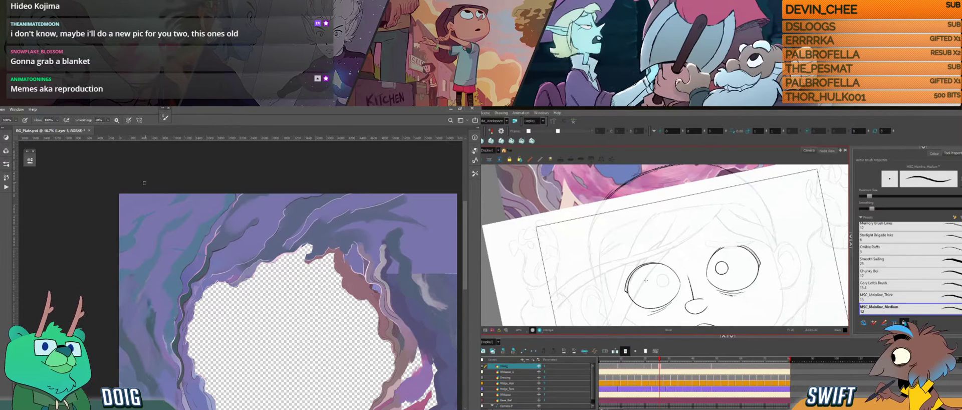
{"action": "key", "text": "ctrl+alt"}
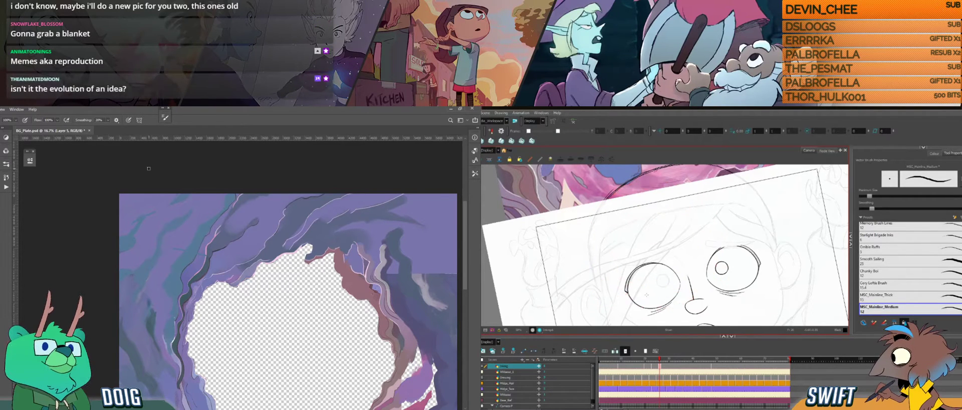
{"action": "key", "text": "f"}
{"action": "key", "text": "g"}
{"action": "key", "text": "f"}
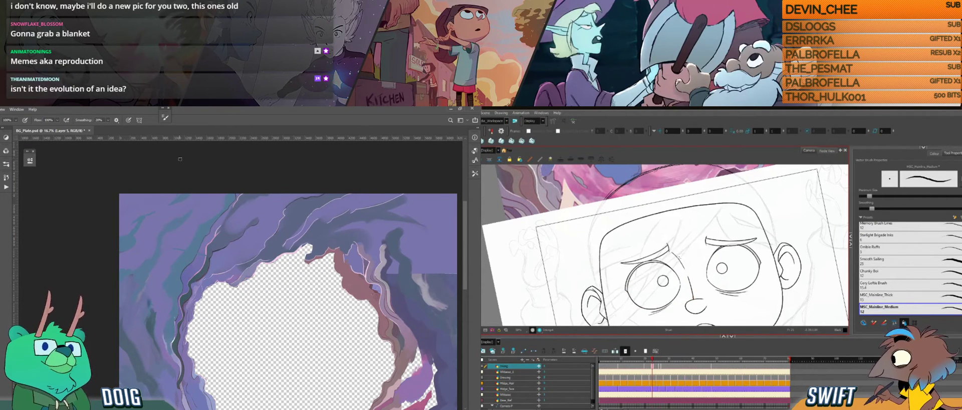
{"action": "key", "text": "g"}
Select the surplus stroke along the outer edge of the unfinished eye and delete it.
{"action": "key", "text": "alt+s"}
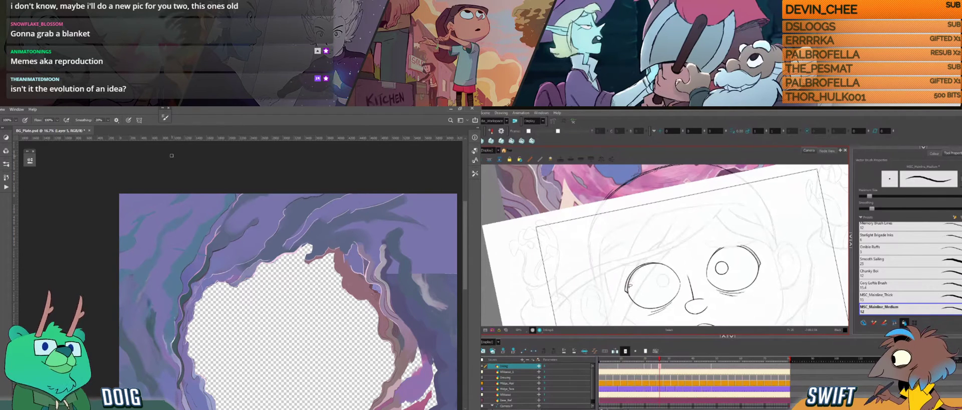
{"action": "left_click", "coordinate": [628, 290]}
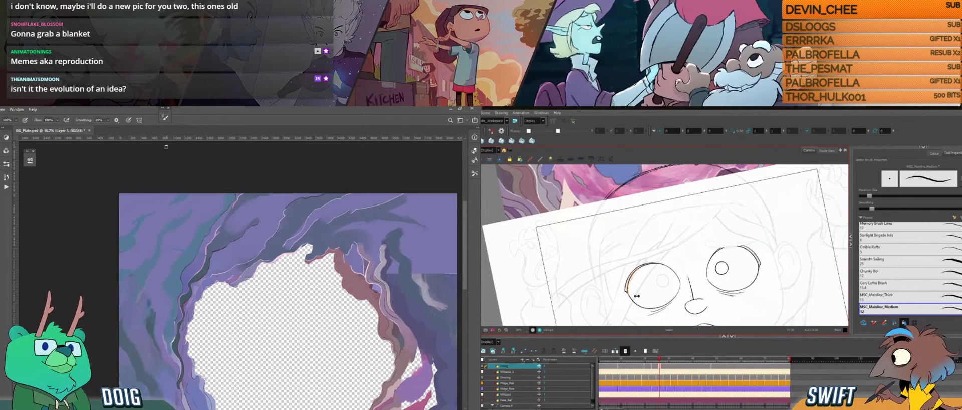
{"action": "key", "text": "Delete"}
Select the upper stroke of the unfinished eye and rotate it slightly to fit the eye outline.
{"action": "key", "text": "ctrl+alt"}
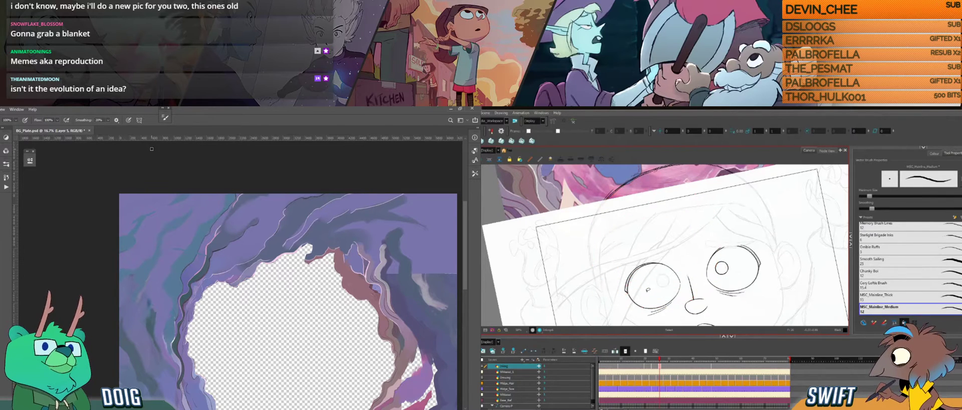
{"action": "key", "text": "ctrl+alt"}
{"action": "left_click_drag", "start_coordinate": [646, 290], "coordinate": [643, 287]}
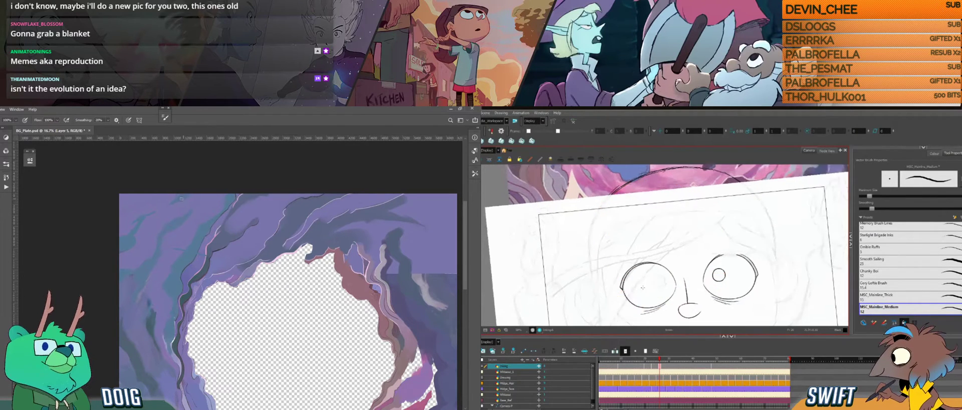
{"action": "key", "text": "alt"}
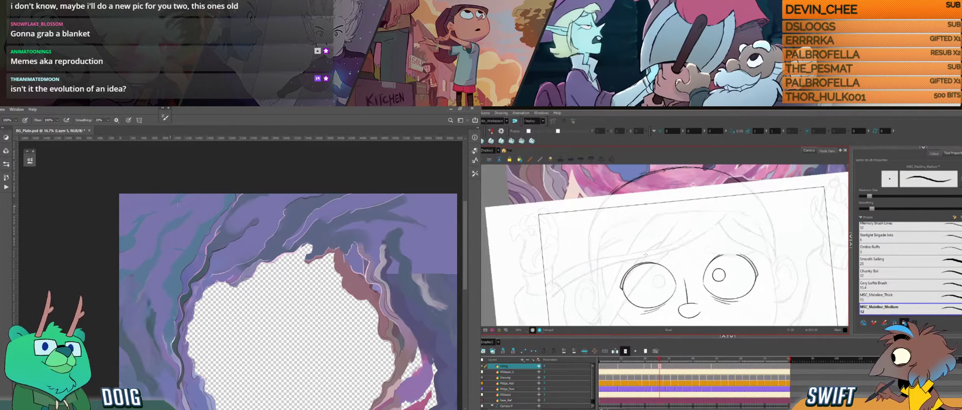
{"action": "left_click", "coordinate": [645, 262]}
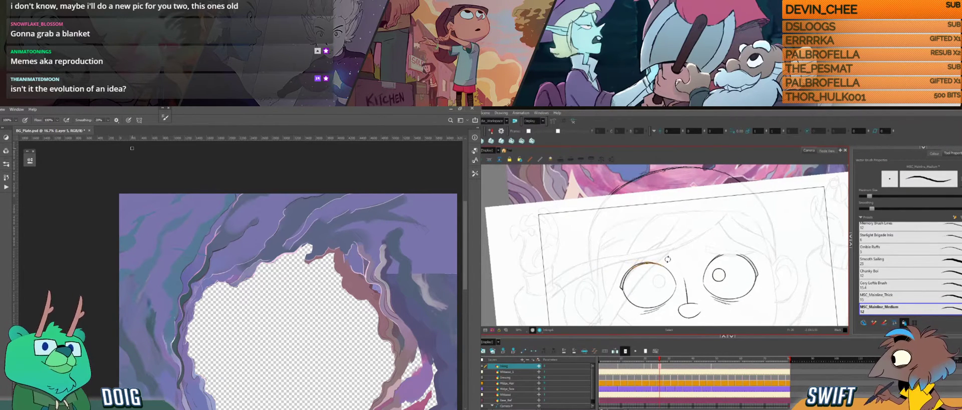
{"action": "left_click_drag", "start_coordinate": [668, 258], "coordinate": [667, 260]}
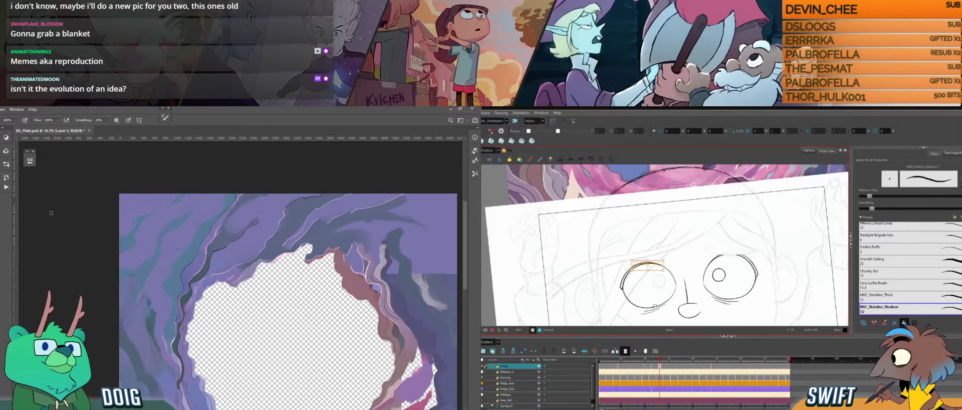
{"action": "left_click", "coordinate": [655, 306]}
Sample a wall colour in Photoshop, and flip between the current and previous Harmony drawings to compare the eyes.
{"action": "left_click_drag", "start_coordinate": [672, 280], "coordinate": [710, 258]}
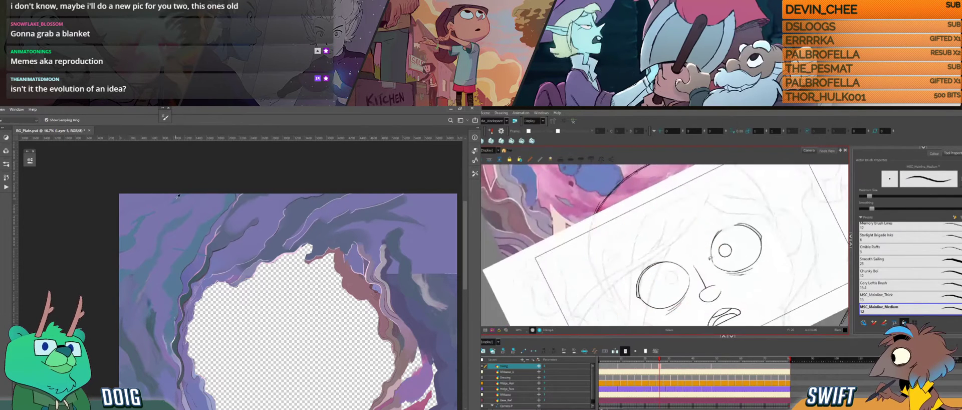
{"action": "left_click", "coordinate": [178, 195], "text": "alt"}
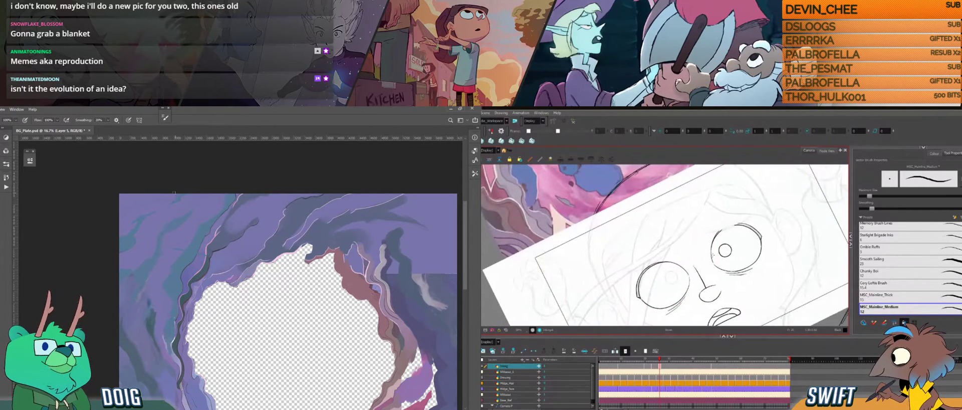
{"action": "key", "text": "f"}
{"action": "key", "text": "g"}
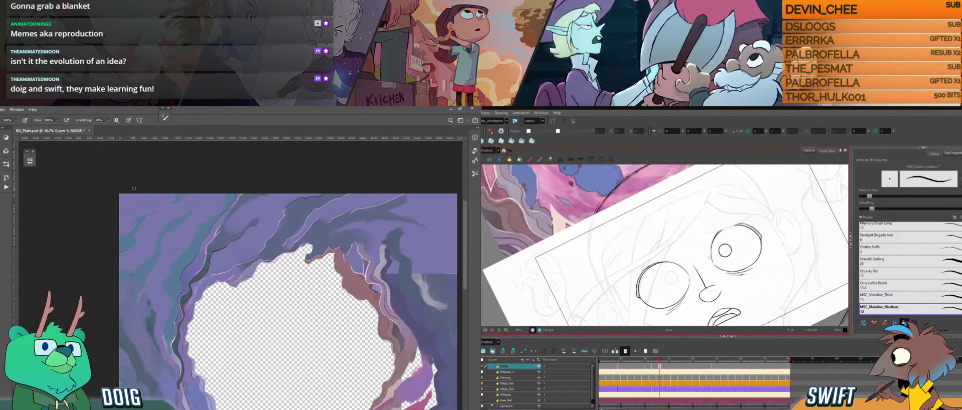
{"action": "key", "text": "f"}
{"action": "key", "text": "f"}
{"action": "key", "text": "g"}
{"action": "key", "text": "g"}
{"action": "key", "text": "f"}
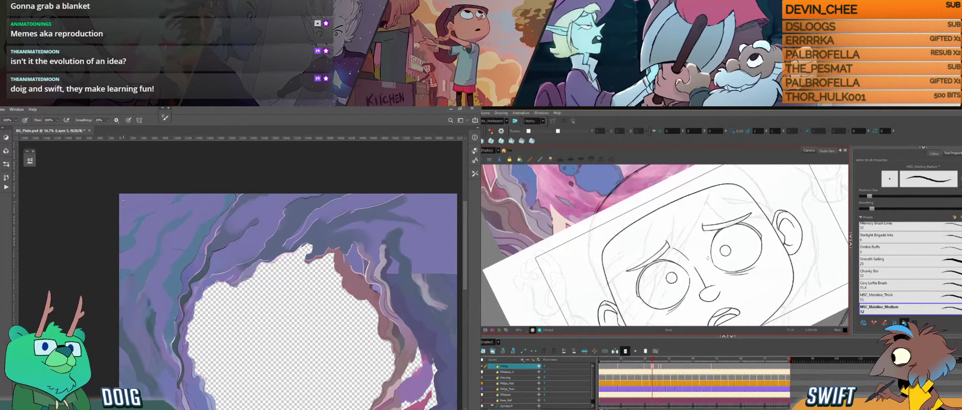
{"action": "key", "text": "g"}
{"action": "key", "text": "f"}
{"action": "key", "text": "g"}
Select the short stroke on top of the unfinished eye and adjust its shape to the outline.
{"action": "key", "text": "ctrl+alt"}
{"action": "left_click_drag", "start_coordinate": [703, 279], "coordinate": [670, 302]}
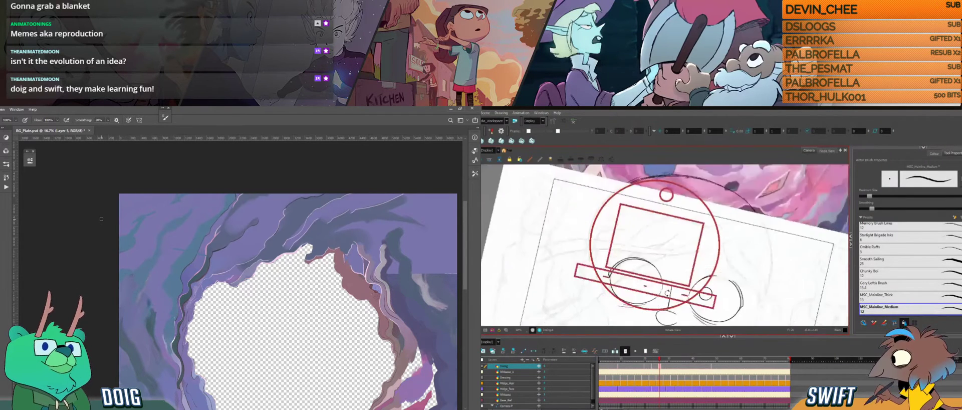
{"action": "left_click", "coordinate": [648, 259], "text": "ctrl"}
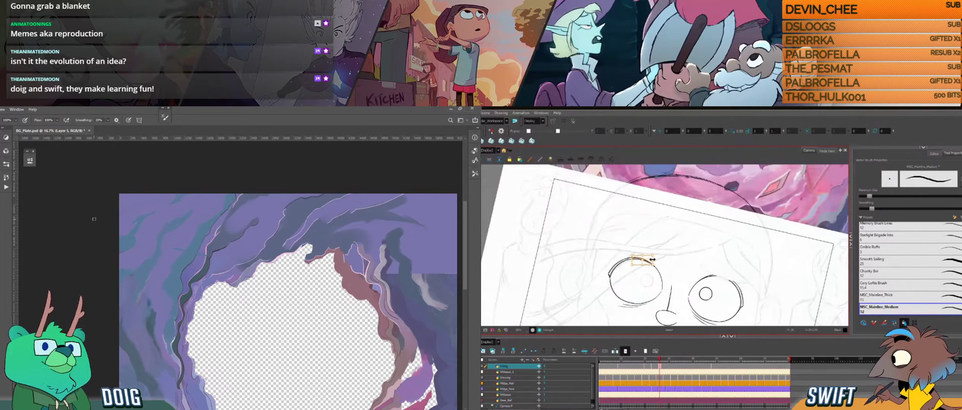
{"action": "left_click_drag", "start_coordinate": [653, 260], "coordinate": [636, 258]}
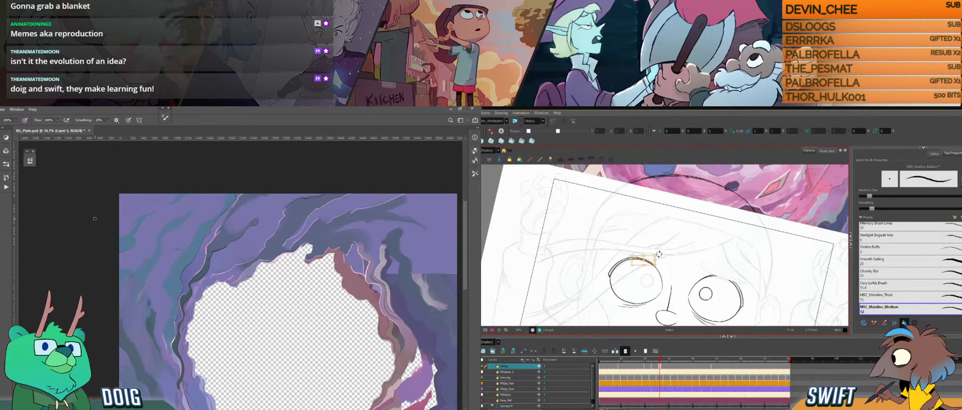
Examine the upper eye outline from different canvas angles and against the preceding drawing.
{"action": "key", "text": "ctrl+alt"}
{"action": "left_click_drag", "start_coordinate": [675, 272], "coordinate": [634, 252]}
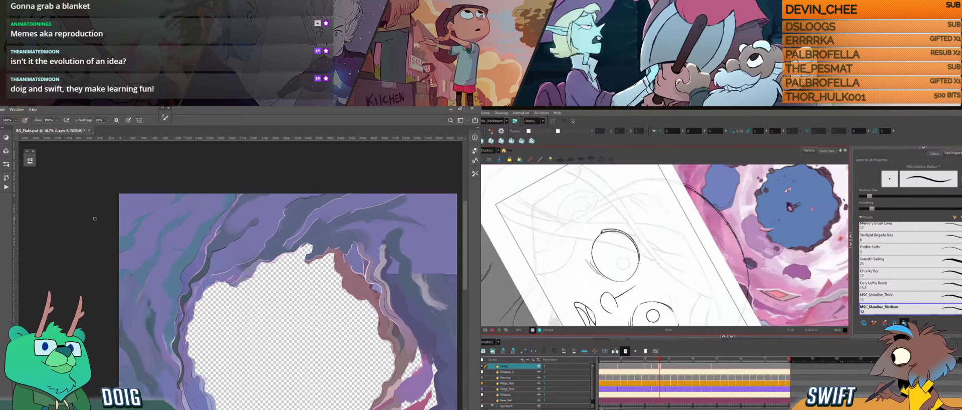
{"action": "key", "text": "ctrl+alt"}
{"action": "left_click_drag", "start_coordinate": [703, 269], "coordinate": [638, 233]}
{"action": "key", "text": "ctrl+alt"}
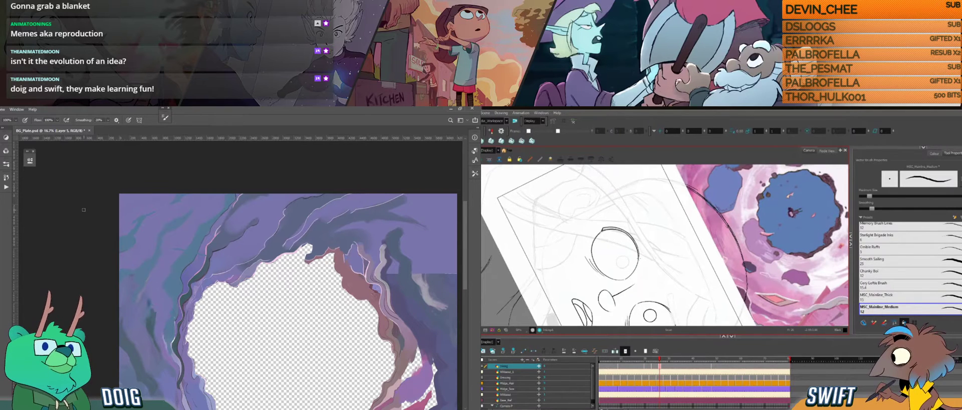
{"action": "left_click_drag", "start_coordinate": [640, 245], "coordinate": [720, 245]}
{"action": "key", "text": "f"}
{"action": "key", "text": "g"}
{"action": "key", "text": "f"}
{"action": "key", "text": "g"}
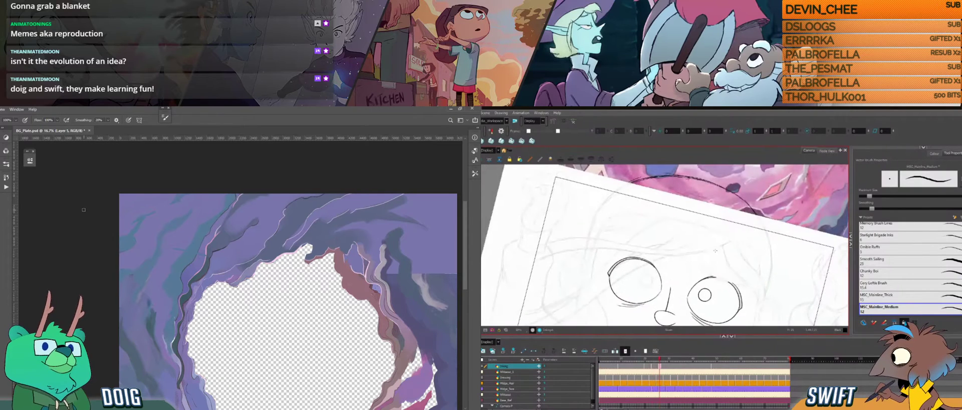
{"action": "key", "text": "f"}
{"action": "key", "text": "g"}
Add a short stroke at the upper inner edge of the unfinished eye and fit it into the outline.
{"action": "left_click_drag", "start_coordinate": [654, 263], "coordinate": [660, 271]}
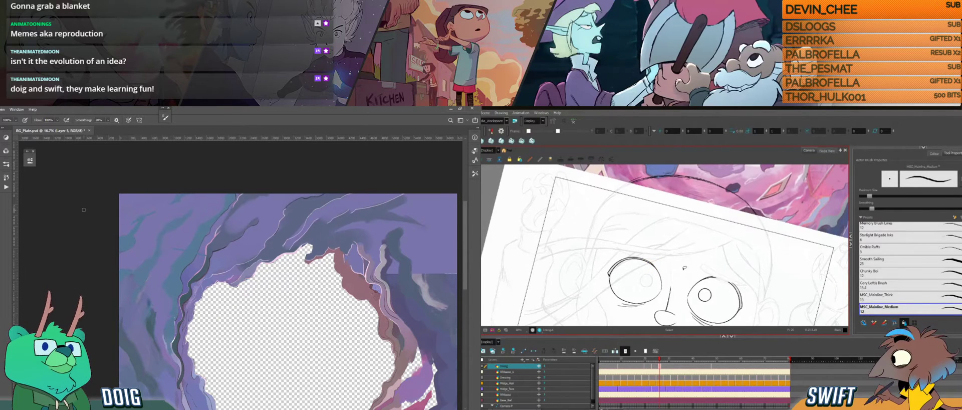
{"action": "left_click_drag", "start_coordinate": [679, 266], "coordinate": [658, 263]}
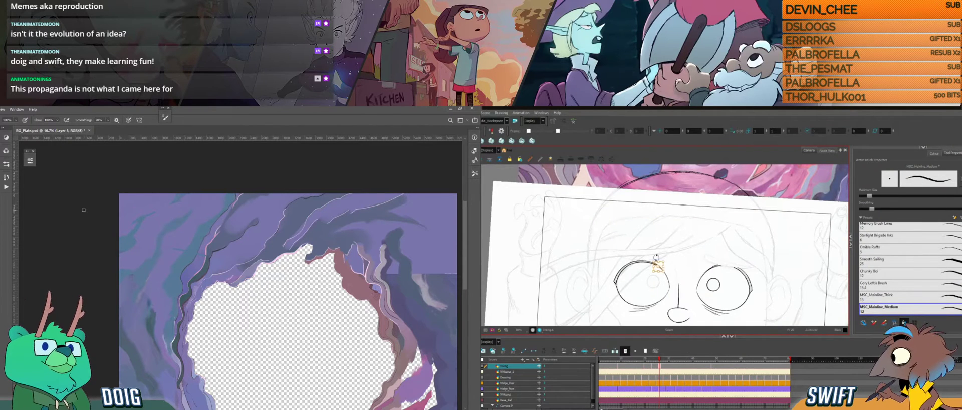
{"action": "left_click_drag", "start_coordinate": [653, 260], "coordinate": [716, 256]}
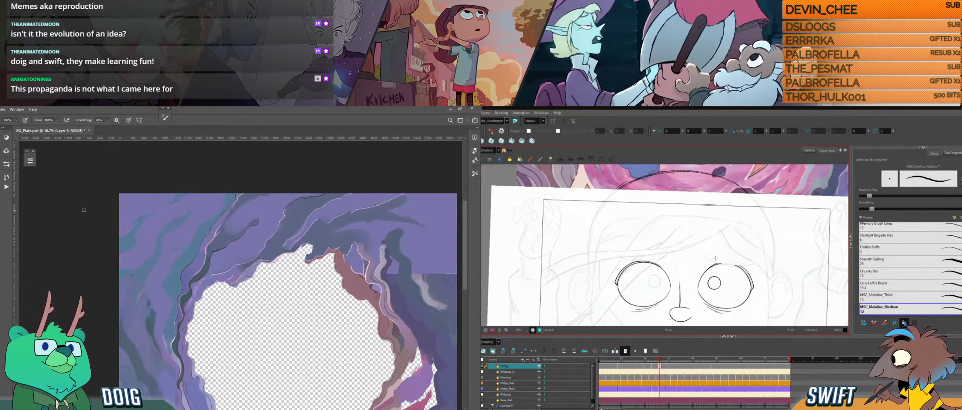
Flip repeatedly between the current face drawing and the earlier inked ones to check the eye shapes and motion.
{"action": "key", "text": "comma"}
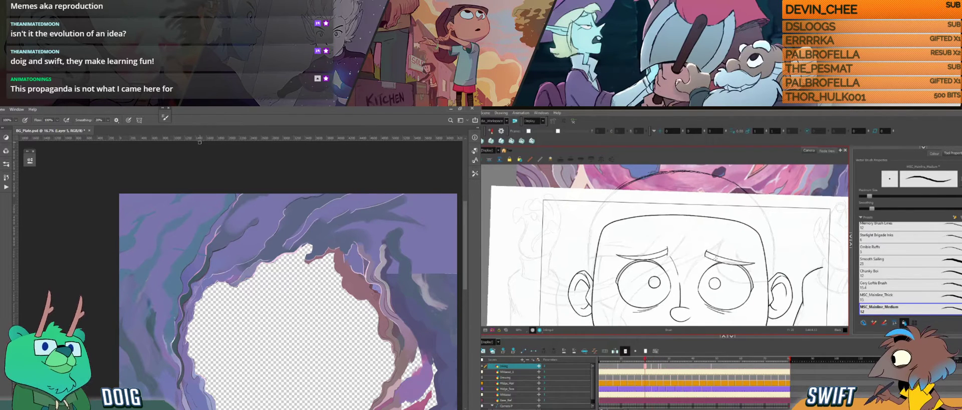
{"action": "key", "text": "period"}
{"action": "scroll", "coordinate": [243, 233], "scroll_direction": "up", "scroll_amount": 1}
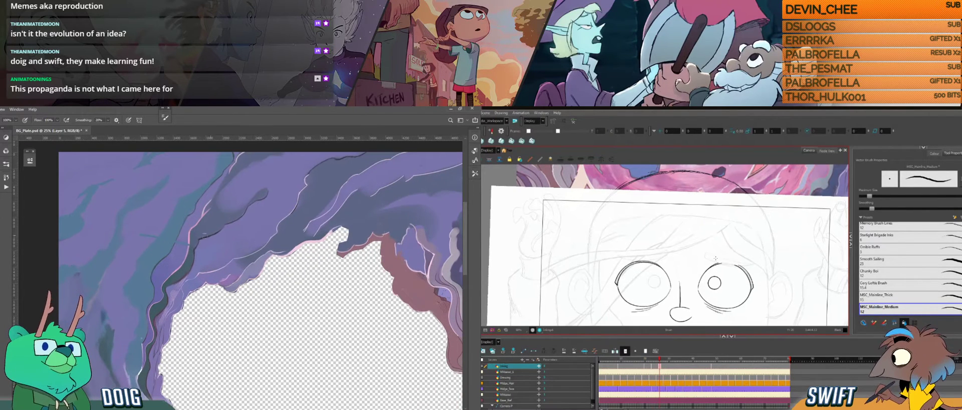
{"action": "key", "text": "comma"}
{"action": "key", "text": "period"}
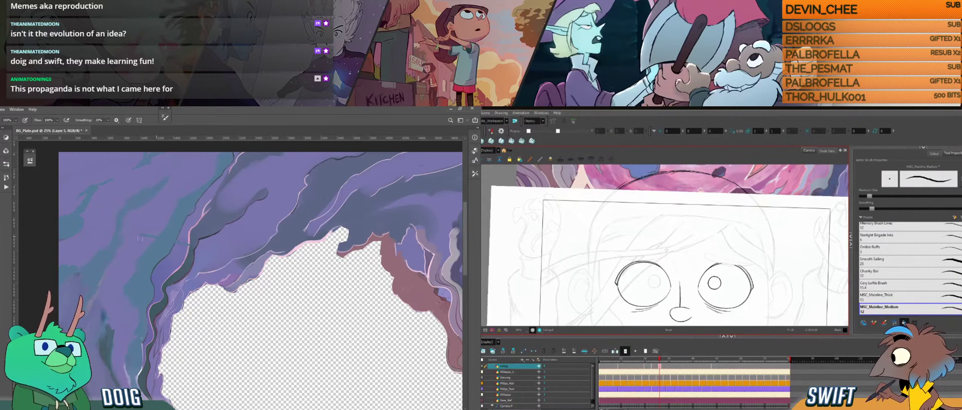
{"action": "key", "text": "comma"}
{"action": "key", "text": "period"}
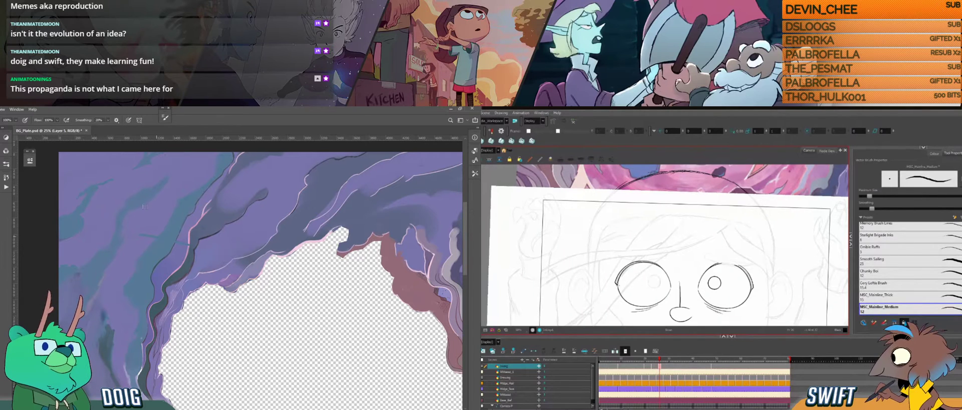
{"action": "key", "text": "comma"}
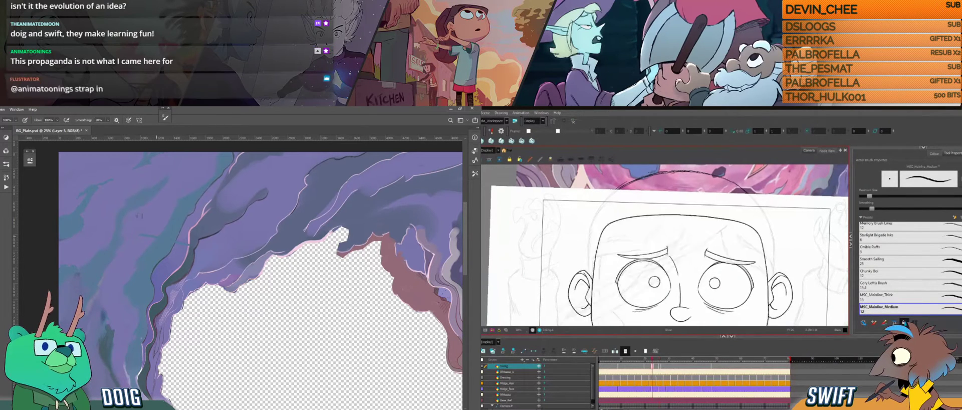
{"action": "key", "text": "period"}
{"action": "key", "text": "comma"}
{"action": "key", "text": "period"}
{"action": "key", "text": "comma"}
{"action": "key", "text": "period"}
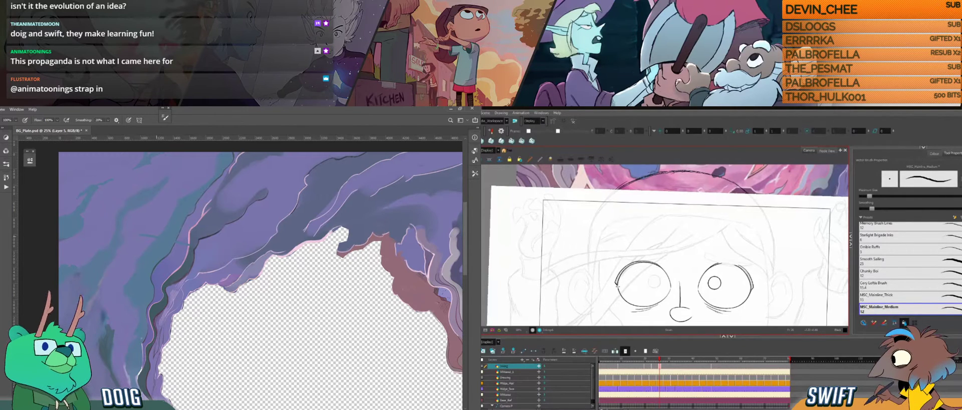
Select the outer lower stroke of the unfinished eye and nudge it to fit the outline, comparing it with the neighbouring drawing.
{"action": "left_click", "coordinate": [620, 291]}
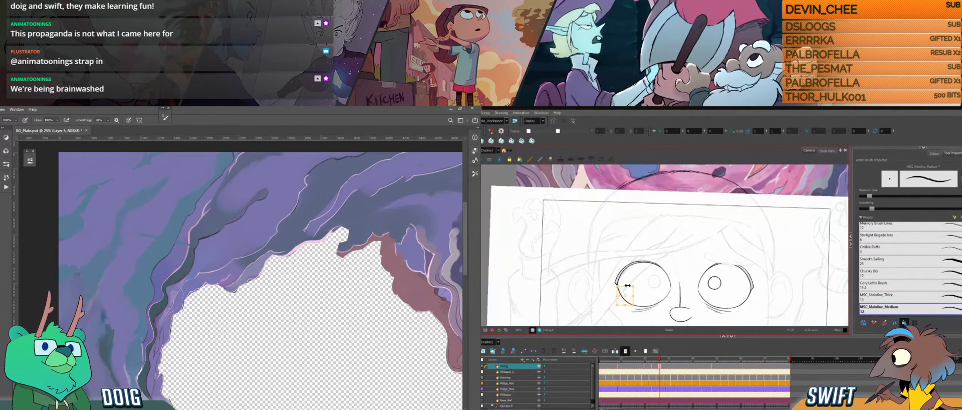
{"action": "left_click_drag", "start_coordinate": [629, 286], "coordinate": [628, 286]}
{"action": "left_click", "coordinate": [637, 273]}
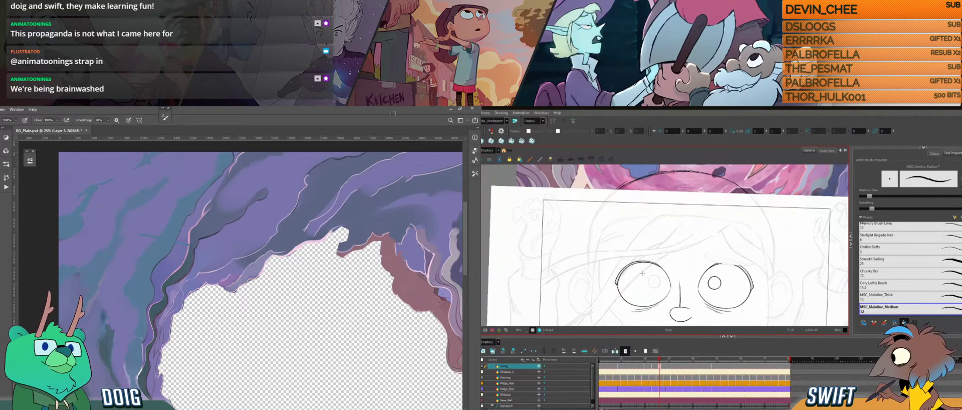
{"action": "key", "text": "comma"}
{"action": "key", "text": "period"}
{"action": "key", "text": "comma"}
{"action": "key", "text": "period"}
{"action": "left_click", "coordinate": [620, 285]}
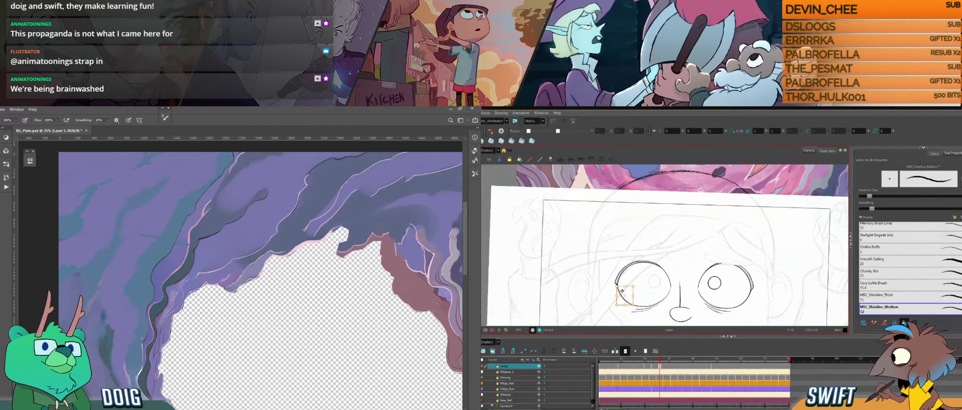
{"action": "left_click_drag", "start_coordinate": [629, 286], "coordinate": [629, 287]}
{"action": "left_click", "coordinate": [638, 273]}
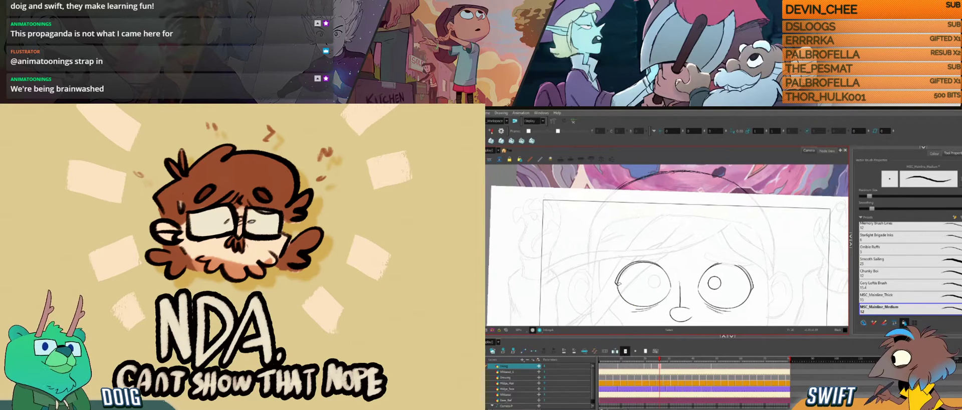
Clean up the overlapping line on the outer side of the unfinished eye and touch up its lower arc.
{"action": "left_click", "coordinate": [620, 286]}
{"action": "key", "text": "alt+b"}
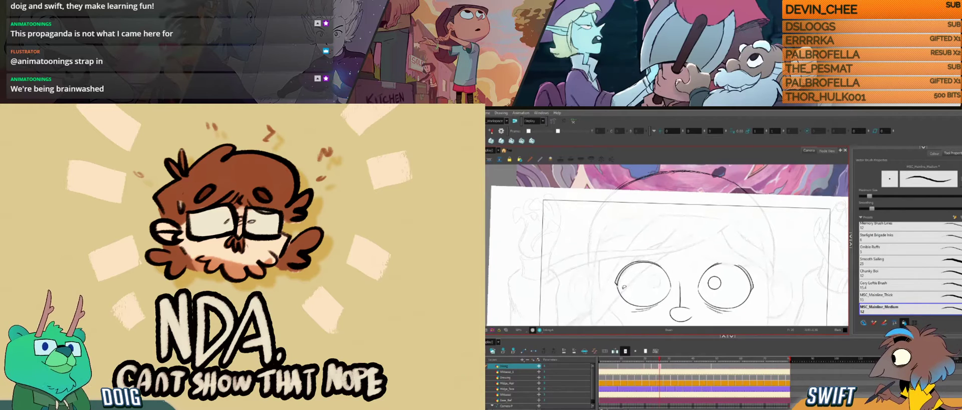
{"action": "key", "text": "alt+s"}
{"action": "left_click", "coordinate": [621, 288]}
{"action": "key", "text": "Delete"}
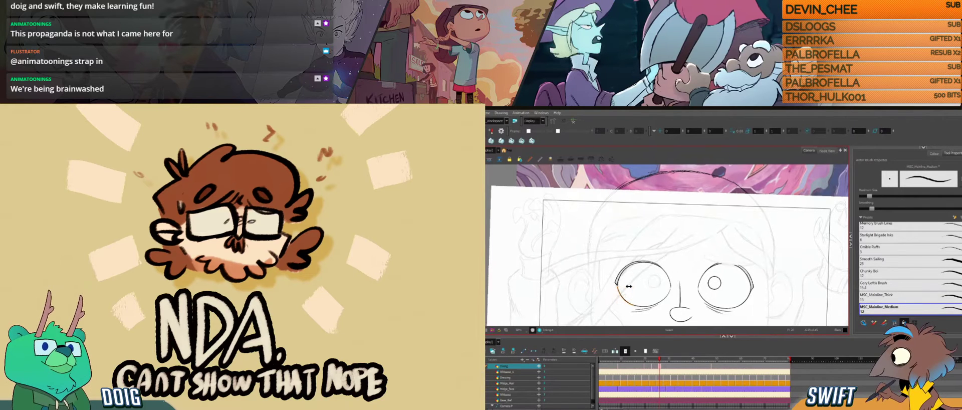
{"action": "key", "text": "Delete"}
{"action": "key", "text": "comma"}
{"action": "key", "text": "period"}
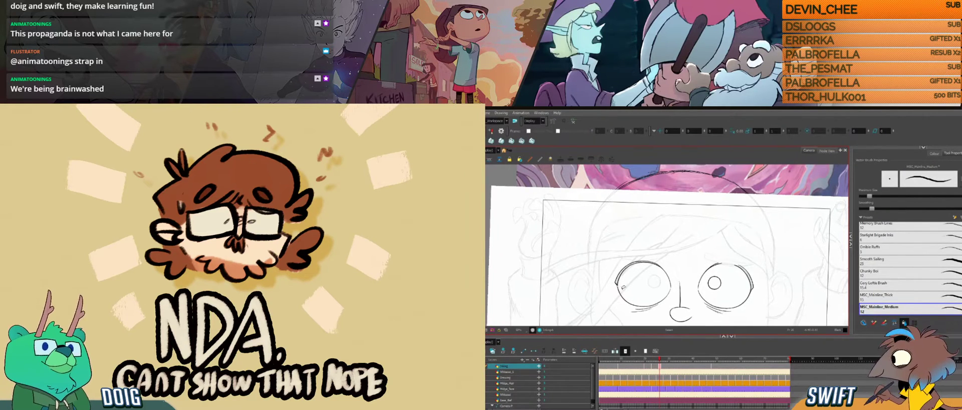
{"action": "mouse_move", "coordinate": [623, 300]}
{"action": "left_mouse_down"}
{"action": "mouse_move", "coordinate": [662, 299]}
{"action": "mouse_move", "coordinate": [659, 289]}
{"action": "mouse_move", "coordinate": [645, 310]}
{"action": "left_mouse_up"}
{"action": "left_click", "coordinate": [670, 304]}
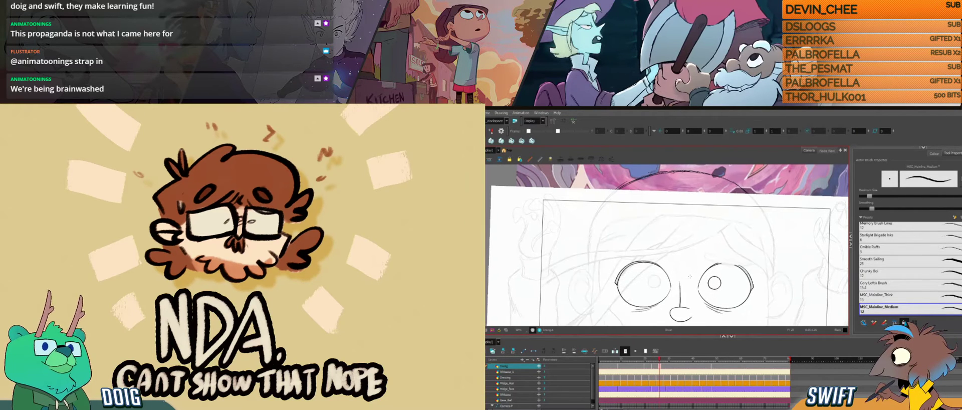
Flip repeatedly between the current face drawing and the earlier fully inked one to compare the eyes and brows.
{"action": "key", "text": "f"}
{"action": "key", "text": "g"}
{"action": "key", "text": "f"}
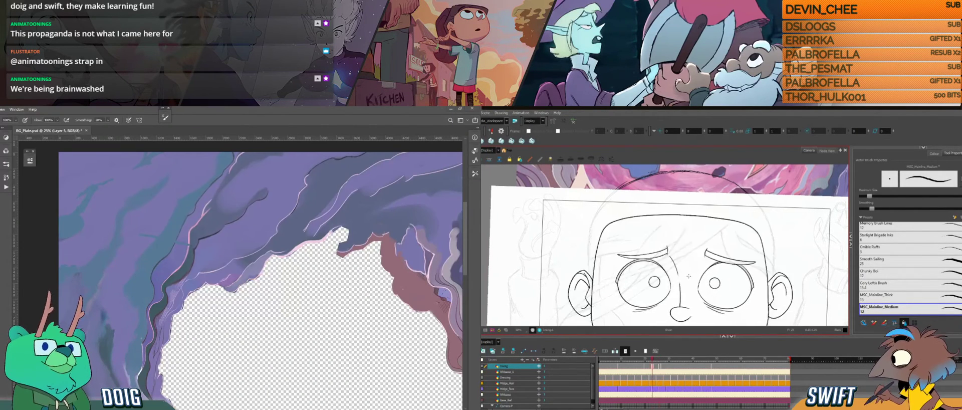
{"action": "key", "text": "g"}
{"action": "key", "text": "f"}
{"action": "key", "text": "g"}
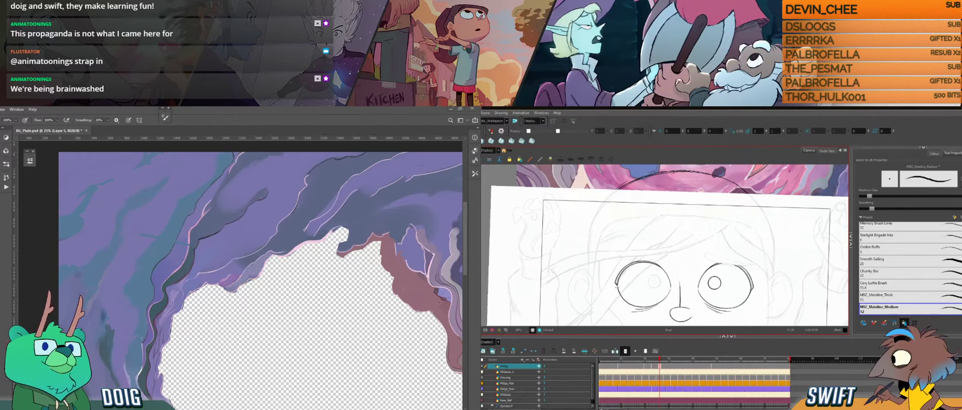
{"action": "key", "text": "f"}
{"action": "key", "text": "g"}
{"action": "key", "text": "f"}
{"action": "key", "text": "g"}
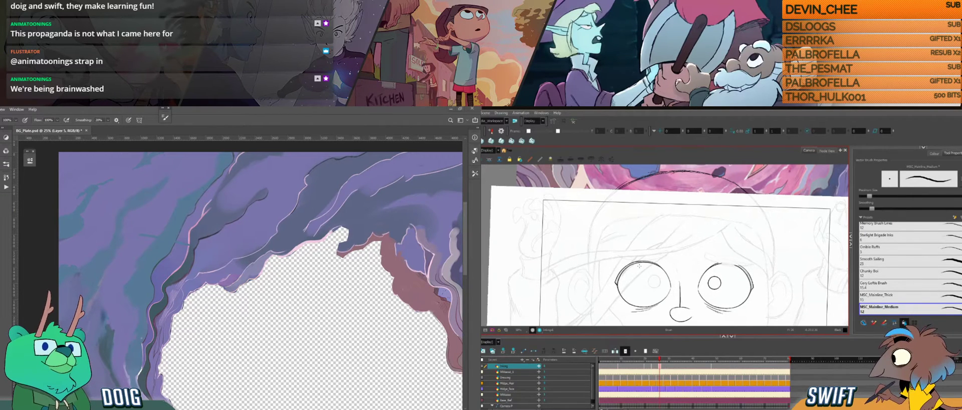
{"action": "key", "text": "f"}
{"action": "key", "text": "g"}
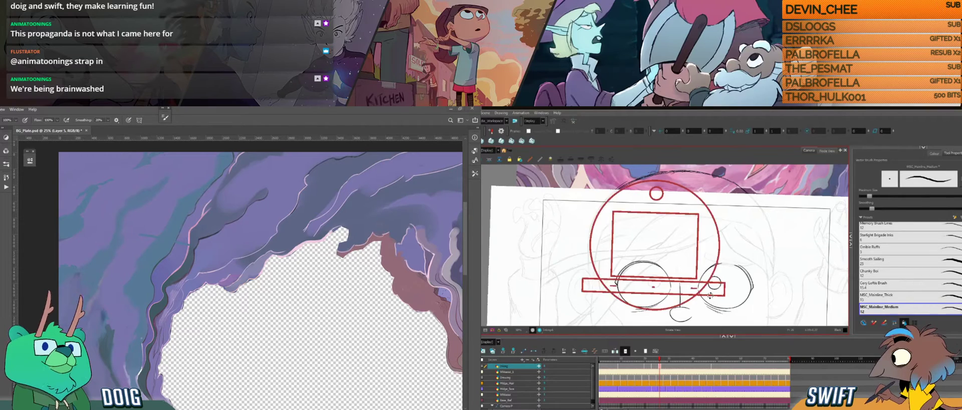
Ink a short stroke for the inner end of the brow above the unfinished eye, using the earlier drawing as reference.
{"action": "left_click_drag", "start_coordinate": [708, 301], "coordinate": [729, 244]}
{"action": "mouse_move", "coordinate": [699, 267]}
{"action": "left_mouse_down"}
{"action": "mouse_move", "coordinate": [703, 283]}
{"action": "mouse_move", "coordinate": [697, 258]}
{"action": "left_mouse_up"}
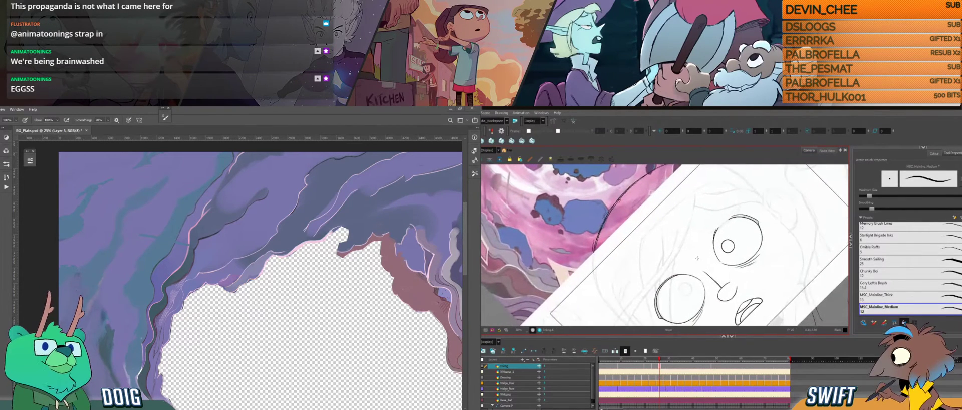
{"action": "key", "text": "f"}
{"action": "key", "text": "g"}
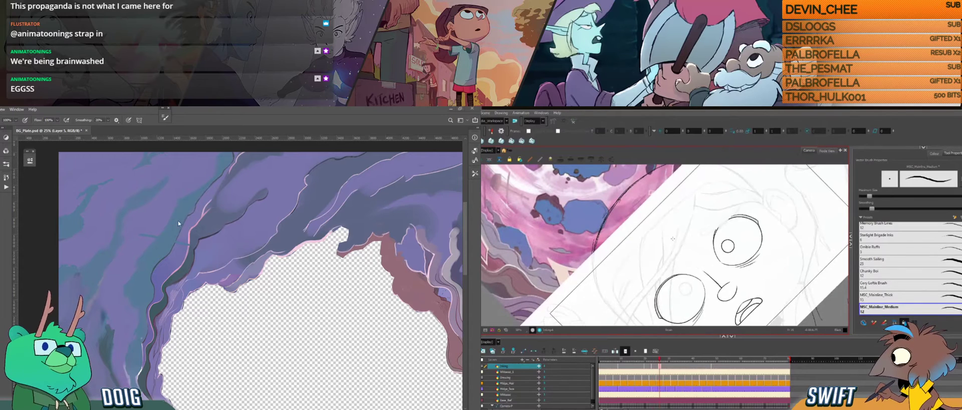
{"action": "key", "text": "f"}
{"action": "key", "text": "g"}
{"action": "key", "text": "f"}
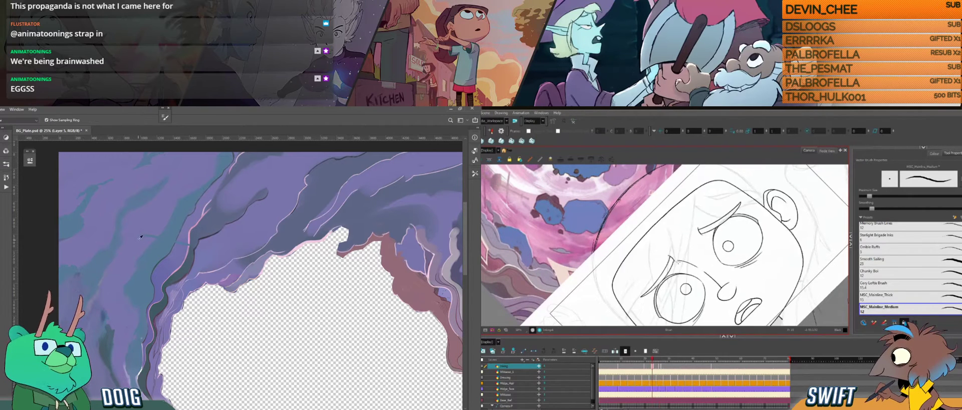
{"action": "key", "text": "g"}
{"action": "key", "text": "alt+s"}
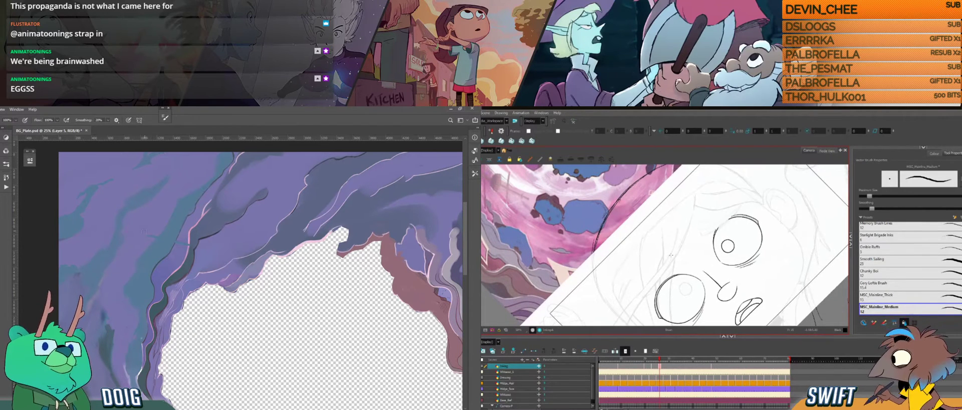
{"action": "left_click_drag", "start_coordinate": [672, 255], "coordinate": [675, 263]}
{"action": "key", "text": "ctrl+z"}
{"action": "mouse_move", "coordinate": [719, 252]}
{"action": "left_mouse_down"}
{"action": "mouse_move", "coordinate": [687, 280]}
{"action": "mouse_move", "coordinate": [657, 264]}
{"action": "left_mouse_up"}
{"action": "left_click", "coordinate": [191, 232], "text": "alt"}
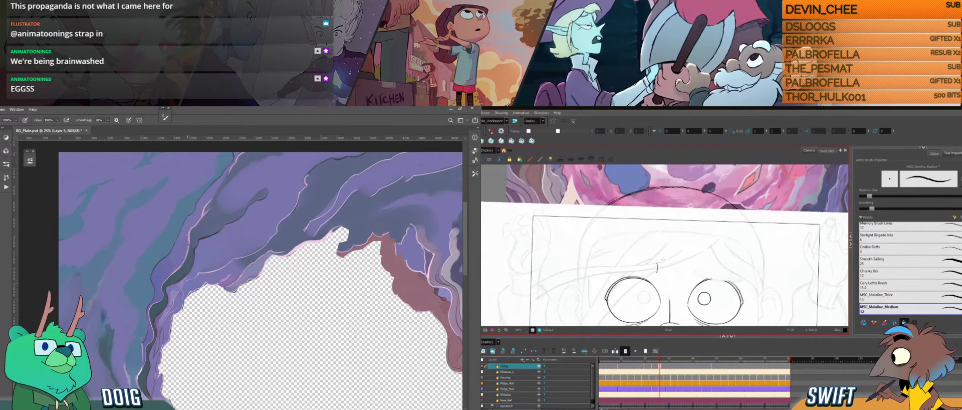
Select the short brow stroke, adjust its size and position against the earlier drawing, and save the scene.
{"action": "key", "text": "alt+s"}
{"action": "left_click", "coordinate": [656, 268]}
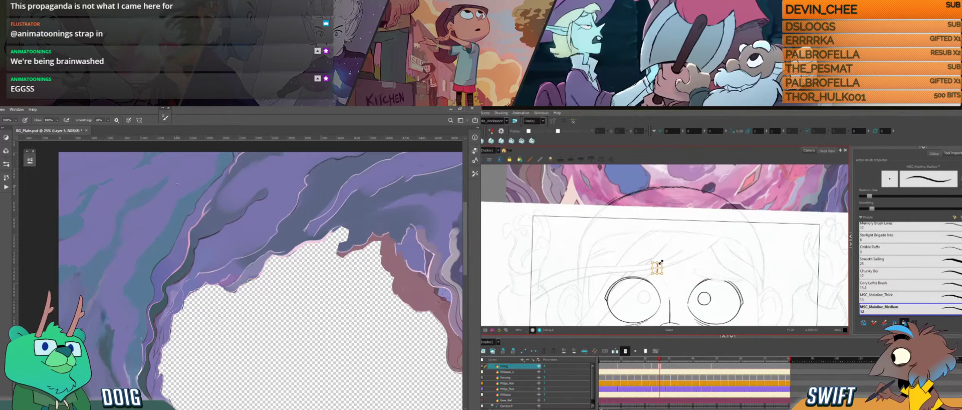
{"action": "left_click_drag", "start_coordinate": [661, 262], "coordinate": [665, 261]}
{"action": "mouse_move", "coordinate": [665, 262]}
{"action": "left_mouse_down"}
{"action": "mouse_move", "coordinate": [673, 296]}
{"action": "mouse_move", "coordinate": [656, 269]}
{"action": "mouse_move", "coordinate": [668, 280]}
{"action": "left_mouse_up"}
{"action": "key", "text": "f"}
{"action": "key", "text": "g"}
{"action": "key", "text": "ctrl+s"}
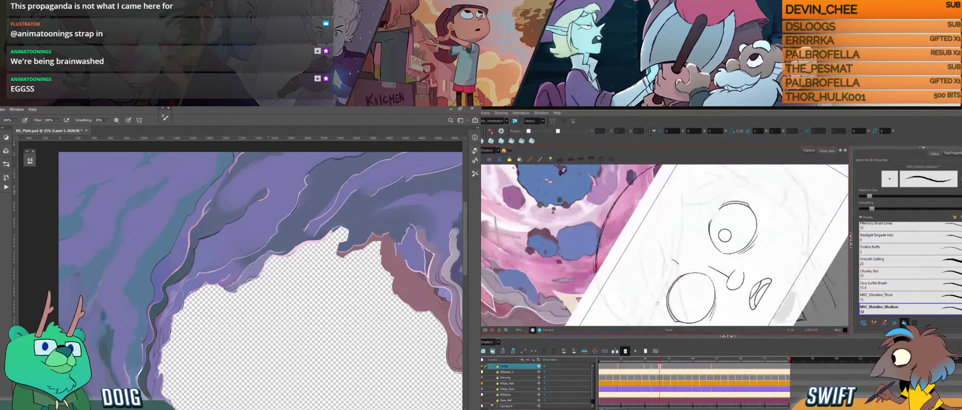
Ink one long edge of the brow above the unfinished eye and compare it with the earlier drawing.
{"action": "key", "text": "f"}
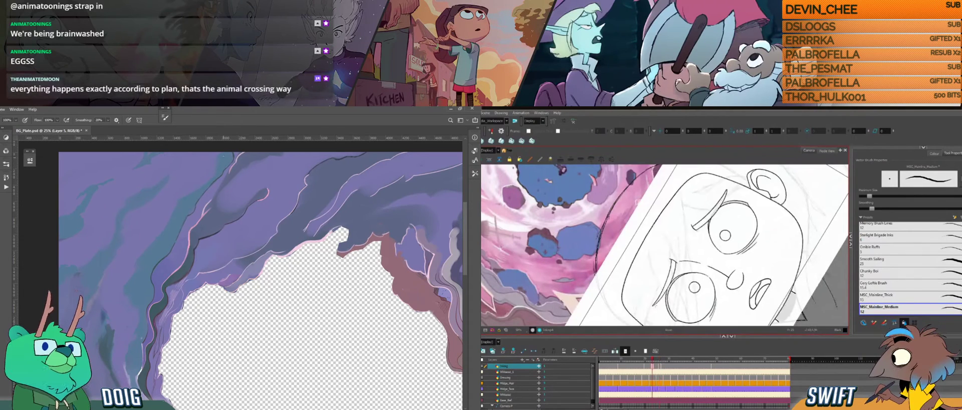
{"action": "key", "text": "g"}
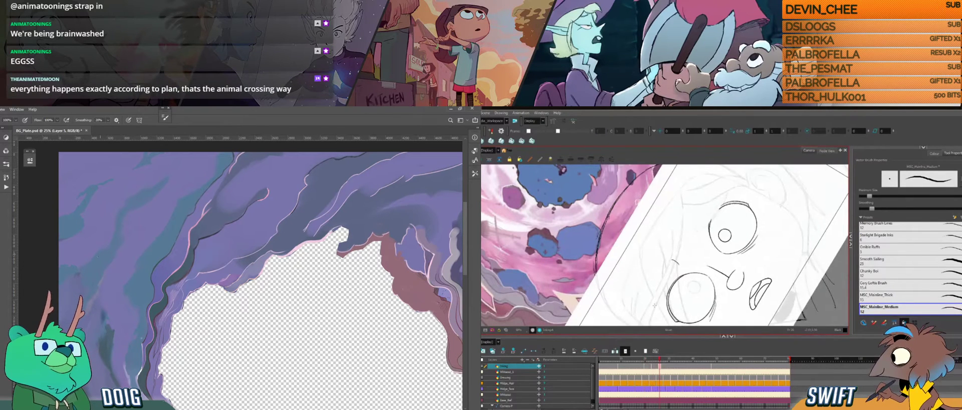
{"action": "left_click_drag", "start_coordinate": [654, 305], "coordinate": [667, 292]}
{"action": "left_click", "coordinate": [87, 282], "text": "alt"}
{"action": "key", "text": "f"}
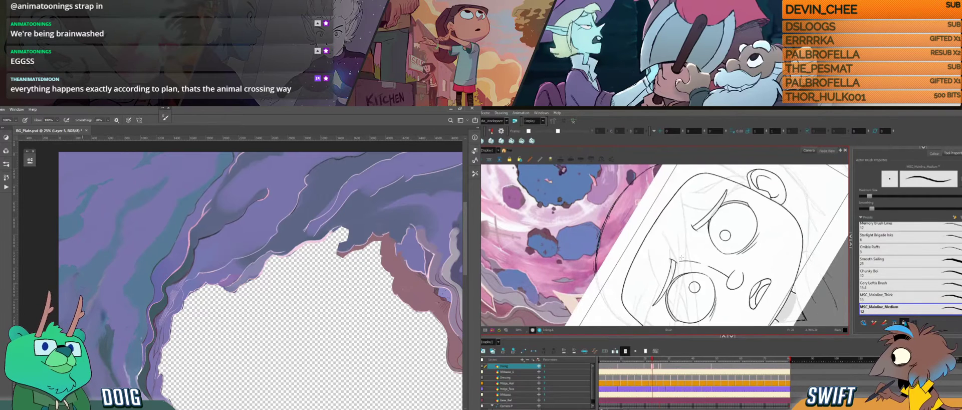
{"action": "key", "text": "g"}
{"action": "key", "text": "f"}
{"action": "key", "text": "g"}
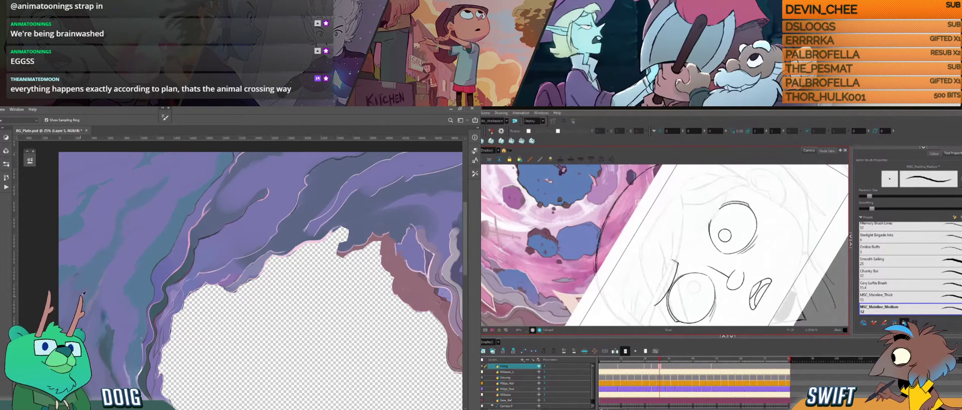
Ink the second long edge of the brow along the first one, undoing the last unsatisfactory strokes.
{"action": "left_click", "coordinate": [84, 294], "text": "alt"}
{"action": "left_click_drag", "start_coordinate": [659, 299], "coordinate": [672, 263]}
{"action": "left_click", "coordinate": [72, 298], "text": "alt"}
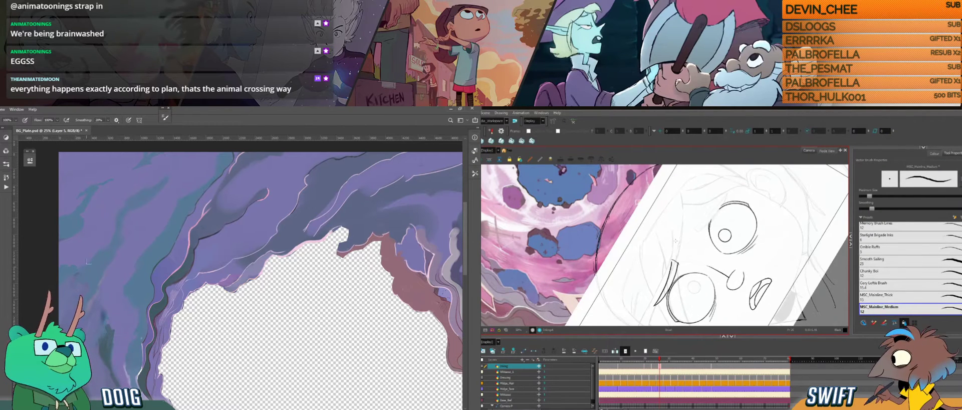
{"action": "key", "text": "ctrl+z"}
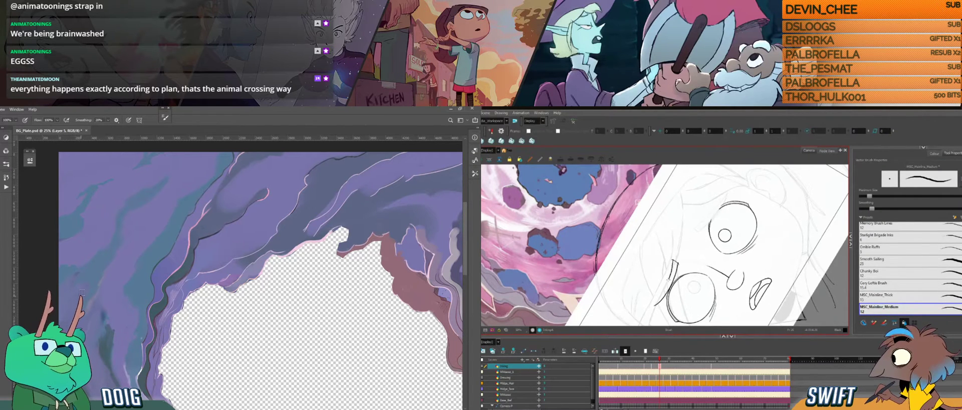
{"action": "key", "text": "ctrl+z"}
In Photoshop, sample violet tones from the cave wall and brush them into the upper-left area of the background.
{"action": "left_click_drag", "start_coordinate": [190, 241], "coordinate": [214, 260]}
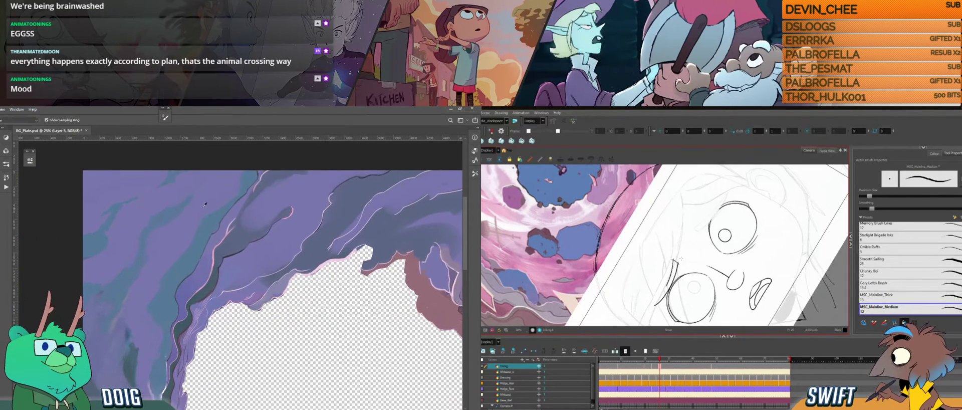
{"action": "left_click", "coordinate": [169, 192], "text": "alt"}
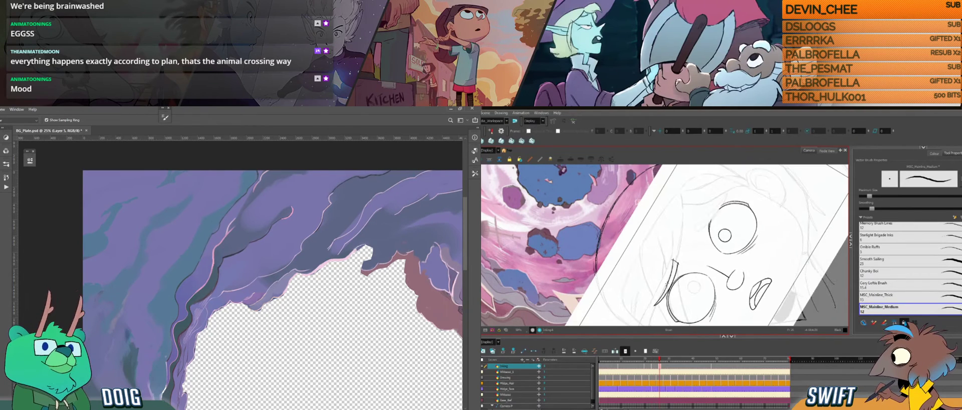
{"action": "left_click", "coordinate": [670, 278], "text": "ctrl"}
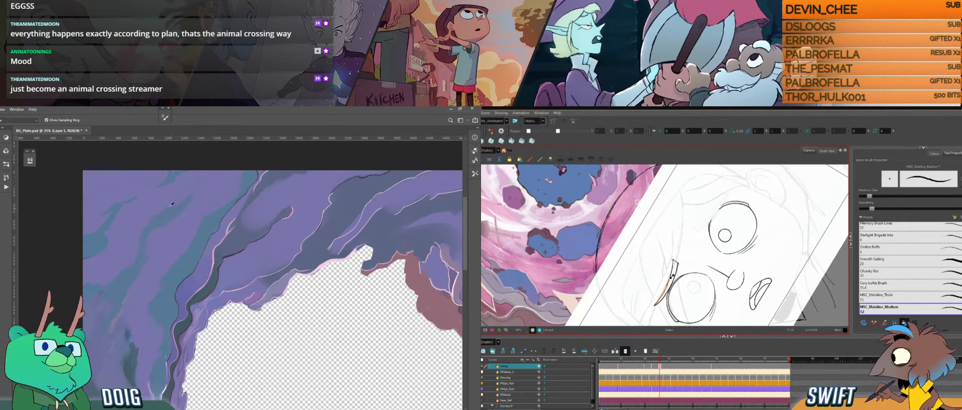
{"action": "left_click", "coordinate": [137, 197], "text": "alt"}
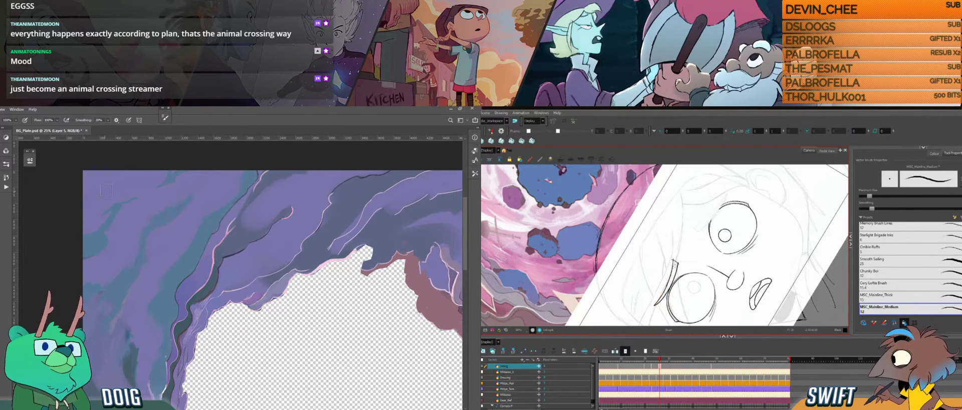
{"action": "mouse_move", "coordinate": [106, 197]}
{"action": "left_mouse_down"}
{"action": "mouse_move", "coordinate": [83, 204]}
{"action": "mouse_move", "coordinate": [105, 195]}
{"action": "left_mouse_up"}
Switch to Harmony, compare the new brow with the earlier drawing, and delete the stray line at its inner end.
{"action": "key", "text": "f"}
{"action": "key", "text": "g"}
{"action": "key", "text": "f"}
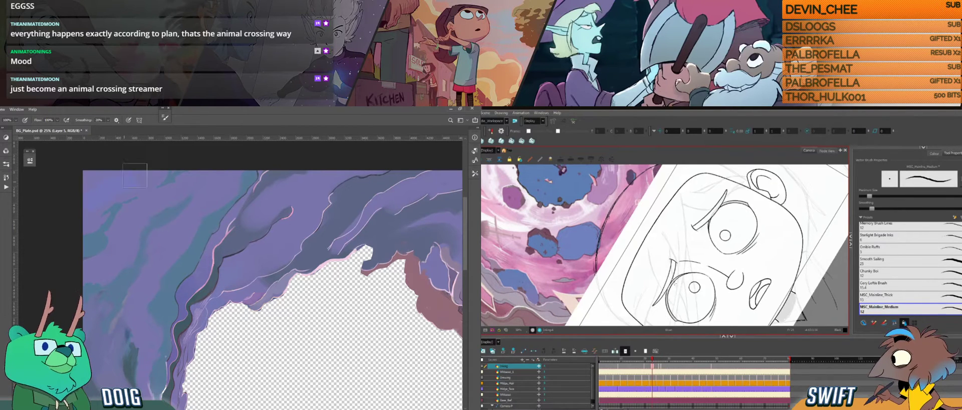
{"action": "key", "text": "g"}
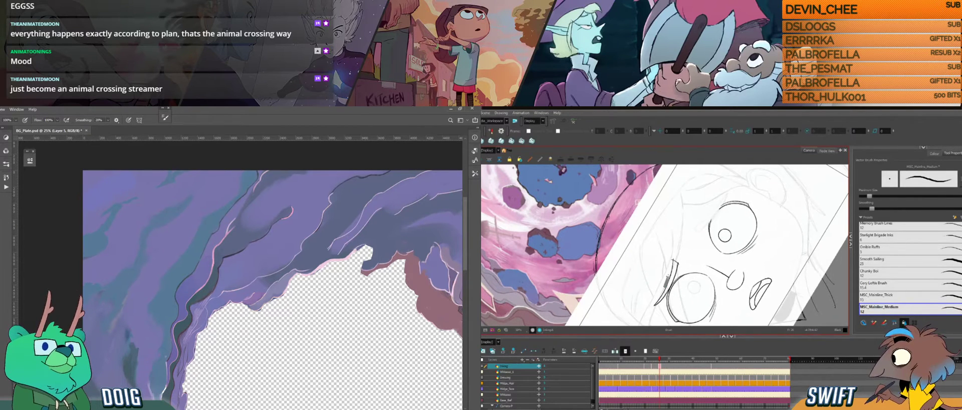
{"action": "key", "text": "alt+e"}
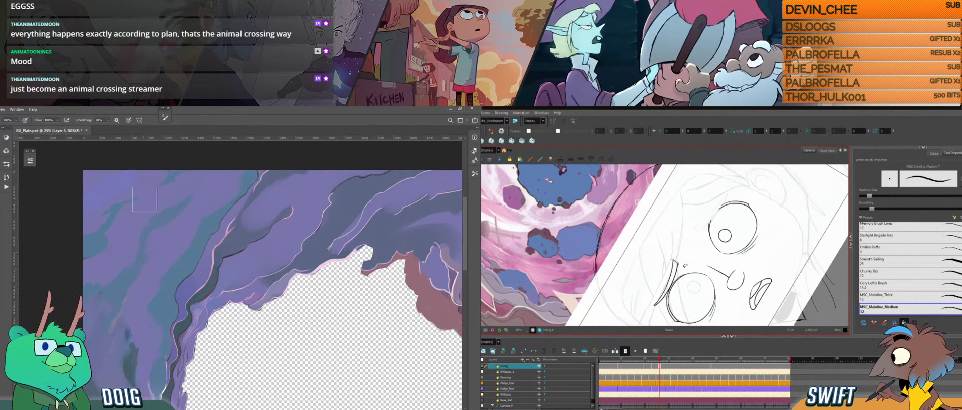
{"action": "key", "text": "alt+s"}
{"action": "left_click", "coordinate": [683, 264]}
{"action": "key", "text": "Delete"}
In Photoshop, sample violet tones from the cave wall and brush lighter patches into the background's upper-left corner.
{"action": "left_click_drag", "start_coordinate": [100, 200], "coordinate": [89, 202]}
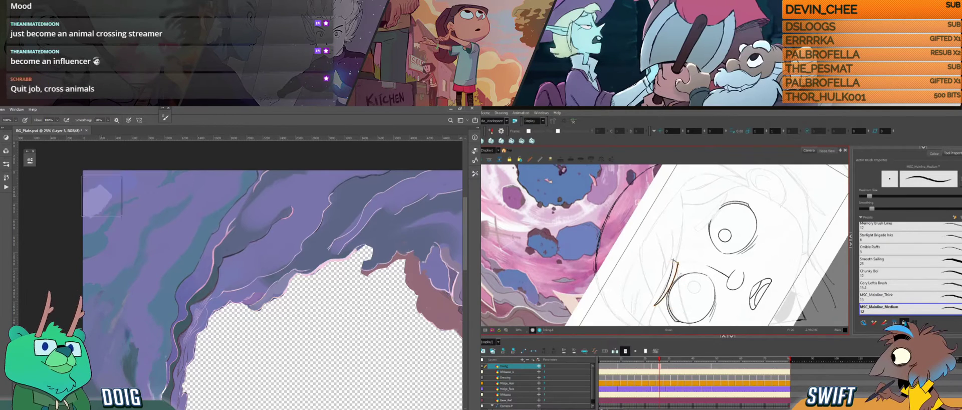
{"action": "key", "text": "ctrl+alt"}
{"action": "left_click_drag", "start_coordinate": [672, 299], "coordinate": [686, 292]}
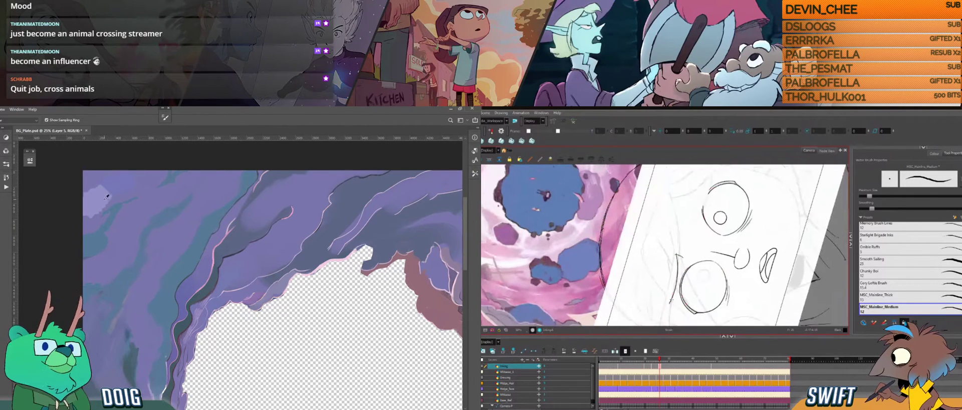
{"action": "left_click", "coordinate": [98, 201]}
{"action": "left_click", "coordinate": [89, 207], "text": "alt"}
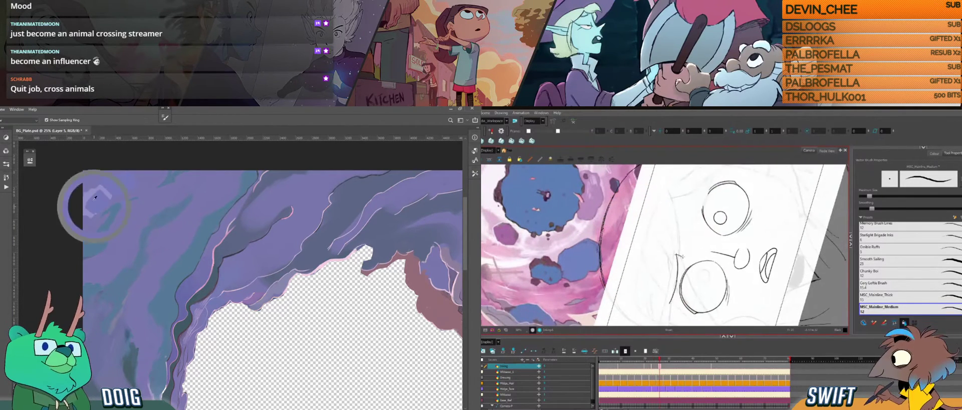
{"action": "left_click_drag", "start_coordinate": [92, 196], "coordinate": [88, 214]}
Select and clean up the short line at the brow's inner end in Harmony, and brush more violet into Photoshop's upper-left rock area.
{"action": "left_click", "coordinate": [679, 255], "text": "ctrl"}
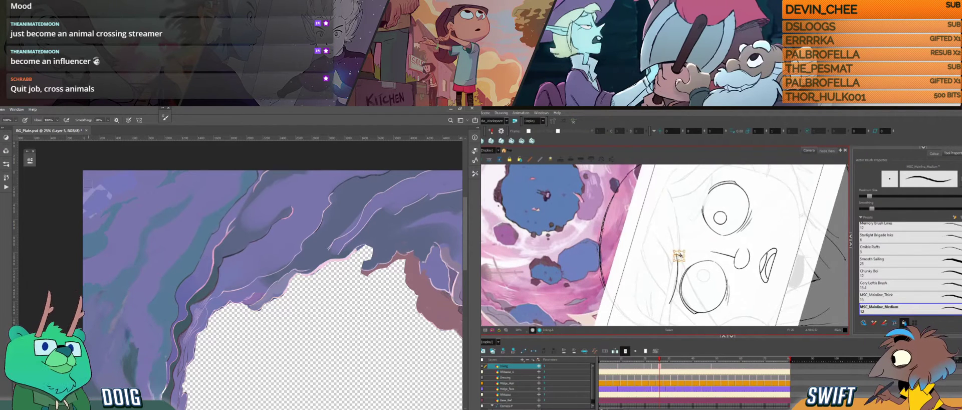
{"action": "key", "text": "alt"}
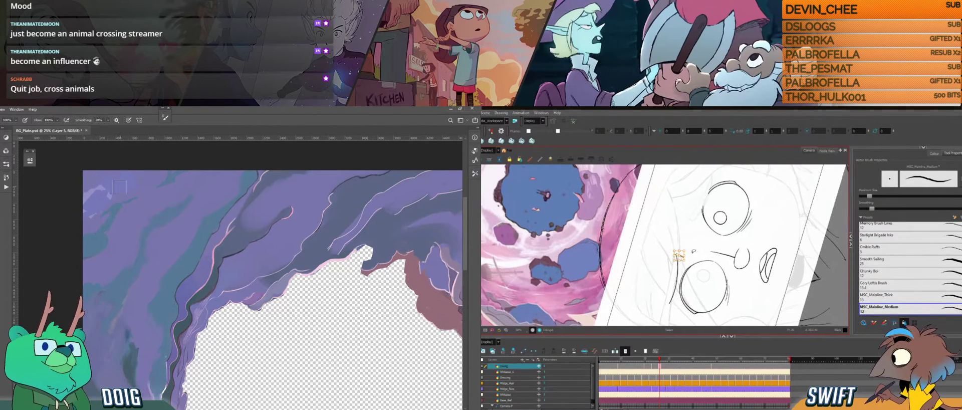
{"action": "left_click_drag", "start_coordinate": [122, 180], "coordinate": [79, 199]}
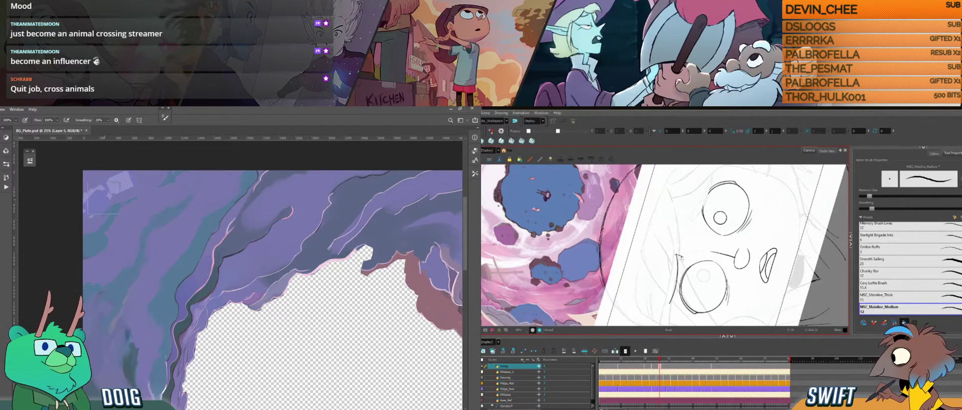
{"action": "left_click_drag", "start_coordinate": [120, 177], "coordinate": [110, 176]}
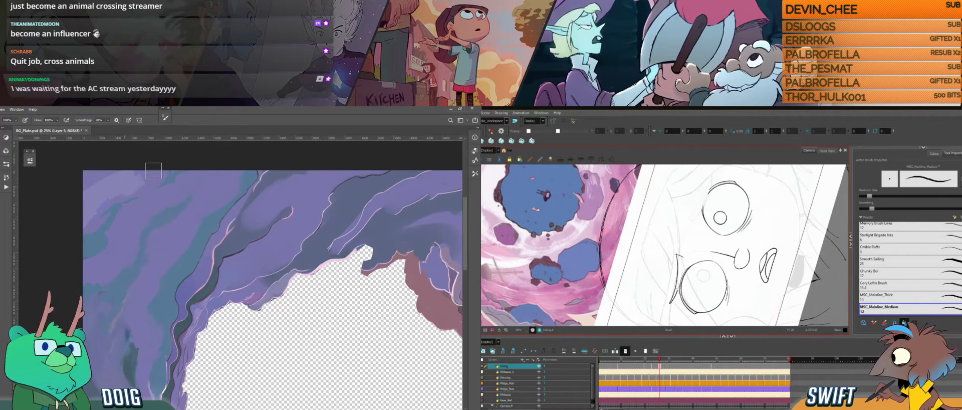
{"action": "key", "text": "ctrl+alt"}
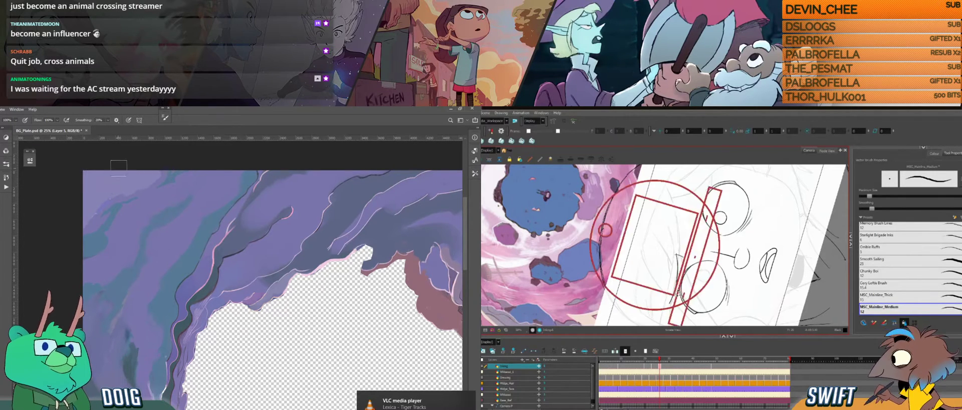
{"action": "left_click_drag", "start_coordinate": [604, 229], "coordinate": [652, 255]}
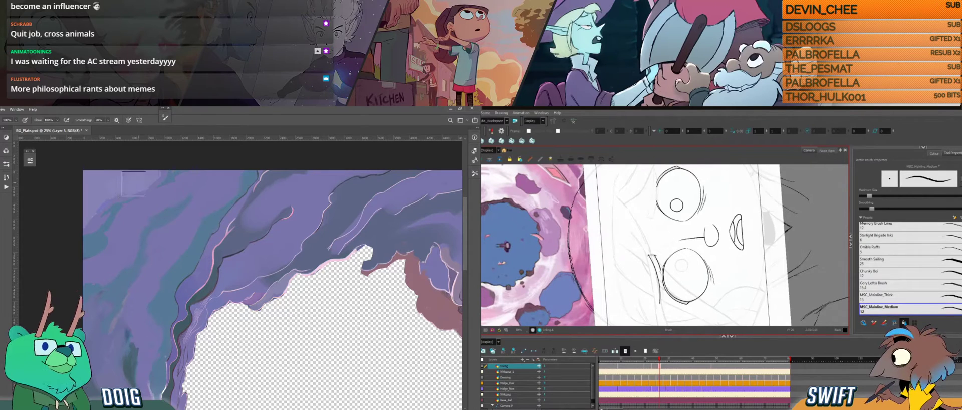
{"action": "key", "text": "i"}
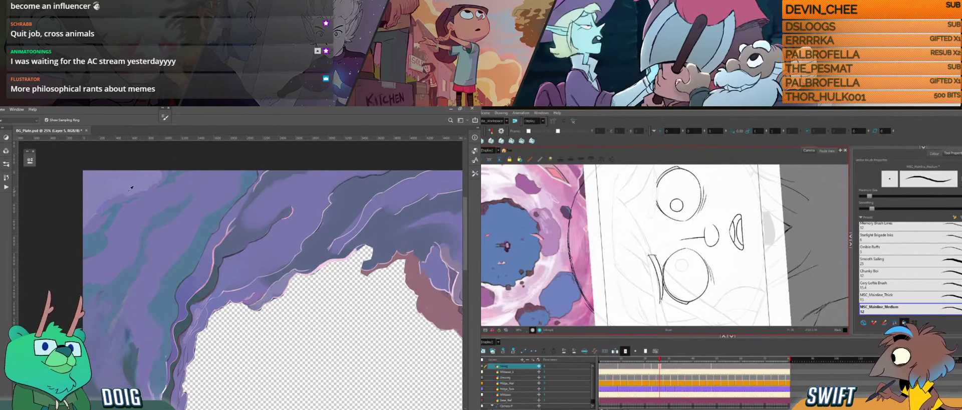
{"action": "key", "text": "b"}
Compare the finished brow with the neighbouring drawing in Harmony, and lower the brush flow in Photoshop.
{"action": "key", "text": "ctrl+alt"}
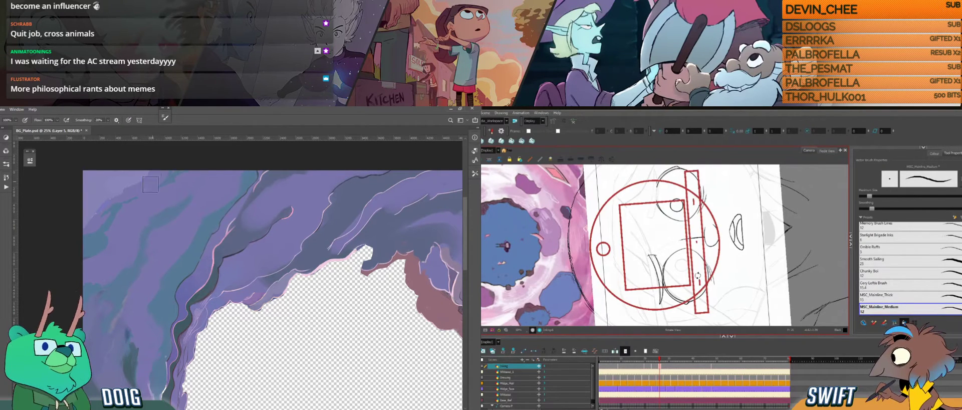
{"action": "mouse_move", "coordinate": [698, 275]}
{"action": "left_mouse_down"}
{"action": "mouse_move", "coordinate": [667, 295]}
{"action": "mouse_move", "coordinate": [636, 292]}
{"action": "mouse_move", "coordinate": [686, 271]}
{"action": "mouse_move", "coordinate": [641, 289]}
{"action": "mouse_move", "coordinate": [687, 273]}
{"action": "mouse_move", "coordinate": [667, 301]}
{"action": "left_mouse_up"}
{"action": "left_click", "coordinate": [57, 121]}
{"action": "left_click_drag", "start_coordinate": [52, 128], "coordinate": [45, 129]}
{"action": "key", "text": "f"}
{"action": "key", "text": "g"}
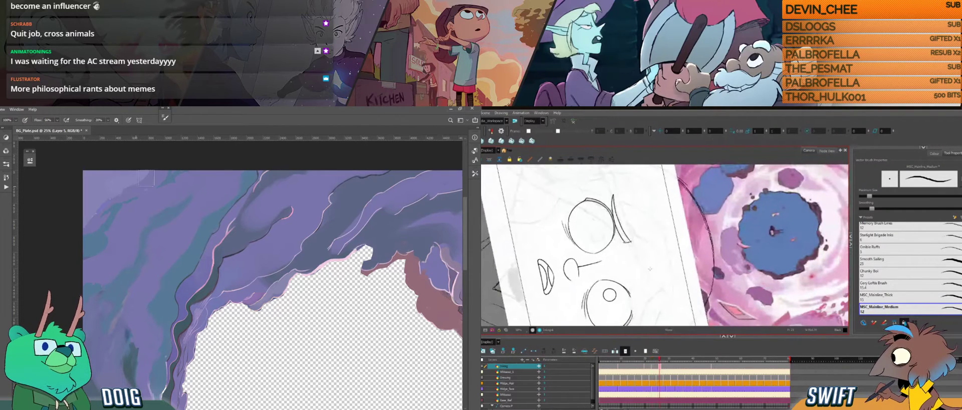
{"action": "left_click_drag", "start_coordinate": [645, 287], "coordinate": [640, 280]}
{"action": "key", "text": "f"}
{"action": "key", "text": "g"}
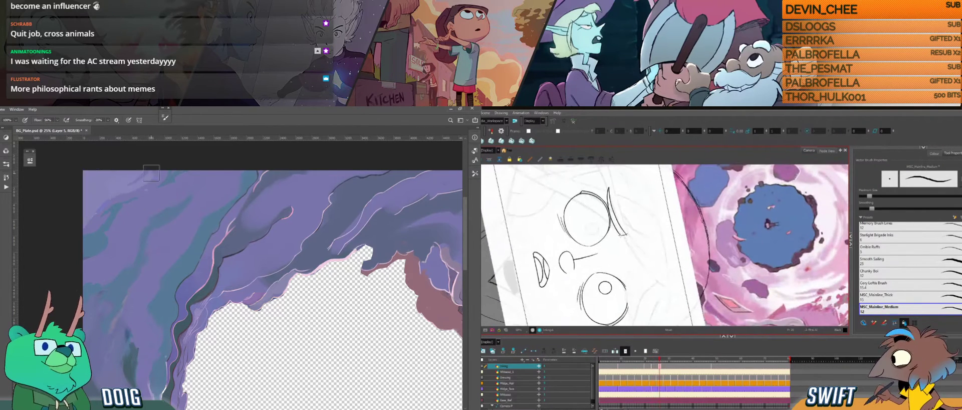
{"action": "key", "text": "f"}
{"action": "left_click", "coordinate": [56, 121]}
{"action": "key", "text": "g"}
{"action": "left_click_drag", "start_coordinate": [57, 128], "coordinate": [50, 128]}
In Harmony, ink the first long edge of the brow above the other eye, comparing it with the neighbouring drawing.
{"action": "mouse_move", "coordinate": [641, 291]}
{"action": "left_mouse_down"}
{"action": "mouse_move", "coordinate": [643, 269]}
{"action": "mouse_move", "coordinate": [632, 290]}
{"action": "left_mouse_up"}
{"action": "key", "text": "f"}
{"action": "key", "text": "g"}
{"action": "key", "text": "f"}
{"action": "key", "text": "g"}
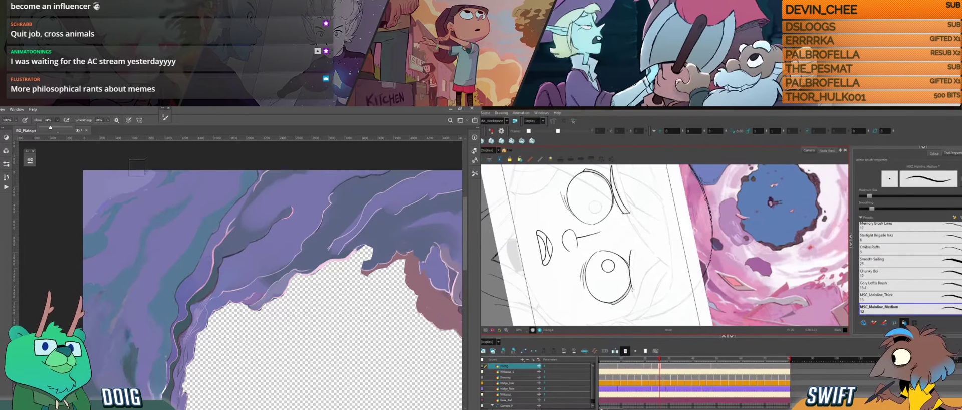
{"action": "key", "text": "f"}
{"action": "key", "text": "g"}
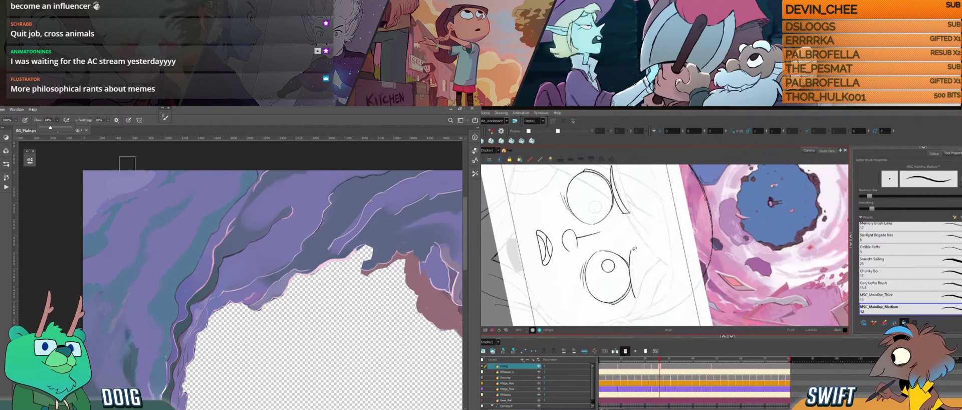
{"action": "left_click", "coordinate": [126, 163]}
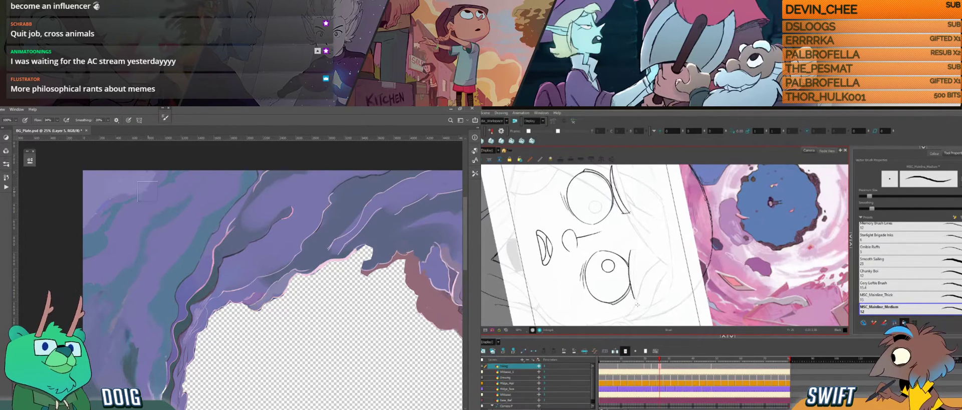
{"action": "left_click", "coordinate": [141, 200], "text": "alt"}
{"action": "left_click_drag", "start_coordinate": [629, 261], "coordinate": [637, 300]}
In Photoshop, enlarge the brush and blend sampled violet over the rock along the background's upper-left edge.
{"action": "key", "text": "bracketright"}
{"action": "key", "text": "bracketright"}
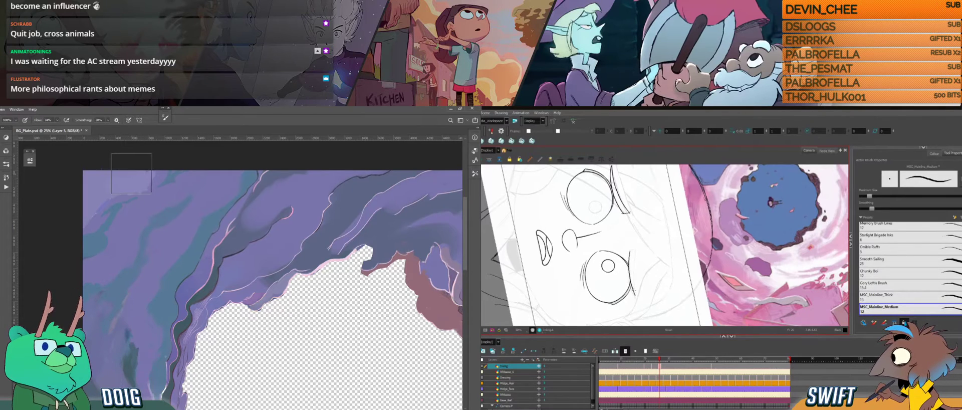
{"action": "mouse_move", "coordinate": [132, 172]}
{"action": "left_mouse_down"}
{"action": "mouse_move", "coordinate": [131, 186]}
{"action": "mouse_move", "coordinate": [145, 182]}
{"action": "left_mouse_up"}
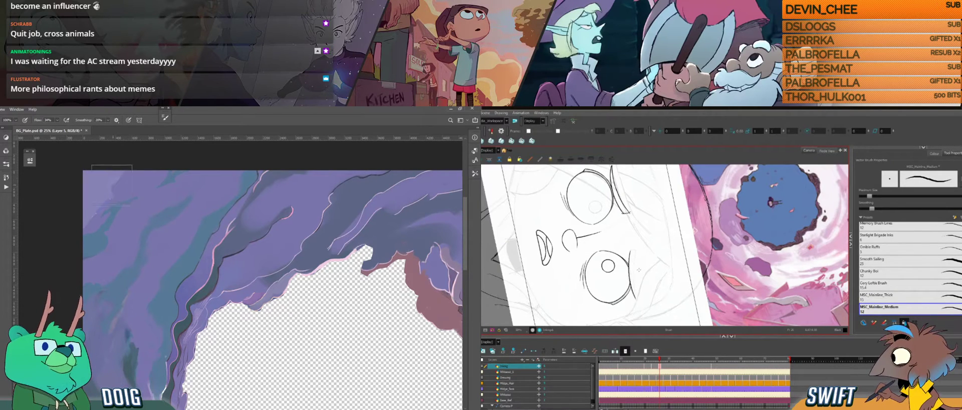
{"action": "key", "text": "f"}
{"action": "key", "text": "g"}
{"action": "key", "text": "ctrl+z"}
{"action": "left_click_drag", "start_coordinate": [112, 185], "coordinate": [109, 194]}
Compare the brow line in Harmony, and paint a tone sampled from the ridge at the Photoshop background's top edge with a smaller brush.
{"action": "key", "text": "f"}
{"action": "key", "text": "g"}
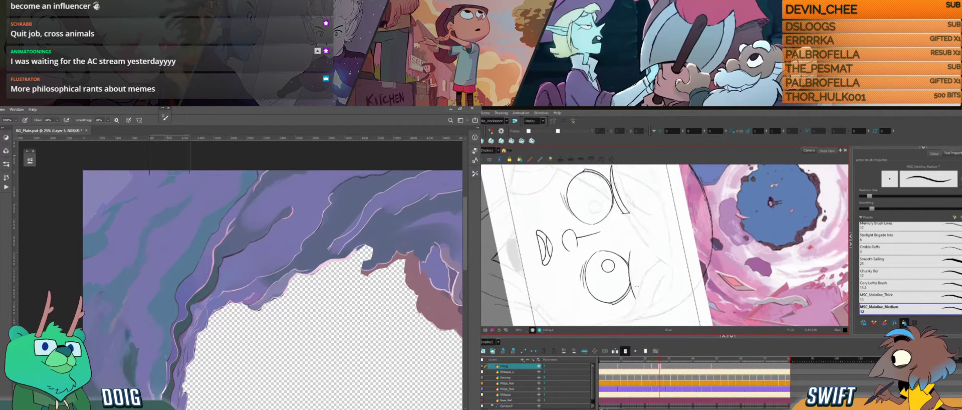
{"action": "key", "text": "f"}
{"action": "key", "text": "g"}
{"action": "left_click", "coordinate": [213, 219], "text": "alt"}
{"action": "key", "text": "bracketleft"}
{"action": "key", "text": "bracketleft"}
{"action": "key", "text": "bracketleft"}
{"action": "mouse_move", "coordinate": [224, 169]}
{"action": "left_mouse_down"}
{"action": "mouse_move", "coordinate": [217, 198]}
{"action": "mouse_move", "coordinate": [235, 173]}
{"action": "left_mouse_up"}
Select the new brow line in Harmony for adjustment, and brush sampled tones beside the top of the dark ridge in Photoshop.
{"action": "left_click", "coordinate": [635, 297]}
{"action": "left_click_drag", "start_coordinate": [645, 301], "coordinate": [646, 301]}
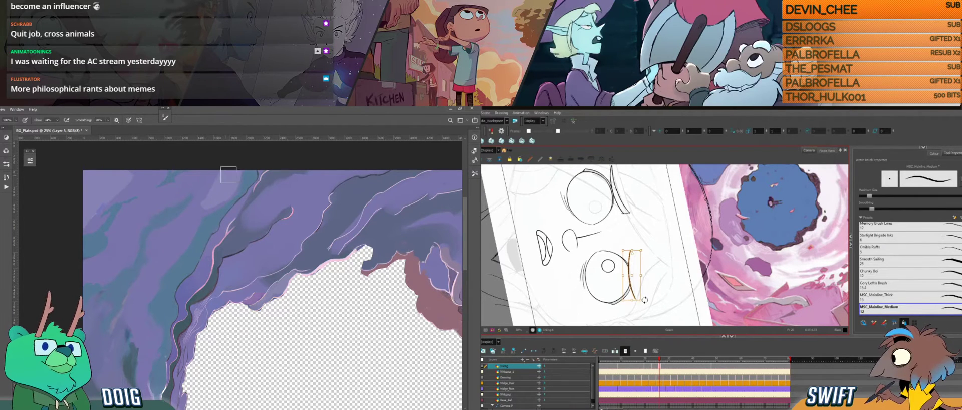
{"action": "left_click", "coordinate": [217, 186], "text": "alt"}
{"action": "mouse_move", "coordinate": [217, 188]}
{"action": "left_mouse_down"}
{"action": "mouse_move", "coordinate": [210, 199]}
{"action": "mouse_move", "coordinate": [219, 193]}
{"action": "left_mouse_up"}
{"action": "key", "text": "alt+b"}
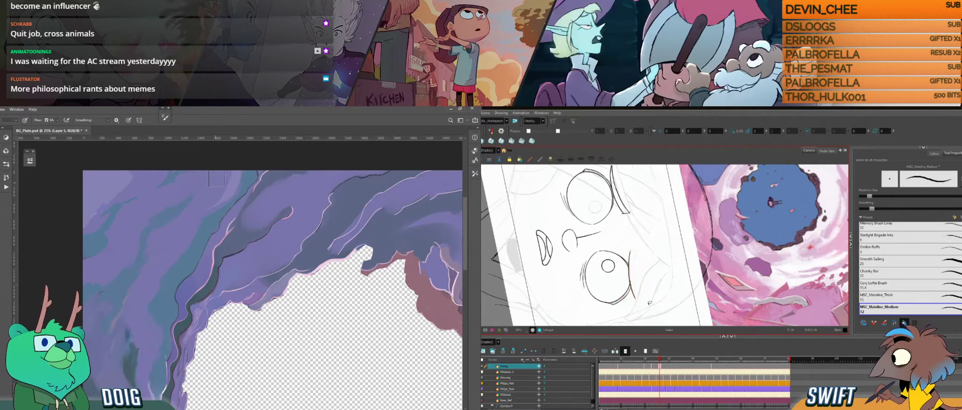
{"action": "left_click", "coordinate": [229, 186], "text": "alt"}
{"action": "left_click", "coordinate": [232, 186], "text": "alt"}
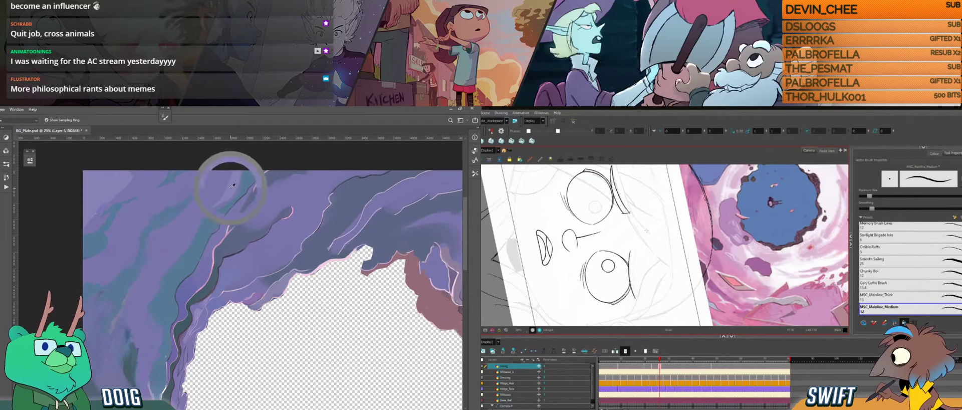
Recheck the brow line against the neighbouring drawing in Harmony, and brush along the outer side of the dark ridge in Photoshop.
{"action": "key", "text": "f"}
{"action": "key", "text": "g"}
{"action": "left_click_drag", "start_coordinate": [174, 260], "coordinate": [196, 221]}
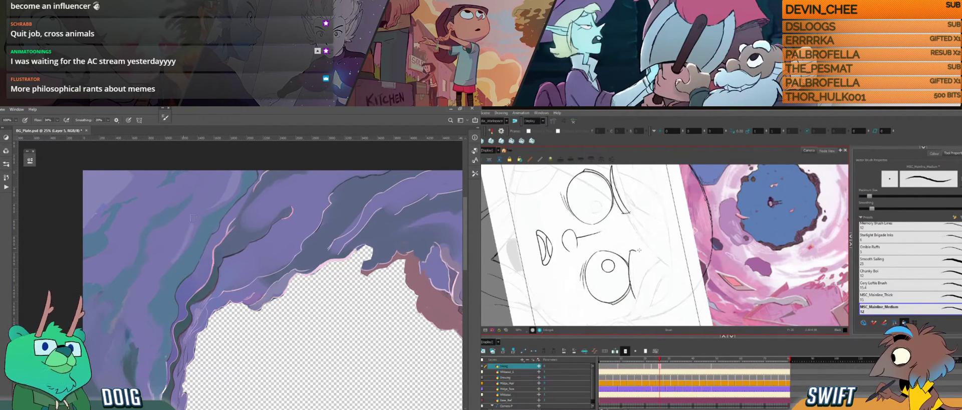
{"action": "left_click_drag", "start_coordinate": [637, 266], "coordinate": [671, 263]}
{"action": "left_click", "coordinate": [175, 256], "text": "alt"}
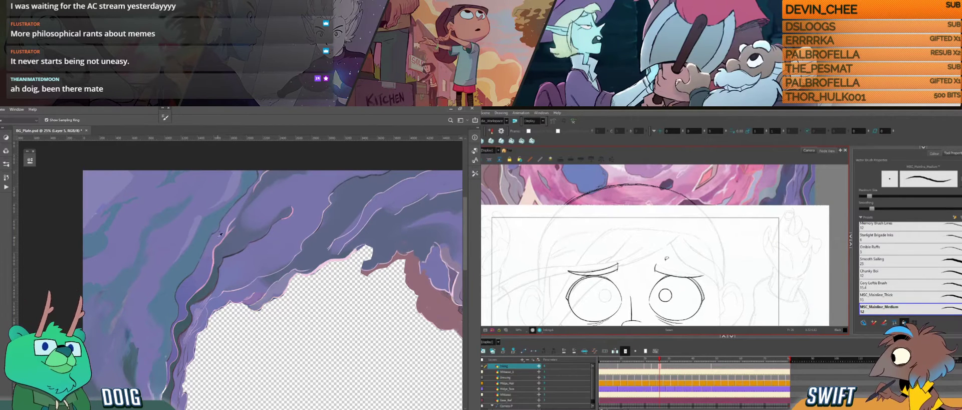
In Harmony, try short strokes at the new brow's inner end, compare them with the neighbouring drawing, and undo them.
{"action": "mouse_move", "coordinate": [658, 261]}
{"action": "left_mouse_down"}
{"action": "mouse_move", "coordinate": [643, 269]}
{"action": "mouse_move", "coordinate": [651, 269]}
{"action": "left_mouse_up"}
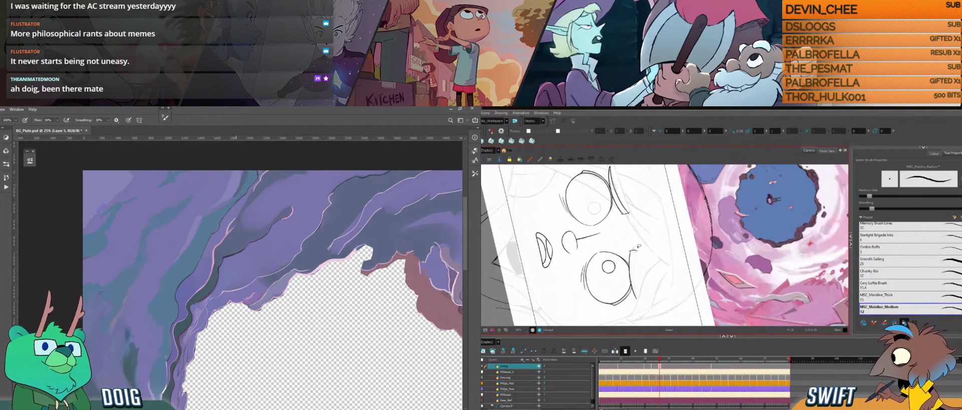
{"action": "left_click_drag", "start_coordinate": [629, 251], "coordinate": [637, 249]}
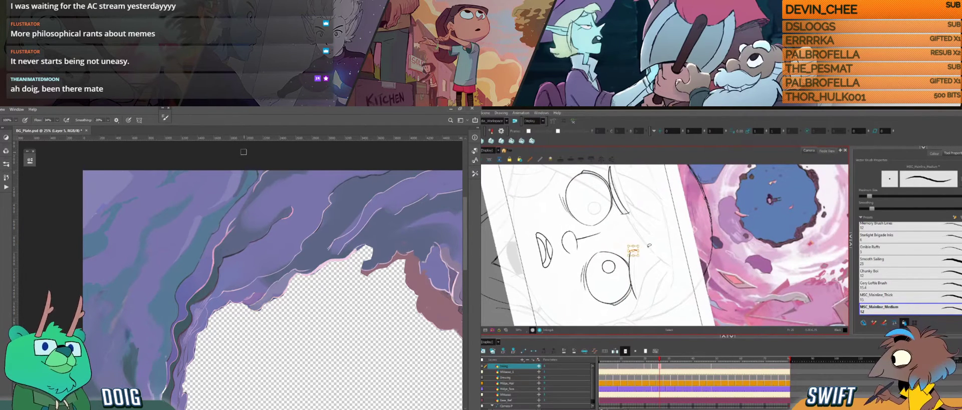
{"action": "key", "text": "ctrl+z"}
{"action": "key", "text": "f"}
{"action": "key", "text": "g"}
{"action": "key", "text": "f"}
{"action": "key", "text": "g"}
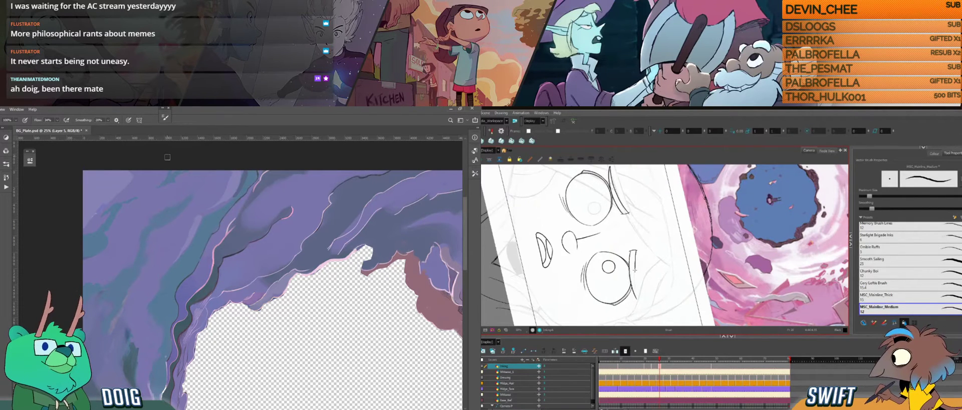
{"action": "key", "text": "ctrl+z"}
Ink the second long edge of the new brow, undoing unsatisfactory strokes, and compare it with the earlier drawing.
{"action": "mouse_move", "coordinate": [634, 279]}
{"action": "left_mouse_down"}
{"action": "mouse_move", "coordinate": [637, 299]}
{"action": "mouse_move", "coordinate": [636, 249]}
{"action": "left_mouse_up"}
{"action": "left_click", "coordinate": [236, 186], "text": "alt"}
{"action": "key", "text": "ctrl+z"}
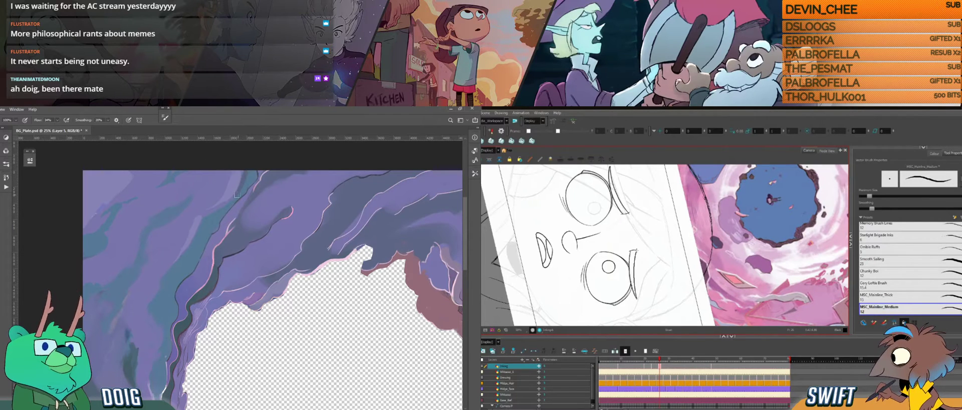
{"action": "key", "text": "ctrl+z"}
{"action": "mouse_move", "coordinate": [636, 291]}
{"action": "left_mouse_down"}
{"action": "mouse_move", "coordinate": [635, 245]}
{"action": "mouse_move", "coordinate": [692, 272]}
{"action": "left_mouse_up"}
{"action": "key", "text": "f"}
{"action": "key", "text": "g"}
{"action": "key", "text": "f"}
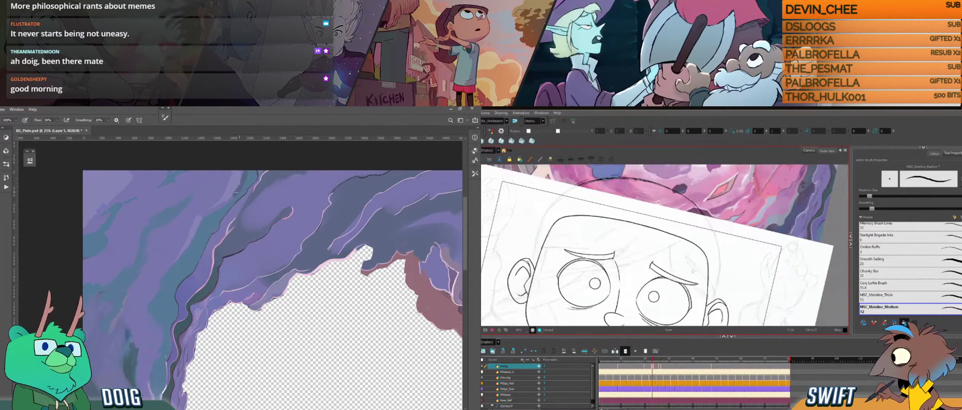
{"action": "key", "text": "g"}
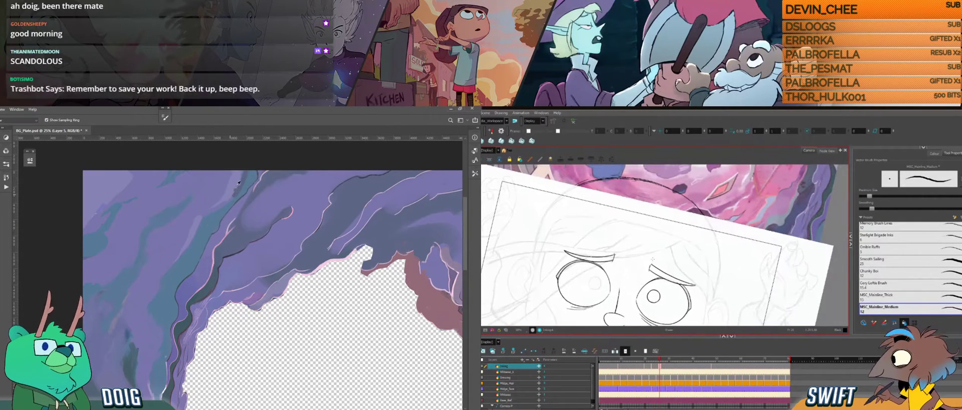
Touch up the ridge's top in Photoshop, and refine and compare the new brow in Harmony using the eraser and brush.
{"action": "left_click_drag", "start_coordinate": [239, 183], "coordinate": [244, 172]}
{"action": "key", "text": "alt+e"}
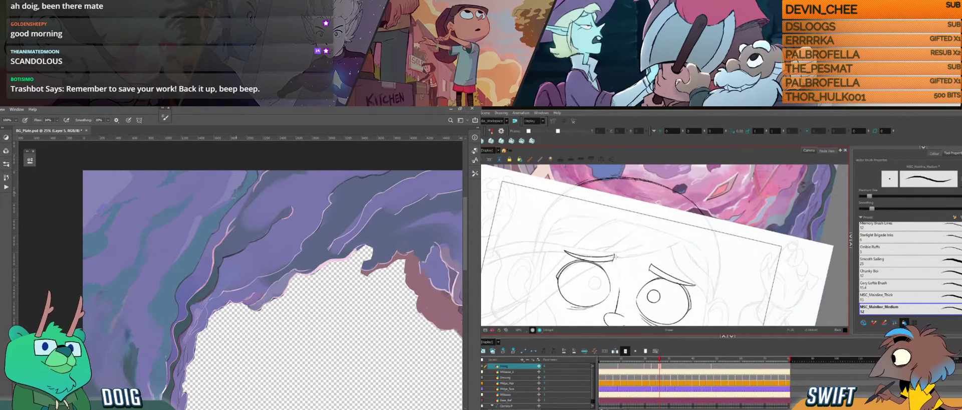
{"action": "left_click_drag", "start_coordinate": [616, 261], "coordinate": [623, 276]}
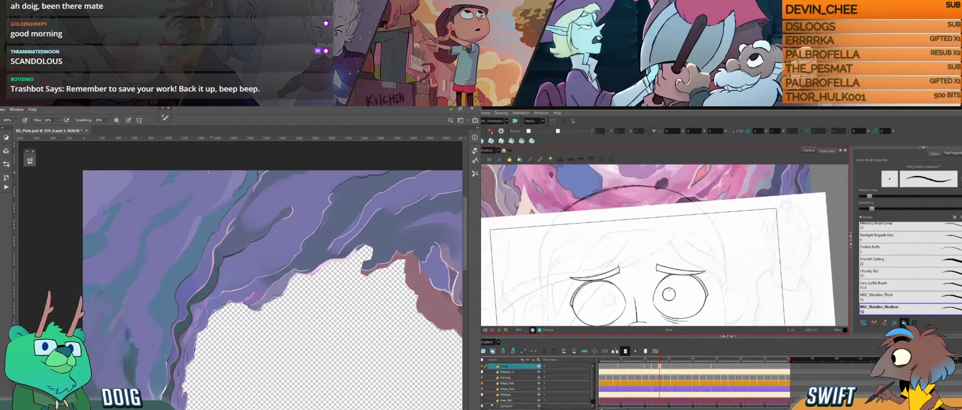
{"action": "key", "text": "alt+b"}
{"action": "left_click_drag", "start_coordinate": [662, 260], "coordinate": [665, 259]}
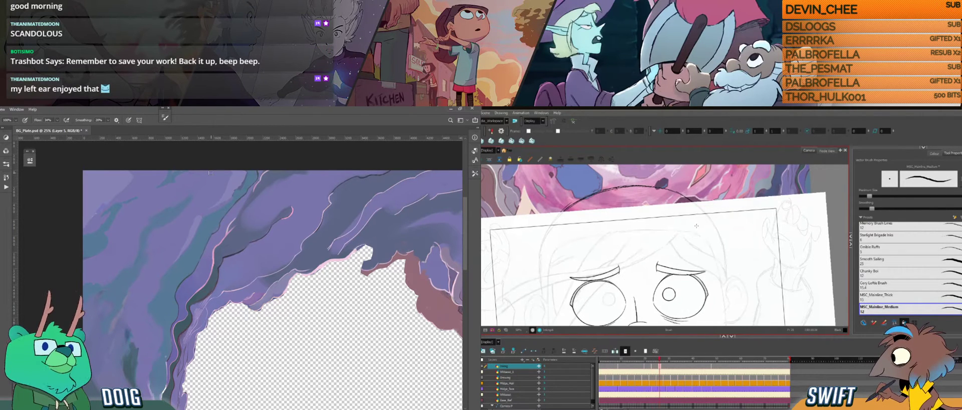
{"action": "left_click_drag", "start_coordinate": [709, 260], "coordinate": [624, 265]}
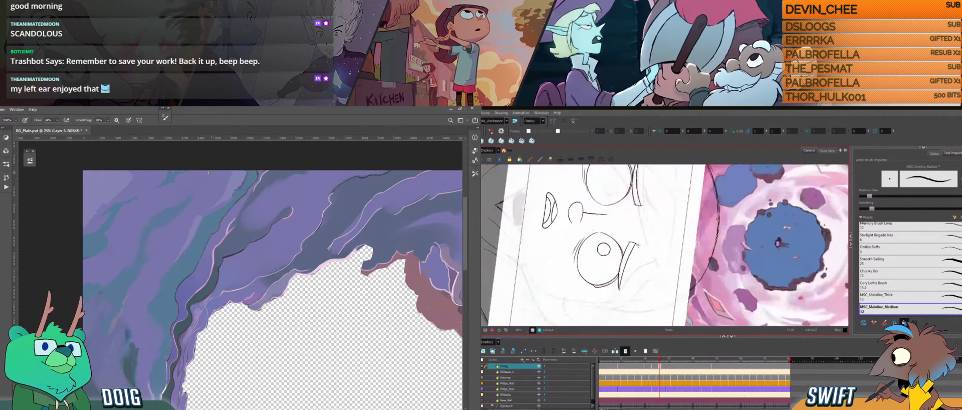
{"action": "key", "text": "f"}
{"action": "key", "text": "g"}
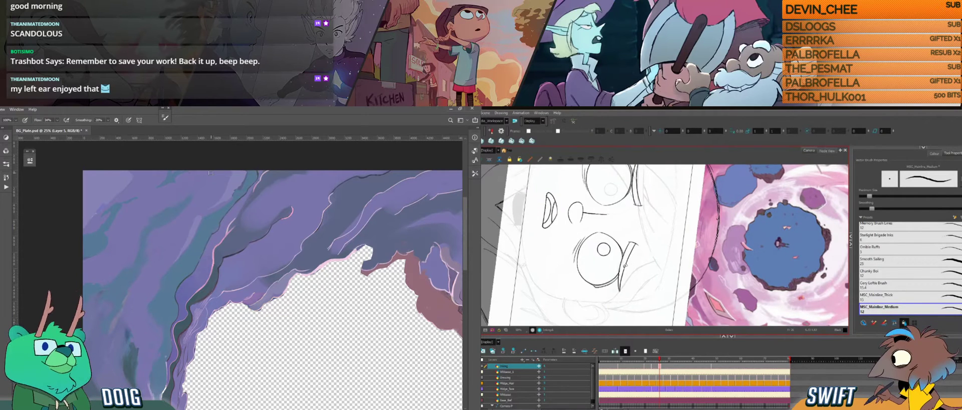
Select and adjust the new brow's edge stroke in Harmony, and flip between it and the neighbouring drawings to compare.
{"action": "left_click", "coordinate": [625, 265]}
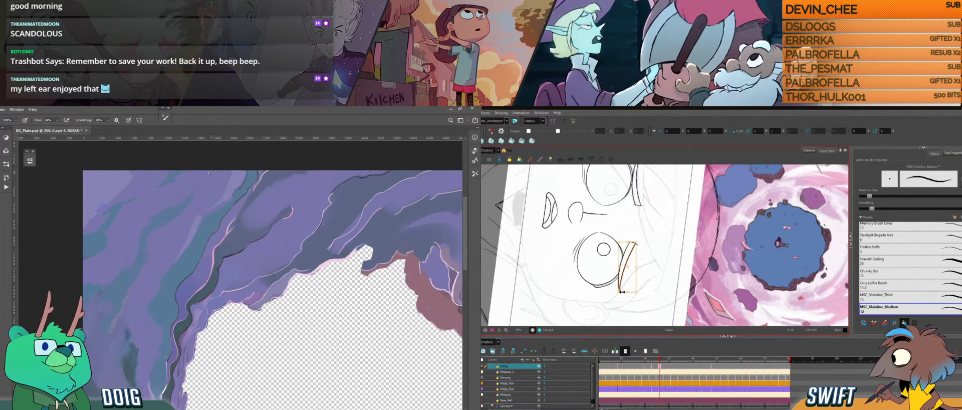
{"action": "left_click", "coordinate": [626, 295]}
{"action": "key", "text": "g"}
{"action": "key", "text": "g"}
{"action": "key", "text": "f"}
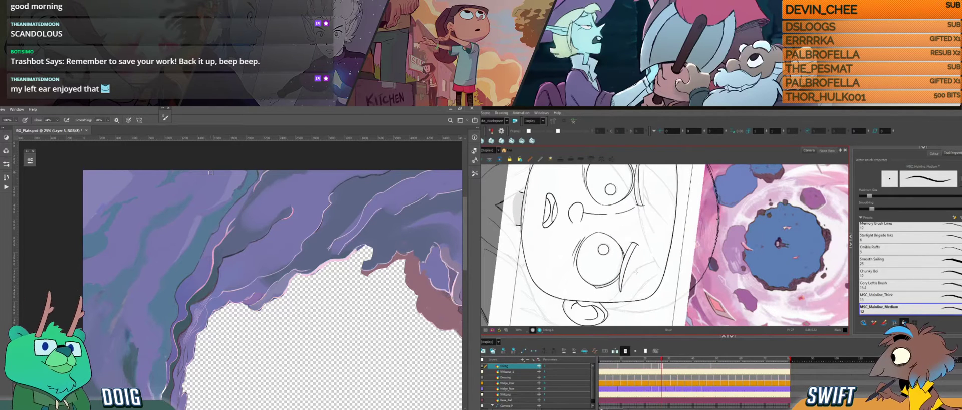
{"action": "key", "text": "f"}
{"action": "key", "text": "g"}
{"action": "key", "text": "f"}
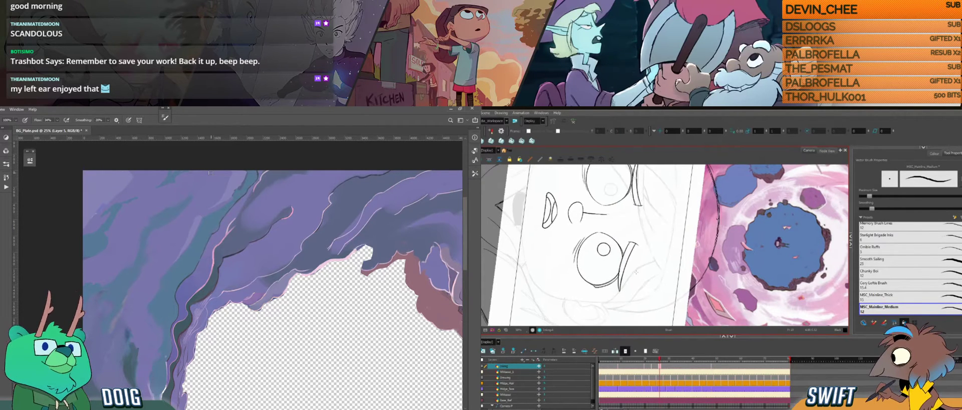
{"action": "key", "text": "g"}
{"action": "key", "text": "f"}
{"action": "key", "text": "f"}
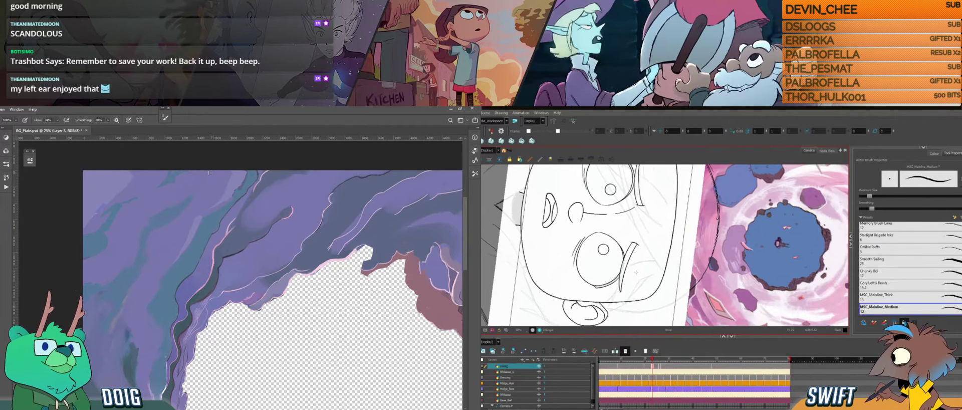
{"action": "key", "text": "g"}
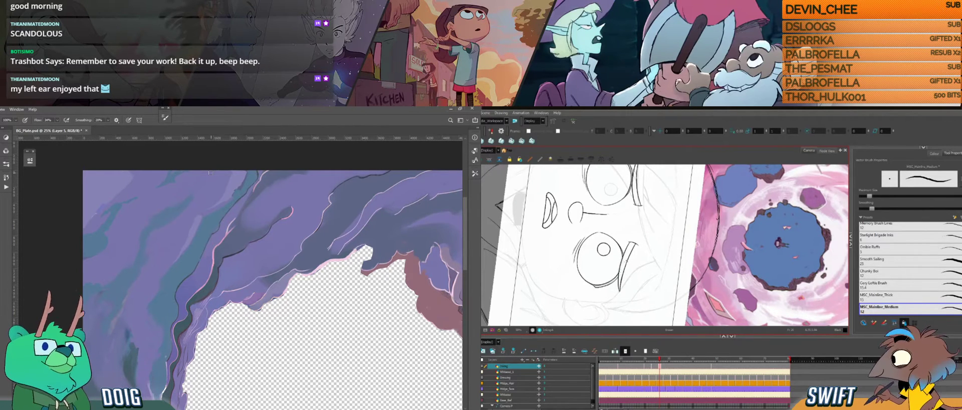
Ink the small pupil circle in the character's empty eye with the brush, undoing an unsatisfactory stroke.
{"action": "key", "text": "alt+b"}
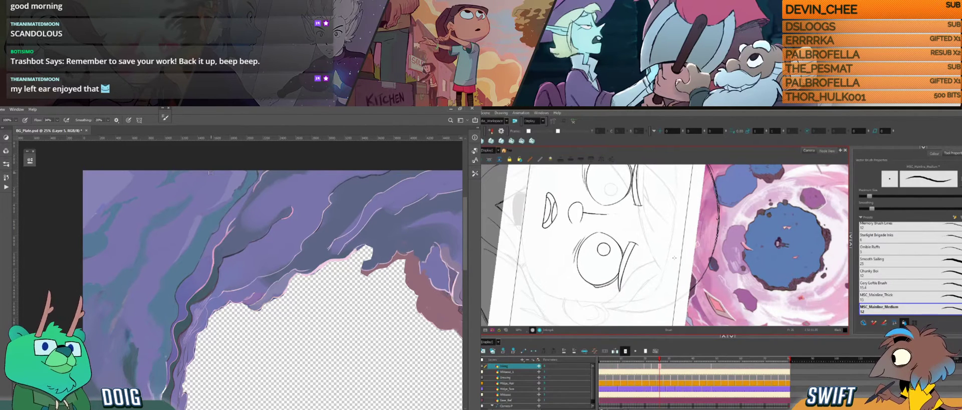
{"action": "left_click_drag", "start_coordinate": [667, 270], "coordinate": [706, 220]}
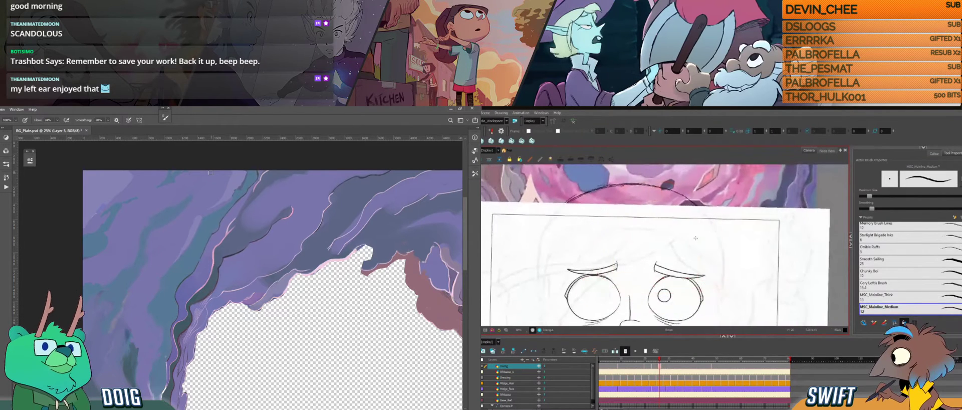
{"action": "scroll", "coordinate": [613, 284], "scroll_direction": "up", "scroll_amount": 1}
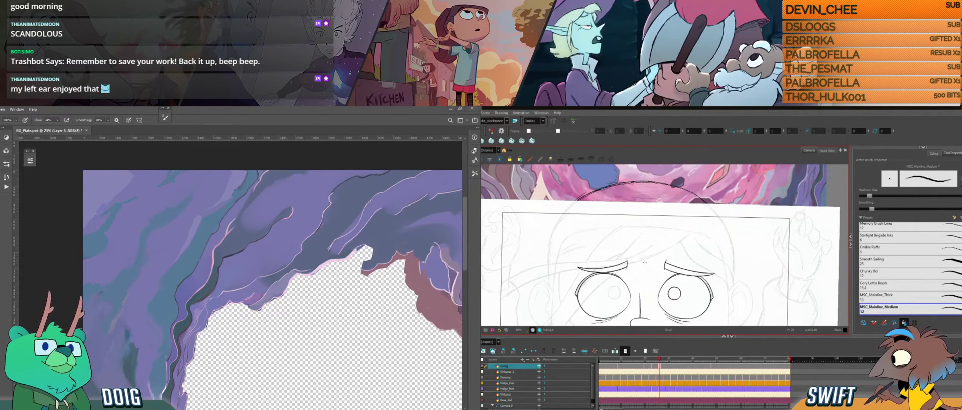
{"action": "scroll", "coordinate": [627, 249], "scroll_direction": "down", "scroll_amount": 2}
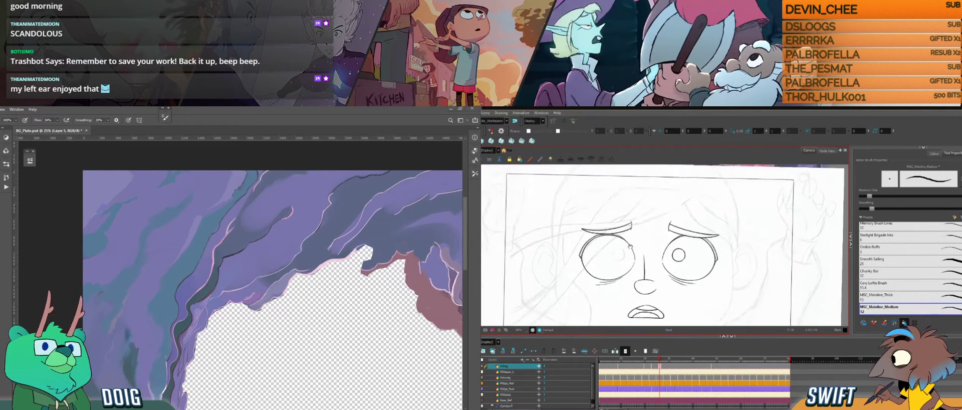
{"action": "scroll", "coordinate": [628, 249], "scroll_direction": "up", "scroll_amount": 1}
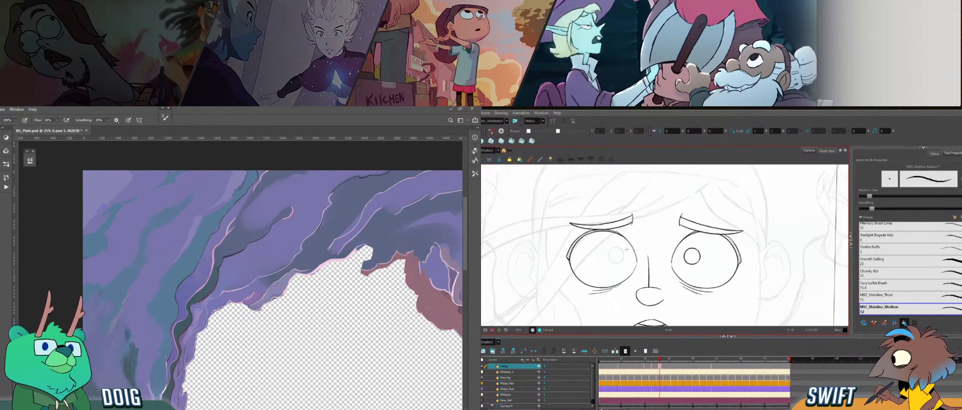
{"action": "left_click_drag", "start_coordinate": [622, 213], "coordinate": [656, 199]}
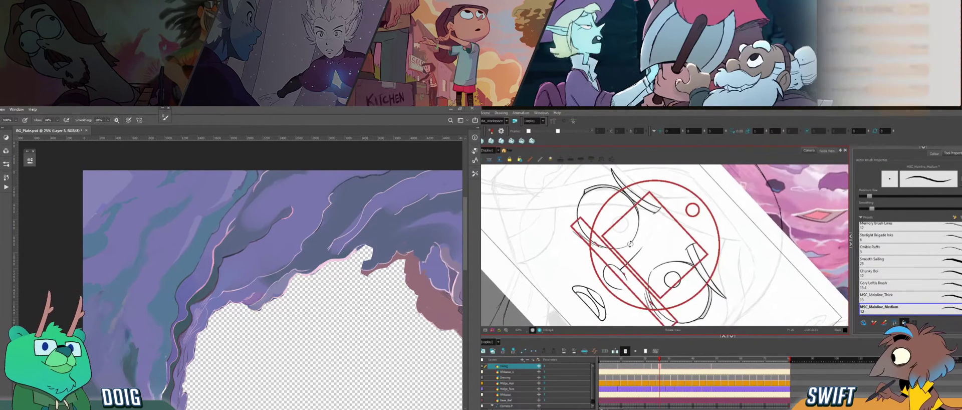
{"action": "left_click_drag", "start_coordinate": [634, 225], "coordinate": [669, 273]}
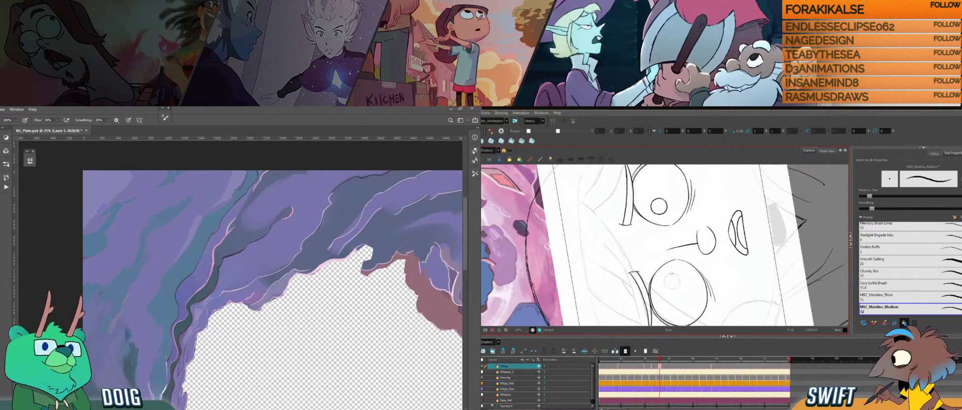
{"action": "key", "text": "ctrl+z"}
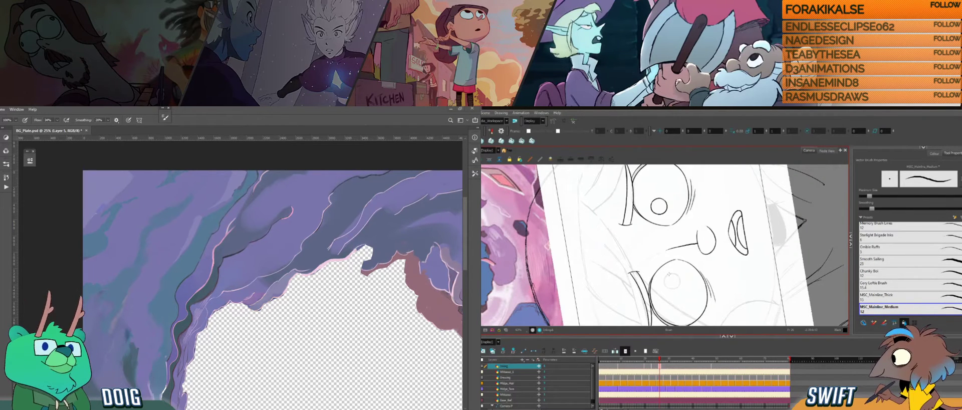
{"action": "mouse_move", "coordinate": [669, 274]}
{"action": "left_mouse_down"}
{"action": "mouse_move", "coordinate": [695, 270]}
{"action": "mouse_move", "coordinate": [687, 281]}
{"action": "mouse_move", "coordinate": [626, 272]}
{"action": "left_mouse_up"}
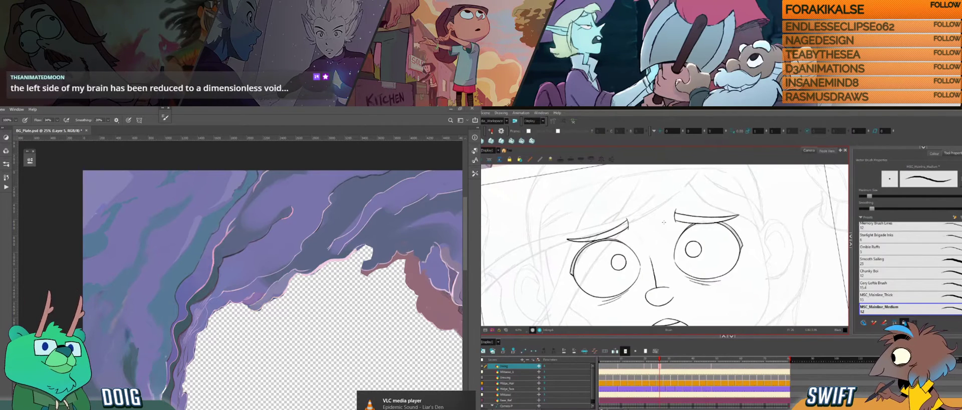
Undo the last pupil strokes and refine the pupil circle's outline with fresh brush strokes.
{"action": "key", "text": "ctrl+z"}
{"action": "key", "text": "ctrl+z"}
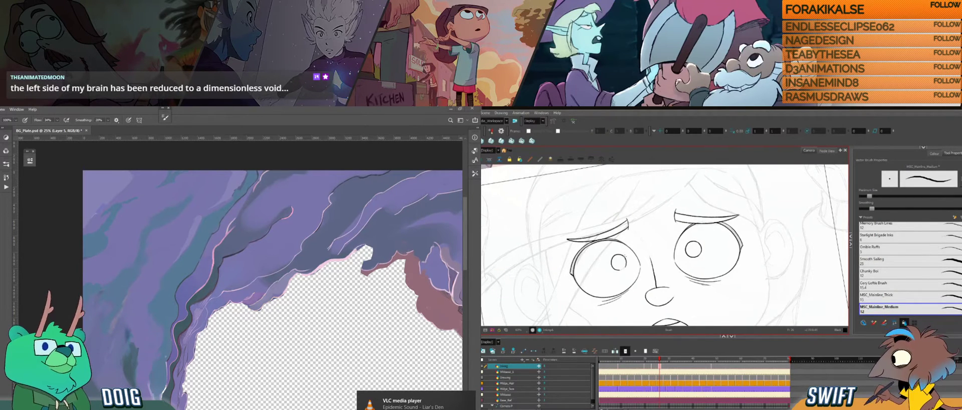
{"action": "left_click_drag", "start_coordinate": [628, 263], "coordinate": [639, 283]}
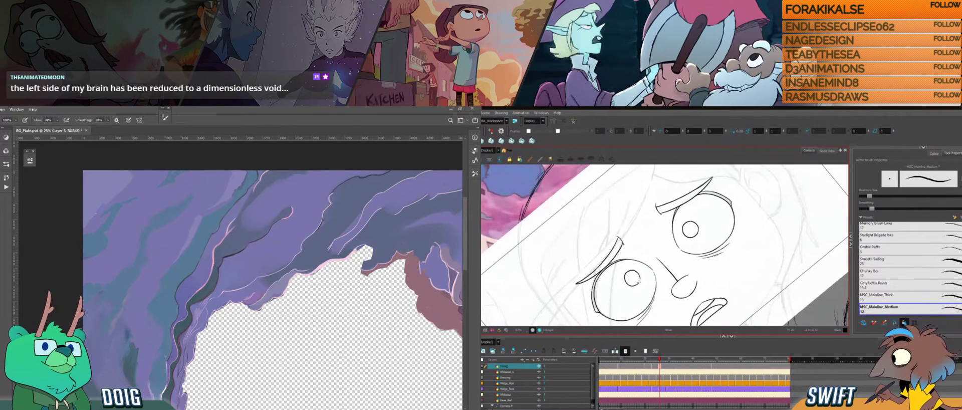
{"action": "left_click_drag", "start_coordinate": [645, 262], "coordinate": [643, 283]}
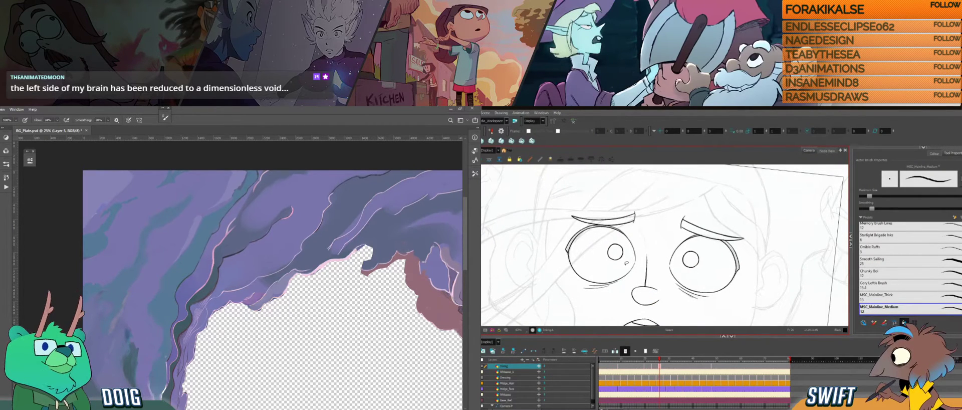
{"action": "left_click_drag", "start_coordinate": [626, 264], "coordinate": [659, 284]}
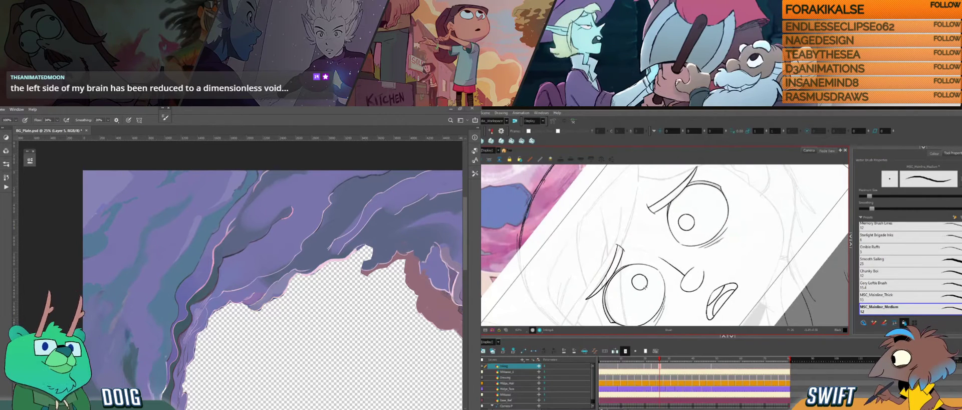
{"action": "left_click_drag", "start_coordinate": [651, 273], "coordinate": [653, 269]}
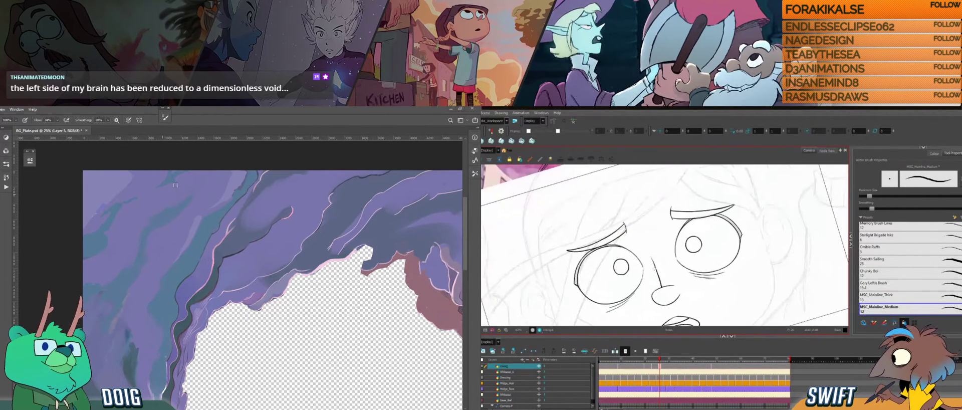
In Photoshop, sample colours from the cave wall and resume brushing on the purple and blue-grey rock.
{"action": "key", "text": "i"}
{"action": "left_click", "coordinate": [100, 210]}
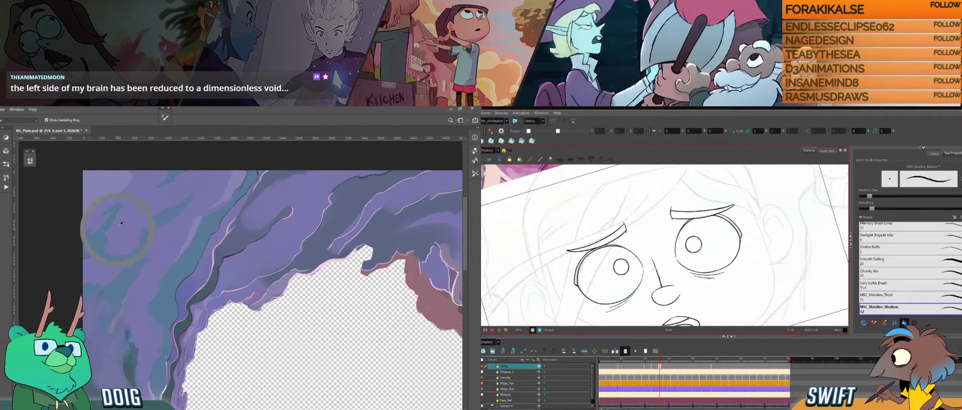
{"action": "key", "text": "b"}
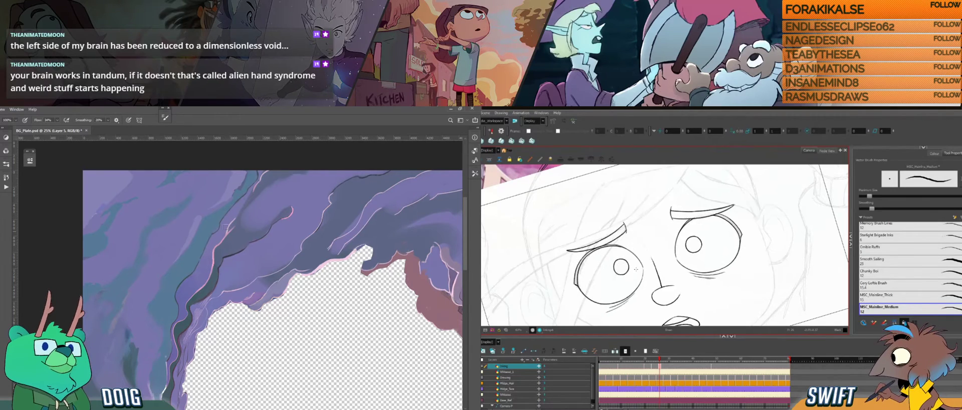
{"action": "left_click_drag", "start_coordinate": [228, 214], "coordinate": [103, 220]}
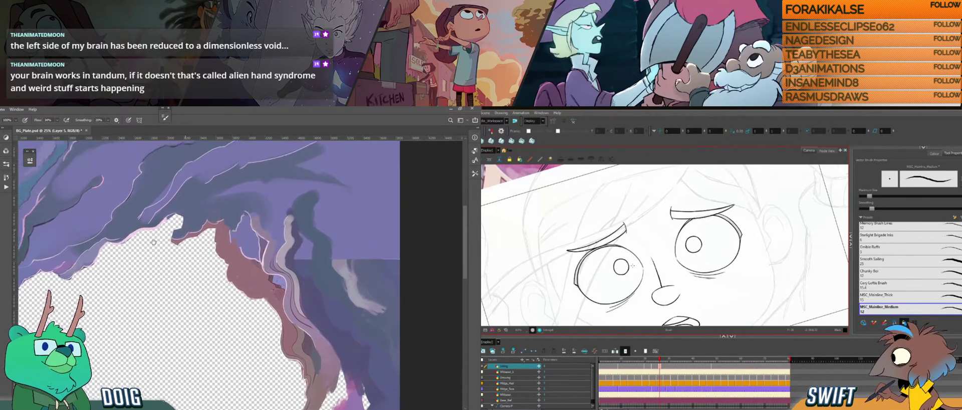
{"action": "key", "text": "i"}
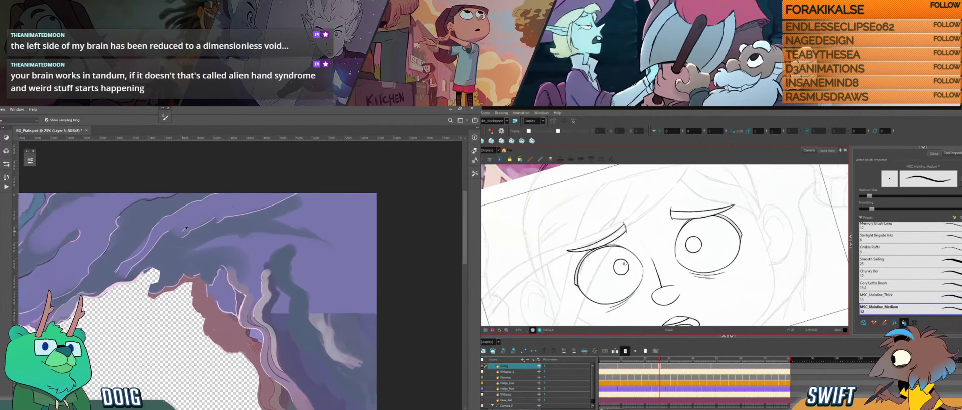
{"action": "key", "text": "b"}
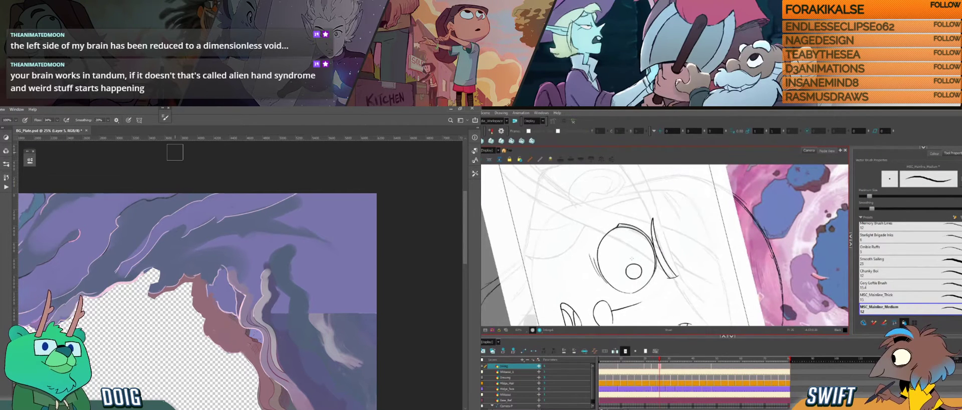
Sample the ridge's blue-grey in Photoshop and brush dark strokes above the pale strands beside the red rock.
{"action": "key", "text": "i"}
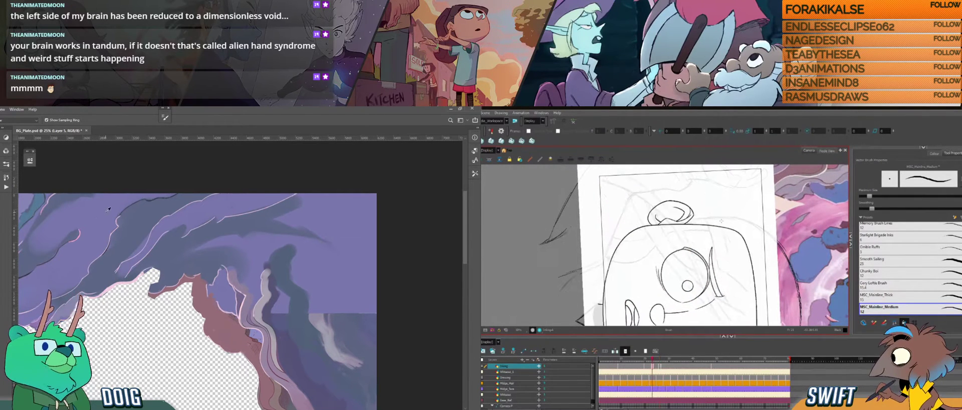
{"action": "left_click", "coordinate": [133, 253]}
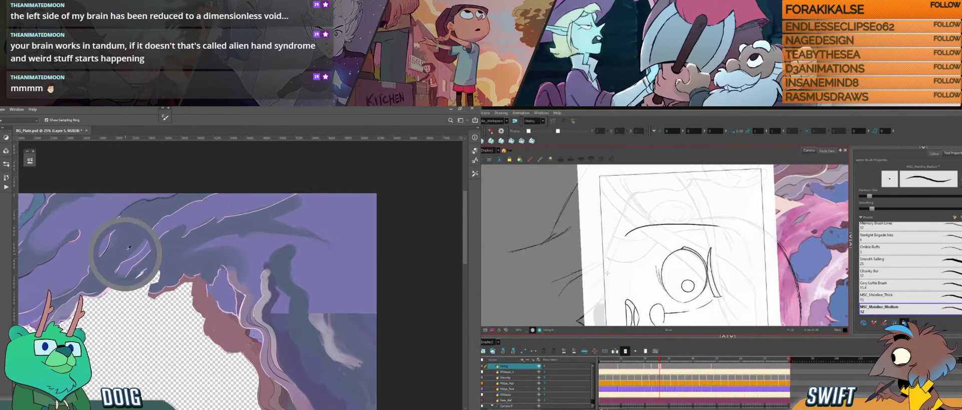
{"action": "key", "text": "b"}
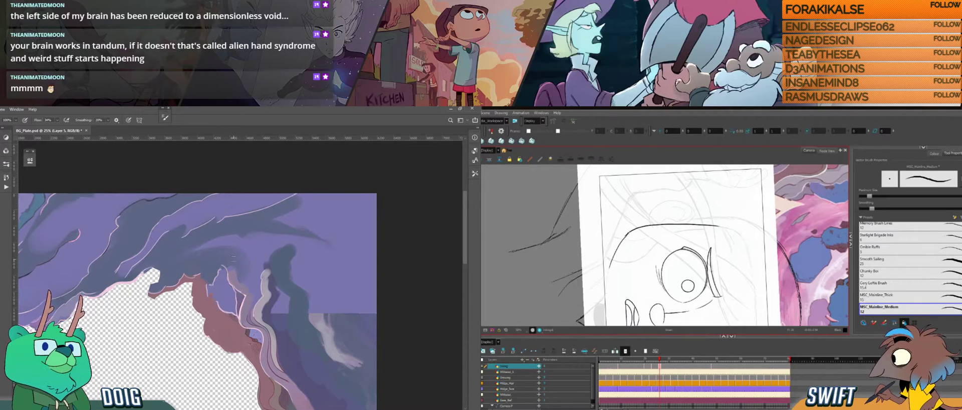
{"action": "mouse_move", "coordinate": [234, 259]}
{"action": "left_mouse_down"}
{"action": "mouse_move", "coordinate": [186, 241]}
{"action": "mouse_move", "coordinate": [242, 253]}
{"action": "left_mouse_up"}
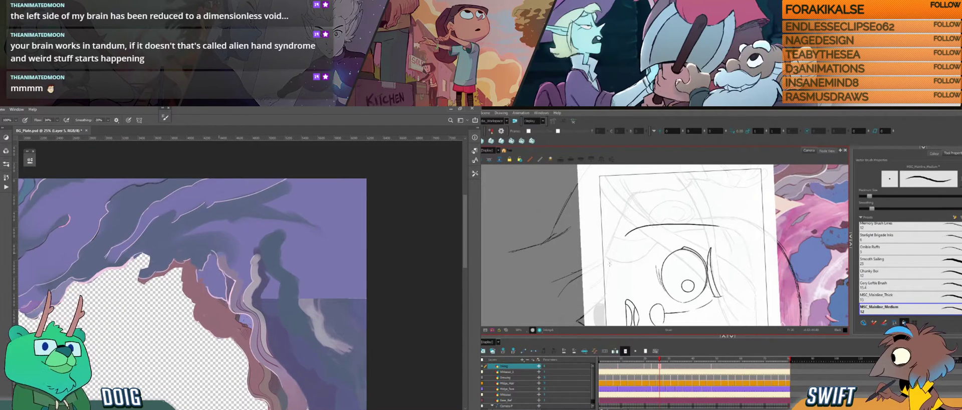
Ink the head outline's curved corner in Harmony, and paint a sampled pale pink highlight on the dark ridge in Photoshop.
{"action": "key", "text": "i"}
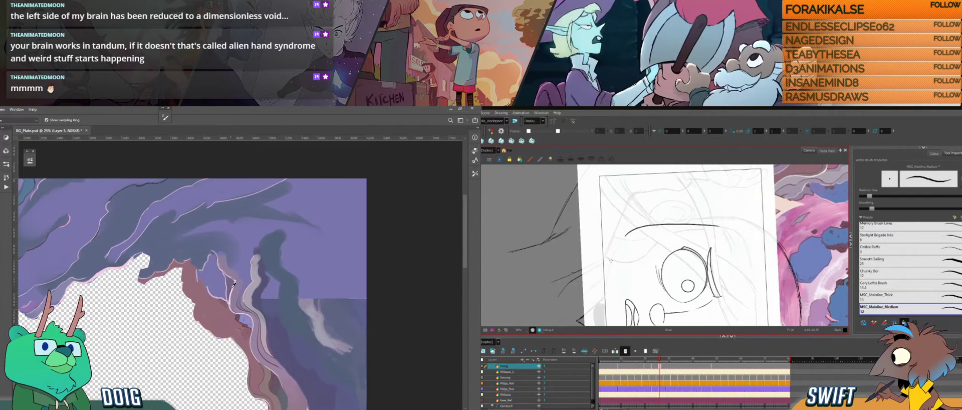
{"action": "left_click_drag", "start_coordinate": [611, 262], "coordinate": [630, 229]}
{"action": "left_click", "coordinate": [232, 299], "text": "alt"}
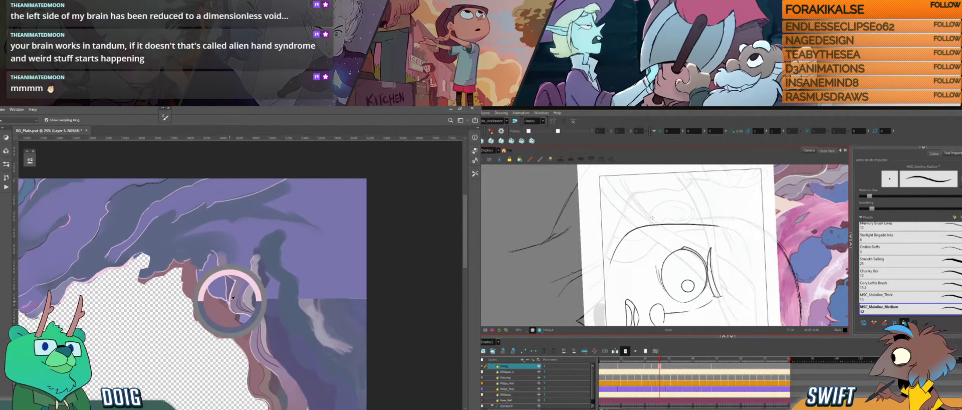
{"action": "key", "text": "comma"}
{"action": "left_click_drag", "start_coordinate": [183, 236], "coordinate": [200, 231]}
Compare the head outline with the neighbouring drawing in Harmony, and select and adjust its curved corner stroke.
{"action": "key", "text": "g"}
{"action": "key", "text": "f"}
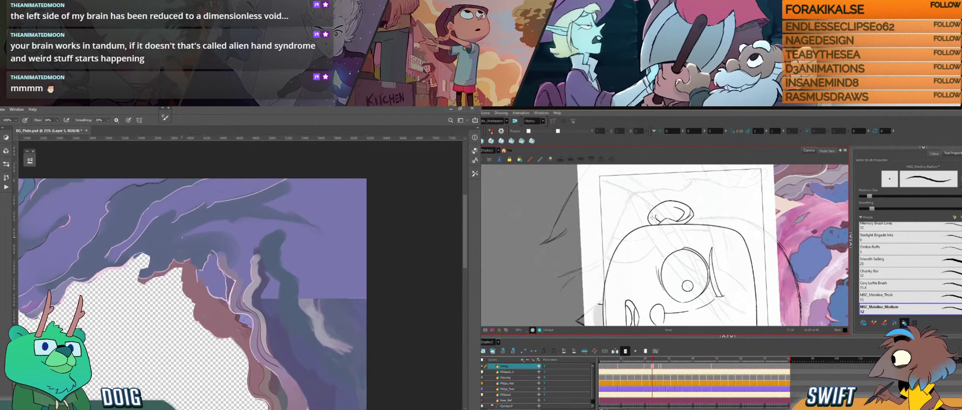
{"action": "key", "text": "g"}
{"action": "left_click", "coordinate": [618, 250]}
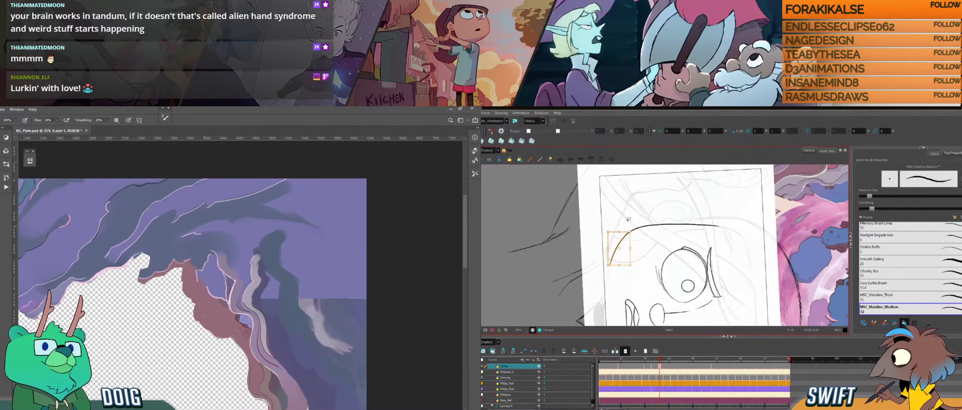
{"action": "left_click_drag", "start_coordinate": [618, 231], "coordinate": [619, 230]}
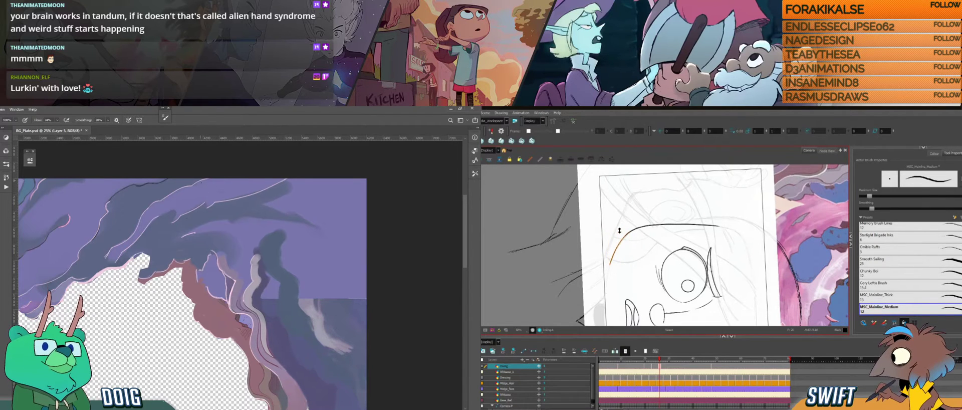
{"action": "left_click", "coordinate": [646, 210]}
Make a small eraser correction near the nose in Harmony and compare the head outline with the neighbouring drawing.
{"action": "left_click_drag", "start_coordinate": [707, 242], "coordinate": [709, 234]}
{"action": "mouse_move", "coordinate": [696, 296]}
{"action": "left_mouse_down"}
{"action": "mouse_move", "coordinate": [690, 266]}
{"action": "mouse_move", "coordinate": [684, 286]}
{"action": "mouse_move", "coordinate": [656, 292]}
{"action": "left_mouse_up"}
{"action": "left_click_drag", "start_coordinate": [135, 242], "coordinate": [189, 236]}
{"action": "key", "text": "e"}
{"action": "mouse_move", "coordinate": [673, 289]}
{"action": "left_mouse_down"}
{"action": "mouse_move", "coordinate": [665, 292]}
{"action": "mouse_move", "coordinate": [681, 287]}
{"action": "left_mouse_up"}
{"action": "key", "text": "b"}
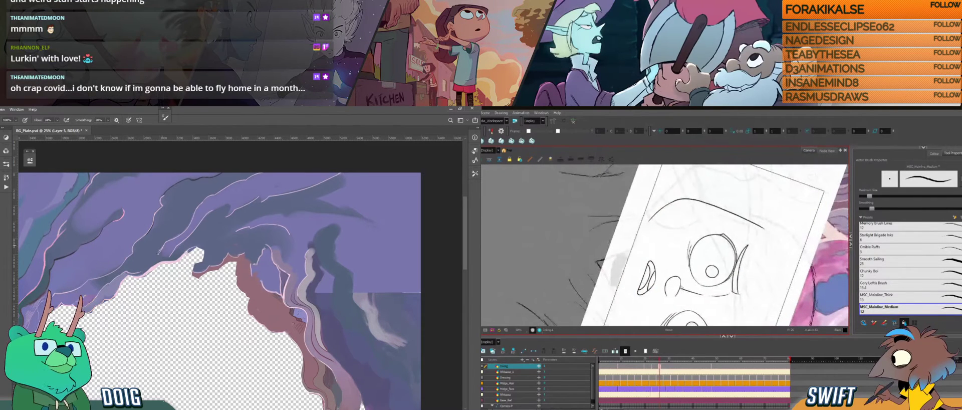
{"action": "key", "text": "g"}
{"action": "key", "text": "f"}
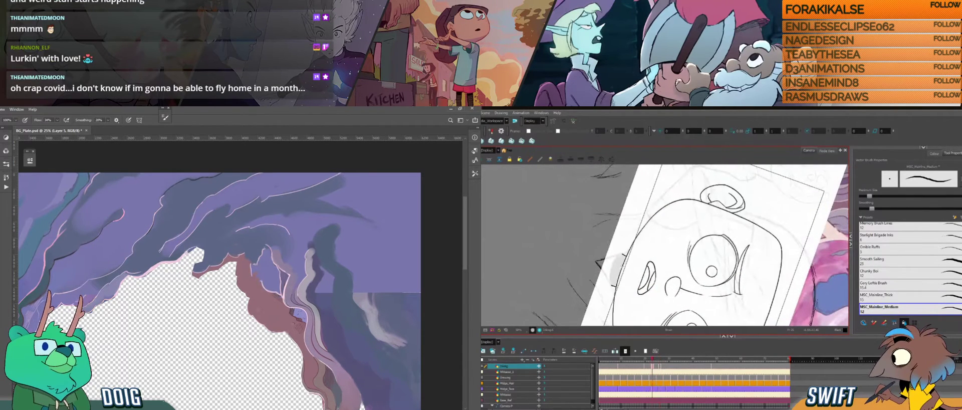
Advance to the next face drawing in Harmony, and sample the purple beside the upper dark ridge in Photoshop.
{"action": "key", "text": "g"}
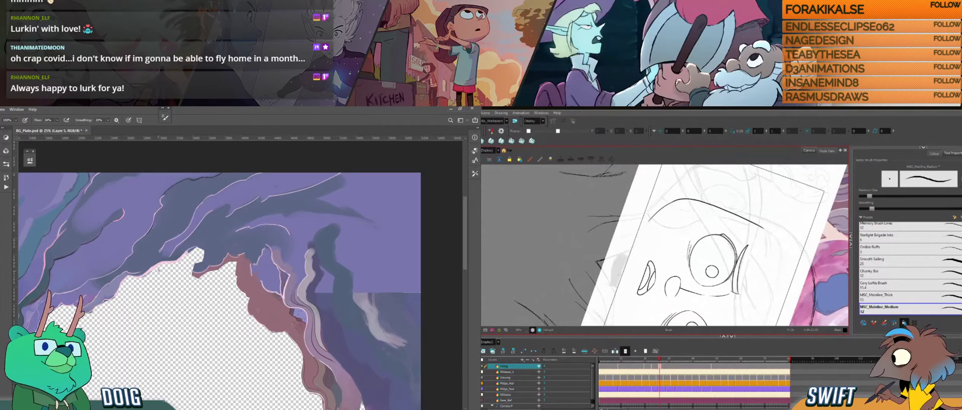
{"action": "mouse_move", "coordinate": [144, 292]}
{"action": "left_mouse_down"}
{"action": "mouse_move", "coordinate": [208, 256]}
{"action": "mouse_move", "coordinate": [253, 258]}
{"action": "mouse_move", "coordinate": [195, 284]}
{"action": "left_mouse_up"}
{"action": "key", "text": "f"}
{"action": "key", "text": "g"}
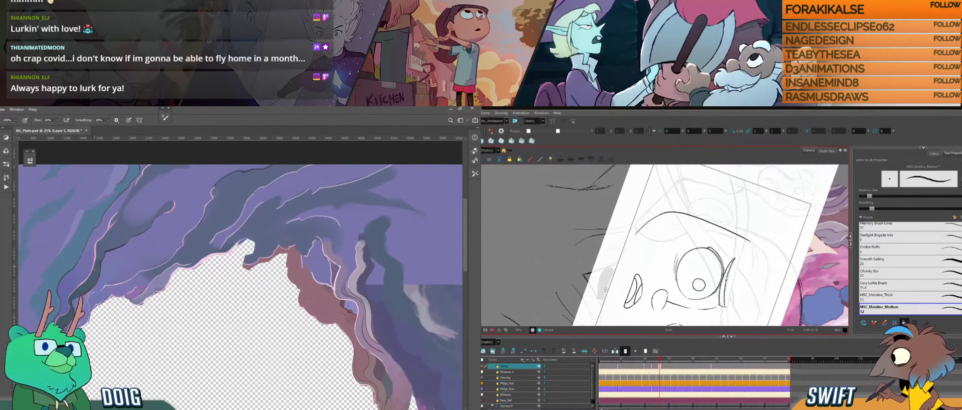
{"action": "left_click", "coordinate": [119, 208], "text": "alt"}
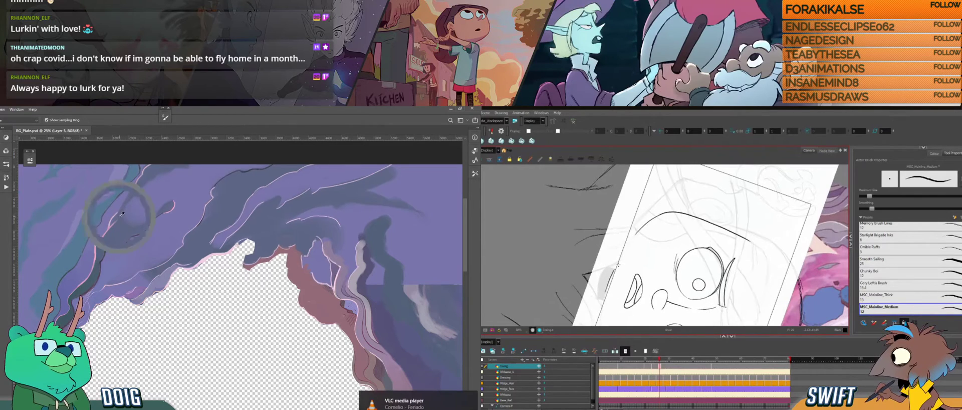
Try to ink and adjust the jaw curve beneath the character's mouth in Harmony.
{"action": "left_click_drag", "start_coordinate": [624, 263], "coordinate": [651, 299]}
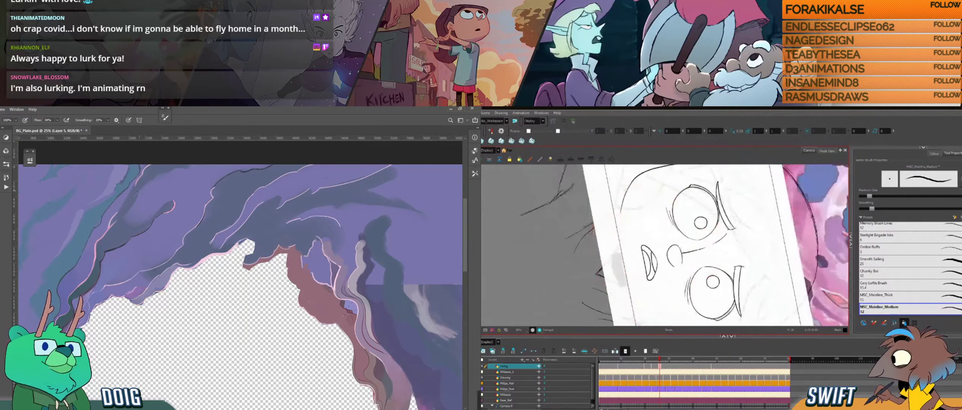
{"action": "left_click_drag", "start_coordinate": [620, 213], "coordinate": [635, 308]}
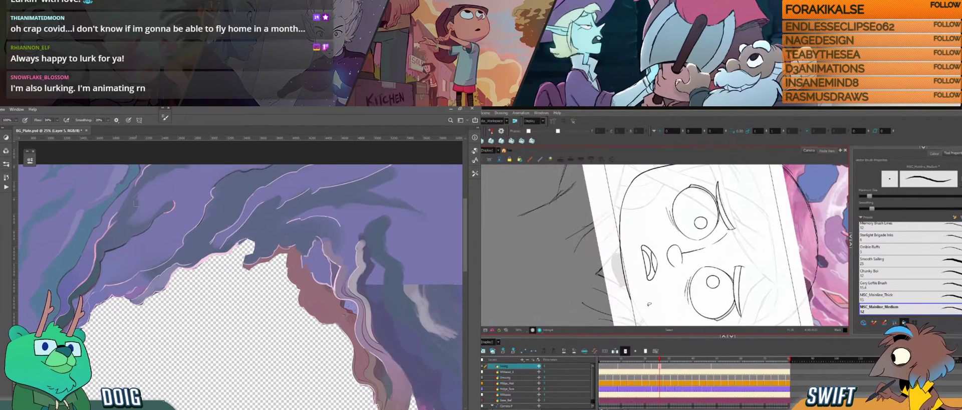
{"action": "left_click", "coordinate": [629, 286]}
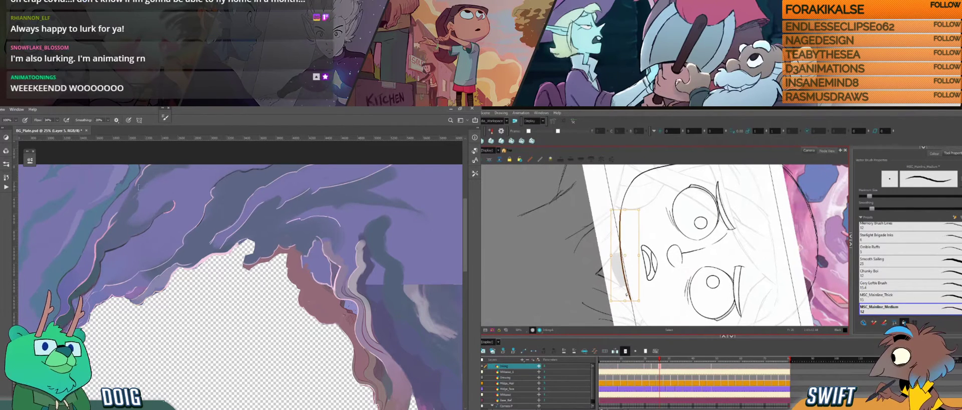
{"action": "mouse_move", "coordinate": [624, 300]}
{"action": "left_mouse_down"}
{"action": "mouse_move", "coordinate": [642, 313]}
{"action": "mouse_move", "coordinate": [634, 311]}
{"action": "left_mouse_up"}
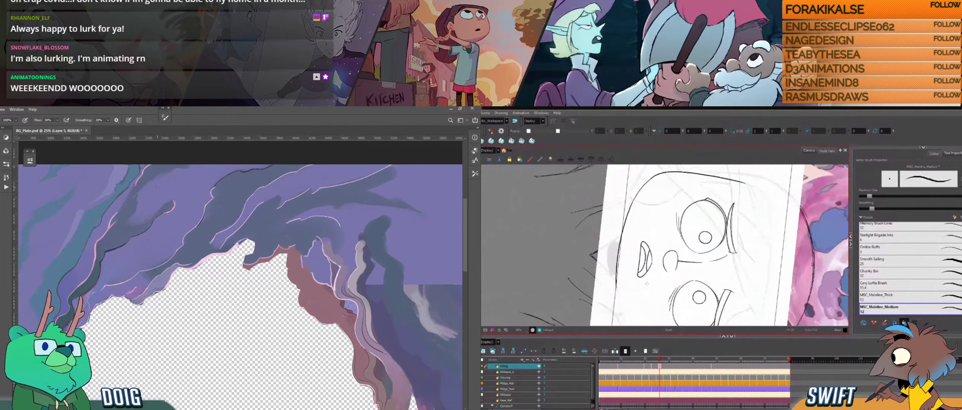
{"action": "key", "text": "alt"}
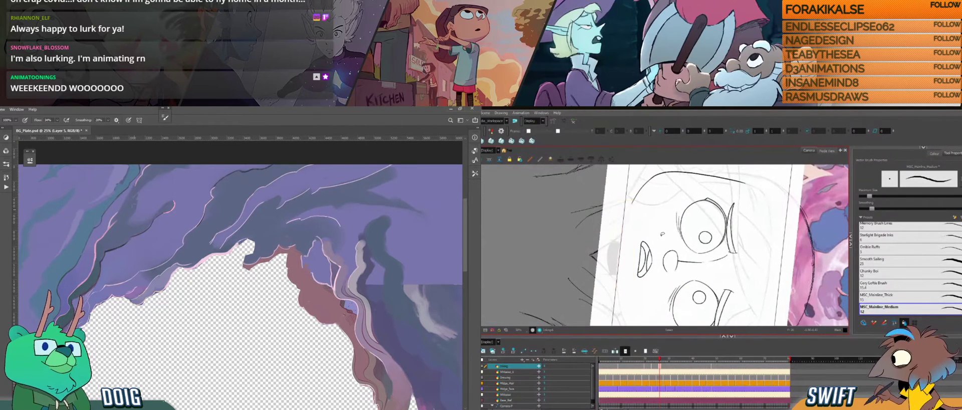
{"action": "key", "text": "ctrl+alt"}
Ink the jaw curve beneath the mouth in Harmony, and sample a colour beside the cave opening in Photoshop.
{"action": "left_click_drag", "start_coordinate": [649, 285], "coordinate": [648, 243]}
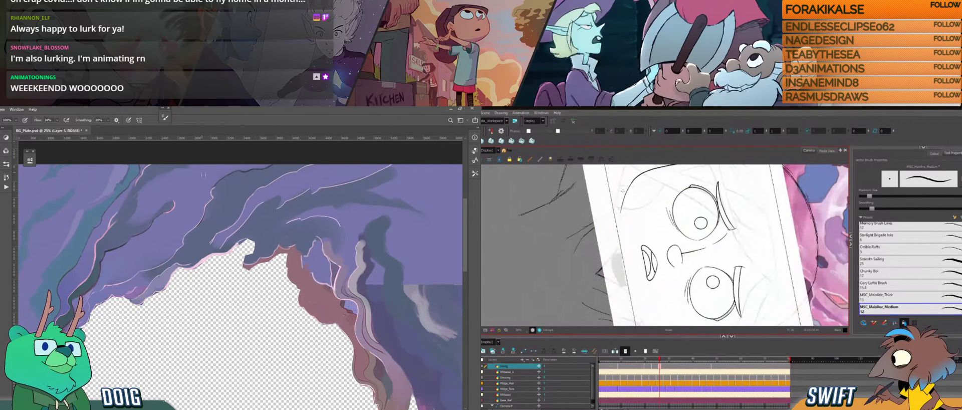
{"action": "left_click_drag", "start_coordinate": [130, 232], "coordinate": [171, 206]}
{"action": "left_click_drag", "start_coordinate": [621, 210], "coordinate": [625, 278]}
{"action": "key", "text": "alt"}
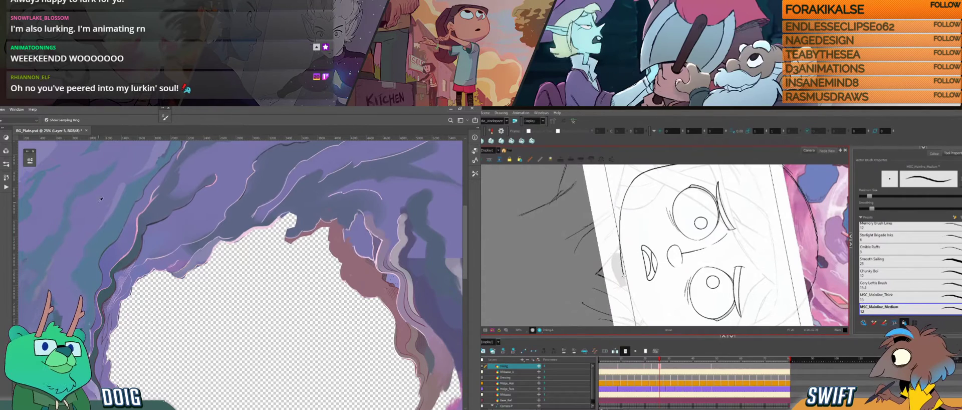
{"action": "left_click", "coordinate": [137, 248], "text": "alt"}
{"action": "mouse_move", "coordinate": [650, 311]}
{"action": "left_mouse_down"}
{"action": "mouse_move", "coordinate": [701, 290]}
{"action": "mouse_move", "coordinate": [637, 307]}
{"action": "left_mouse_up"}
{"action": "left_click_drag", "start_coordinate": [651, 242], "coordinate": [634, 281]}
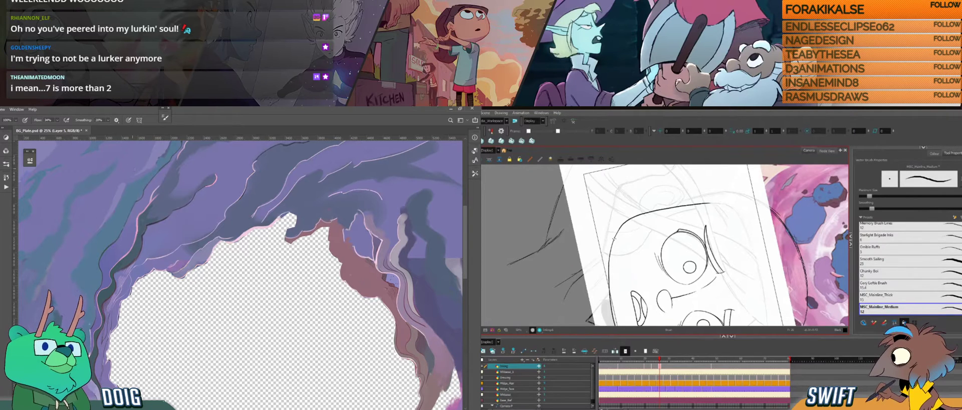
Ink the missing side of the face beside the second eye in Harmony.
{"action": "left_click_drag", "start_coordinate": [646, 283], "coordinate": [732, 238]}
{"action": "left_click_drag", "start_coordinate": [754, 268], "coordinate": [682, 289]}
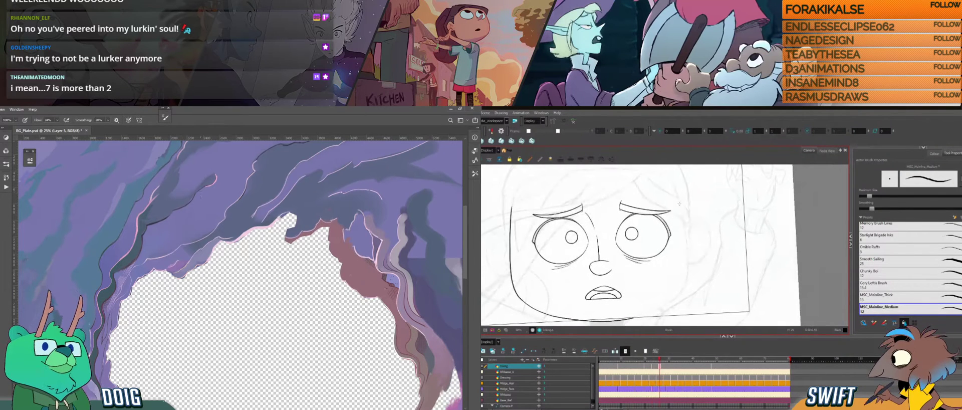
{"action": "left_click_drag", "start_coordinate": [680, 207], "coordinate": [687, 273]}
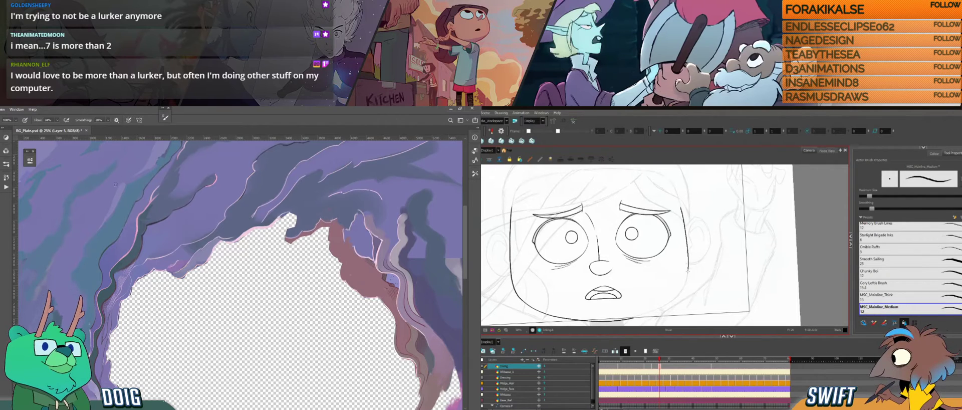
Compare the new face outline with the neighbouring finished head drawing in Harmony.
{"action": "key", "text": "f"}
{"action": "key", "text": "g"}
{"action": "key", "text": "f"}
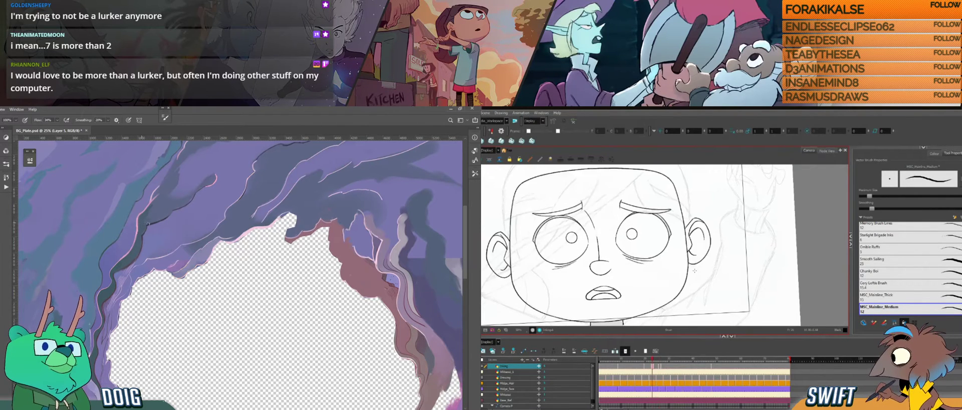
{"action": "key", "text": "g"}
{"action": "key", "text": "f"}
{"action": "key", "text": "g"}
{"action": "key", "text": "f"}
{"action": "key", "text": "g"}
{"action": "key", "text": "f"}
{"action": "key", "text": "g"}
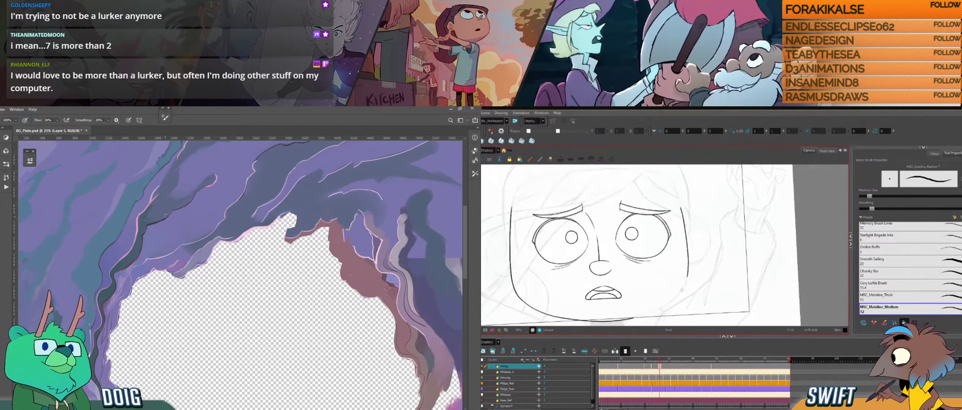
Sample the purple around the dark ridge in Photoshop and brush a short stroke above its curled tip.
{"action": "key", "text": "i"}
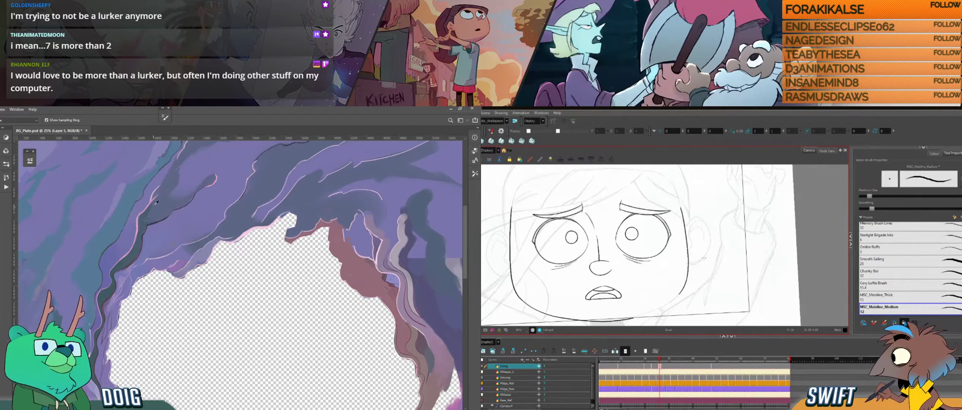
{"action": "key", "text": "b"}
{"action": "mouse_move", "coordinate": [711, 255]}
{"action": "left_mouse_down"}
{"action": "mouse_move", "coordinate": [677, 268]}
{"action": "mouse_move", "coordinate": [645, 252]}
{"action": "mouse_move", "coordinate": [635, 276]}
{"action": "left_mouse_up"}
{"action": "left_click_drag", "start_coordinate": [231, 171], "coordinate": [189, 213]}
{"action": "left_click_drag", "start_coordinate": [636, 277], "coordinate": [634, 276]}
{"action": "left_click_drag", "start_coordinate": [188, 213], "coordinate": [187, 216]}
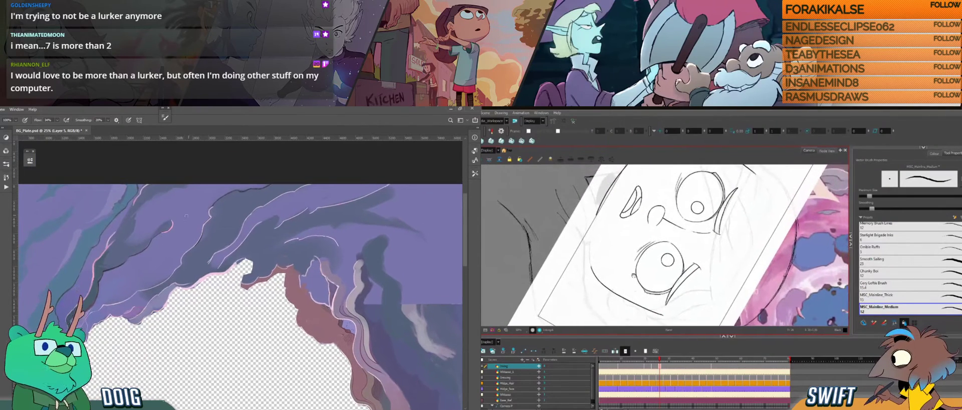
{"action": "left_click", "coordinate": [164, 226], "text": "alt"}
{"action": "left_click_drag", "start_coordinate": [609, 214], "coordinate": [610, 249]}
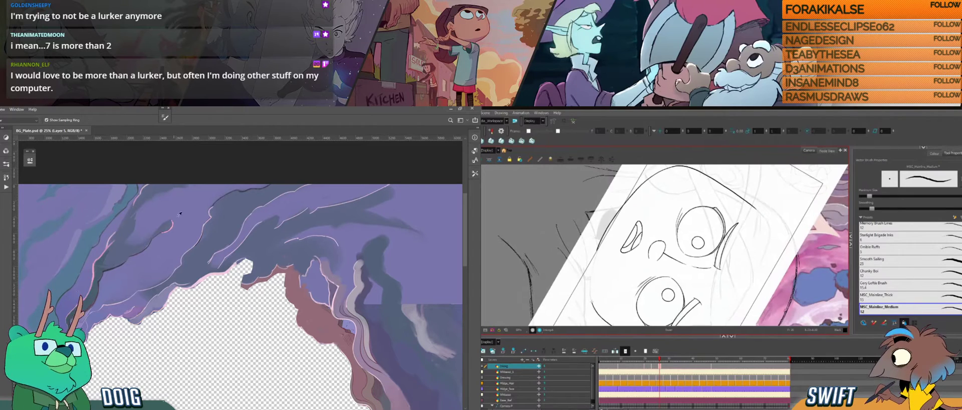
{"action": "left_click_drag", "start_coordinate": [177, 211], "coordinate": [192, 197]}
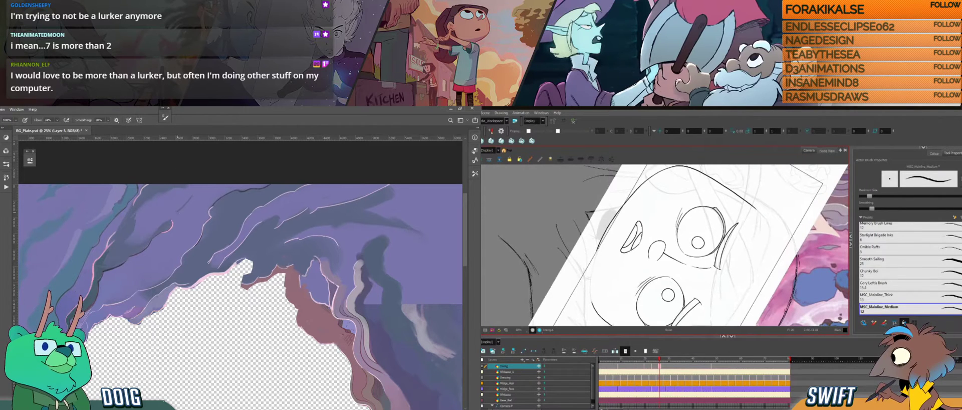
Try to ink a chin curve joining both sides of the face in Harmony, and undo the strokes.
{"action": "left_click_drag", "start_coordinate": [599, 249], "coordinate": [590, 306]}
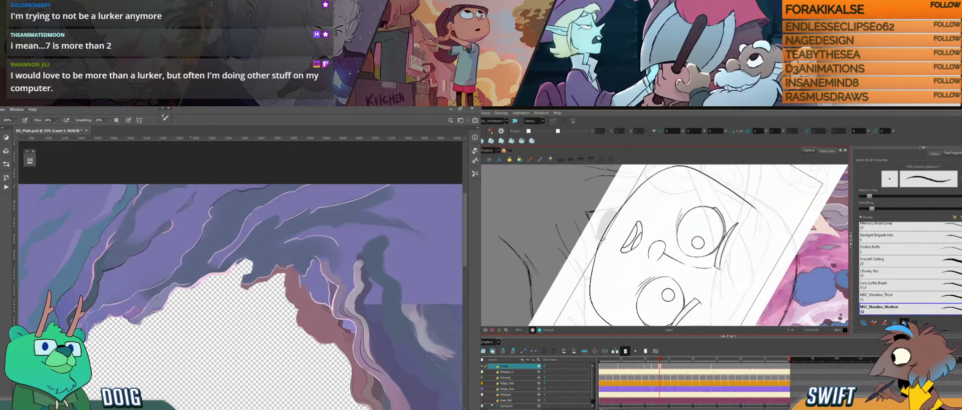
{"action": "mouse_move", "coordinate": [644, 175]}
{"action": "left_mouse_down"}
{"action": "mouse_move", "coordinate": [597, 252]}
{"action": "mouse_move", "coordinate": [591, 306]}
{"action": "left_mouse_up"}
{"action": "key", "text": "alt"}
{"action": "key", "text": "ctrl+z"}
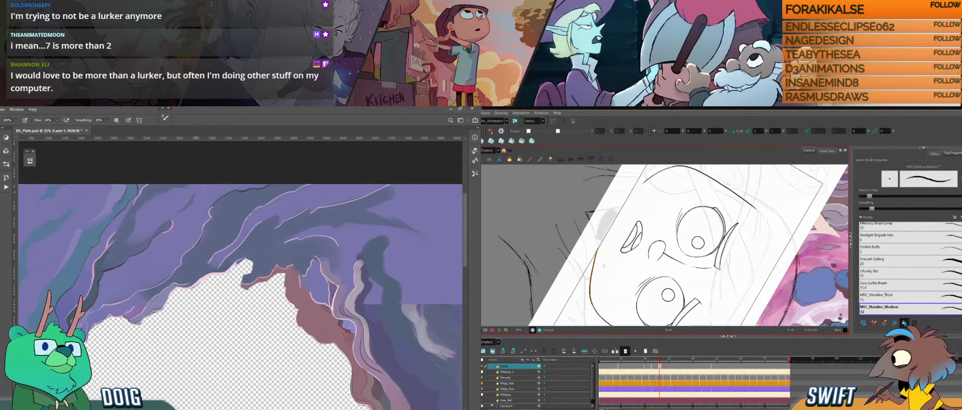
{"action": "key", "text": "ctrl+z"}
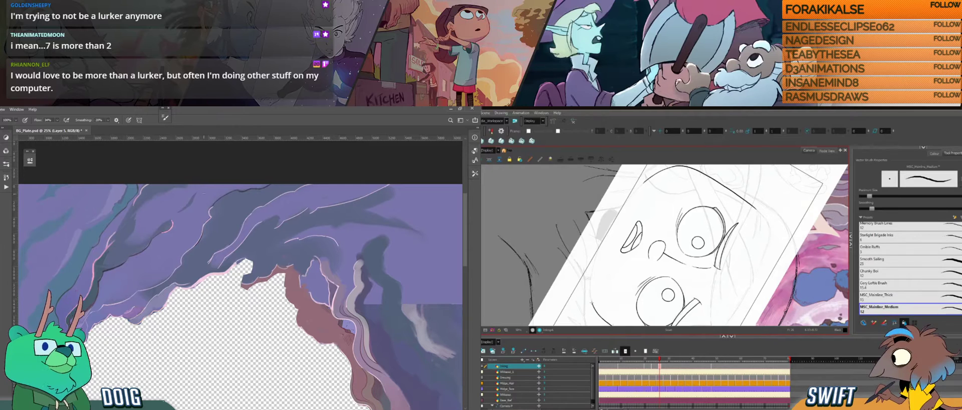
Ink the chin curve joining both sides of the face in Harmony, and sample colours near the upper ridge in Photoshop.
{"action": "key", "text": "i"}
{"action": "key", "text": "b"}
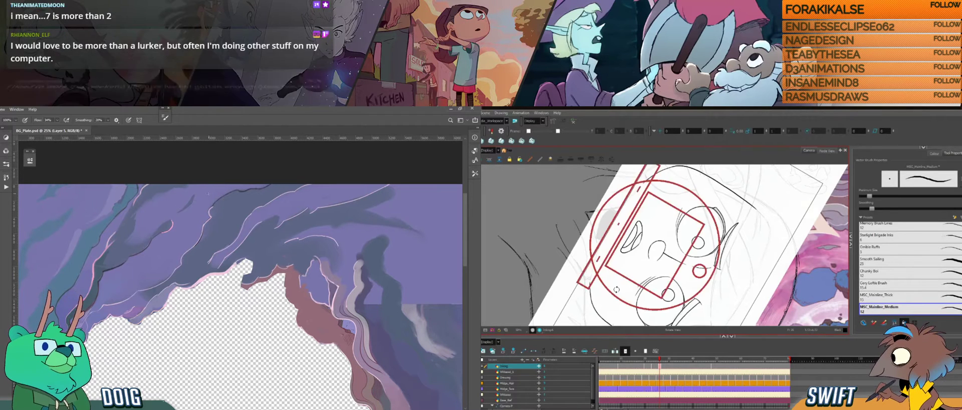
{"action": "key", "text": "i"}
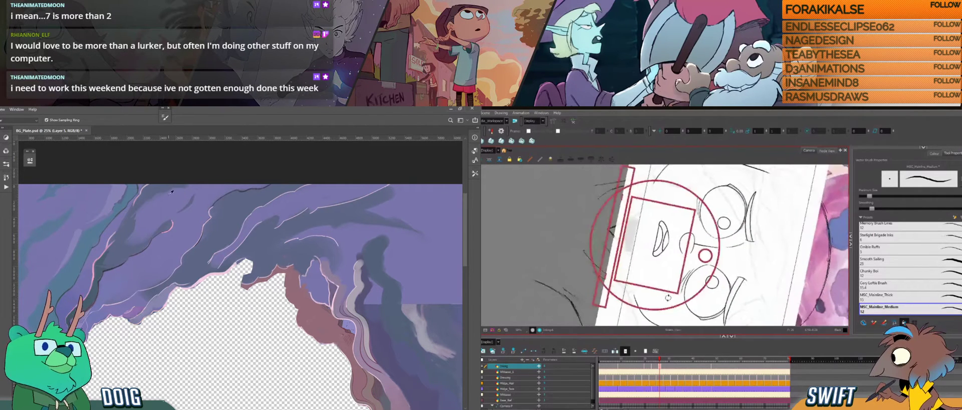
{"action": "key", "text": "b"}
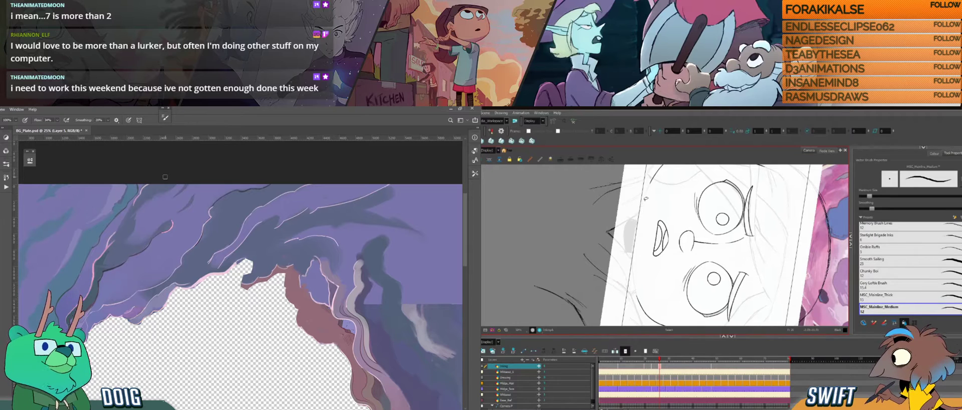
{"action": "key", "text": "ctrl+alt"}
{"action": "mouse_move", "coordinate": [636, 245]}
{"action": "left_mouse_down"}
{"action": "mouse_move", "coordinate": [641, 257]}
{"action": "mouse_move", "coordinate": [640, 186]}
{"action": "left_mouse_up"}
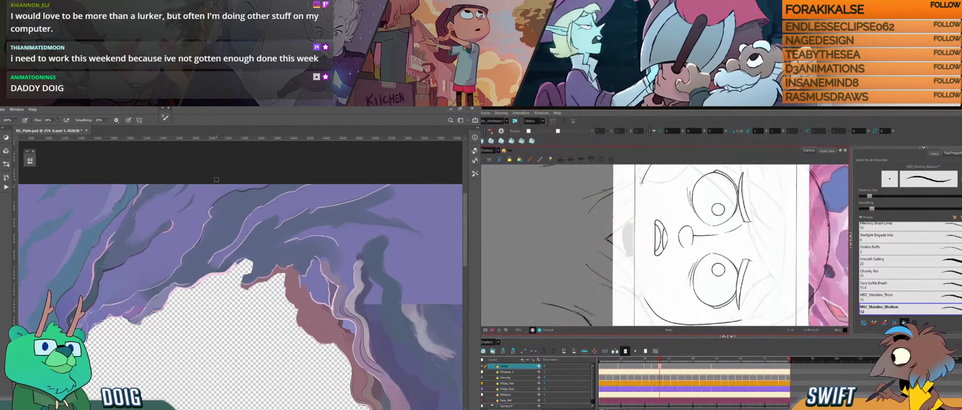
{"action": "left_click_drag", "start_coordinate": [635, 209], "coordinate": [646, 302]}
{"action": "left_click", "coordinate": [644, 300]}
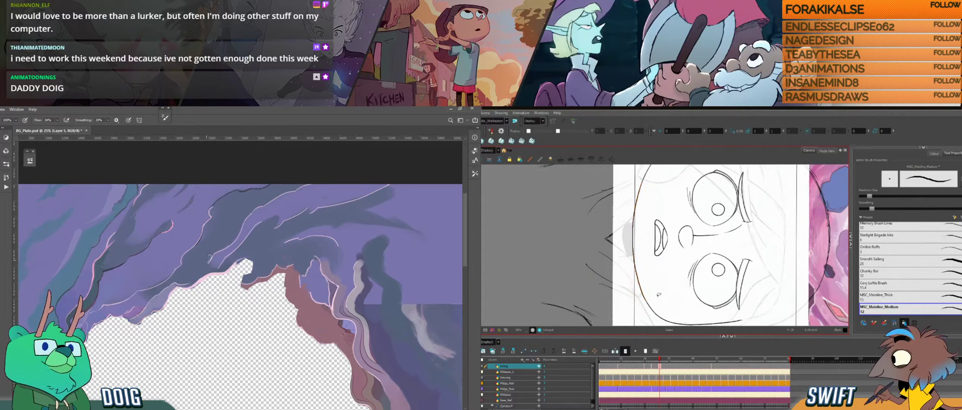
Touch up the face outline's side with a short ink stroke in Harmony, and sample tones near the cave opening in Photoshop.
{"action": "mouse_move", "coordinate": [641, 299]}
{"action": "left_mouse_down"}
{"action": "mouse_move", "coordinate": [700, 285]}
{"action": "mouse_move", "coordinate": [720, 254]}
{"action": "mouse_move", "coordinate": [727, 259]}
{"action": "left_mouse_up"}
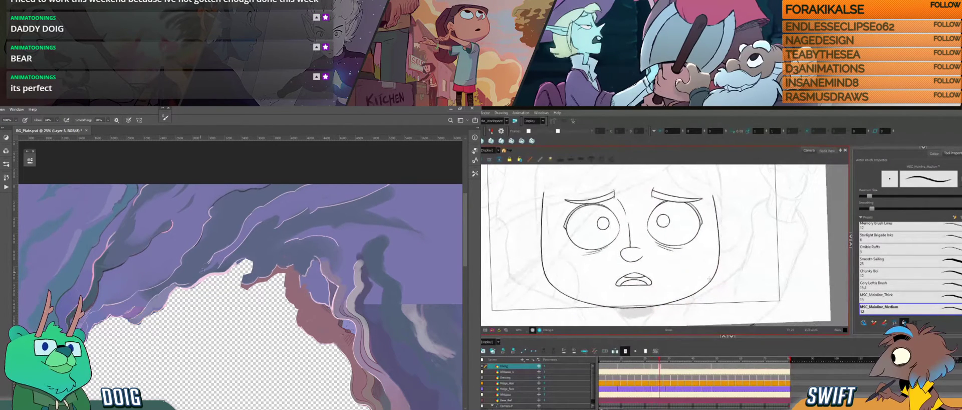
{"action": "mouse_move", "coordinate": [710, 284]}
{"action": "left_mouse_down"}
{"action": "mouse_move", "coordinate": [722, 258]}
{"action": "mouse_move", "coordinate": [713, 271]}
{"action": "left_mouse_up"}
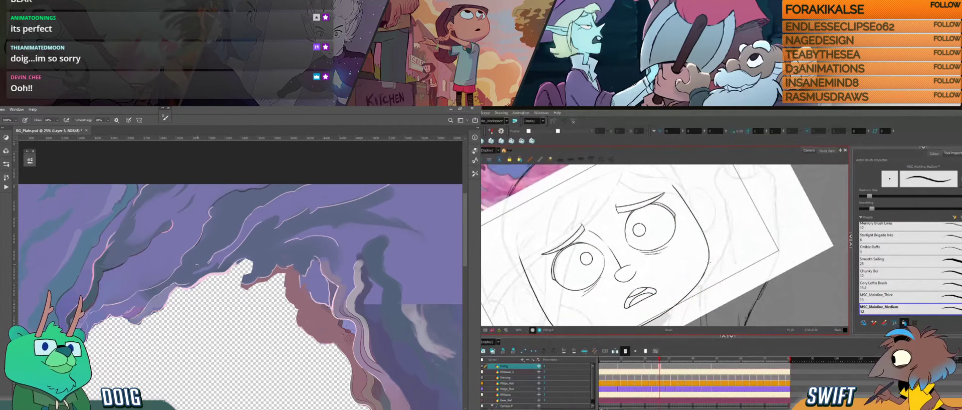
{"action": "left_click", "coordinate": [184, 273], "text": "alt"}
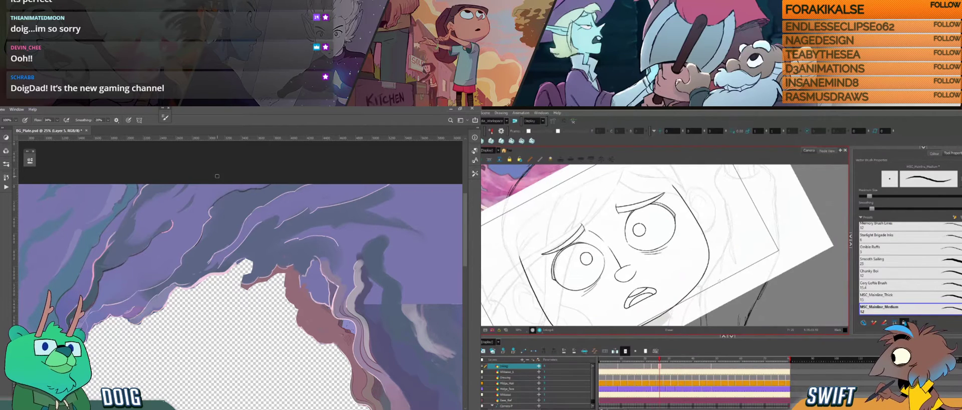
{"action": "left_click_drag", "start_coordinate": [676, 290], "coordinate": [707, 247]}
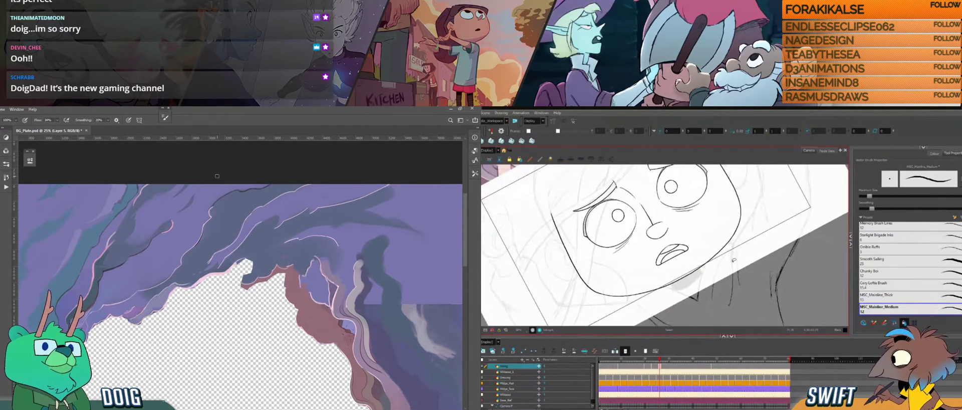
{"action": "mouse_move", "coordinate": [735, 268]}
{"action": "left_mouse_down"}
{"action": "mouse_move", "coordinate": [719, 292]}
{"action": "mouse_move", "coordinate": [633, 317]}
{"action": "mouse_move", "coordinate": [618, 310]}
{"action": "left_mouse_up"}
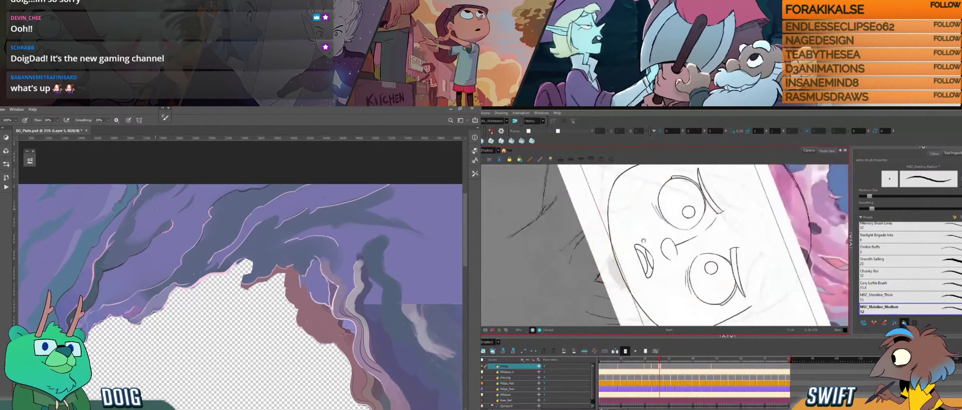
{"action": "left_click_drag", "start_coordinate": [629, 201], "coordinate": [626, 232]}
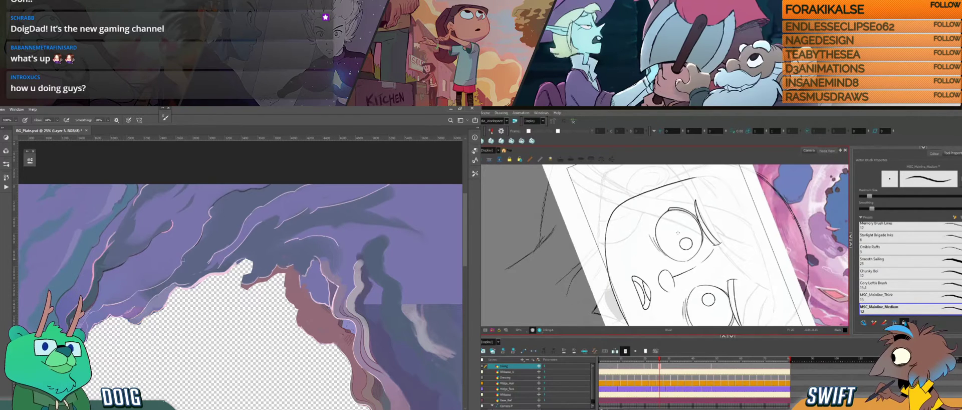
{"action": "key", "text": "i"}
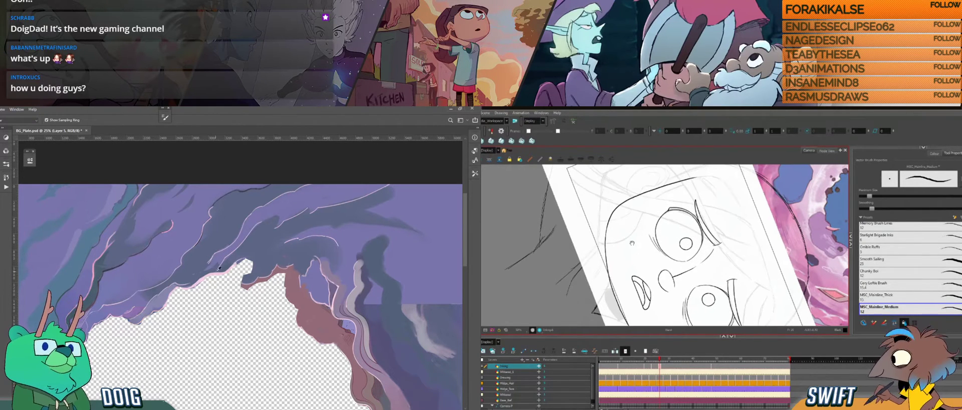
{"action": "key", "text": "b"}
{"action": "left_click_drag", "start_coordinate": [628, 223], "coordinate": [619, 239]}
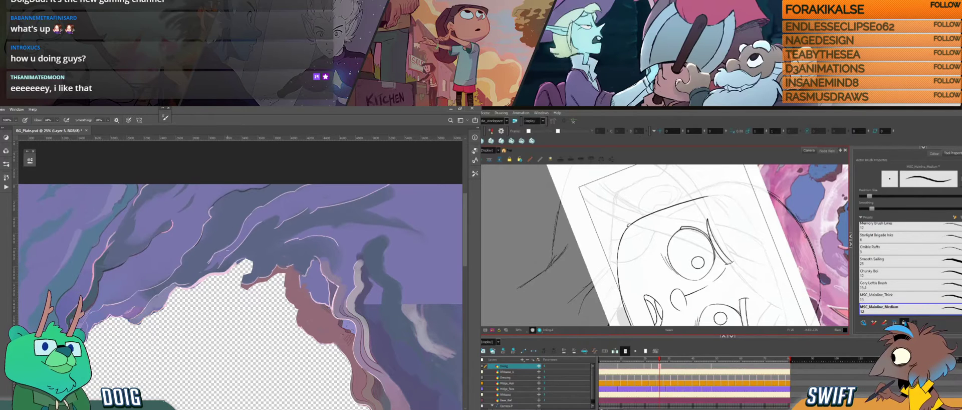
Sample brush colours near the dark ridge and along the thin pale strand in Photoshop.
{"action": "left_click", "coordinate": [214, 267], "text": "alt"}
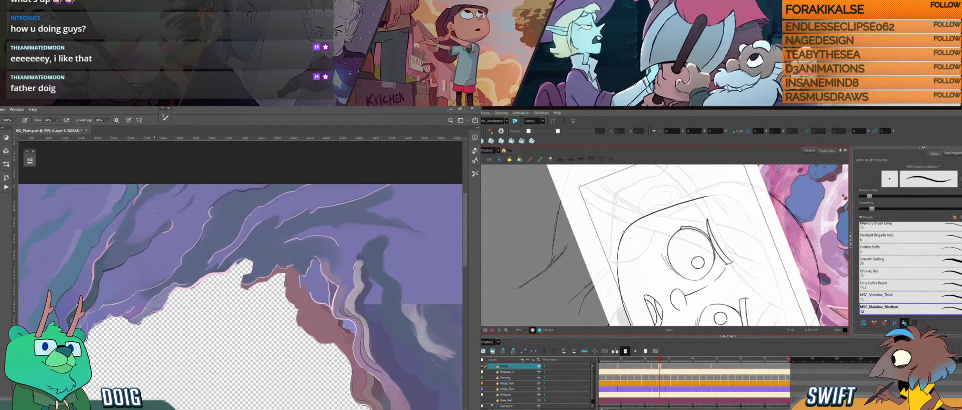
{"action": "left_click_drag", "start_coordinate": [224, 295], "coordinate": [118, 226]}
{"action": "mouse_move", "coordinate": [694, 291]}
{"action": "left_mouse_down"}
{"action": "mouse_move", "coordinate": [715, 262]}
{"action": "mouse_move", "coordinate": [695, 277]}
{"action": "left_mouse_up"}
{"action": "mouse_move", "coordinate": [696, 277]}
{"action": "left_mouse_down"}
{"action": "mouse_move", "coordinate": [757, 245]}
{"action": "mouse_move", "coordinate": [728, 257]}
{"action": "mouse_move", "coordinate": [745, 254]}
{"action": "left_mouse_up"}
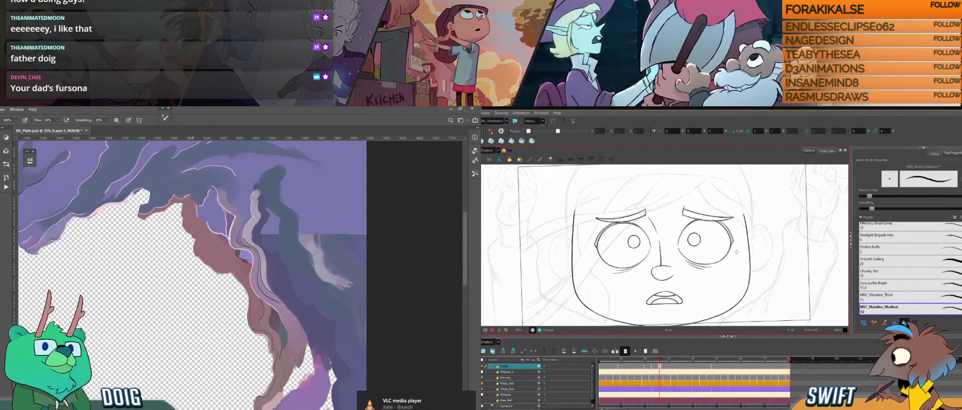
{"action": "key", "text": "alt"}
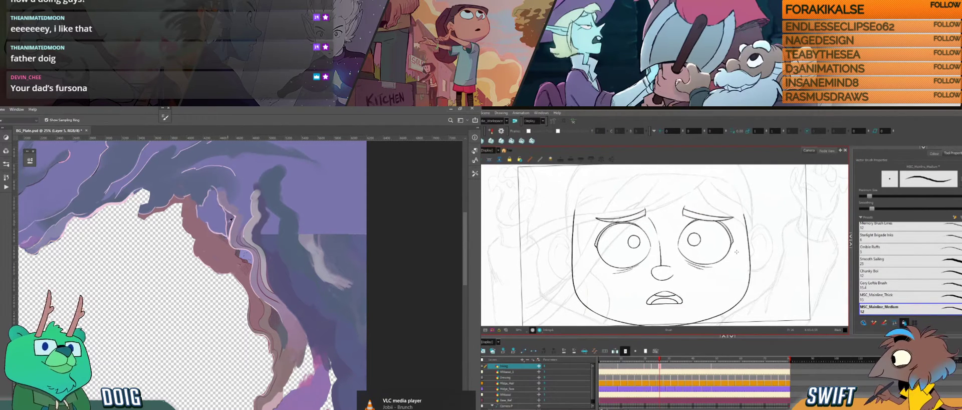
{"action": "mouse_move", "coordinate": [707, 229]}
{"action": "left_mouse_down"}
{"action": "mouse_move", "coordinate": [733, 218]}
{"action": "mouse_move", "coordinate": [751, 236]}
{"action": "mouse_move", "coordinate": [728, 275]}
{"action": "left_mouse_up"}
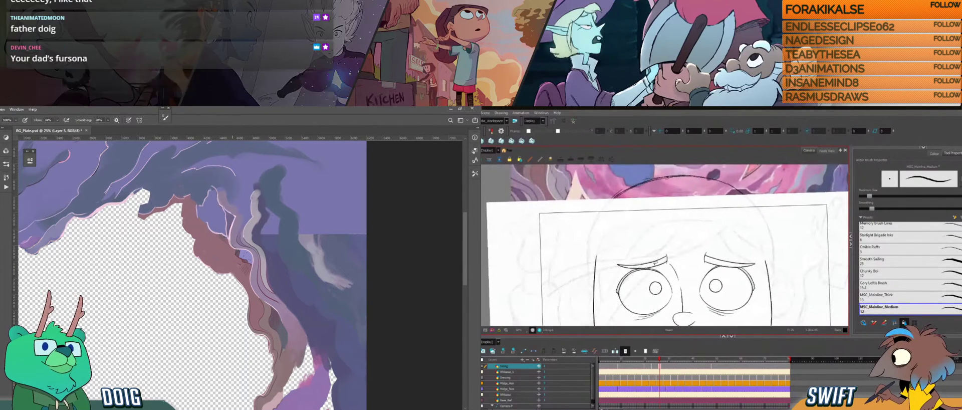
{"action": "key", "text": "ctrl+alt"}
{"action": "left_click_drag", "start_coordinate": [633, 287], "coordinate": [706, 285]}
{"action": "left_click", "coordinate": [230, 234], "text": "alt"}
Extend the face's side line up towards the forehead in Harmony, comparing with the neighbouring drawing, and sample a ridge tone in Photoshop.
{"action": "left_click_drag", "start_coordinate": [700, 260], "coordinate": [701, 280]}
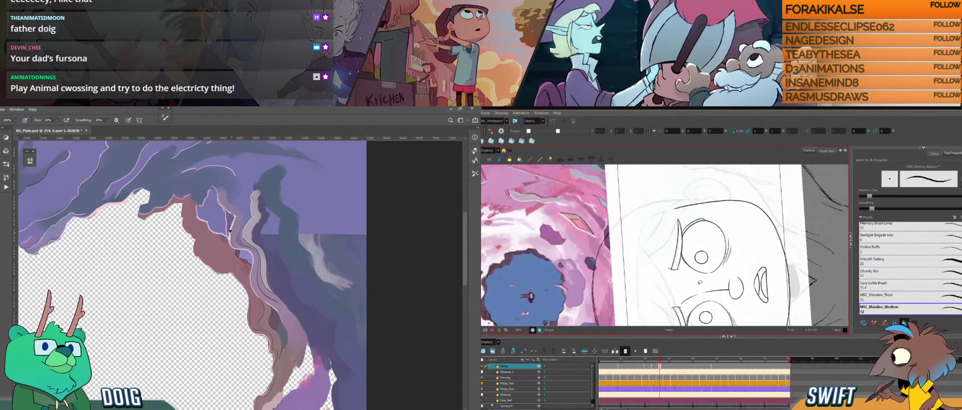
{"action": "key", "text": "alt"}
{"action": "mouse_move", "coordinate": [701, 282]}
{"action": "left_mouse_down"}
{"action": "mouse_move", "coordinate": [698, 249]}
{"action": "mouse_move", "coordinate": [687, 283]}
{"action": "left_mouse_up"}
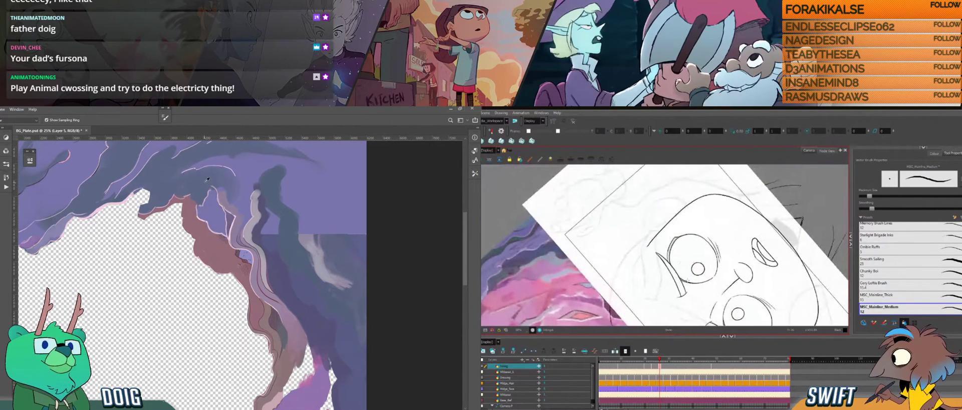
{"action": "key", "text": "f"}
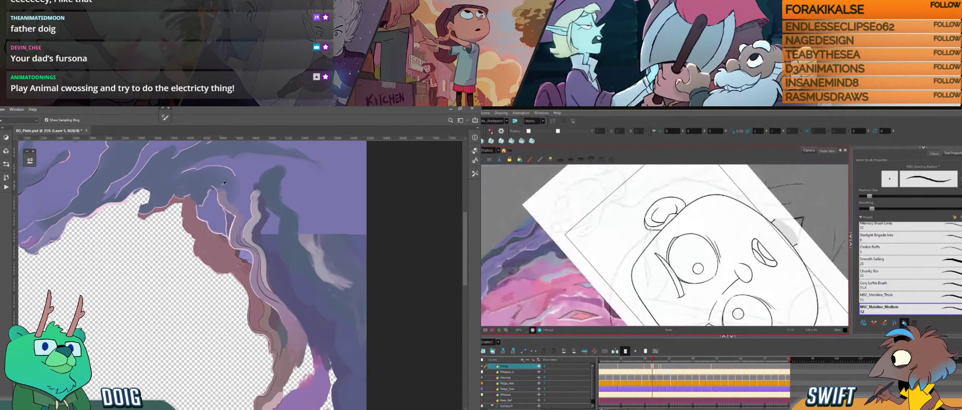
{"action": "key", "text": "g"}
{"action": "left_click", "coordinate": [197, 219], "text": "alt"}
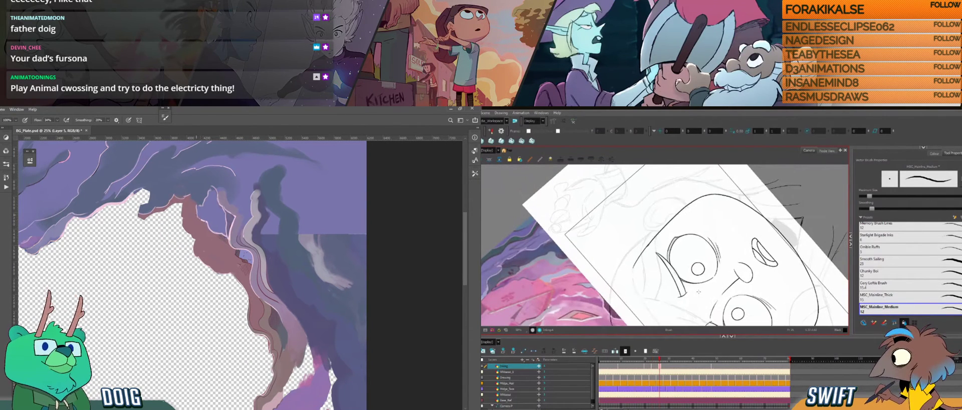
Try short touch-up strokes at the open end of the forehead outline in Harmony, and undo them.
{"action": "left_click_drag", "start_coordinate": [655, 242], "coordinate": [645, 254]}
{"action": "left_click", "coordinate": [231, 217], "text": "alt"}
{"action": "left_click", "coordinate": [231, 229], "text": "alt"}
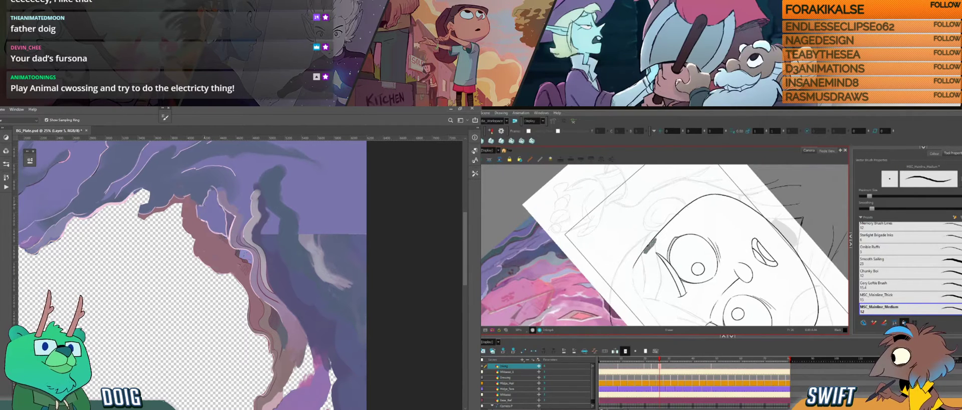
{"action": "key", "text": "ctrl+z"}
{"action": "left_click_drag", "start_coordinate": [654, 241], "coordinate": [645, 252]}
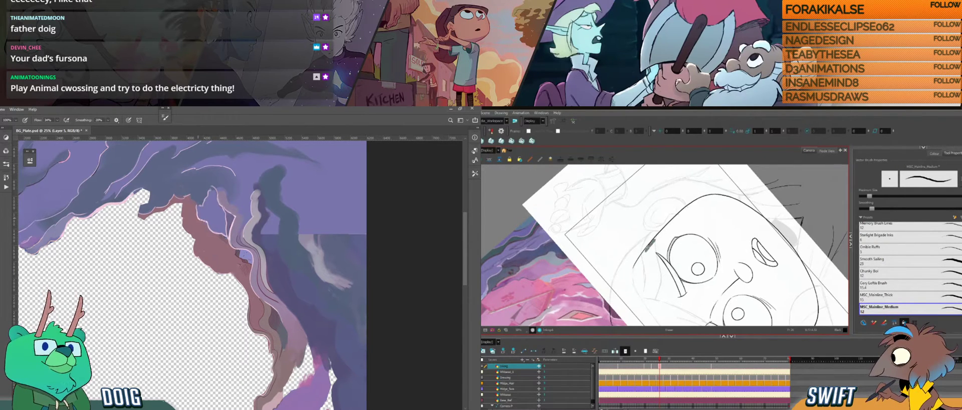
{"action": "key", "text": "ctrl+z"}
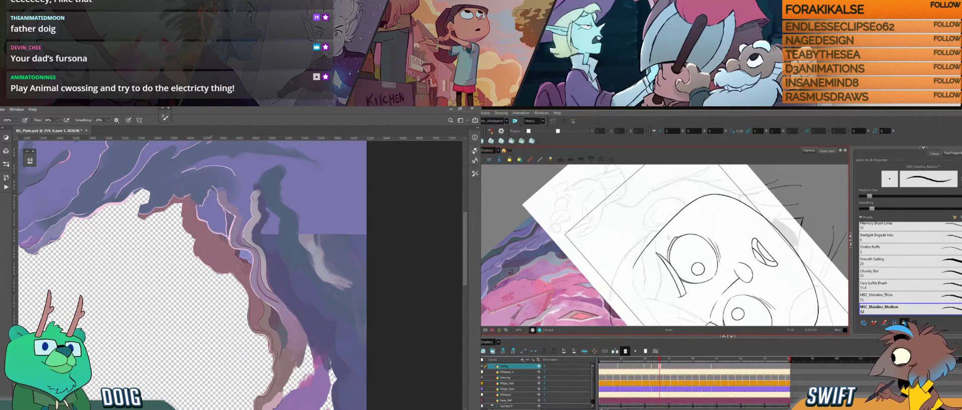
Ink the rounded forehead corner of the head outline in Harmony, and sample colours from the thin strand and the far dark streak in Photoshop.
{"action": "key", "text": "ctrl+alt"}
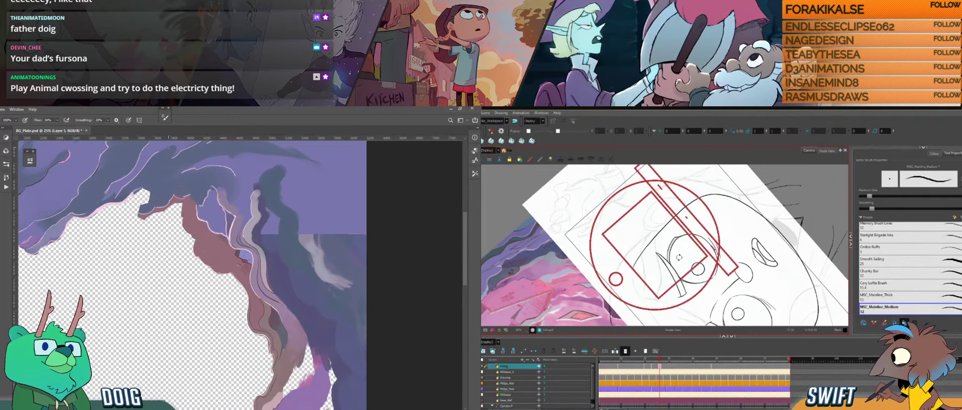
{"action": "left_click_drag", "start_coordinate": [680, 275], "coordinate": [672, 282]}
{"action": "mouse_move", "coordinate": [209, 233]}
{"action": "left_mouse_down"}
{"action": "mouse_move", "coordinate": [224, 236]}
{"action": "mouse_move", "coordinate": [246, 206]}
{"action": "mouse_move", "coordinate": [213, 224]}
{"action": "left_mouse_up"}
{"action": "scroll", "coordinate": [650, 258], "scroll_direction": "down", "scroll_amount": 2}
{"action": "key", "text": "g"}
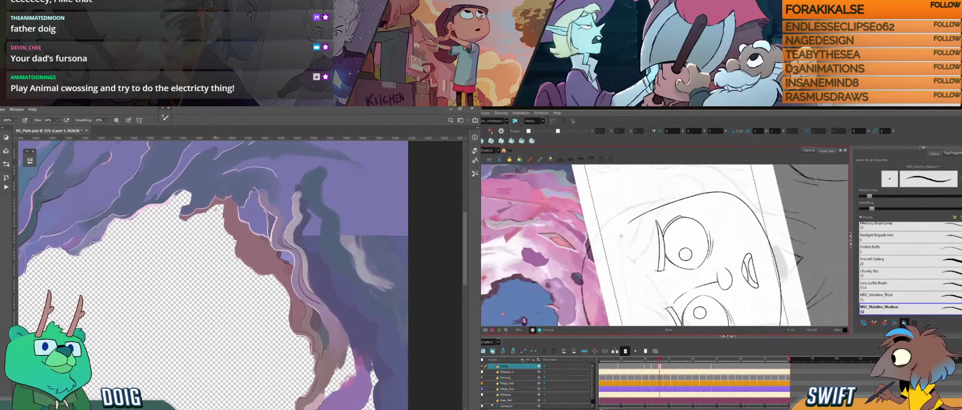
{"action": "left_click_drag", "start_coordinate": [621, 239], "coordinate": [622, 231]}
{"action": "key", "text": "i"}
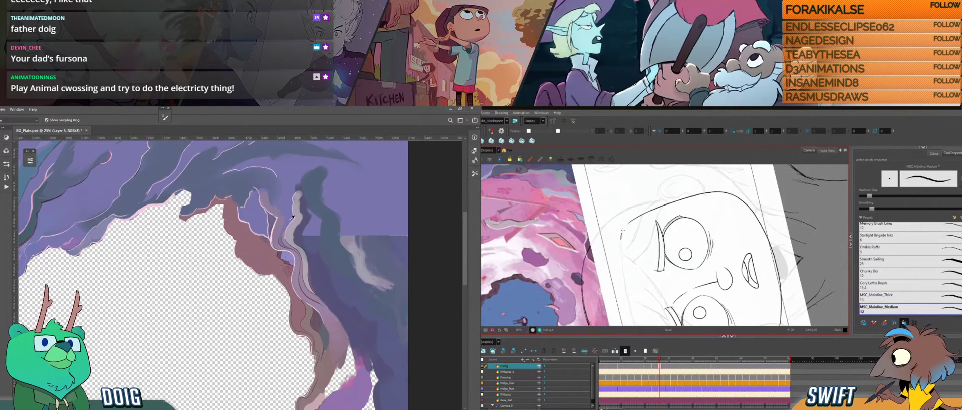
{"action": "left_click", "coordinate": [277, 234]}
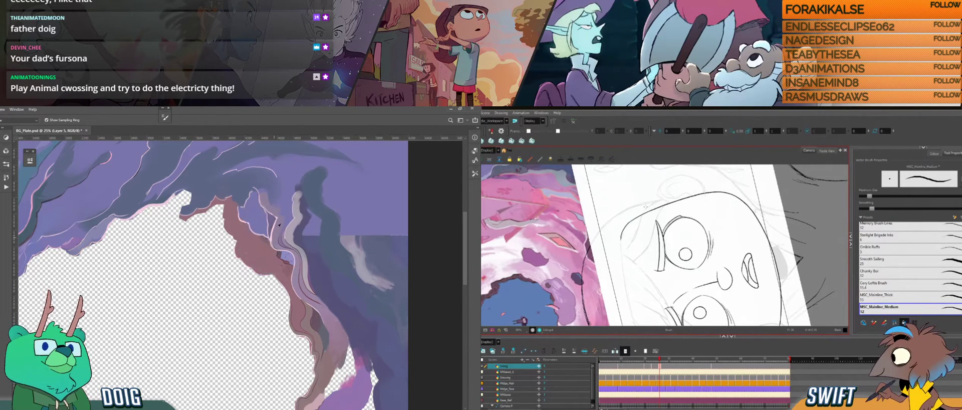
{"action": "key", "text": "f"}
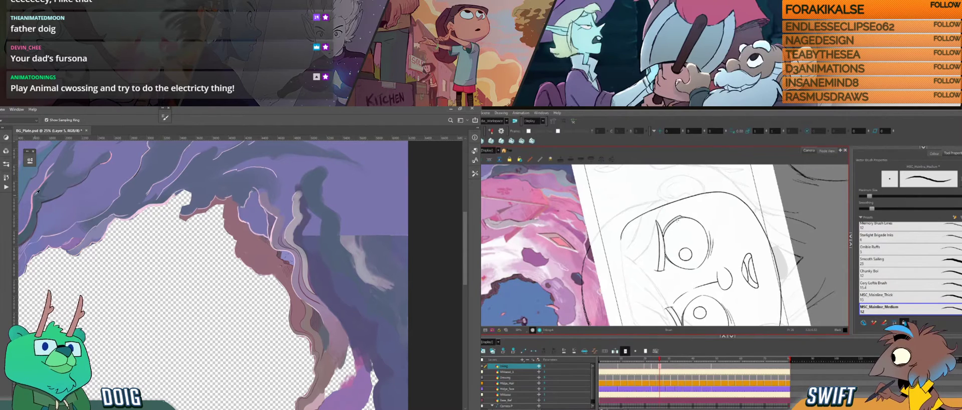
{"action": "left_click", "coordinate": [33, 194]}
Ink the long line across the top of the head in Harmony, checking it against the neighbouring drawing.
{"action": "left_click_drag", "start_coordinate": [657, 273], "coordinate": [633, 237]}
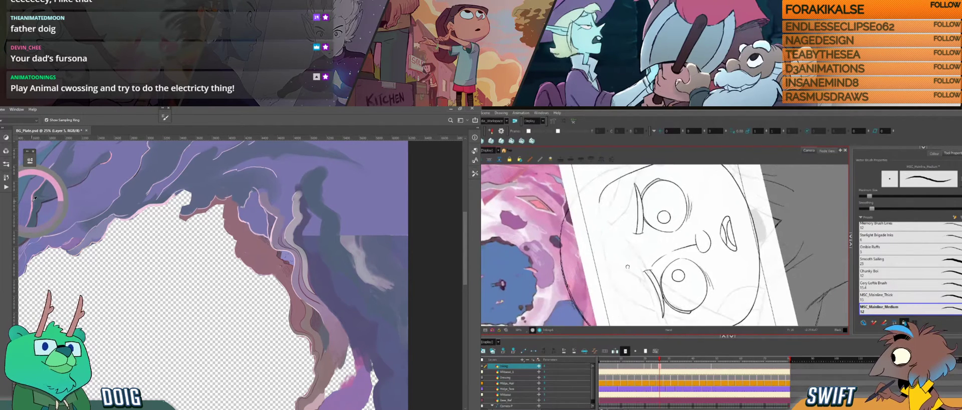
{"action": "left_click_drag", "start_coordinate": [604, 207], "coordinate": [599, 196]}
{"action": "key", "text": "f"}
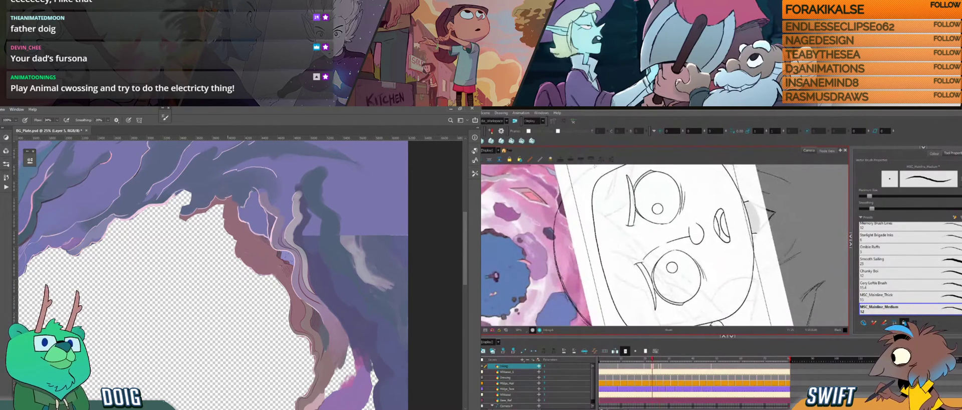
{"action": "key", "text": "g"}
{"action": "key", "text": "f"}
{"action": "key", "text": "g"}
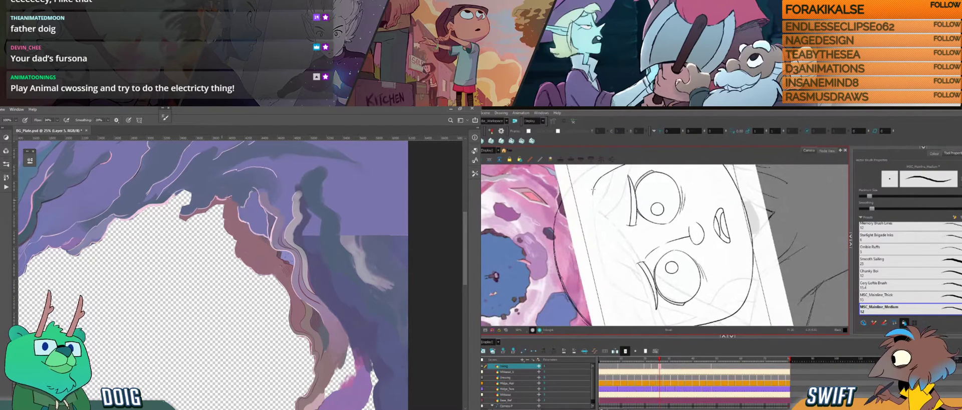
{"action": "key", "text": "f"}
{"action": "key", "text": "g"}
{"action": "left_click_drag", "start_coordinate": [593, 193], "coordinate": [618, 312]}
{"action": "left_click_drag", "start_coordinate": [209, 225], "coordinate": [236, 229]}
{"action": "key", "text": "f"}
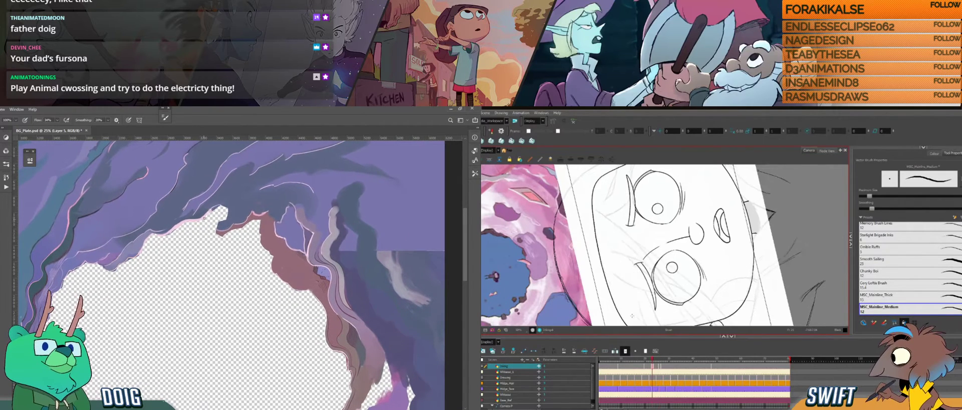
{"action": "key", "text": "g"}
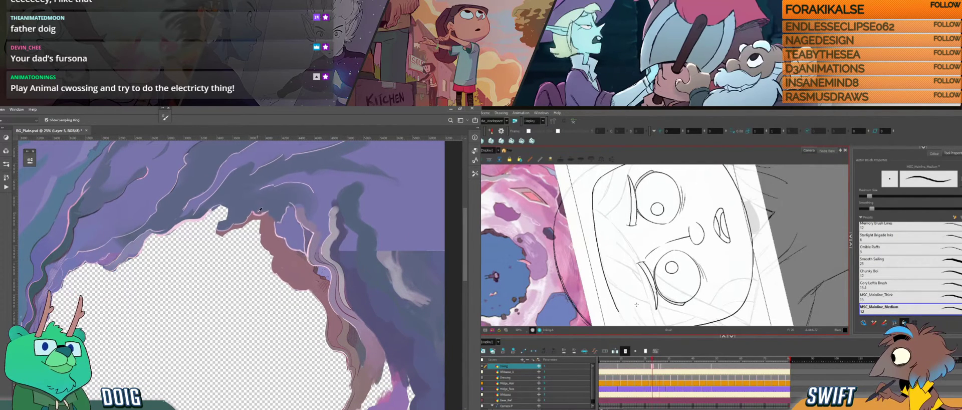
Close the head outline in Harmony by joining the top line to the other side of the face, and sample a strand tone in Photoshop.
{"action": "key", "text": "alt+e"}
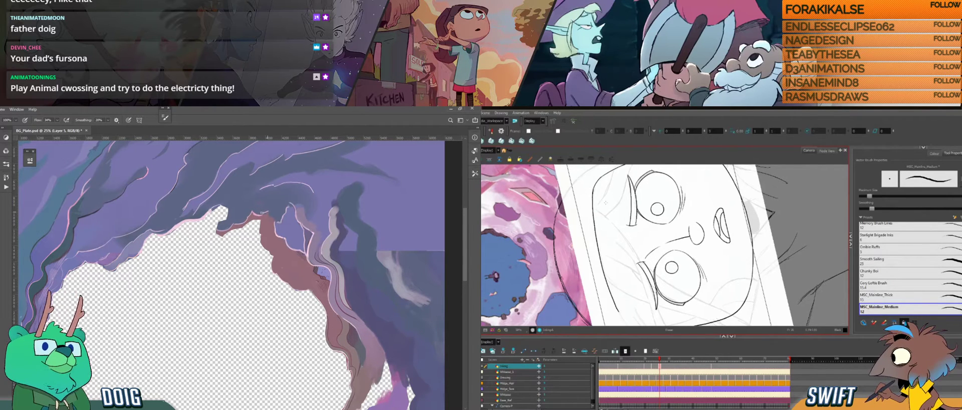
{"action": "left_click_drag", "start_coordinate": [609, 222], "coordinate": [594, 200]}
{"action": "left_click_drag", "start_coordinate": [261, 244], "coordinate": [216, 190]}
{"action": "left_click", "coordinate": [581, 206]}
{"action": "left_click_drag", "start_coordinate": [292, 246], "coordinate": [209, 203]}
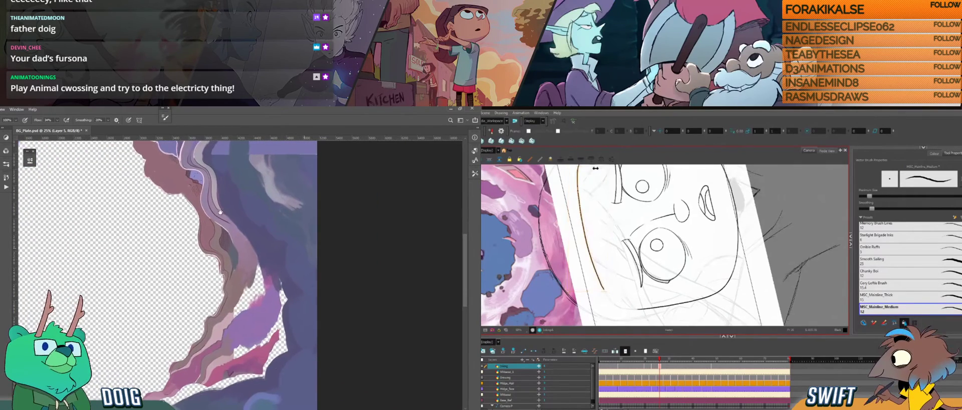
{"action": "left_click_drag", "start_coordinate": [158, 189], "coordinate": [172, 240]}
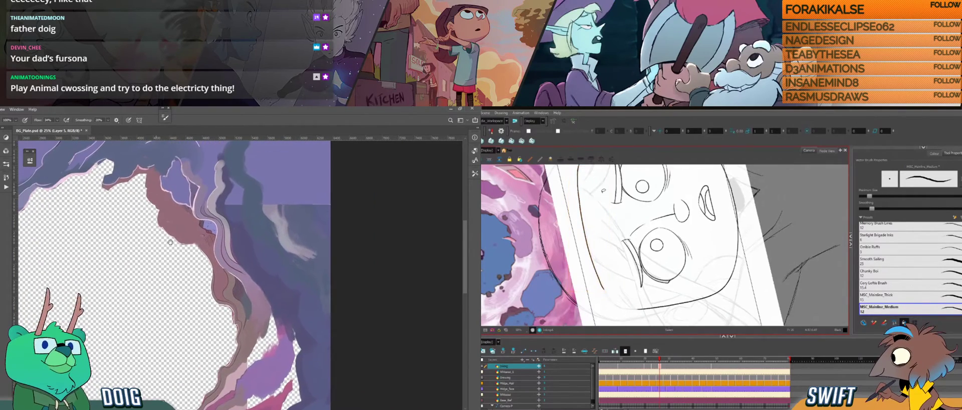
{"action": "left_click_drag", "start_coordinate": [654, 274], "coordinate": [641, 275]}
{"action": "left_click", "coordinate": [196, 207], "text": "alt"}
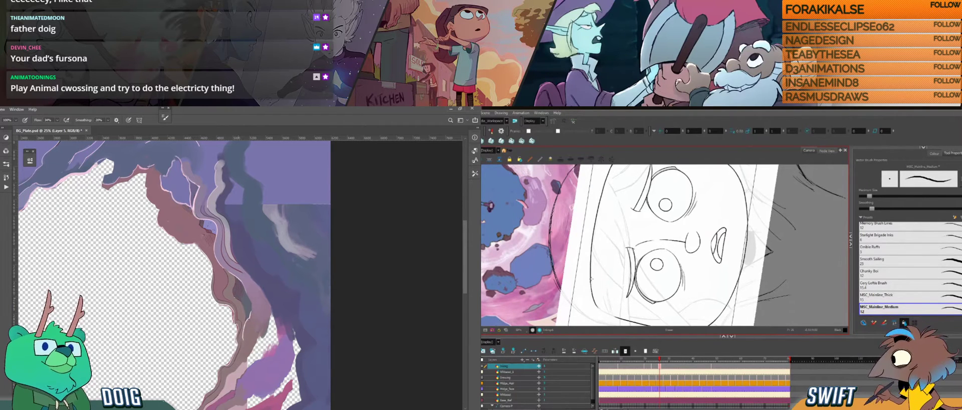
{"action": "key", "text": "ctrl+alt"}
{"action": "left_click_drag", "start_coordinate": [620, 302], "coordinate": [592, 228]}
Flip through the neighbouring drawings in Harmony to compare the closed head outline.
{"action": "key", "text": "period"}
{"action": "key", "text": "period"}
{"action": "key", "text": "period"}
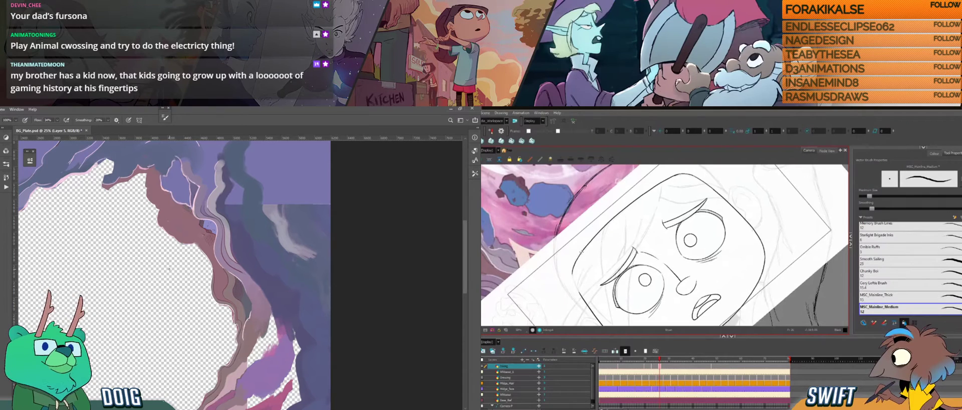
{"action": "key", "text": "f"}
{"action": "key", "text": "g"}
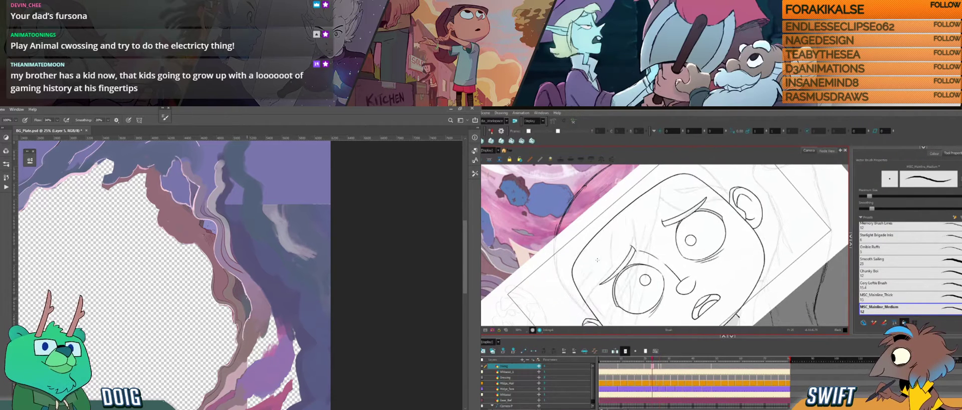
Sample the pale pink beside the reddish rock edge in Photoshop and return to the Brush tool.
{"action": "key", "text": "i"}
{"action": "key", "text": "b"}
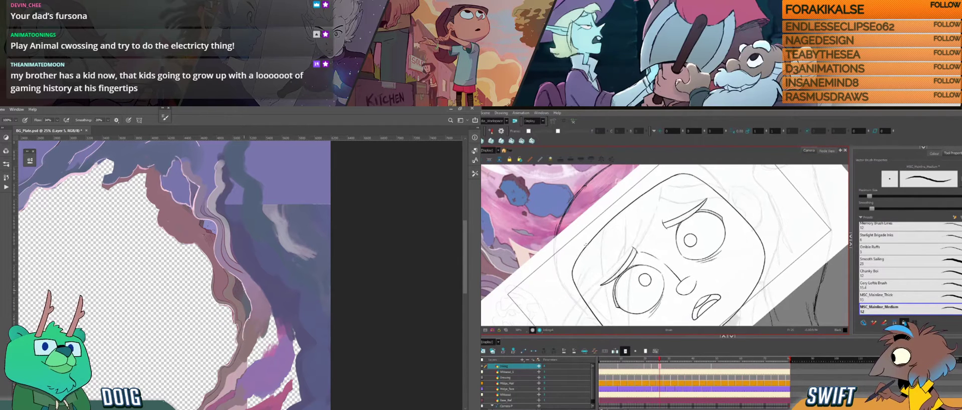
{"action": "left_click_drag", "start_coordinate": [184, 254], "coordinate": [237, 296]}
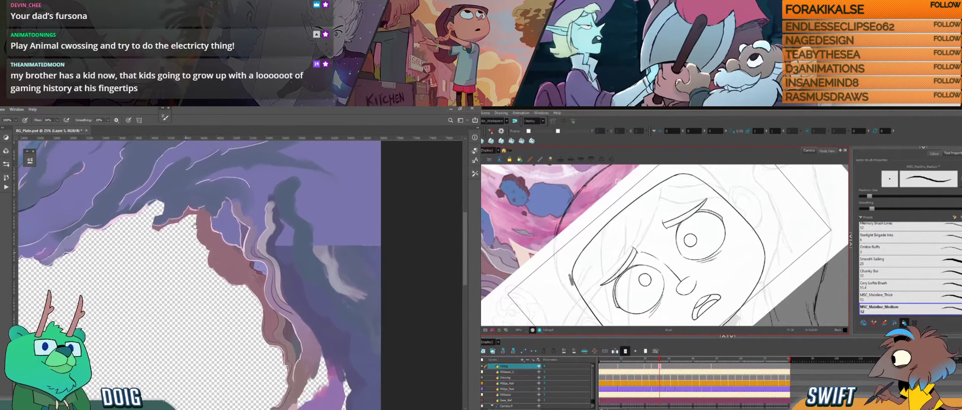
{"action": "left_click_drag", "start_coordinate": [202, 245], "coordinate": [247, 268]}
{"action": "key", "text": "i"}
{"action": "left_click", "coordinate": [292, 279]}
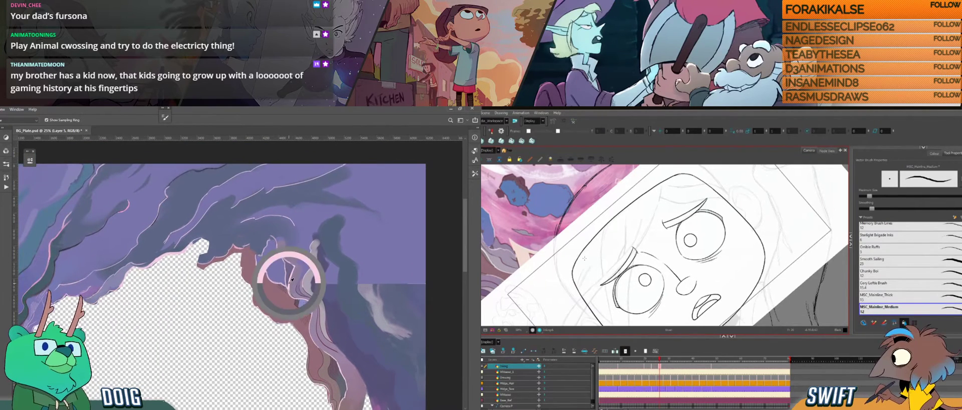
{"action": "key", "text": "b"}
{"action": "left_click_drag", "start_coordinate": [204, 251], "coordinate": [220, 282]}
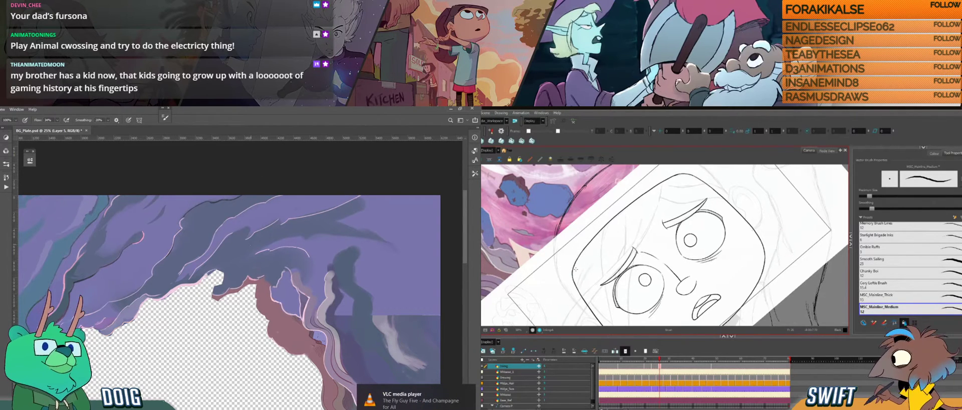
Examine the inked head against the neighbouring drawing with the ear in Harmony.
{"action": "key", "text": "ctrl+alt"}
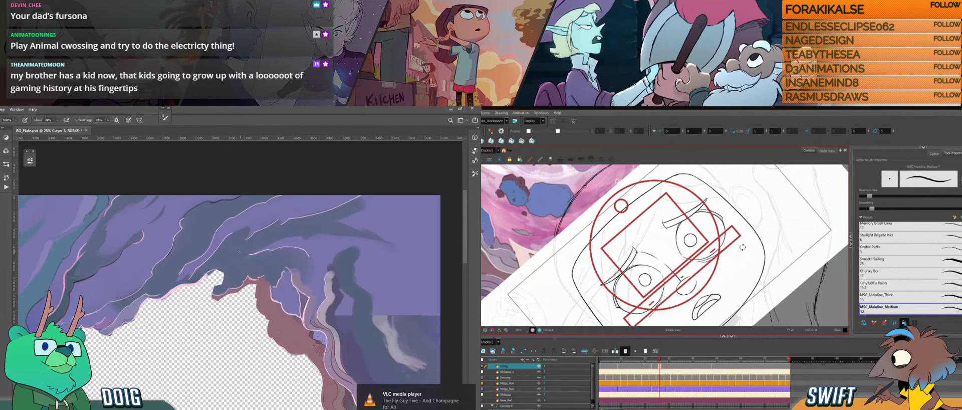
{"action": "left_click_drag", "start_coordinate": [743, 247], "coordinate": [708, 311]}
{"action": "left_click_drag", "start_coordinate": [708, 234], "coordinate": [687, 281]}
{"action": "key", "text": "ctrl+alt"}
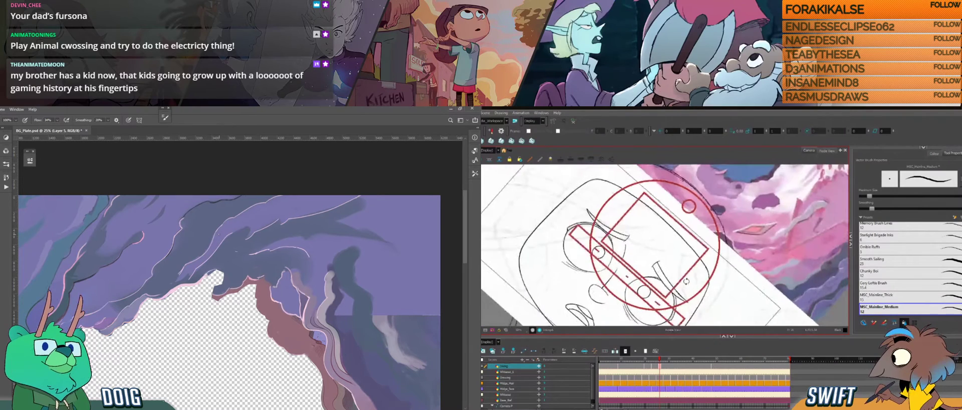
{"action": "left_click_drag", "start_coordinate": [712, 258], "coordinate": [697, 267]}
{"action": "key", "text": "f"}
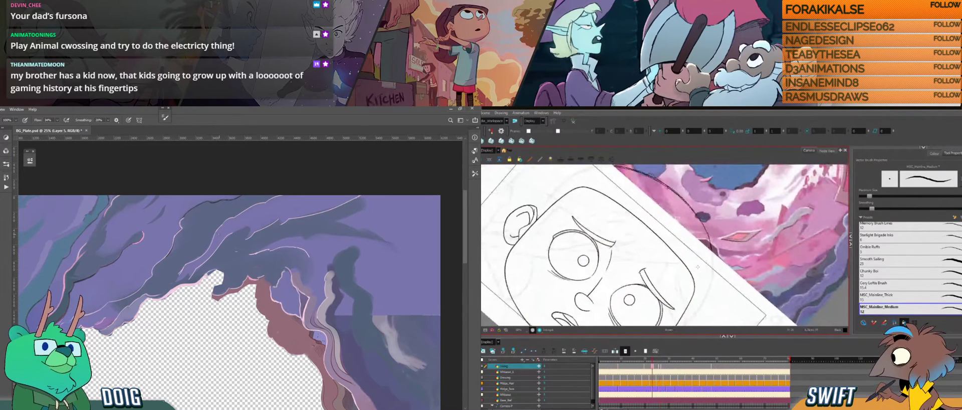
{"action": "key", "text": "g"}
{"action": "key", "text": "f"}
{"action": "key", "text": "g"}
{"action": "left_click_drag", "start_coordinate": [236, 263], "coordinate": [257, 270]}
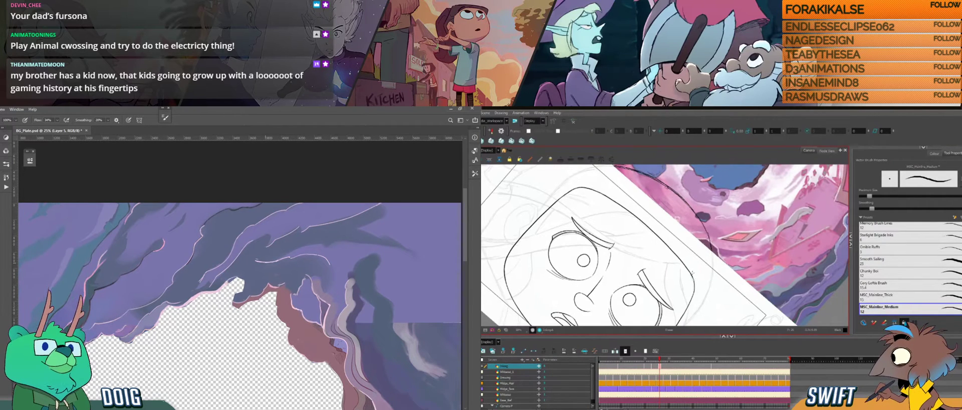
Select the top line of the head outline in Harmony and delete its stray overlap at the corner.
{"action": "left_click_drag", "start_coordinate": [256, 252], "coordinate": [231, 284]}
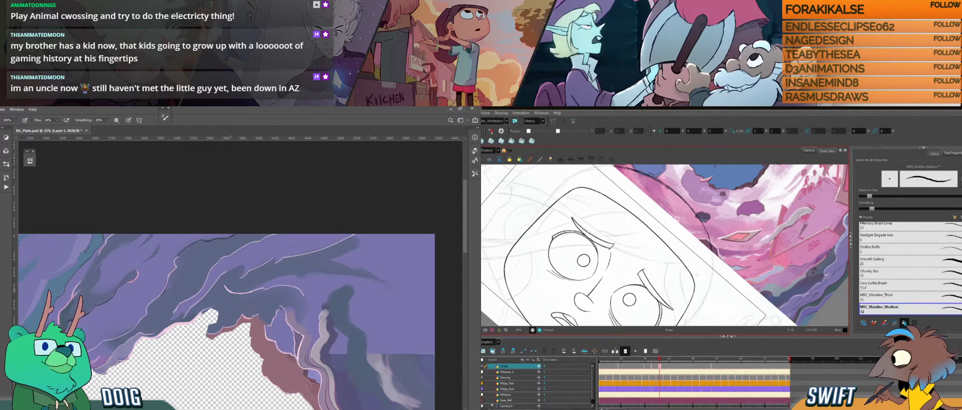
{"action": "left_click_drag", "start_coordinate": [205, 289], "coordinate": [230, 264]}
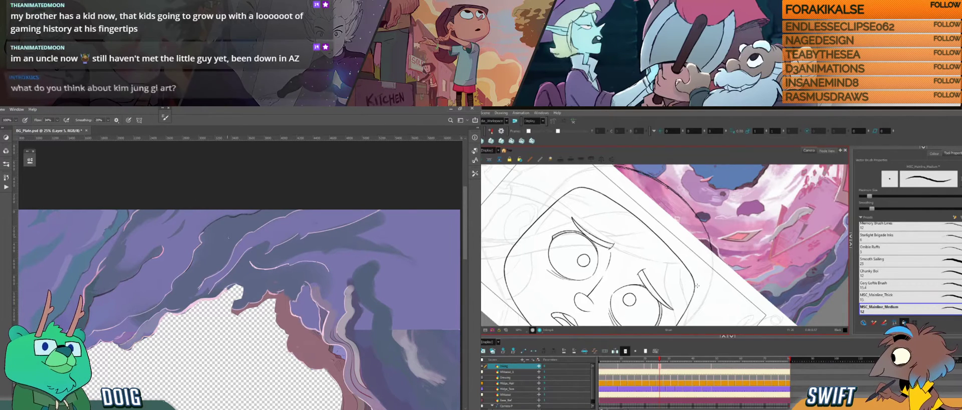
{"action": "key", "text": "f"}
{"action": "key", "text": "g"}
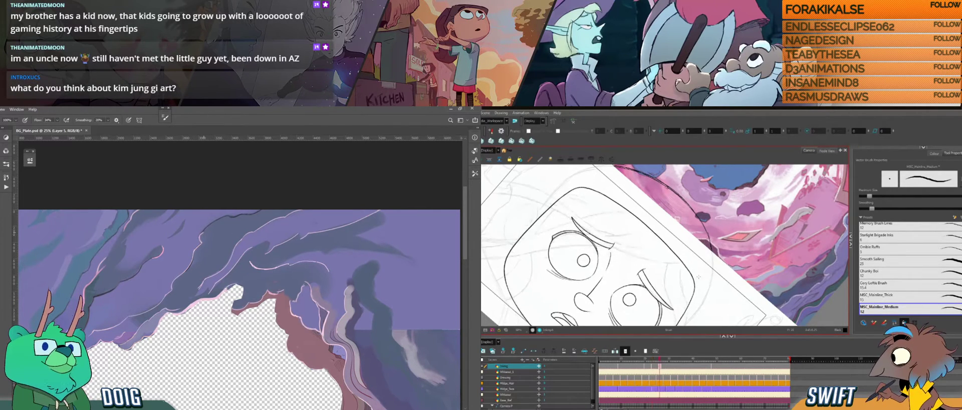
{"action": "left_click_drag", "start_coordinate": [705, 285], "coordinate": [722, 259]}
{"action": "mouse_move", "coordinate": [720, 256]}
{"action": "left_mouse_down"}
{"action": "mouse_move", "coordinate": [738, 244]}
{"action": "mouse_move", "coordinate": [726, 268]}
{"action": "left_mouse_up"}
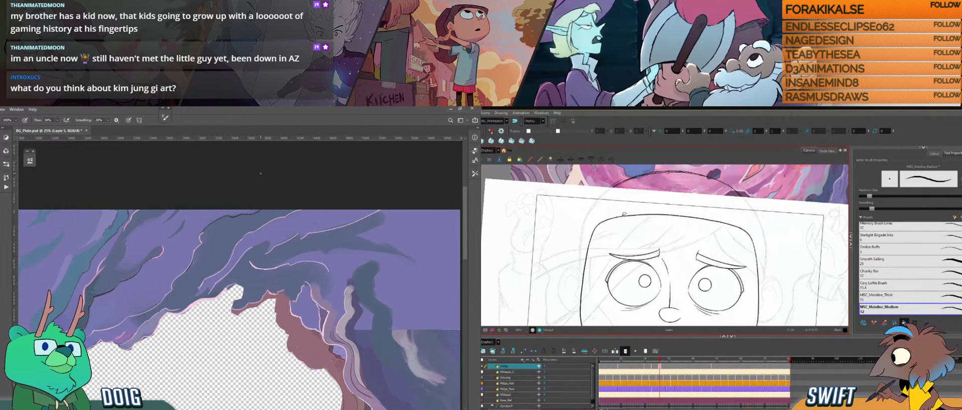
{"action": "key", "text": "alt+s"}
{"action": "left_click_drag", "start_coordinate": [609, 220], "coordinate": [628, 198]}
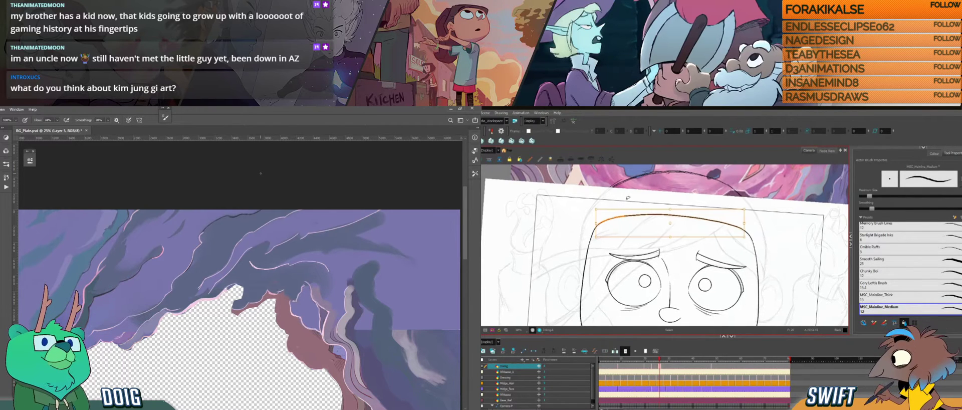
{"action": "left_click", "coordinate": [603, 222]}
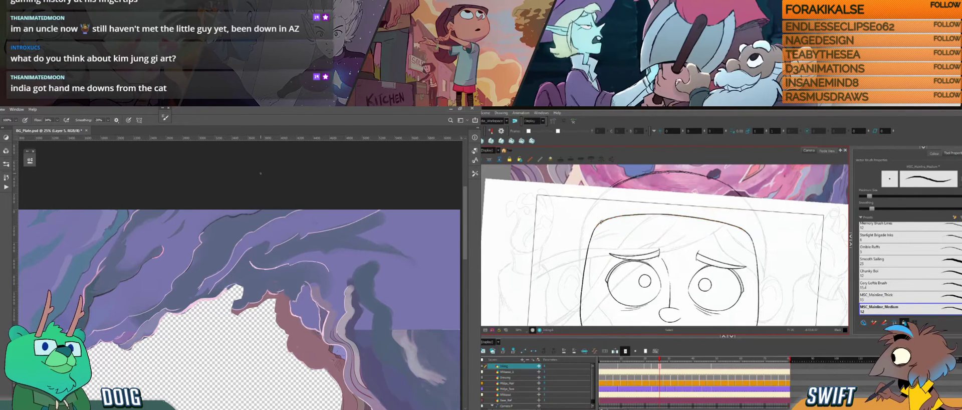
{"action": "left_click", "coordinate": [600, 223]}
{"action": "key", "text": "Delete"}
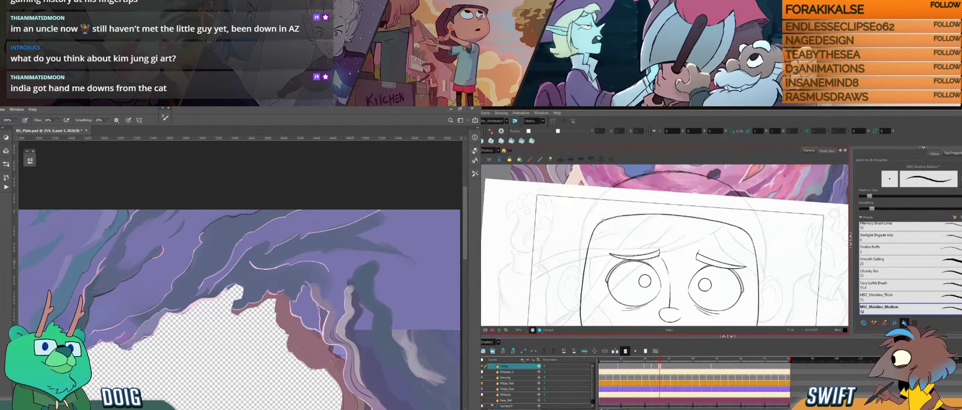
Sample the pale grey strand in Photoshop and extend it upward along the dark rock column.
{"action": "left_click_drag", "start_coordinate": [367, 277], "coordinate": [304, 239]}
{"action": "left_click", "coordinate": [599, 224]}
{"action": "key", "text": "alt+b"}
{"action": "key", "text": "i"}
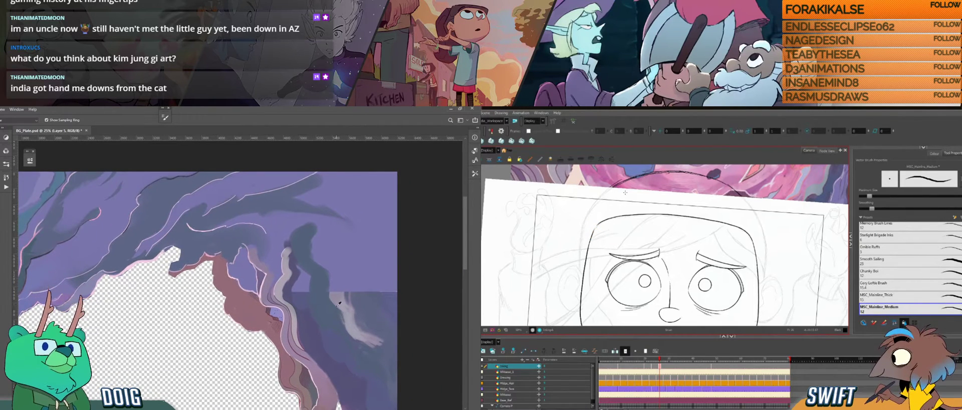
{"action": "key", "text": "b"}
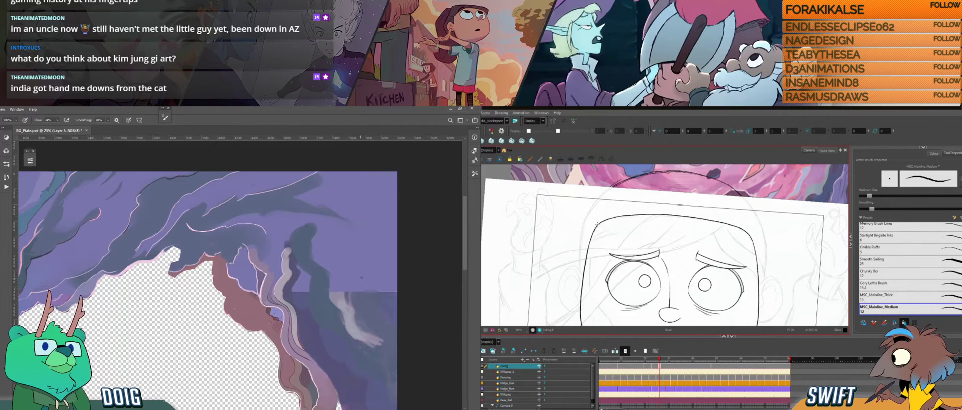
{"action": "left_click_drag", "start_coordinate": [598, 224], "coordinate": [600, 249]}
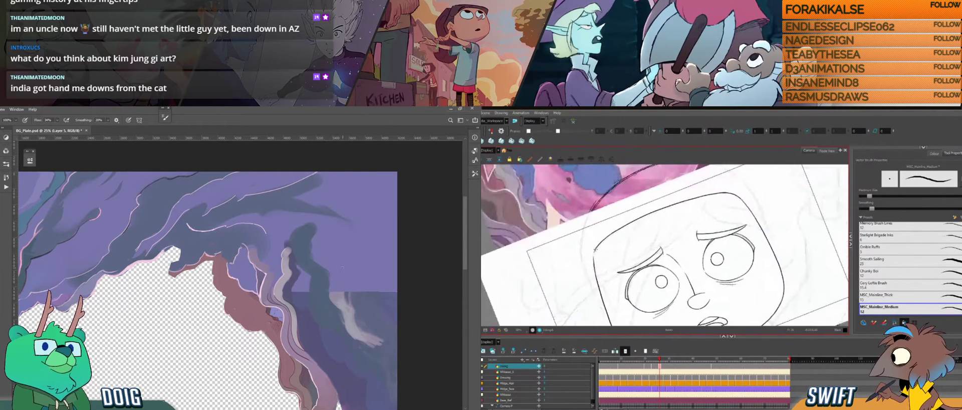
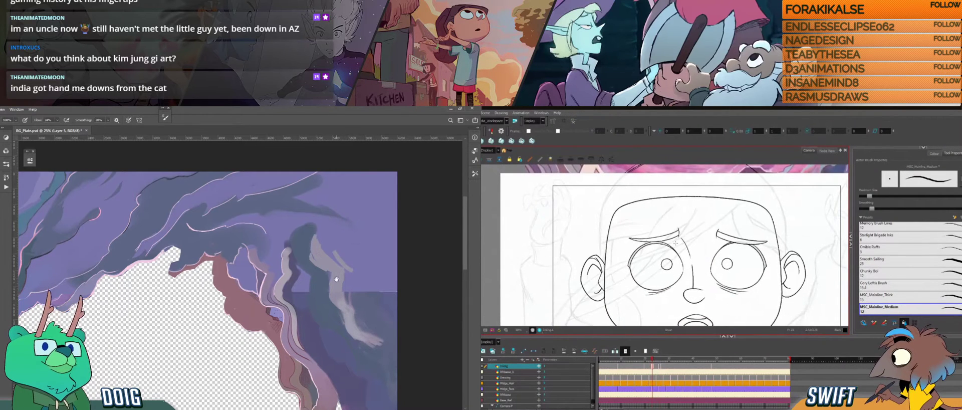
Sample the strand and rock tones in Photoshop and break the pale strand's upper part into thin branches.
{"action": "mouse_move", "coordinate": [337, 279]}
{"action": "left_mouse_down"}
{"action": "mouse_move", "coordinate": [335, 255]}
{"action": "mouse_move", "coordinate": [314, 261]}
{"action": "left_mouse_up"}
{"action": "left_click", "coordinate": [301, 366], "text": "alt"}
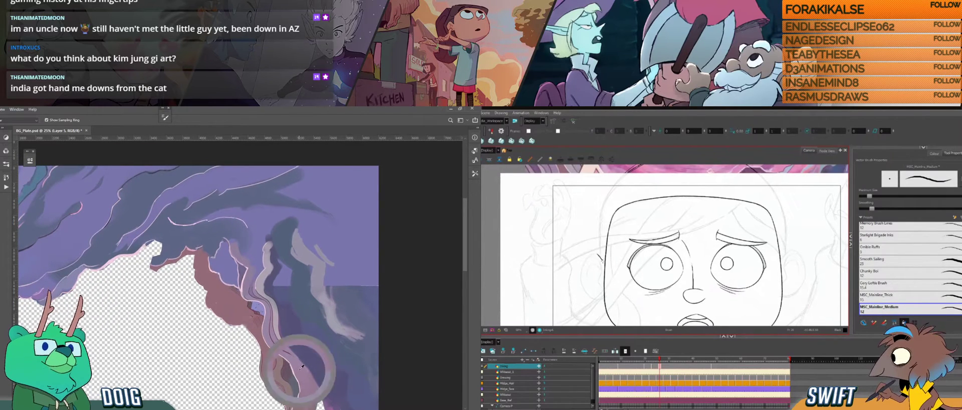
{"action": "left_click", "coordinate": [311, 265], "text": "alt"}
{"action": "left_click_drag", "start_coordinate": [312, 265], "coordinate": [279, 286]}
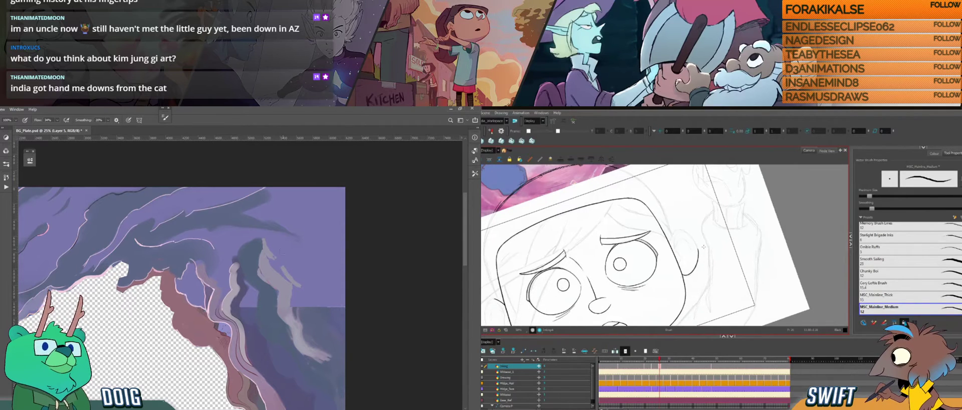
{"action": "key", "text": "i"}
{"action": "key", "text": "b"}
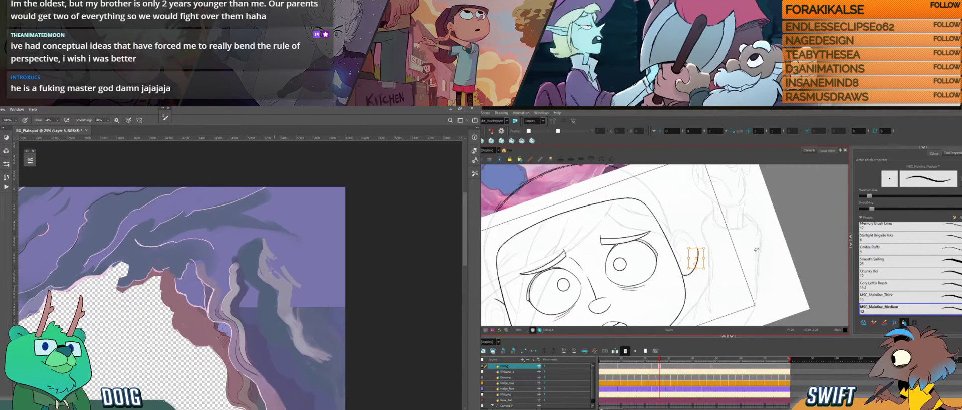
Ink the ear's outer curve beside the head in Harmony, and sample a tone beside the pale strand in Photoshop.
{"action": "key", "text": "alt+b"}
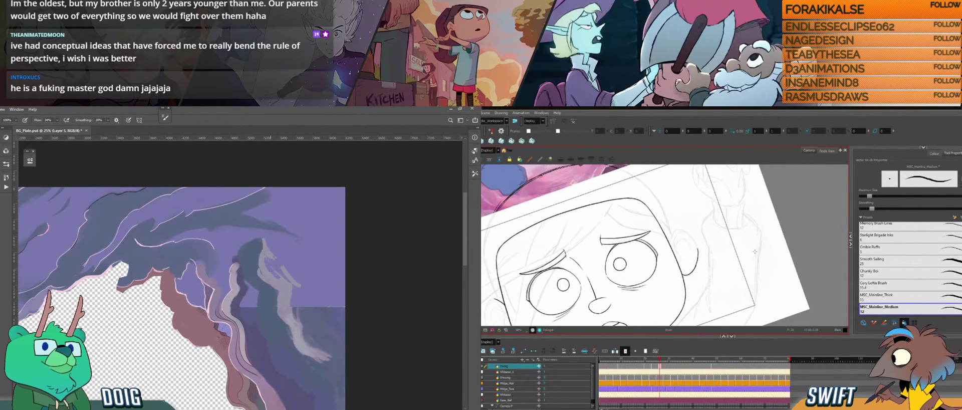
{"action": "mouse_move", "coordinate": [718, 242]}
{"action": "left_mouse_down"}
{"action": "mouse_move", "coordinate": [713, 273]}
{"action": "mouse_move", "coordinate": [661, 305]}
{"action": "left_mouse_up"}
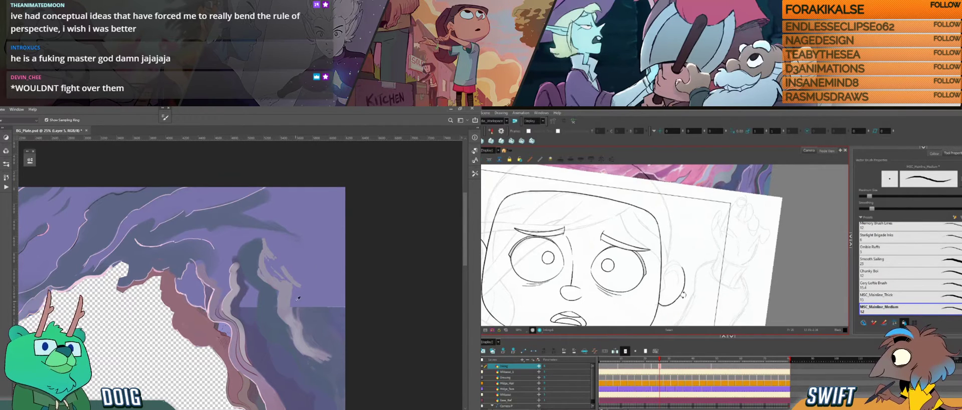
{"action": "left_click_drag", "start_coordinate": [683, 293], "coordinate": [703, 272]}
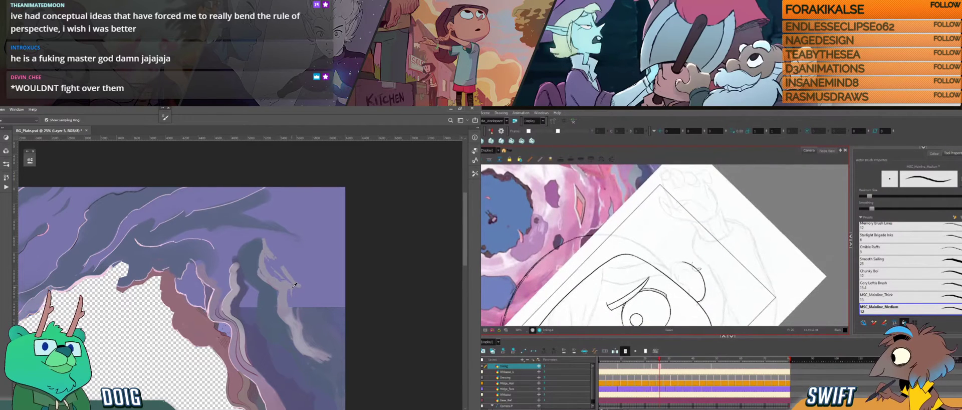
{"action": "key", "text": "ctrl"}
{"action": "left_click", "coordinate": [292, 298], "text": "alt"}
{"action": "key", "text": "ctrl"}
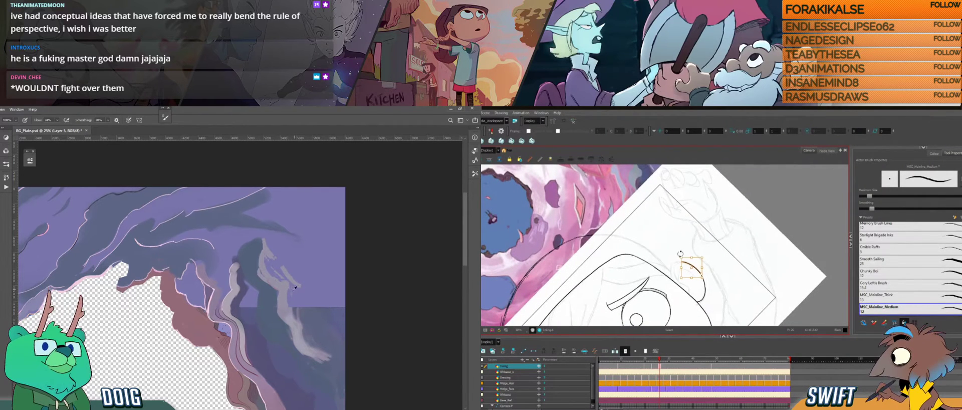
{"action": "key", "text": "ctrl"}
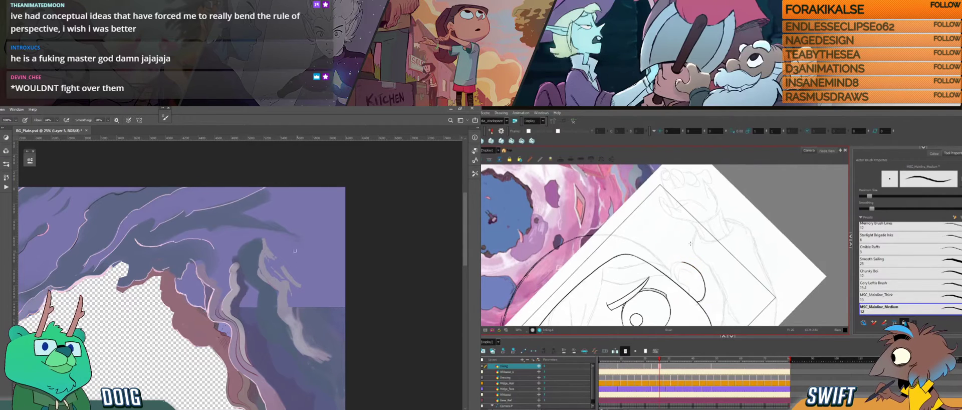
{"action": "left_click_drag", "start_coordinate": [295, 250], "coordinate": [366, 244]}
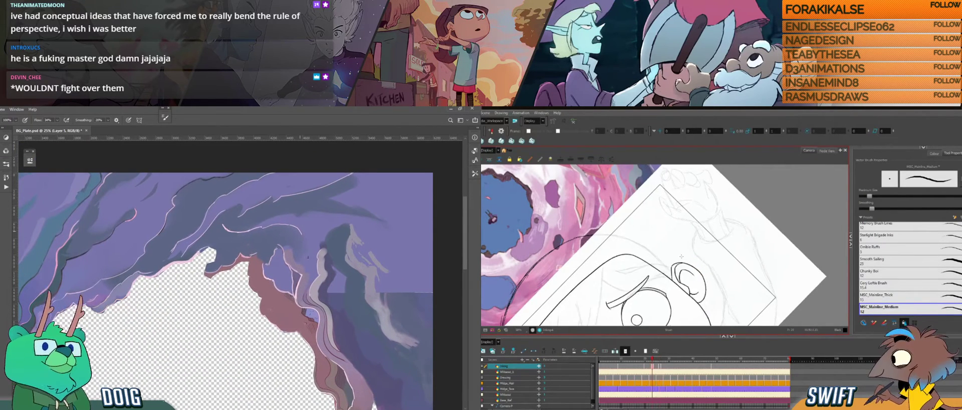
{"action": "key", "text": "super+d"}
{"action": "key", "text": "super+d"}
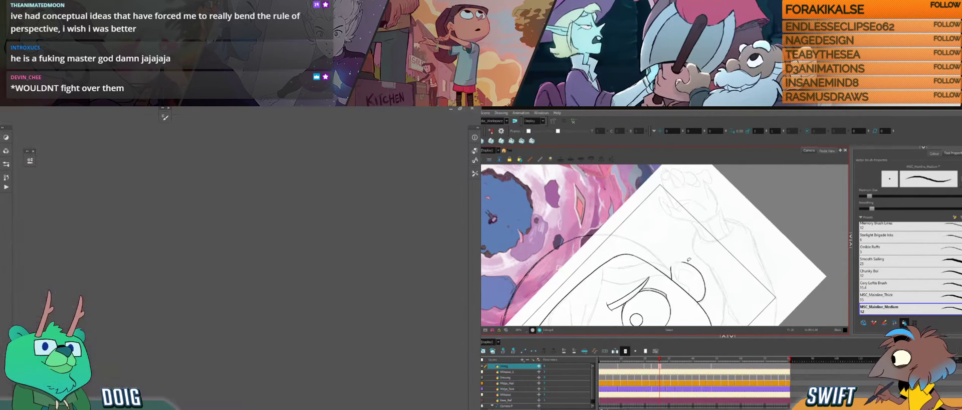
{"action": "left_click_drag", "start_coordinate": [331, 273], "coordinate": [277, 252]}
{"action": "left_click_drag", "start_coordinate": [699, 262], "coordinate": [691, 275]}
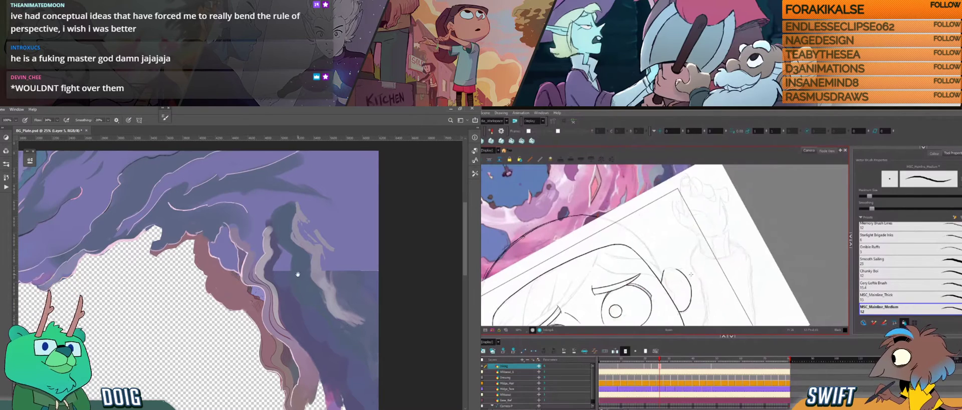
{"action": "left_click_drag", "start_coordinate": [298, 274], "coordinate": [224, 281]}
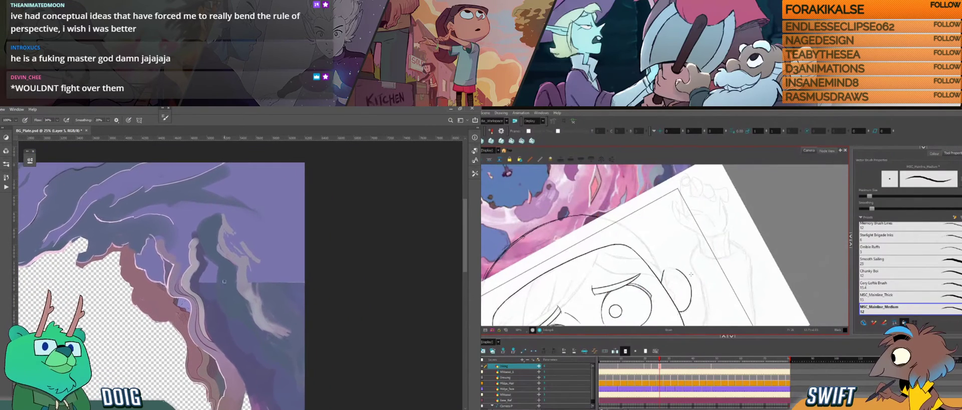
Extend the pale strand's lower end toward the canvas edge in Photoshop, and sample the tone near the upper dark streak.
{"action": "key", "text": "i"}
{"action": "key", "text": "b"}
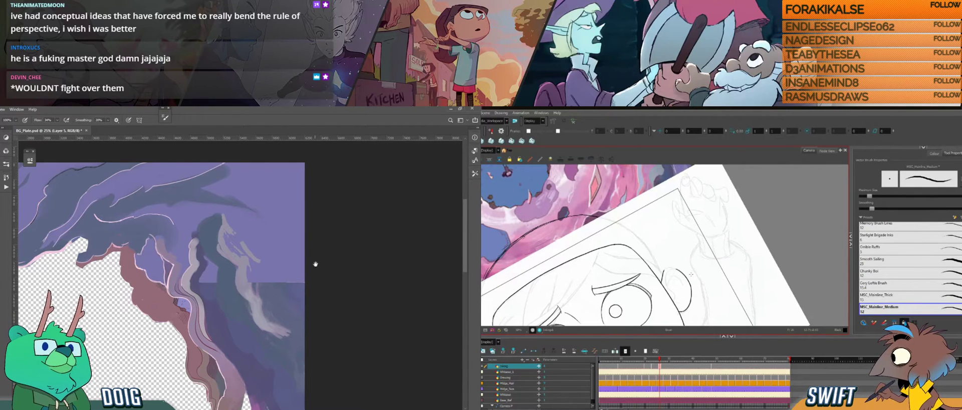
{"action": "left_click_drag", "start_coordinate": [315, 264], "coordinate": [287, 243]}
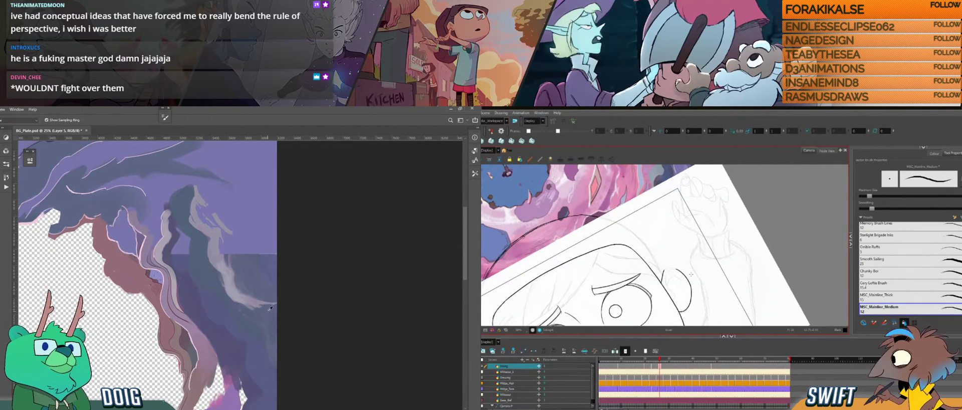
{"action": "left_click_drag", "start_coordinate": [221, 279], "coordinate": [276, 303]}
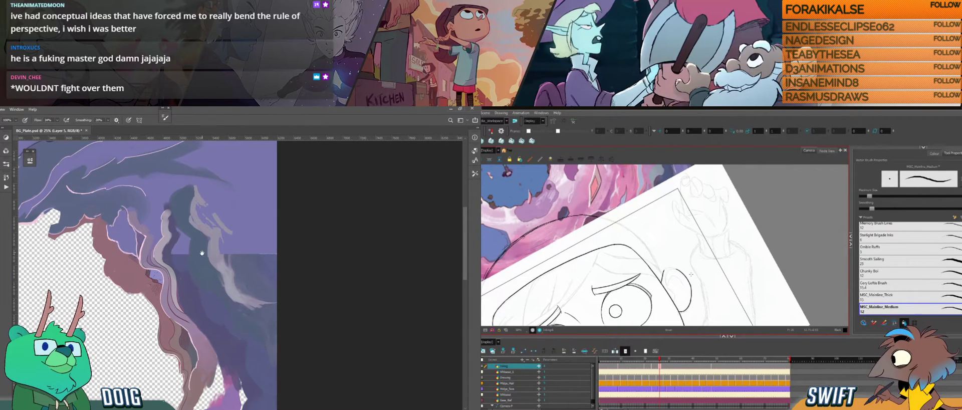
{"action": "left_click_drag", "start_coordinate": [202, 253], "coordinate": [254, 309]}
{"action": "left_click", "coordinate": [240, 202], "text": "alt"}
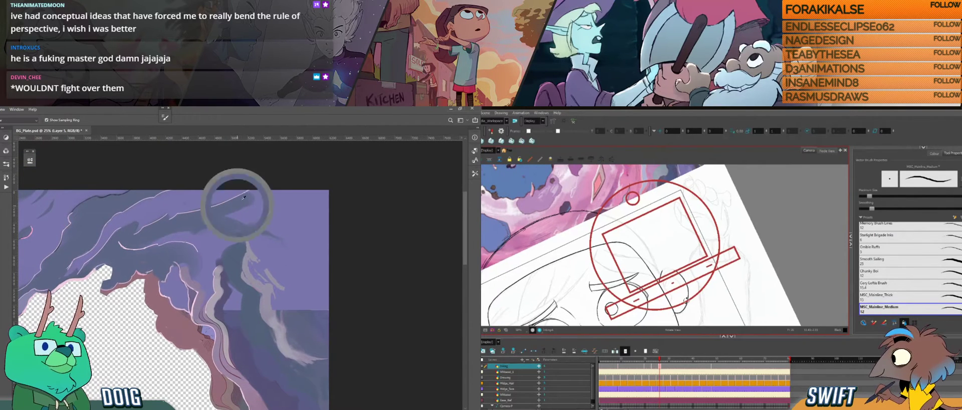
Select the upper curve of the ear in Harmony and return to the Brush tool to rework its outer edge.
{"action": "left_click_drag", "start_coordinate": [686, 301], "coordinate": [646, 278]}
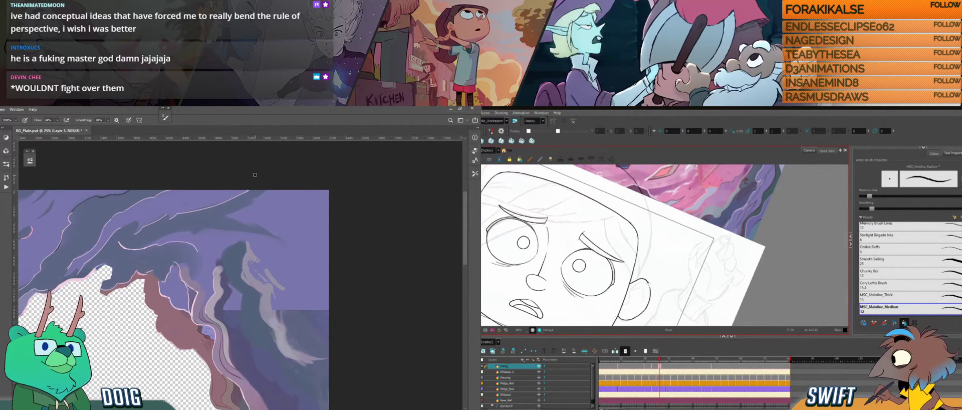
{"action": "key", "text": "alt+s"}
{"action": "left_click", "coordinate": [651, 284]}
{"action": "left_click", "coordinate": [659, 279]}
{"action": "left_click", "coordinate": [651, 284]}
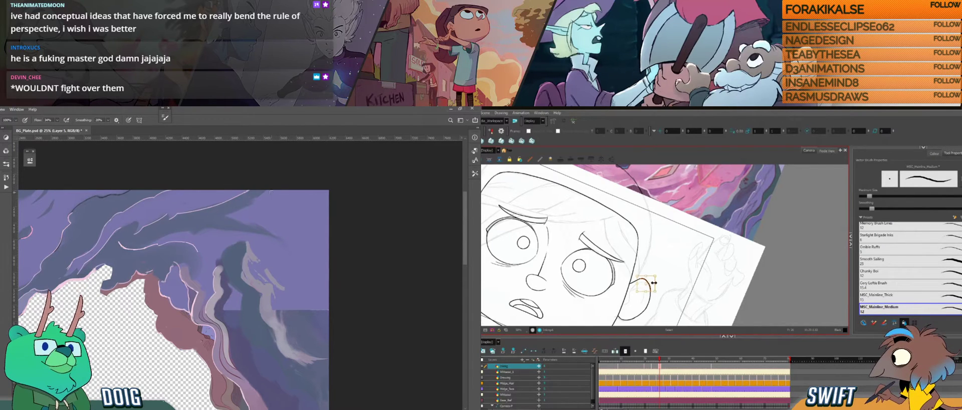
{"action": "key", "text": "alt+b"}
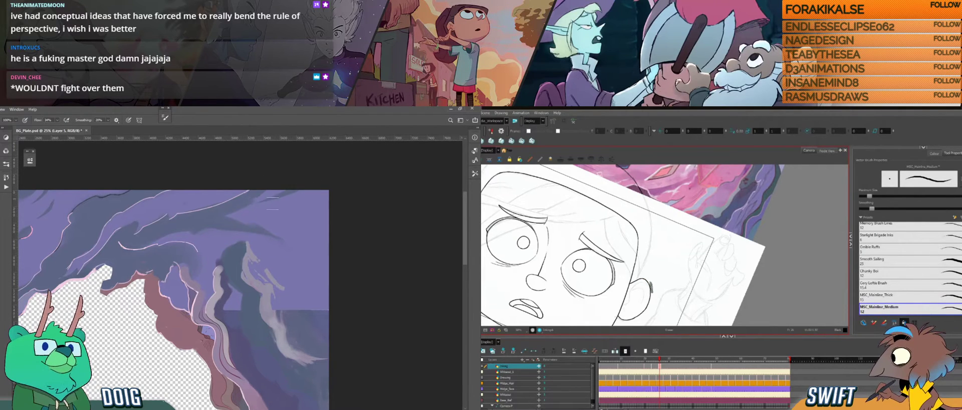
Paint a slate-blue rock mass over the purple area beside the pale strand at the canvas edge in Photoshop.
{"action": "key", "text": "i"}
{"action": "key", "text": "b"}
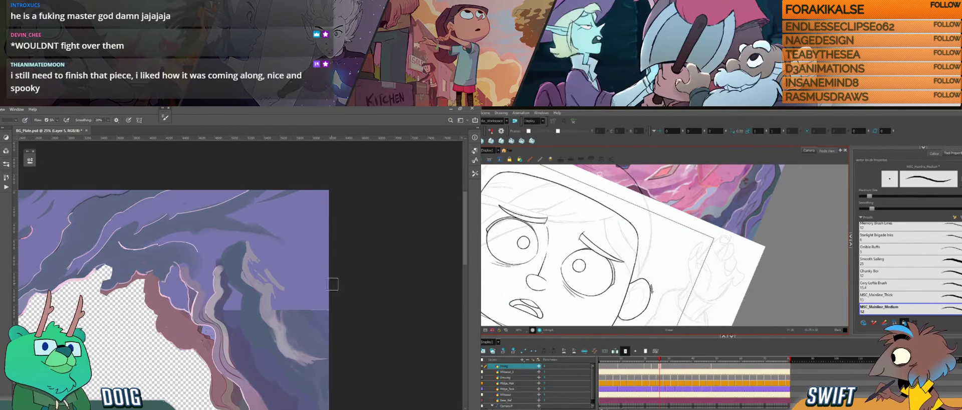
{"action": "left_click_drag", "start_coordinate": [287, 245], "coordinate": [313, 256]}
{"action": "mouse_move", "coordinate": [328, 289]}
{"action": "left_mouse_down"}
{"action": "mouse_move", "coordinate": [312, 267]}
{"action": "mouse_move", "coordinate": [315, 306]}
{"action": "mouse_move", "coordinate": [325, 302]}
{"action": "mouse_move", "coordinate": [318, 279]}
{"action": "left_mouse_up"}
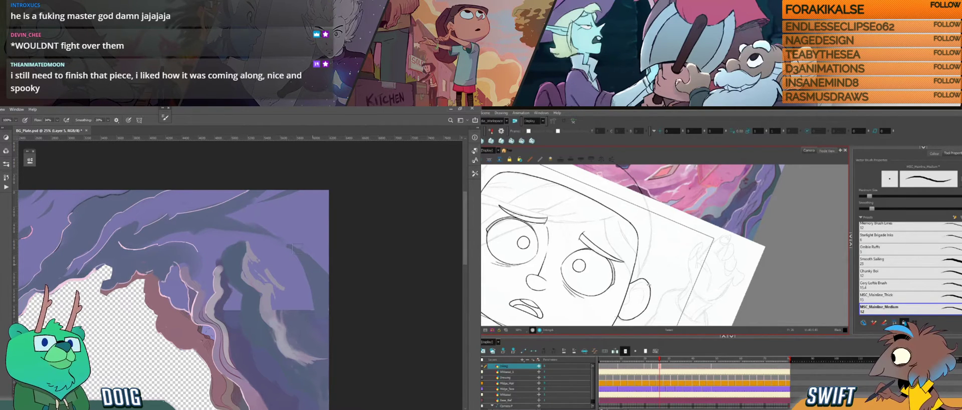
Reset the rotation of the Harmony view, and sample the purple and slate tones beside the pale strand in Photoshop.
{"action": "key", "text": "i"}
{"action": "key", "text": "b"}
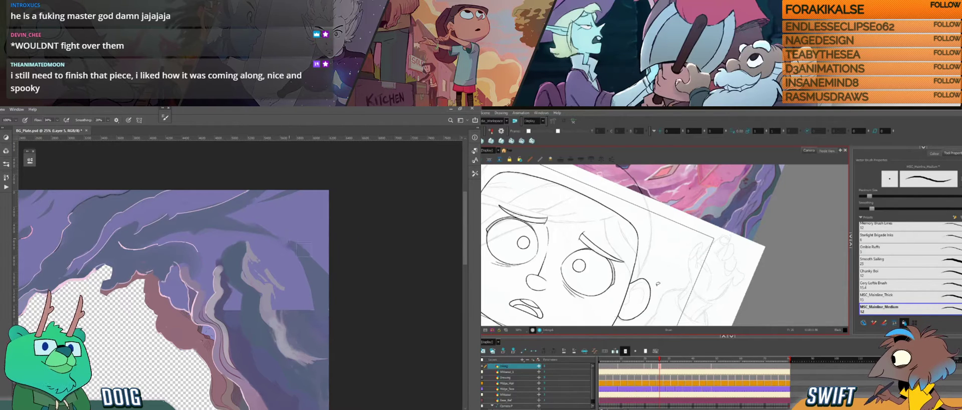
{"action": "key", "text": "shift+x"}
{"action": "left_click", "coordinate": [311, 269], "text": "alt"}
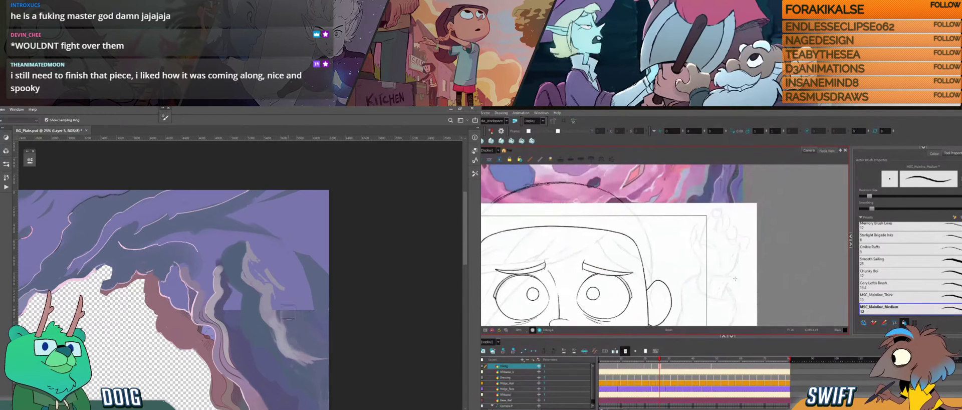
{"action": "left_click", "coordinate": [280, 320], "text": "alt"}
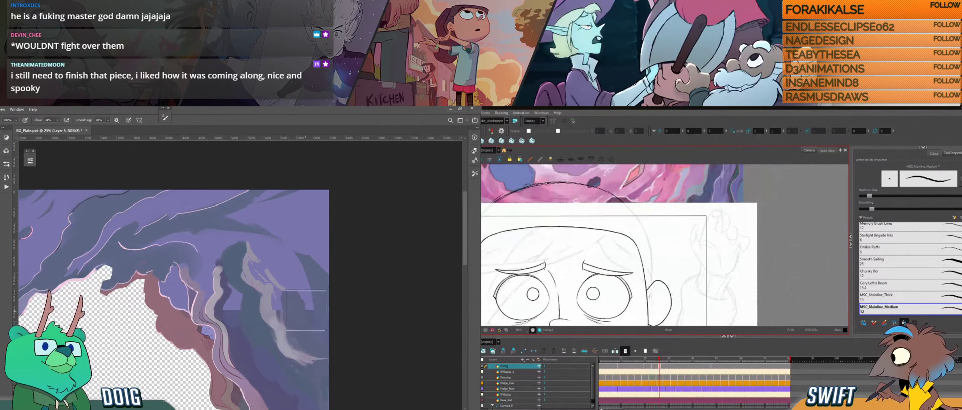
Paint slate-blue over the remaining purple patches near the canvas edge in Photoshop, and compare neighbouring drawings in Harmony.
{"action": "left_click_drag", "start_coordinate": [291, 261], "coordinate": [285, 255]}
{"action": "key", "text": "f"}
{"action": "key", "text": "g"}
{"action": "key", "text": "f"}
{"action": "key", "text": "]"}
{"action": "key", "text": "]"}
{"action": "key", "text": "g"}
{"action": "key", "text": "g"}
{"action": "key", "text": "g"}
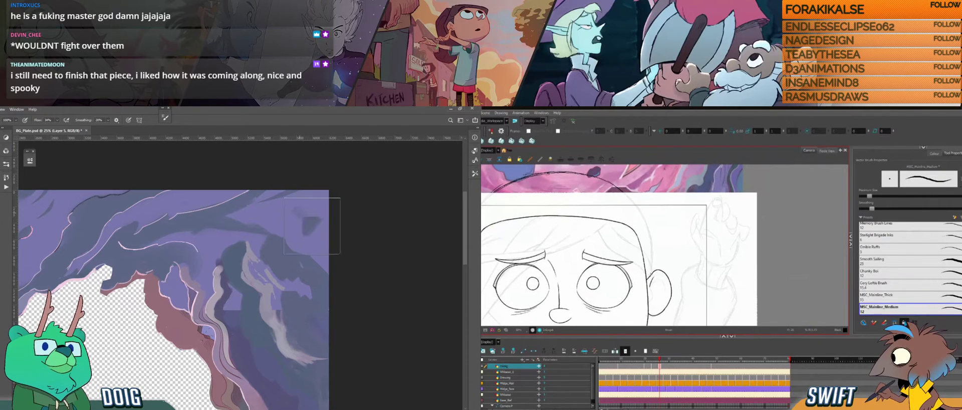
{"action": "left_click_drag", "start_coordinate": [312, 223], "coordinate": [330, 230]}
Select the inner curve of the inked ear in Harmony, return to the Brush tool and compare the ear with the neighbouring drawing.
{"action": "key", "text": "alt+s"}
{"action": "left_click", "coordinate": [652, 283]}
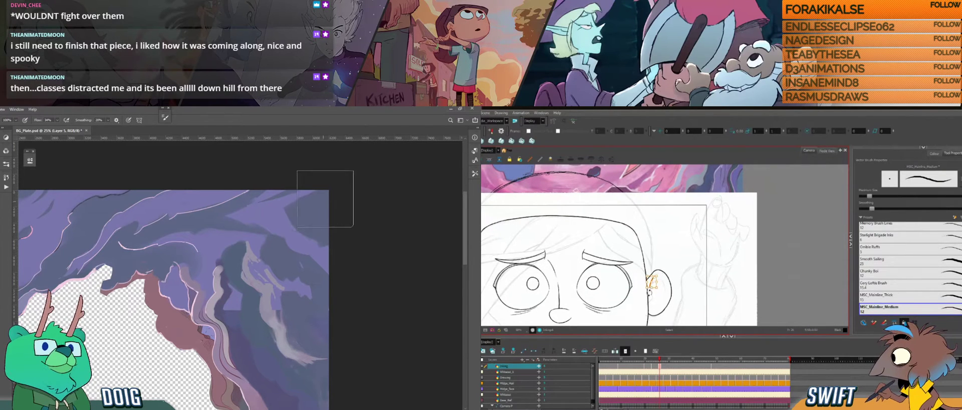
{"action": "key", "text": "alt+b"}
{"action": "key", "text": "f"}
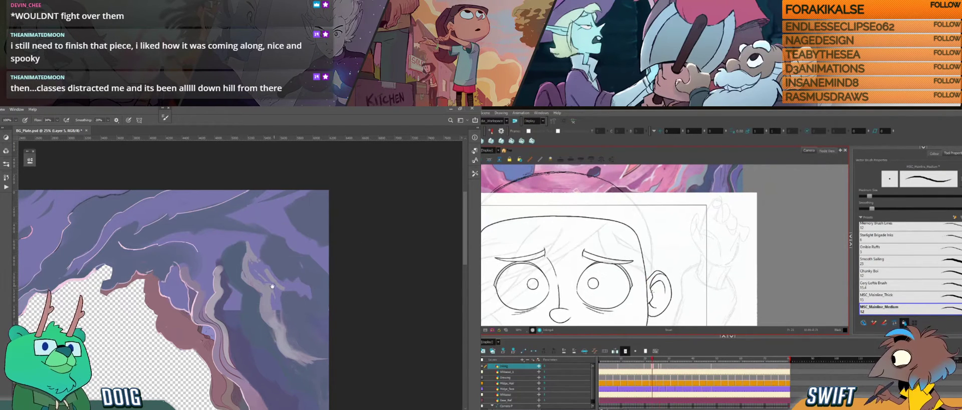
{"action": "left_click_drag", "start_coordinate": [259, 282], "coordinate": [226, 243]}
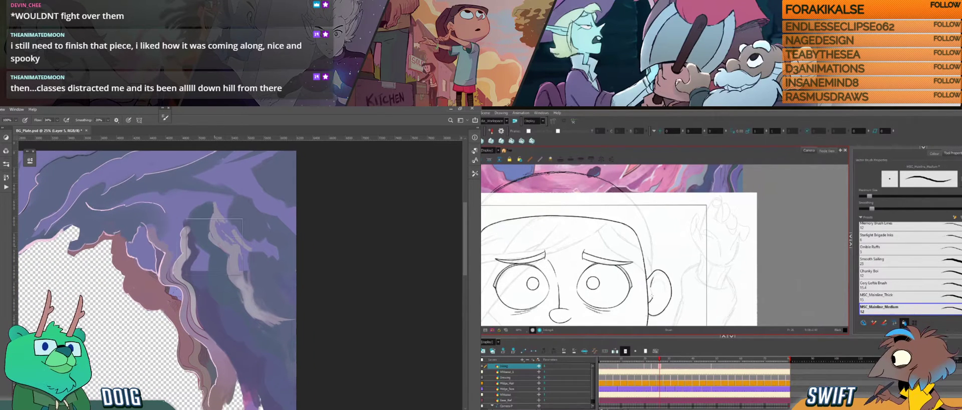
{"action": "key", "text": "g"}
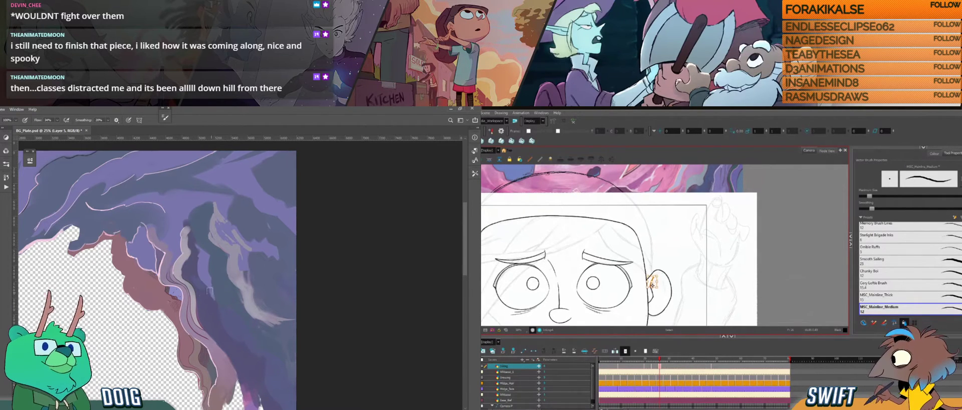
Erase a small patch of the dark rock between the pale strands in Photoshop and paint it over with the surrounding slate tone.
{"action": "left_click_drag", "start_coordinate": [213, 251], "coordinate": [218, 235]}
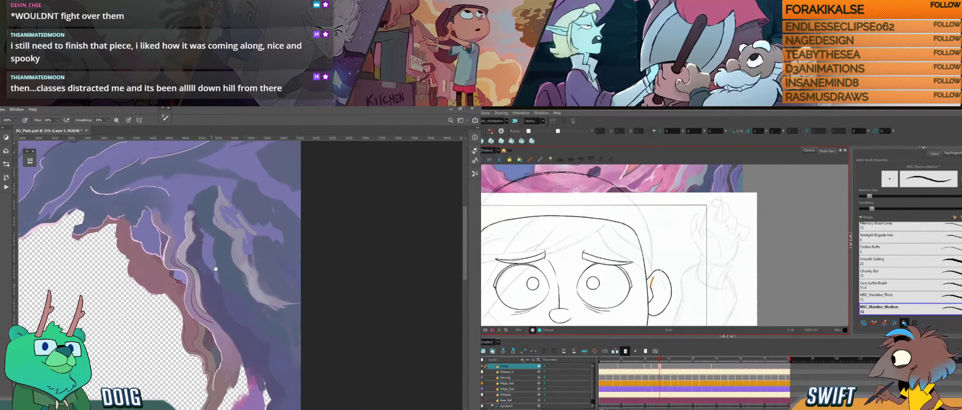
{"action": "key", "text": "e"}
{"action": "left_click_drag", "start_coordinate": [213, 282], "coordinate": [213, 276]}
{"action": "key", "text": "b"}
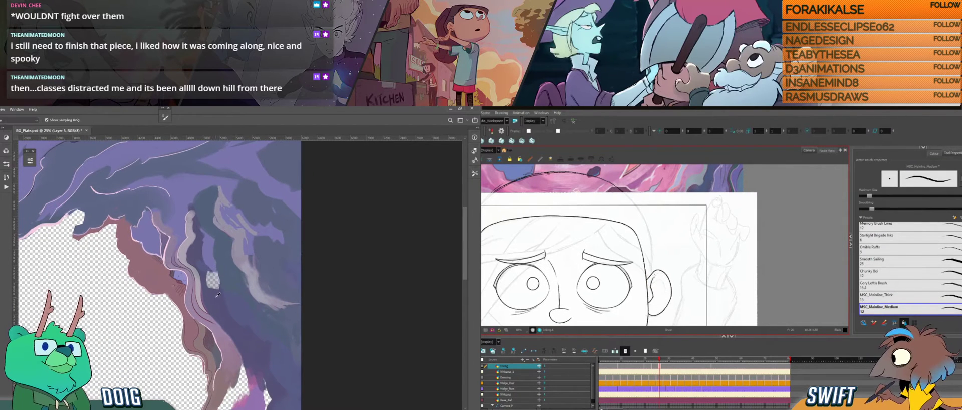
{"action": "left_click_drag", "start_coordinate": [206, 273], "coordinate": [219, 290]}
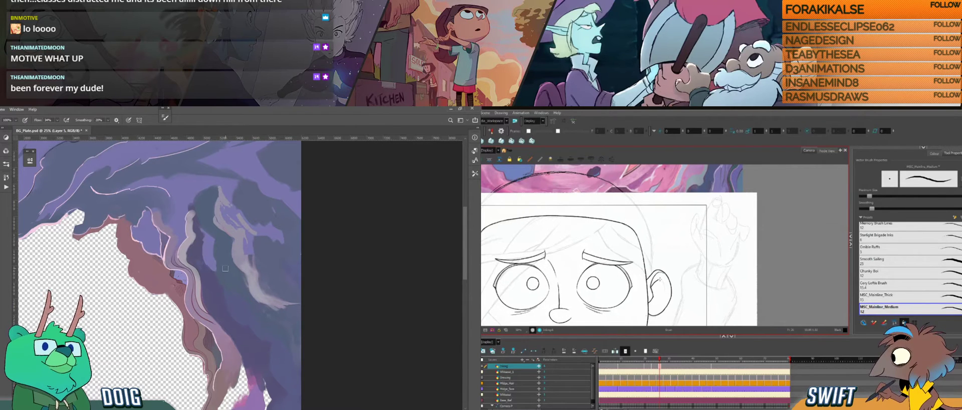
{"action": "key", "text": "i"}
{"action": "key", "text": "b"}
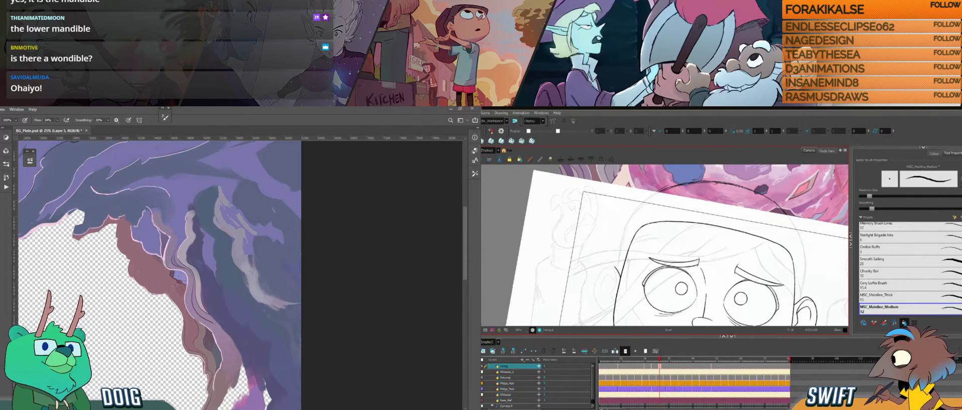
Ink the outer curve of the character's second ear over the rough in Harmony, rotating the canvas to suit the strokes.
{"action": "key", "text": "g"}
{"action": "left_click_drag", "start_coordinate": [628, 260], "coordinate": [641, 256]}
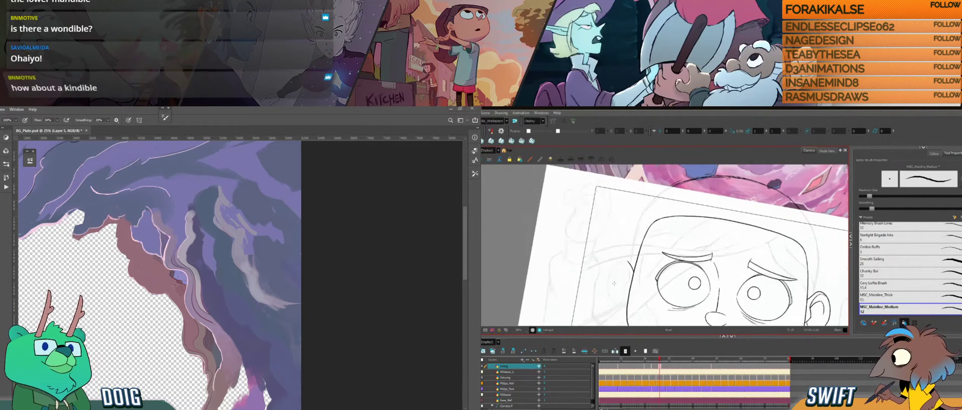
{"action": "mouse_move", "coordinate": [603, 296]}
{"action": "left_mouse_down"}
{"action": "mouse_move", "coordinate": [659, 301]}
{"action": "mouse_move", "coordinate": [679, 319]}
{"action": "left_mouse_up"}
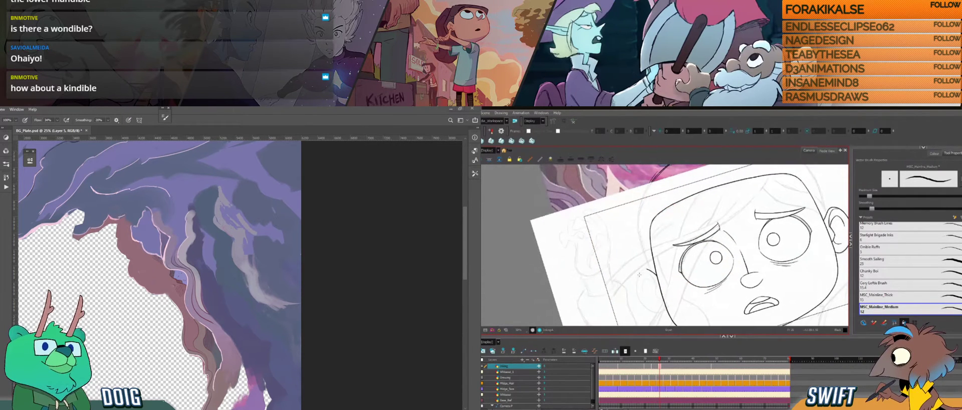
{"action": "left_click_drag", "start_coordinate": [637, 282], "coordinate": [637, 296]}
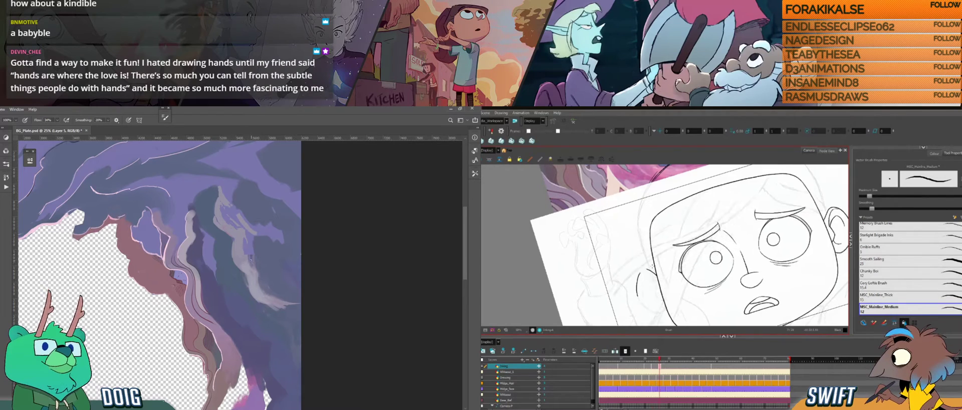
{"action": "left_click_drag", "start_coordinate": [647, 271], "coordinate": [662, 286]}
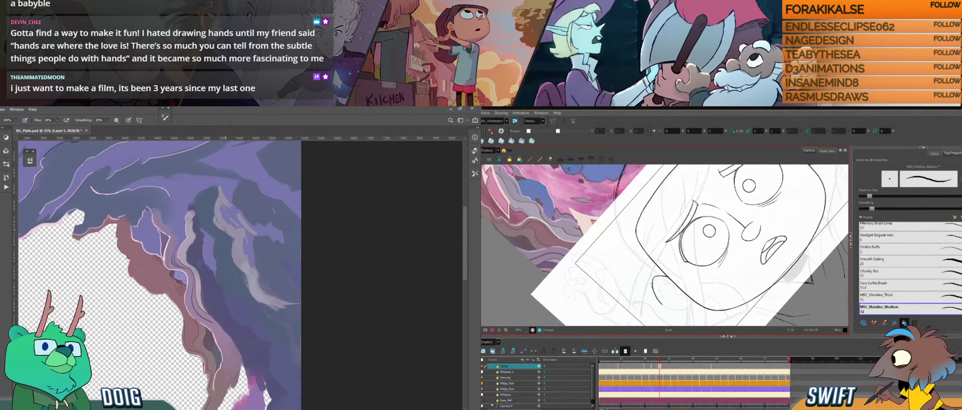
Check the second ear against the earlier inked drawing and ink its lower edge to the head outline.
{"action": "key", "text": "comma"}
{"action": "key", "text": "comma"}
{"action": "key", "text": "comma"}
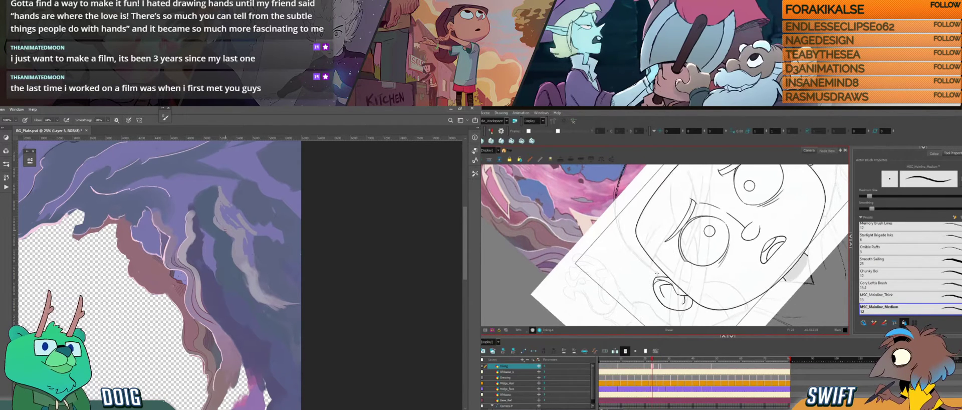
{"action": "key", "text": "period"}
{"action": "key", "text": "period"}
{"action": "key", "text": "period"}
{"action": "mouse_move", "coordinate": [680, 284]}
{"action": "left_mouse_down"}
{"action": "mouse_move", "coordinate": [667, 299]}
{"action": "mouse_move", "coordinate": [616, 285]}
{"action": "mouse_move", "coordinate": [605, 267]}
{"action": "mouse_move", "coordinate": [670, 267]}
{"action": "left_mouse_up"}
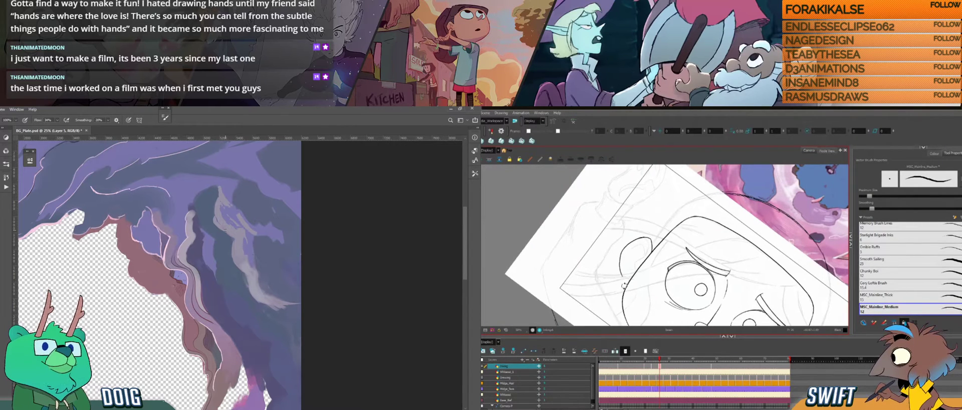
{"action": "key", "text": "ctrl+alt"}
{"action": "left_click_drag", "start_coordinate": [627, 295], "coordinate": [677, 282]}
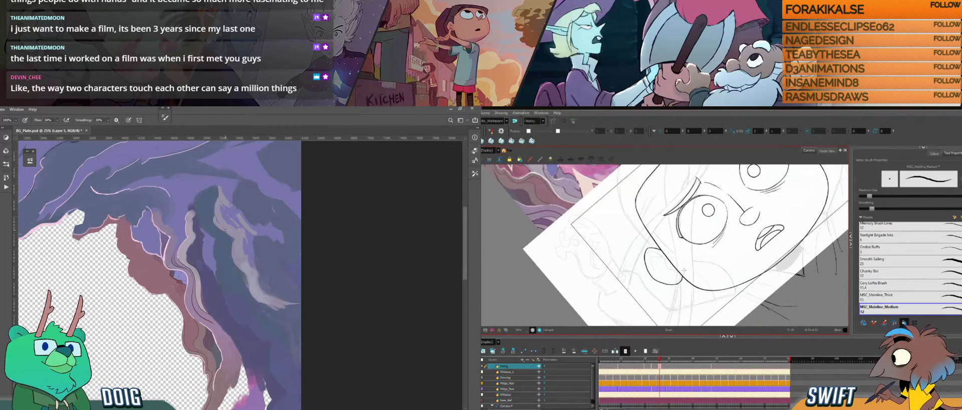
Undo the last two strokes on the second ear and rework its edge where it meets the head.
{"action": "key", "text": "alt+b"}
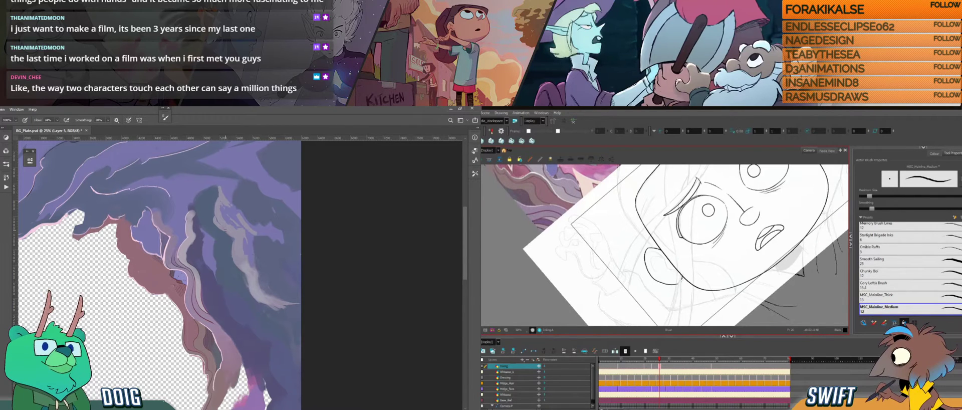
{"action": "mouse_move", "coordinate": [693, 271]}
{"action": "left_mouse_down"}
{"action": "mouse_move", "coordinate": [655, 275]}
{"action": "mouse_move", "coordinate": [673, 306]}
{"action": "left_mouse_up"}
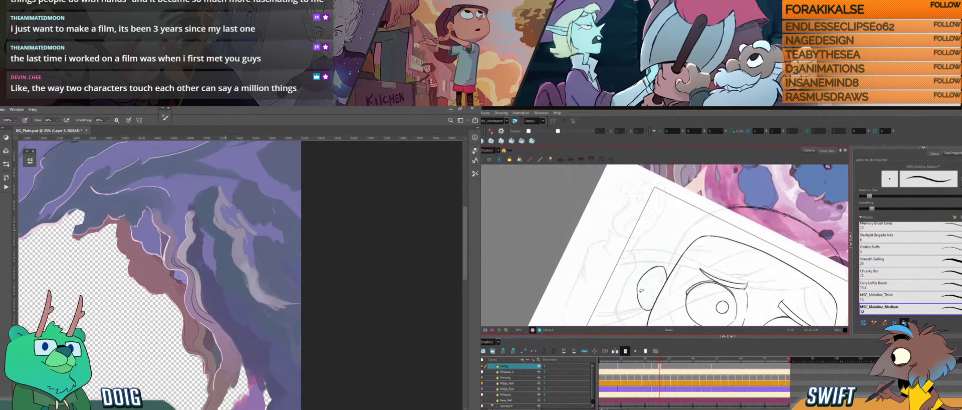
{"action": "key", "text": "ctrl+z"}
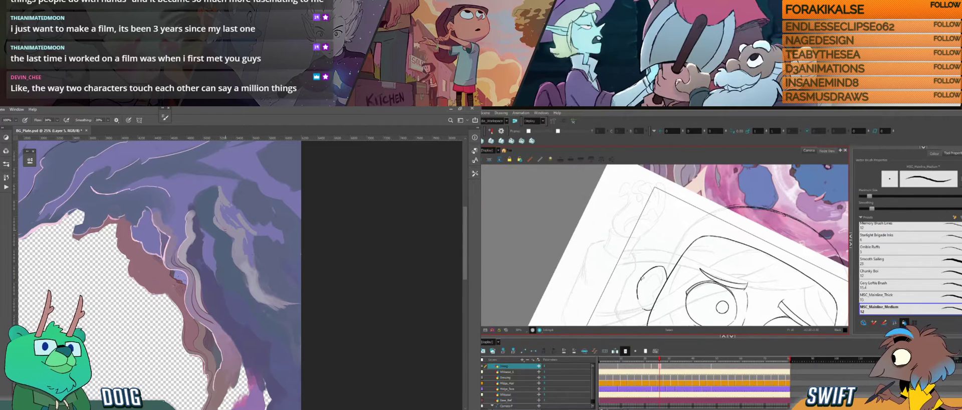
{"action": "key", "text": "ctrl+z"}
{"action": "left_click_drag", "start_coordinate": [649, 284], "coordinate": [663, 290]}
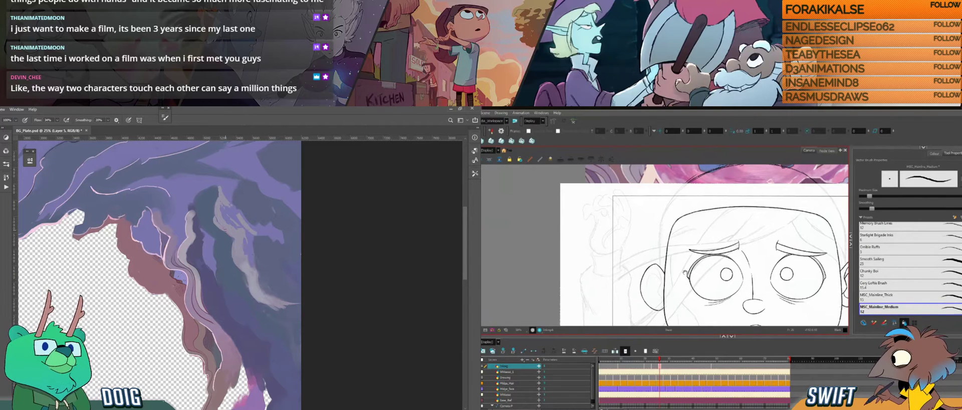
{"action": "left_click_drag", "start_coordinate": [685, 272], "coordinate": [673, 258]}
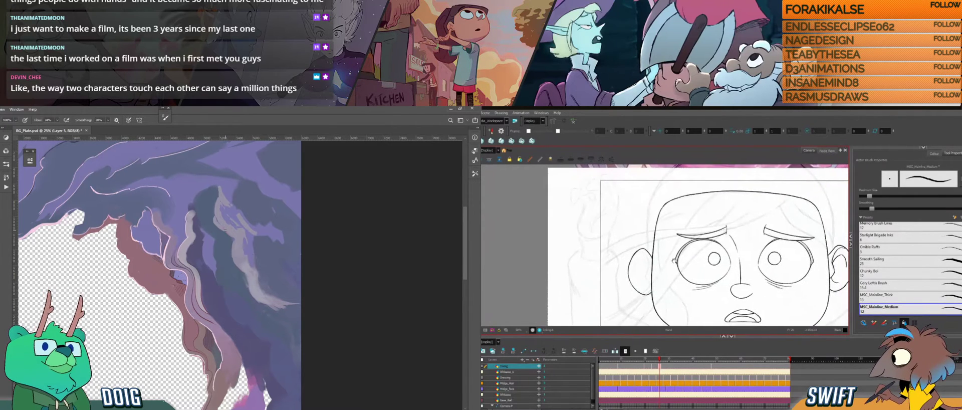
Flip between the current and neighbouring drawings to compare the shape and placement of the second ear.
{"action": "key", "text": "comma"}
{"action": "key", "text": "comma"}
{"action": "key", "text": "comma"}
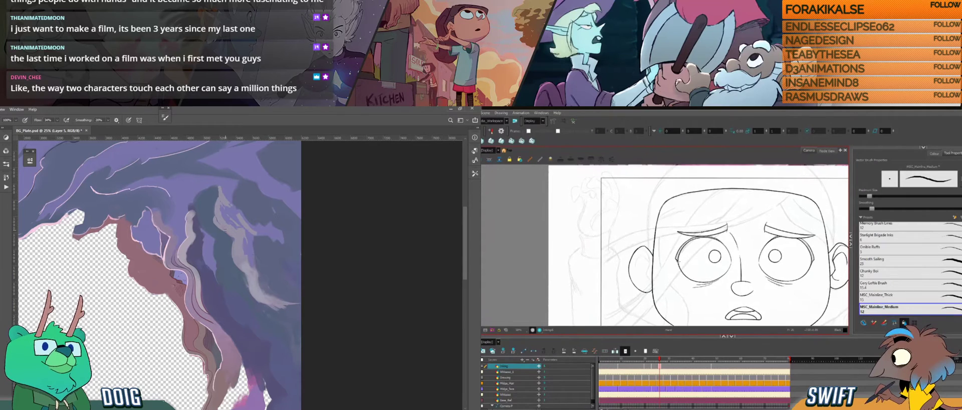
{"action": "key", "text": "period"}
{"action": "key", "text": "period"}
{"action": "key", "text": "period"}
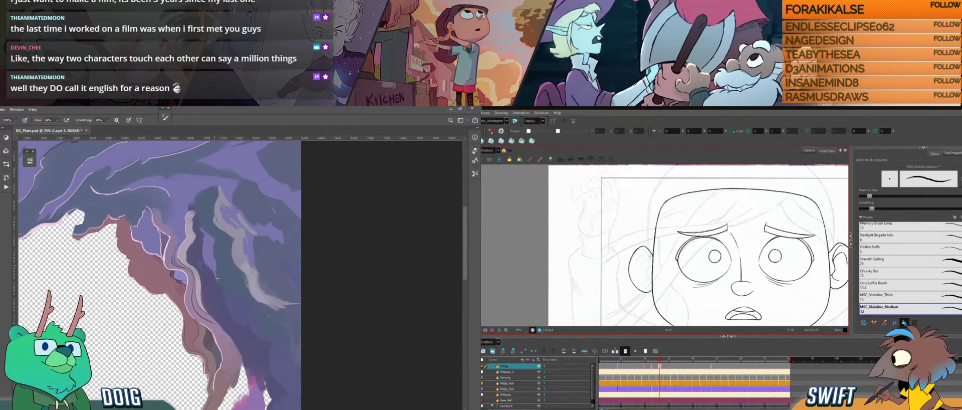
{"action": "key", "text": "f"}
{"action": "key", "text": "g"}
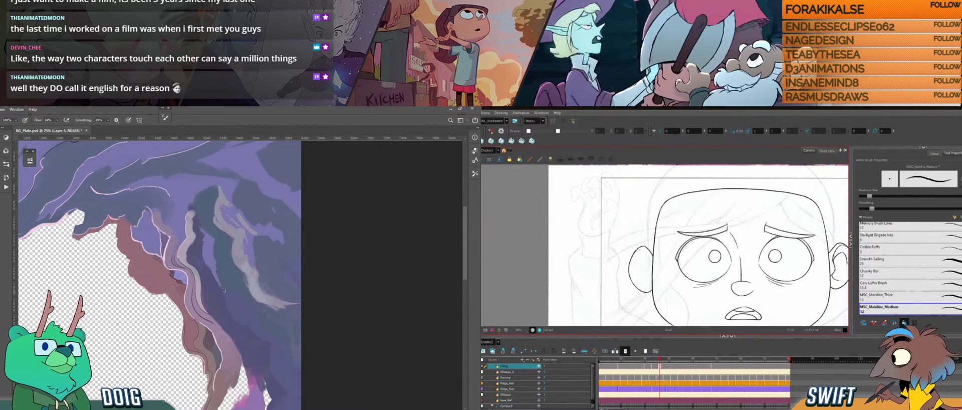
{"action": "key", "text": "f"}
{"action": "key", "text": "g"}
{"action": "key", "text": "f"}
{"action": "key", "text": "g"}
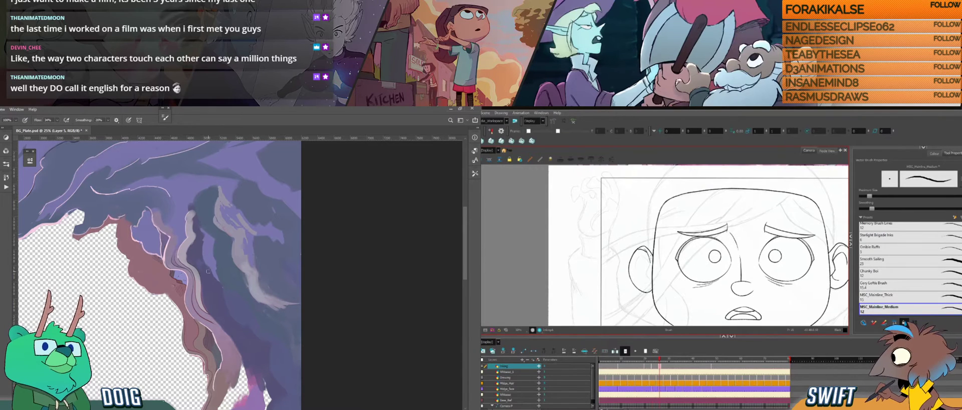
{"action": "key", "text": "f"}
{"action": "key", "text": "g"}
{"action": "key", "text": "f"}
{"action": "key", "text": "g"}
Ink the upper inner curve of the second ear, select it and return to the Brush tool.
{"action": "left_click_drag", "start_coordinate": [643, 249], "coordinate": [652, 263]}
{"action": "key", "text": "alt+s"}
{"action": "key", "text": "alt+b"}
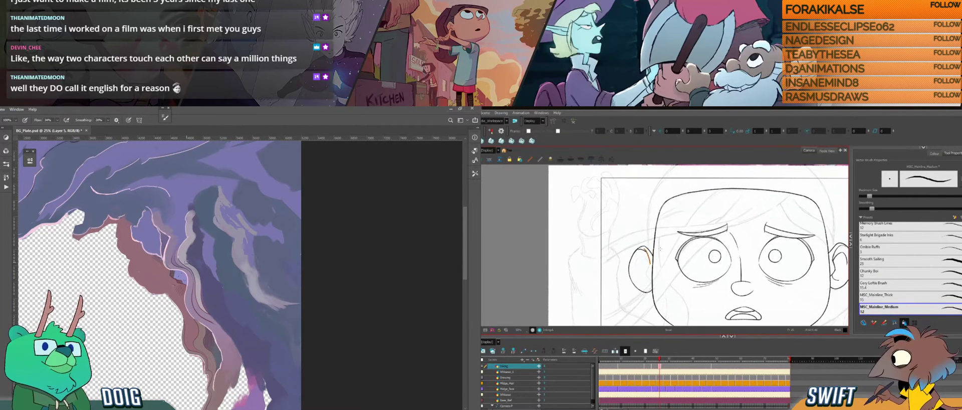
Flip repeatedly between the neighbouring drawings to examine how the second ear's inner curve lines up.
{"action": "key", "text": "f"}
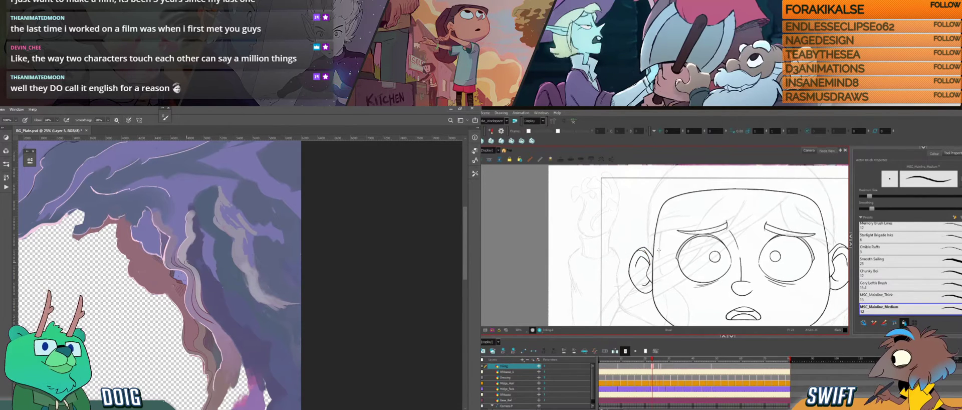
{"action": "key", "text": "g"}
{"action": "key", "text": "f"}
{"action": "key", "text": "g"}
{"action": "key", "text": "f"}
{"action": "key", "text": "g"}
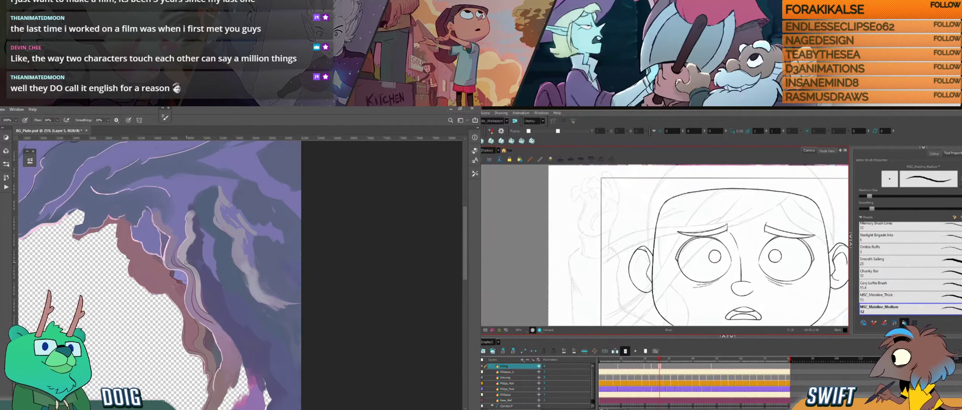
{"action": "key", "text": "f"}
{"action": "key", "text": "g"}
{"action": "key", "text": "f"}
{"action": "key", "text": "g"}
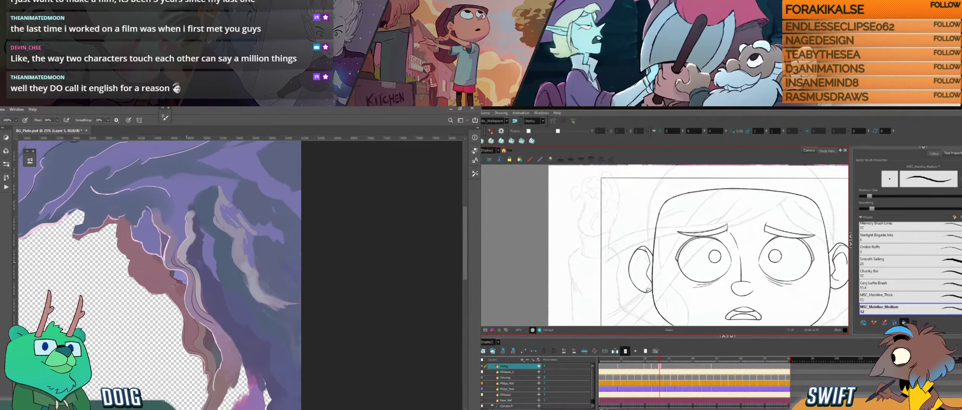
Rework the inner fold of the second ear against the neighbouring drawing, undoing the last three strokes.
{"action": "left_click", "coordinate": [656, 302]}
{"action": "mouse_move", "coordinate": [684, 288]}
{"action": "left_mouse_down"}
{"action": "mouse_move", "coordinate": [694, 280]}
{"action": "mouse_move", "coordinate": [699, 297]}
{"action": "left_mouse_up"}
{"action": "key", "text": "f"}
{"action": "key", "text": "g"}
{"action": "key", "text": "f"}
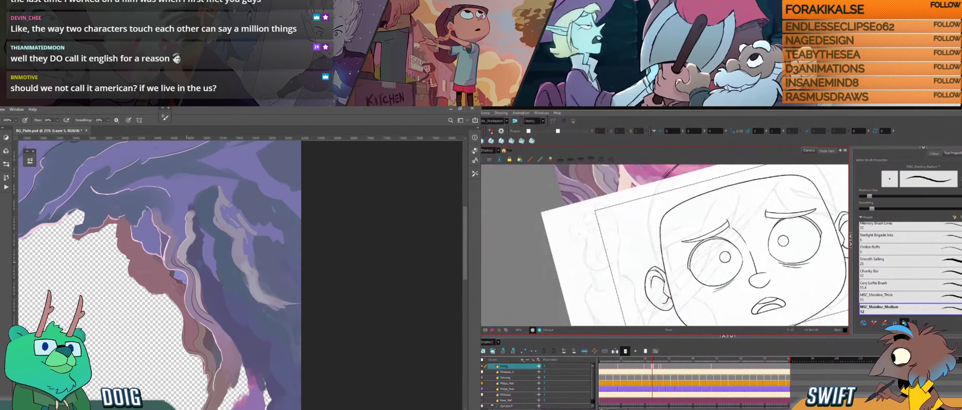
{"action": "key", "text": "g"}
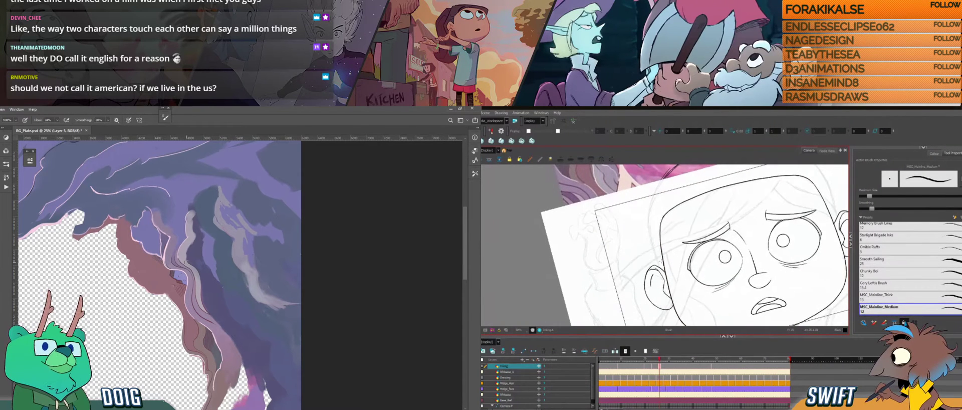
{"action": "key", "text": "f"}
{"action": "key", "text": "g"}
{"action": "mouse_move", "coordinate": [653, 273]}
{"action": "left_mouse_down"}
{"action": "mouse_move", "coordinate": [651, 287]}
{"action": "mouse_move", "coordinate": [653, 275]}
{"action": "mouse_move", "coordinate": [670, 281]}
{"action": "mouse_move", "coordinate": [656, 279]}
{"action": "mouse_move", "coordinate": [658, 291]}
{"action": "left_mouse_up"}
{"action": "key", "text": "ctrl+z"}
{"action": "key", "text": "ctrl+z"}
{"action": "key", "text": "ctrl+z"}
{"action": "key", "text": "ctrl+alt"}
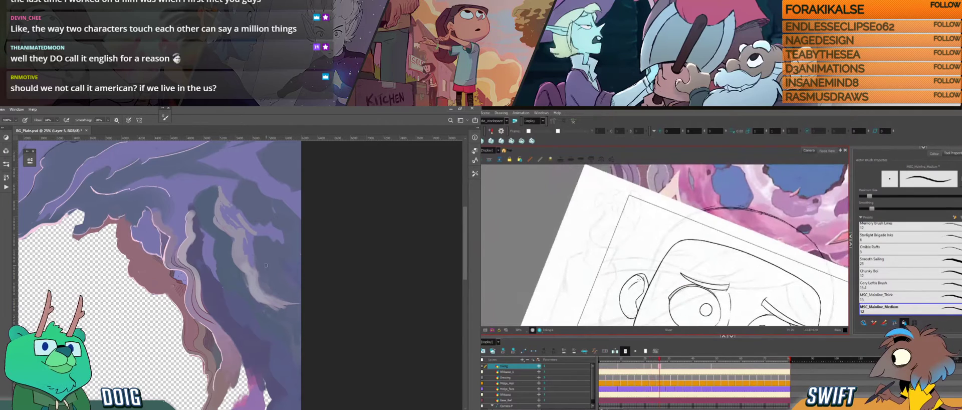
Sample colours from the blue-violet rock wall and touch up its edge beside the purple rock strand.
{"action": "key", "text": "alt"}
{"action": "left_click", "coordinate": [253, 279]}
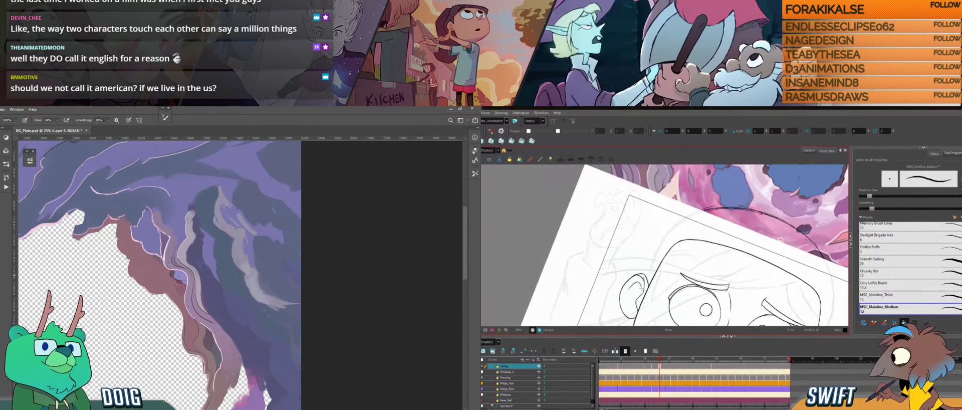
{"action": "key", "text": "space"}
{"action": "left_click_drag", "start_coordinate": [242, 285], "coordinate": [264, 252]}
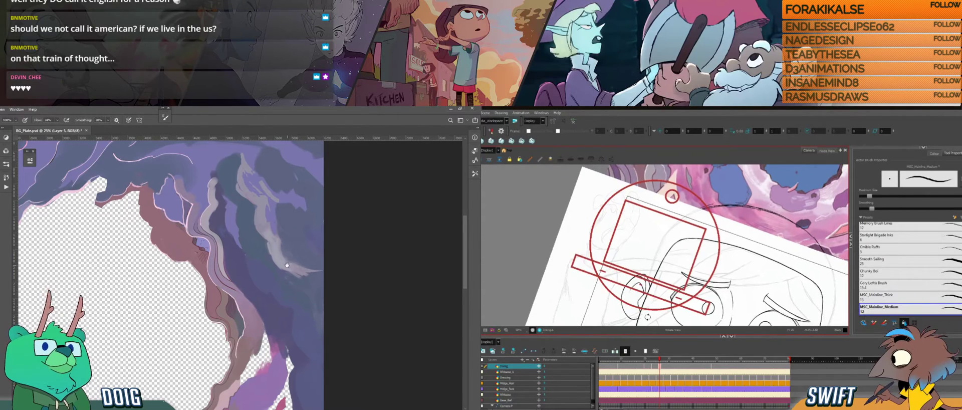
{"action": "key", "text": "space"}
{"action": "left_click_drag", "start_coordinate": [290, 263], "coordinate": [307, 243]}
{"action": "key", "text": "alt"}
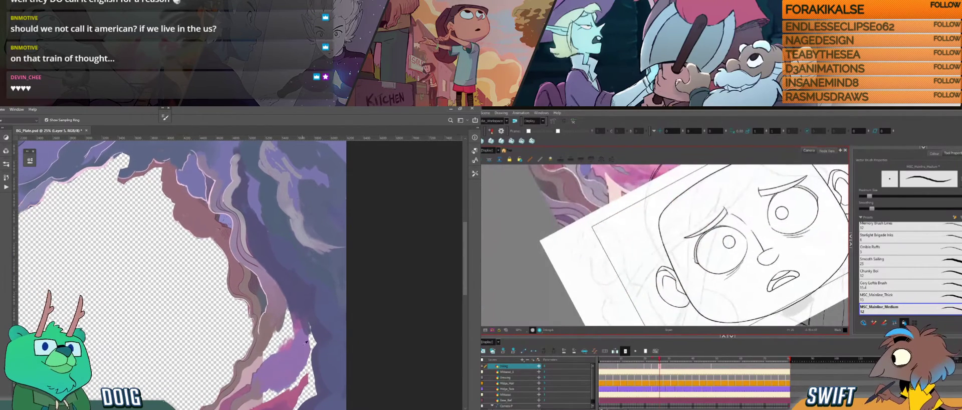
{"action": "left_click", "coordinate": [303, 318], "text": "alt"}
{"action": "left_click_drag", "start_coordinate": [310, 339], "coordinate": [313, 347]}
Try a small inner-fold stroke in the character's ear and undo it.
{"action": "left_click_drag", "start_coordinate": [678, 279], "coordinate": [677, 286]}
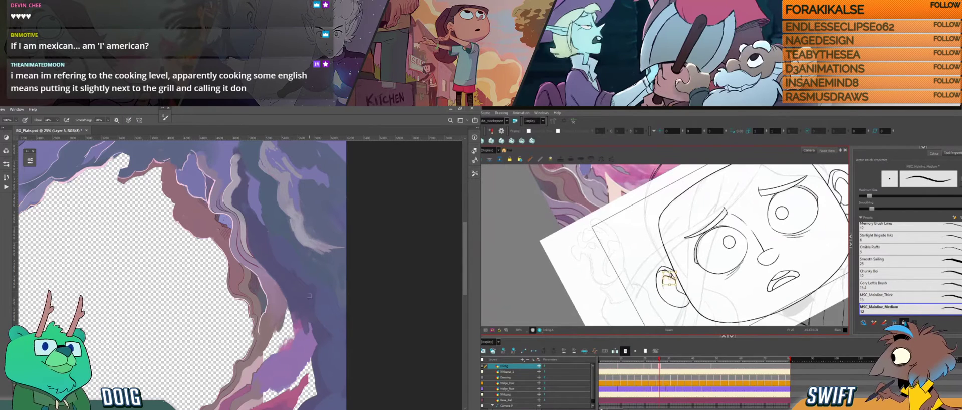
{"action": "left_click_drag", "start_coordinate": [306, 317], "coordinate": [298, 283]}
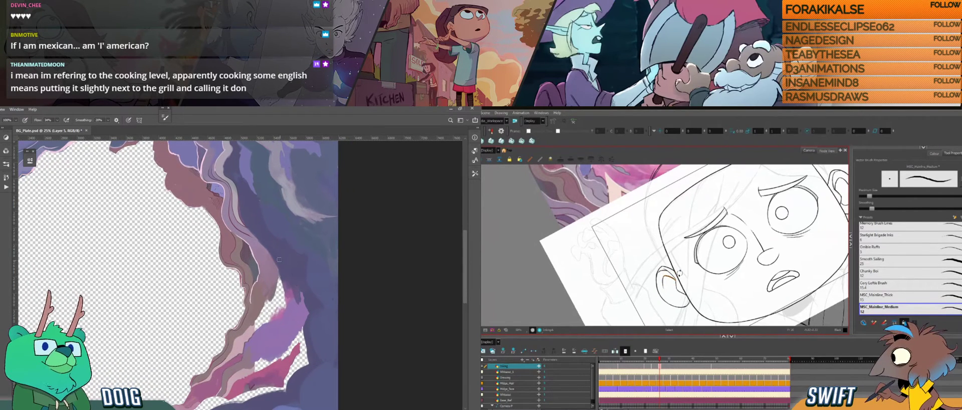
{"action": "key", "text": "ctrl+z"}
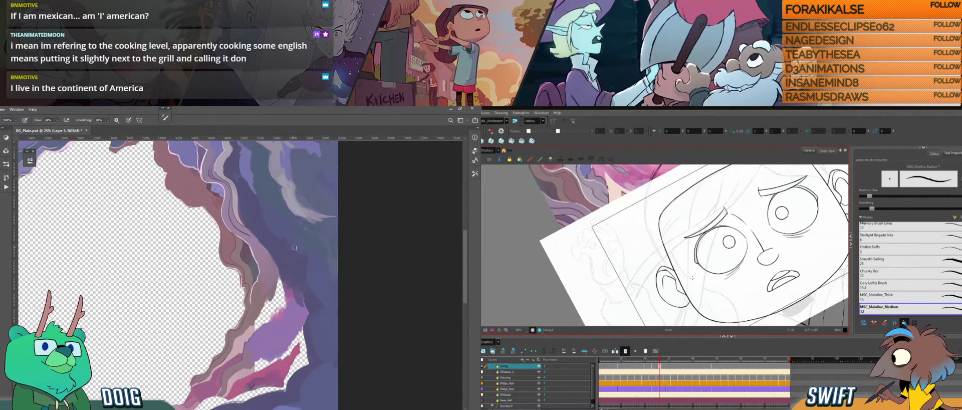
Lasso a patch on the edge of the purple rock strand, paint it with a sampled colour and deselect.
{"action": "left_click_drag", "start_coordinate": [301, 272], "coordinate": [273, 261]}
{"action": "left_click", "coordinate": [304, 263], "text": "alt"}
{"action": "key", "text": "alt"}
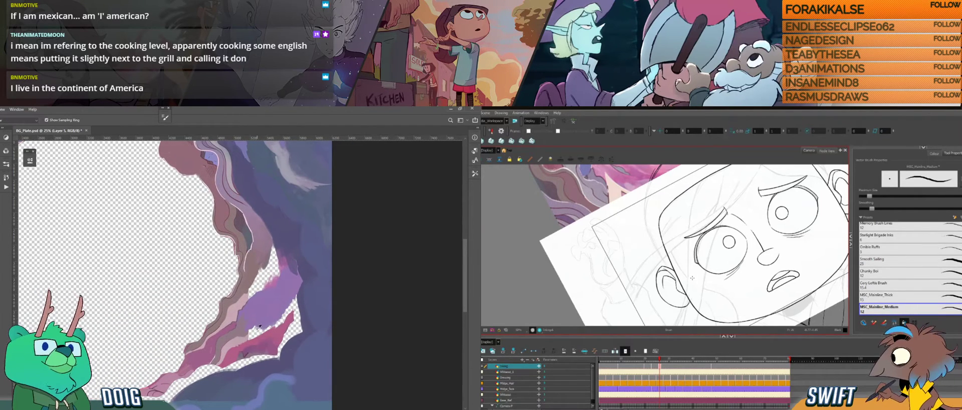
{"action": "left_click", "coordinate": [260, 311], "text": "alt"}
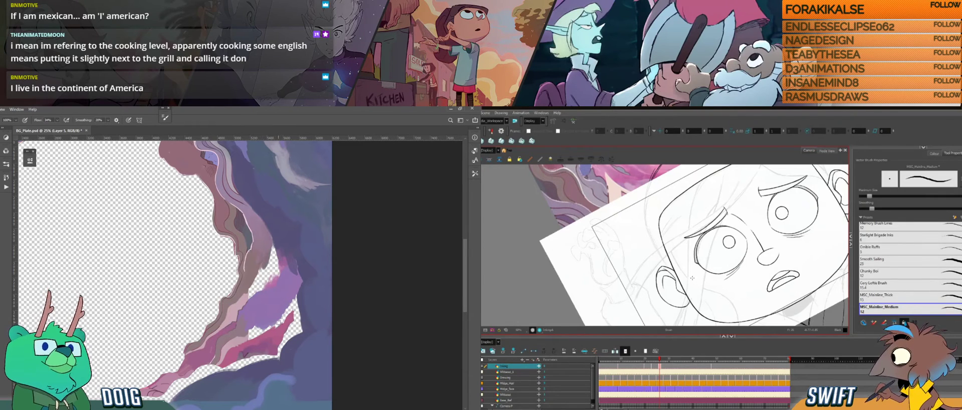
{"action": "key", "text": "l"}
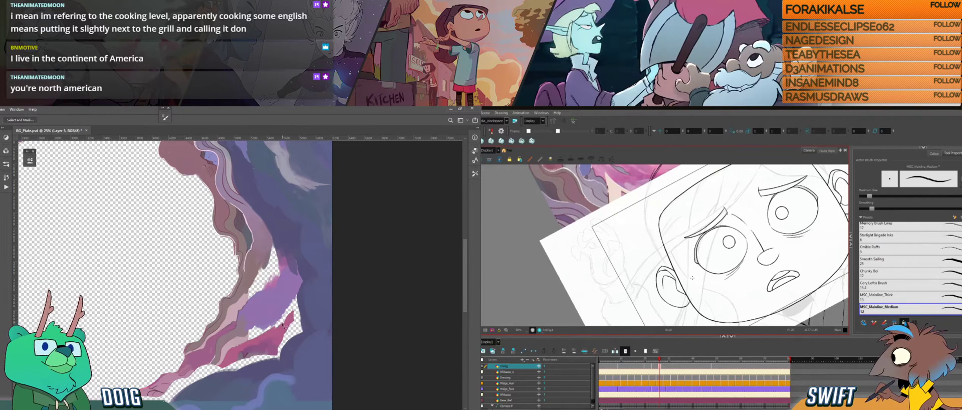
{"action": "mouse_move", "coordinate": [275, 331]}
{"action": "left_mouse_down"}
{"action": "mouse_move", "coordinate": [295, 313]}
{"action": "mouse_move", "coordinate": [293, 291]}
{"action": "mouse_move", "coordinate": [277, 324]}
{"action": "left_mouse_up"}
{"action": "key", "text": "i"}
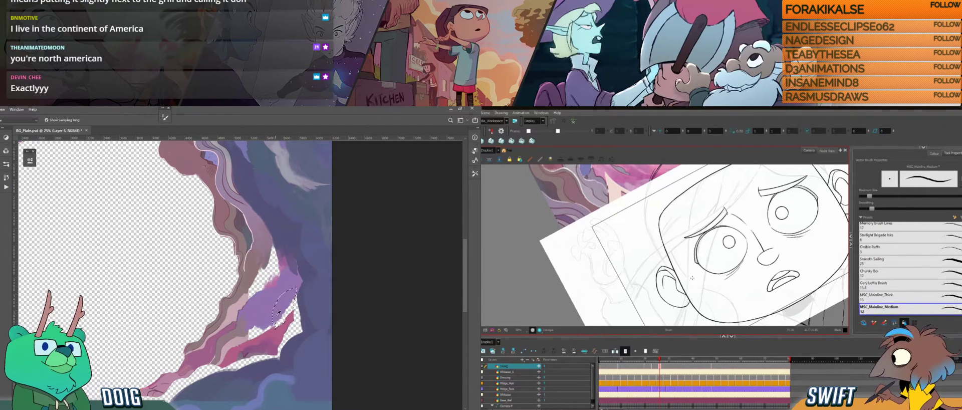
{"action": "key", "text": "b"}
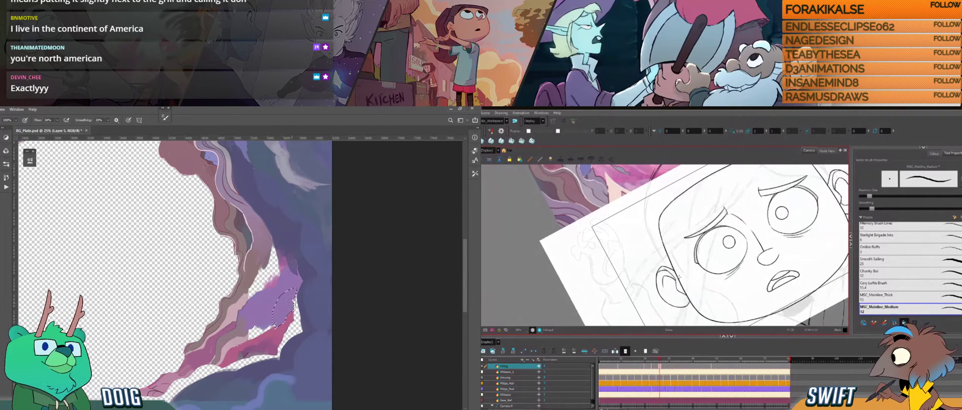
{"action": "key", "text": "ctrl+d"}
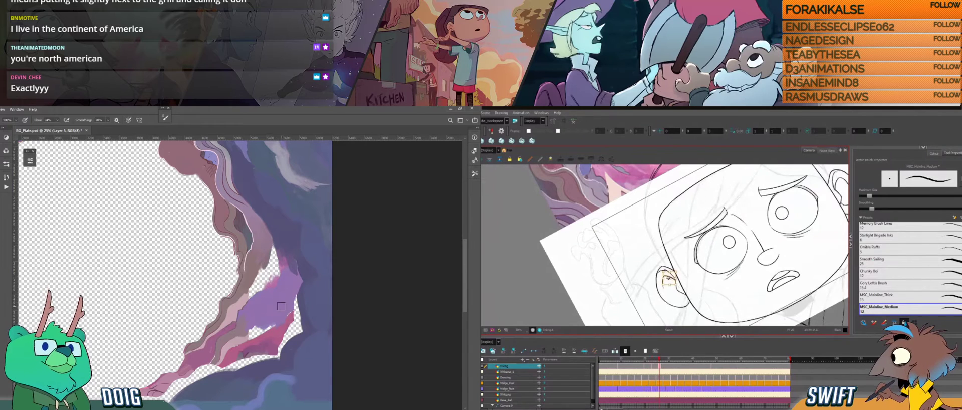
Lasso another patch toward the upper end of the purple strand and fill it in with a sampled brush colour.
{"action": "key", "text": "l"}
{"action": "left_click_drag", "start_coordinate": [280, 306], "coordinate": [260, 279]}
{"action": "key", "text": "i"}
{"action": "key", "text": "b"}
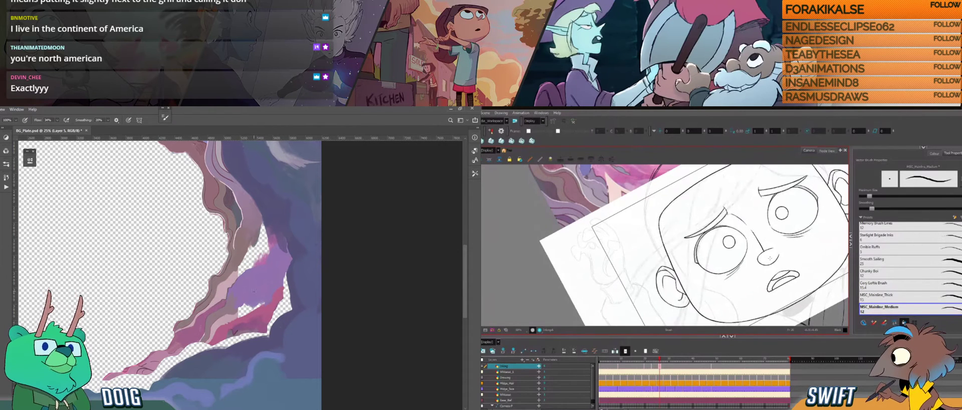
Ink the short neck line below the right half of the character's chin, checking it against the neighbouring drawings.
{"action": "mouse_move", "coordinate": [770, 258]}
{"action": "left_mouse_down"}
{"action": "mouse_move", "coordinate": [727, 266]}
{"action": "mouse_move", "coordinate": [745, 251]}
{"action": "mouse_move", "coordinate": [732, 242]}
{"action": "left_mouse_up"}
{"action": "left_click_drag", "start_coordinate": [758, 271], "coordinate": [754, 283]}
{"action": "mouse_move", "coordinate": [754, 282]}
{"action": "left_mouse_down"}
{"action": "mouse_move", "coordinate": [750, 297]}
{"action": "mouse_move", "coordinate": [740, 293]}
{"action": "left_mouse_up"}
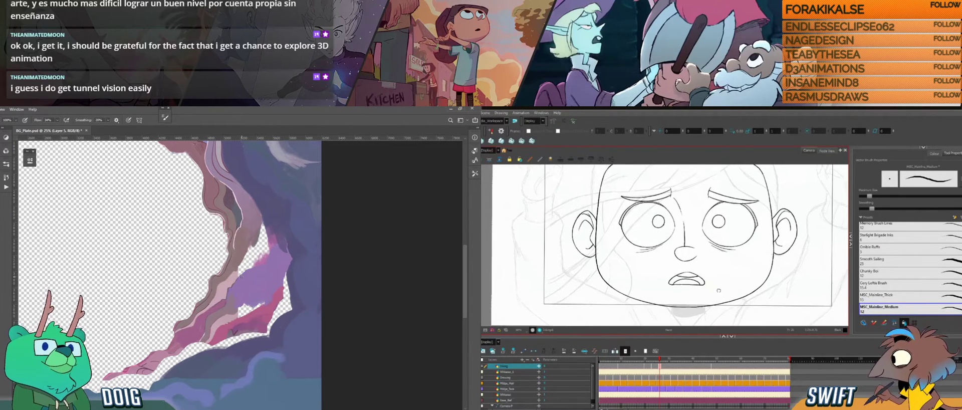
{"action": "left_click_drag", "start_coordinate": [726, 299], "coordinate": [715, 278]}
{"action": "key", "text": "g"}
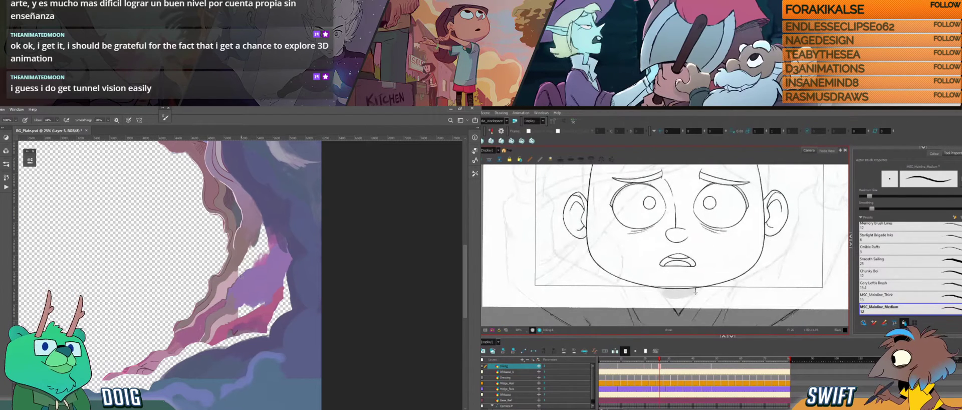
{"action": "key", "text": "f"}
{"action": "key", "text": "g"}
{"action": "key", "text": "f"}
{"action": "key", "text": "g"}
{"action": "key", "text": "f"}
{"action": "key", "text": "g"}
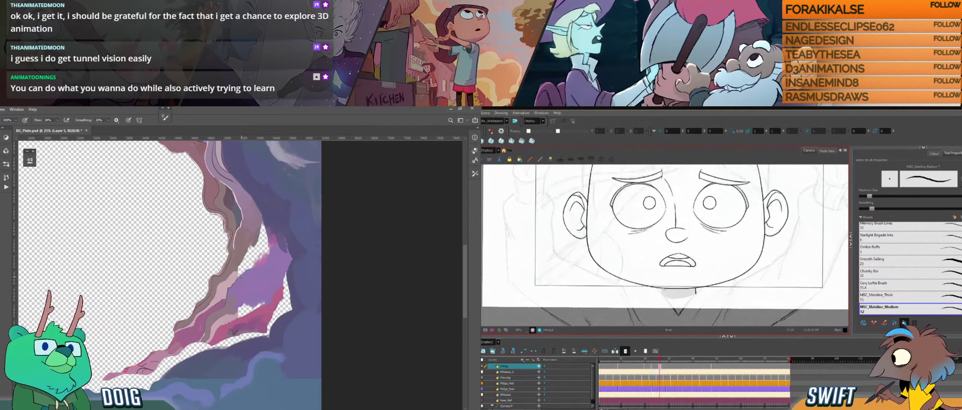
Ink the opposite neck line under the left half of the chin, flip to compare it, and redraw it slightly longer.
{"action": "left_click_drag", "start_coordinate": [663, 288], "coordinate": [663, 292]}
{"action": "key", "text": "f"}
{"action": "key", "text": "g"}
{"action": "key", "text": "f"}
{"action": "key", "text": "g"}
{"action": "key", "text": "ctrl+z"}
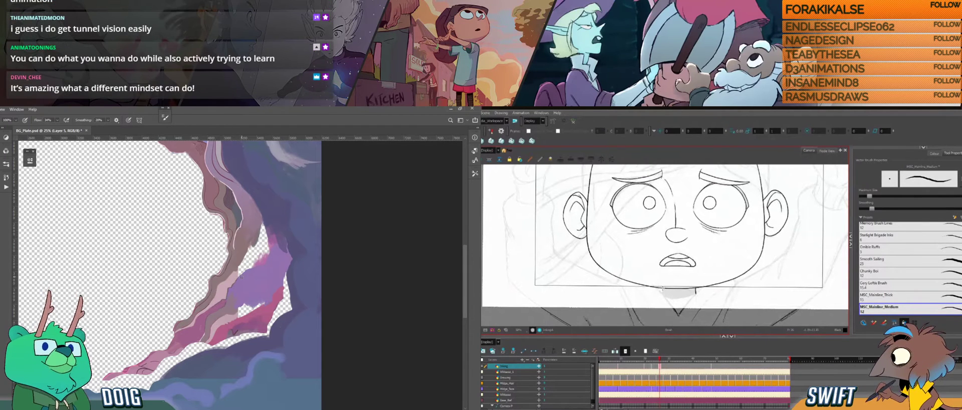
{"action": "left_click_drag", "start_coordinate": [662, 288], "coordinate": [663, 296]}
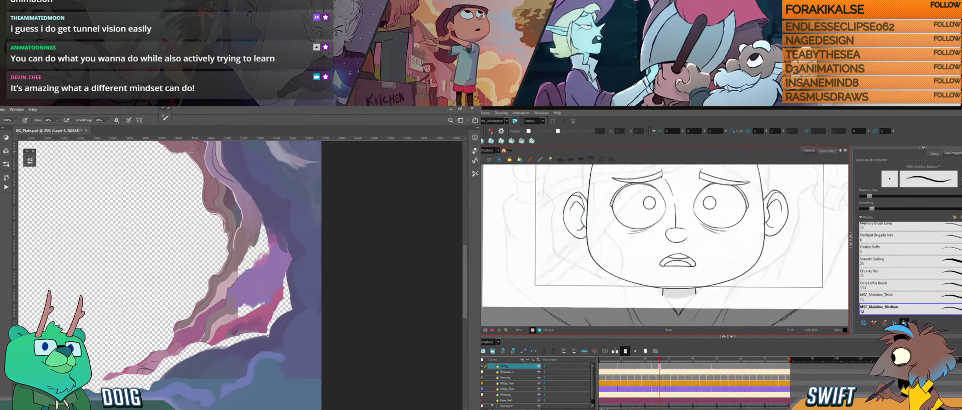
Go back to the earlier drawing and flip between neighbours to compare the placement of the neck lines.
{"action": "key", "text": "f"}
{"action": "key", "text": "f"}
{"action": "key", "text": "g"}
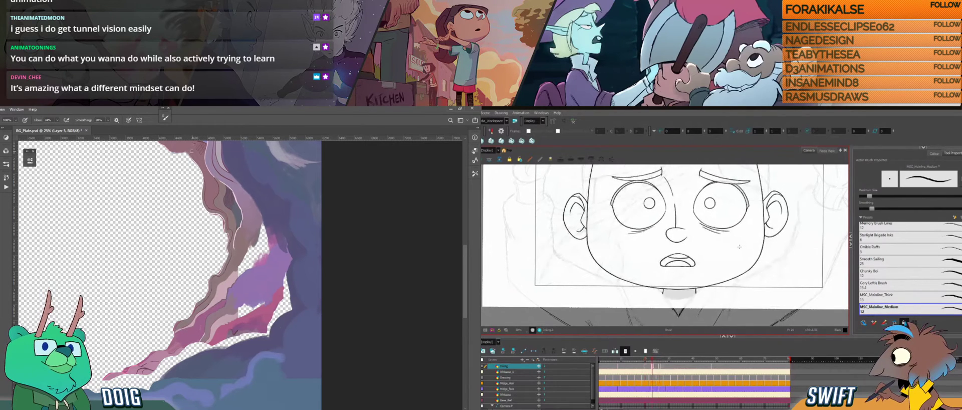
{"action": "key", "text": "f"}
{"action": "key", "text": "g"}
{"action": "key", "text": "f"}
{"action": "key", "text": "g"}
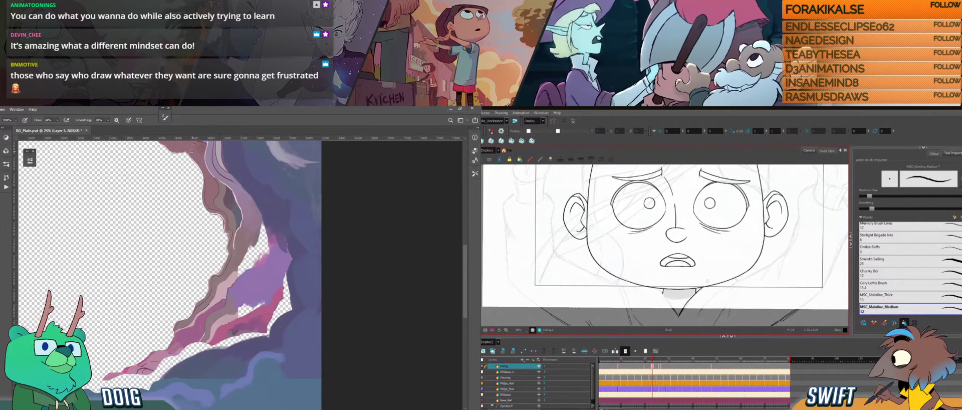
Undo the last stroke on the earlier drawing and ink a line from the collar's V-point up to the chin.
{"action": "key", "text": "f"}
{"action": "key", "text": "g"}
{"action": "key", "text": "ctrl+z"}
{"action": "left_click_drag", "start_coordinate": [680, 315], "coordinate": [703, 287]}
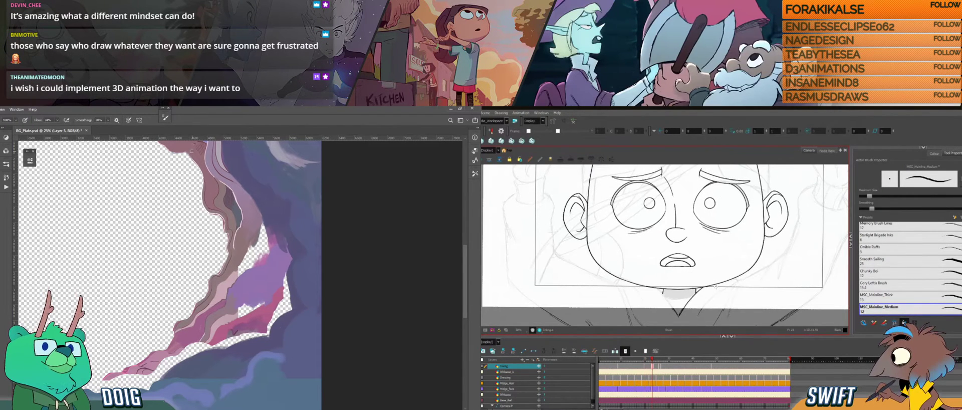
Ink the side of the neck from the jaw down to the collar point with the MSC_Mainline_Medium brush, redoing the stroke once.
{"action": "left_click_drag", "start_coordinate": [715, 287], "coordinate": [696, 306]}
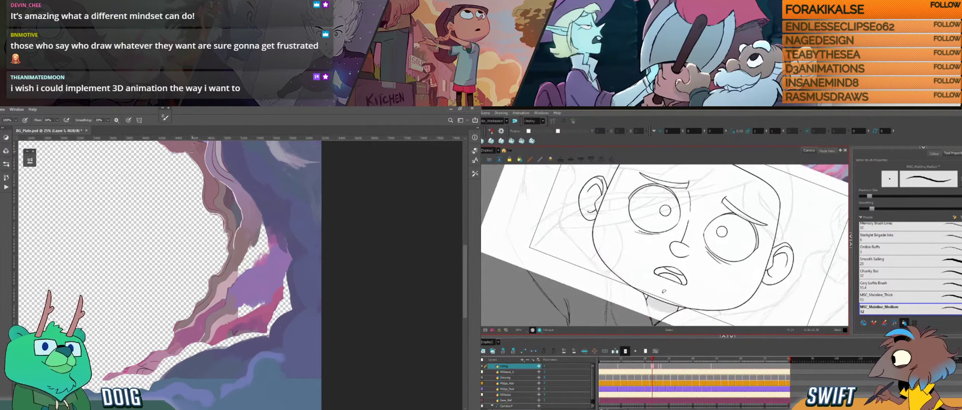
{"action": "mouse_move", "coordinate": [661, 296]}
{"action": "left_mouse_down"}
{"action": "mouse_move", "coordinate": [647, 310]}
{"action": "mouse_move", "coordinate": [656, 307]}
{"action": "left_mouse_up"}
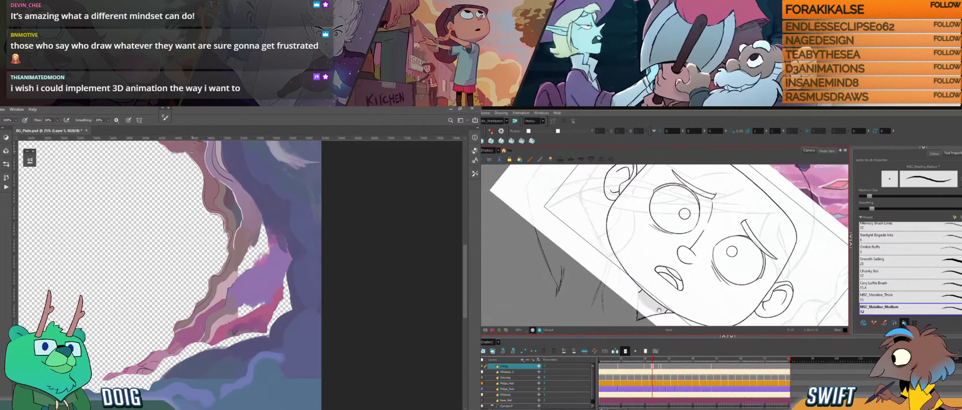
{"action": "left_click_drag", "start_coordinate": [658, 312], "coordinate": [666, 299]}
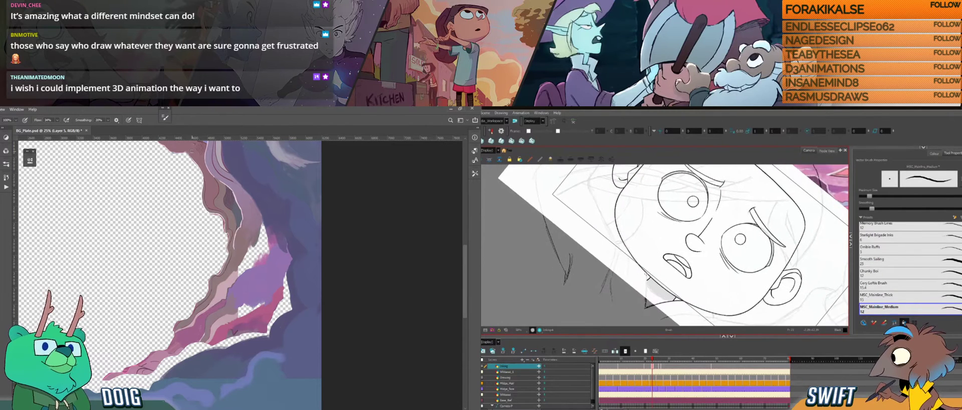
{"action": "left_click_drag", "start_coordinate": [646, 274], "coordinate": [644, 308]}
{"action": "key", "text": "ctrl+z"}
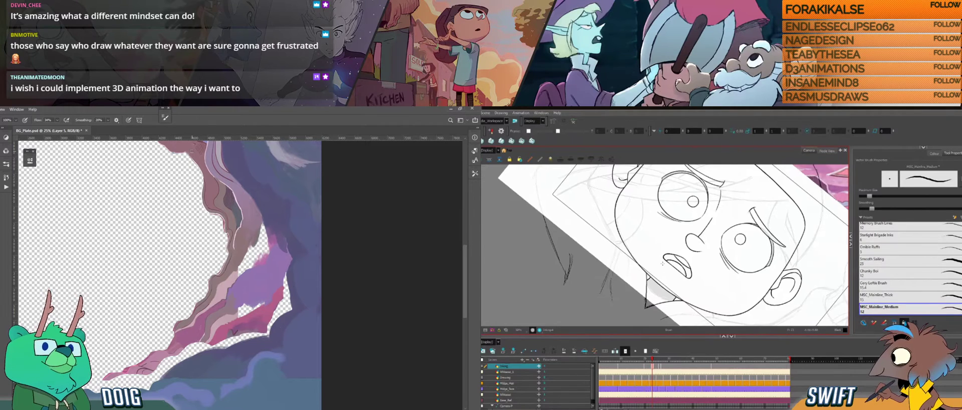
{"action": "key", "text": "ctrl+z"}
{"action": "left_click_drag", "start_coordinate": [648, 274], "coordinate": [644, 309]}
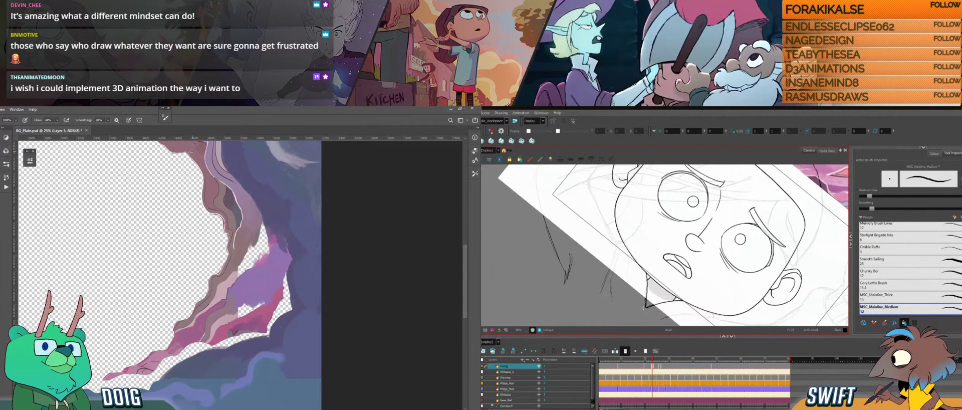
Adjust the upper end of the new neck line where it meets the jaw and compare it with the adjacent drawing.
{"action": "key", "text": "g"}
{"action": "key", "text": "f"}
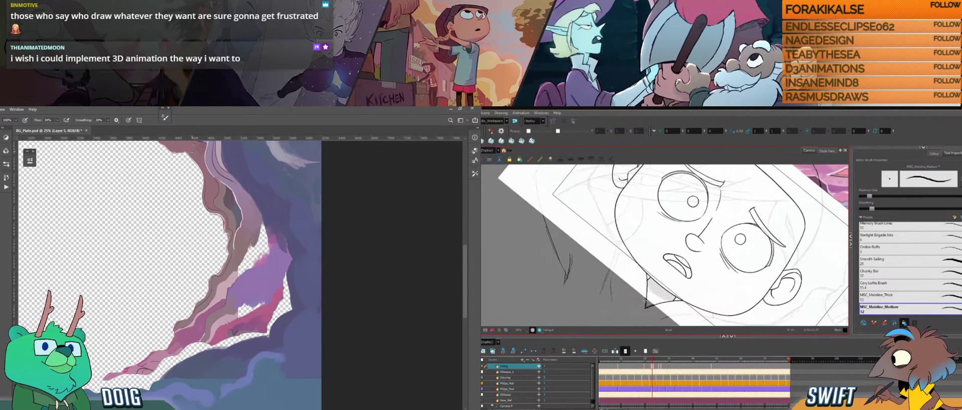
{"action": "key", "text": "f"}
{"action": "key", "text": "g"}
{"action": "left_click", "coordinate": [648, 284]}
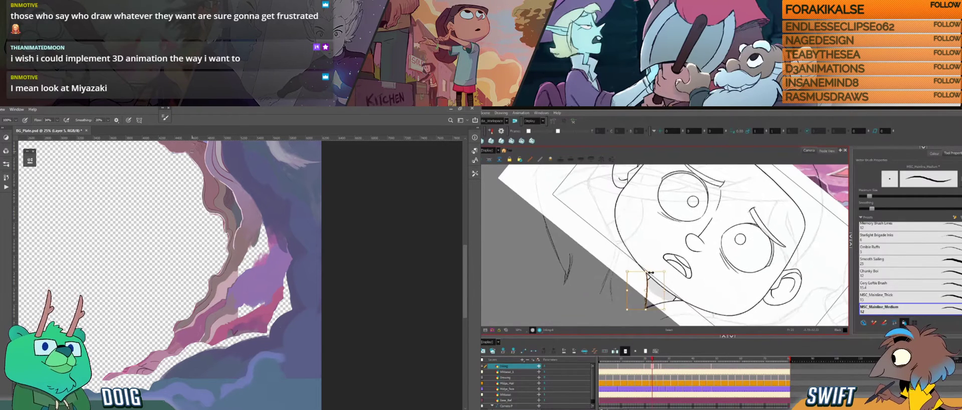
{"action": "left_click_drag", "start_coordinate": [651, 271], "coordinate": [652, 269]}
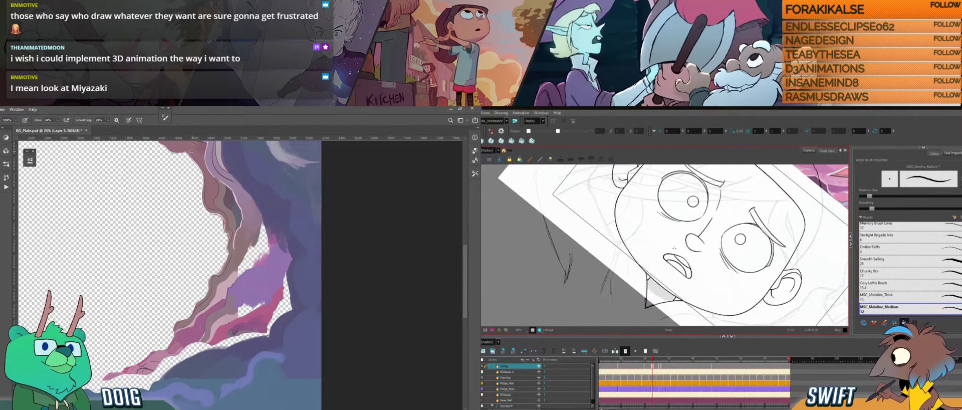
{"action": "mouse_move", "coordinate": [675, 252]}
{"action": "left_mouse_down"}
{"action": "mouse_move", "coordinate": [713, 307]}
{"action": "mouse_move", "coordinate": [726, 288]}
{"action": "mouse_move", "coordinate": [706, 279]}
{"action": "left_mouse_up"}
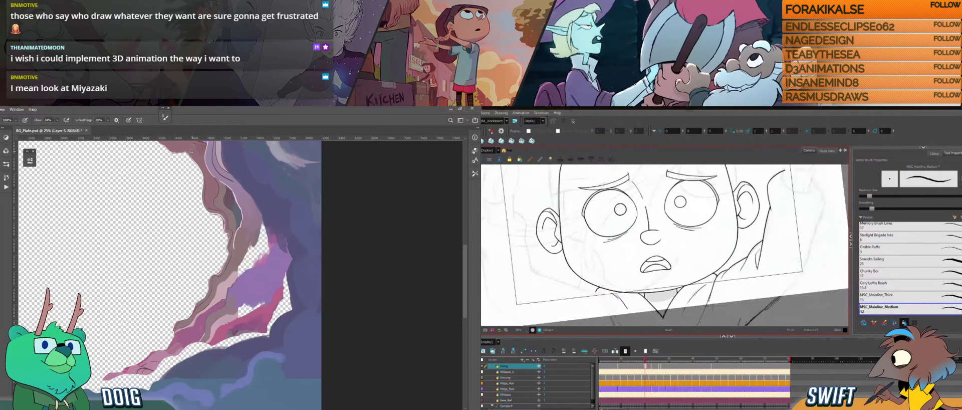
{"action": "key", "text": "f"}
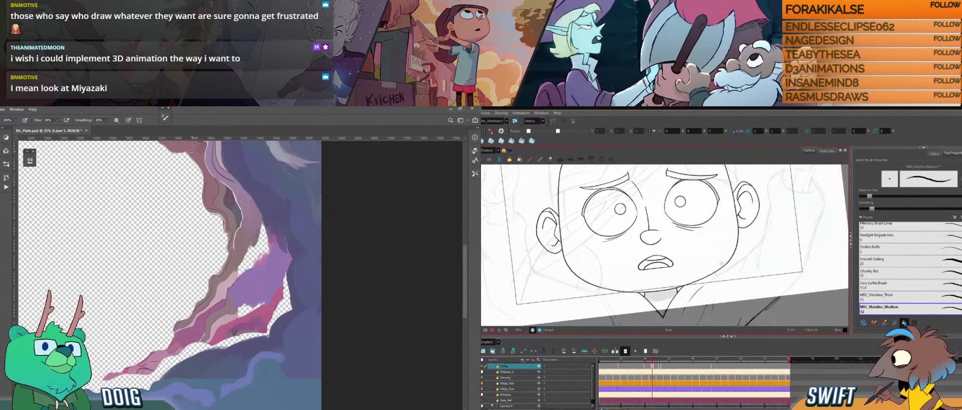
{"action": "key", "text": "f"}
{"action": "key", "text": "g"}
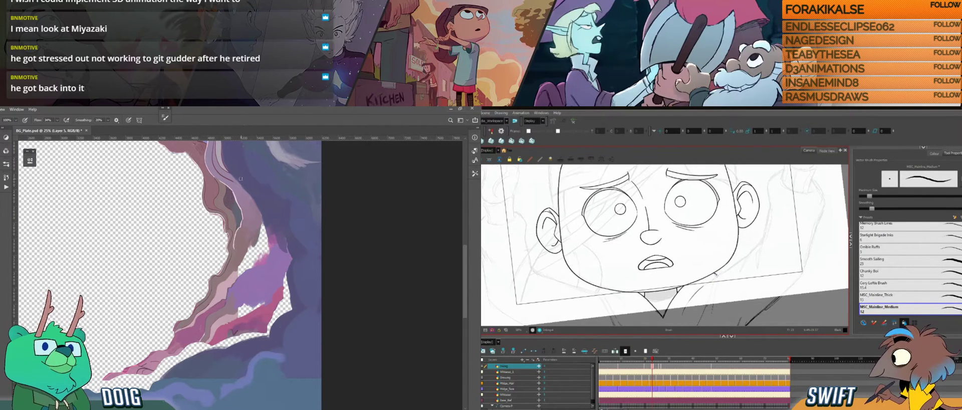
Switch to Photoshop and sample a rock colour for brushing the cave wall around the pale streaks.
{"action": "left_click_drag", "start_coordinate": [274, 211], "coordinate": [273, 264]}
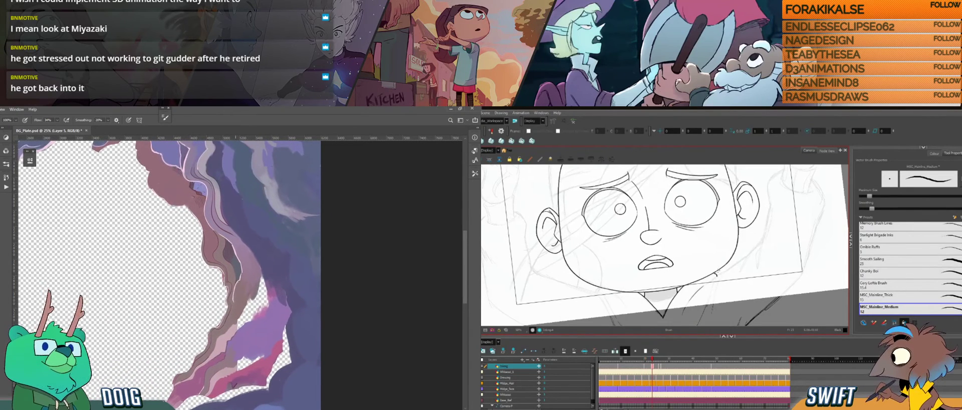
{"action": "key", "text": "i"}
{"action": "key", "text": "b"}
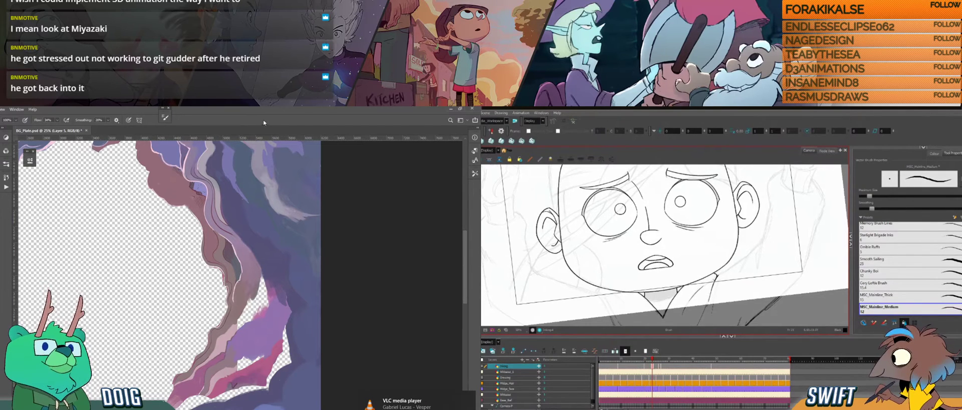
{"action": "left_click_drag", "start_coordinate": [249, 171], "coordinate": [264, 285]}
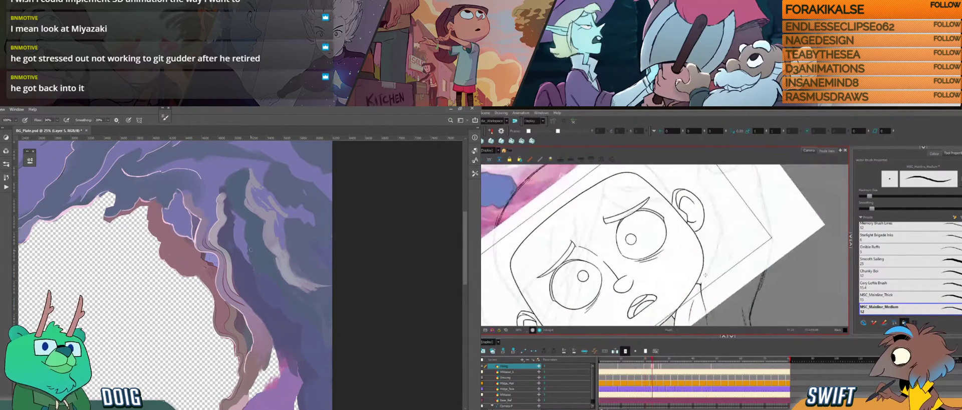
{"action": "left_click_drag", "start_coordinate": [227, 218], "coordinate": [236, 250]}
{"action": "left_click_drag", "start_coordinate": [219, 223], "coordinate": [240, 250]}
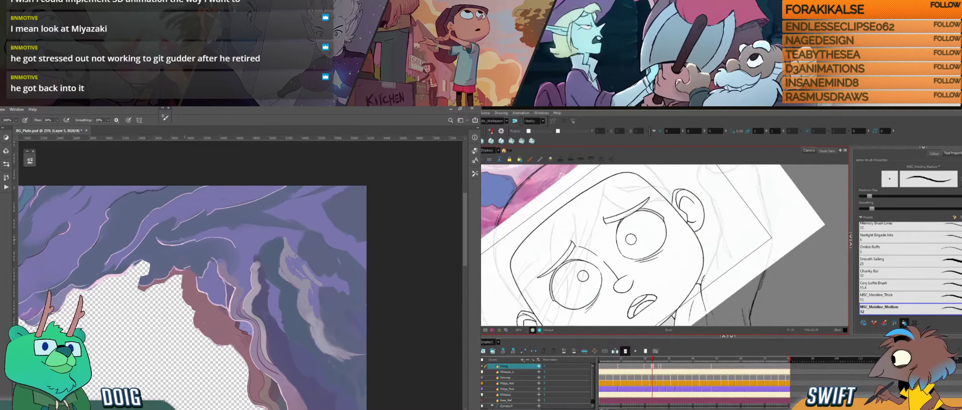
{"action": "left_click_drag", "start_coordinate": [233, 233], "coordinate": [230, 189]}
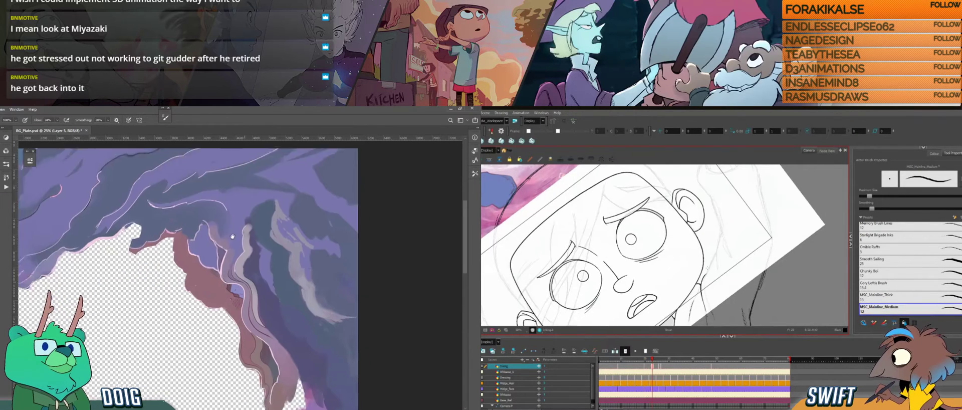
{"action": "mouse_move", "coordinate": [236, 240]}
{"action": "left_mouse_down"}
{"action": "mouse_move", "coordinate": [210, 208]}
{"action": "mouse_move", "coordinate": [210, 222]}
{"action": "left_mouse_up"}
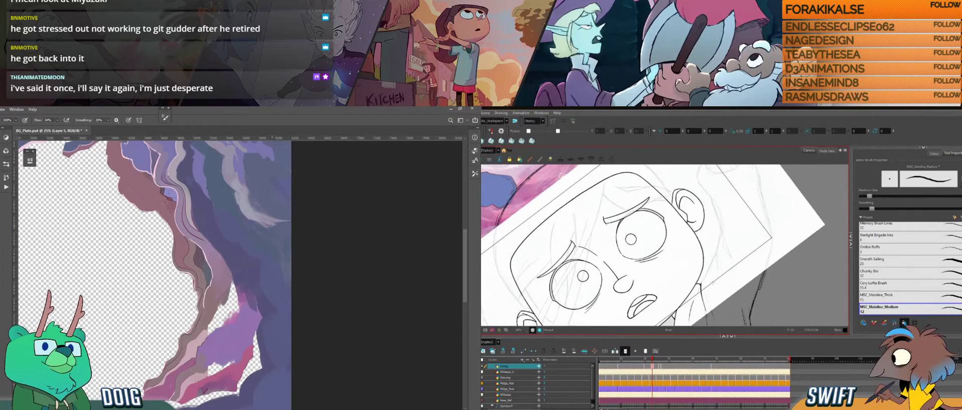
Sample purple and blue rock tones and paint the cave wall beside the pale grey streak.
{"action": "mouse_move", "coordinate": [270, 225]}
{"action": "left_mouse_down"}
{"action": "mouse_move", "coordinate": [281, 269]}
{"action": "mouse_move", "coordinate": [264, 266]}
{"action": "left_mouse_up"}
{"action": "left_click", "coordinate": [284, 262], "text": "alt"}
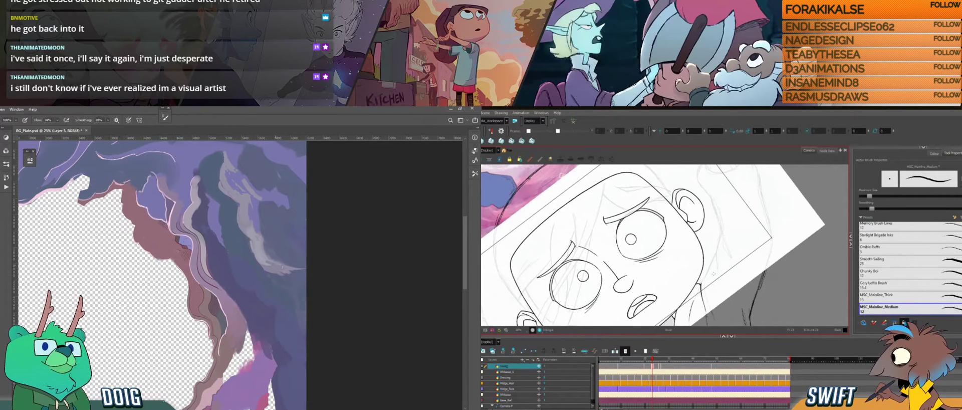
{"action": "mouse_move", "coordinate": [265, 212]}
{"action": "left_mouse_down"}
{"action": "mouse_move", "coordinate": [260, 252]}
{"action": "mouse_move", "coordinate": [246, 260]}
{"action": "left_mouse_up"}
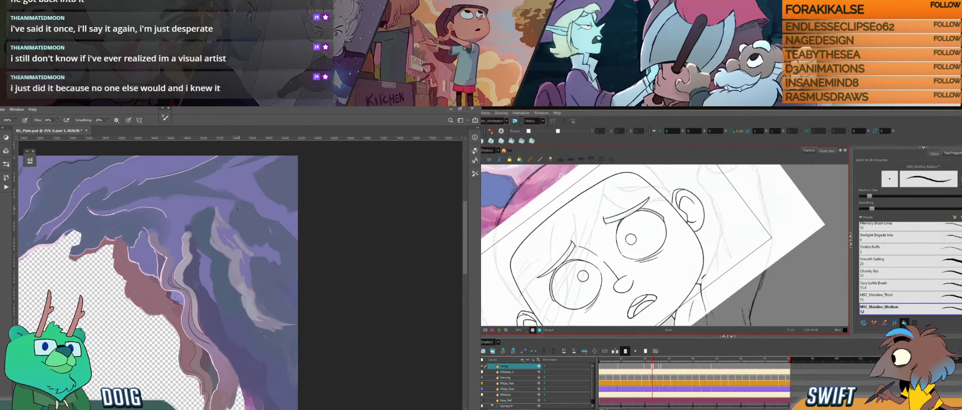
{"action": "left_click_drag", "start_coordinate": [244, 286], "coordinate": [228, 240]}
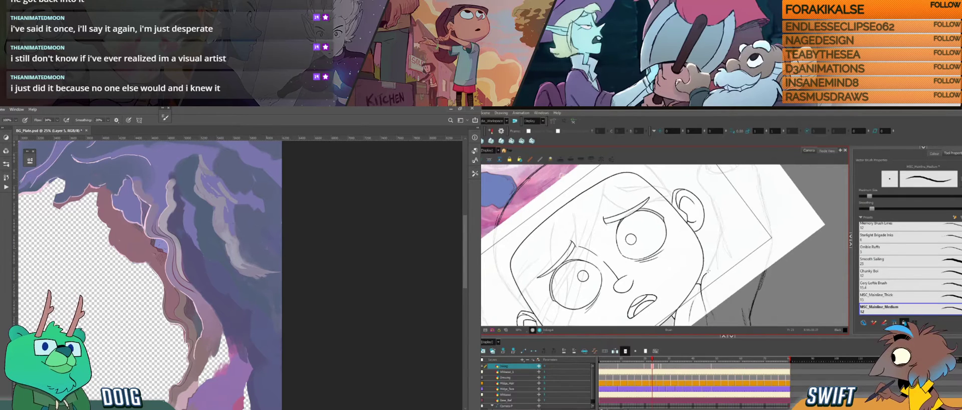
{"action": "key", "text": "alt"}
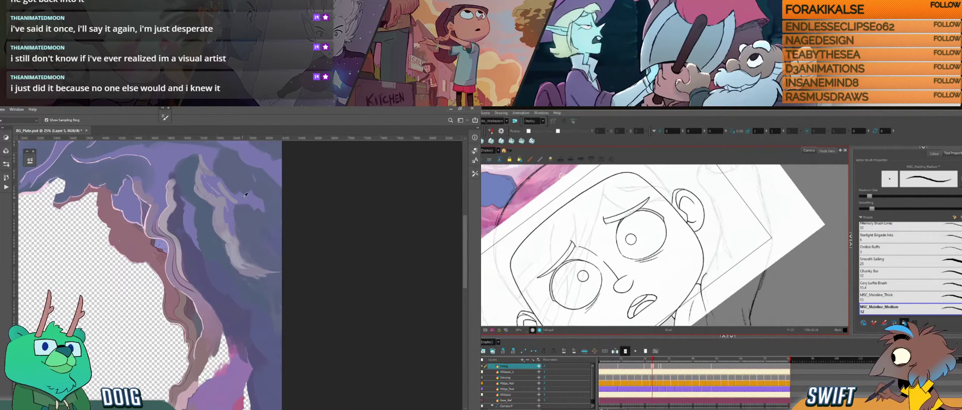
{"action": "left_click", "coordinate": [216, 293], "text": "alt"}
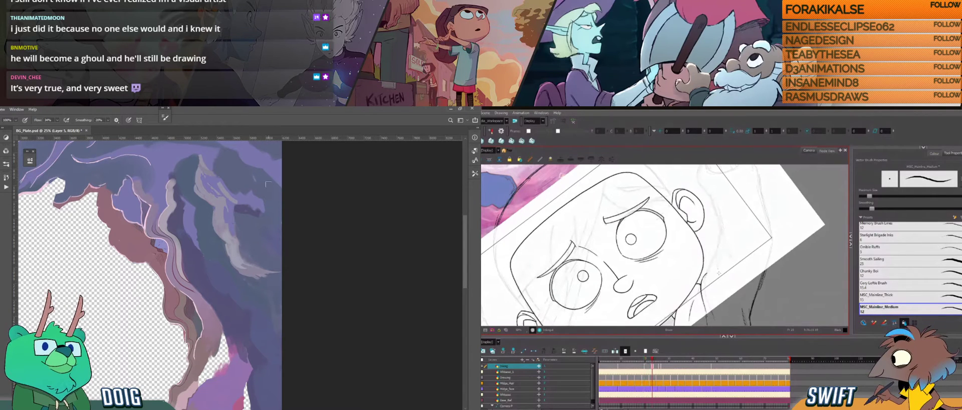
{"action": "key", "text": "i"}
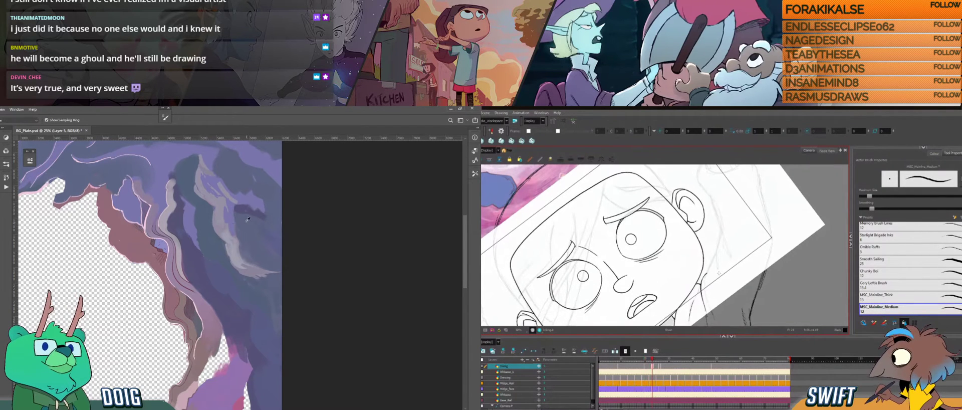
{"action": "left_click", "coordinate": [234, 184]}
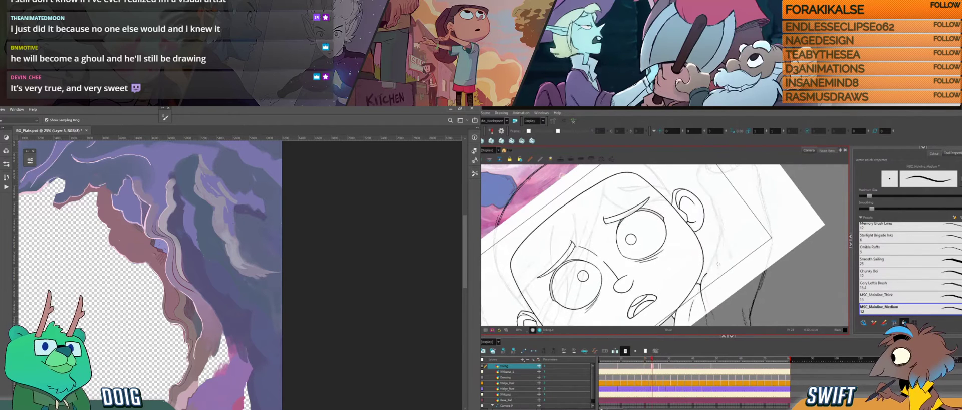
Switch back to Harmony and compare the neck and collar lines of the current drawing with the preceding drawing.
{"action": "left_click_drag", "start_coordinate": [738, 265], "coordinate": [715, 307]}
{"action": "mouse_move", "coordinate": [715, 306]}
{"action": "left_mouse_down"}
{"action": "mouse_move", "coordinate": [727, 270]}
{"action": "mouse_move", "coordinate": [718, 280]}
{"action": "left_mouse_up"}
{"action": "left_click", "coordinate": [255, 224]}
{"action": "key", "text": "f"}
{"action": "key", "text": "g"}
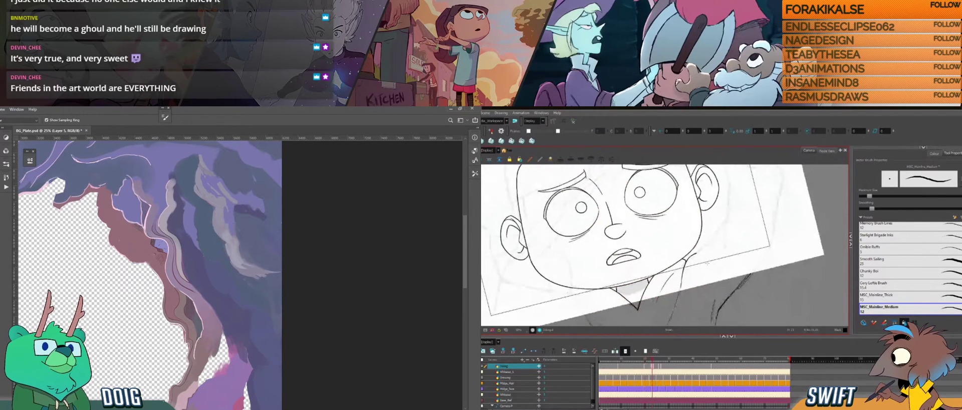
{"action": "key", "text": "f"}
{"action": "key", "text": "g"}
{"action": "key", "text": "f"}
{"action": "key", "text": "g"}
{"action": "key", "text": "f"}
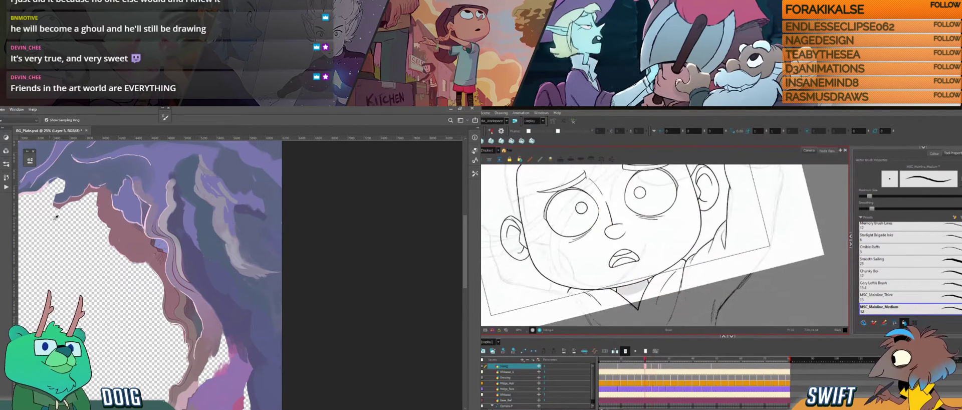
{"action": "key", "text": "g"}
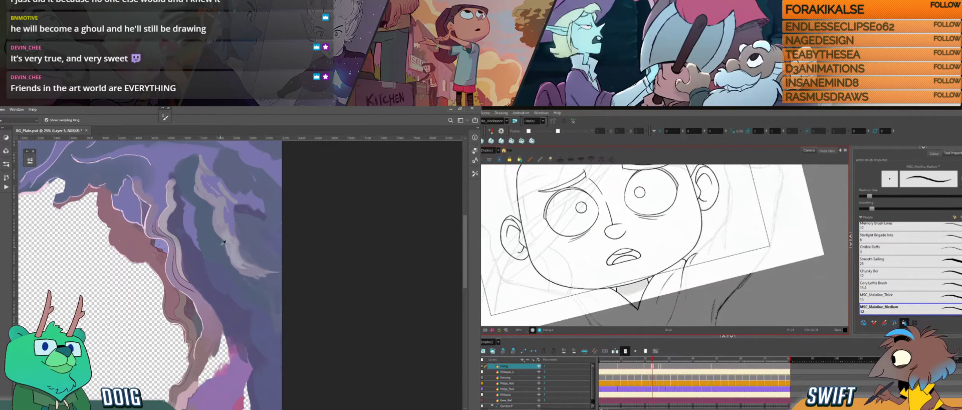
{"action": "key", "text": "f"}
{"action": "key", "text": "g"}
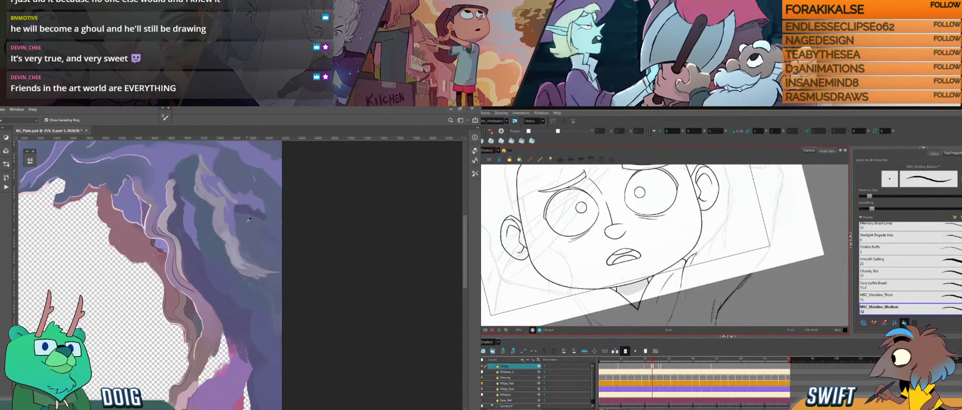
Undo the last change and adjust the tip of the short collar line beside the jaw.
{"action": "key", "text": "ctrl+z"}
{"action": "key", "text": "f"}
{"action": "key", "text": "g"}
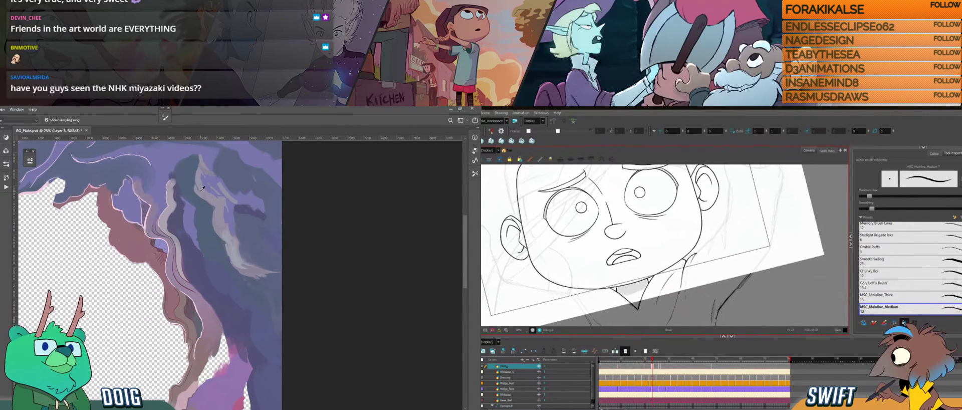
{"action": "left_click", "coordinate": [692, 255]}
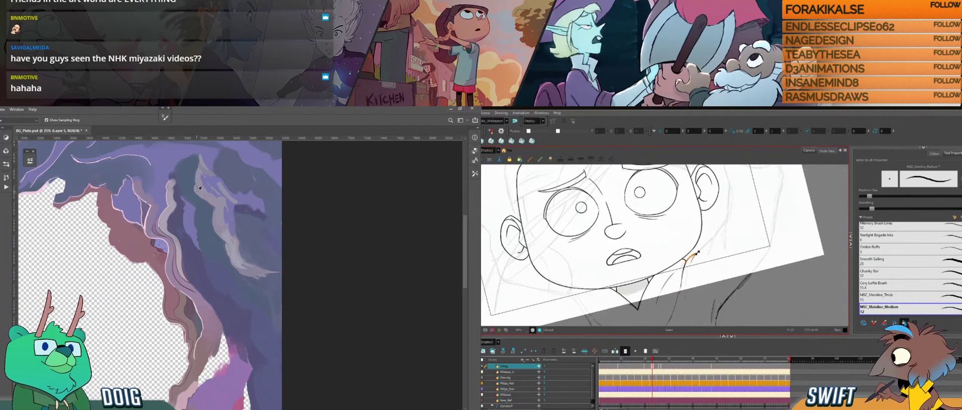
{"action": "left_click_drag", "start_coordinate": [697, 253], "coordinate": [698, 253]}
Refine the short collar line beside the jaw to match the preceding drawing, and return to the brush.
{"action": "key", "text": "f"}
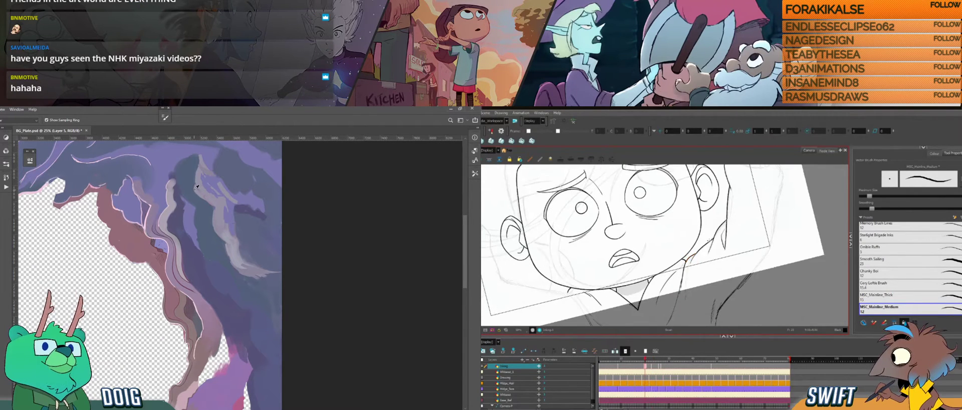
{"action": "key", "text": "g"}
{"action": "key", "text": "f"}
{"action": "key", "text": "g"}
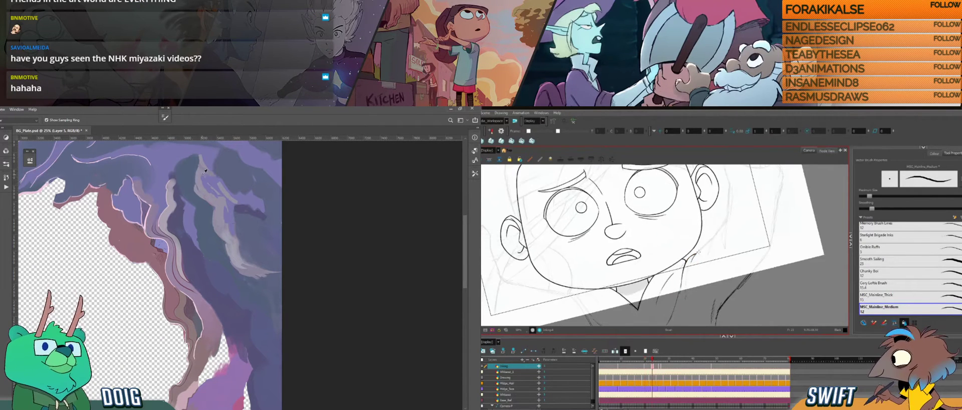
{"action": "left_click", "coordinate": [695, 259]}
{"action": "left_click_drag", "start_coordinate": [694, 263], "coordinate": [698, 261]}
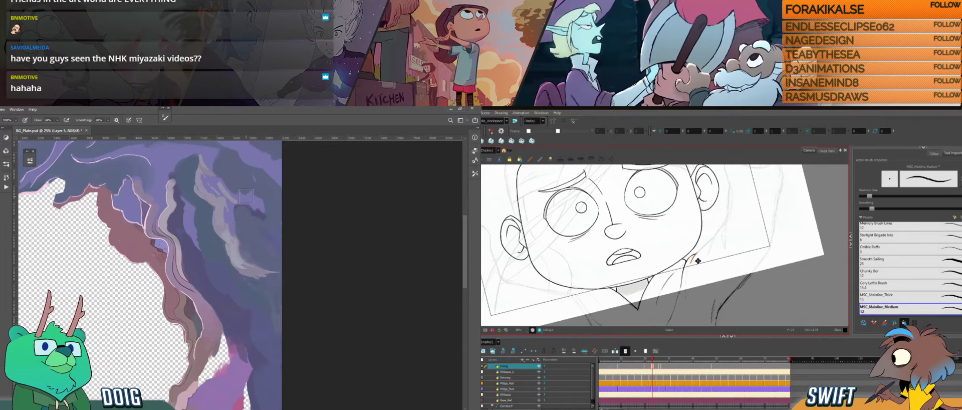
{"action": "key", "text": "alt+b"}
{"action": "key", "text": "f"}
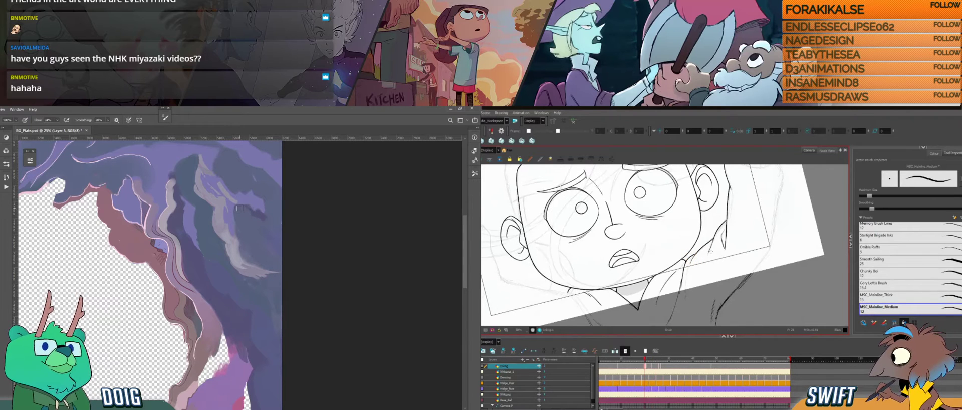
{"action": "left_click_drag", "start_coordinate": [707, 240], "coordinate": [688, 264]}
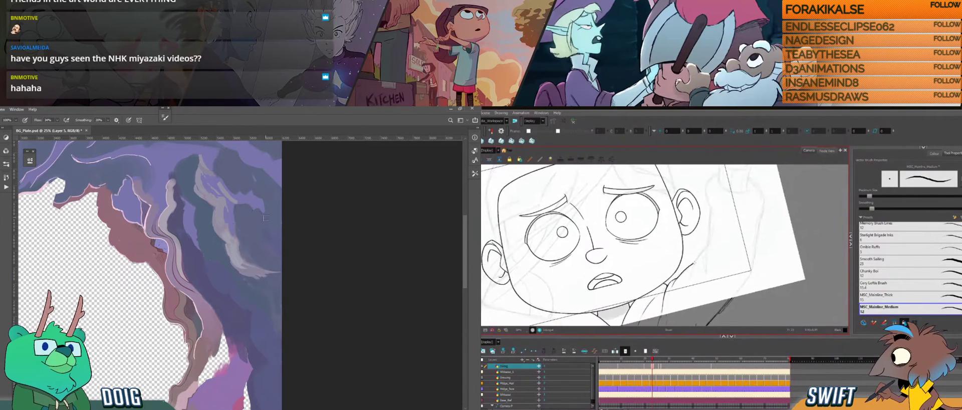
Undo the last stroke and redraw the short line beside the jaw in Harmony.
{"action": "key", "text": "g"}
{"action": "key", "text": "ctrl+z"}
{"action": "left_click_drag", "start_coordinate": [677, 279], "coordinate": [694, 263]}
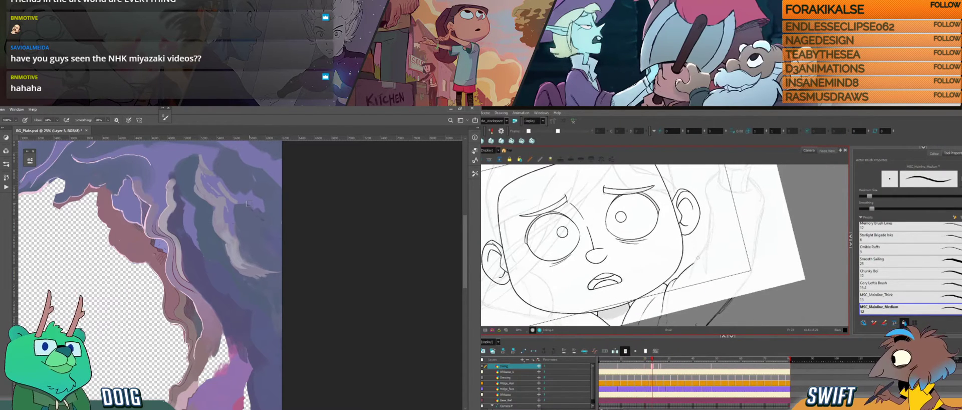
{"action": "key", "text": "ctrl"}
{"action": "key", "text": "ctrl"}
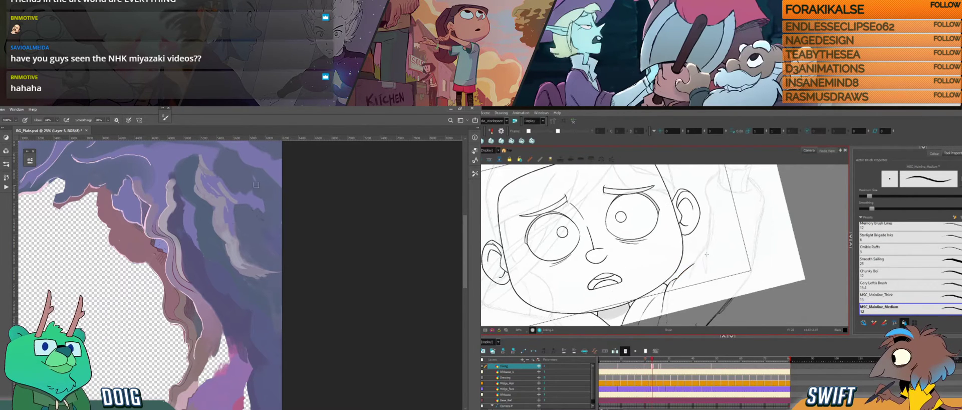
Switch to Photoshop and sample a muted purple-blue tone from the cave wall beside the pale grey streak.
{"action": "key", "text": "i"}
{"action": "key", "text": "space"}
{"action": "left_click_drag", "start_coordinate": [687, 284], "coordinate": [774, 233]}
{"action": "left_click", "coordinate": [263, 206], "text": "alt"}
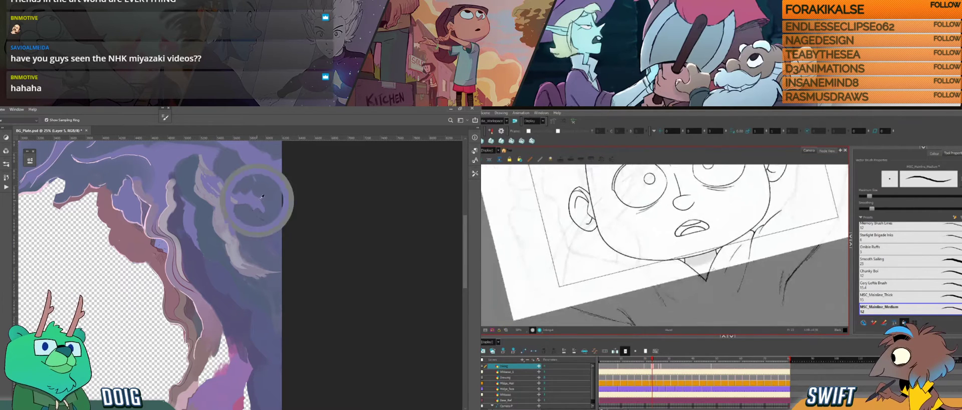
{"action": "mouse_move", "coordinate": [720, 281]}
{"action": "left_mouse_down"}
{"action": "mouse_move", "coordinate": [679, 289]}
{"action": "mouse_move", "coordinate": [681, 307]}
{"action": "left_mouse_up"}
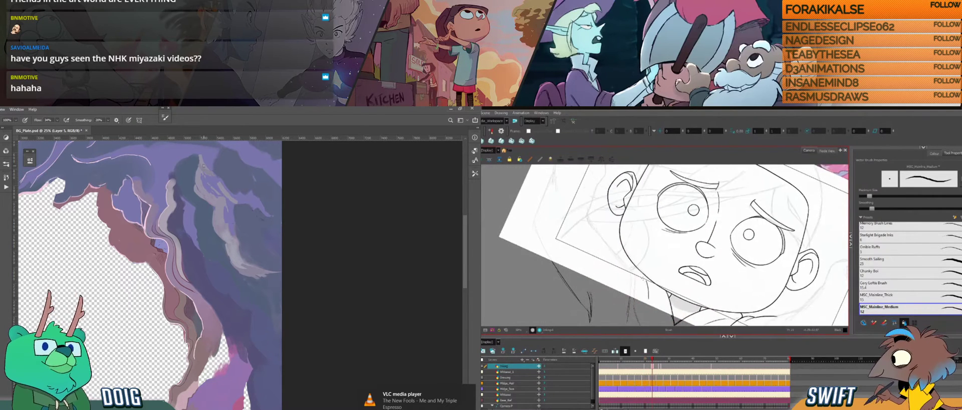
Switch back to Harmony and compare the short line beside the jaw across the current and neighbouring drawings.
{"action": "key", "text": "comma"}
{"action": "key", "text": "comma"}
{"action": "key", "text": "comma"}
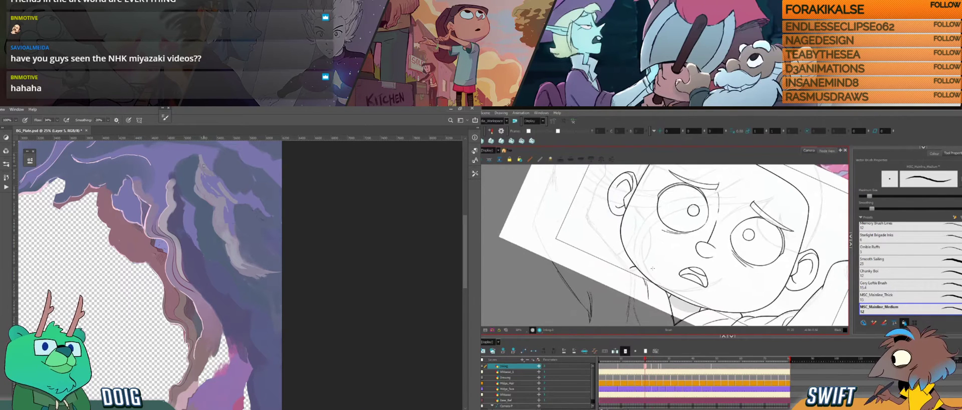
{"action": "key", "text": "g"}
{"action": "key", "text": "alt+s"}
{"action": "left_click", "coordinate": [649, 287]}
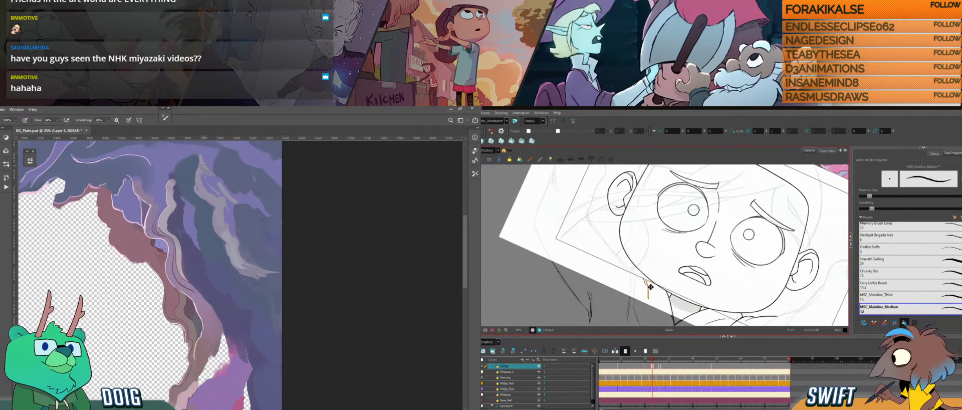
{"action": "key", "text": "alt+b"}
{"action": "key", "text": "f"}
{"action": "key", "text": "g"}
{"action": "key", "text": "f"}
{"action": "key", "text": "g"}
Select the short line beside the jaw, slightly adjust its shape, and return to the brush.
{"action": "key", "text": "alt+s"}
{"action": "left_click", "coordinate": [647, 288]}
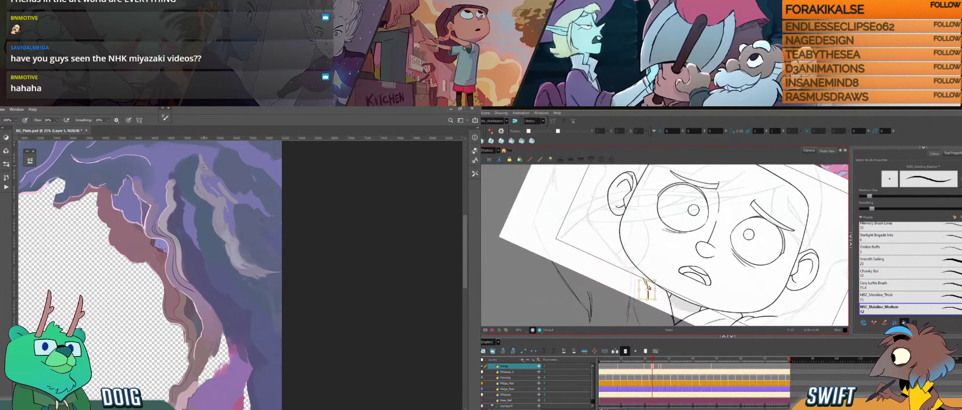
{"action": "left_click_drag", "start_coordinate": [659, 303], "coordinate": [660, 303]}
{"action": "key", "text": "alt+b"}
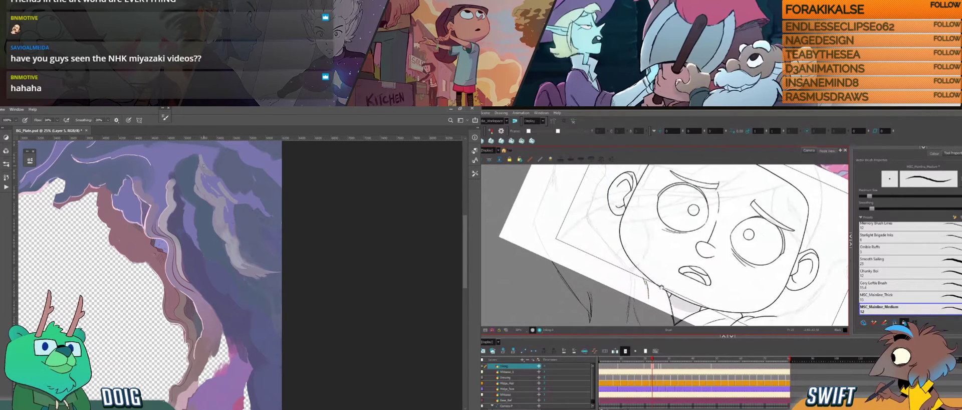
Undo the last stroke and delete the small stray line segment under the jaw.
{"action": "mouse_move", "coordinate": [664, 274]}
{"action": "left_mouse_down"}
{"action": "mouse_move", "coordinate": [650, 280]}
{"action": "mouse_move", "coordinate": [647, 252]}
{"action": "left_mouse_up"}
{"action": "key", "text": "g"}
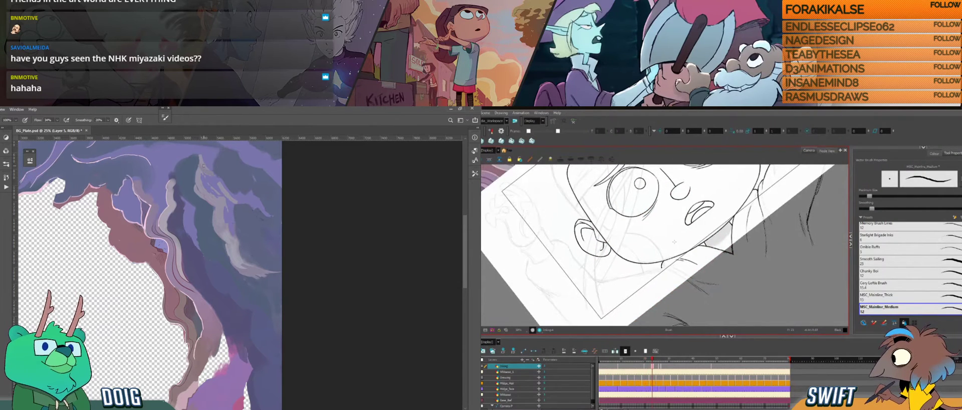
{"action": "key", "text": "ctrl+z"}
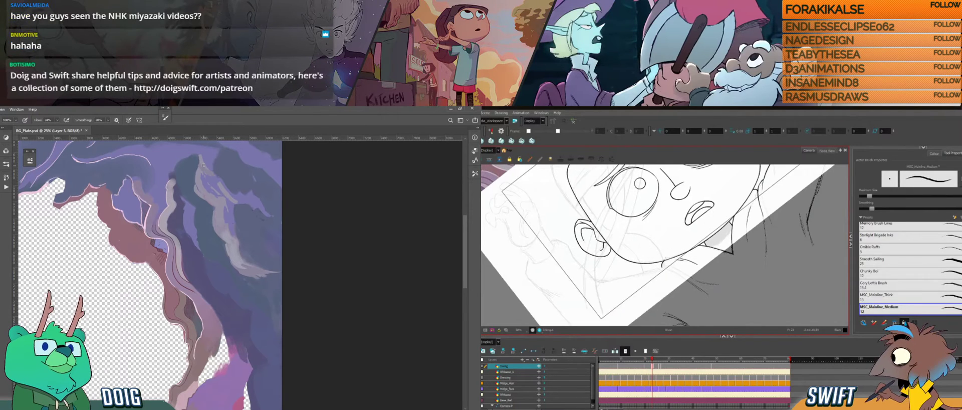
{"action": "left_click", "coordinate": [662, 264], "text": "ctrl"}
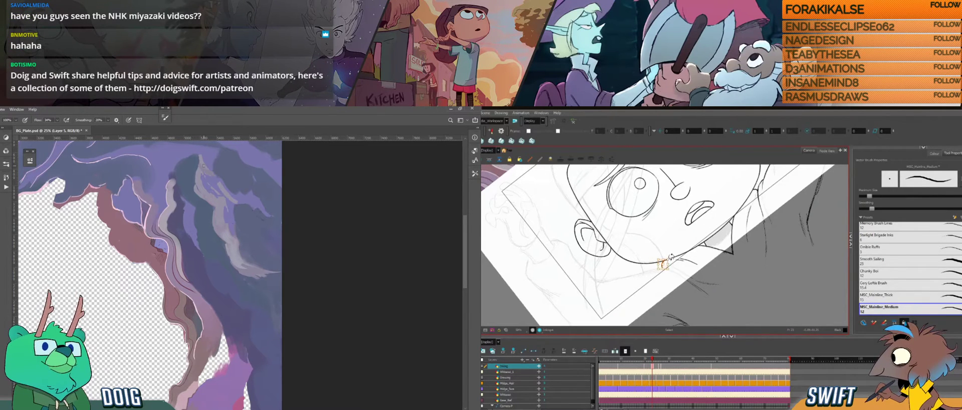
{"action": "key", "text": "Delete"}
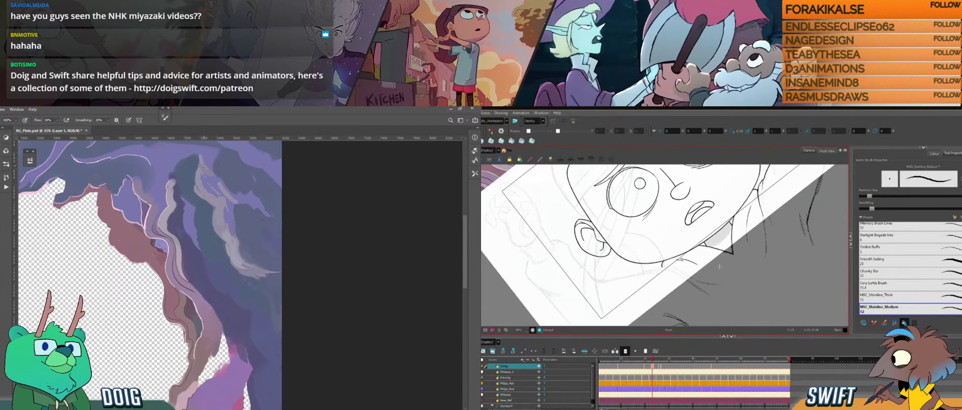
Refine the neck and collar lines below the jaw, checking them against the neighbouring drawing.
{"action": "left_click_drag", "start_coordinate": [733, 216], "coordinate": [724, 248]}
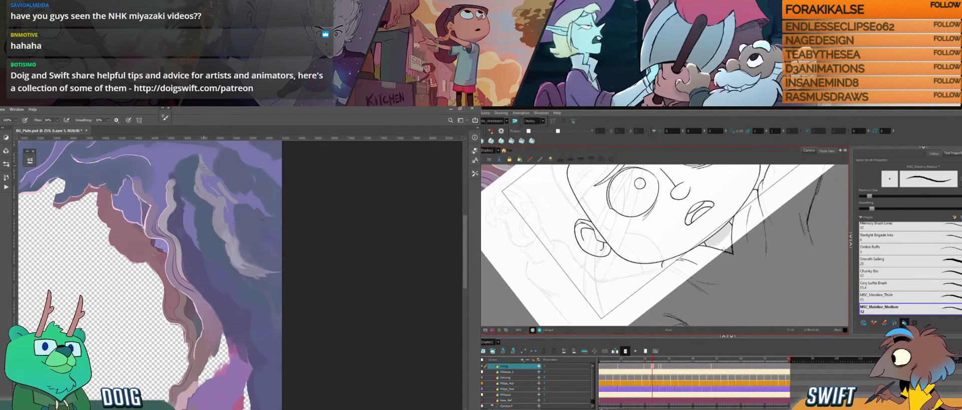
{"action": "key", "text": "f"}
{"action": "key", "text": "g"}
{"action": "left_click_drag", "start_coordinate": [713, 235], "coordinate": [751, 225]}
{"action": "left_click_drag", "start_coordinate": [675, 257], "coordinate": [682, 316]}
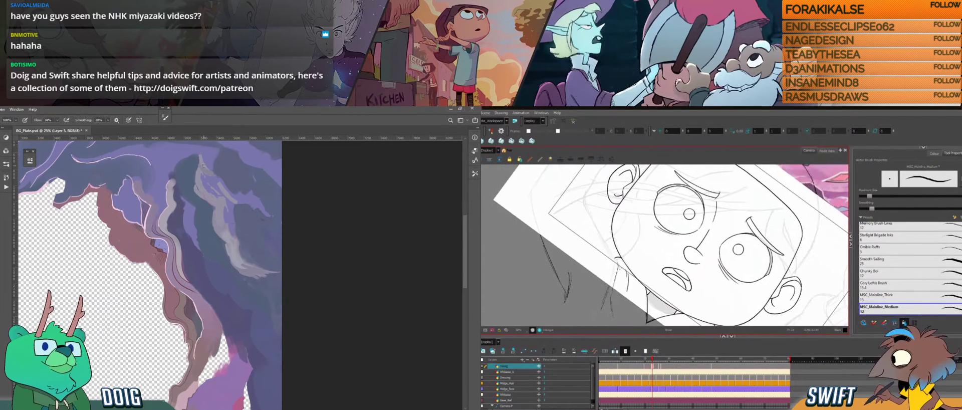
Compare the neck lines with the preceding drawing and move on to the following drawing.
{"action": "key", "text": "f"}
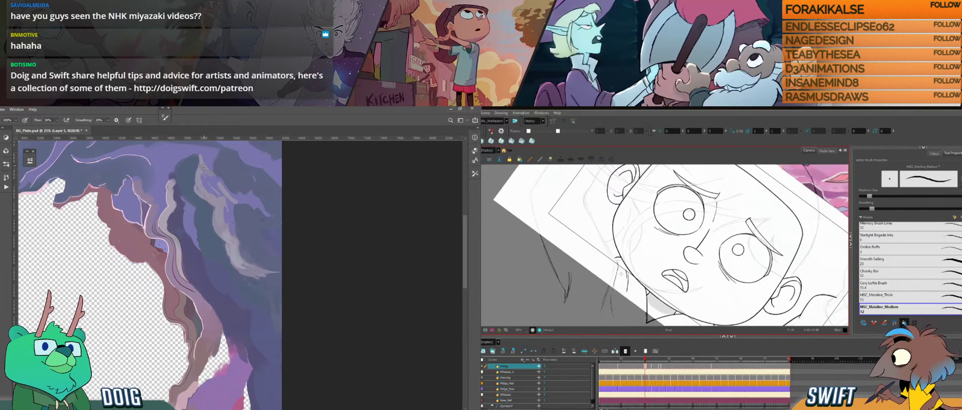
{"action": "key", "text": "g"}
{"action": "key", "text": "g"}
{"action": "key", "text": "g"}
{"action": "key", "text": "g"}
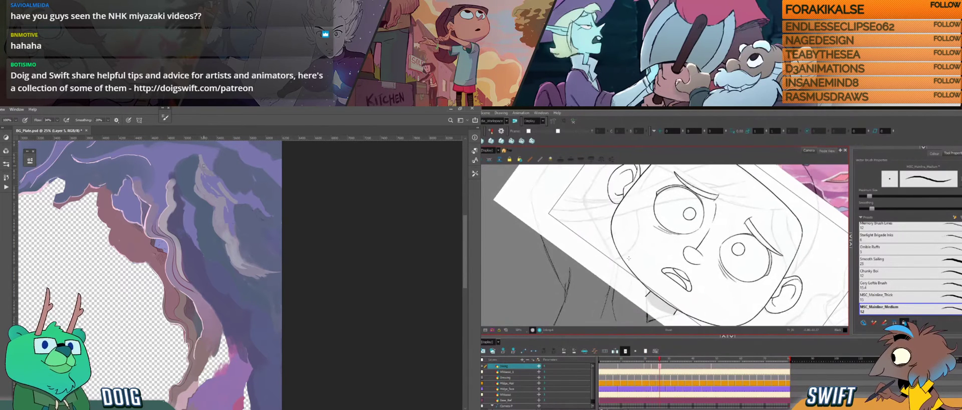
{"action": "mouse_move", "coordinate": [651, 266]}
{"action": "left_mouse_down"}
{"action": "mouse_move", "coordinate": [644, 249]}
{"action": "mouse_move", "coordinate": [653, 256]}
{"action": "left_mouse_up"}
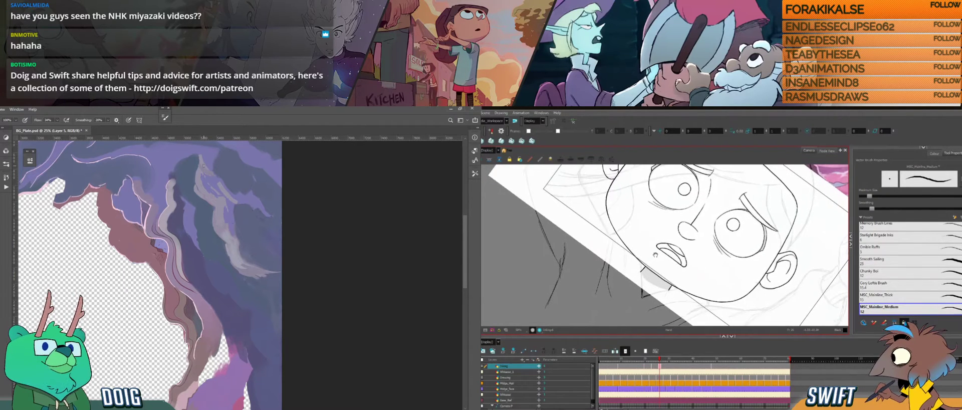
Ink the neck and V-shaped collar lines below the chin on this drawing, using the preceding drawings as reference.
{"action": "key", "text": "comma"}
{"action": "key", "text": "comma"}
{"action": "key", "text": "comma"}
{"action": "key", "text": "period"}
{"action": "key", "text": "period"}
{"action": "key", "text": "period"}
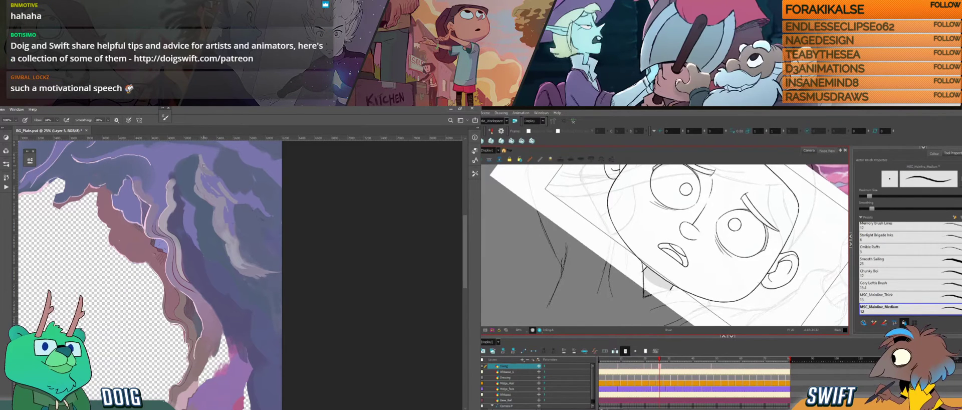
{"action": "left_click_drag", "start_coordinate": [660, 256], "coordinate": [674, 256]}
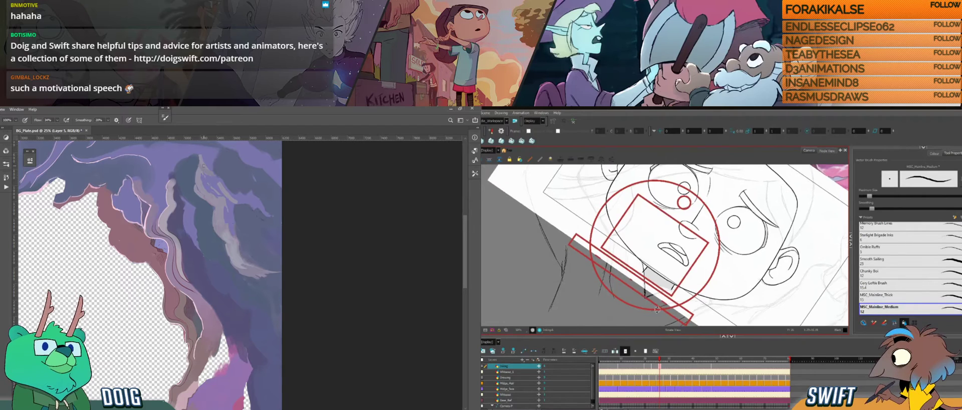
{"action": "key", "text": "4"}
{"action": "mouse_move", "coordinate": [681, 289]}
{"action": "left_mouse_down"}
{"action": "mouse_move", "coordinate": [711, 269]}
{"action": "mouse_move", "coordinate": [668, 298]}
{"action": "left_mouse_up"}
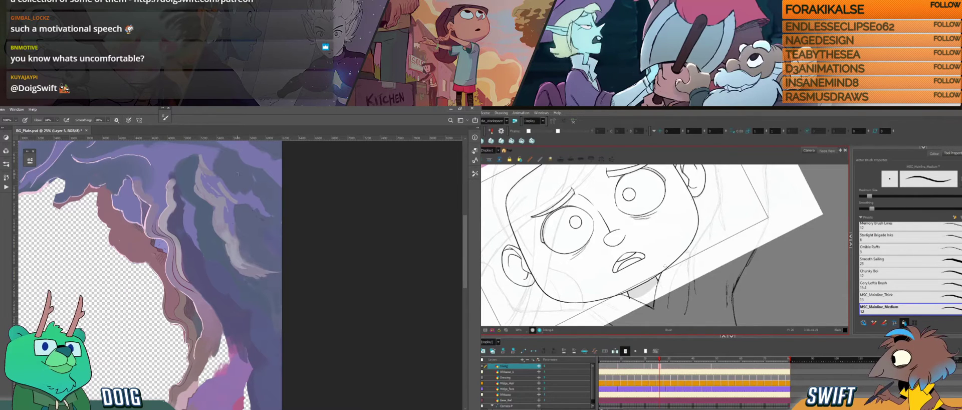
Switch to Photoshop, zoom out on the cave plate, sample a rock tone and return to the brush.
{"action": "left_click_drag", "start_coordinate": [253, 192], "coordinate": [269, 244]}
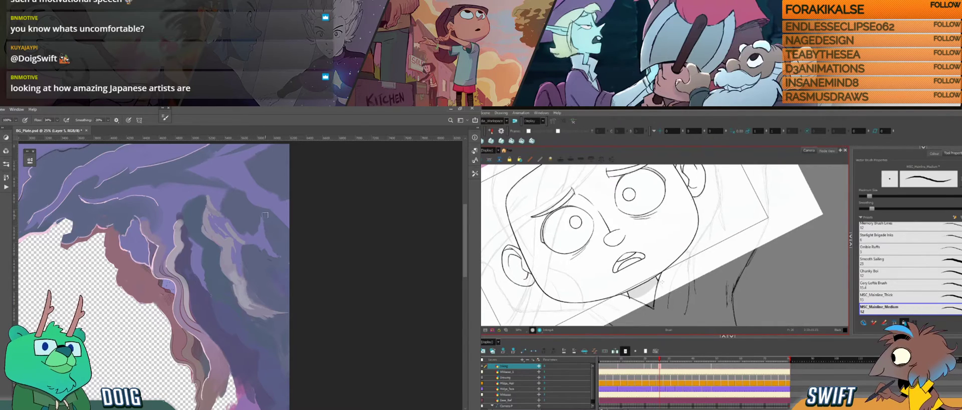
{"action": "key", "text": "ctrl+minus"}
{"action": "mouse_move", "coordinate": [221, 205]}
{"action": "left_mouse_down"}
{"action": "mouse_move", "coordinate": [260, 202]}
{"action": "mouse_move", "coordinate": [265, 241]}
{"action": "mouse_move", "coordinate": [267, 210]}
{"action": "mouse_move", "coordinate": [245, 239]}
{"action": "left_mouse_up"}
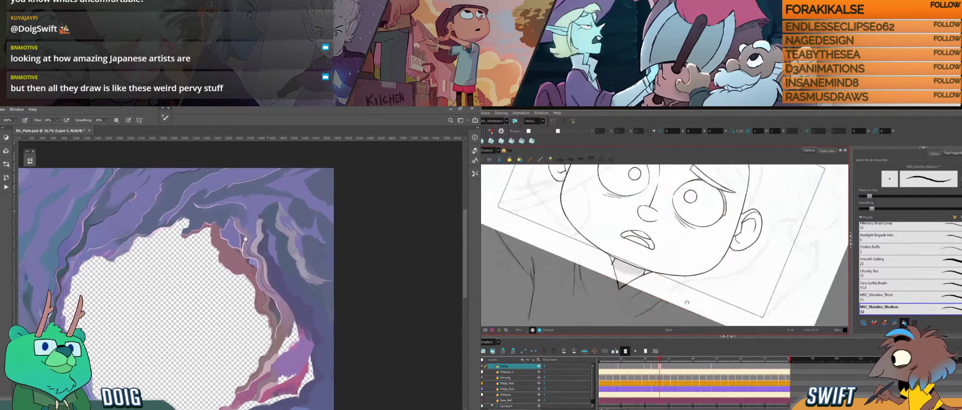
{"action": "key", "text": "i"}
{"action": "key", "text": "b"}
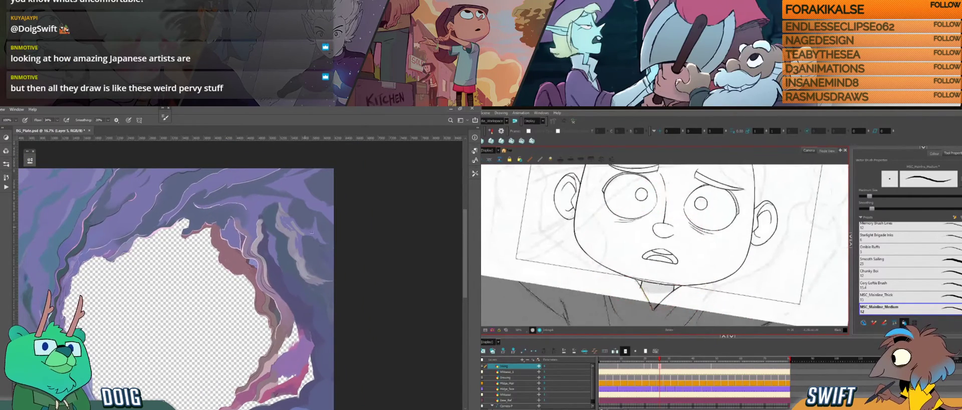
Undo the last collar change in Harmony and redraw the V collar's left line, comparing it with the neighbouring drawings.
{"action": "key", "text": "ctrl+z"}
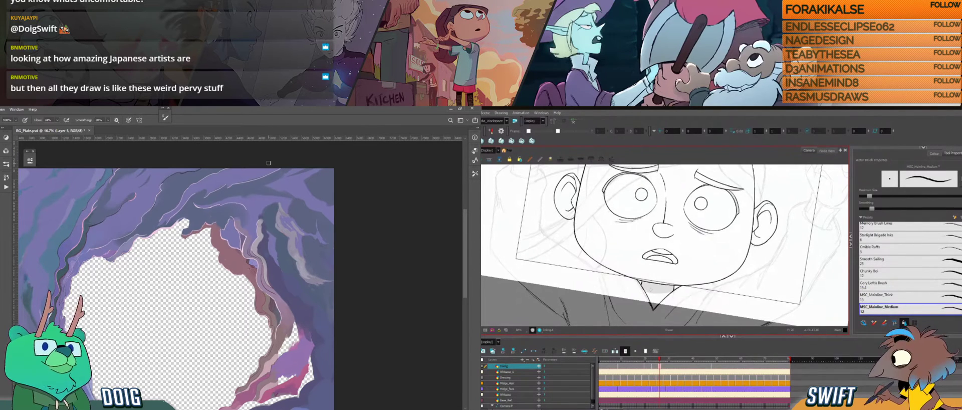
{"action": "key", "text": "comma"}
{"action": "key", "text": "period"}
{"action": "key", "text": "period"}
{"action": "key", "text": "period"}
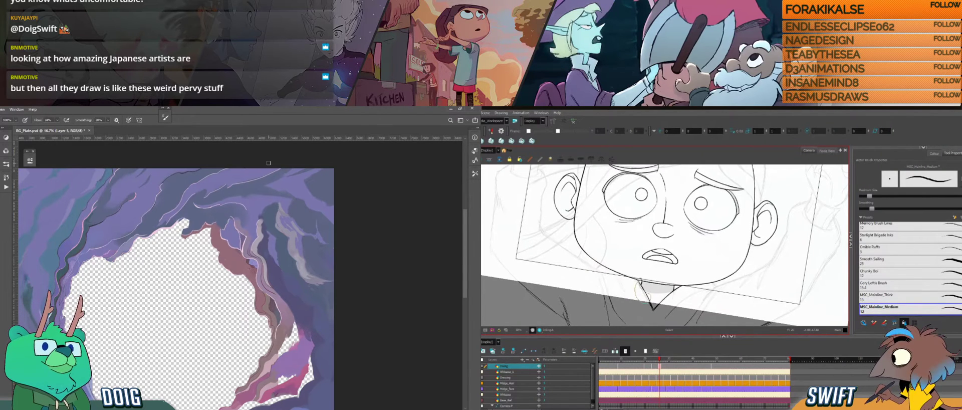
{"action": "left_click_drag", "start_coordinate": [640, 281], "coordinate": [649, 307]}
{"action": "key", "text": "Escape"}
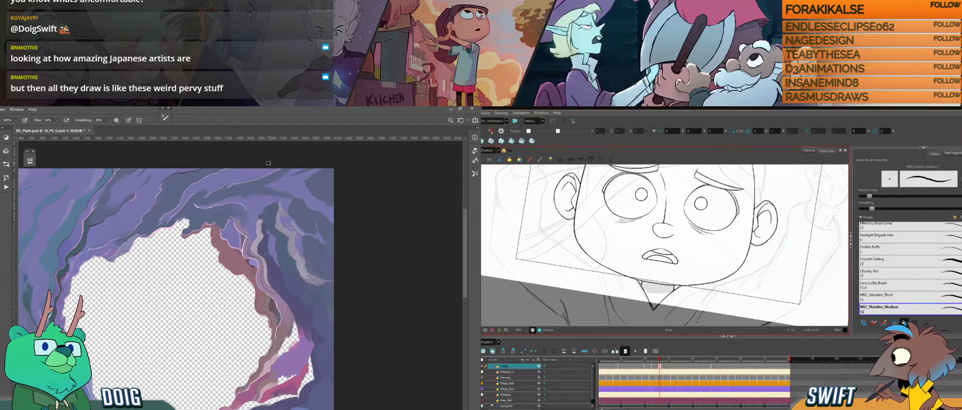
Sample a rock tone near the cave plate's right edge, and check the inked collar against the neighbouring drawings.
{"action": "key", "text": "i"}
{"action": "left_click", "coordinate": [326, 228]}
{"action": "key", "text": "period"}
{"action": "key", "text": "period"}
{"action": "key", "text": "period"}
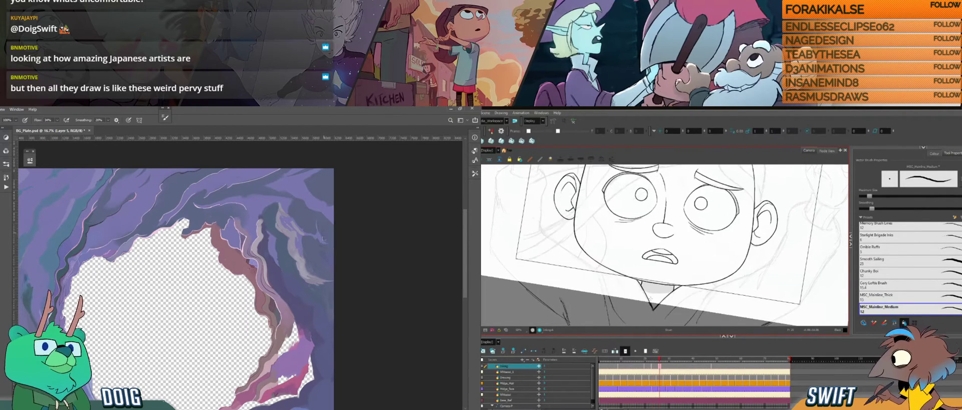
Adjust the V collar's left line in Harmony and sample a purple-blue tone beside the pale grey streak for painting.
{"action": "left_click", "coordinate": [650, 299]}
{"action": "left_click", "coordinate": [320, 241], "text": "alt"}
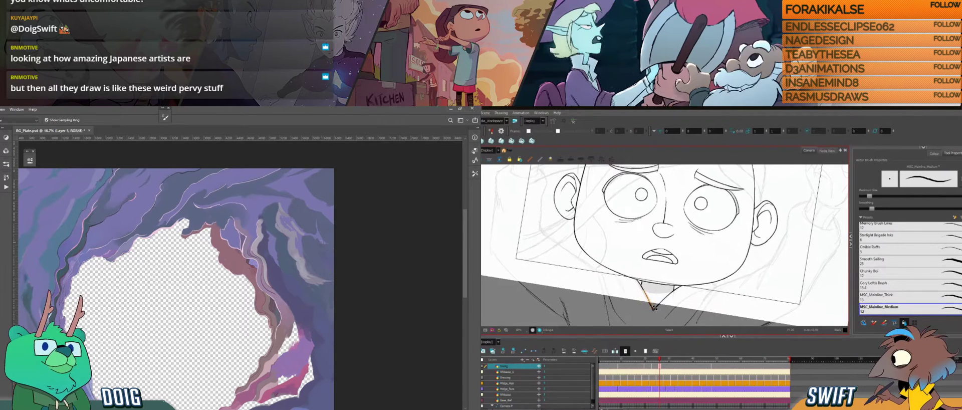
{"action": "mouse_move", "coordinate": [653, 297]}
{"action": "left_mouse_down"}
{"action": "mouse_move", "coordinate": [656, 309]}
{"action": "mouse_move", "coordinate": [630, 303]}
{"action": "left_mouse_up"}
{"action": "left_click", "coordinate": [308, 242], "text": "alt"}
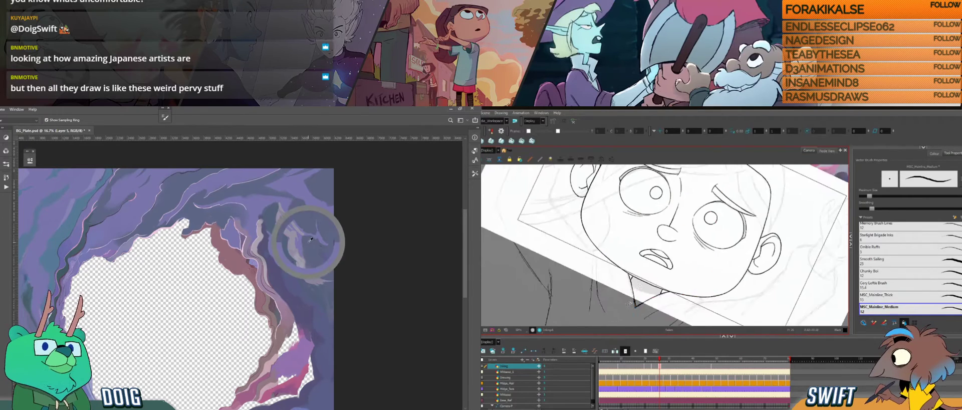
{"action": "left_click", "coordinate": [633, 301]}
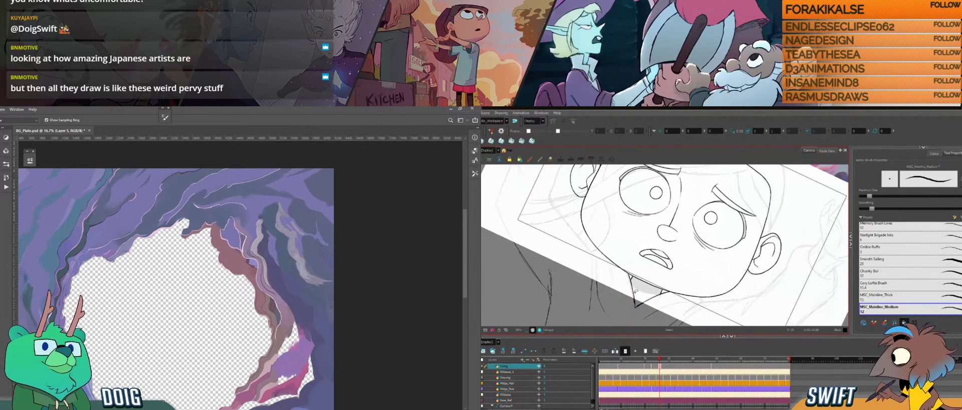
{"action": "key", "text": "b"}
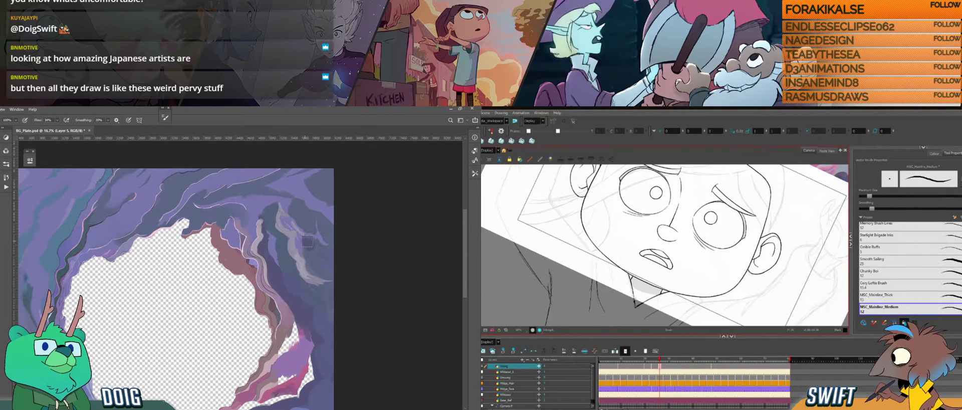
Enlarge the Photoshop brush by five increments and sample another tone from the cave wall for painting.
{"action": "left_click_drag", "start_coordinate": [638, 307], "coordinate": [677, 299]}
{"action": "key", "text": "bracketright"}
{"action": "key", "text": "bracketright"}
{"action": "key", "text": "bracketright"}
{"action": "key", "text": "bracketright"}
{"action": "key", "text": "bracketright"}
{"action": "key", "text": "i"}
{"action": "key", "text": "b"}
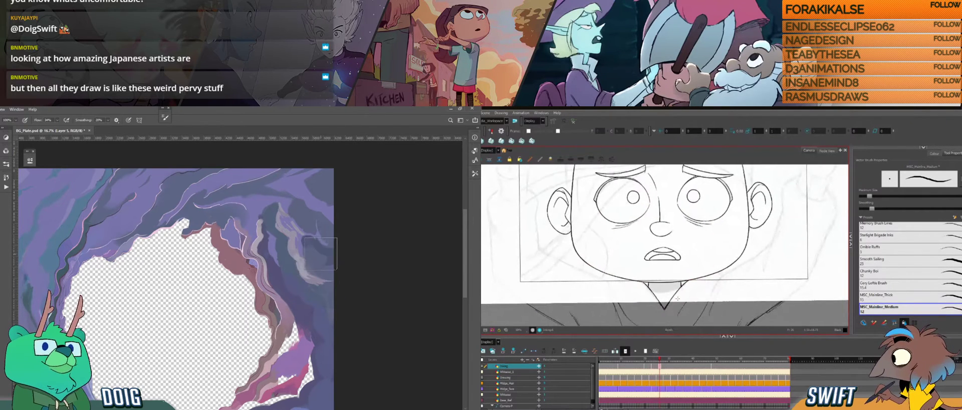
Refine the V collar's lines below the chin in Harmony and compare them with the preceding drawing.
{"action": "key", "text": "g"}
{"action": "left_click_drag", "start_coordinate": [687, 284], "coordinate": [703, 274]}
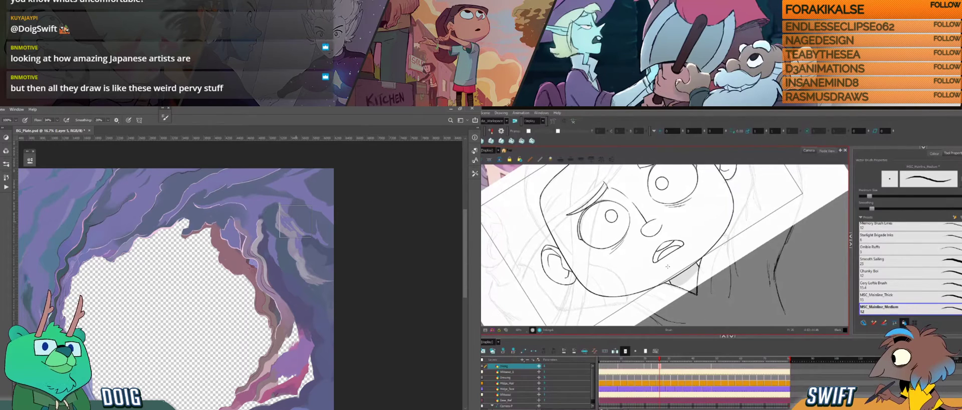
{"action": "left_click_drag", "start_coordinate": [626, 300], "coordinate": [629, 296]}
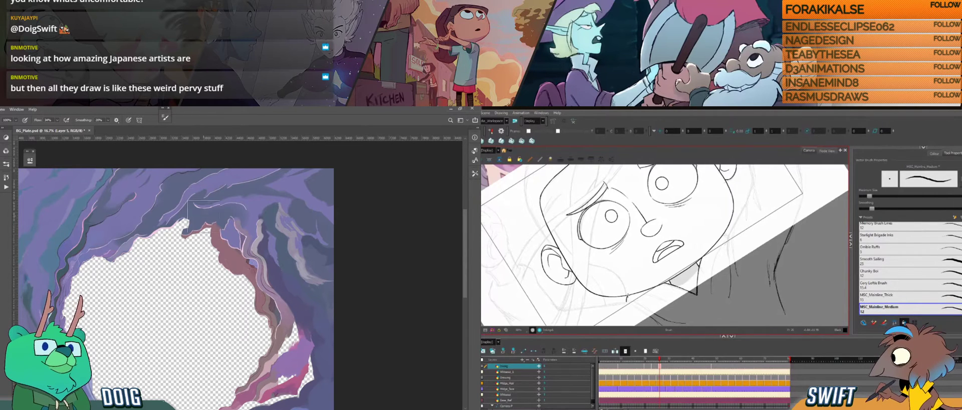
{"action": "key", "text": "alt+s"}
{"action": "mouse_move", "coordinate": [718, 226]}
{"action": "left_mouse_down"}
{"action": "mouse_move", "coordinate": [709, 268]}
{"action": "mouse_move", "coordinate": [676, 285]}
{"action": "left_mouse_up"}
{"action": "key", "text": "alt"}
{"action": "key", "text": "comma"}
{"action": "key", "text": "period"}
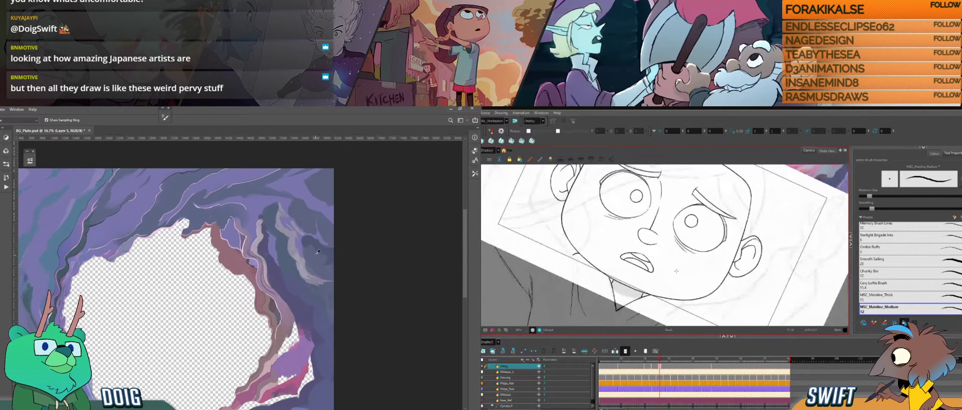
Ink a short neck line below the chin's right side, paint the cave wall's right area, and compare neighbouring Harmony drawings.
{"action": "left_click_drag", "start_coordinate": [682, 304], "coordinate": [683, 300]}
{"action": "left_click_drag", "start_coordinate": [308, 244], "coordinate": [324, 250]}
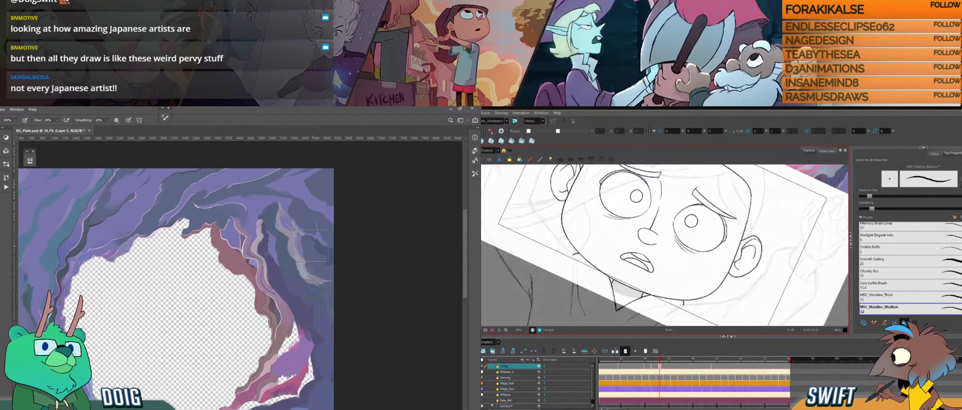
{"action": "key", "text": "comma"}
{"action": "key", "text": "period"}
{"action": "key", "text": "comma"}
{"action": "key", "text": "period"}
{"action": "key", "text": "comma"}
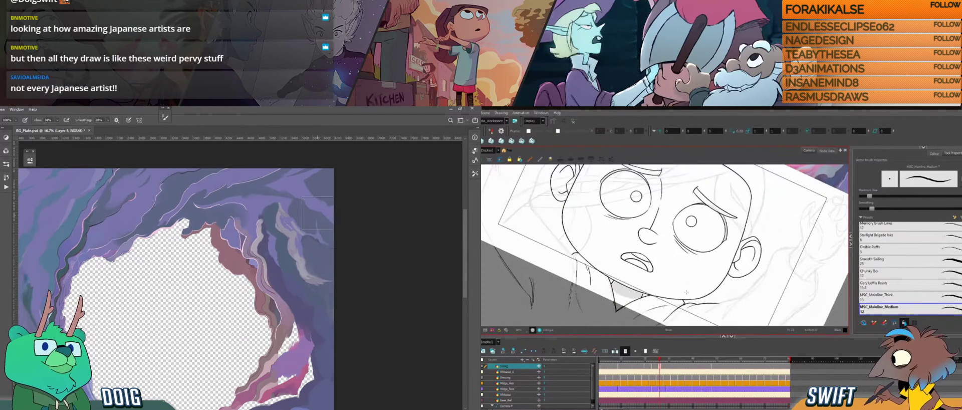
{"action": "key", "text": "period"}
{"action": "key", "text": "comma"}
{"action": "key", "text": "period"}
Ink the start of the neck line under the left jaw in Harmony and sample purple tones near the cave plate's right edge.
{"action": "left_click_drag", "start_coordinate": [684, 302], "coordinate": [714, 273]}
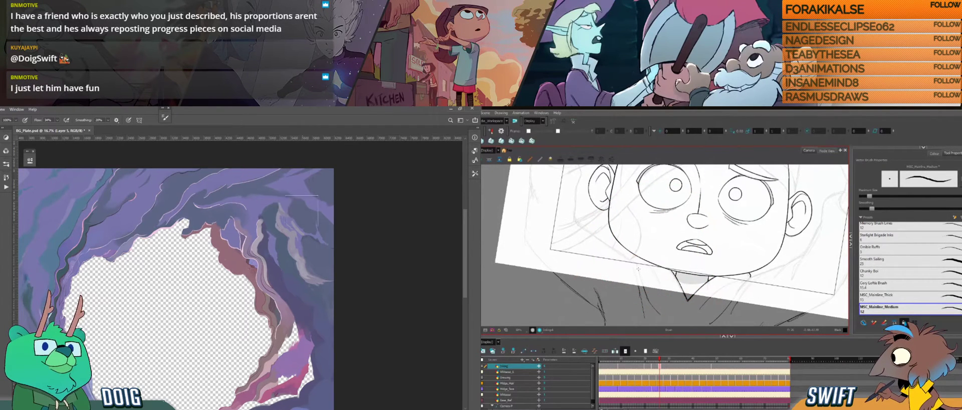
{"action": "mouse_move", "coordinate": [639, 269]}
{"action": "left_mouse_down"}
{"action": "mouse_move", "coordinate": [657, 277]}
{"action": "mouse_move", "coordinate": [658, 298]}
{"action": "left_mouse_up"}
{"action": "left_click", "coordinate": [321, 239], "text": "alt"}
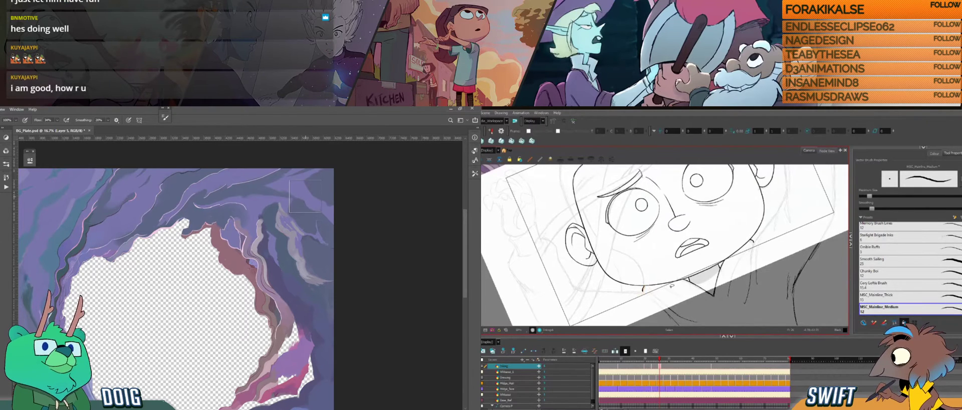
{"action": "key", "text": "ctrl+alt"}
{"action": "left_click_drag", "start_coordinate": [669, 304], "coordinate": [666, 270]}
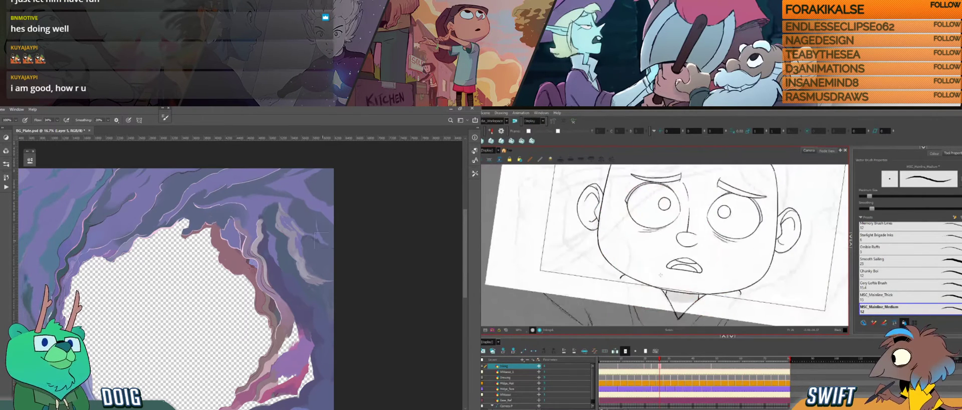
{"action": "left_click", "coordinate": [329, 257], "text": "alt"}
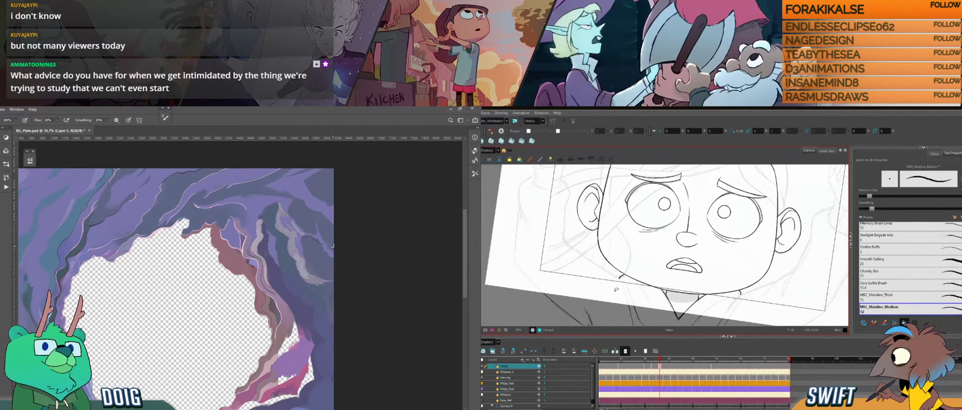
Refine the neck line under the left jaw in Harmony and compare it with the neighbouring drawings.
{"action": "left_click_drag", "start_coordinate": [616, 289], "coordinate": [631, 301]}
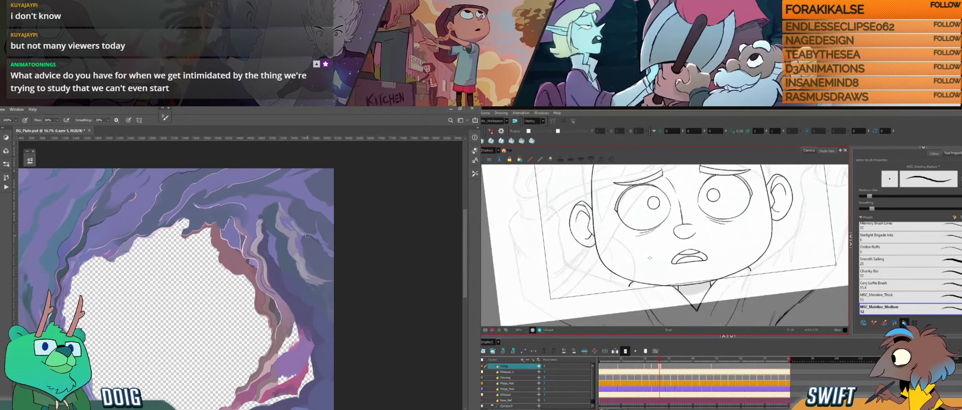
{"action": "left_click_drag", "start_coordinate": [683, 288], "coordinate": [630, 302]}
{"action": "left_click_drag", "start_coordinate": [624, 262], "coordinate": [626, 286]}
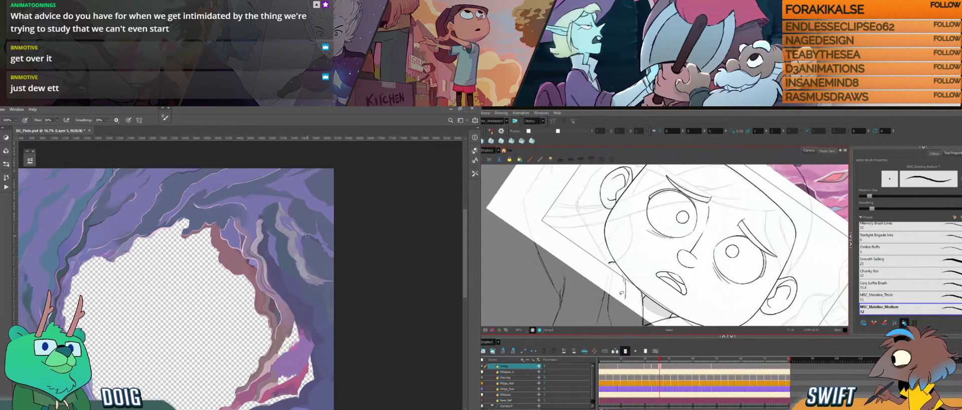
{"action": "left_click_drag", "start_coordinate": [625, 295], "coordinate": [674, 290]}
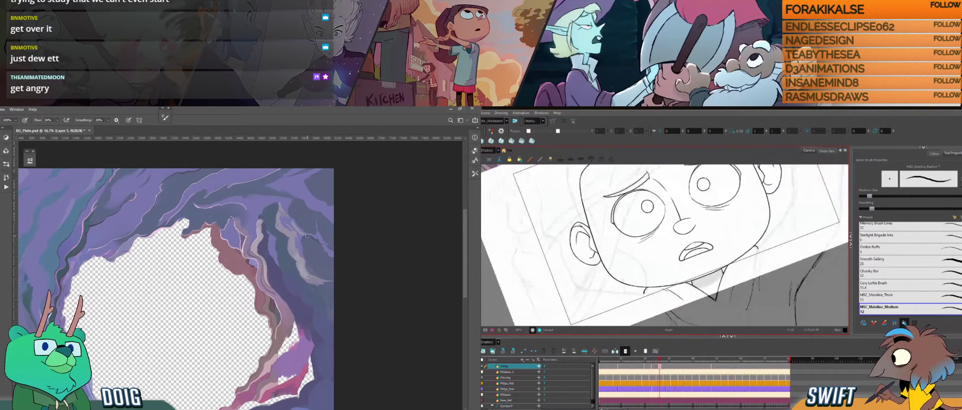
{"action": "left_click_drag", "start_coordinate": [636, 198], "coordinate": [732, 242]}
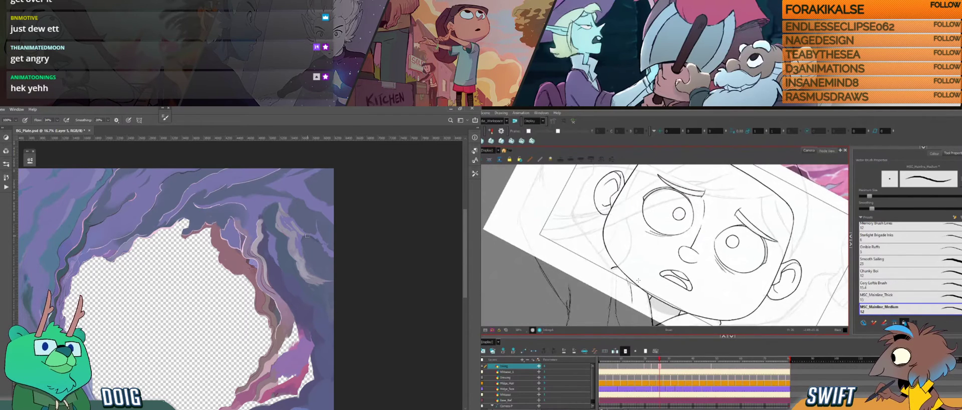
{"action": "left_click_drag", "start_coordinate": [644, 284], "coordinate": [635, 272]}
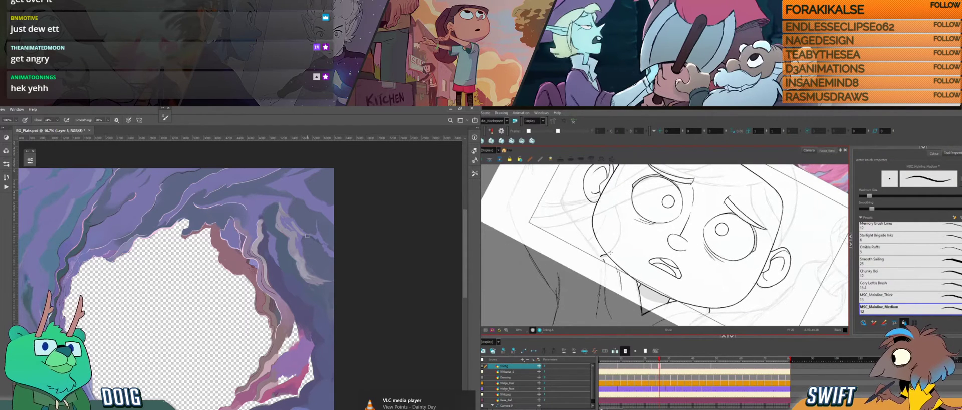
{"action": "key", "text": "comma"}
{"action": "key", "text": "period"}
{"action": "key", "text": "period"}
{"action": "key", "text": "period"}
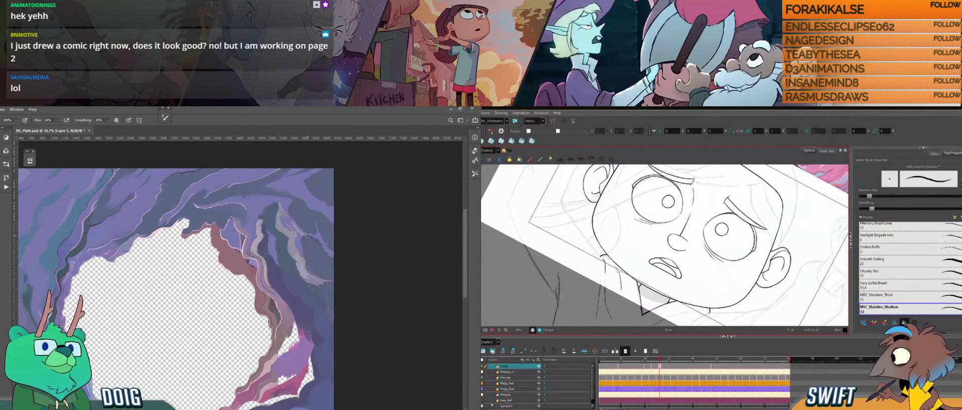
Ink the outer collar lines beside the V neckline's left side and check them against the neighbouring drawings.
{"action": "mouse_move", "coordinate": [619, 283]}
{"action": "left_mouse_down"}
{"action": "mouse_move", "coordinate": [626, 281]}
{"action": "mouse_move", "coordinate": [616, 272]}
{"action": "mouse_move", "coordinate": [618, 296]}
{"action": "left_mouse_up"}
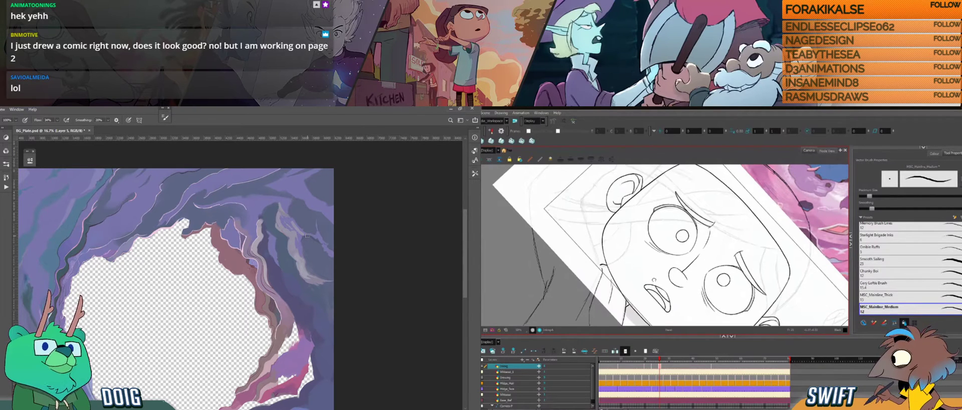
{"action": "left_click_drag", "start_coordinate": [654, 280], "coordinate": [621, 223]}
{"action": "left_click_drag", "start_coordinate": [641, 294], "coordinate": [684, 283]}
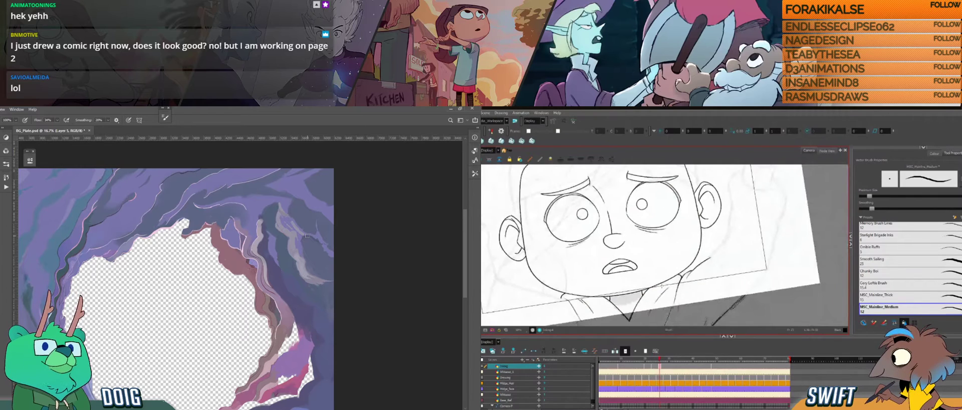
{"action": "key", "text": "."}
{"action": "key", "text": "."}
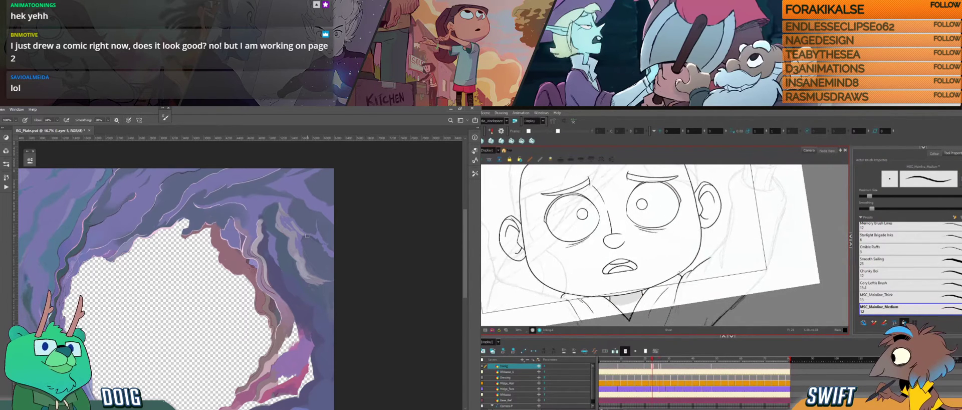
{"action": "key", "text": "."}
{"action": "key", "text": "."}
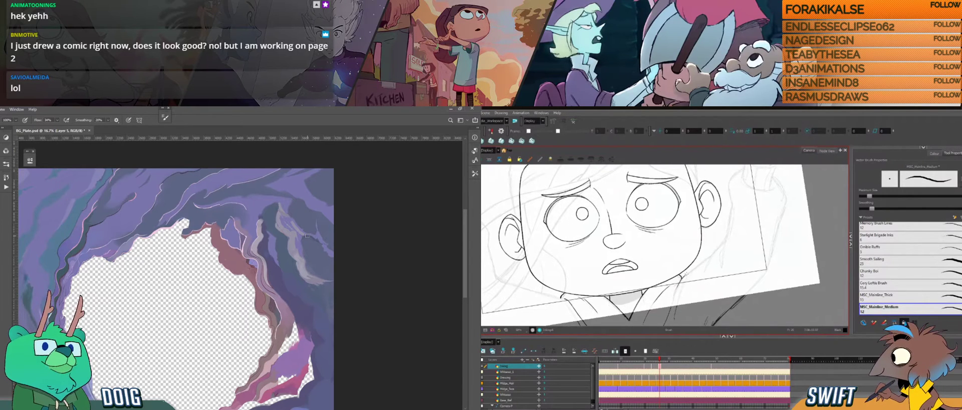
{"action": "key", "text": "i"}
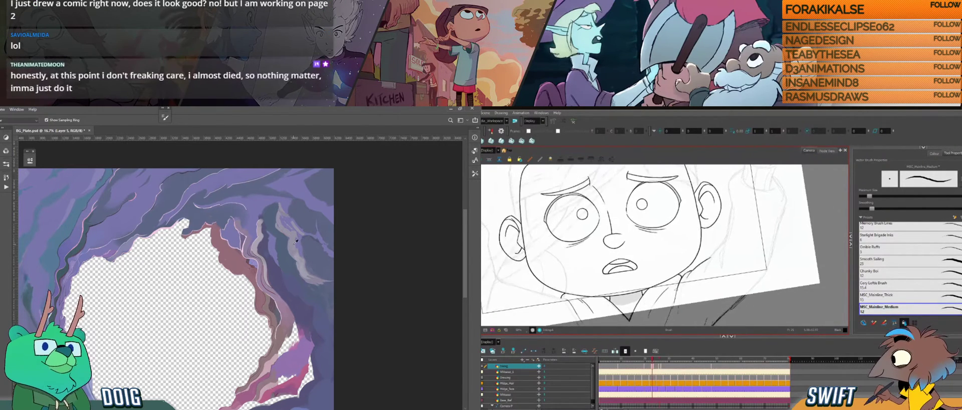
{"action": "key", "text": "."}
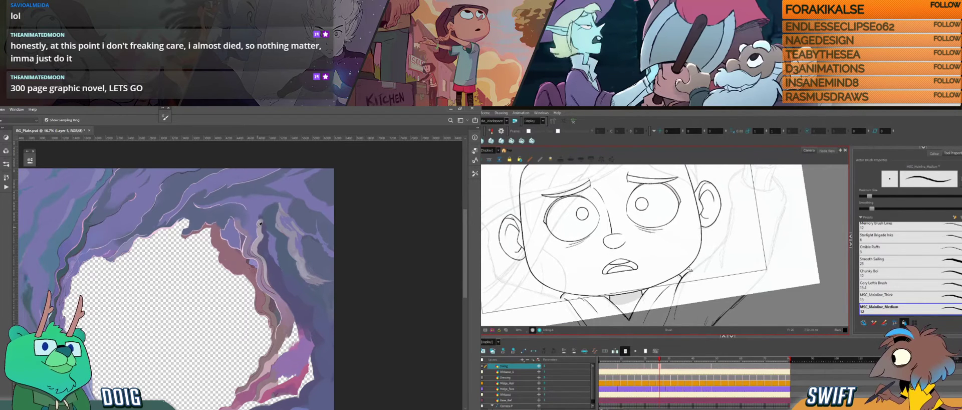
Ink the shoulder line running outward from the neck's right side and compare it with the preceding drawing.
{"action": "left_click_drag", "start_coordinate": [691, 282], "coordinate": [693, 264]}
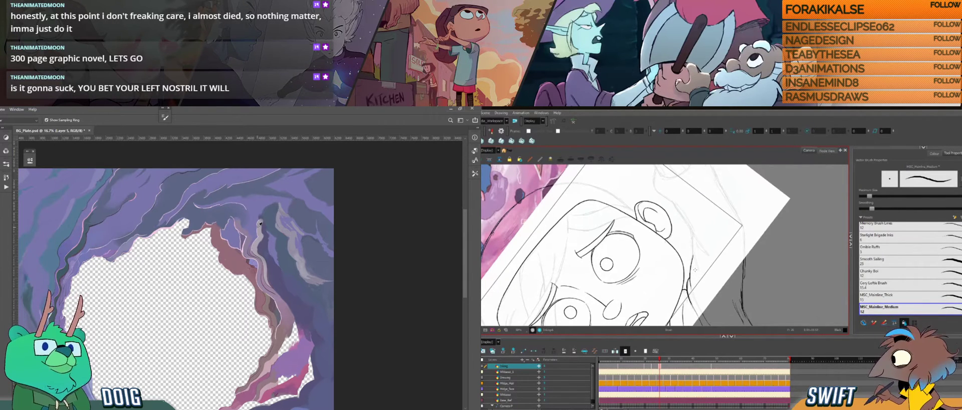
{"action": "mouse_move", "coordinate": [695, 291]}
{"action": "left_mouse_down"}
{"action": "mouse_move", "coordinate": [694, 256]}
{"action": "mouse_move", "coordinate": [720, 260]}
{"action": "mouse_move", "coordinate": [684, 294]}
{"action": "mouse_move", "coordinate": [716, 268]}
{"action": "left_mouse_up"}
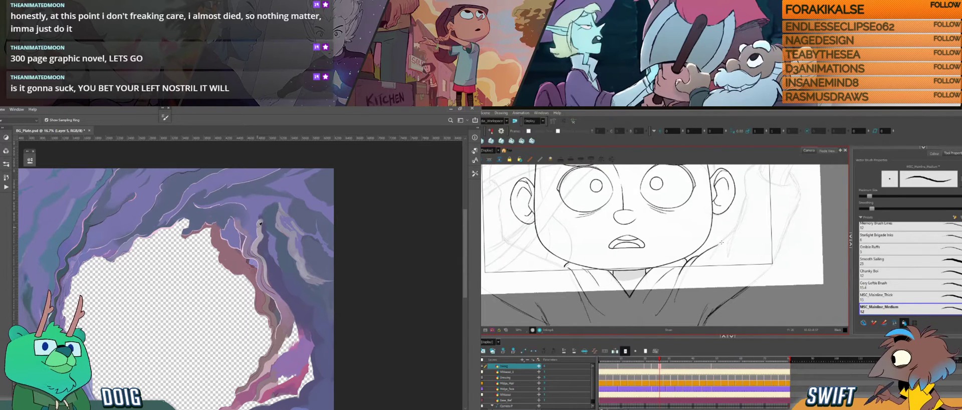
{"action": "key", "text": "f"}
{"action": "key", "text": "g"}
{"action": "key", "text": "f"}
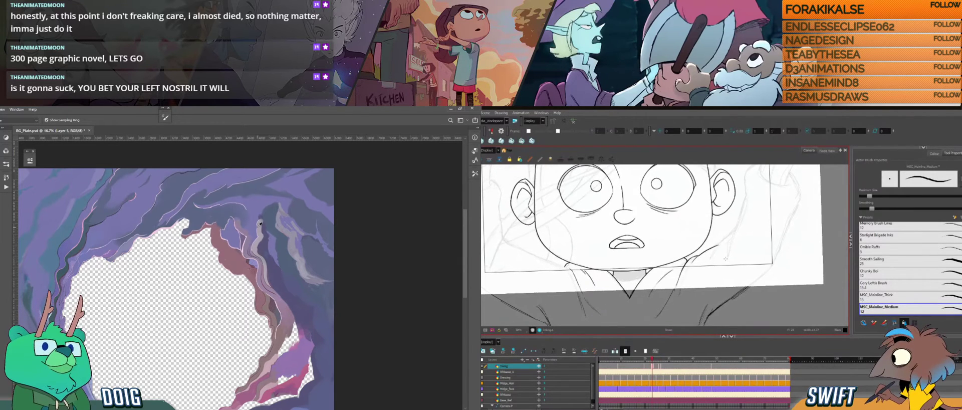
{"action": "key", "text": "g"}
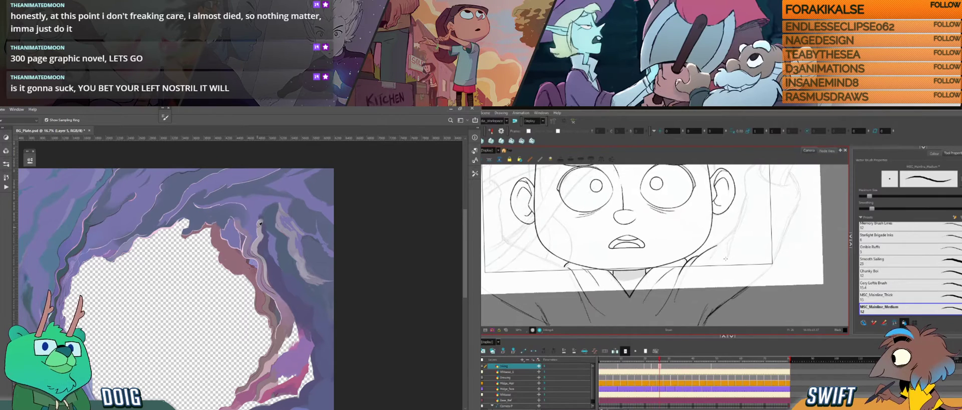
Examine the whole head drawing against its neighbouring frames to check the inked neck and shoulder lines.
{"action": "left_click_drag", "start_coordinate": [719, 208], "coordinate": [739, 258]}
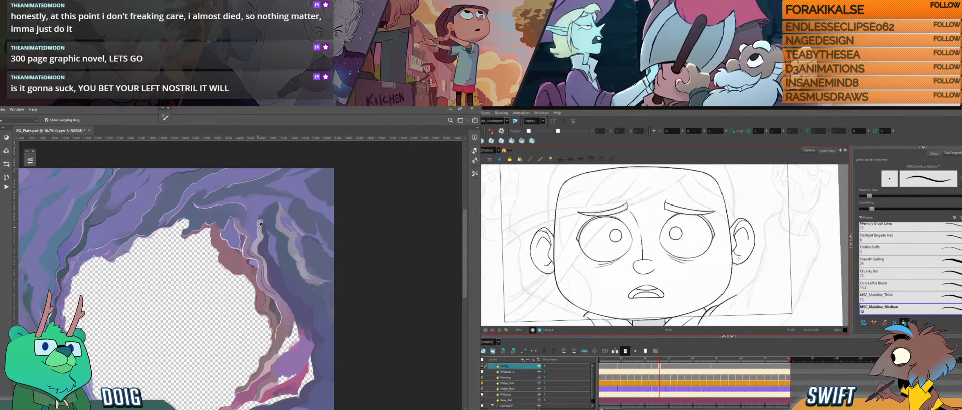
{"action": "key", "text": "f"}
{"action": "key", "text": "g"}
{"action": "key", "text": "f"}
{"action": "key", "text": "g"}
{"action": "key", "text": "f"}
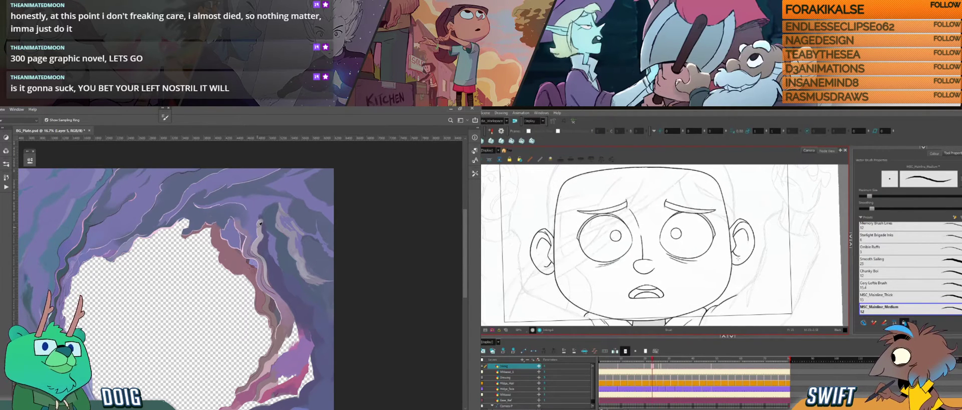
{"action": "key", "text": "g"}
{"action": "key", "text": "g"}
{"action": "key", "text": "g"}
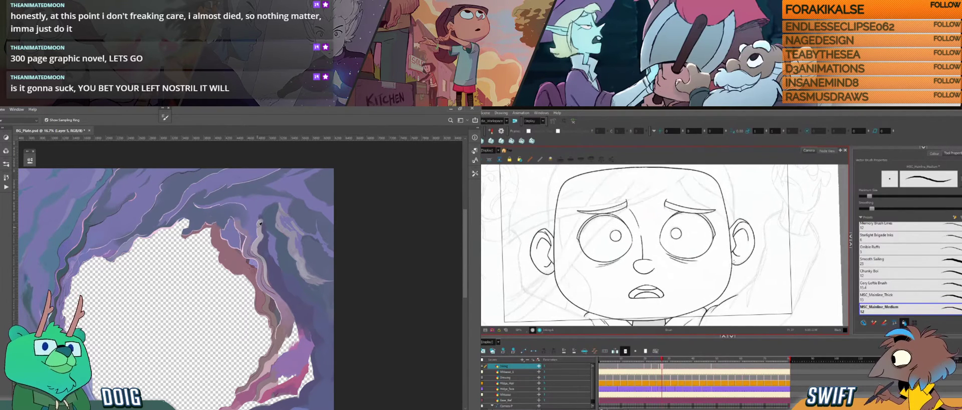
Select the current head drawing's cell and the cells just after it on the top timeline layer.
{"action": "left_click", "coordinate": [660, 367]}
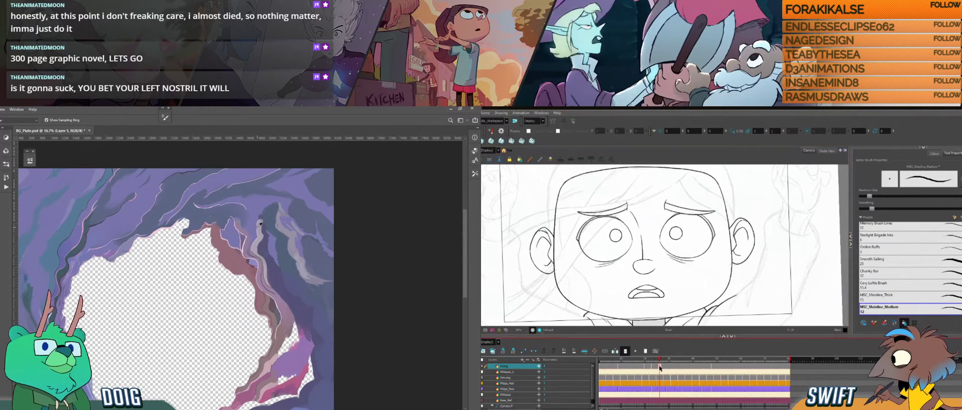
{"action": "key", "text": "g"}
{"action": "key", "text": "f"}
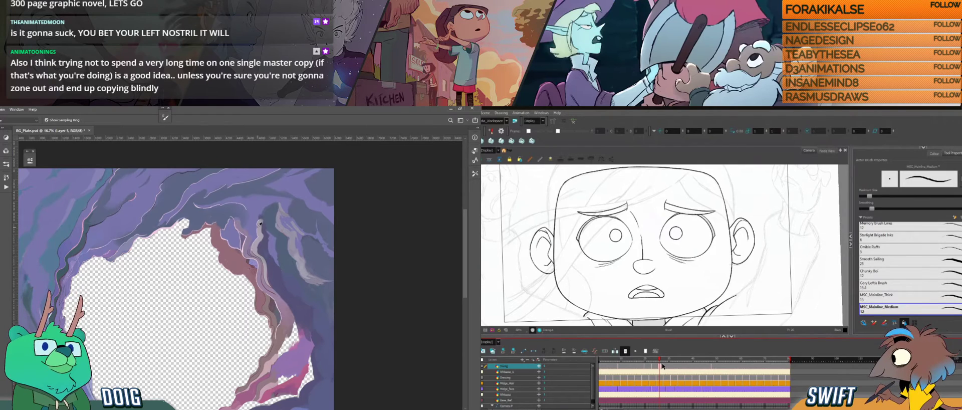
{"action": "left_click", "coordinate": [665, 367]}
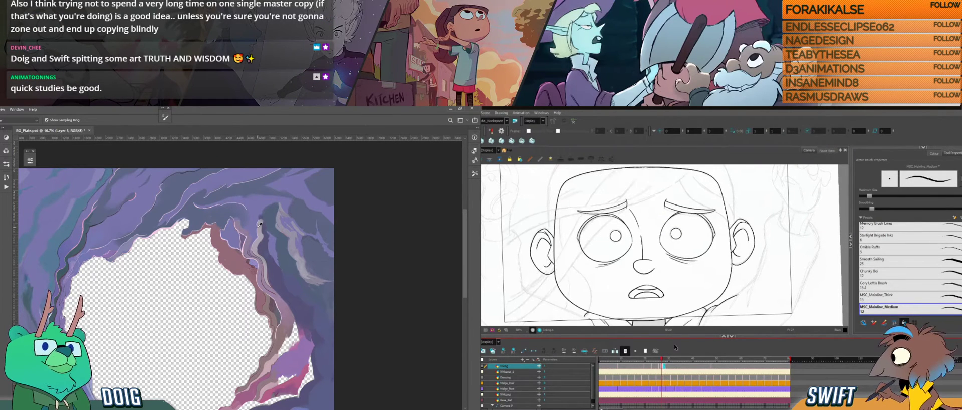
{"action": "left_click", "coordinate": [660, 366]}
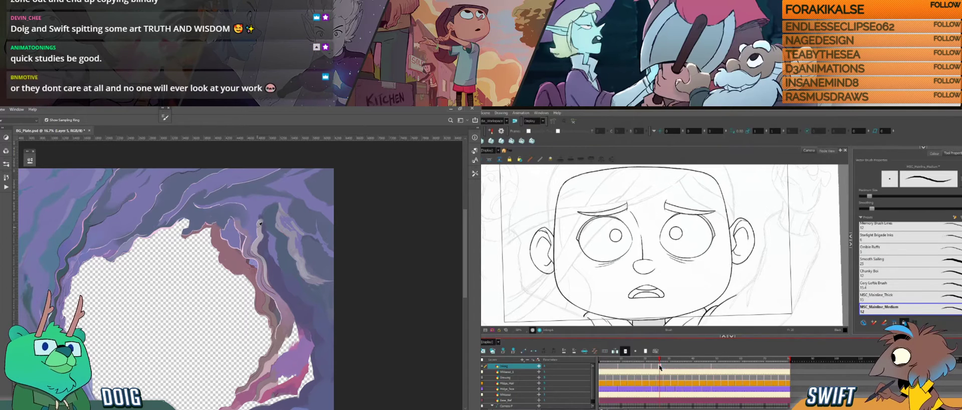
{"action": "left_click", "coordinate": [662, 367]}
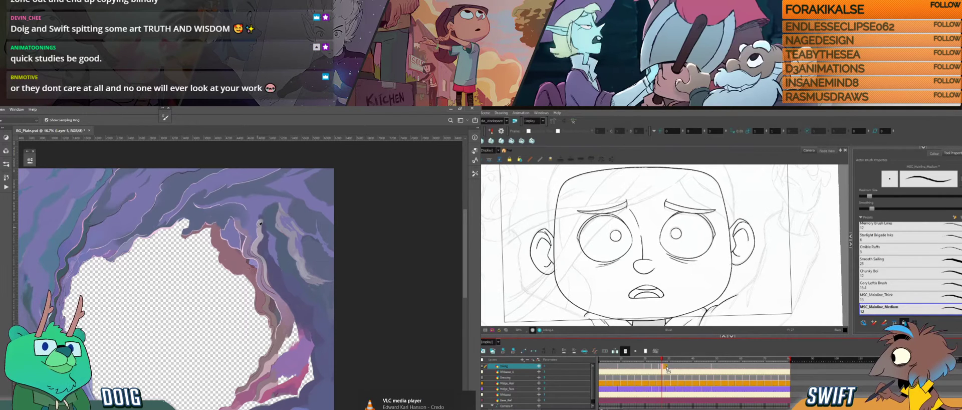
{"action": "left_click", "coordinate": [668, 366]}
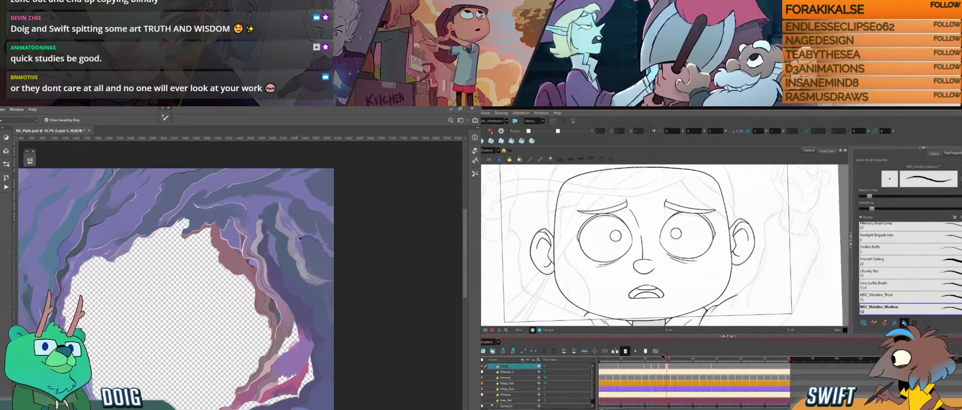
Sample rock tones beside the pale grey streak in Photoshop and return to the Brush tool for painting.
{"action": "left_click", "coordinate": [321, 234], "text": "alt"}
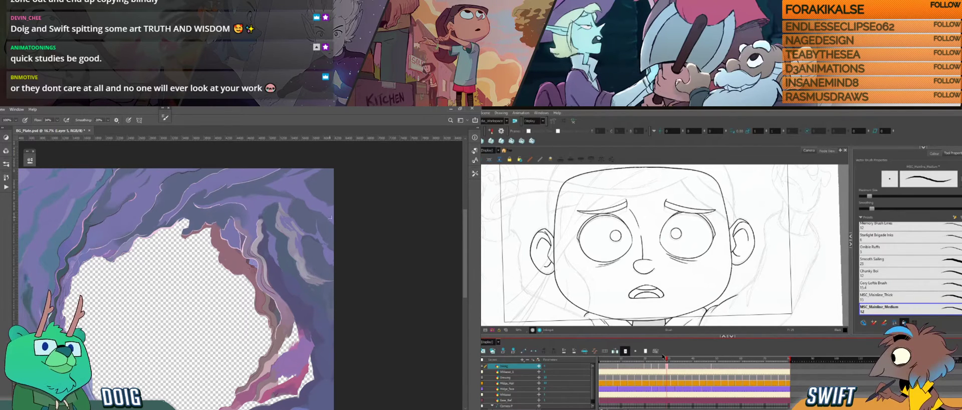
{"action": "key", "text": "i"}
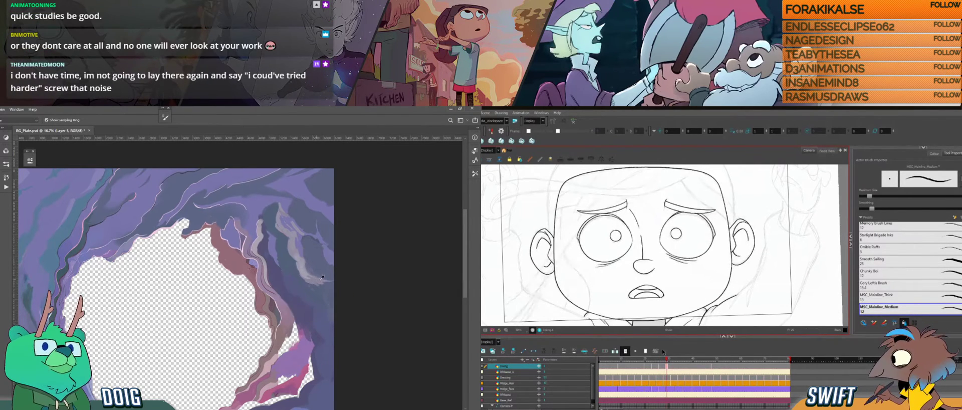
{"action": "key", "text": "b"}
Compare the wide-eyed head drawings on the top timeline layer with the closed-eye drawing before them.
{"action": "left_click", "coordinate": [669, 368]}
{"action": "left_click", "coordinate": [675, 366]}
{"action": "left_click", "coordinate": [679, 367]}
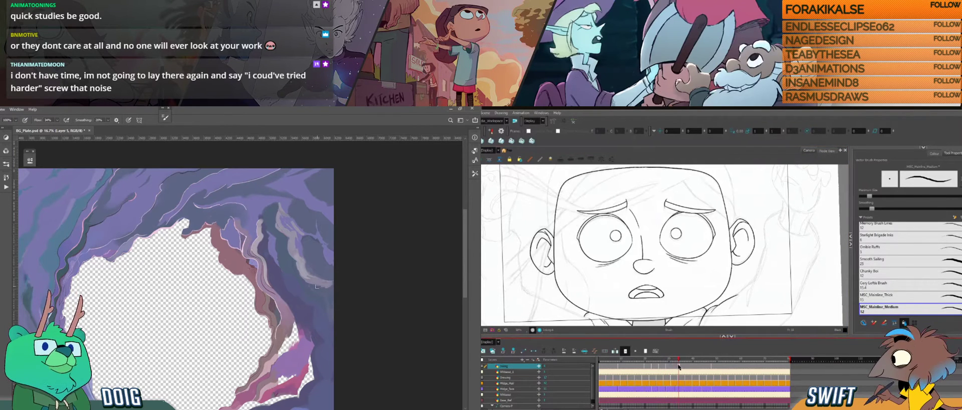
{"action": "left_click", "coordinate": [686, 366]}
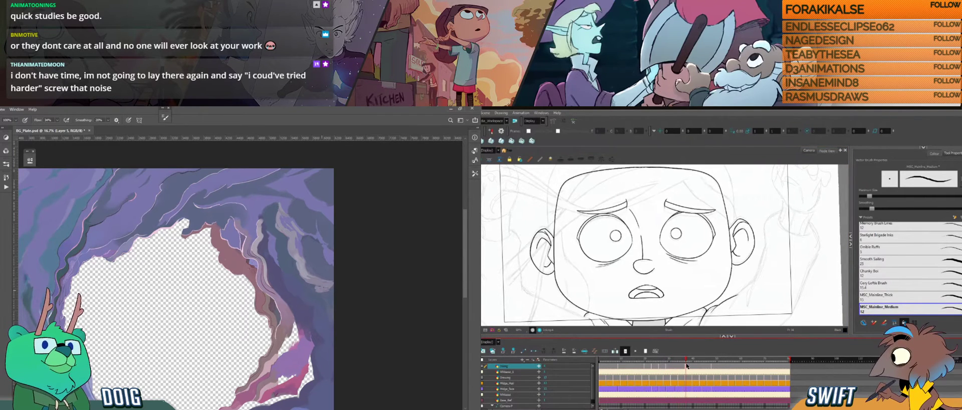
{"action": "left_click", "coordinate": [712, 358]}
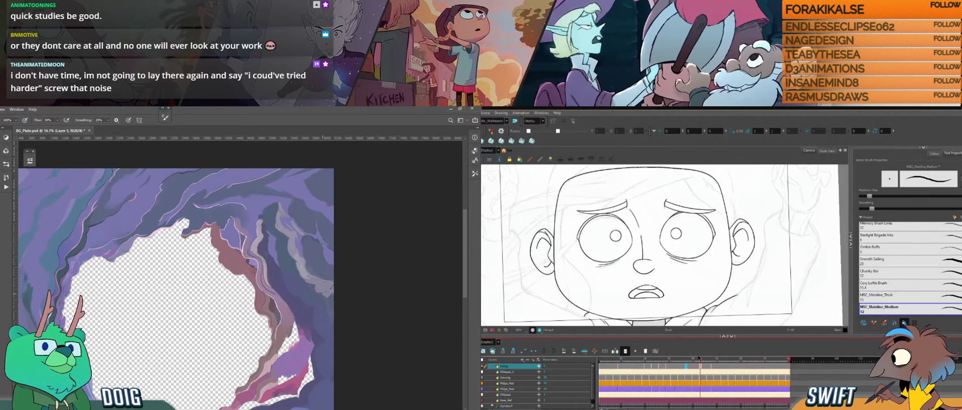
{"action": "left_click", "coordinate": [669, 360]}
{"action": "key", "text": "i"}
{"action": "key", "text": "b"}
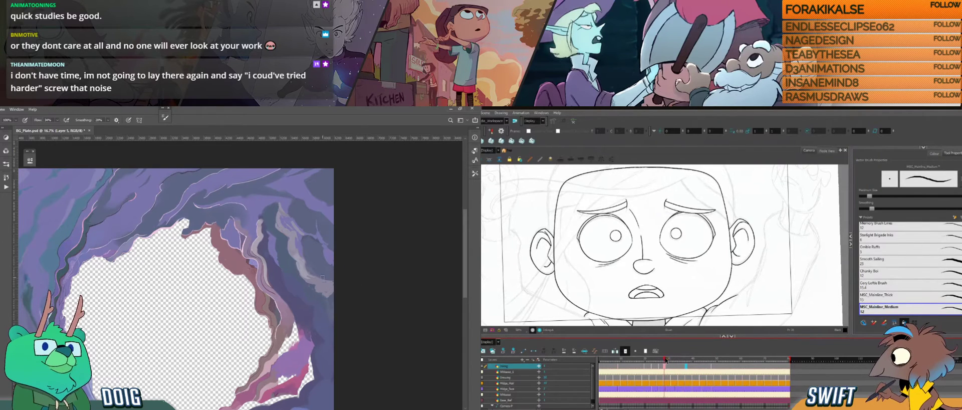
{"action": "key", "text": "comma"}
{"action": "key", "text": "period"}
{"action": "left_click", "coordinate": [638, 367]}
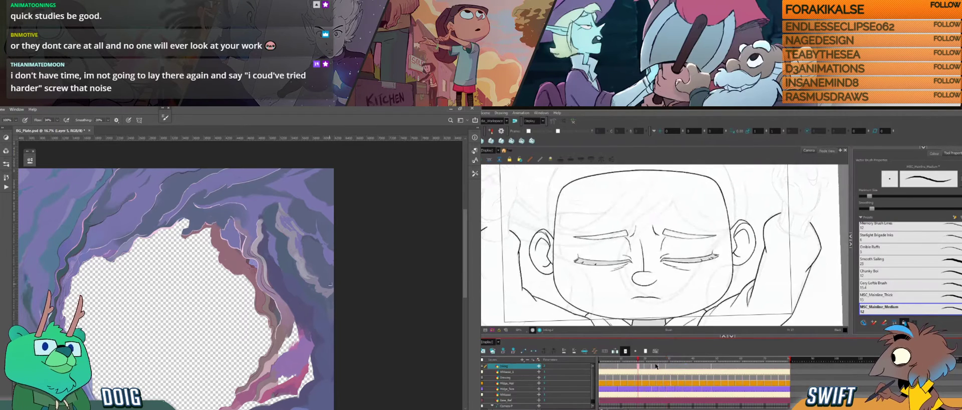
{"action": "left_click", "coordinate": [645, 367]}
{"action": "left_click", "coordinate": [672, 368]}
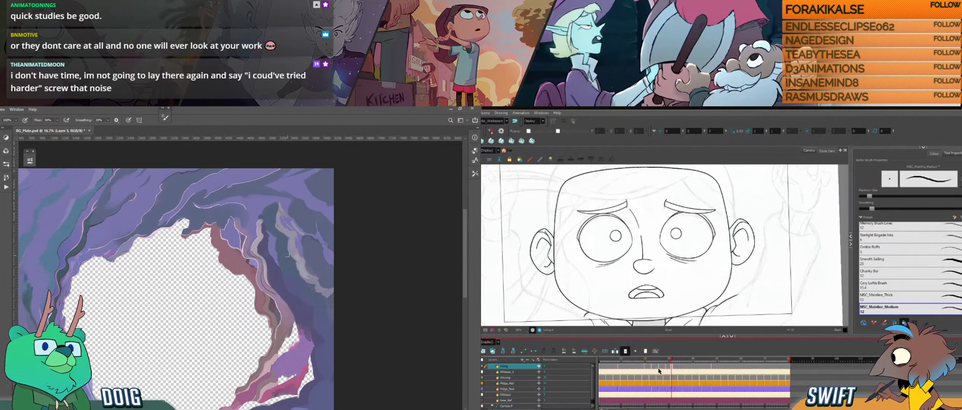
{"action": "left_click", "coordinate": [674, 366]}
Clear all the line art from the selected wide-eyed head drawing and compare the frame with an earlier drawing.
{"action": "left_click", "coordinate": [668, 368]}
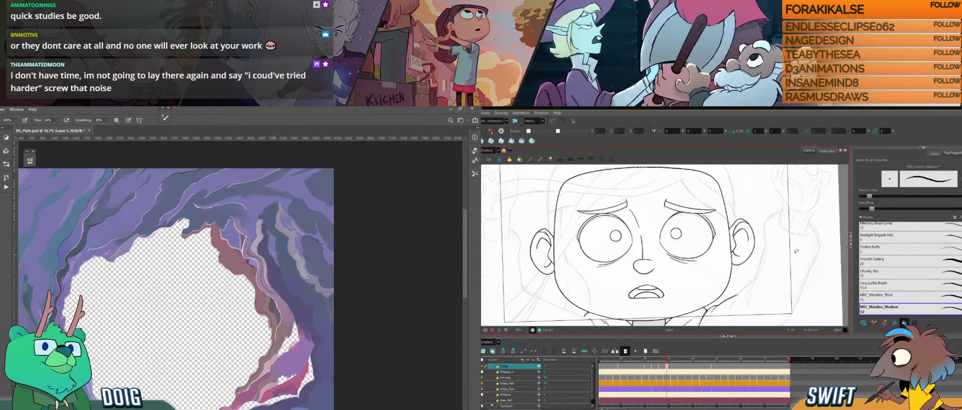
{"action": "key", "text": "ctrl+a"}
{"action": "key", "text": "Delete"}
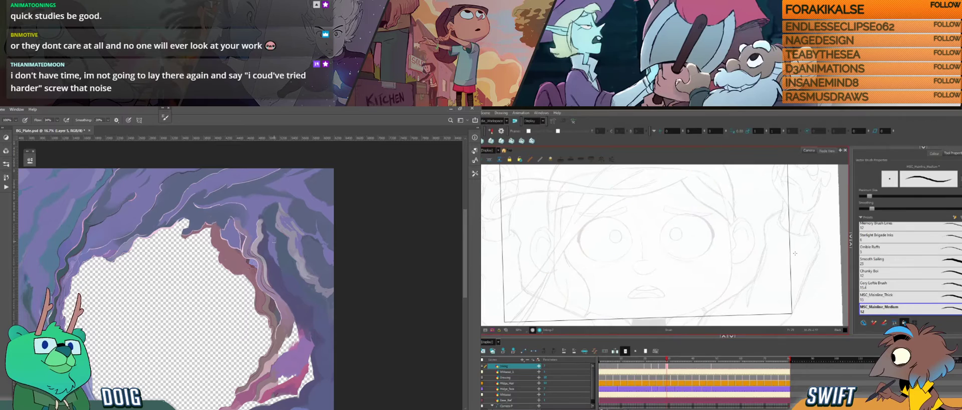
{"action": "left_click", "coordinate": [647, 368]}
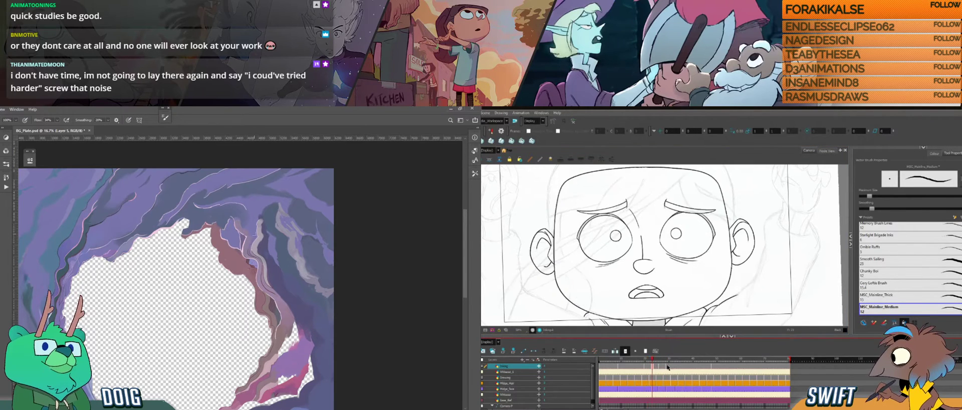
{"action": "left_click", "coordinate": [668, 362]}
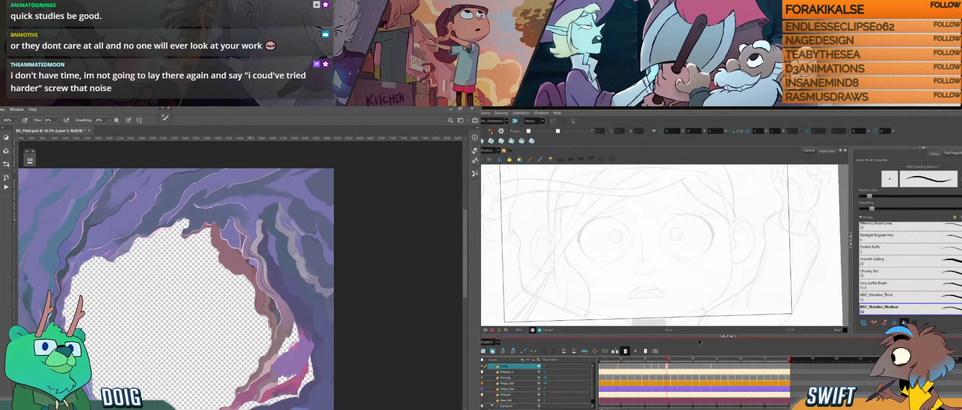
Flip repeatedly between the cleared frame and its neighbours to study the rough head poses.
{"action": "key", "text": "f"}
{"action": "key", "text": "g"}
{"action": "key", "text": "f"}
{"action": "key", "text": "g"}
{"action": "key", "text": "f"}
{"action": "key", "text": "f"}
{"action": "key", "text": "g"}
{"action": "key", "text": "g"}
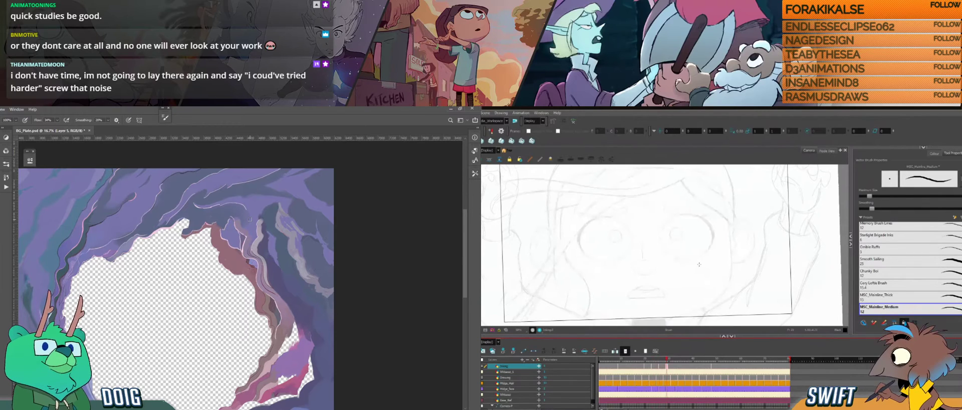
{"action": "key", "text": "f"}
{"action": "key", "text": "g"}
Ink the first short stroke of the open mouth over the rough sketch on the cleared head drawing.
{"action": "key", "text": "ctrl+alt"}
{"action": "left_click_drag", "start_coordinate": [686, 295], "coordinate": [716, 255]}
{"action": "key", "text": "space"}
{"action": "mouse_move", "coordinate": [711, 285]}
{"action": "left_mouse_down"}
{"action": "mouse_move", "coordinate": [696, 252]}
{"action": "mouse_move", "coordinate": [687, 266]}
{"action": "mouse_move", "coordinate": [701, 283]}
{"action": "mouse_move", "coordinate": [696, 303]}
{"action": "mouse_move", "coordinate": [706, 273]}
{"action": "mouse_move", "coordinate": [695, 301]}
{"action": "left_mouse_up"}
{"action": "key", "text": "ctrl+alt"}
{"action": "key", "text": "space"}
{"action": "key", "text": "ctrl+alt"}
{"action": "key", "text": "space"}
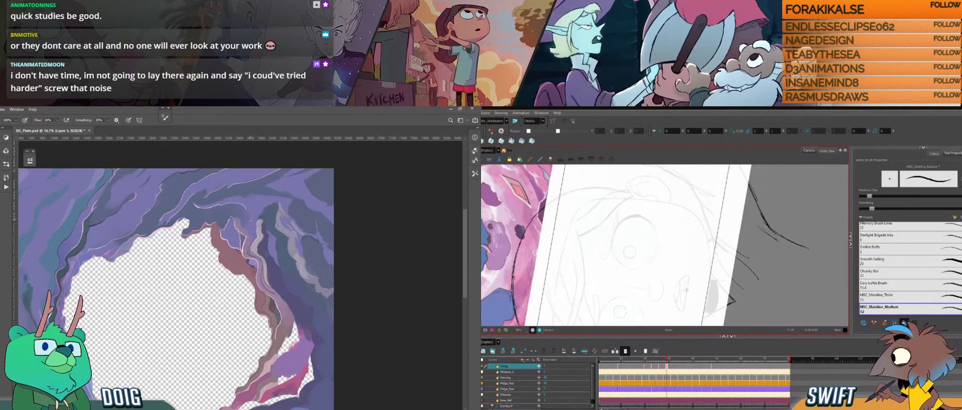
Sample the rock tone beside the pale grey streak in Photoshop and touch up the surrounding cave wall.
{"action": "key", "text": "i"}
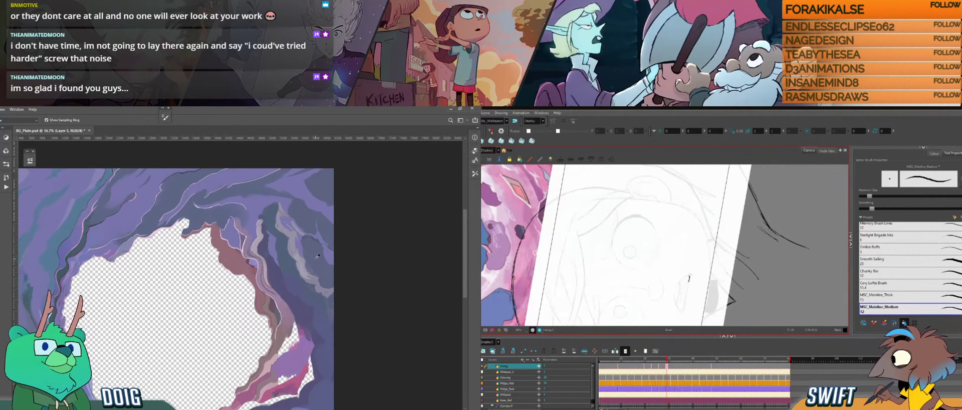
{"action": "left_click", "coordinate": [326, 281]}
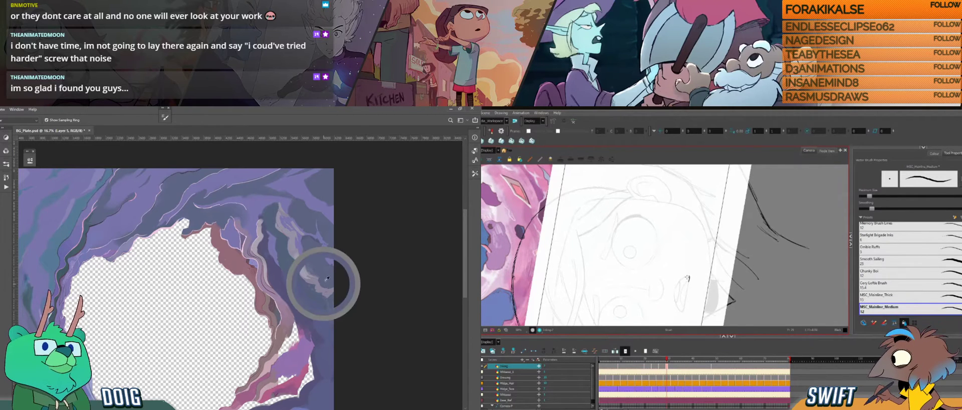
{"action": "key", "text": "b"}
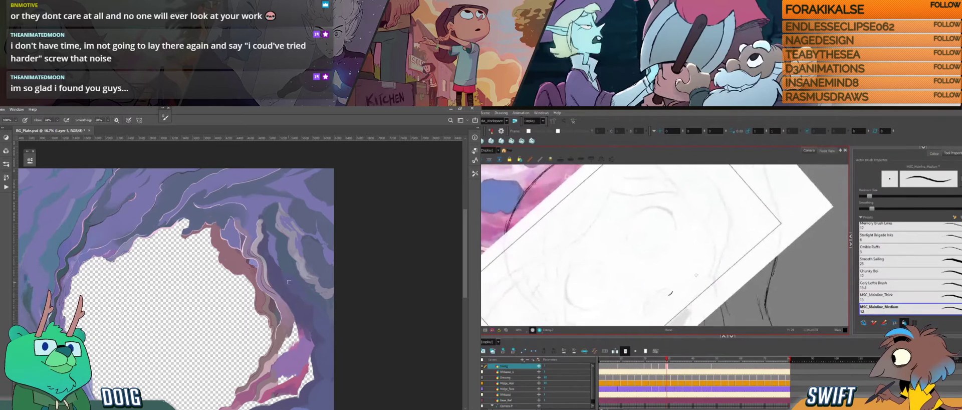
{"action": "left_click_drag", "start_coordinate": [291, 279], "coordinate": [295, 252]}
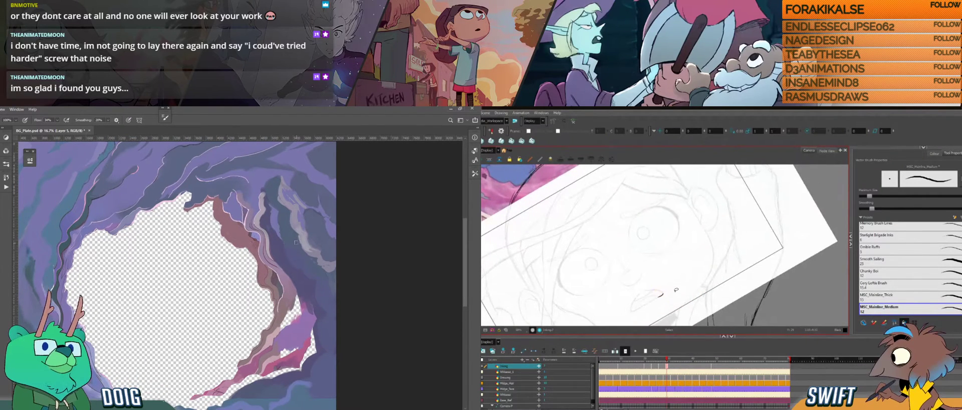
{"action": "key", "text": "e"}
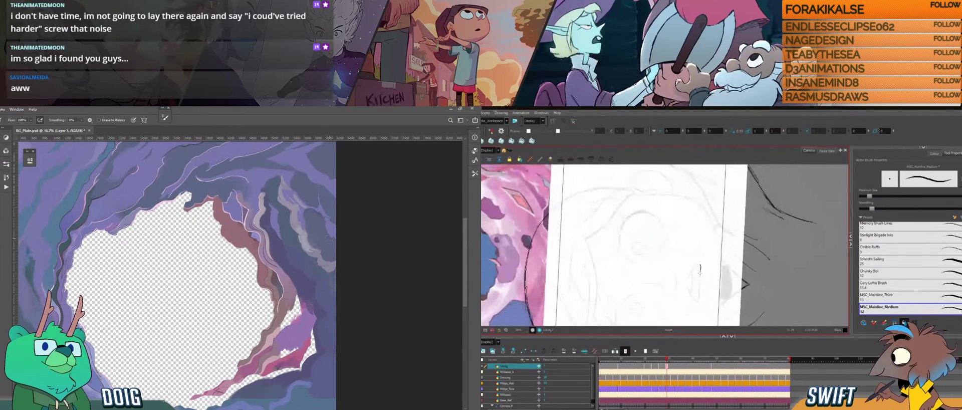
{"action": "key", "text": "b"}
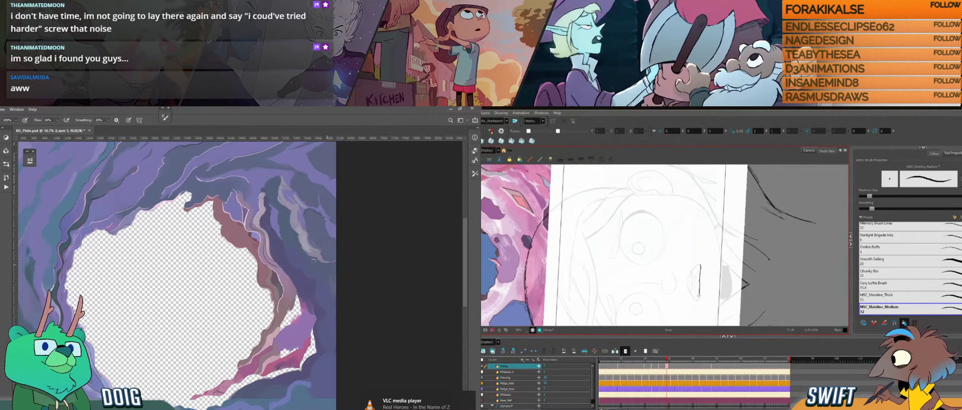
Sample painting colours from the cave's outer left wall and the blue ground below it.
{"action": "left_click_drag", "start_coordinate": [298, 244], "coordinate": [339, 212]}
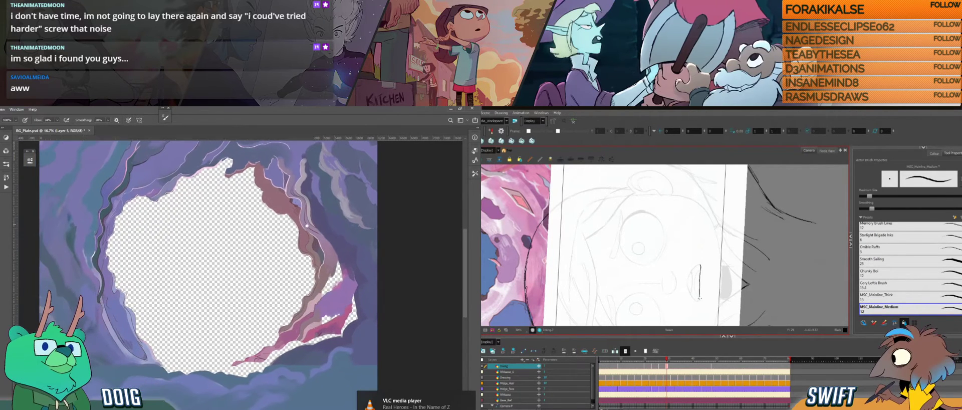
{"action": "left_click_drag", "start_coordinate": [171, 282], "coordinate": [191, 268]}
{"action": "key", "text": "i"}
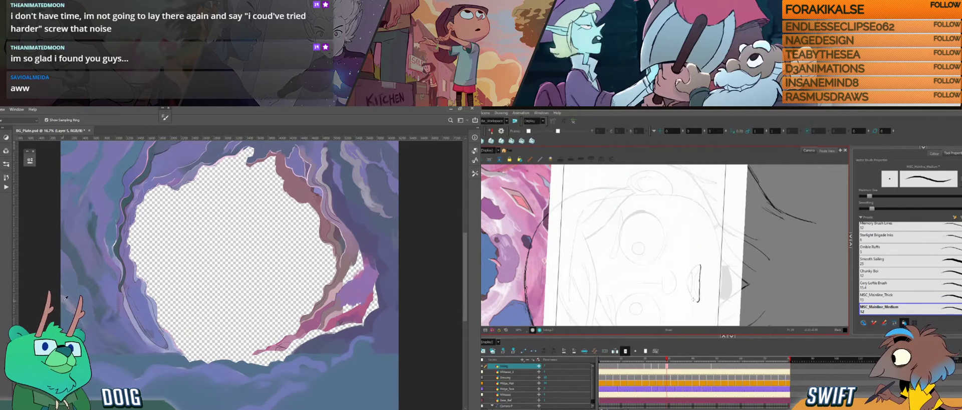
{"action": "key", "text": "b"}
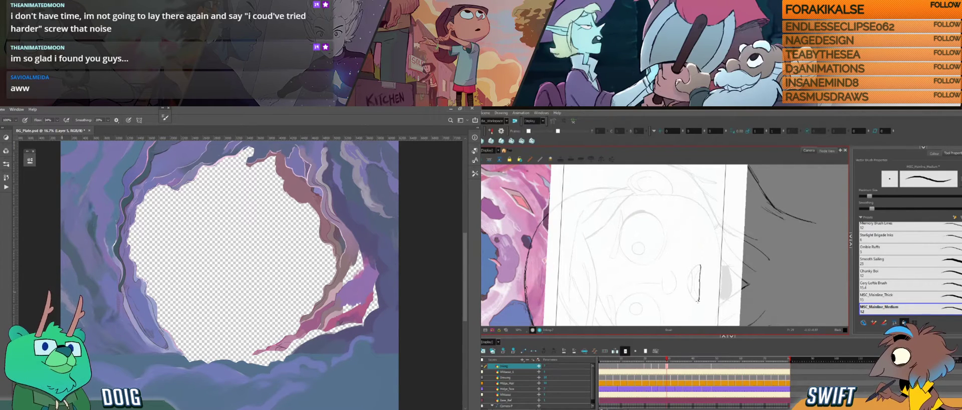
{"action": "left_click_drag", "start_coordinate": [277, 261], "coordinate": [250, 195]}
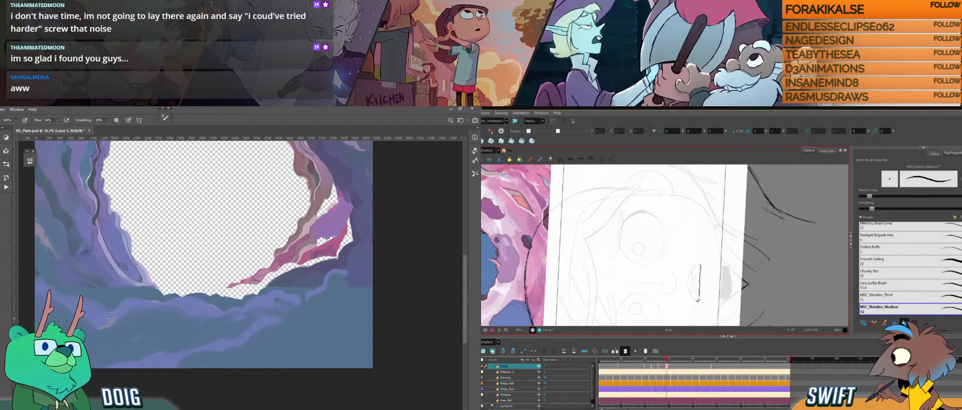
{"action": "left_click", "coordinate": [114, 317], "text": "alt"}
Ink the mouth's long lower edge in Harmony and erase the middle stretch of that line.
{"action": "key", "text": "ctrl+alt"}
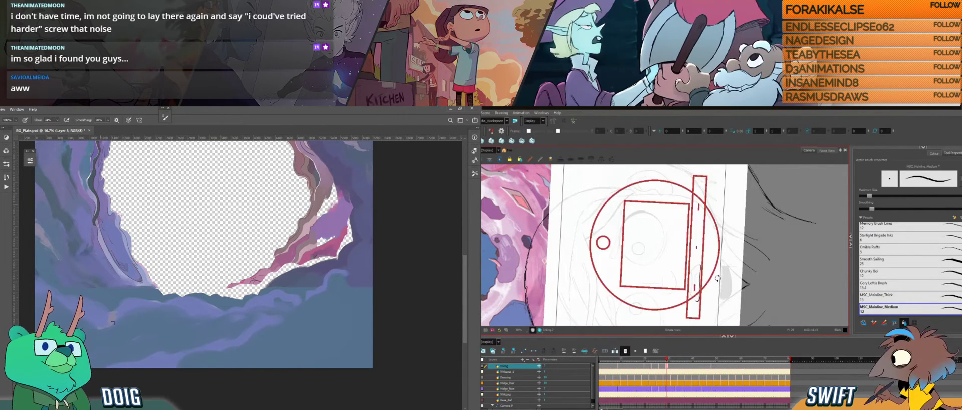
{"action": "left_click_drag", "start_coordinate": [718, 279], "coordinate": [643, 315]}
{"action": "left_click_drag", "start_coordinate": [694, 287], "coordinate": [710, 260]}
{"action": "left_click_drag", "start_coordinate": [127, 311], "coordinate": [175, 299]}
{"action": "left_click", "coordinate": [173, 299], "text": "alt"}
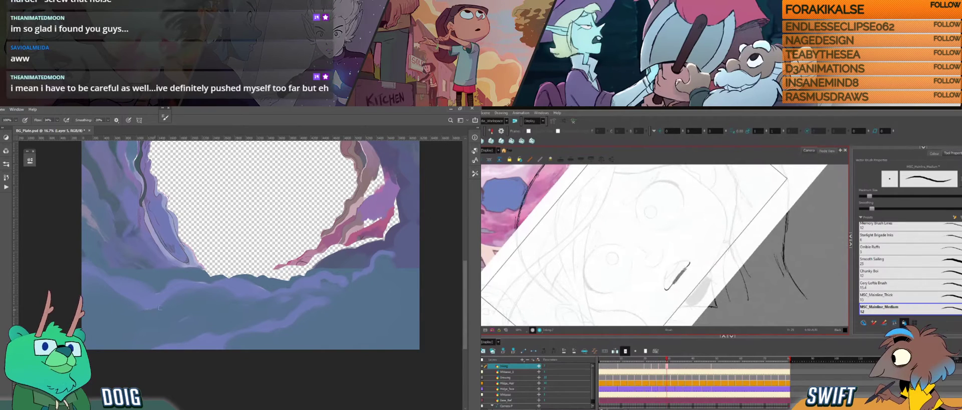
{"action": "key", "text": "alt+e"}
{"action": "left_click_drag", "start_coordinate": [673, 284], "coordinate": [687, 269]}
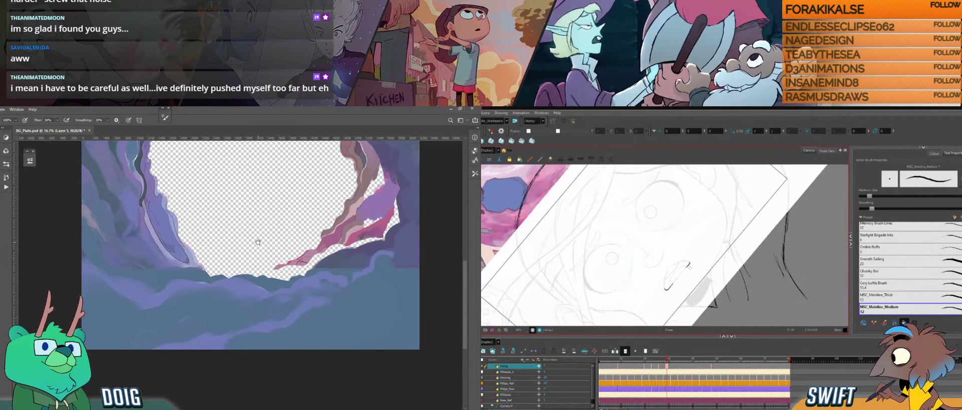
Redraw the mouth's lower edge as a clean brush line and round its corner toward the upper lip.
{"action": "mouse_move", "coordinate": [257, 242]}
{"action": "left_mouse_down"}
{"action": "mouse_move", "coordinate": [236, 278]}
{"action": "mouse_move", "coordinate": [217, 284]}
{"action": "mouse_move", "coordinate": [227, 277]}
{"action": "left_mouse_up"}
{"action": "key", "text": "alt+b"}
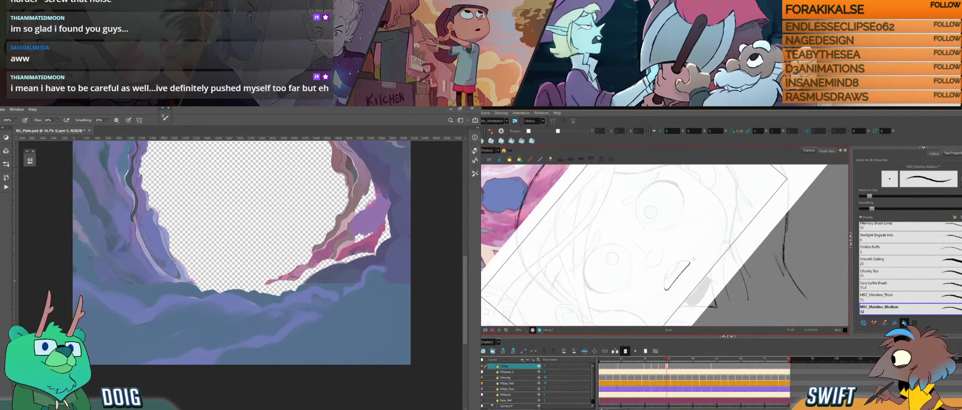
{"action": "left_click_drag", "start_coordinate": [164, 260], "coordinate": [165, 266]}
{"action": "key", "text": "alt+b"}
{"action": "key", "text": "i"}
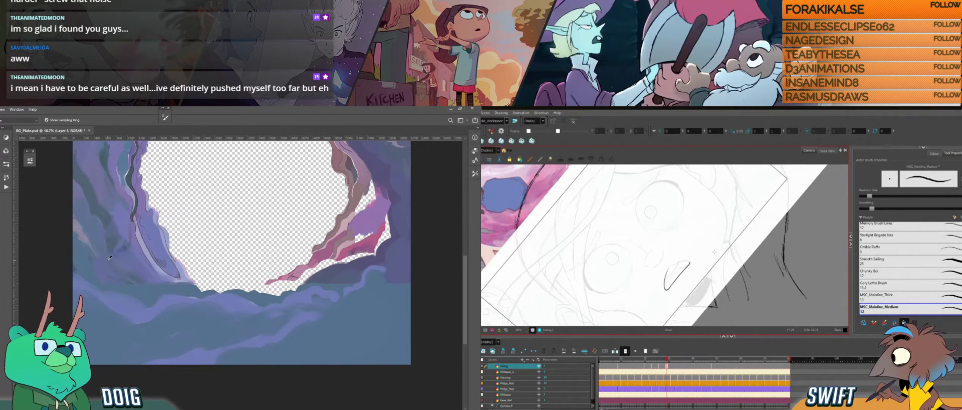
{"action": "left_click_drag", "start_coordinate": [714, 252], "coordinate": [665, 304]}
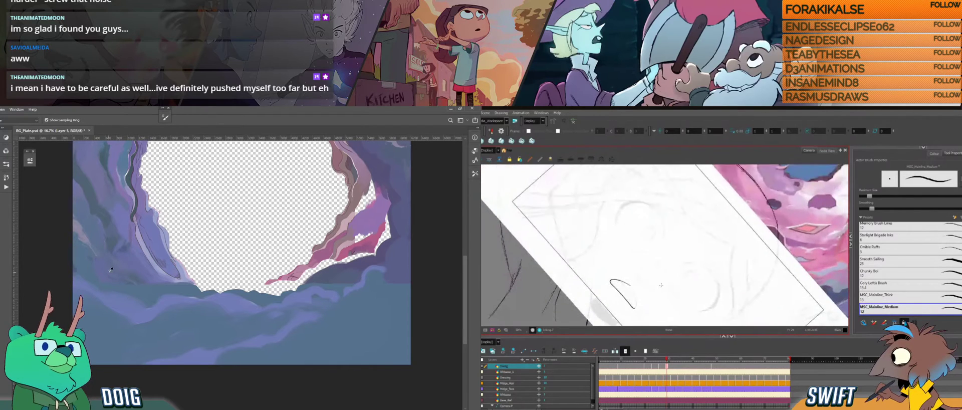
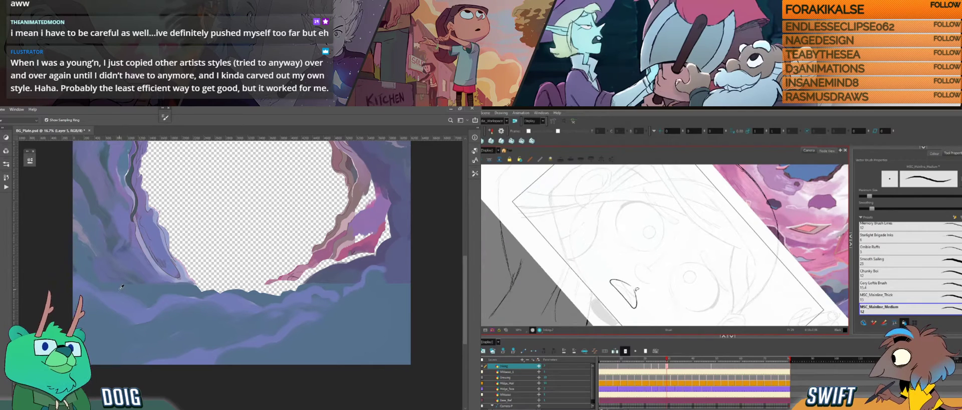
Delete the overlapping stroke on the mouth's curved upper edge, and sample the ground's blue tone in Photoshop.
{"action": "key", "text": "alt+s"}
{"action": "left_click", "coordinate": [636, 290]}
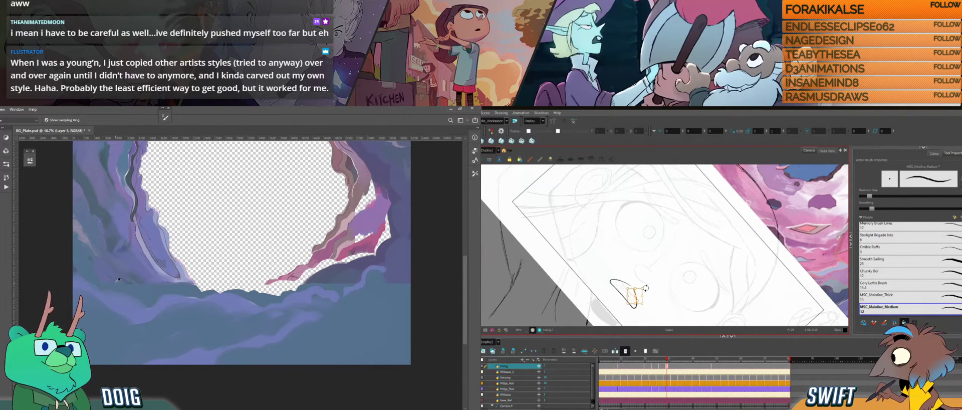
{"action": "left_click", "coordinate": [657, 278]}
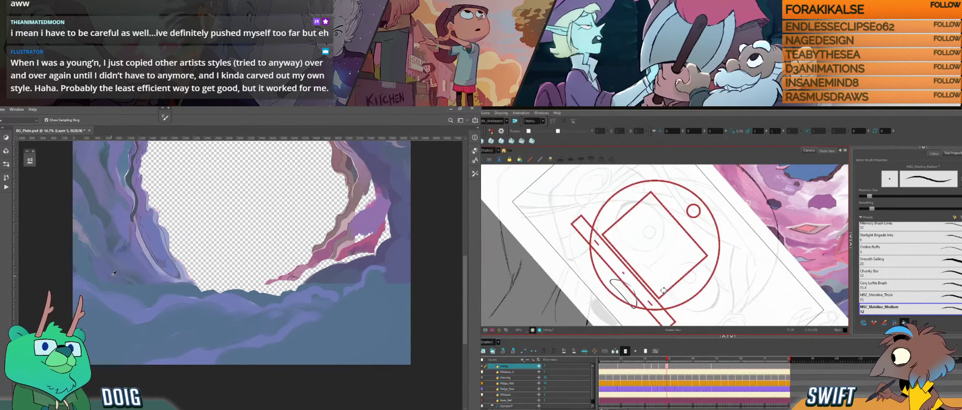
{"action": "left_click_drag", "start_coordinate": [657, 278], "coordinate": [637, 298]}
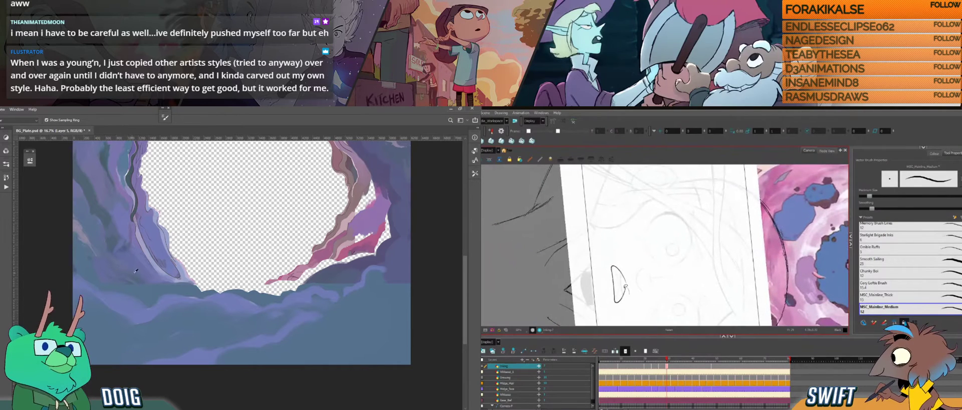
{"action": "left_click", "coordinate": [624, 289]}
{"action": "left_click", "coordinate": [132, 325], "text": "alt"}
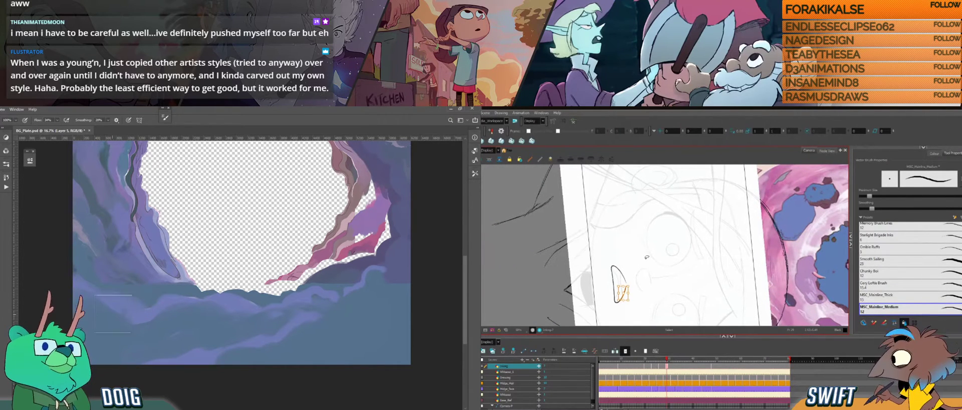
{"action": "left_click_drag", "start_coordinate": [116, 314], "coordinate": [130, 315]}
{"action": "key", "text": "Delete"}
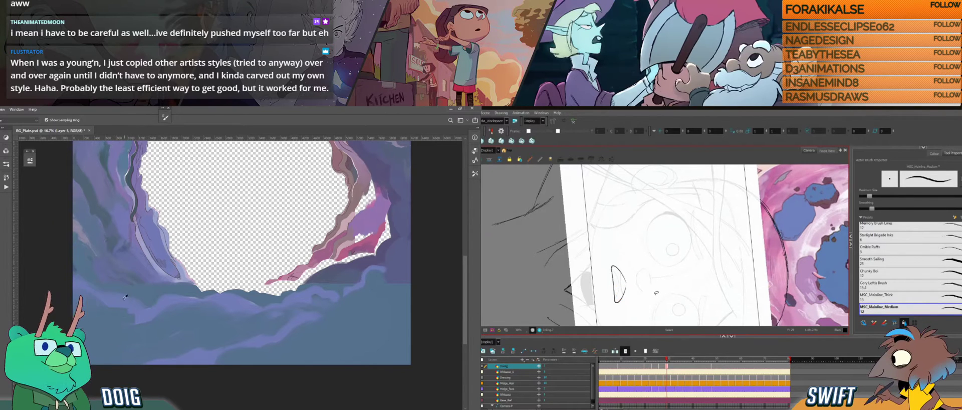
{"action": "left_click_drag", "start_coordinate": [656, 293], "coordinate": [645, 289]}
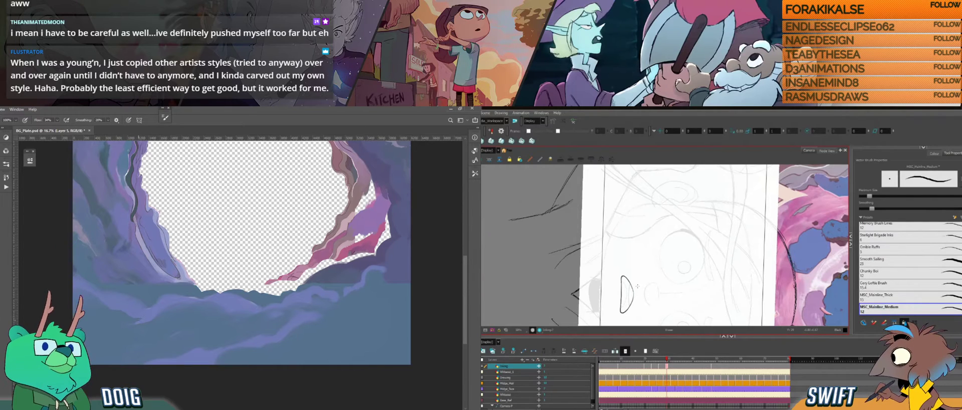
Sample painting colours from the rock above the cave opening and from the left wall in Photoshop.
{"action": "mouse_move", "coordinate": [649, 292]}
{"action": "left_mouse_down"}
{"action": "mouse_move", "coordinate": [696, 281]}
{"action": "mouse_move", "coordinate": [714, 248]}
{"action": "mouse_move", "coordinate": [715, 261]}
{"action": "mouse_move", "coordinate": [690, 275]}
{"action": "mouse_move", "coordinate": [710, 279]}
{"action": "mouse_move", "coordinate": [717, 227]}
{"action": "left_mouse_up"}
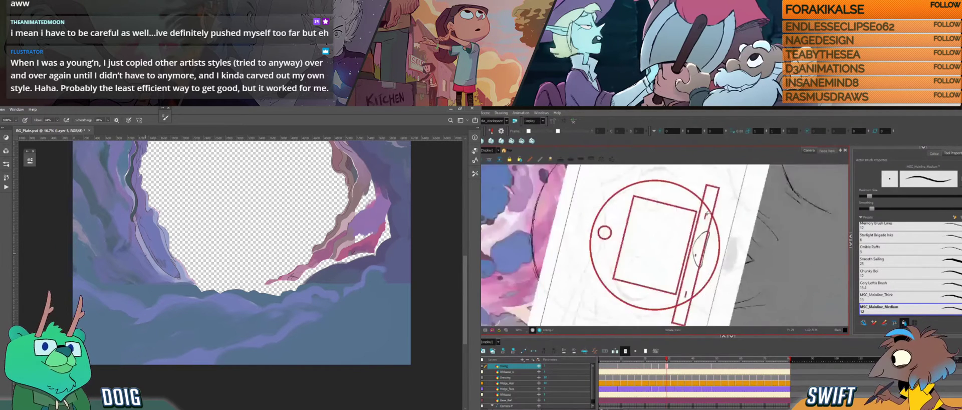
{"action": "left_click_drag", "start_coordinate": [709, 259], "coordinate": [679, 290]}
{"action": "left_click_drag", "start_coordinate": [254, 262], "coordinate": [213, 321]}
{"action": "left_click_drag", "start_coordinate": [242, 284], "coordinate": [268, 377]}
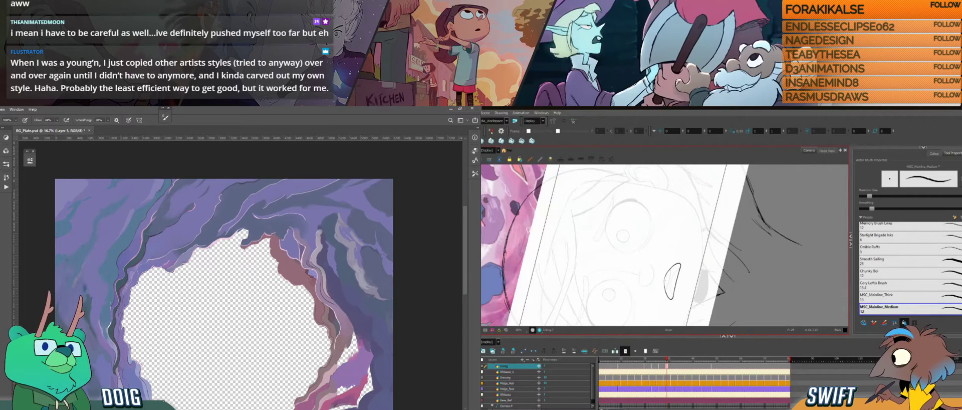
{"action": "key", "text": "i"}
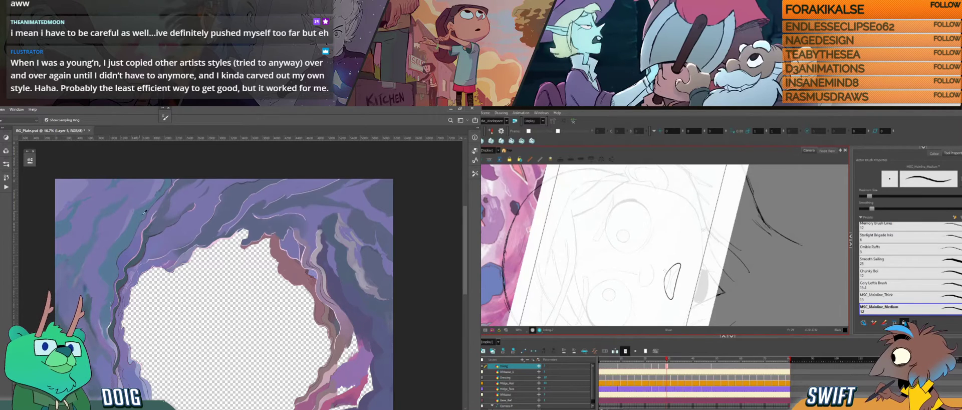
{"action": "key", "text": "b"}
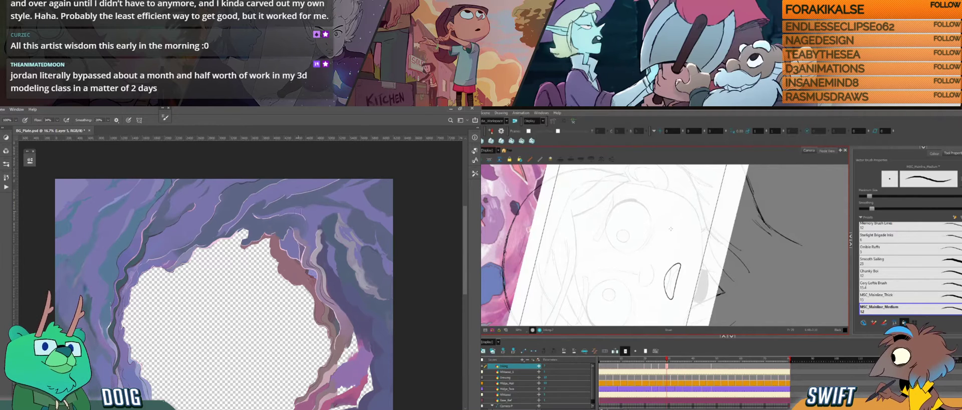
{"action": "left_click", "coordinate": [225, 231], "text": "alt"}
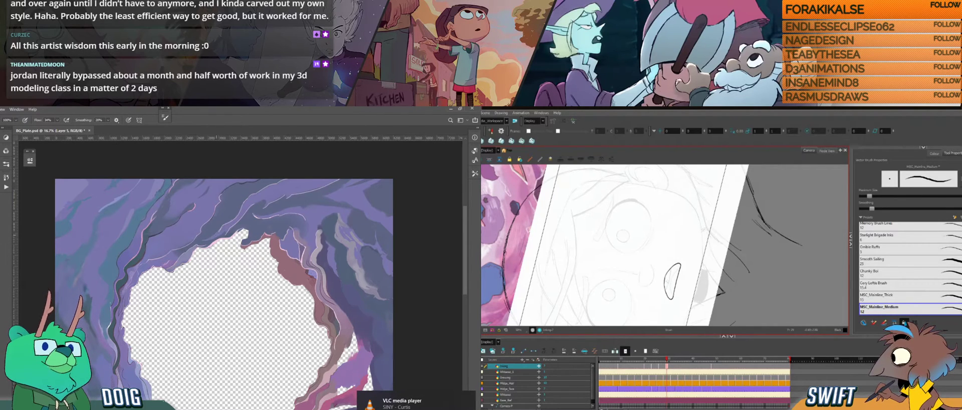
{"action": "left_click", "coordinate": [213, 237], "text": "alt"}
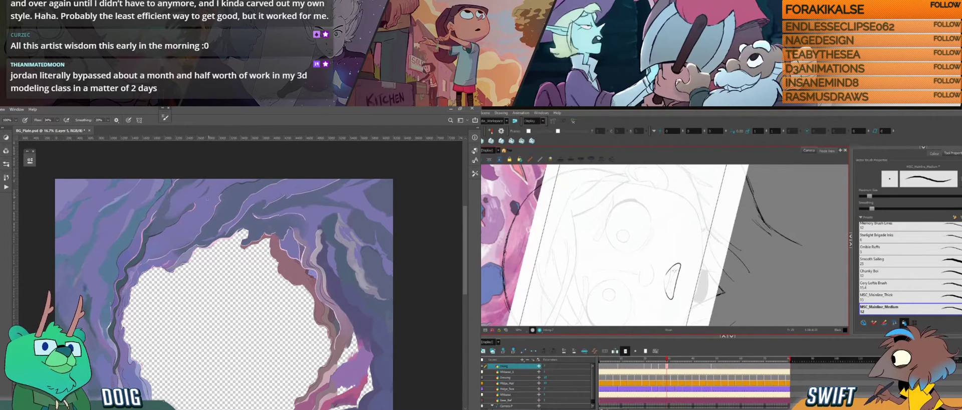
{"action": "key", "text": "alt"}
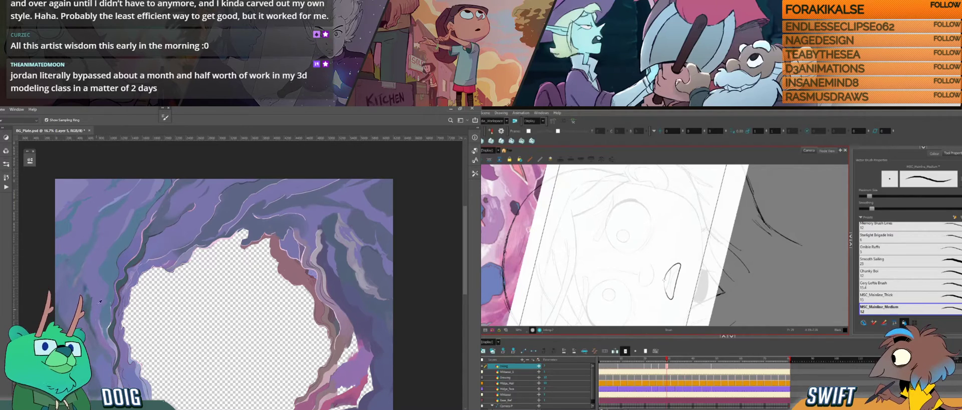
{"action": "left_click", "coordinate": [99, 281], "text": "alt"}
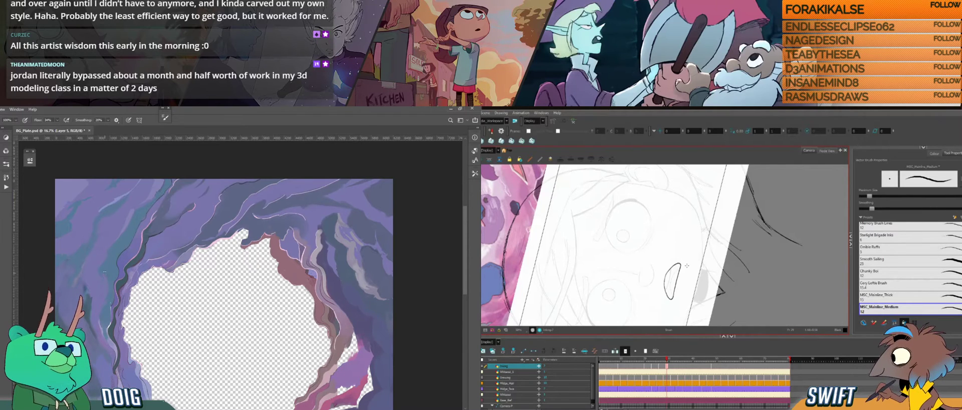
Select the stroke on the mouth's upper edge in Harmony, and sample the dark crease along the cave's left wall in Photoshop.
{"action": "key", "text": "alt+s"}
{"action": "left_click_drag", "start_coordinate": [176, 310], "coordinate": [200, 230]}
{"action": "key", "text": "alt"}
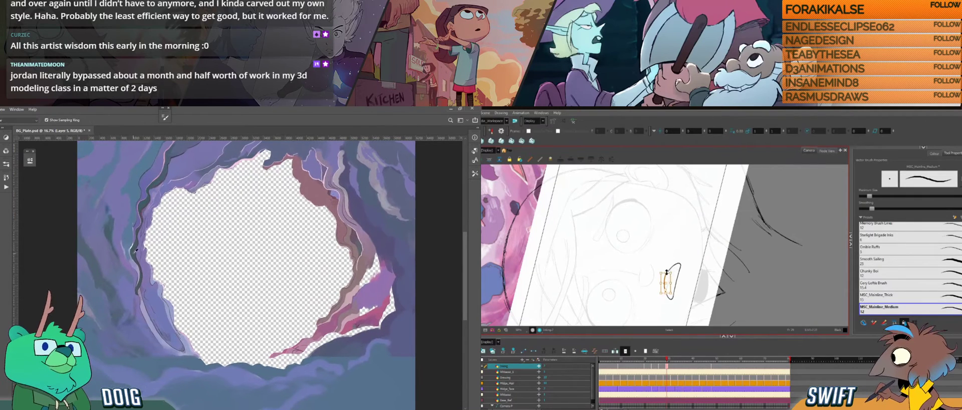
{"action": "left_click", "coordinate": [134, 250], "text": "alt"}
{"action": "left_click", "coordinate": [676, 258]}
{"action": "mouse_move", "coordinate": [680, 254]}
{"action": "left_mouse_down"}
{"action": "mouse_move", "coordinate": [651, 273]}
{"action": "mouse_move", "coordinate": [637, 265]}
{"action": "left_mouse_up"}
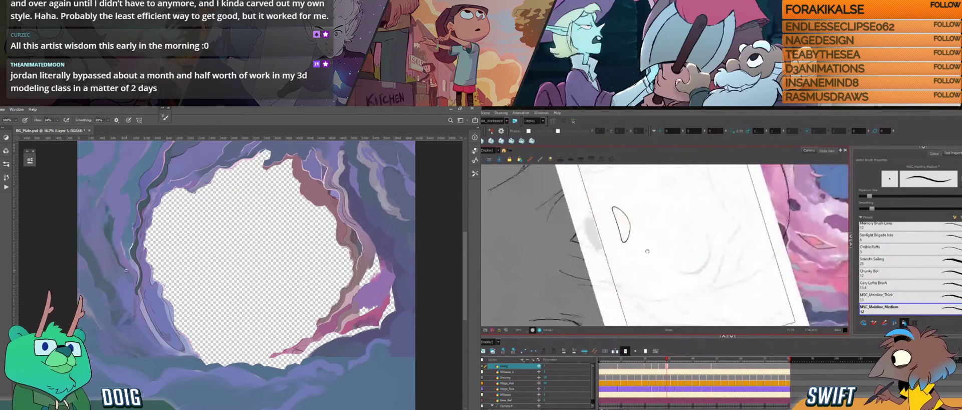
Erase the excess ink on the mouth's curved upper edge in Harmony.
{"action": "scroll", "coordinate": [637, 264], "scroll_direction": "up", "scroll_amount": 2}
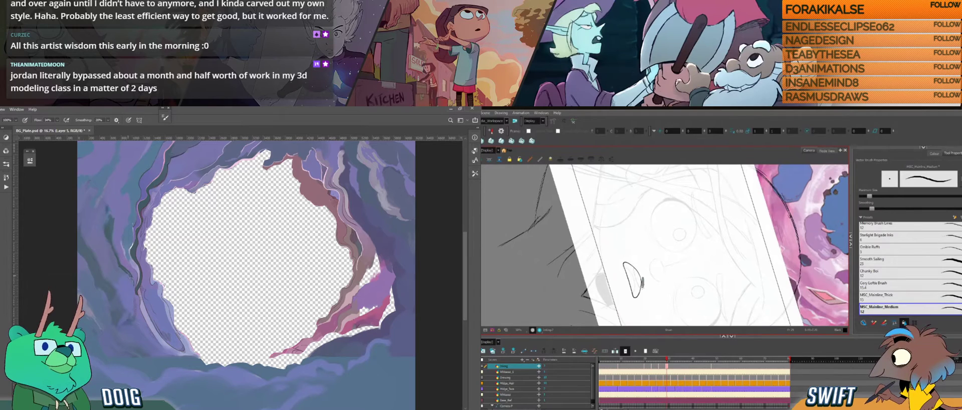
{"action": "key", "text": "alt+e"}
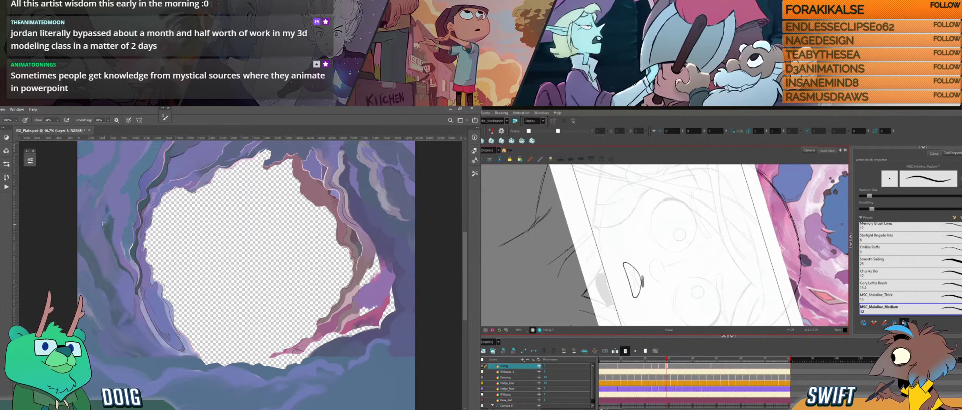
{"action": "left_click_drag", "start_coordinate": [643, 274], "coordinate": [701, 255]}
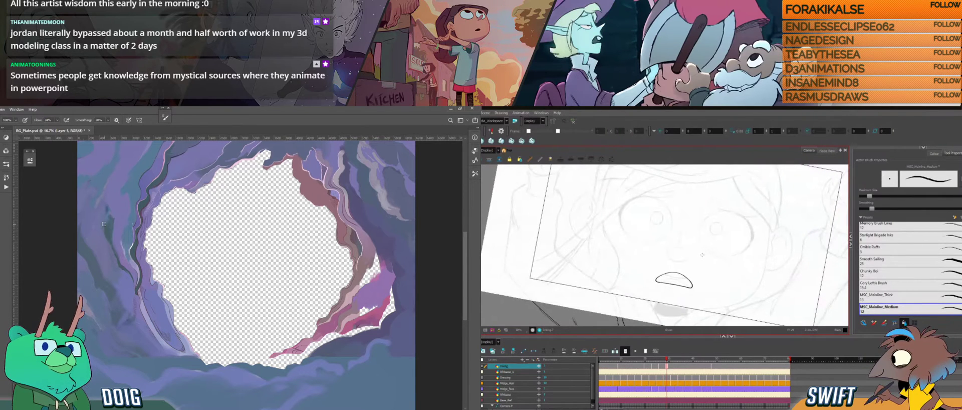
{"action": "left_click_drag", "start_coordinate": [659, 270], "coordinate": [682, 260]}
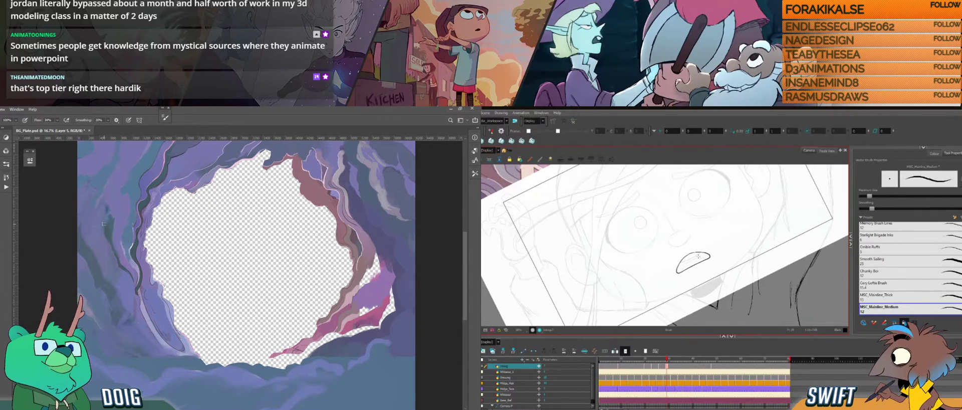
Ink an inner line across the open mouth, checking it against the neighbouring drawing.
{"action": "left_click_drag", "start_coordinate": [699, 256], "coordinate": [687, 285]}
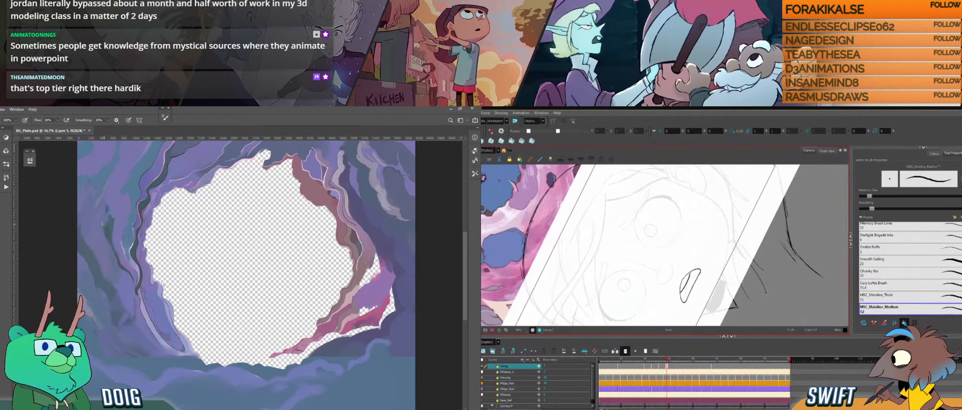
{"action": "key", "text": "comma"}
{"action": "key", "text": "period"}
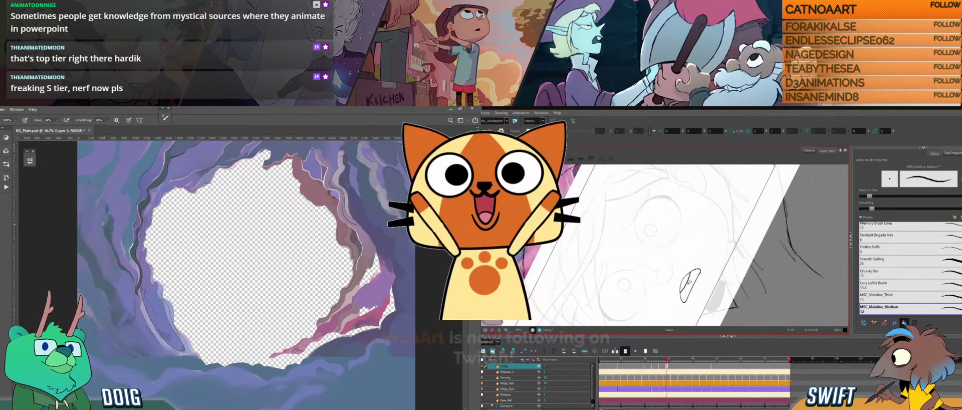
{"action": "left_click", "coordinate": [689, 281]}
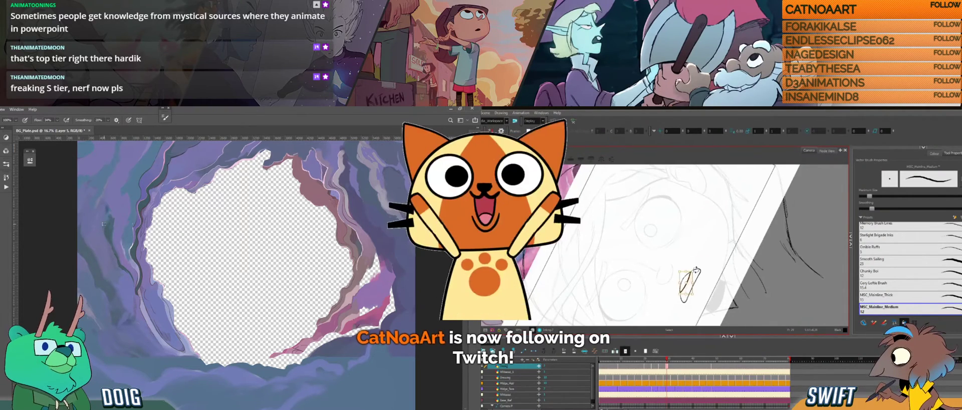
{"action": "left_click", "coordinate": [708, 260]}
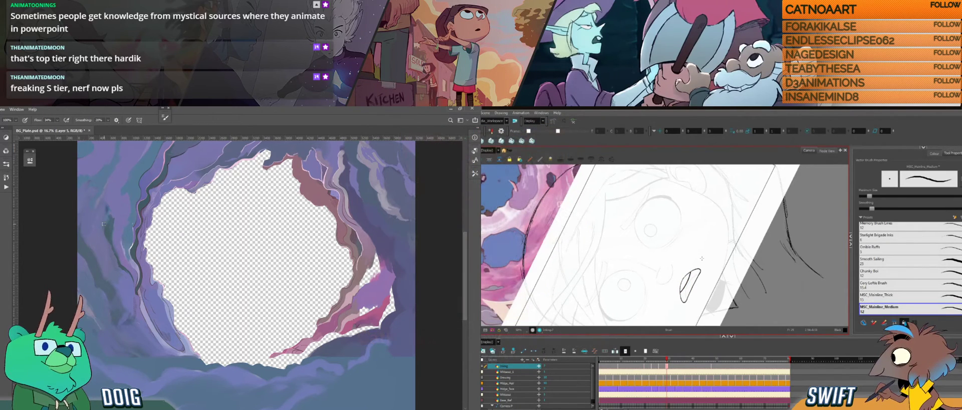
{"action": "left_click_drag", "start_coordinate": [703, 258], "coordinate": [706, 273]}
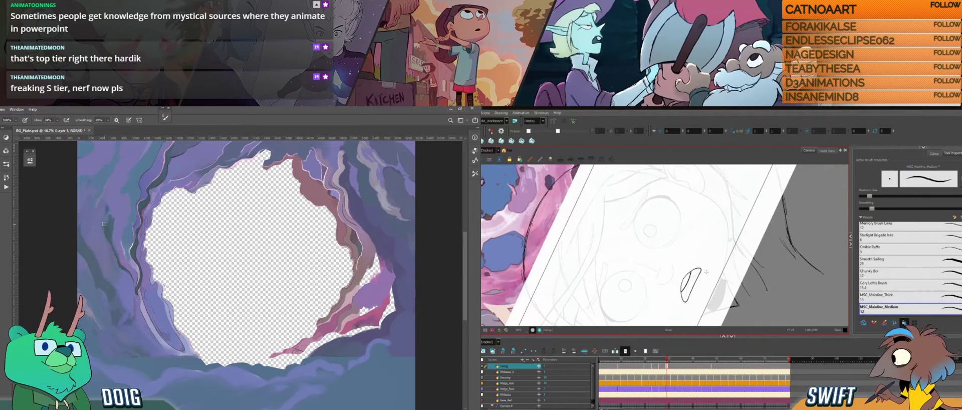
Sample painting colours from the shaded rock on the cave's left wall in Photoshop.
{"action": "key", "text": "i"}
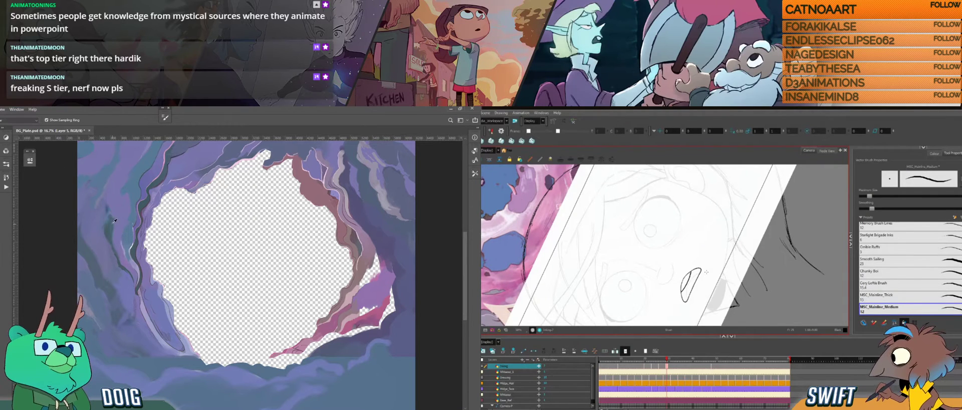
{"action": "key", "text": "b"}
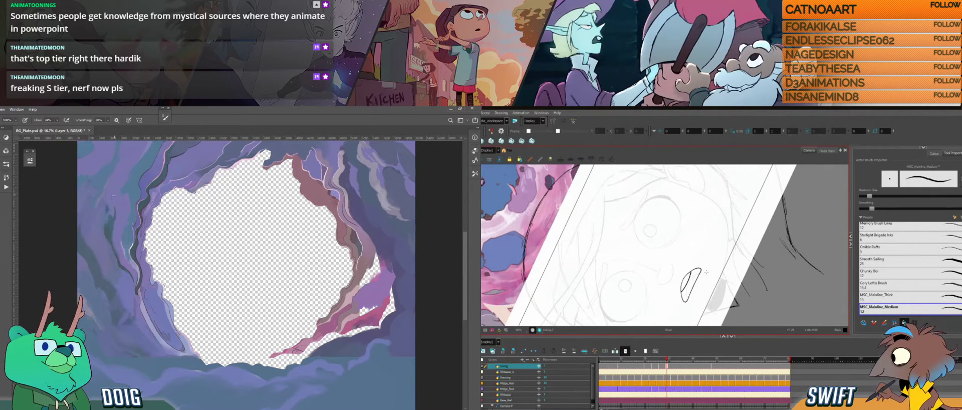
{"action": "left_click", "coordinate": [111, 217], "text": "alt"}
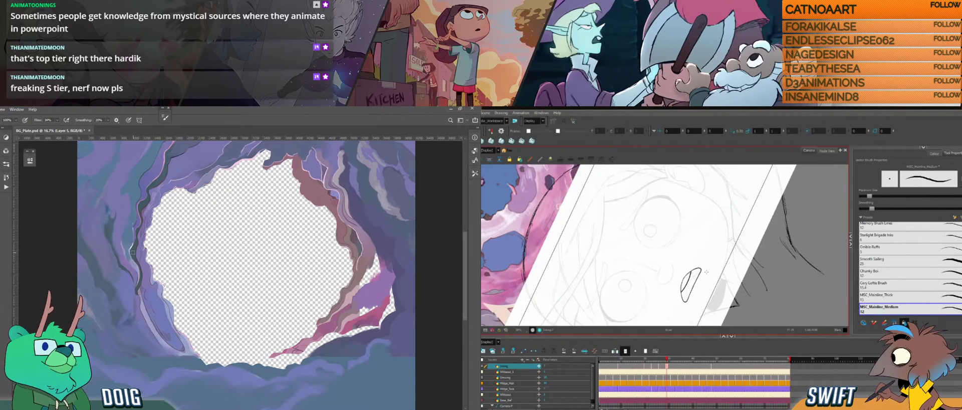
Ink a second inner line in the mouth, flipping between neighbouring head drawings to match its shape.
{"action": "key", "text": "f"}
{"action": "key", "text": "g"}
{"action": "key", "text": "f"}
{"action": "key", "text": "g"}
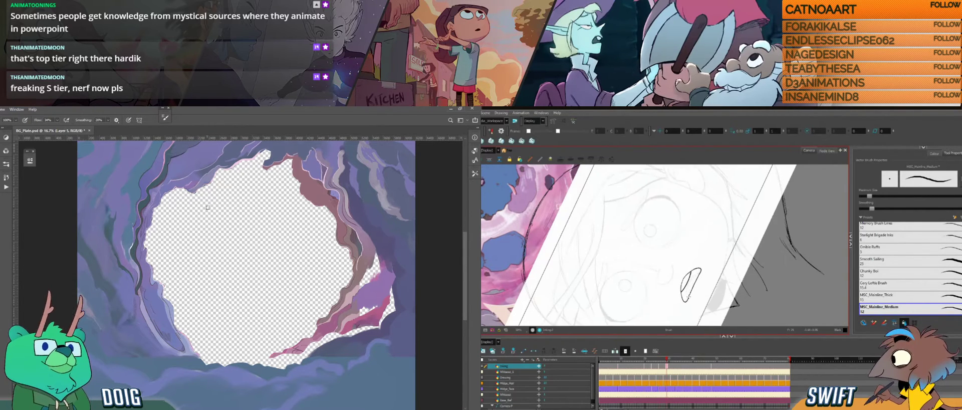
{"action": "left_click_drag", "start_coordinate": [233, 235], "coordinate": [209, 272]}
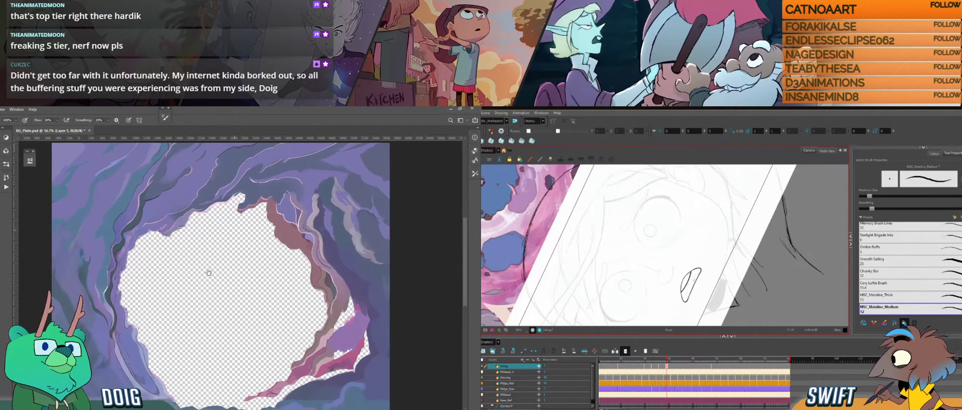
{"action": "key", "text": "f"}
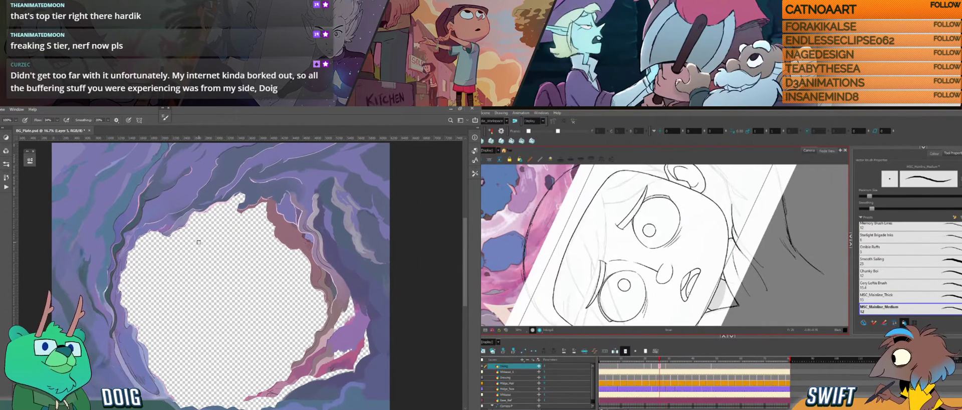
{"action": "key", "text": "g"}
{"action": "key", "text": "f"}
{"action": "key", "text": "g"}
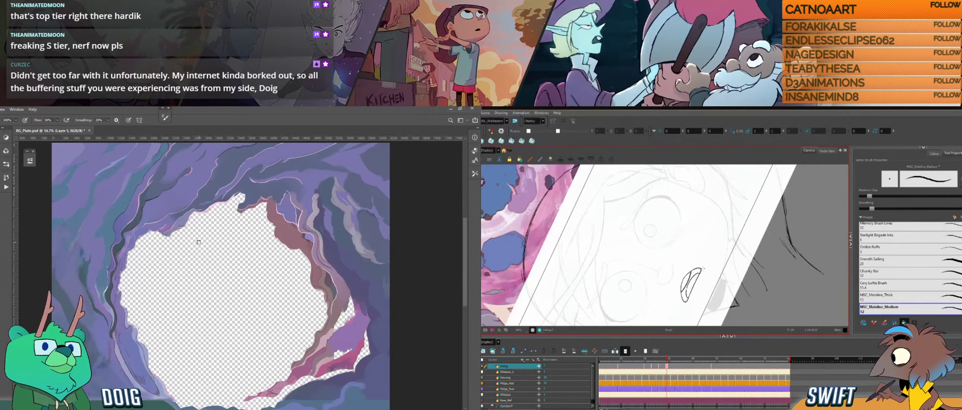
{"action": "key", "text": "f"}
{"action": "key", "text": "g"}
{"action": "left_click_drag", "start_coordinate": [231, 235], "coordinate": [210, 271]}
{"action": "key", "text": "f"}
{"action": "key", "text": "g"}
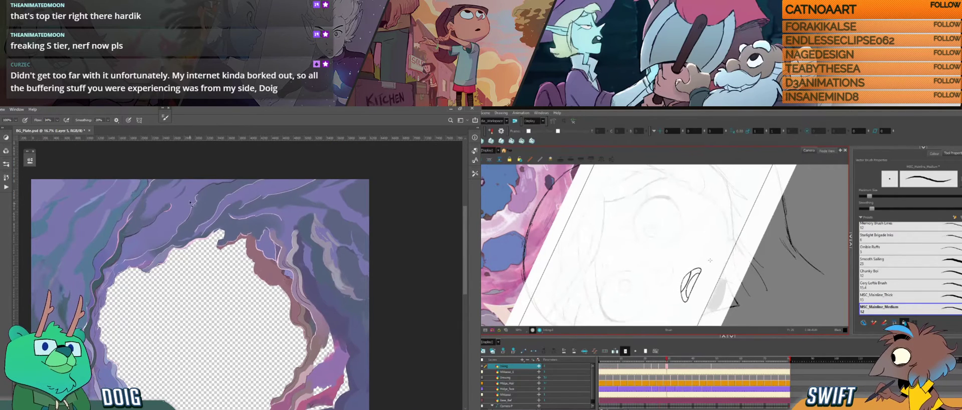
Check the mouth's inner stroke in Harmony, and lasso the dark rock band above the cave opening in Photoshop.
{"action": "key", "text": "l"}
{"action": "key", "text": "f"}
{"action": "key", "text": "g"}
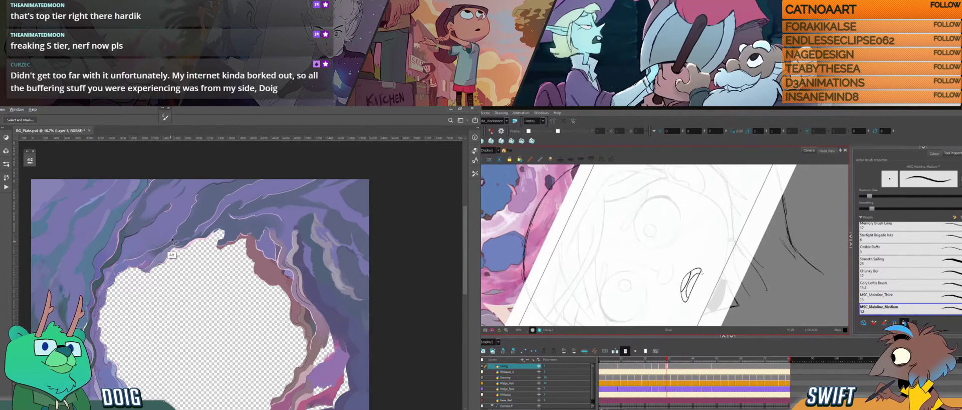
{"action": "key", "text": "alt+s"}
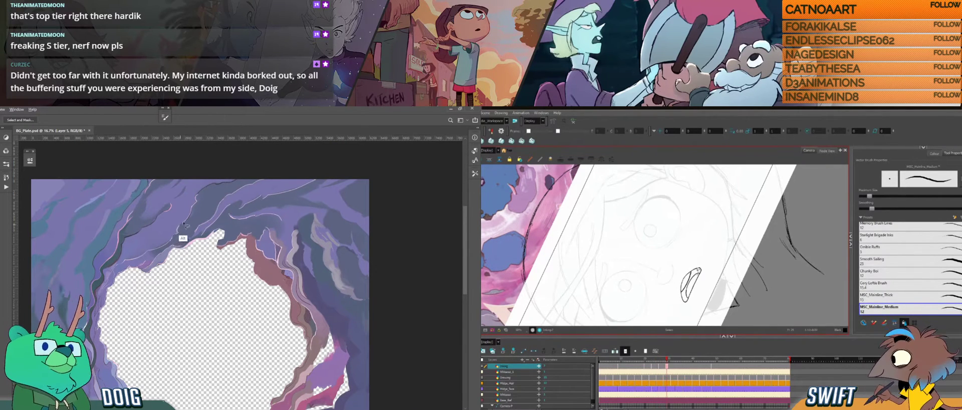
{"action": "left_click", "coordinate": [699, 273]}
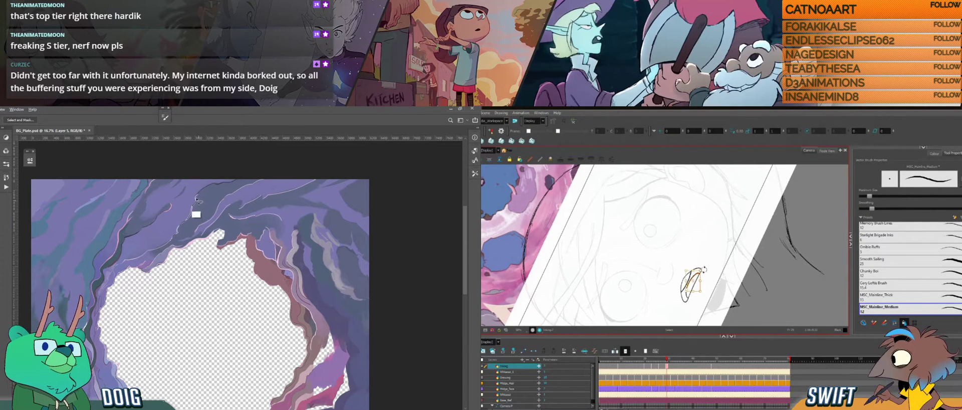
{"action": "left_click", "coordinate": [717, 261]}
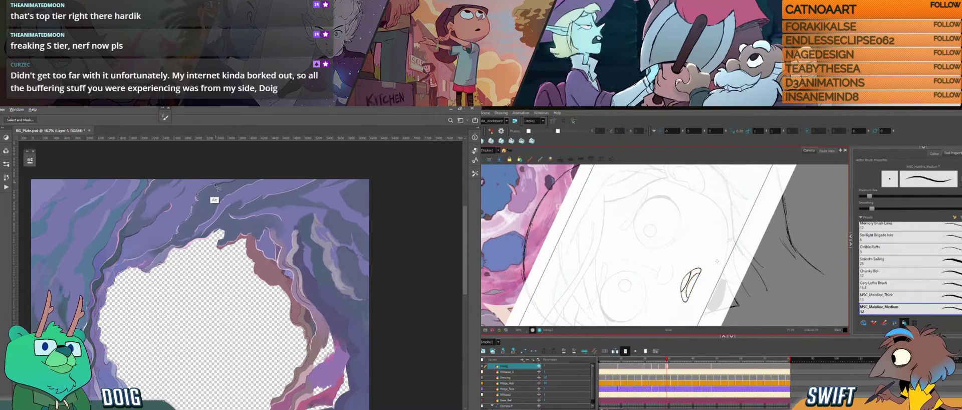
{"action": "mouse_move", "coordinate": [215, 186]}
{"action": "left_mouse_down"}
{"action": "mouse_move", "coordinate": [256, 171]}
{"action": "mouse_move", "coordinate": [263, 151]}
{"action": "mouse_move", "coordinate": [251, 148]}
{"action": "mouse_move", "coordinate": [241, 179]}
{"action": "mouse_move", "coordinate": [218, 171]}
{"action": "mouse_move", "coordinate": [202, 183]}
{"action": "mouse_move", "coordinate": [205, 160]}
{"action": "mouse_move", "coordinate": [242, 137]}
{"action": "mouse_move", "coordinate": [250, 139]}
{"action": "mouse_move", "coordinate": [238, 173]}
{"action": "mouse_move", "coordinate": [265, 181]}
{"action": "mouse_move", "coordinate": [264, 195]}
{"action": "mouse_move", "coordinate": [227, 208]}
{"action": "mouse_move", "coordinate": [175, 254]}
{"action": "left_mouse_up"}
{"action": "key", "text": "alt+b"}
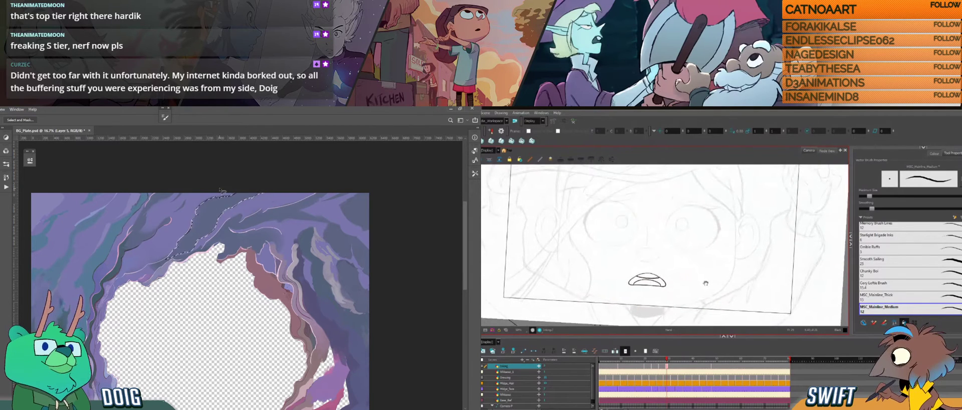
Paint the lassoed rock band above the cave opening darker blue in Photoshop, while repositioning the face drawing in Harmony.
{"action": "key", "text": "b"}
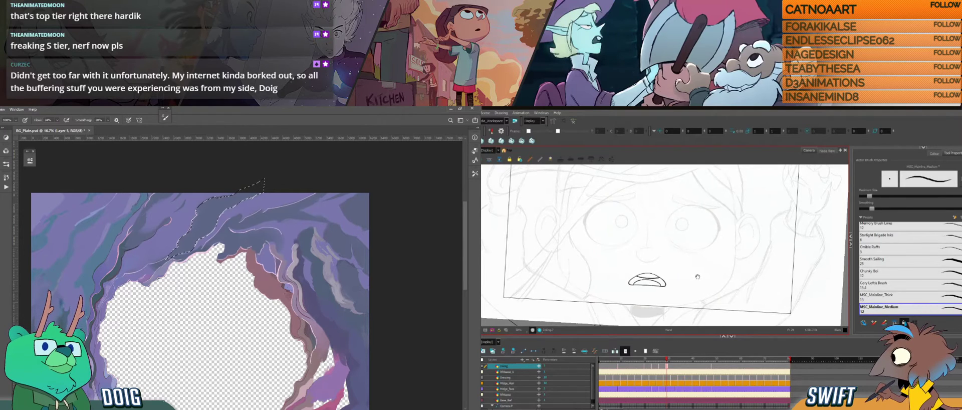
{"action": "left_click_drag", "start_coordinate": [704, 271], "coordinate": [707, 276]}
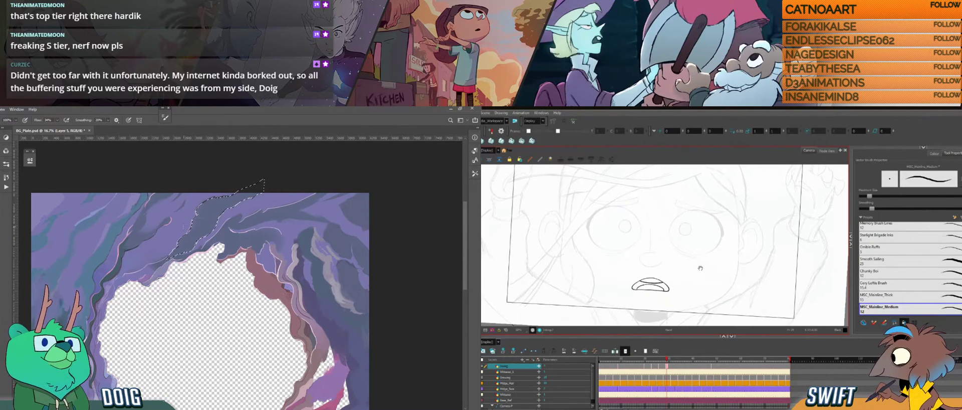
{"action": "left_click_drag", "start_coordinate": [248, 192], "coordinate": [203, 224]}
{"action": "left_click_drag", "start_coordinate": [699, 256], "coordinate": [700, 262]}
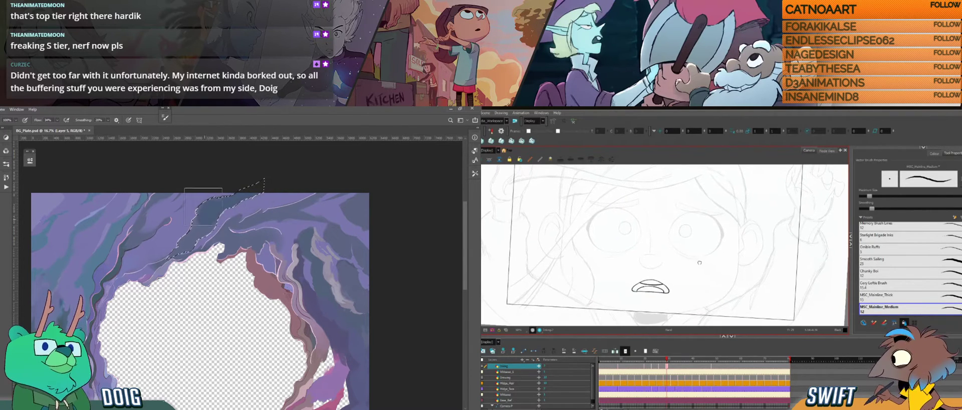
{"action": "left_click_drag", "start_coordinate": [202, 224], "coordinate": [188, 247]}
{"action": "left_click_drag", "start_coordinate": [699, 261], "coordinate": [717, 266]}
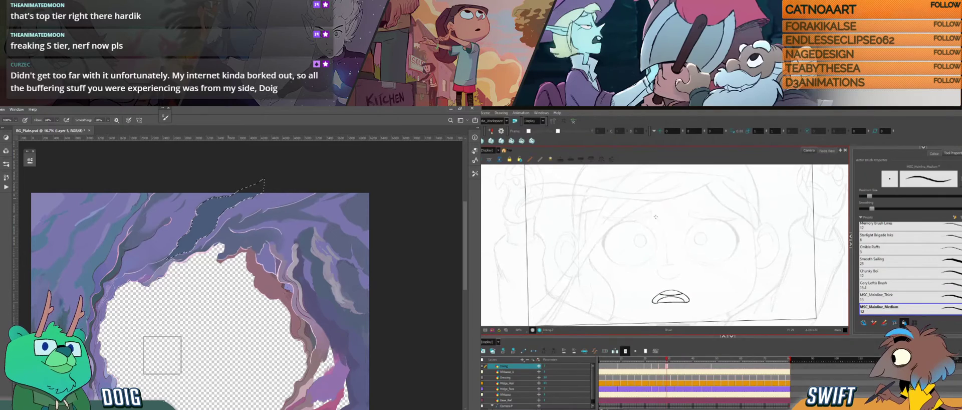
Ink the nose bridge in Harmony with a short upper curve and a near-vertical stroke beneath it.
{"action": "left_click_drag", "start_coordinate": [655, 217], "coordinate": [663, 230]}
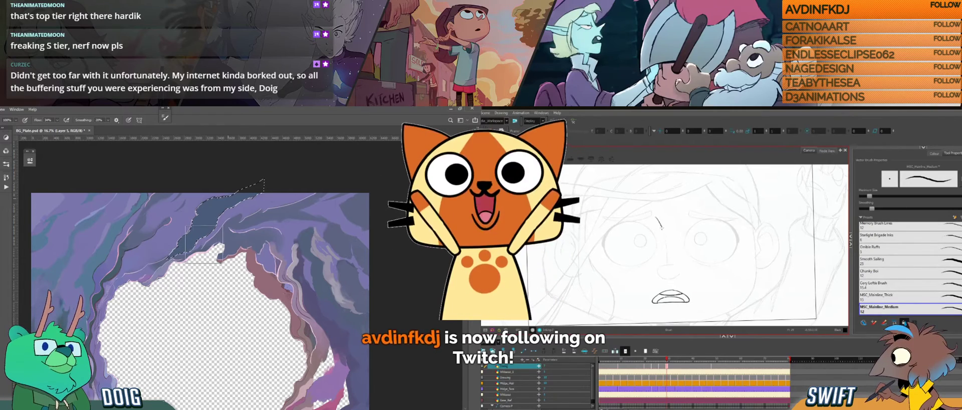
{"action": "left_click_drag", "start_coordinate": [656, 217], "coordinate": [667, 262]}
{"action": "key", "text": "ctrl+z"}
{"action": "key", "text": "ctrl+z"}
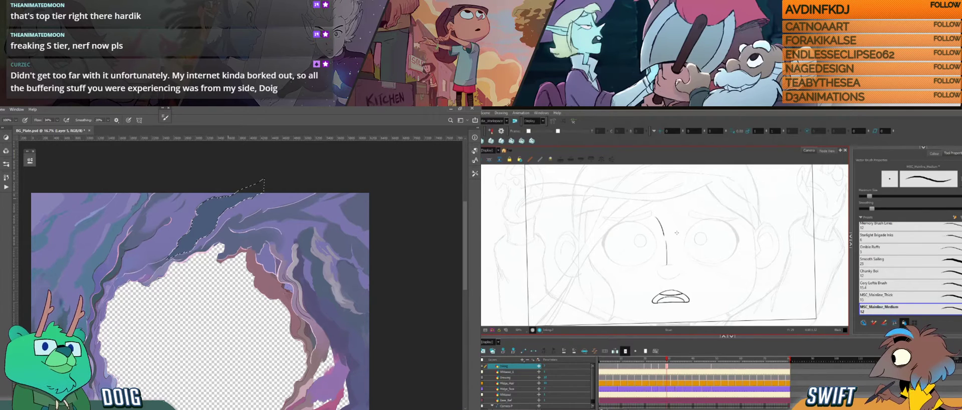
{"action": "key", "text": "super+d"}
{"action": "key", "text": "super+d"}
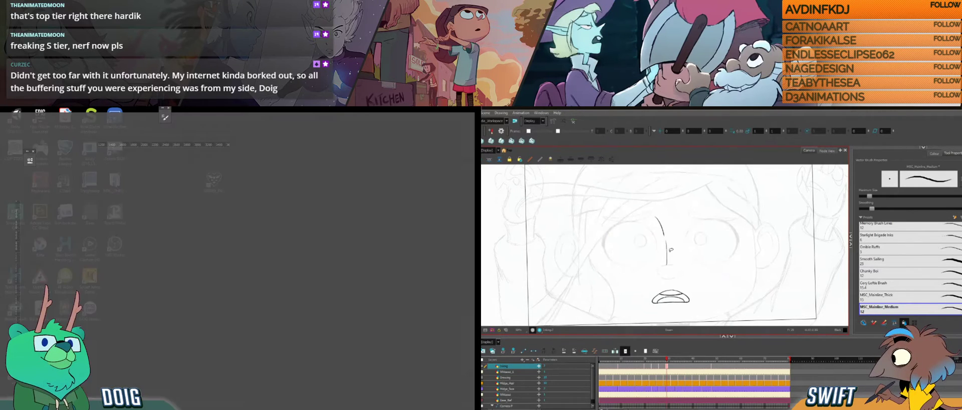
{"action": "key", "text": "alt+s"}
{"action": "left_click", "coordinate": [667, 255]}
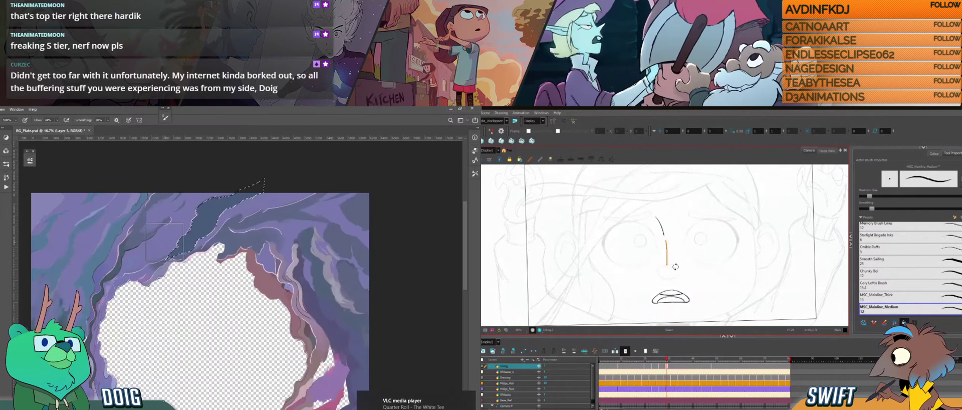
{"action": "left_click", "coordinate": [684, 256]}
Darken the selected rock band above the cave opening with a gradient in Photoshop, and clear the selection.
{"action": "mouse_move", "coordinate": [168, 261]}
{"action": "left_mouse_down"}
{"action": "mouse_move", "coordinate": [219, 208]}
{"action": "mouse_move", "coordinate": [196, 237]}
{"action": "left_mouse_up"}
{"action": "key", "text": "i"}
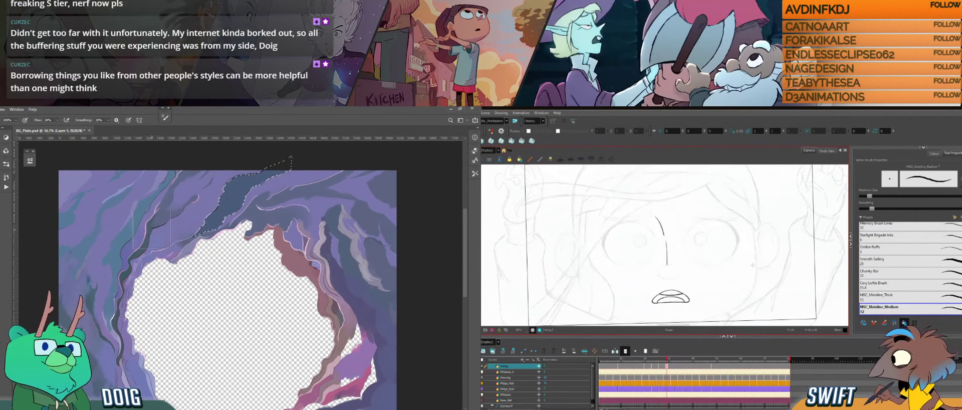
{"action": "key", "text": "alt"}
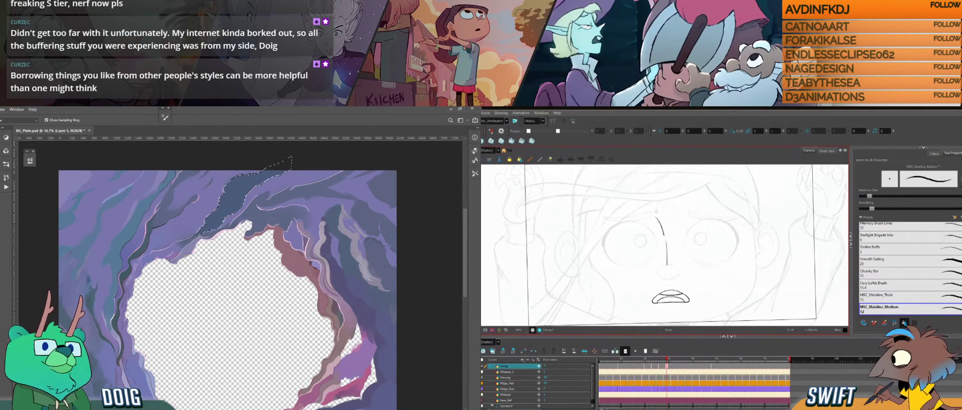
{"action": "key", "text": "g"}
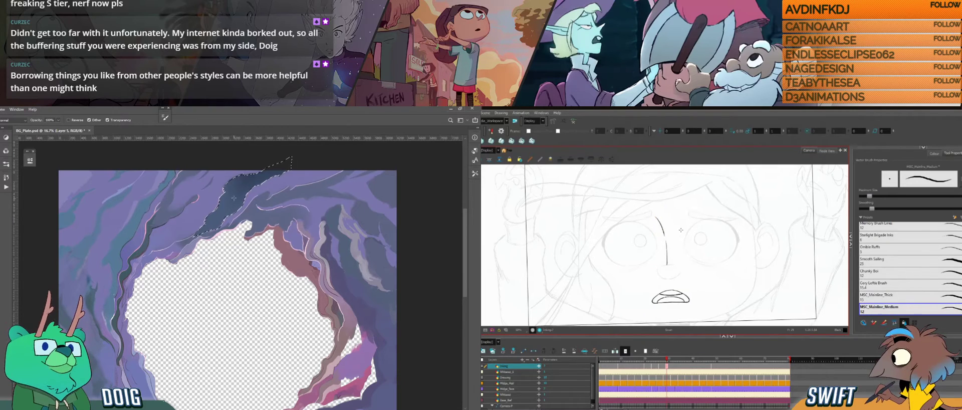
{"action": "left_click_drag", "start_coordinate": [249, 164], "coordinate": [230, 205]}
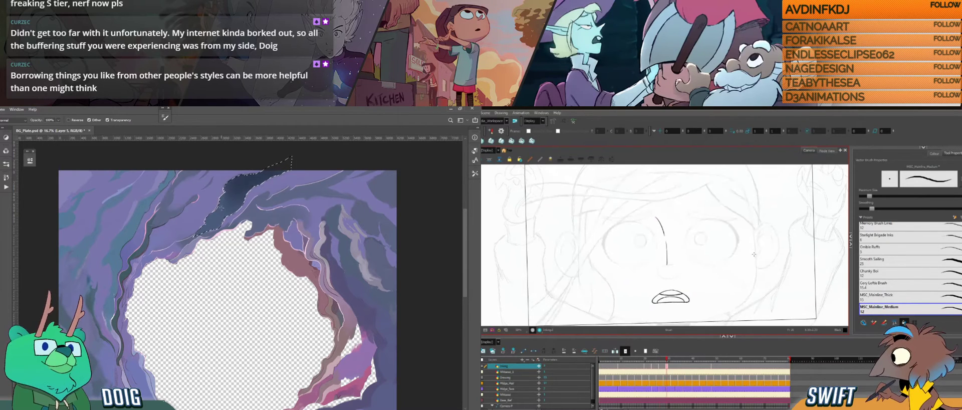
{"action": "key", "text": "ctrl+d"}
Sample the blue at the band's lower end in Photoshop for painting with a smaller brush, and thin the upper nose stroke's end in Harmony.
{"action": "key", "text": "i"}
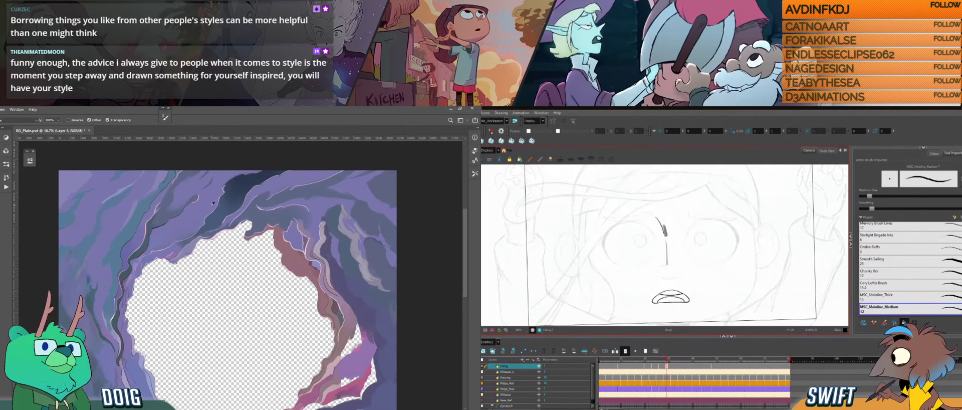
{"action": "left_click", "coordinate": [221, 212]}
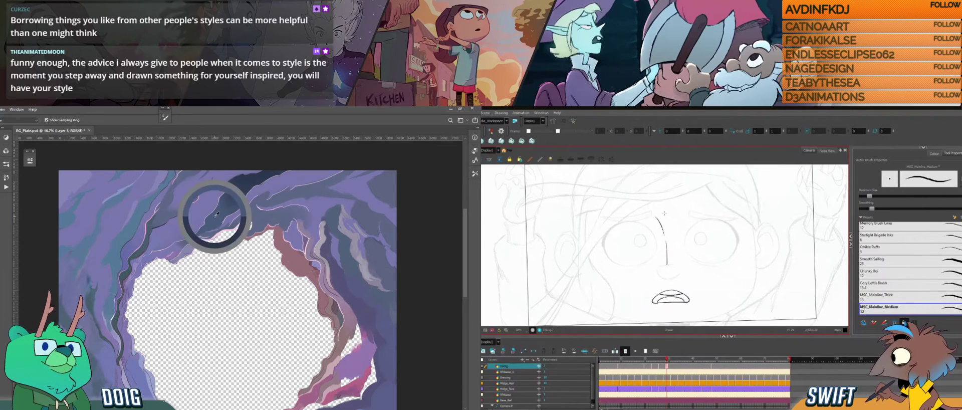
{"action": "key", "text": "b"}
{"action": "left_click_drag", "start_coordinate": [662, 224], "coordinate": [665, 233]}
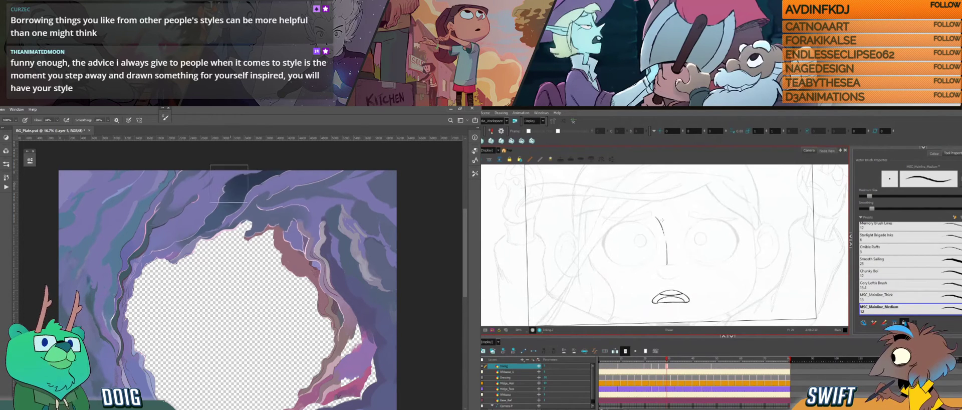
{"action": "key", "text": "f"}
{"action": "key", "text": "g"}
{"action": "key", "text": "bracketleft"}
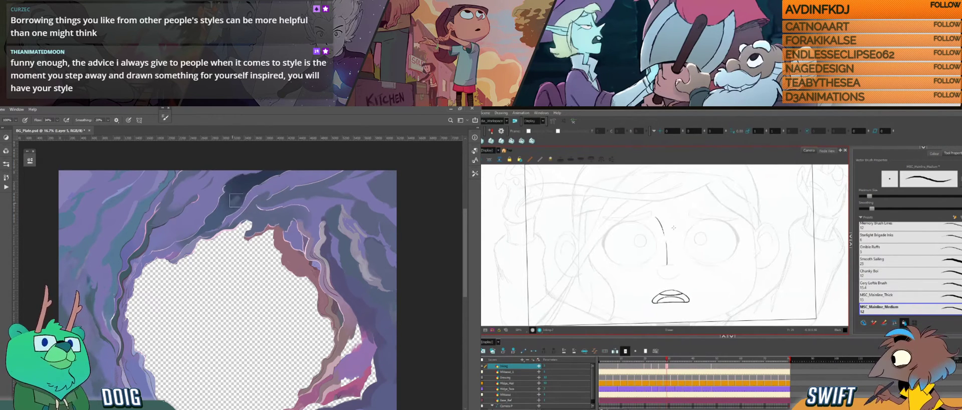
Resample blues from the dark rock band to blend its tones, and compare the nose strokes with the neighbouring head drawing in Harmony.
{"action": "key", "text": "f"}
{"action": "key", "text": "g"}
{"action": "key", "text": "alt+b"}
{"action": "left_click", "coordinate": [220, 214], "text": "alt"}
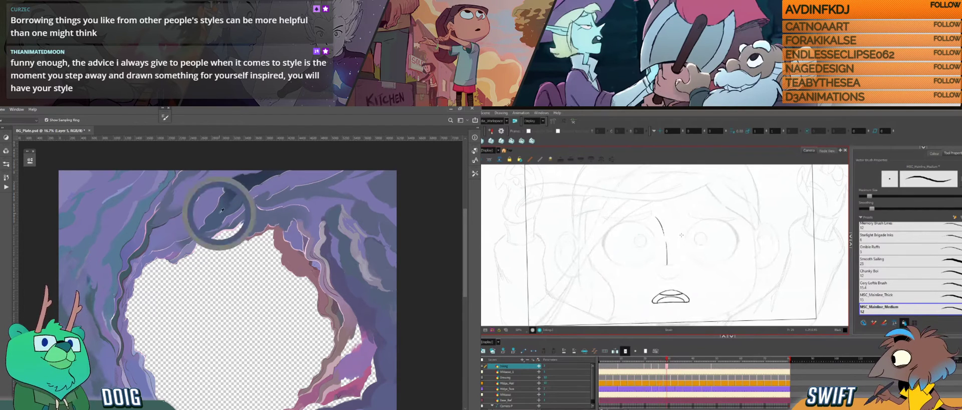
{"action": "key", "text": "f"}
{"action": "key", "text": "g"}
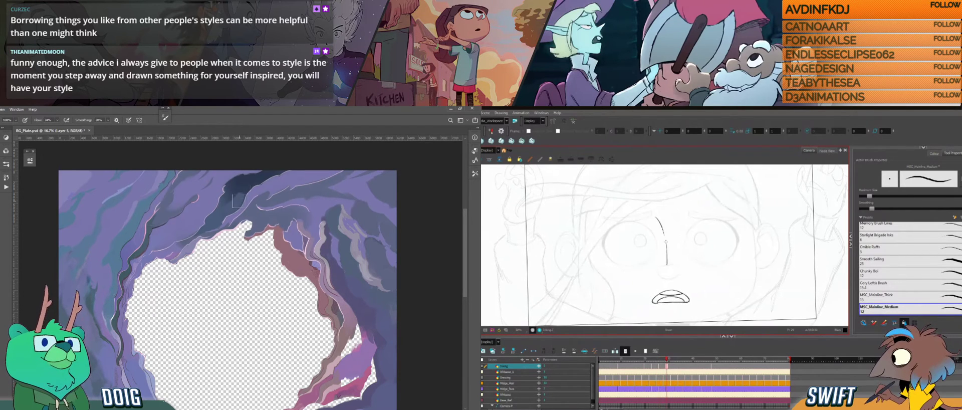
{"action": "key", "text": "alt"}
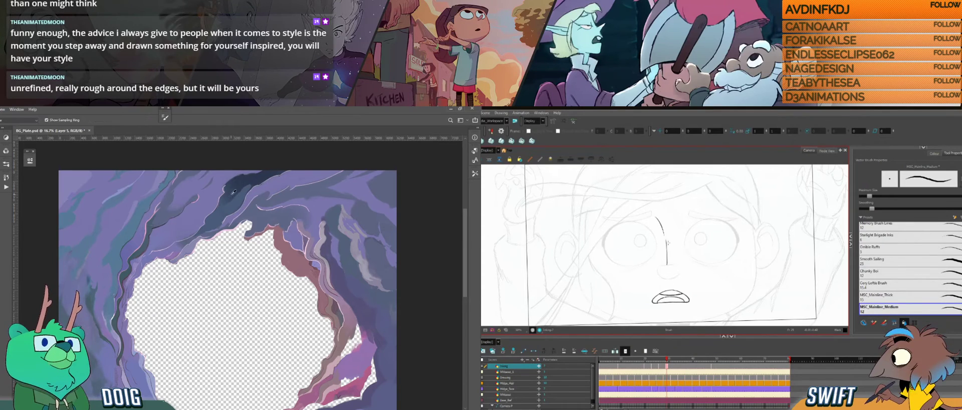
{"action": "left_click", "coordinate": [228, 196], "text": "alt"}
{"action": "key", "text": "f"}
{"action": "key", "text": "g"}
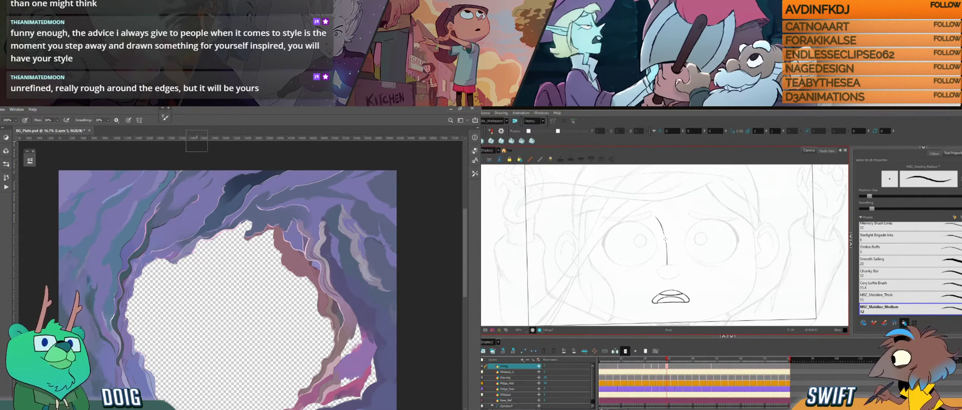
Try to adjust the nose bridge's lower stroke in Harmony to match the neighbouring head drawing.
{"action": "key", "text": "f"}
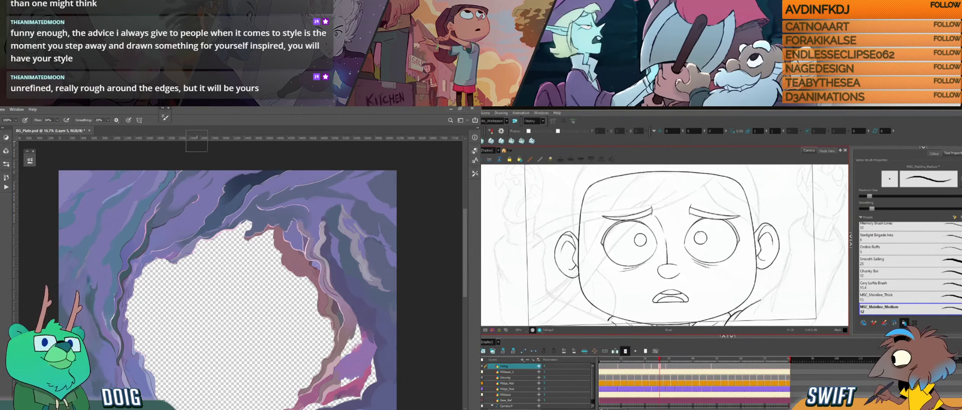
{"action": "key", "text": "g"}
{"action": "left_click", "coordinate": [666, 243]}
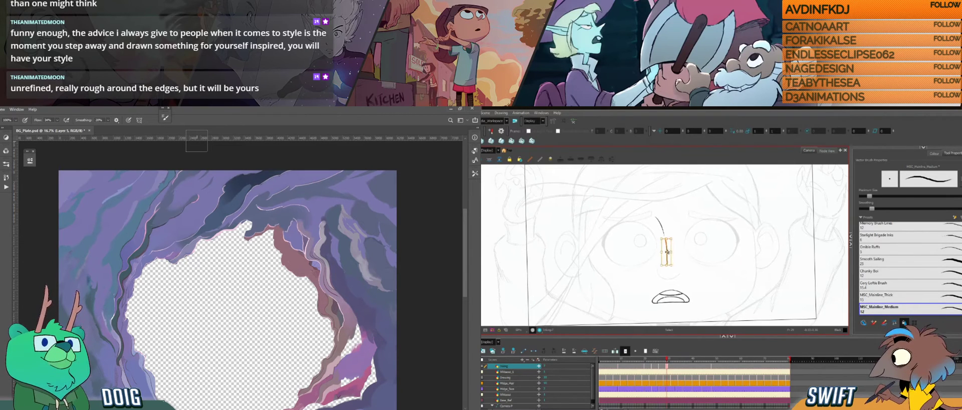
{"action": "left_click_drag", "start_coordinate": [668, 252], "coordinate": [674, 235]}
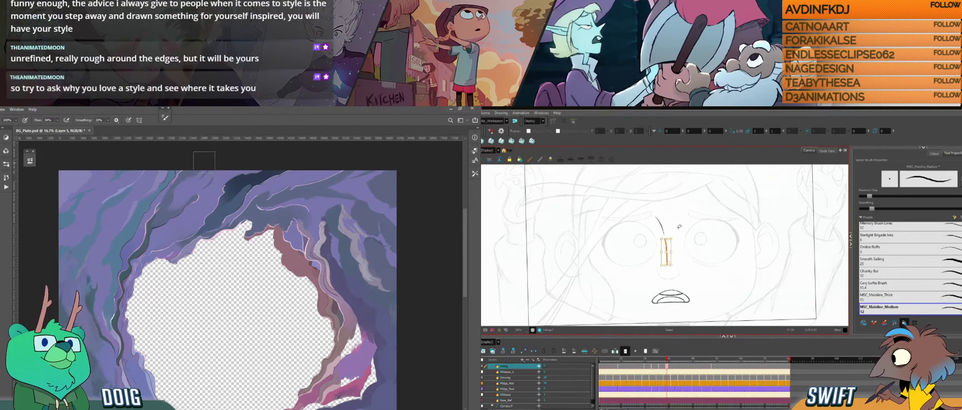
{"action": "key", "text": "f"}
{"action": "key", "text": "g"}
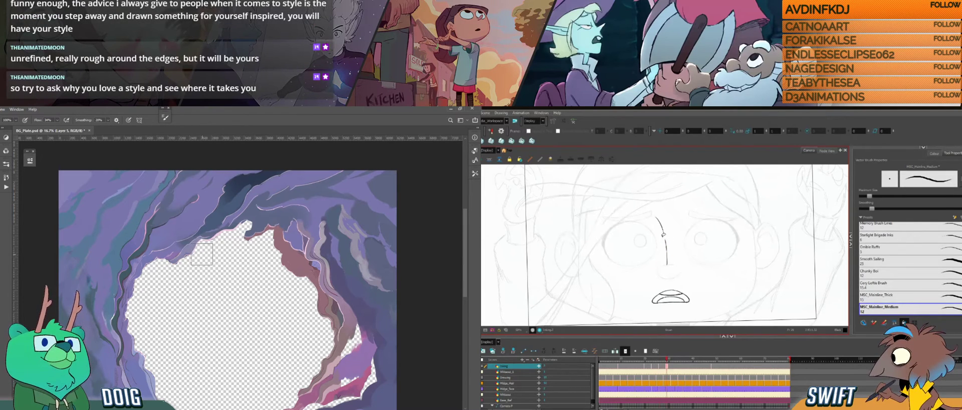
{"action": "left_click", "coordinate": [668, 252]}
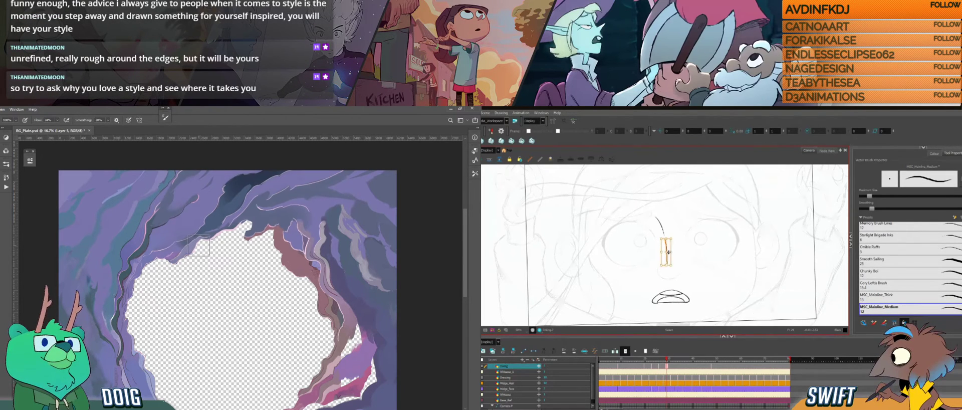
{"action": "left_click", "coordinate": [689, 235]}
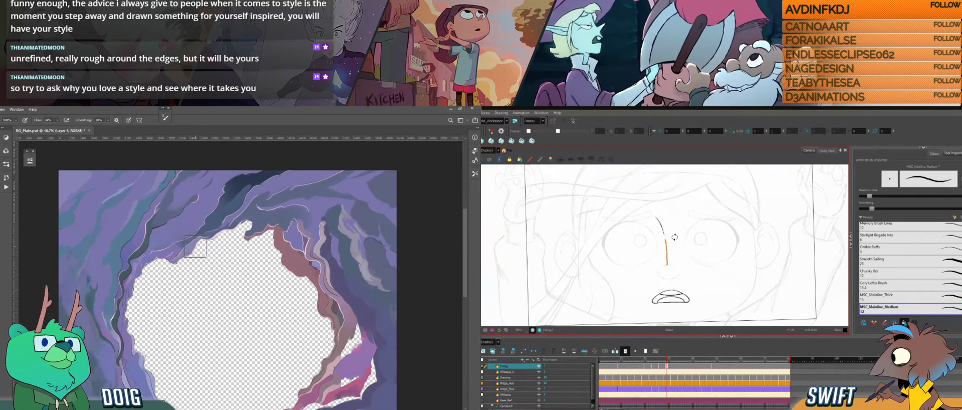
Sample the darkest blue near the rock band's upper end and paint it into the band in Photoshop.
{"action": "left_click", "coordinate": [255, 180], "text": "alt"}
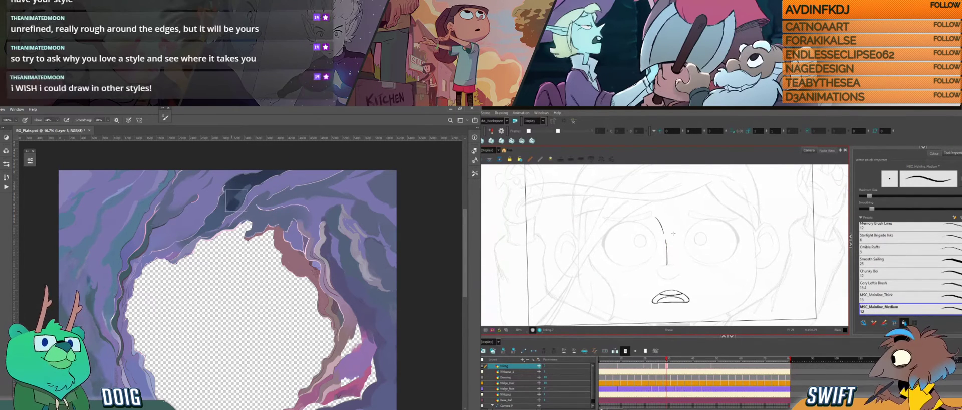
{"action": "left_click_drag", "start_coordinate": [243, 189], "coordinate": [244, 184]}
{"action": "key", "text": "f"}
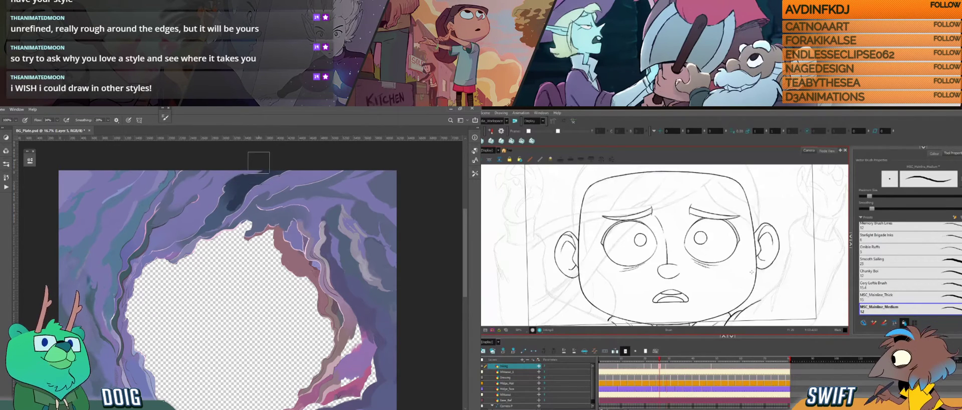
{"action": "key", "text": "g"}
{"action": "left_click_drag", "start_coordinate": [254, 223], "coordinate": [223, 248]}
Examine the nose bridge strokes by flipping repeatedly between the neighbouring head drawings in Harmony.
{"action": "key", "text": "f"}
{"action": "key", "text": "g"}
{"action": "key", "text": "f"}
{"action": "key", "text": "g"}
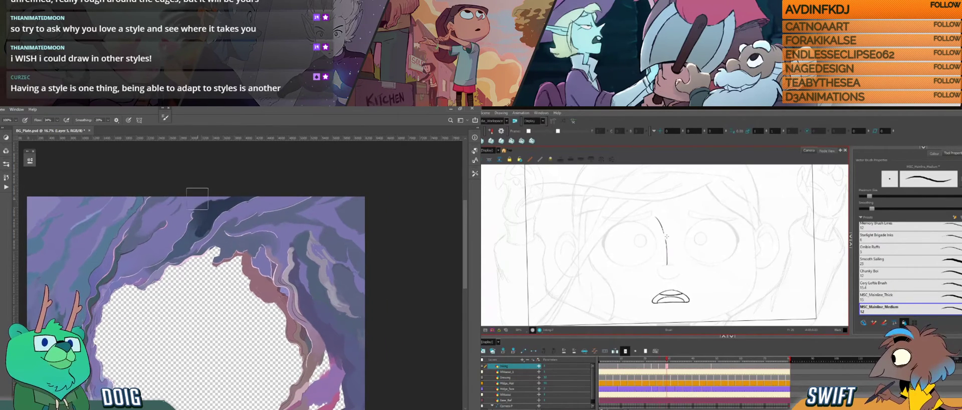
{"action": "key", "text": "f"}
{"action": "key", "text": "g"}
{"action": "key", "text": "f"}
{"action": "key", "text": "g"}
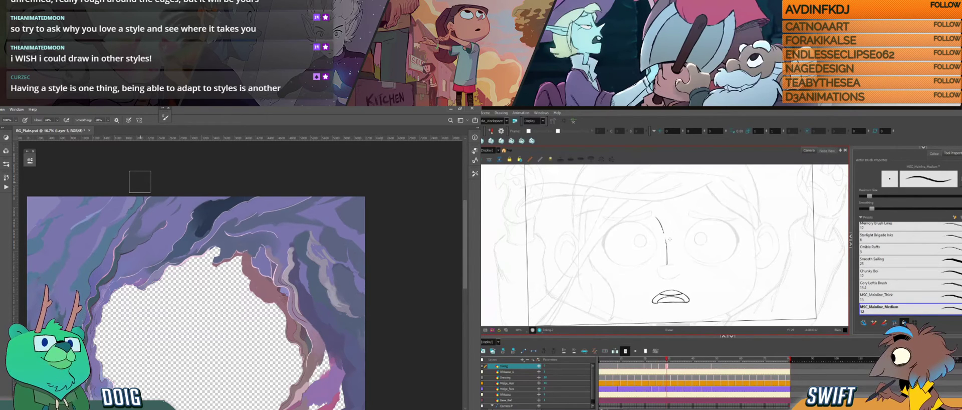
{"action": "key", "text": "f"}
{"action": "key", "text": "g"}
Sample the band's mid blue for blending in Photoshop, and retouch the upper end of the lower nose stroke in Harmony.
{"action": "left_click", "coordinate": [199, 227], "text": "alt"}
{"action": "left_click_drag", "start_coordinate": [668, 240], "coordinate": [667, 247]}
{"action": "key", "text": "f"}
{"action": "key", "text": "g"}
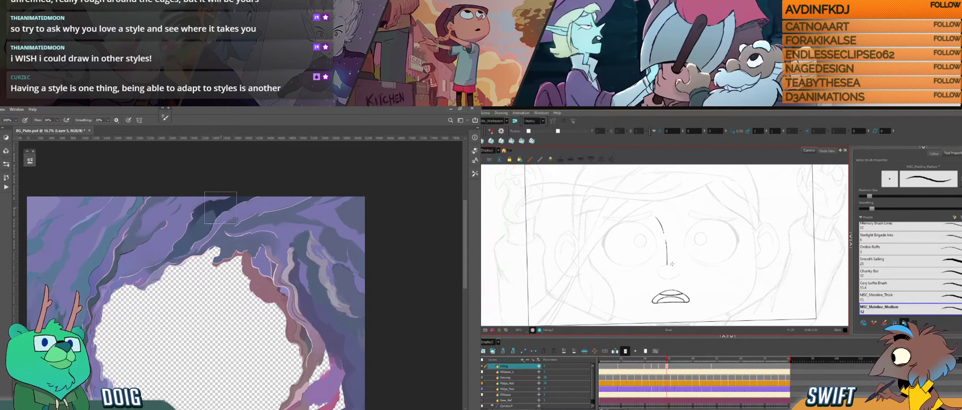
{"action": "key", "text": "f"}
{"action": "key", "text": "g"}
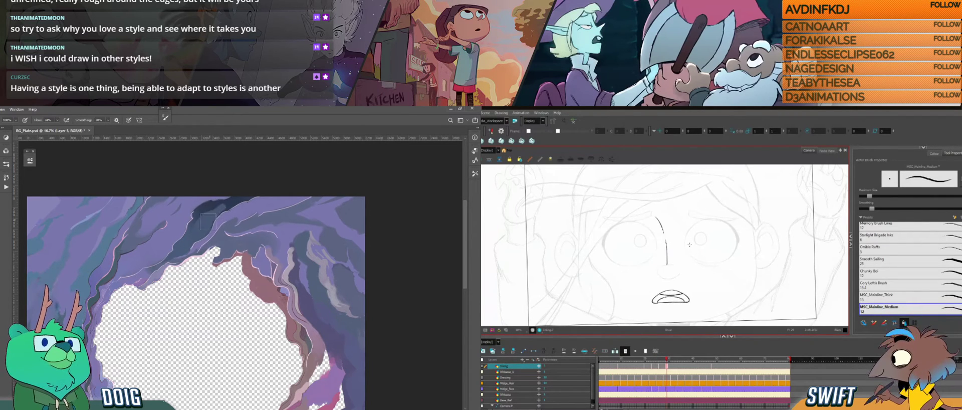
Try re-inking the nose bridge's lower stroke against the neighbouring drawing, and undo it.
{"action": "key", "text": "alt+e"}
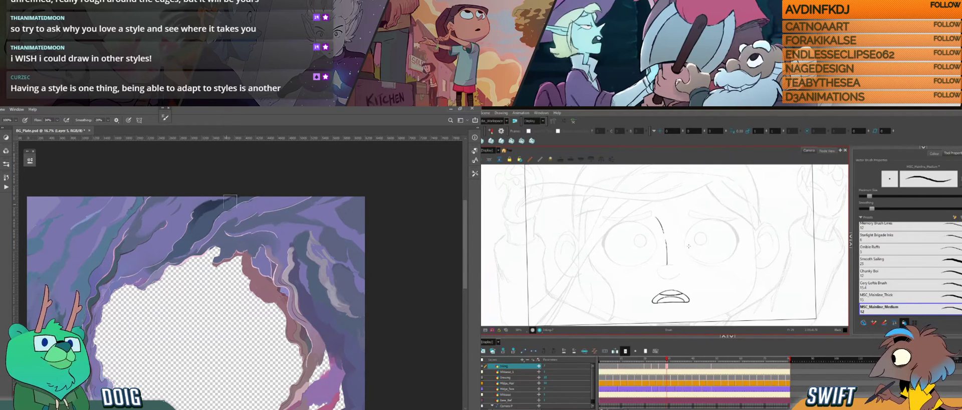
{"action": "key", "text": "f"}
{"action": "key", "text": "alt+e"}
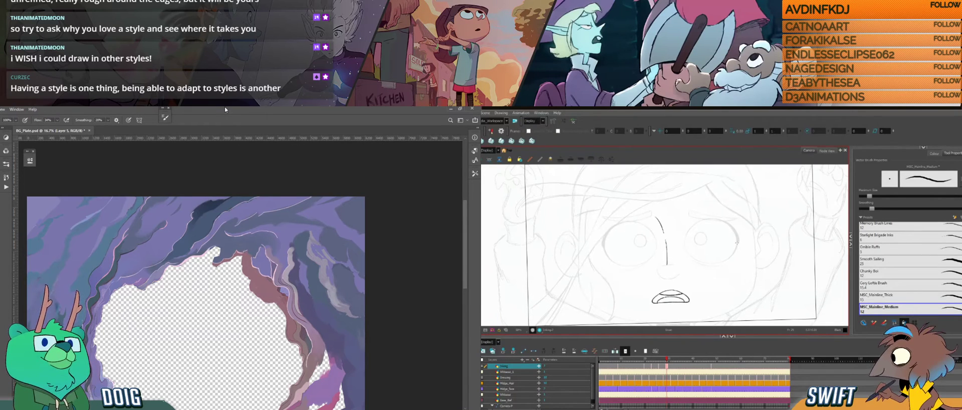
{"action": "key", "text": "alt+b"}
{"action": "key", "text": "f"}
{"action": "key", "text": "g"}
{"action": "left_click_drag", "start_coordinate": [666, 238], "coordinate": [667, 265]}
{"action": "key", "text": "ctrl+z"}
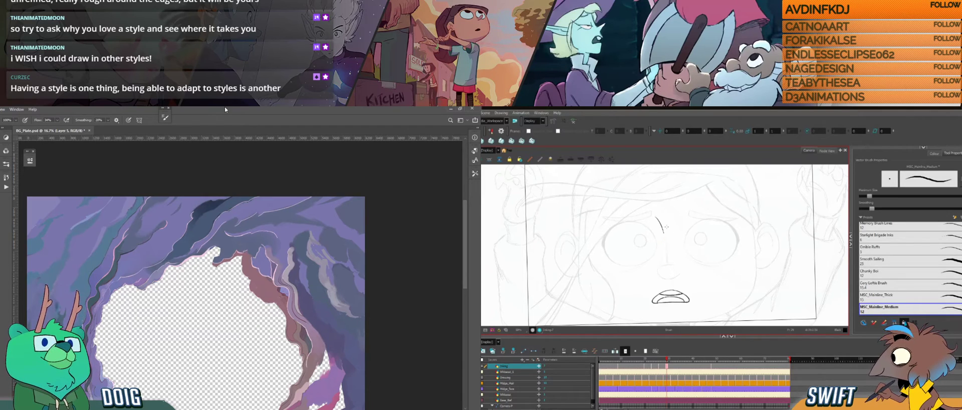
Compare the neighbouring head drawings in Harmony and ink the nose bridge's lower stroke down toward the nose tip.
{"action": "key", "text": "f"}
{"action": "key", "text": "g"}
{"action": "key", "text": "f"}
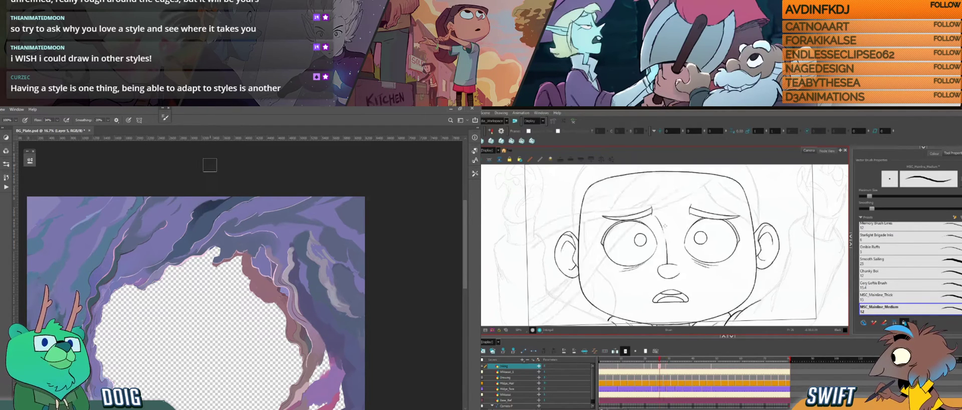
{"action": "key", "text": "g"}
{"action": "key", "text": "f"}
{"action": "key", "text": "g"}
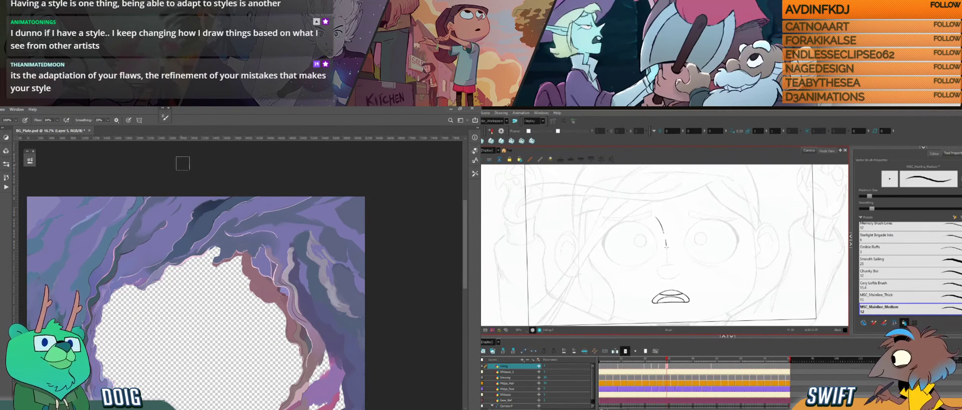
{"action": "left_click_drag", "start_coordinate": [665, 234], "coordinate": [667, 264]}
{"action": "key", "text": "ctrl+z"}
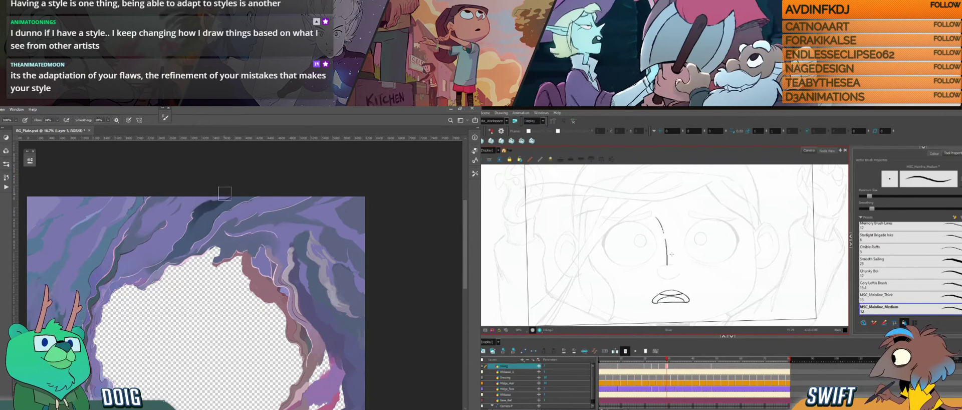
Sample the rock band's dark blue above the cave opening and reduce the brush size in Photoshop.
{"action": "left_click", "coordinate": [221, 217], "text": "alt"}
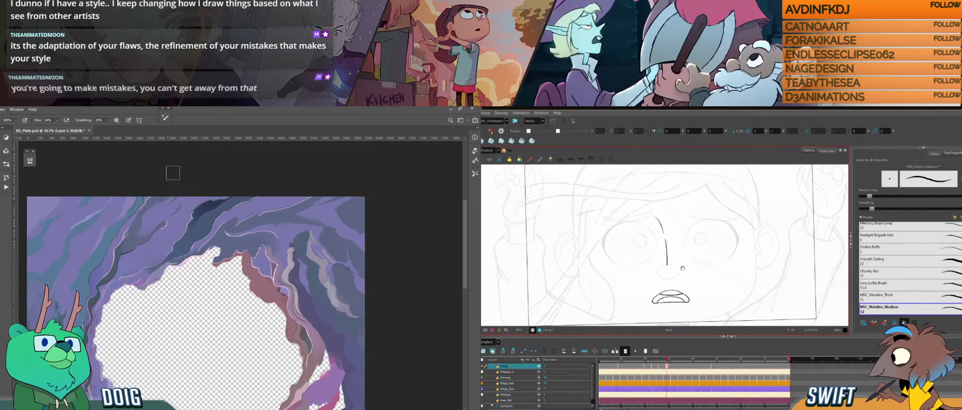
{"action": "left_click_drag", "start_coordinate": [680, 273], "coordinate": [681, 266]}
{"action": "key", "text": "["}
{"action": "key", "text": "["}
{"action": "key", "text": "["}
{"action": "key", "text": "["}
{"action": "key", "text": "["}
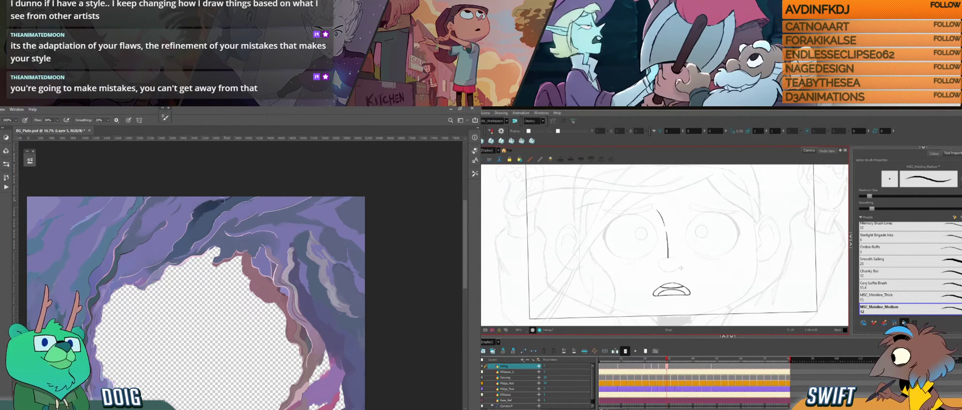
Try inking a short side stroke for the nose tip at the bridge's lower end in Harmony.
{"action": "key", "text": "ctrl+alt"}
{"action": "mouse_move", "coordinate": [677, 282]}
{"action": "left_mouse_down"}
{"action": "mouse_move", "coordinate": [707, 249]}
{"action": "mouse_move", "coordinate": [658, 273]}
{"action": "left_mouse_up"}
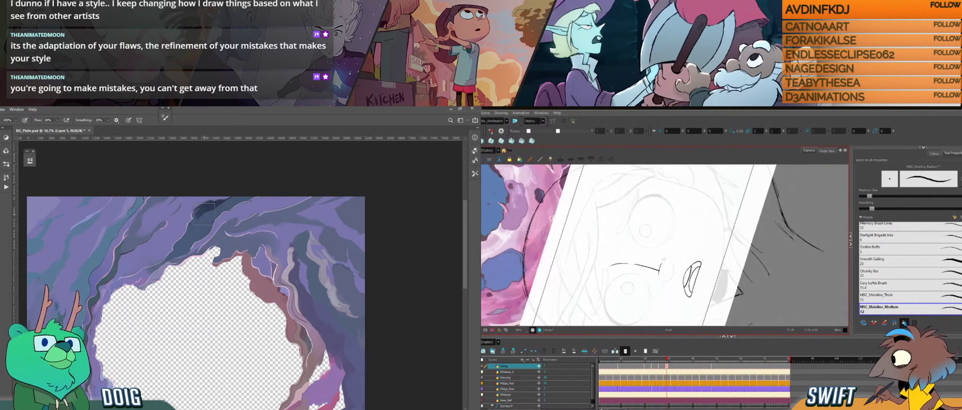
{"action": "left_click_drag", "start_coordinate": [662, 262], "coordinate": [658, 272]}
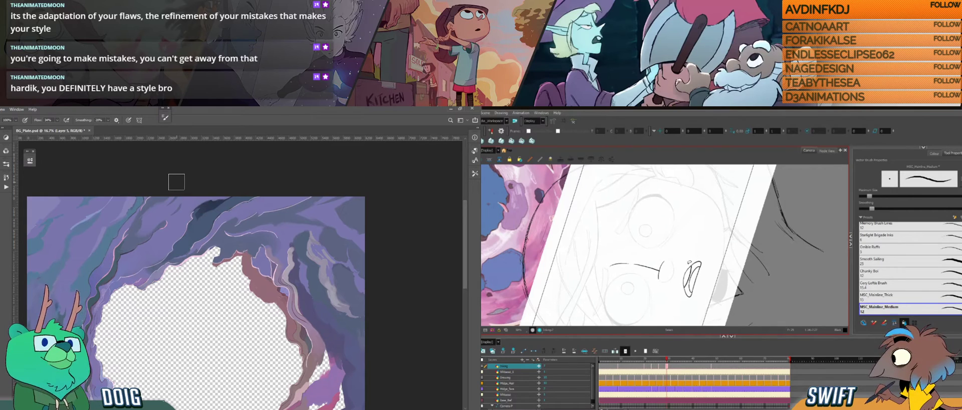
{"action": "left_click_drag", "start_coordinate": [692, 263], "coordinate": [670, 280]}
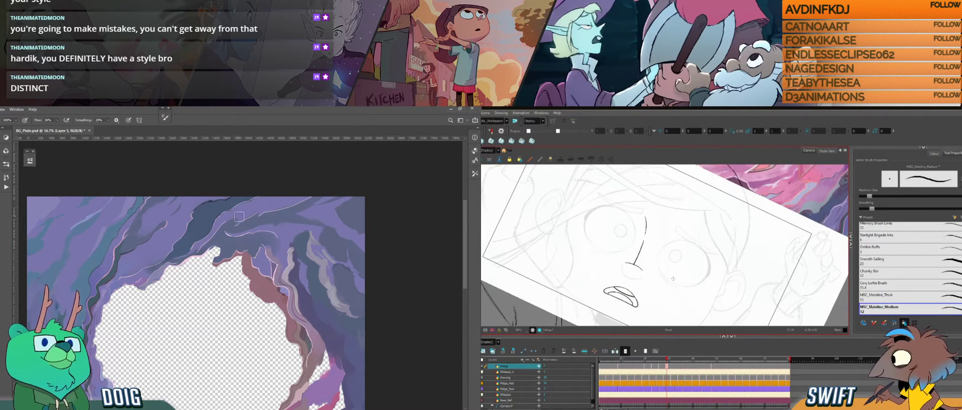
Sample the dark blue of the rock band beside the cave opening's upper left edge in Photoshop, and return to the Brush tool.
{"action": "left_click_drag", "start_coordinate": [238, 265], "coordinate": [224, 249]}
{"action": "left_click_drag", "start_coordinate": [174, 224], "coordinate": [222, 200]}
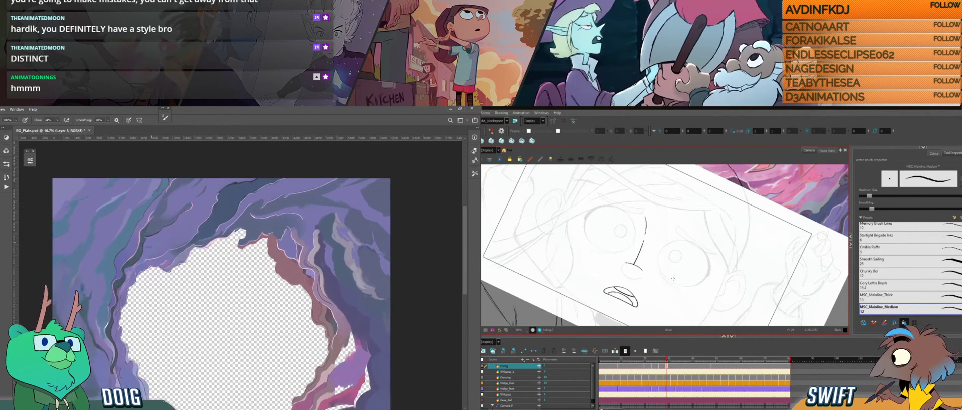
{"action": "left_click", "coordinate": [150, 232]}
{"action": "left_click", "coordinate": [151, 231]}
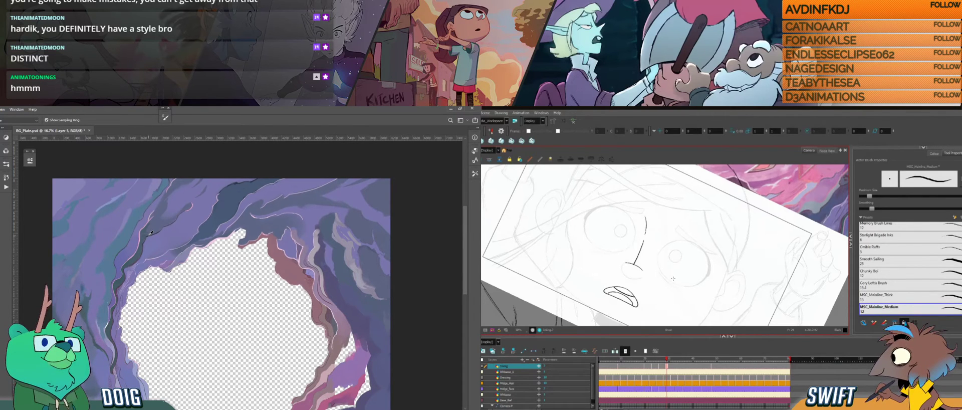
{"action": "left_click", "coordinate": [150, 232]}
{"action": "left_click_drag", "start_coordinate": [253, 210], "coordinate": [231, 245]}
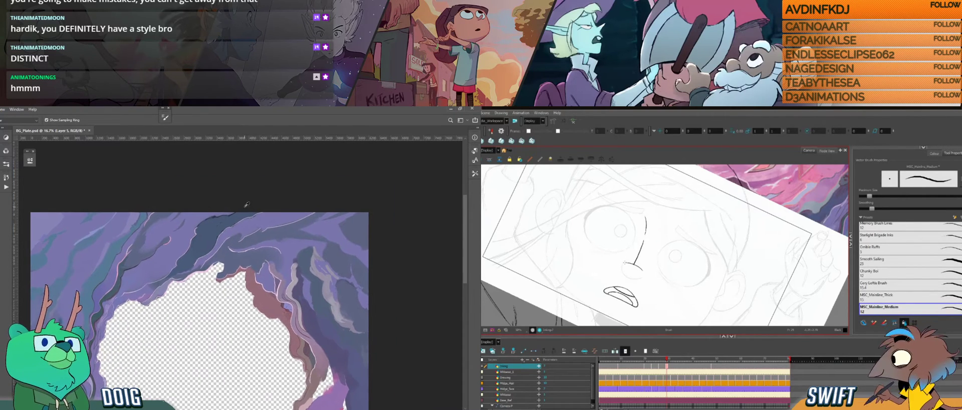
{"action": "key", "text": "b"}
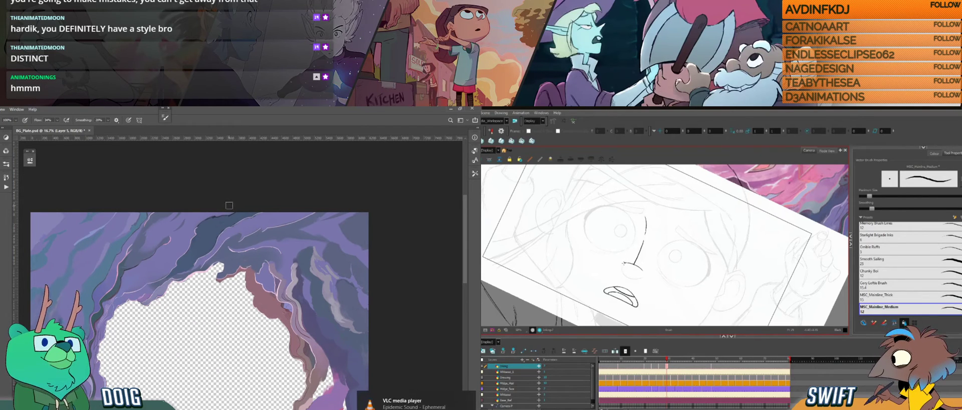
Ink the left and lower curve of the nose tip in Harmony, and sample the rock band's blue in Photoshop.
{"action": "key", "text": "ctrl+alt"}
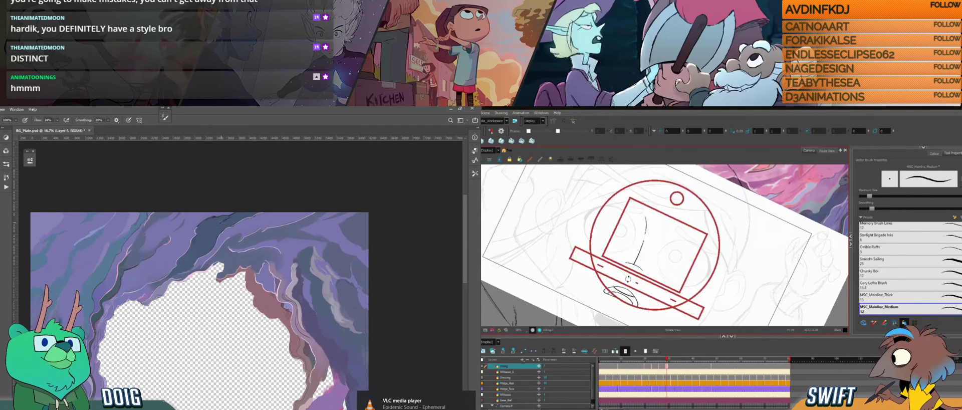
{"action": "mouse_move", "coordinate": [628, 280]}
{"action": "left_mouse_down"}
{"action": "mouse_move", "coordinate": [674, 282]}
{"action": "mouse_move", "coordinate": [689, 257]}
{"action": "left_mouse_up"}
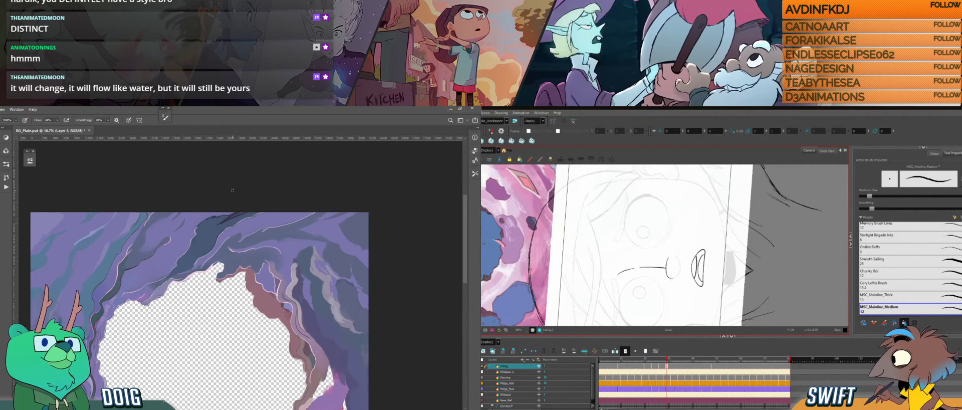
{"action": "left_click_drag", "start_coordinate": [671, 278], "coordinate": [674, 274]}
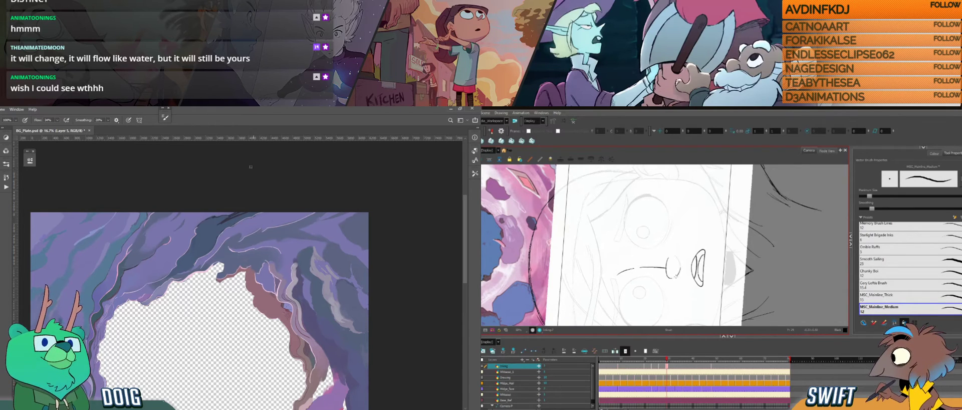
{"action": "left_click_drag", "start_coordinate": [704, 221], "coordinate": [655, 287]}
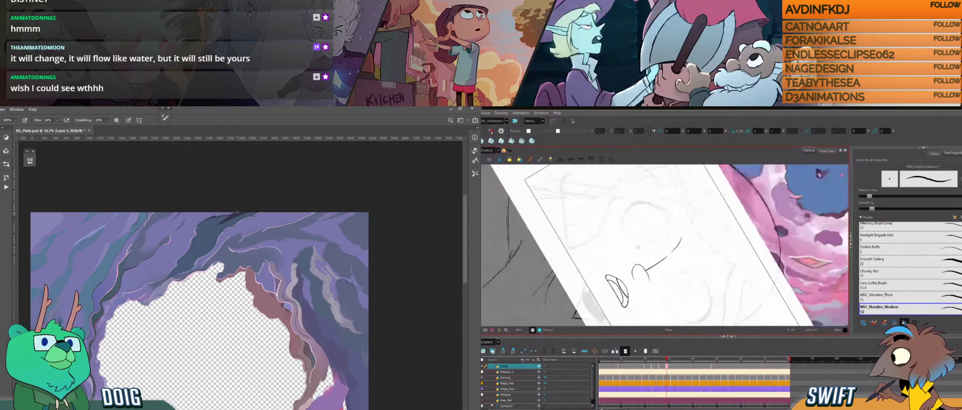
{"action": "left_click_drag", "start_coordinate": [635, 246], "coordinate": [643, 258]}
{"action": "left_click", "coordinate": [230, 216], "text": "alt"}
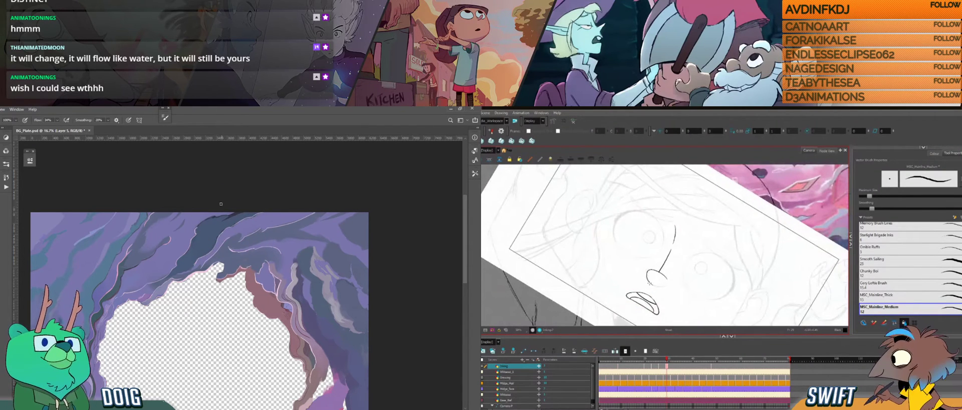
{"action": "left_click_drag", "start_coordinate": [658, 282], "coordinate": [689, 273]}
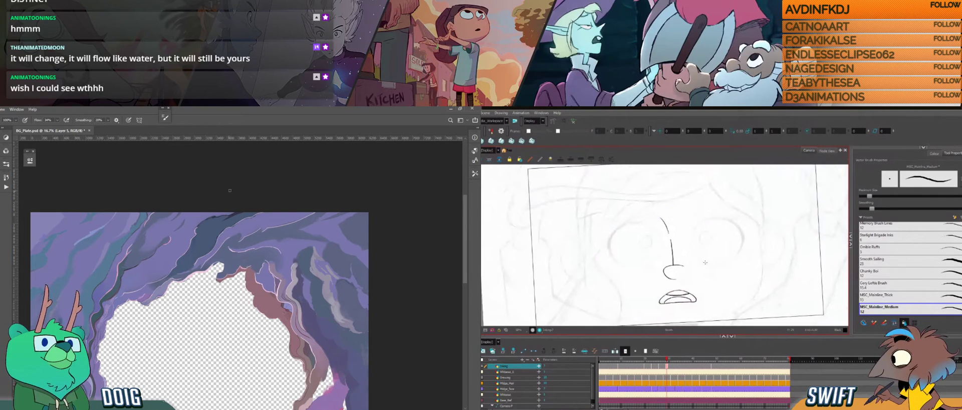
Check the nose against the neighbouring drawing and ink the right side of the nose tip in Harmony.
{"action": "key", "text": "f"}
{"action": "key", "text": "g"}
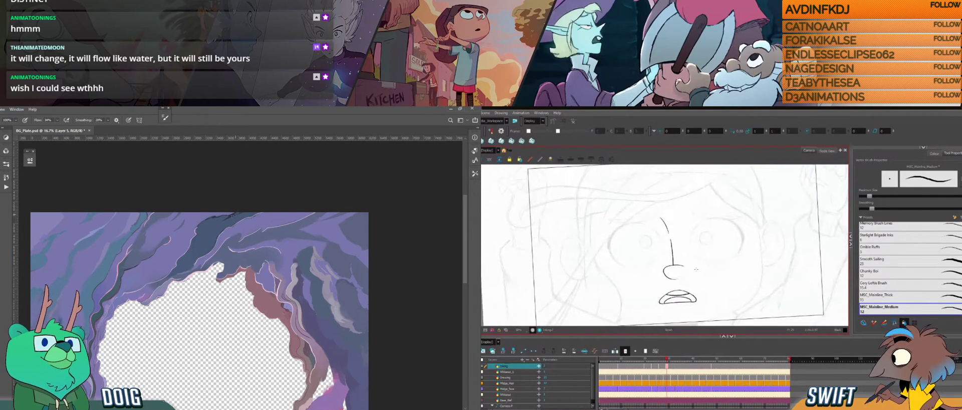
{"action": "key", "text": "ctrl+alt"}
{"action": "left_click_drag", "start_coordinate": [688, 290], "coordinate": [691, 274]}
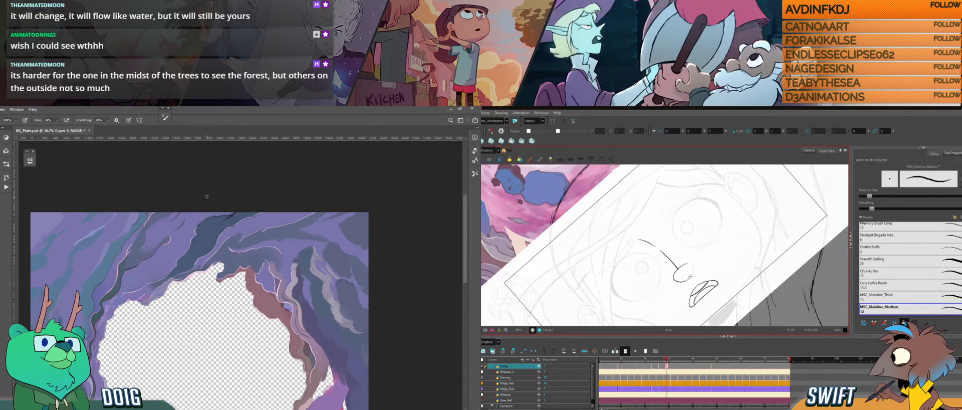
{"action": "left_click_drag", "start_coordinate": [693, 269], "coordinate": [699, 287]}
{"action": "left_click_drag", "start_coordinate": [224, 252], "coordinate": [213, 211]}
{"action": "left_click_drag", "start_coordinate": [699, 287], "coordinate": [701, 281]}
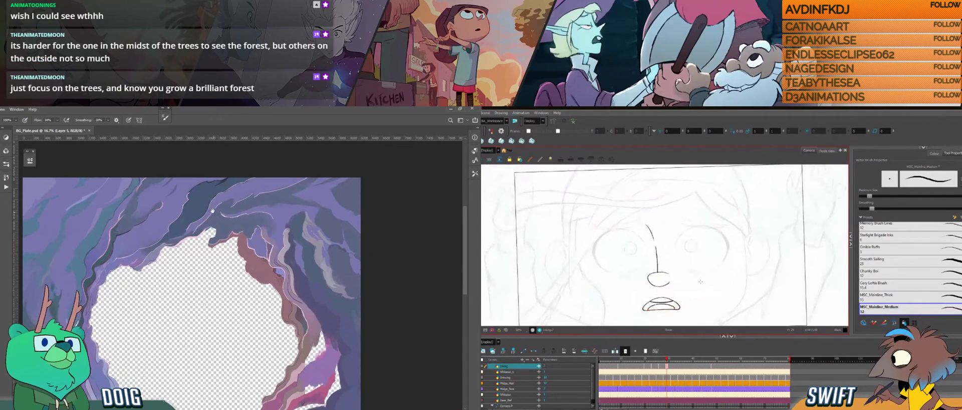
Sample the blue-purple of the cave wall near the plate's right edge in Photoshop for work on the cave floor.
{"action": "mouse_move", "coordinate": [228, 247]}
{"action": "left_mouse_down"}
{"action": "mouse_move", "coordinate": [218, 219]}
{"action": "mouse_move", "coordinate": [190, 264]}
{"action": "left_mouse_up"}
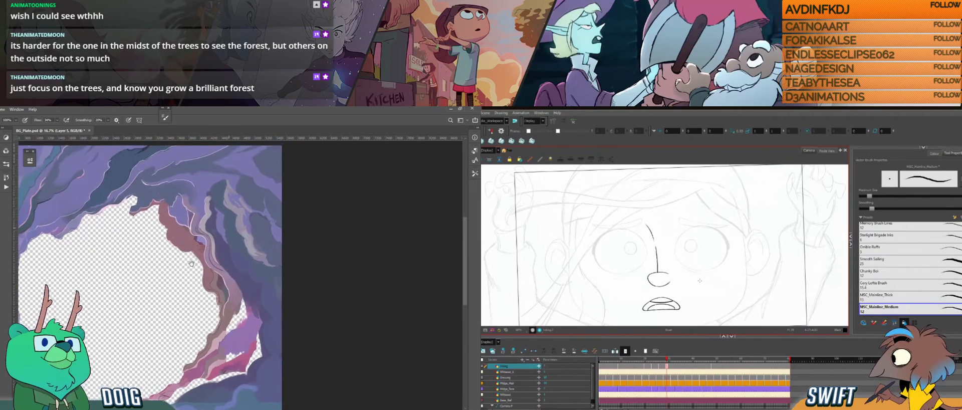
{"action": "left_click", "coordinate": [264, 263], "text": "alt"}
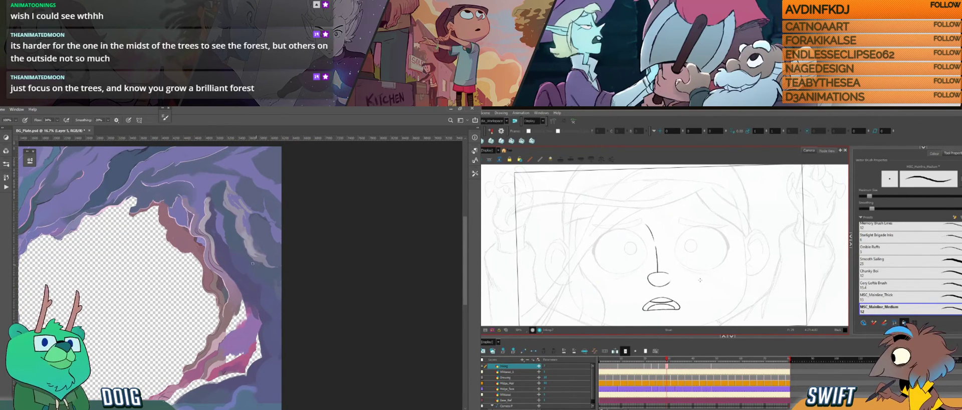
{"action": "left_click_drag", "start_coordinate": [152, 266], "coordinate": [231, 231]}
{"action": "left_click_drag", "start_coordinate": [215, 261], "coordinate": [204, 204]}
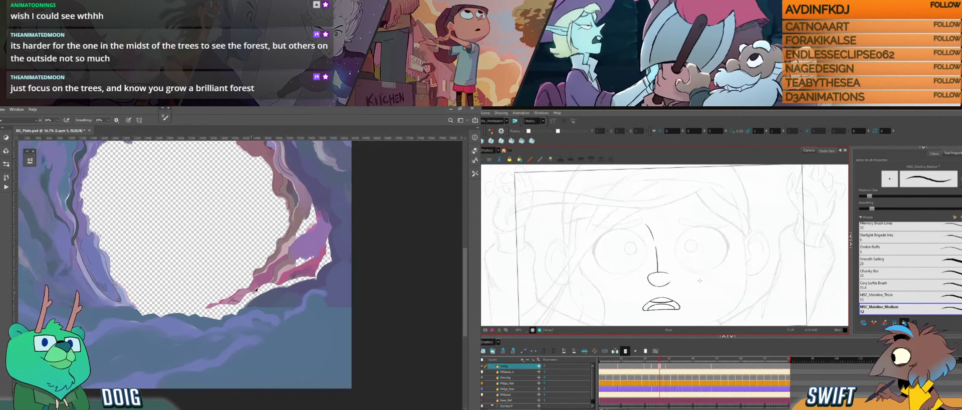
{"action": "key", "text": "ctrl+r"}
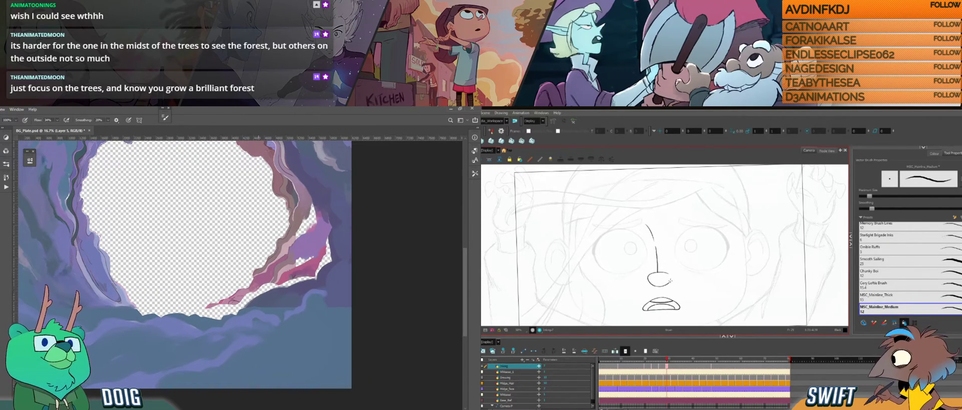
Retouch the nose tip's right curve in Harmony, and try a light stroke on the cave floor's lower right in Photoshop.
{"action": "key", "text": "f"}
{"action": "key", "text": "g"}
{"action": "left_click_drag", "start_coordinate": [687, 268], "coordinate": [677, 218]}
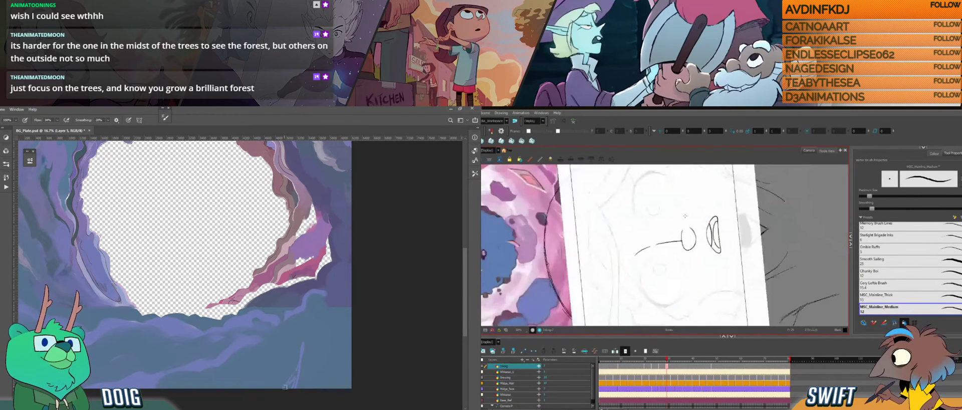
{"action": "left_click_drag", "start_coordinate": [707, 243], "coordinate": [686, 268]}
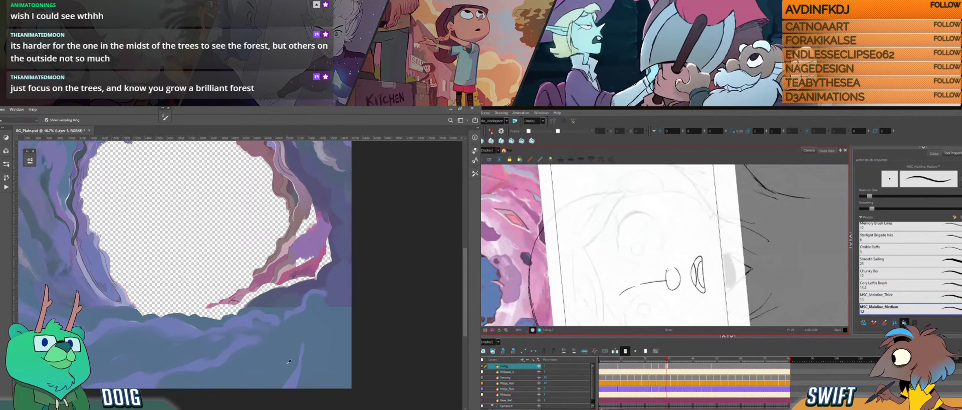
{"action": "mouse_move", "coordinate": [302, 346]}
{"action": "left_mouse_down"}
{"action": "mouse_move", "coordinate": [294, 373]}
{"action": "mouse_move", "coordinate": [301, 353]}
{"action": "left_mouse_up"}
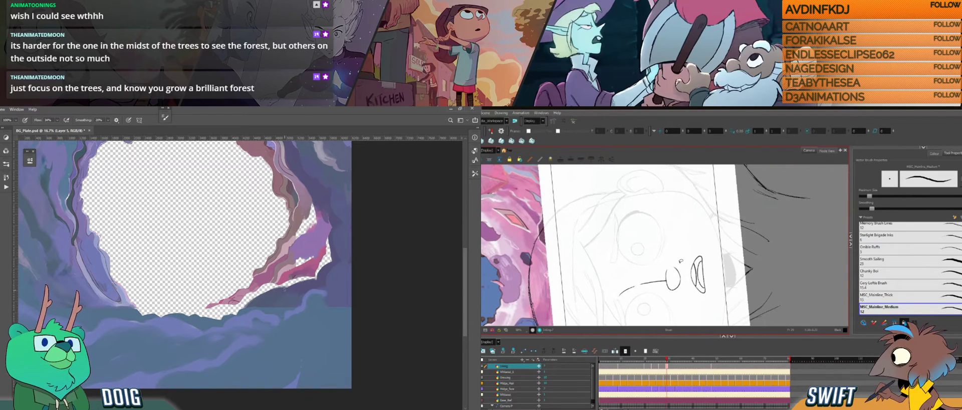
{"action": "left_click_drag", "start_coordinate": [685, 205], "coordinate": [696, 282]}
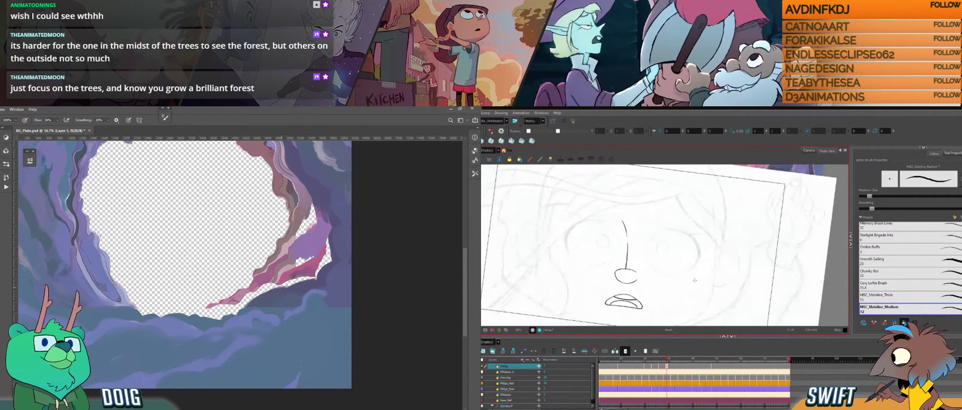
Examine the nose tip by flipping repeatedly between the neighbouring head drawings in Harmony.
{"action": "key", "text": "f"}
{"action": "key", "text": "g"}
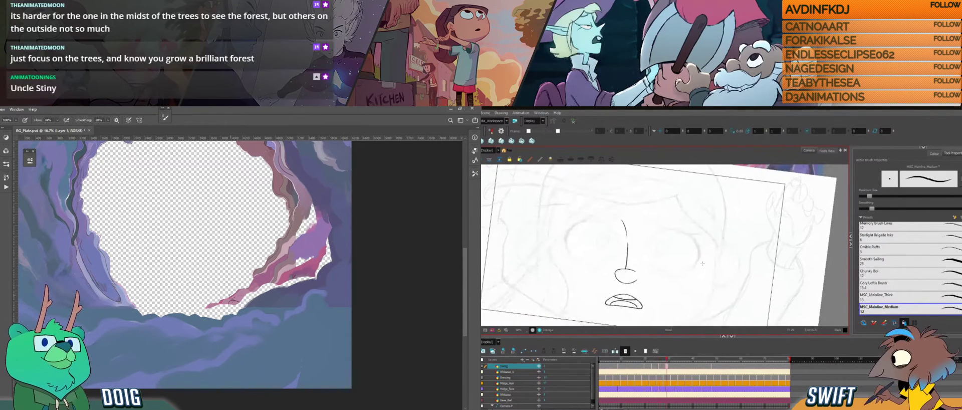
{"action": "mouse_move", "coordinate": [685, 283]}
{"action": "left_mouse_down"}
{"action": "mouse_move", "coordinate": [698, 264]}
{"action": "mouse_move", "coordinate": [640, 277]}
{"action": "mouse_move", "coordinate": [653, 281]}
{"action": "left_mouse_up"}
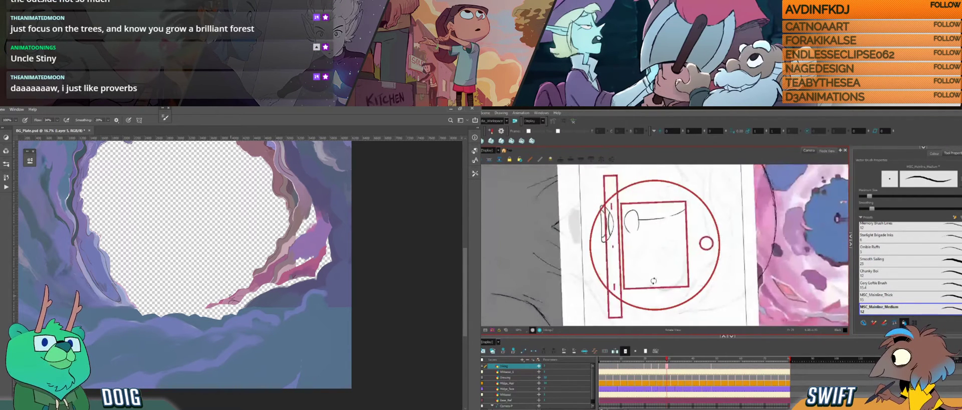
{"action": "left_click_drag", "start_coordinate": [653, 229], "coordinate": [667, 283]}
{"action": "key", "text": "f"}
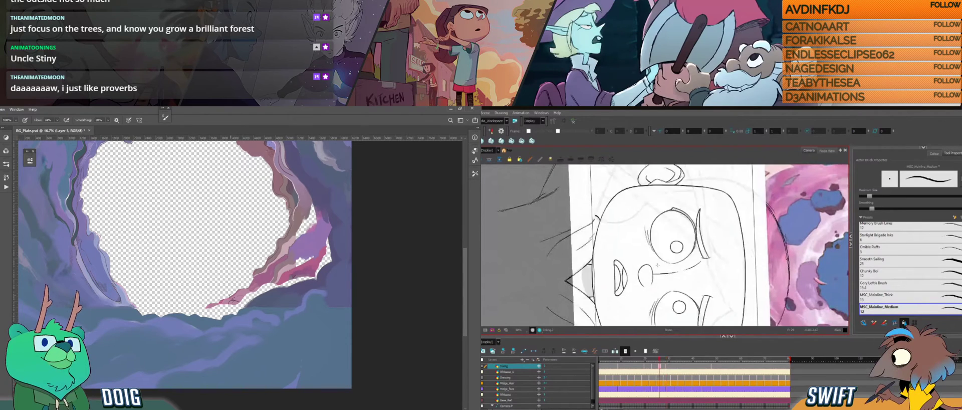
{"action": "key", "text": "g"}
{"action": "key", "text": "f"}
{"action": "key", "text": "g"}
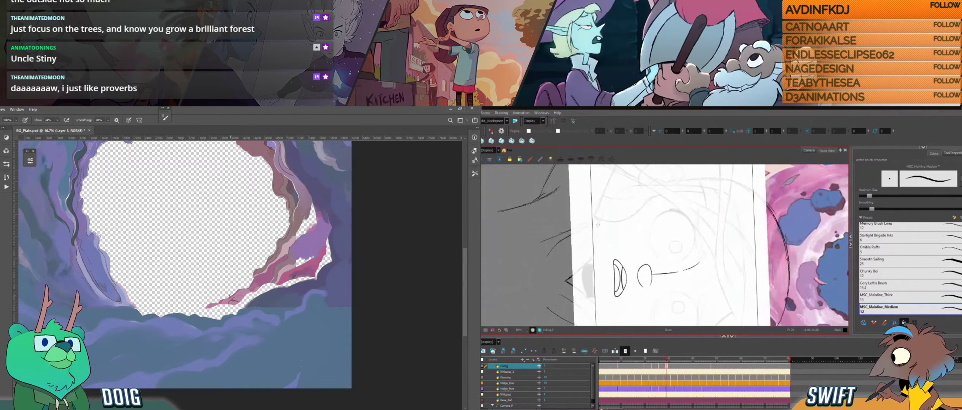
Try another retouch of the nose tip in Harmony, undo it, and compare the nose with the neighbouring drawing again.
{"action": "mouse_move", "coordinate": [604, 211]}
{"action": "left_mouse_down"}
{"action": "mouse_move", "coordinate": [602, 266]}
{"action": "mouse_move", "coordinate": [696, 284]}
{"action": "left_mouse_up"}
{"action": "key", "text": "f"}
{"action": "key", "text": "g"}
{"action": "key", "text": "ctrl+z"}
{"action": "mouse_move", "coordinate": [674, 241]}
{"action": "left_mouse_down"}
{"action": "mouse_move", "coordinate": [691, 275]}
{"action": "mouse_move", "coordinate": [686, 289]}
{"action": "mouse_move", "coordinate": [712, 239]}
{"action": "mouse_move", "coordinate": [707, 276]}
{"action": "mouse_move", "coordinate": [722, 274]}
{"action": "mouse_move", "coordinate": [729, 254]}
{"action": "left_mouse_up"}
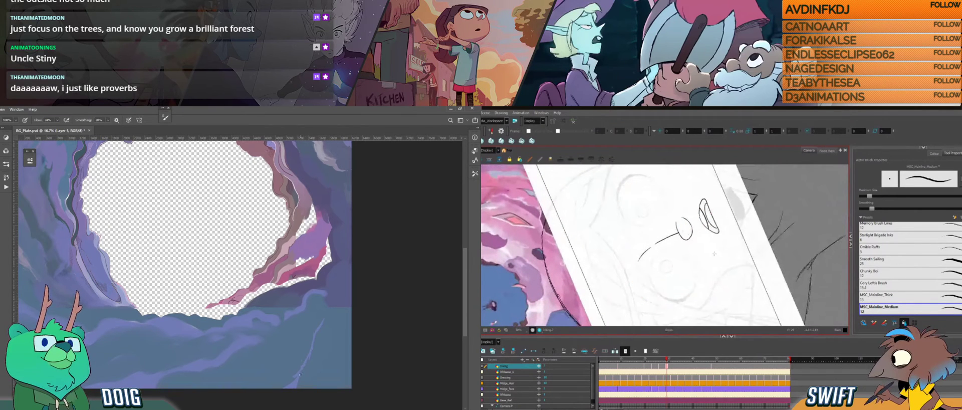
{"action": "key", "text": "comma"}
{"action": "key", "text": "period"}
{"action": "key", "text": "comma"}
{"action": "key", "text": "period"}
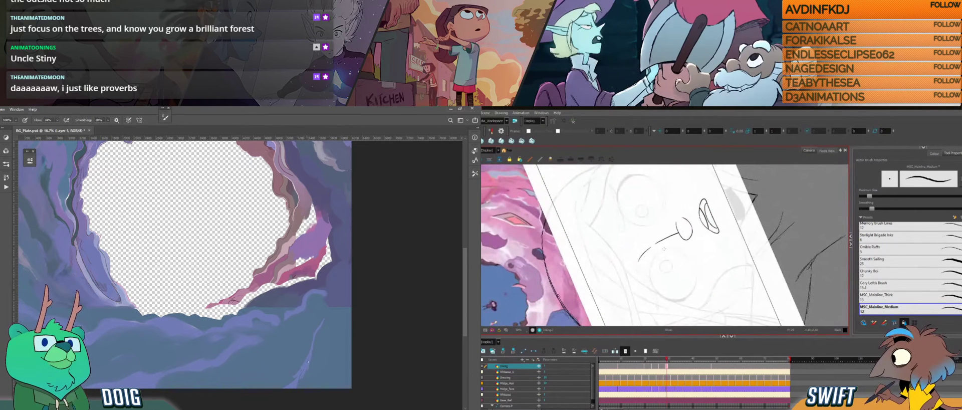
Ink the inner edge of the left eye's outline beside the nose bridge in Harmony, redoing the unsatisfactory strokes.
{"action": "mouse_move", "coordinate": [664, 248]}
{"action": "left_mouse_down"}
{"action": "mouse_move", "coordinate": [653, 264]}
{"action": "mouse_move", "coordinate": [658, 289]}
{"action": "mouse_move", "coordinate": [667, 289]}
{"action": "left_mouse_up"}
{"action": "key", "text": "ctrl+z"}
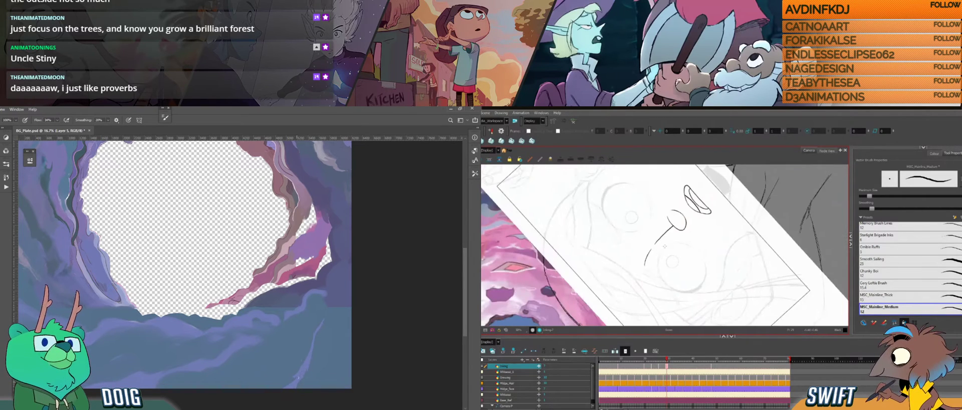
{"action": "left_click_drag", "start_coordinate": [664, 245], "coordinate": [659, 273]}
{"action": "key", "text": "ctrl+z"}
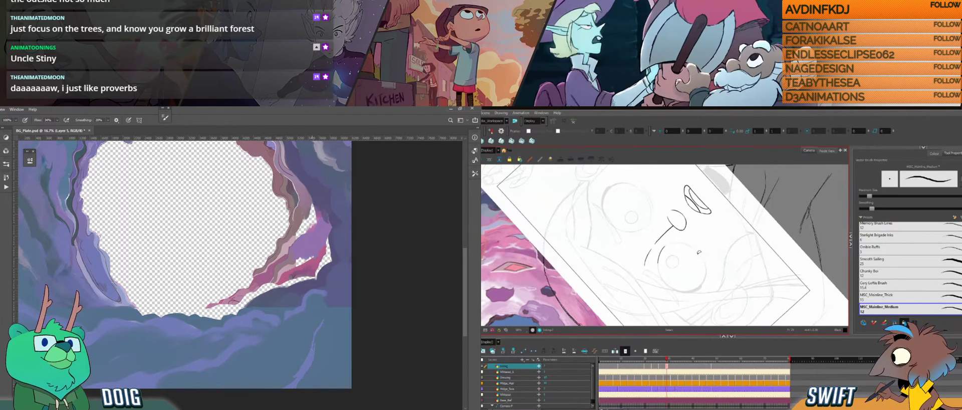
{"action": "left_click_drag", "start_coordinate": [697, 255], "coordinate": [677, 280]}
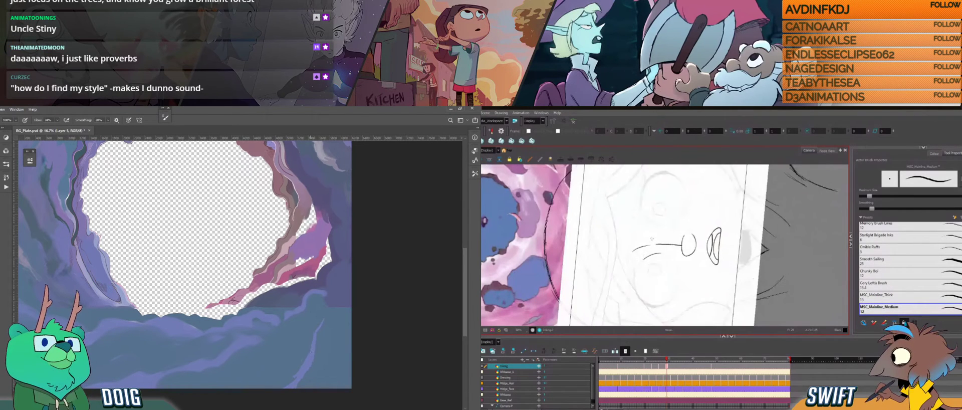
Compare the face with the neighbouring head drawing and ink the upper curve of the left eye's outline.
{"action": "key", "text": "f"}
{"action": "key", "text": "g"}
{"action": "key", "text": "f"}
{"action": "key", "text": "g"}
{"action": "key", "text": "f"}
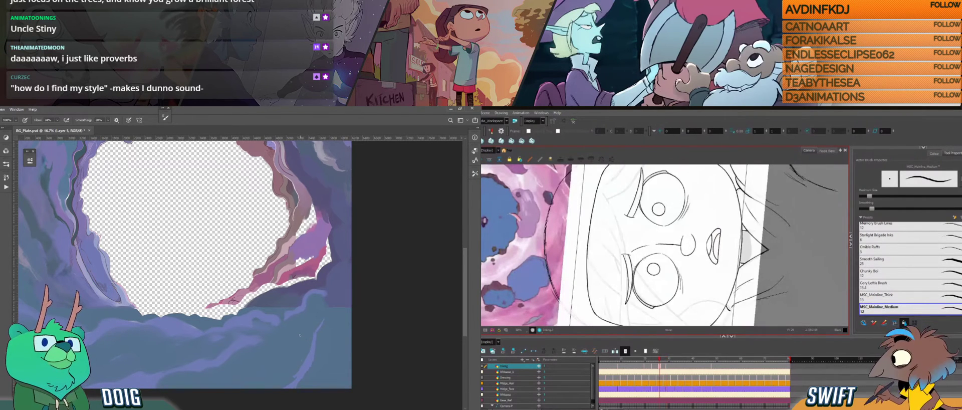
{"action": "key", "text": "g"}
{"action": "left_click_drag", "start_coordinate": [644, 258], "coordinate": [637, 293]}
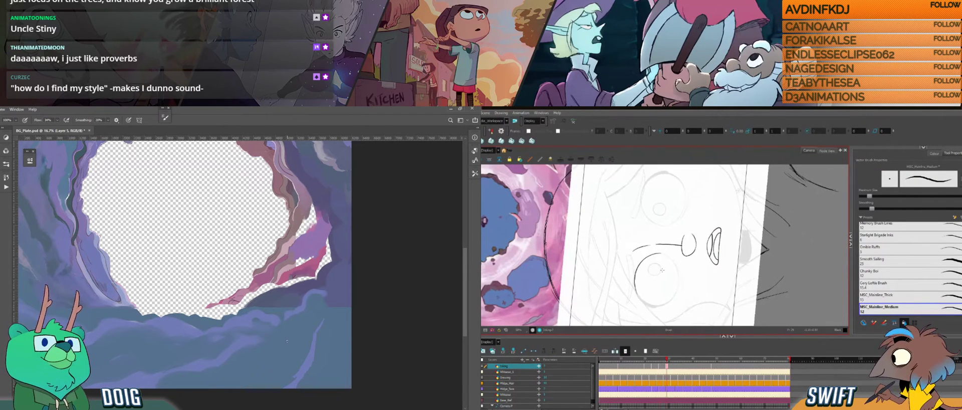
{"action": "left_click_drag", "start_coordinate": [681, 282], "coordinate": [649, 282]}
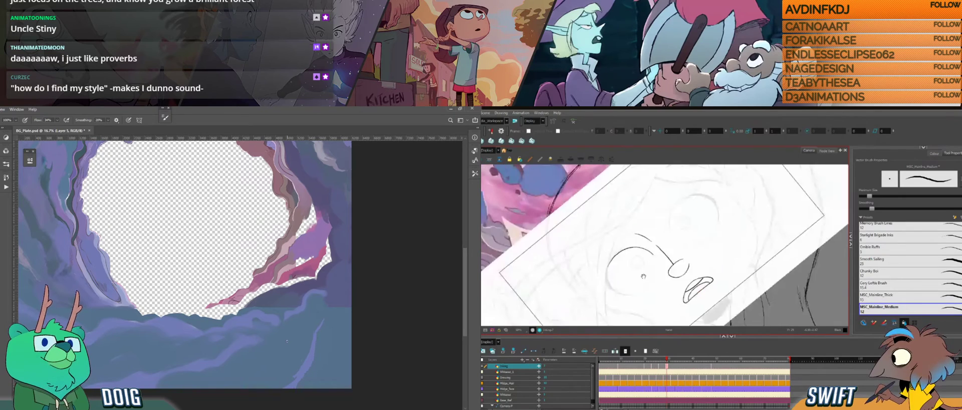
Check the left eye against the neighbouring drawing and rework the outer side of its outline, undoing failed strokes.
{"action": "left_click_drag", "start_coordinate": [634, 246], "coordinate": [643, 270]}
{"action": "key", "text": "f"}
{"action": "key", "text": "g"}
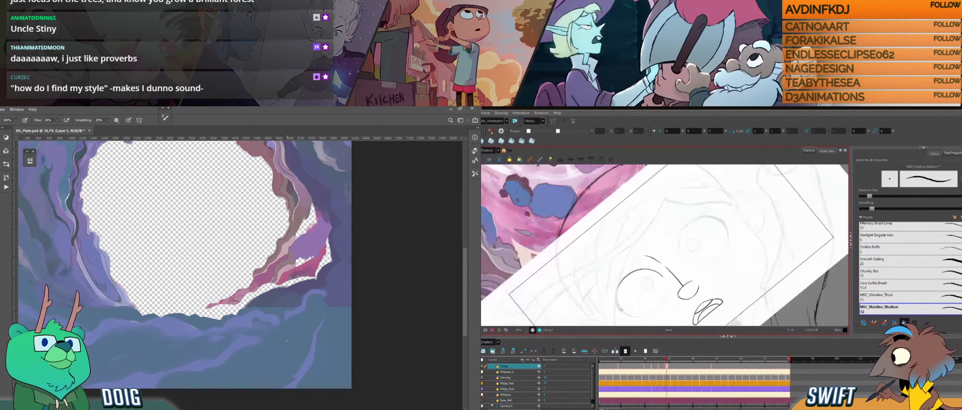
{"action": "left_click_drag", "start_coordinate": [622, 310], "coordinate": [618, 293]}
{"action": "key", "text": "ctrl+z"}
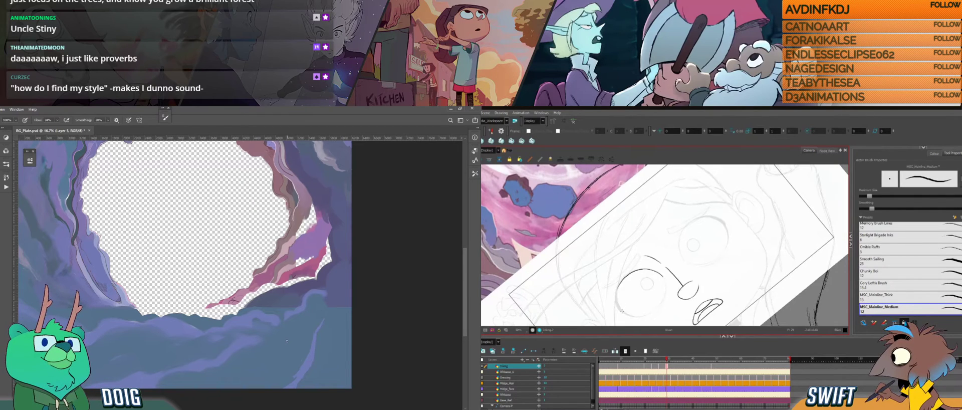
{"action": "left_click_drag", "start_coordinate": [621, 310], "coordinate": [625, 274]}
{"action": "key", "text": "ctrl+z"}
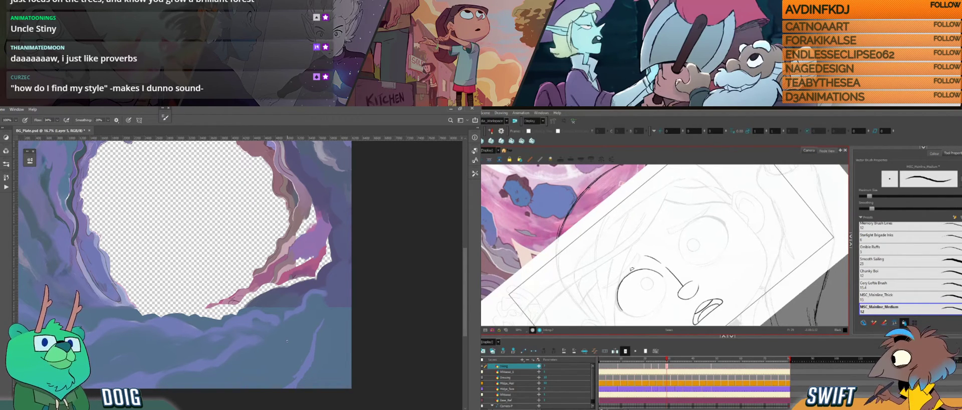
Try to reinforce the outer edge of the left eye's outline, undo the stroke, and compare with the neighbouring drawing.
{"action": "key", "text": "f"}
{"action": "left_click", "coordinate": [619, 297]}
{"action": "mouse_move", "coordinate": [622, 280]}
{"action": "left_mouse_down"}
{"action": "mouse_move", "coordinate": [651, 314]}
{"action": "mouse_move", "coordinate": [616, 279]}
{"action": "mouse_move", "coordinate": [622, 275]}
{"action": "left_mouse_up"}
{"action": "key", "text": "alt+b"}
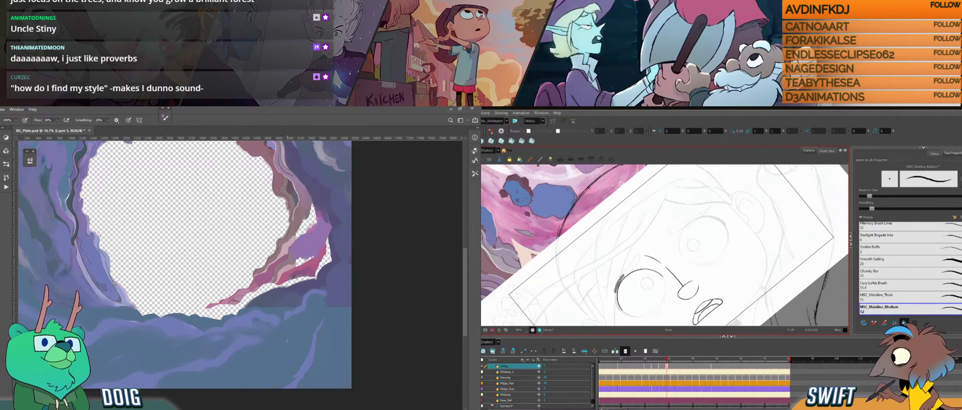
{"action": "key", "text": "ctrl+z"}
{"action": "key", "text": "f"}
{"action": "key", "text": "g"}
Try another stroke along the upper arc of the left eye's outline and undo it.
{"action": "mouse_move", "coordinate": [686, 263]}
{"action": "left_mouse_down"}
{"action": "mouse_move", "coordinate": [641, 293]}
{"action": "mouse_move", "coordinate": [676, 298]}
{"action": "mouse_move", "coordinate": [695, 285]}
{"action": "left_mouse_up"}
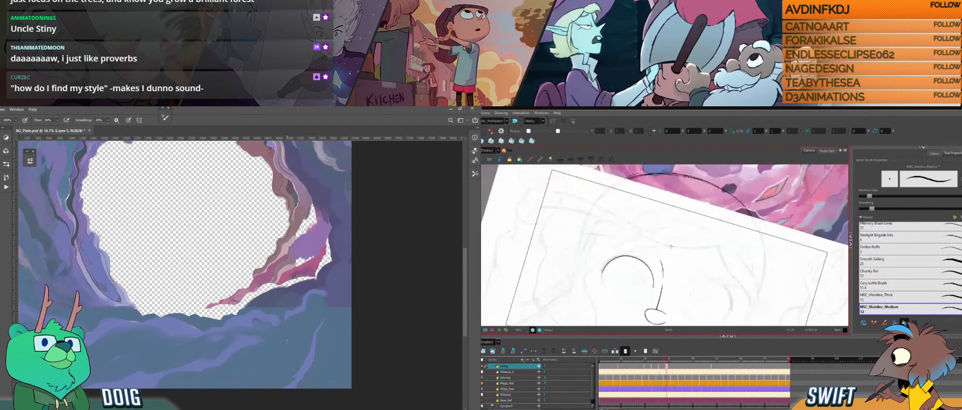
{"action": "left_click_drag", "start_coordinate": [681, 247], "coordinate": [656, 258]}
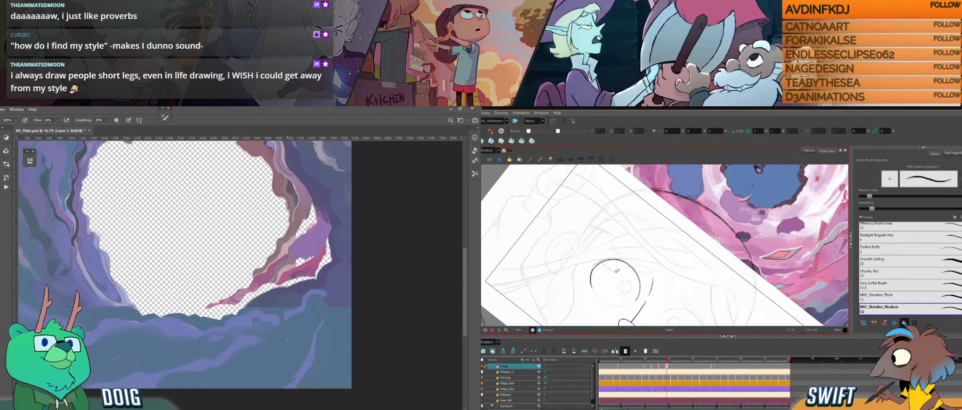
{"action": "key", "text": "ctrl+z"}
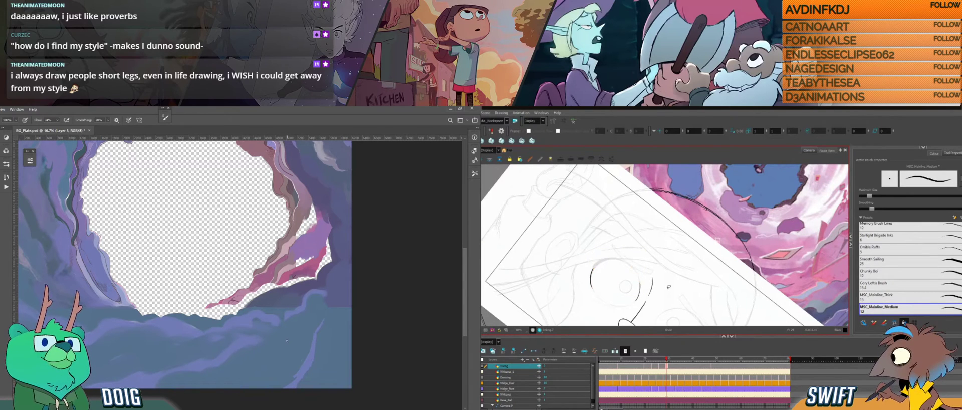
{"action": "left_click_drag", "start_coordinate": [669, 287], "coordinate": [635, 284]}
{"action": "left_click_drag", "start_coordinate": [576, 208], "coordinate": [584, 230]}
Close the left eye's round outline, flipping to the neighbouring head drawing to match its shape.
{"action": "key", "text": "f"}
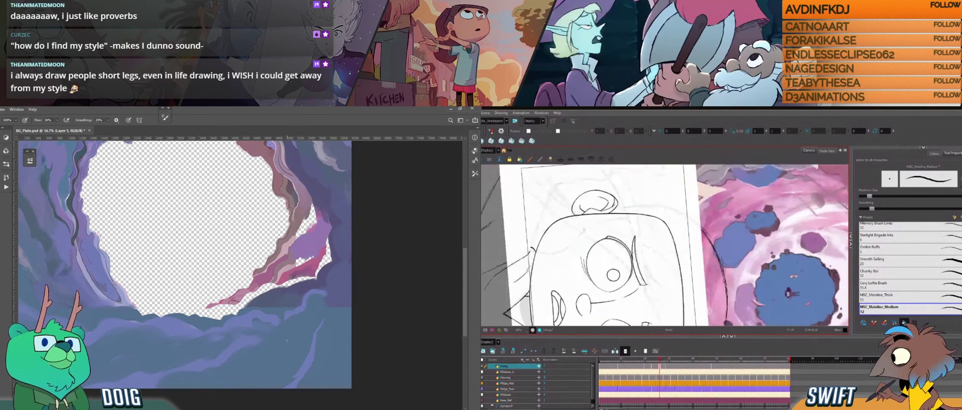
{"action": "key", "text": "g"}
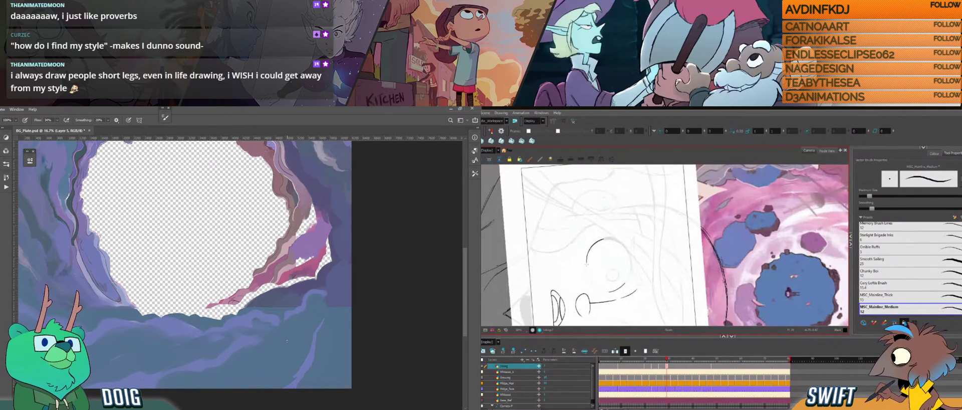
{"action": "key", "text": "f"}
{"action": "key", "text": "g"}
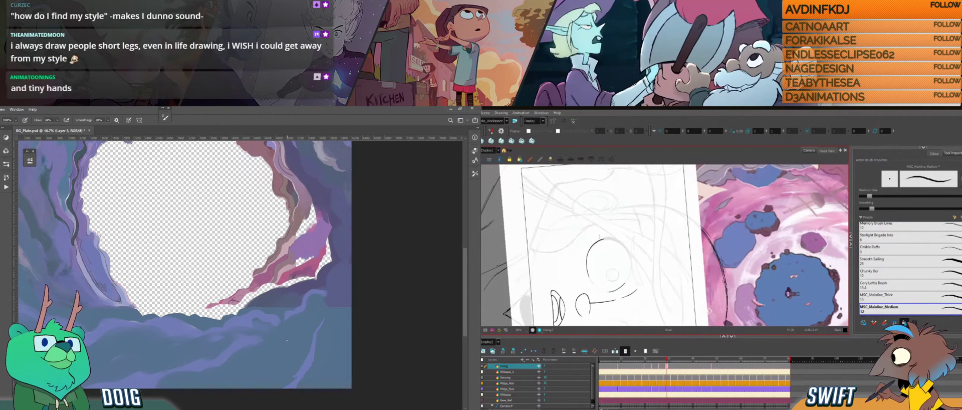
{"action": "key", "text": "f"}
{"action": "key", "text": "g"}
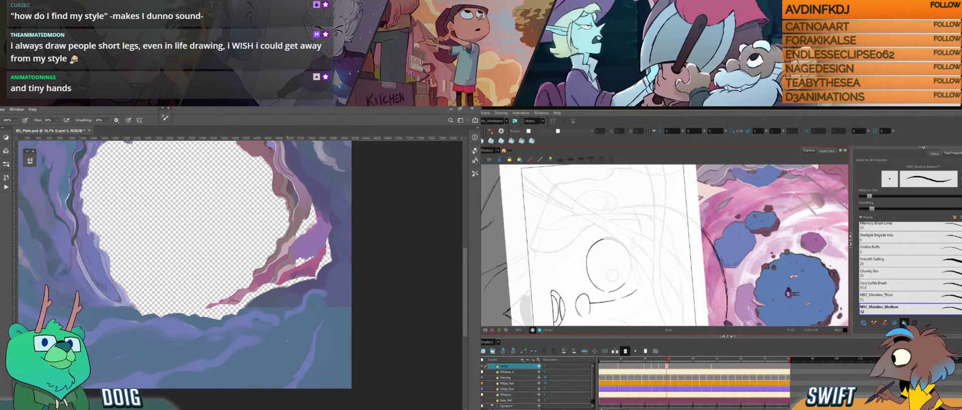
{"action": "mouse_move", "coordinate": [606, 269]}
{"action": "left_mouse_down"}
{"action": "mouse_move", "coordinate": [600, 240]}
{"action": "mouse_move", "coordinate": [623, 290]}
{"action": "mouse_move", "coordinate": [589, 275]}
{"action": "left_mouse_up"}
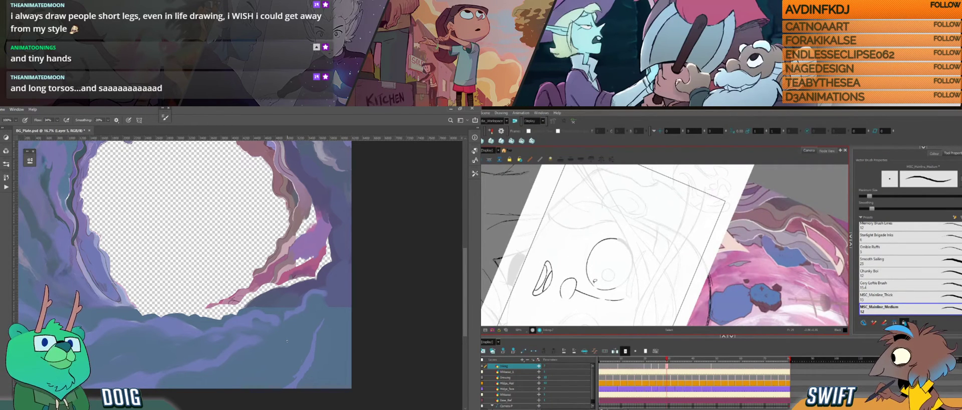
Examine the left eye's outline by flipping repeatedly between the current and neighbouring head drawings.
{"action": "key", "text": "alt+b"}
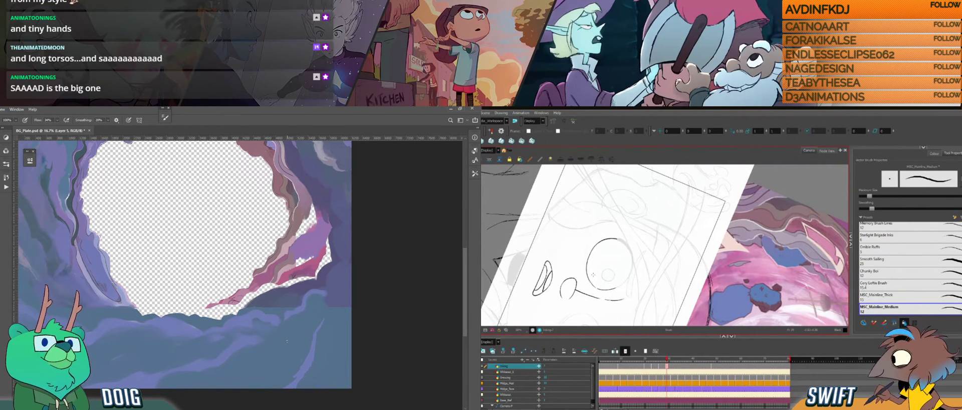
{"action": "key", "text": "f"}
{"action": "key", "text": "g"}
{"action": "key", "text": "f"}
{"action": "key", "text": "g"}
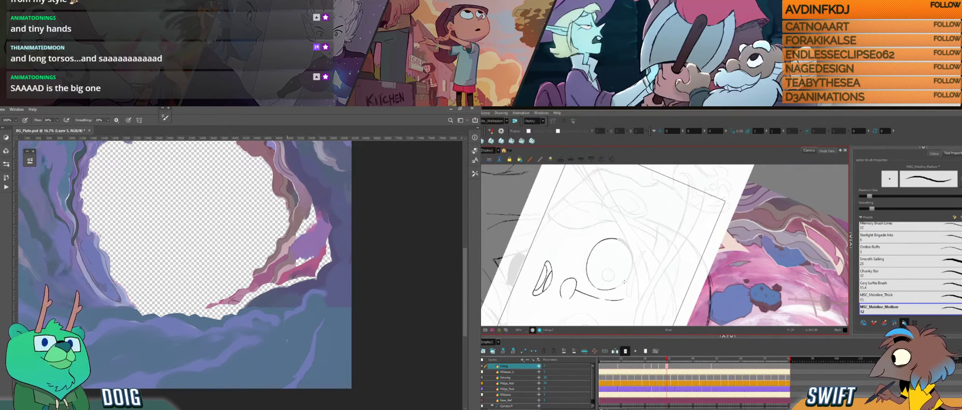
{"action": "key", "text": "f"}
{"action": "key", "text": "g"}
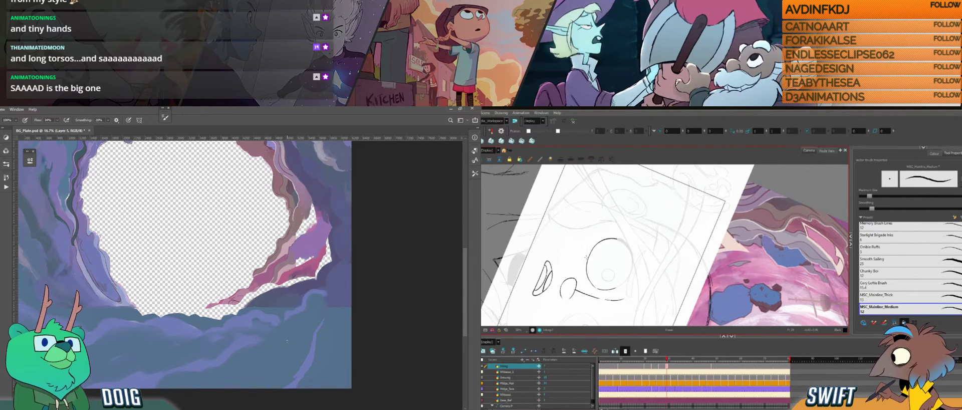
{"action": "key", "text": "f"}
{"action": "key", "text": "g"}
{"action": "key", "text": "ctrl+alt"}
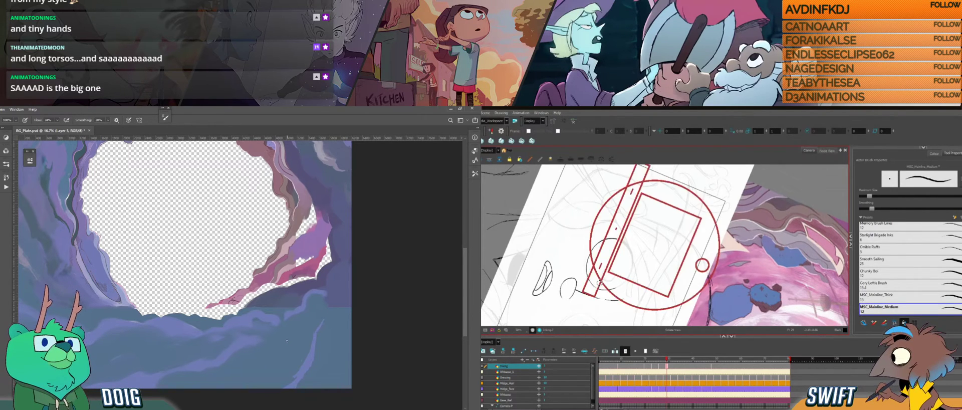
{"action": "left_click_drag", "start_coordinate": [600, 283], "coordinate": [600, 295]}
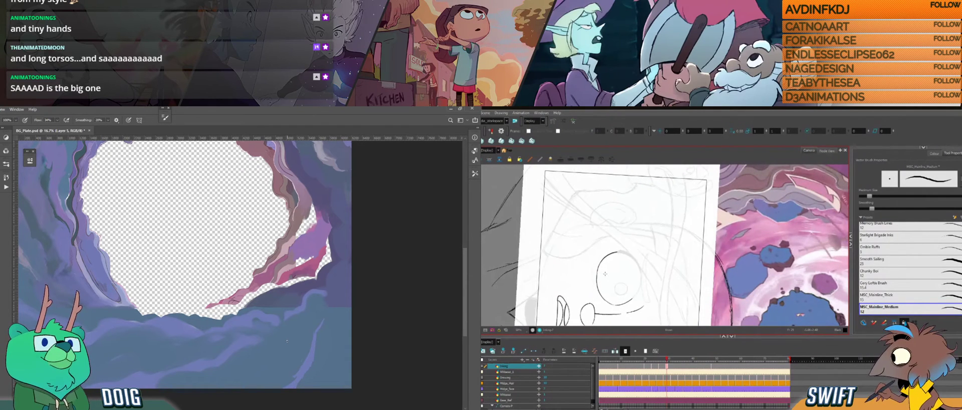
{"action": "key", "text": "f"}
{"action": "key", "text": "g"}
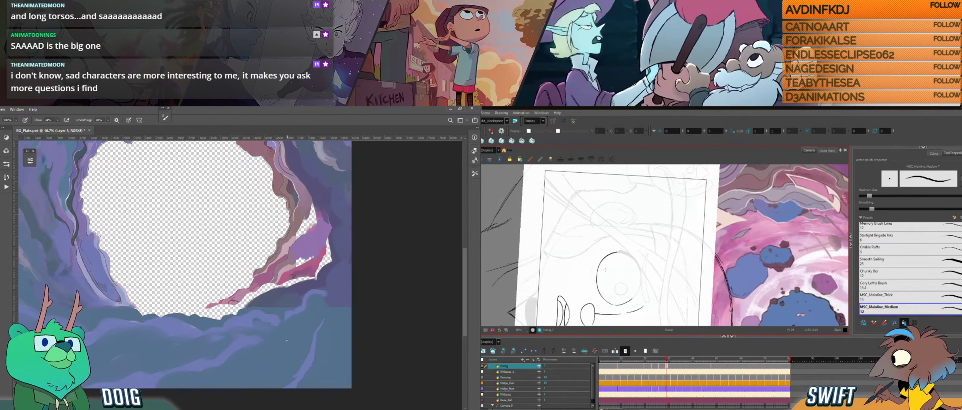
Ink a short crease line under the left eye, matching its placement to the neighbouring head drawing.
{"action": "key", "text": "f"}
{"action": "key", "text": "g"}
{"action": "key", "text": "f"}
{"action": "key", "text": "g"}
{"action": "key", "text": "f"}
{"action": "key", "text": "g"}
{"action": "key", "text": "f"}
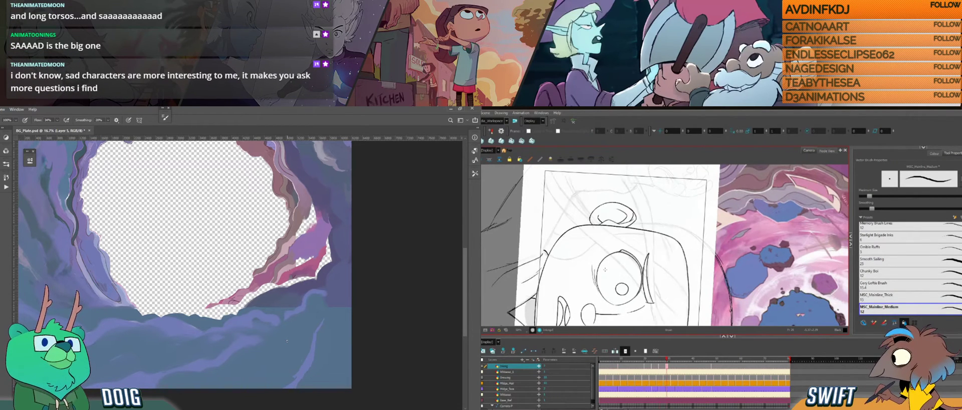
{"action": "key", "text": "g"}
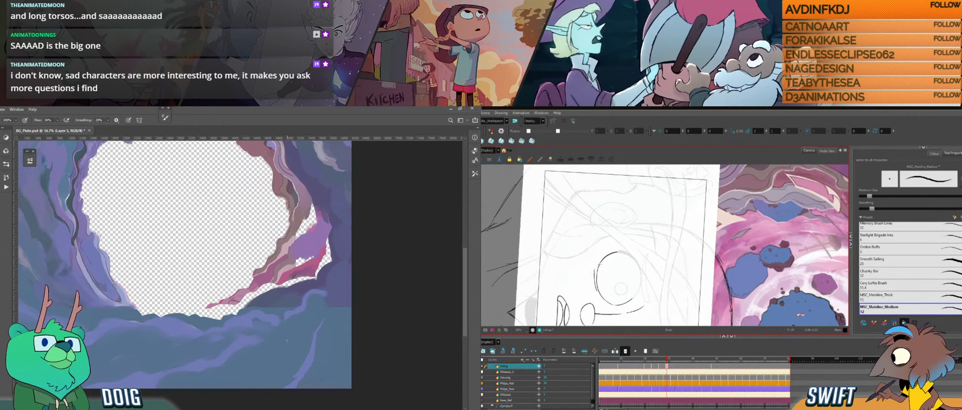
Add a second crease line under the left eye, checking it against the neighbouring drawing and undoing the last retouch.
{"action": "key", "text": "f"}
{"action": "key", "text": "g"}
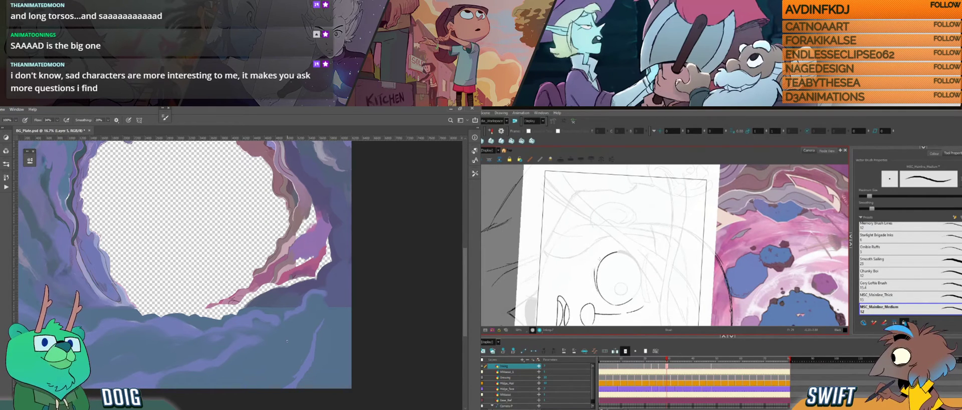
{"action": "key", "text": "f"}
{"action": "key", "text": "g"}
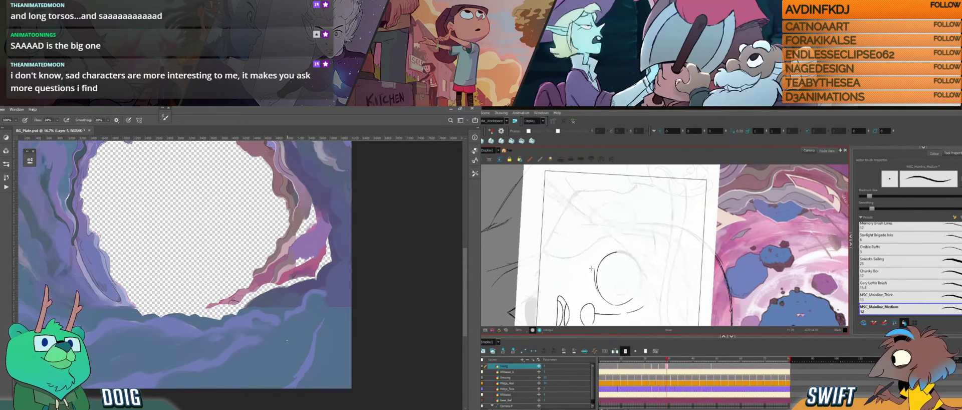
{"action": "key", "text": "f"}
{"action": "key", "text": "g"}
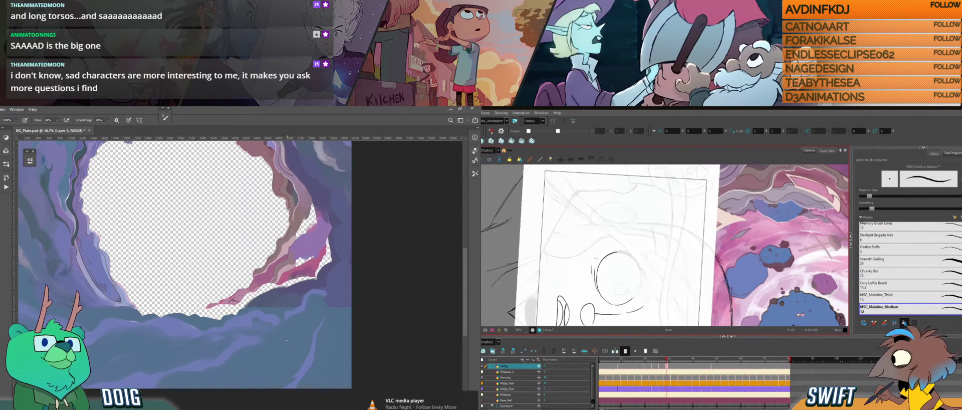
{"action": "left_click_drag", "start_coordinate": [595, 262], "coordinate": [594, 281]}
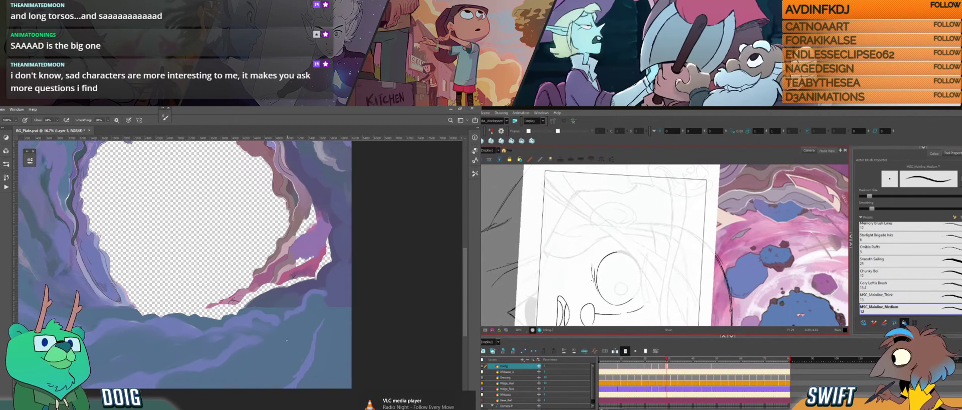
{"action": "key", "text": "ctrl+z"}
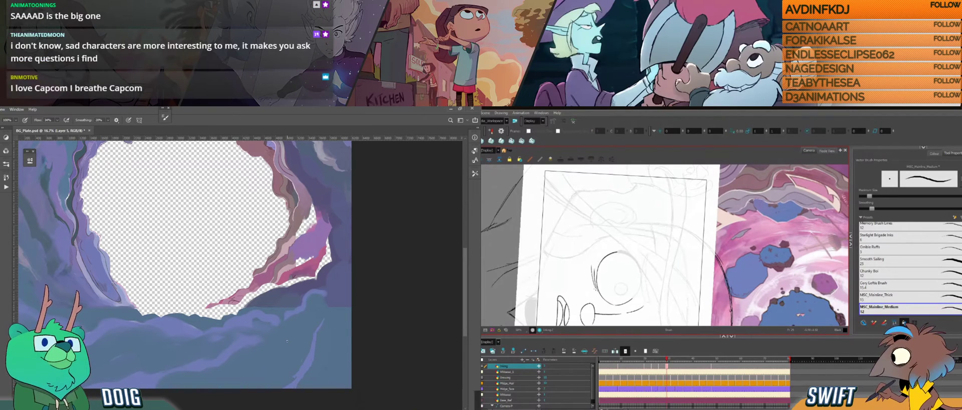
Compare the under-eye creases with the neighbouring head drawing and retouch them toward the nose.
{"action": "mouse_move", "coordinate": [613, 292]}
{"action": "left_mouse_down"}
{"action": "mouse_move", "coordinate": [691, 295]}
{"action": "mouse_move", "coordinate": [703, 285]}
{"action": "mouse_move", "coordinate": [664, 271]}
{"action": "left_mouse_up"}
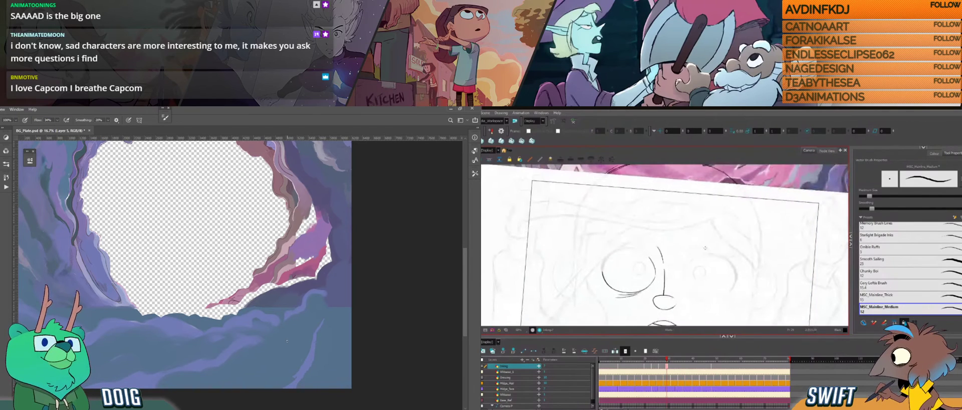
{"action": "key", "text": "f"}
{"action": "key", "text": "g"}
{"action": "key", "text": "f"}
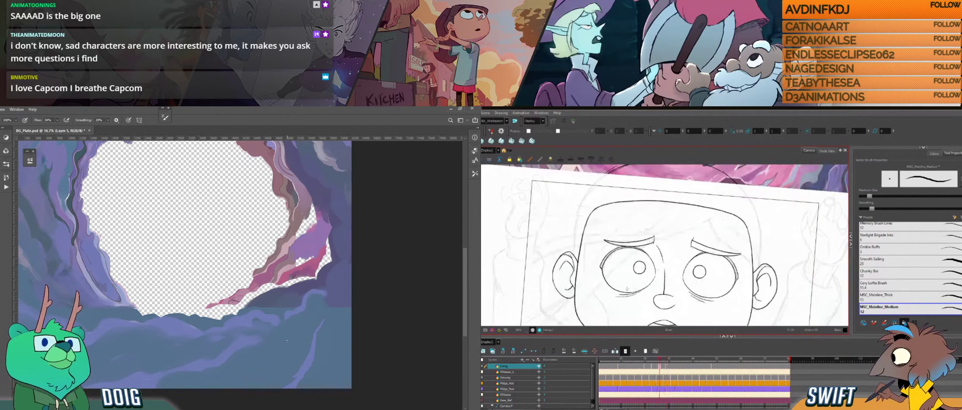
{"action": "key", "text": "g"}
{"action": "left_click_drag", "start_coordinate": [615, 298], "coordinate": [636, 293]}
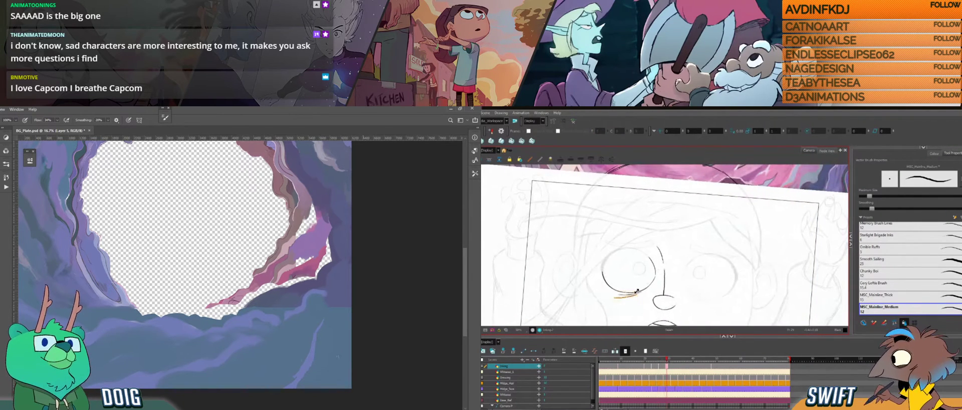
{"action": "left_click", "coordinate": [636, 292]}
{"action": "left_click", "coordinate": [644, 295]}
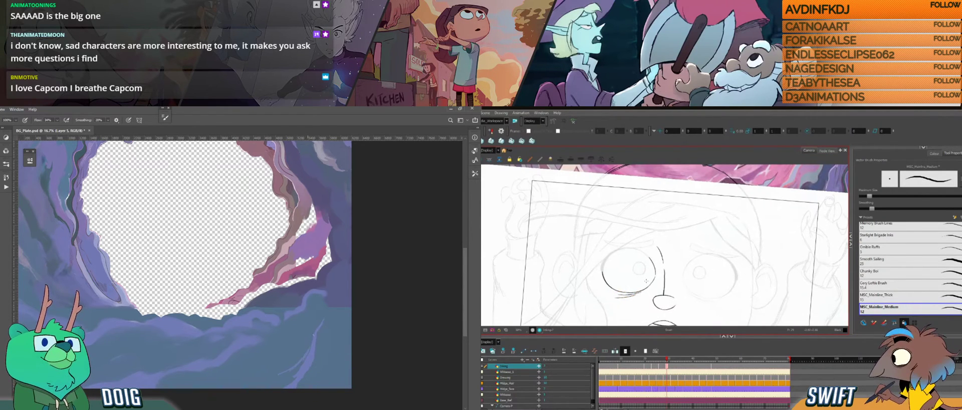
Select the creases under the left eye and adjust their placement against the neighbouring head drawing.
{"action": "key", "text": "f"}
{"action": "key", "text": "g"}
{"action": "key", "text": "f"}
{"action": "key", "text": "g"}
{"action": "key", "text": "f"}
{"action": "key", "text": "g"}
{"action": "left_click", "coordinate": [626, 296], "text": "ctrl"}
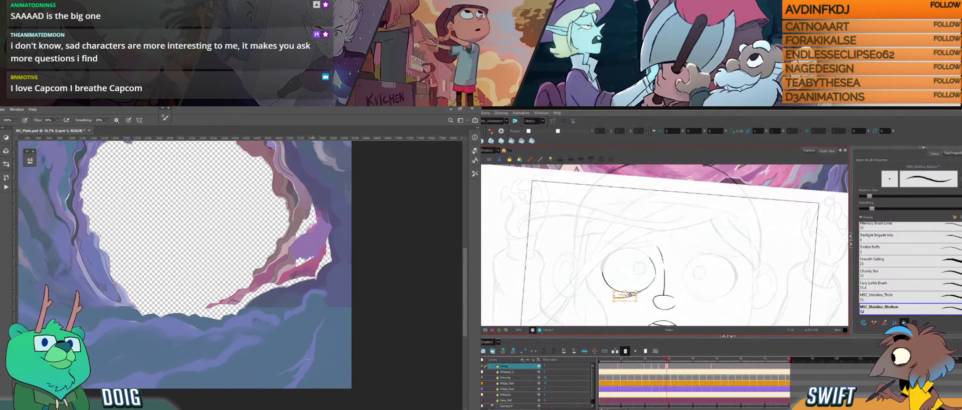
{"action": "left_click", "coordinate": [624, 297], "text": "ctrl"}
{"action": "left_click", "coordinate": [614, 304]}
{"action": "key", "text": "b"}
Examine the left eye and its under-eye creases by flipping between the current and neighbouring head drawings.
{"action": "key", "text": "f"}
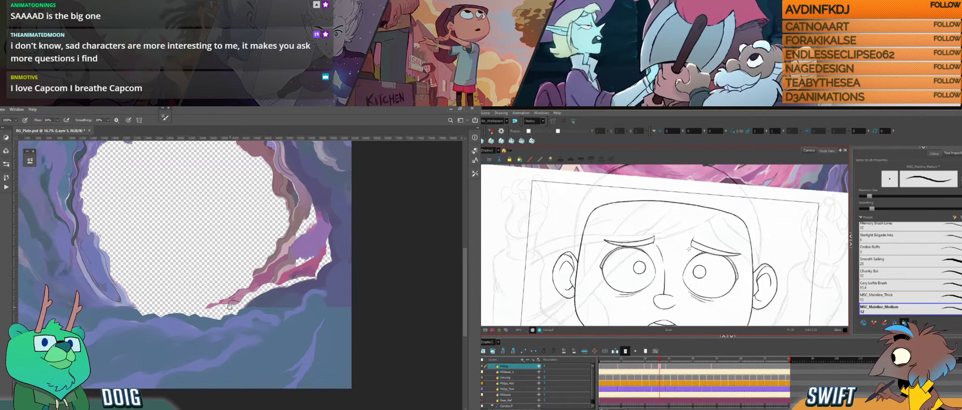
{"action": "key", "text": "g"}
{"action": "left_click_drag", "start_coordinate": [717, 257], "coordinate": [663, 251]}
{"action": "key", "text": "f"}
{"action": "key", "text": "g"}
{"action": "key", "text": "f"}
{"action": "key", "text": "g"}
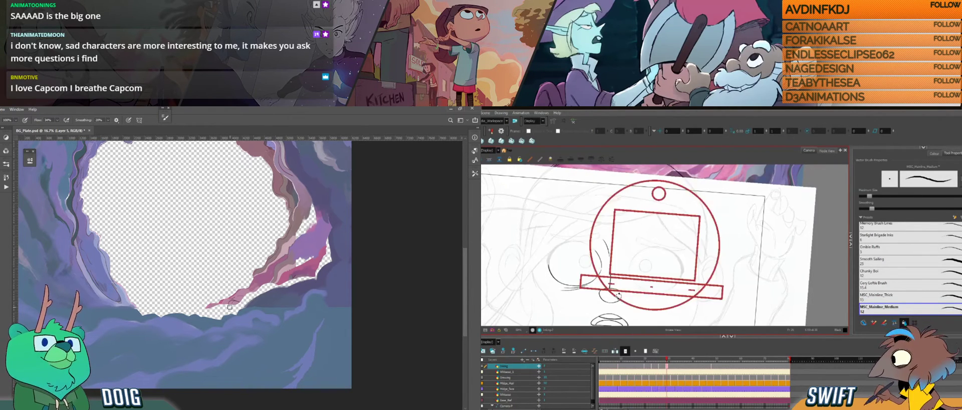
{"action": "left_click_drag", "start_coordinate": [619, 296], "coordinate": [734, 253]}
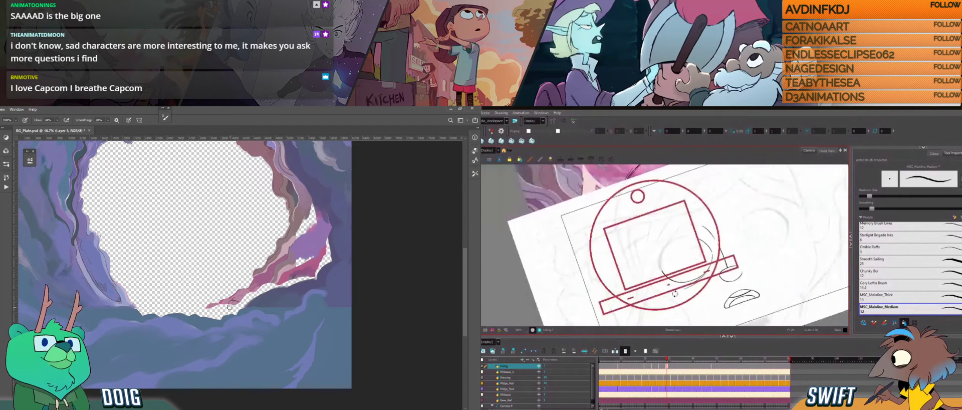
{"action": "left_click_drag", "start_coordinate": [676, 293], "coordinate": [678, 293]}
{"action": "key", "text": "f"}
{"action": "key", "text": "g"}
{"action": "key", "text": "f"}
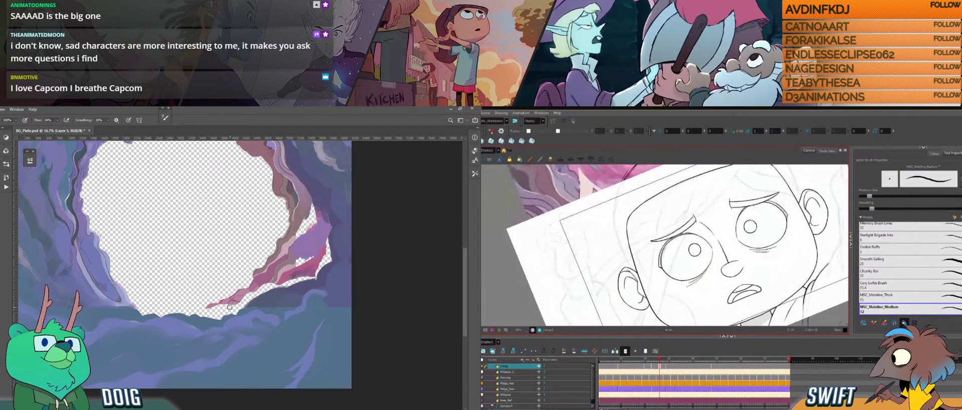
{"action": "key", "text": "g"}
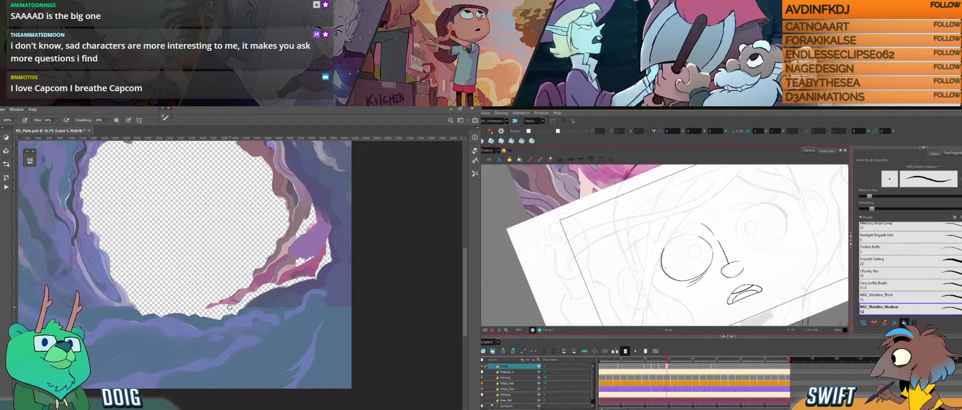
{"action": "key", "text": "f"}
{"action": "key", "text": "g"}
{"action": "key", "text": "f"}
{"action": "key", "text": "g"}
Try a stroke along the upper rim of the left eye on the rotated canvas, then undo it.
{"action": "mouse_move", "coordinate": [666, 275]}
{"action": "left_mouse_down"}
{"action": "mouse_move", "coordinate": [664, 296]}
{"action": "mouse_move", "coordinate": [710, 265]}
{"action": "mouse_move", "coordinate": [693, 300]}
{"action": "left_mouse_up"}
{"action": "key", "text": "f"}
{"action": "key", "text": "g"}
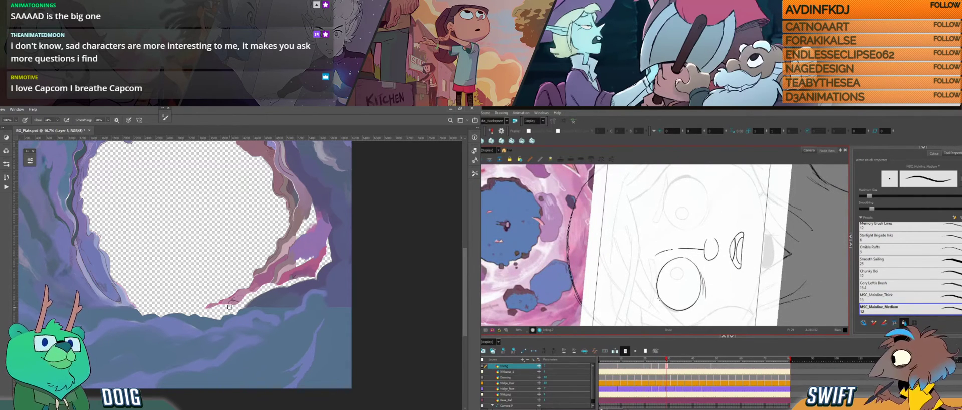
{"action": "key", "text": "ctrl+z"}
{"action": "left_click_drag", "start_coordinate": [660, 297], "coordinate": [656, 284]}
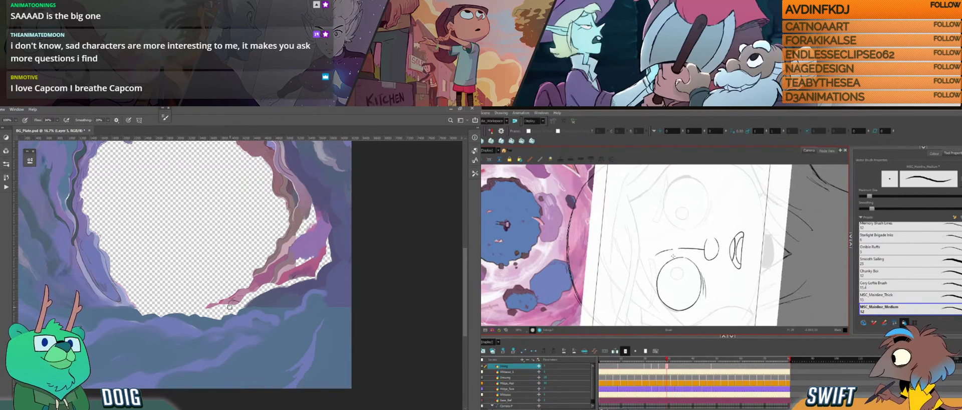
{"action": "key", "text": "ctrl+z"}
{"action": "key", "text": "ctrl+z"}
Check the left eye's outline from different canvas angles and against the neighbouring head drawing.
{"action": "left_click_drag", "start_coordinate": [660, 277], "coordinate": [668, 276]}
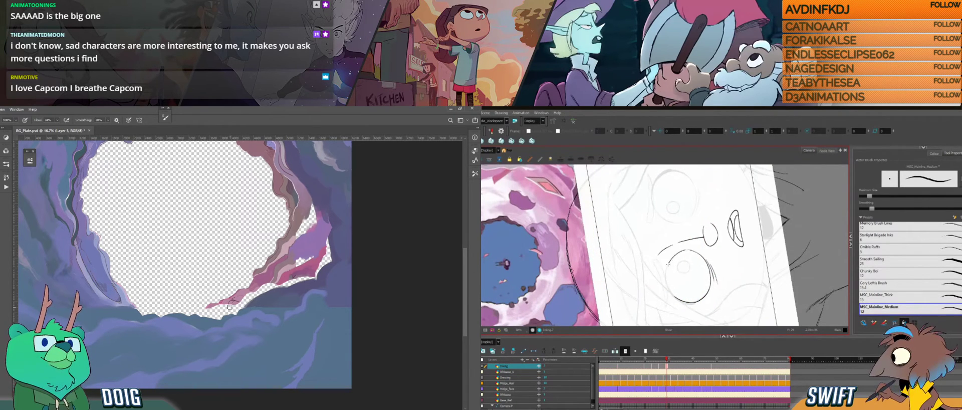
{"action": "left_click_drag", "start_coordinate": [666, 278], "coordinate": [647, 274]}
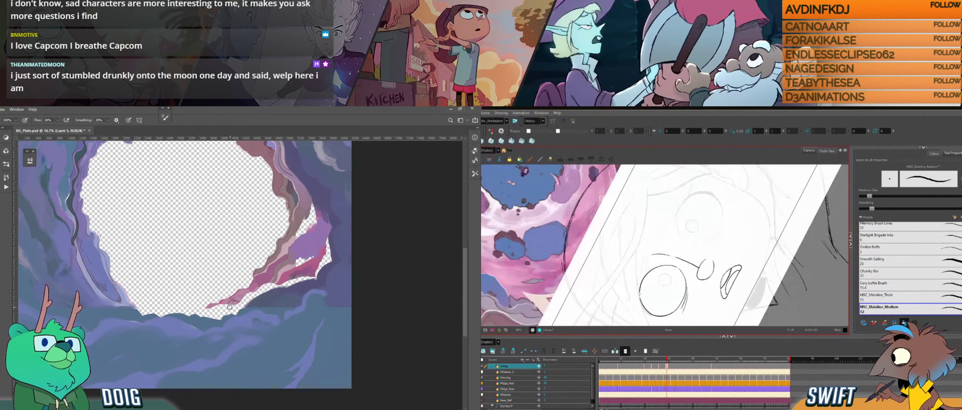
{"action": "mouse_move", "coordinate": [672, 282]}
{"action": "left_mouse_down"}
{"action": "mouse_move", "coordinate": [609, 220]}
{"action": "mouse_move", "coordinate": [677, 270]}
{"action": "left_mouse_up"}
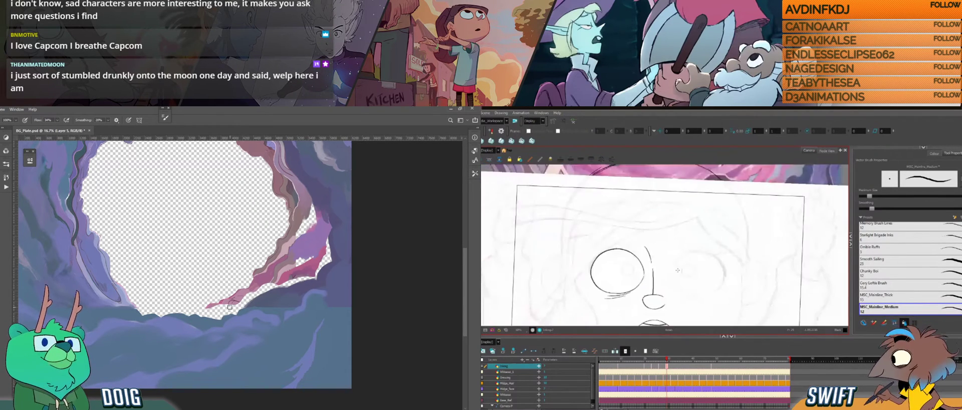
{"action": "key", "text": "comma"}
{"action": "key", "text": "period"}
{"action": "key", "text": "comma"}
{"action": "key", "text": "period"}
{"action": "key", "text": "comma"}
{"action": "key", "text": "period"}
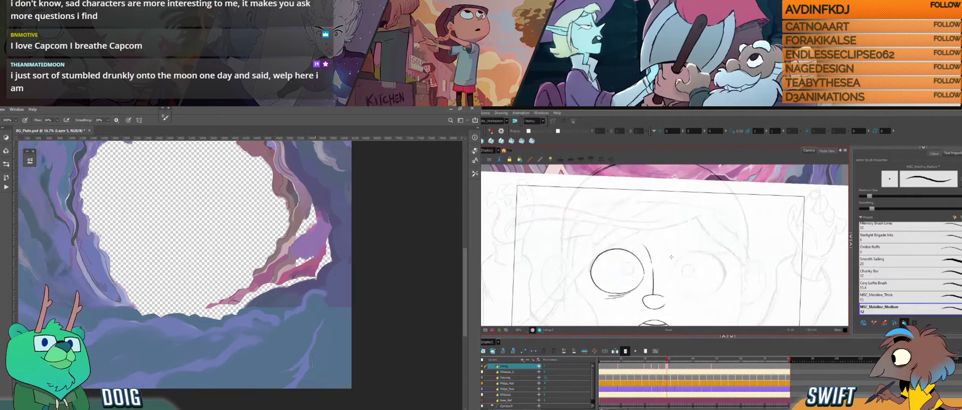
Try a short lid stroke at the left eye's outer edge, compare it with the neighbouring drawing, and undo it.
{"action": "key", "text": "ctrl+alt"}
{"action": "mouse_move", "coordinate": [678, 268]}
{"action": "left_mouse_down"}
{"action": "mouse_move", "coordinate": [669, 276]}
{"action": "mouse_move", "coordinate": [701, 243]}
{"action": "left_mouse_up"}
{"action": "left_click_drag", "start_coordinate": [632, 304], "coordinate": [652, 299]}
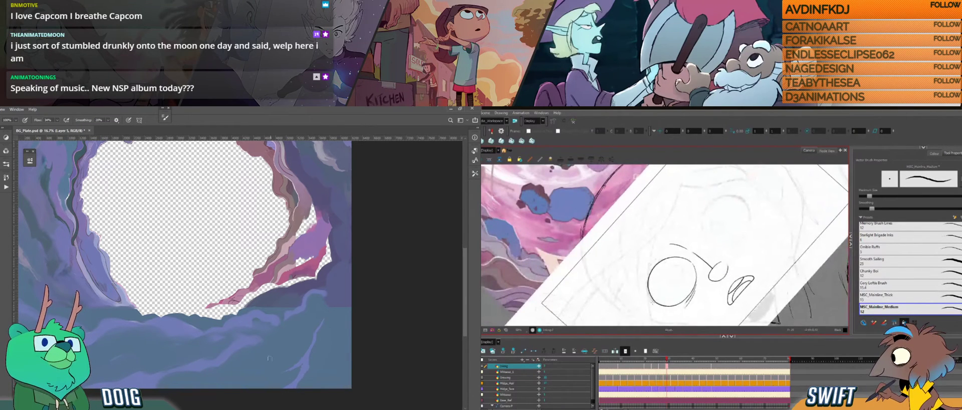
{"action": "key", "text": "f"}
{"action": "key", "text": "g"}
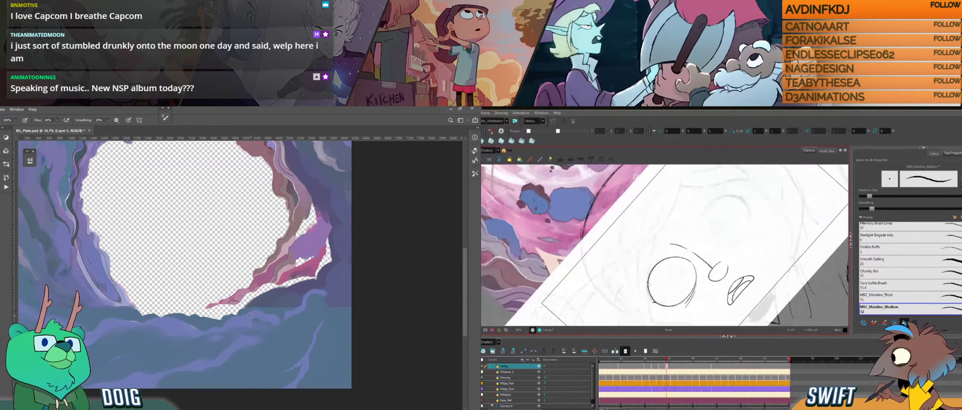
{"action": "key", "text": "f"}
{"action": "key", "text": "g"}
{"action": "key", "text": "ctrl+z"}
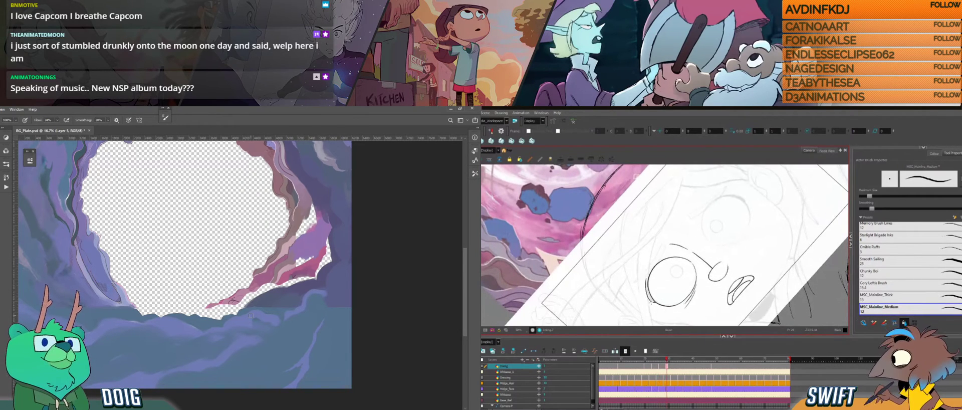
{"action": "key", "text": "ctrl+z"}
{"action": "key", "text": "ctrl+alt"}
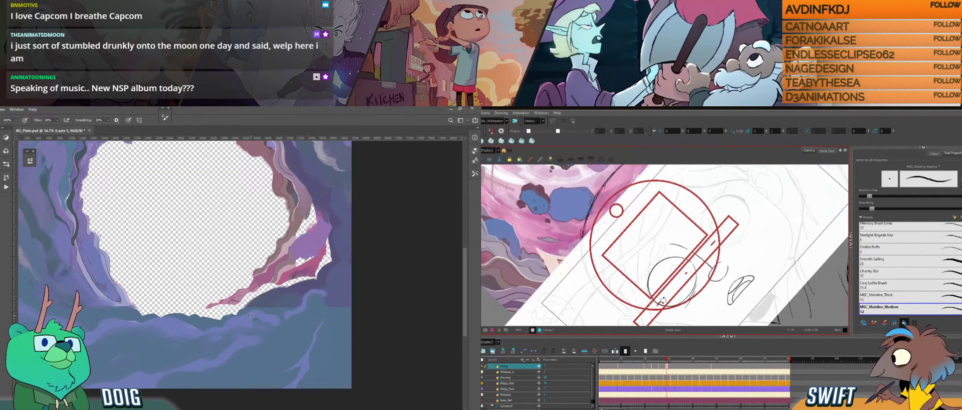
{"action": "left_click_drag", "start_coordinate": [663, 300], "coordinate": [653, 263]}
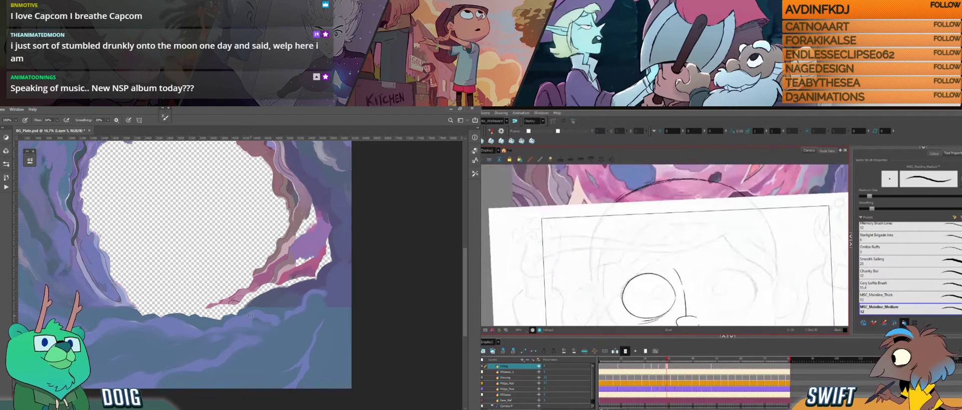
Ink the lid line along the left eye's outer edge, using the neighbouring head drawing as reference.
{"action": "key", "text": "comma"}
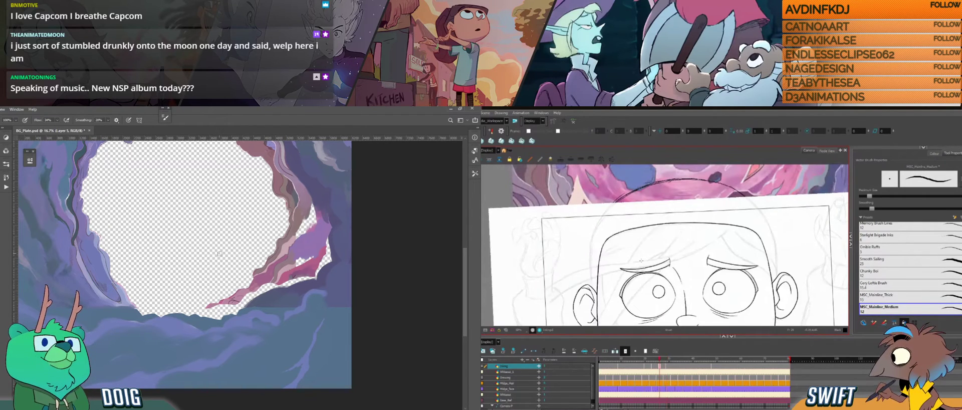
{"action": "key", "text": "period"}
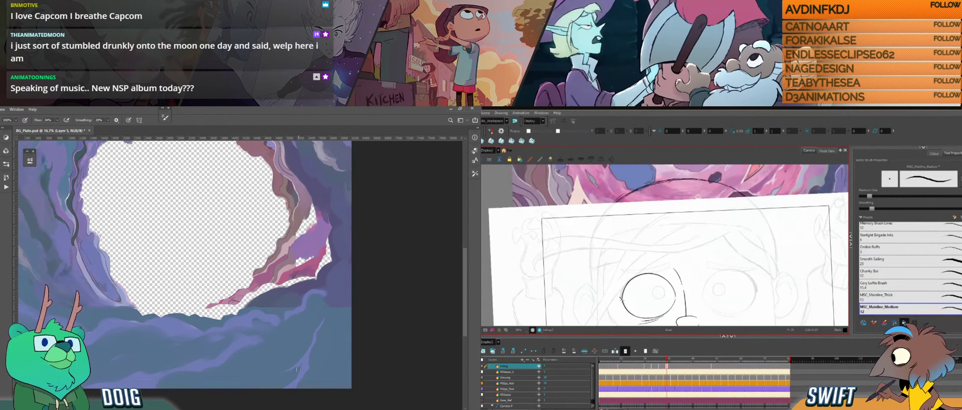
{"action": "key", "text": "comma"}
{"action": "key", "text": "period"}
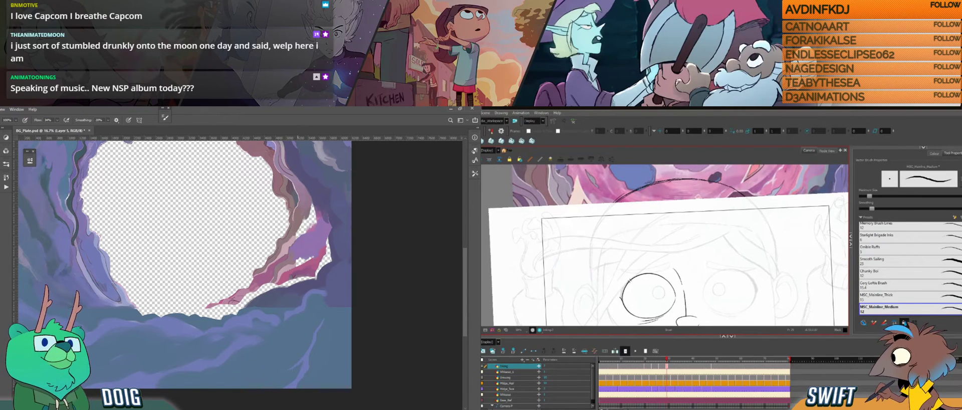
{"action": "left_click_drag", "start_coordinate": [635, 294], "coordinate": [638, 275]}
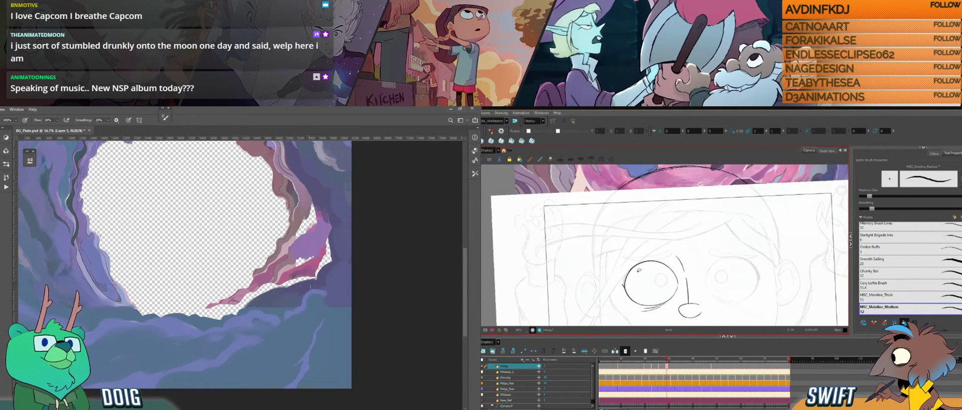
{"action": "key", "text": "ctrl+alt"}
{"action": "left_click", "coordinate": [309, 364], "text": "alt"}
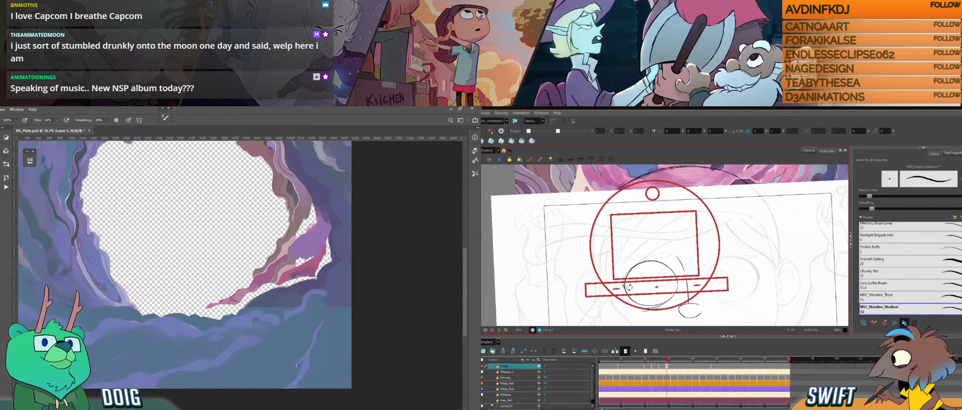
{"action": "left_click_drag", "start_coordinate": [629, 291], "coordinate": [657, 303]}
{"action": "left_click_drag", "start_coordinate": [644, 268], "coordinate": [644, 282]}
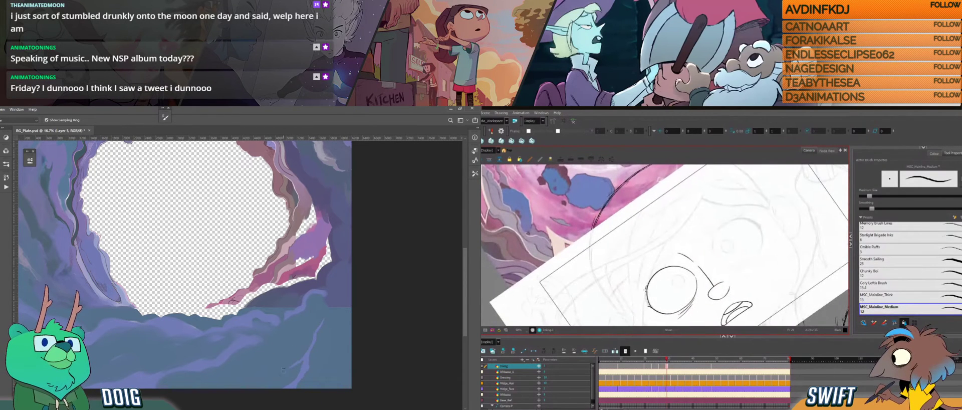
In Photoshop, sample cloud colours from the cave plate's lower right and undo the last strokes before resuming with the Brush.
{"action": "left_click", "coordinate": [283, 370], "text": "alt"}
{"action": "key", "text": "ctrl+z"}
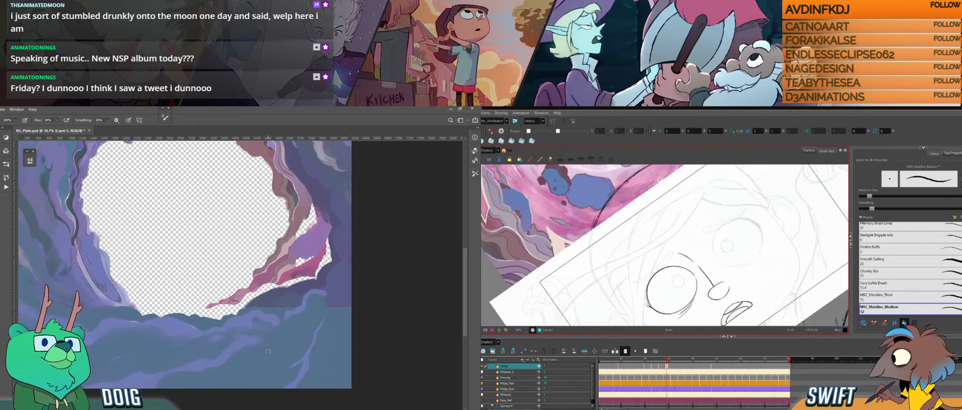
{"action": "key", "text": "ctrl+z"}
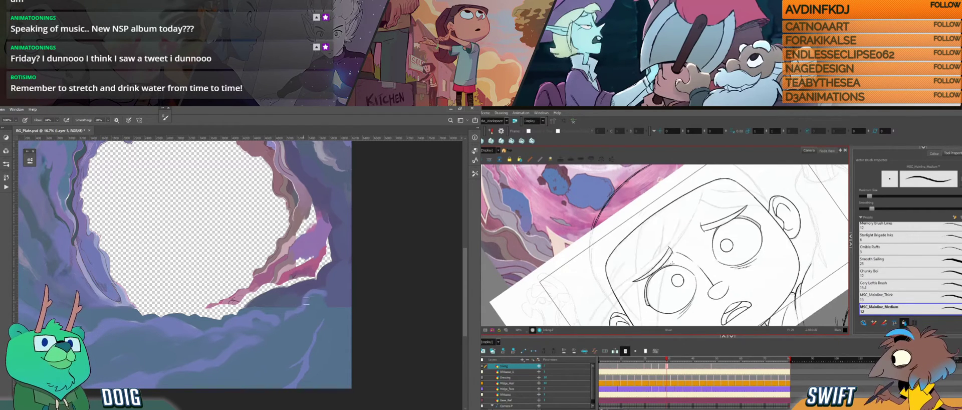
{"action": "key", "text": "i"}
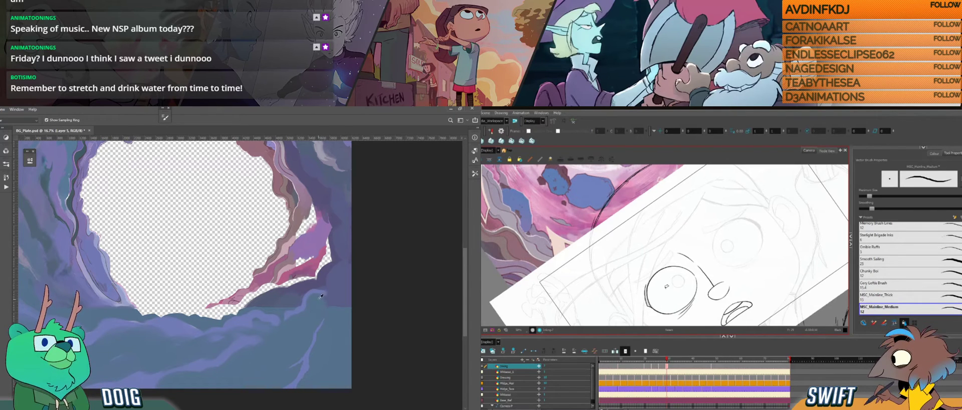
{"action": "key", "text": "b"}
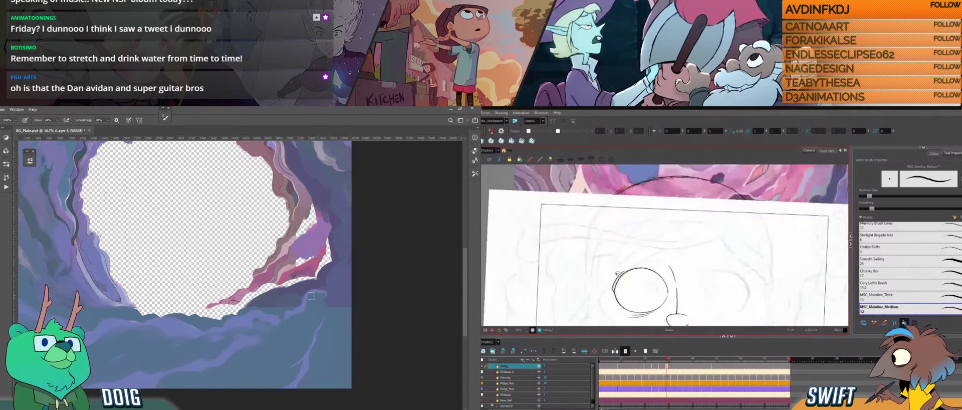
In Harmony, refine the left eye's upper lid line on the rotated canvas, undoing one stroke and redrawing it.
{"action": "mouse_move", "coordinate": [616, 271]}
{"action": "left_mouse_down"}
{"action": "mouse_move", "coordinate": [619, 294]}
{"action": "mouse_move", "coordinate": [652, 316]}
{"action": "mouse_move", "coordinate": [679, 312]}
{"action": "mouse_move", "coordinate": [688, 289]}
{"action": "left_mouse_up"}
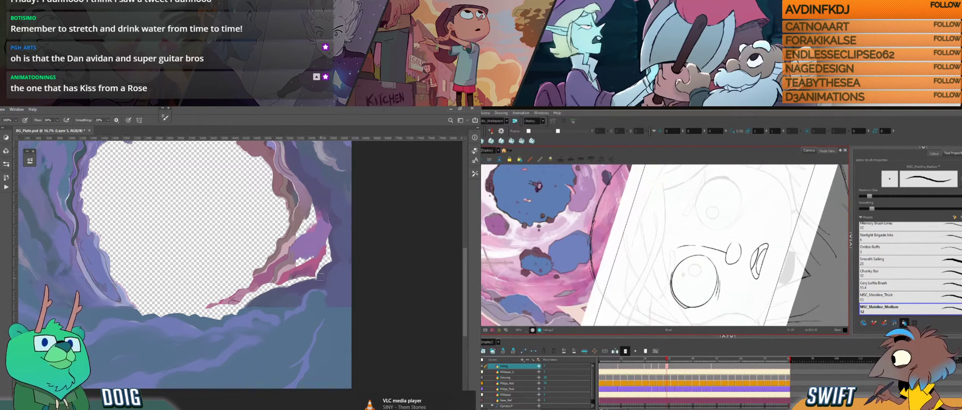
{"action": "key", "text": "."}
{"action": "key", "text": "ctrl+z"}
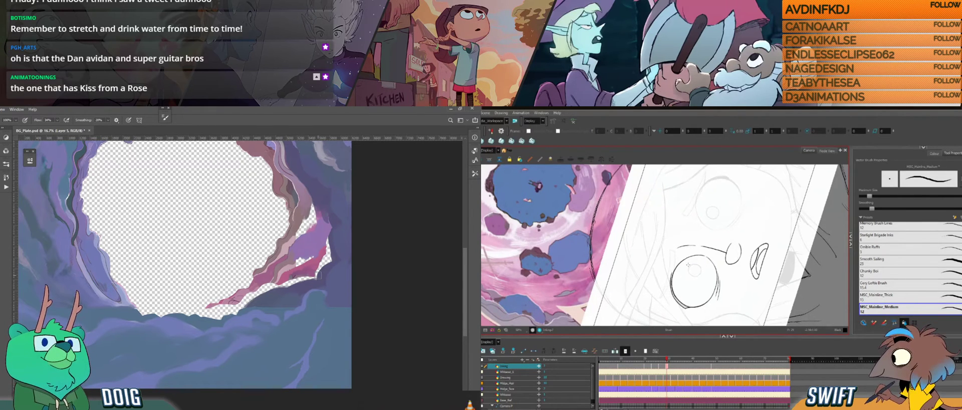
{"action": "mouse_move", "coordinate": [683, 303]}
{"action": "left_mouse_down"}
{"action": "mouse_move", "coordinate": [703, 279]}
{"action": "mouse_move", "coordinate": [680, 307]}
{"action": "mouse_move", "coordinate": [678, 288]}
{"action": "mouse_move", "coordinate": [691, 298]}
{"action": "left_mouse_up"}
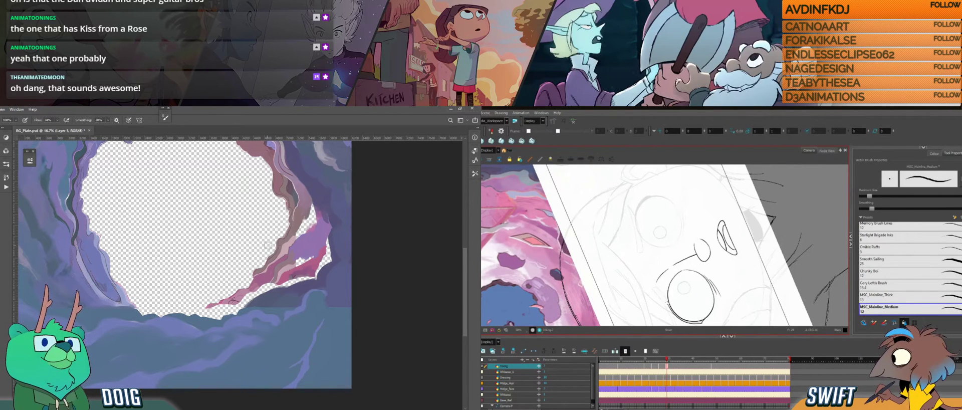
{"action": "key", "text": "alt"}
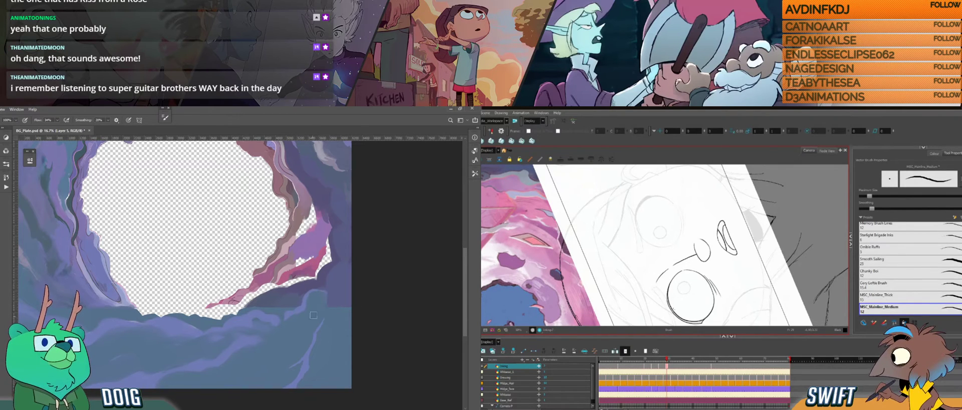
{"action": "key", "text": "ctrl+alt"}
{"action": "left_click_drag", "start_coordinate": [712, 242], "coordinate": [669, 292]}
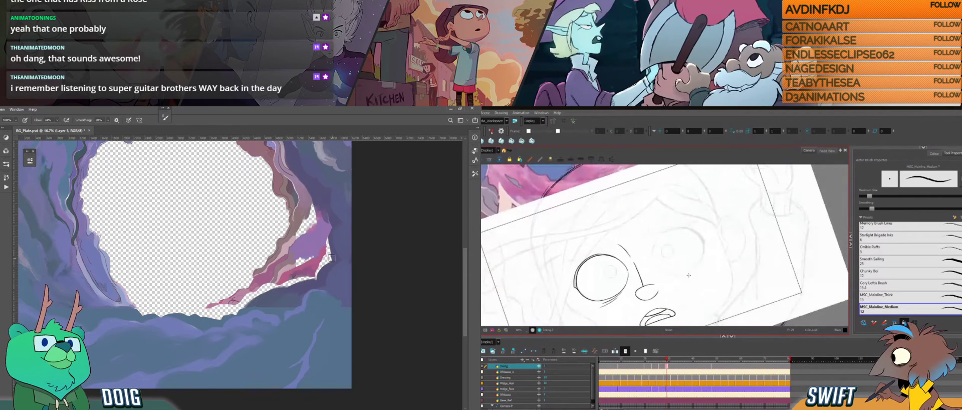
{"action": "key", "text": "ctrl+minus"}
{"action": "left_click_drag", "start_coordinate": [332, 257], "coordinate": [376, 300]}
{"action": "mouse_move", "coordinate": [688, 275]}
{"action": "left_mouse_down"}
{"action": "mouse_move", "coordinate": [677, 279]}
{"action": "mouse_move", "coordinate": [698, 272]}
{"action": "mouse_move", "coordinate": [694, 284]}
{"action": "left_mouse_up"}
{"action": "key", "text": "ctrl+alt"}
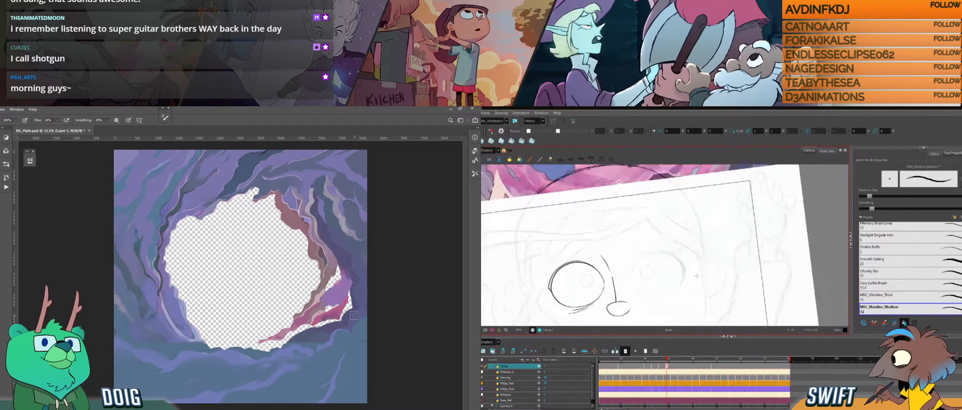
{"action": "key", "text": "ctrl+alt"}
{"action": "left_click_drag", "start_coordinate": [692, 281], "coordinate": [696, 268]}
In Photoshop, sample a colour near the cave plate's lower right and brush a teal patch at the plate's edge.
{"action": "key", "text": "ctrl+plus"}
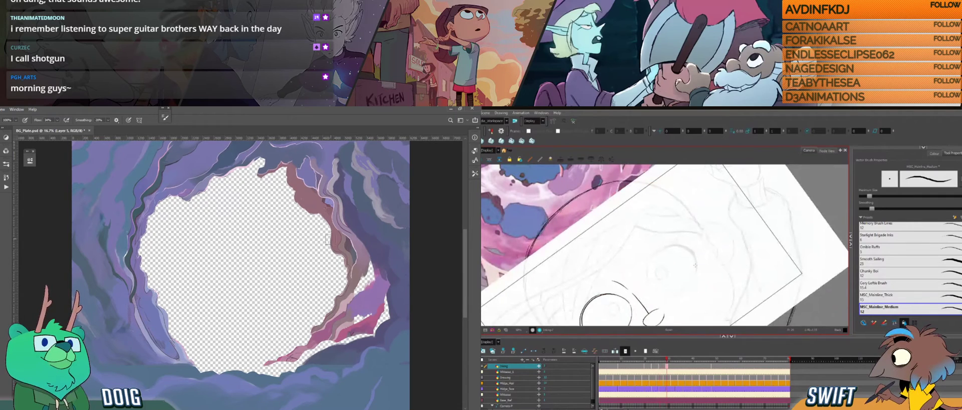
{"action": "key", "text": "i"}
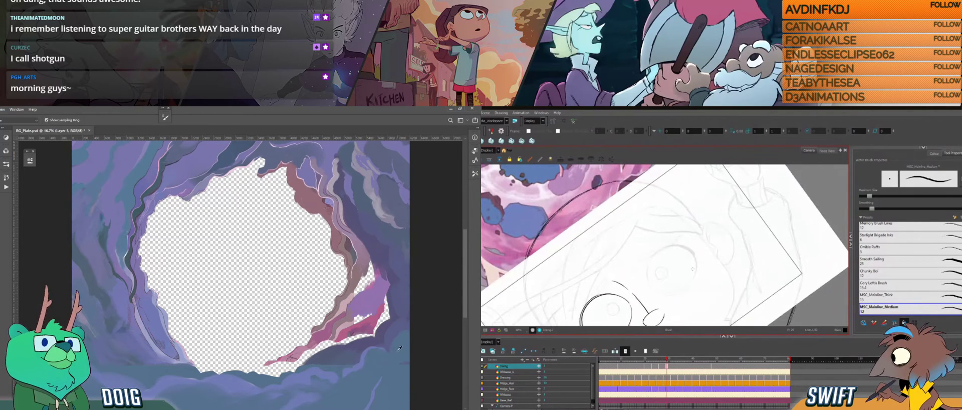
{"action": "key", "text": "ctrl+alt"}
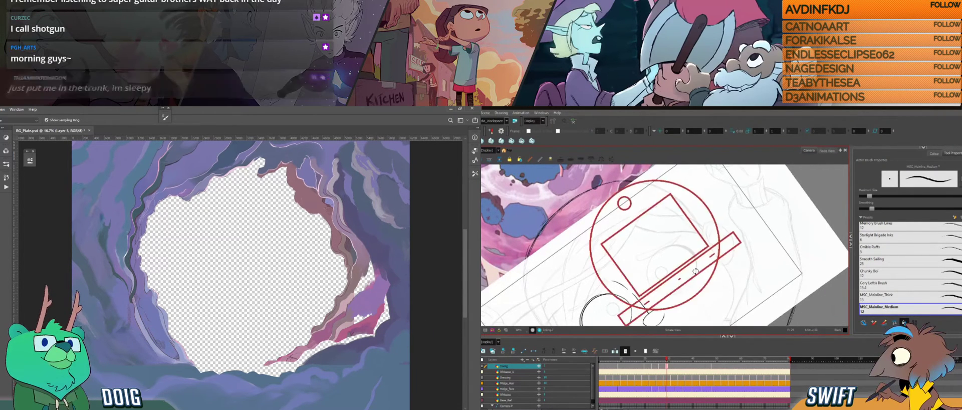
{"action": "key", "text": "b"}
{"action": "mouse_move", "coordinate": [692, 270]}
{"action": "left_mouse_down"}
{"action": "mouse_move", "coordinate": [674, 281]}
{"action": "mouse_move", "coordinate": [688, 293]}
{"action": "mouse_move", "coordinate": [674, 298]}
{"action": "left_mouse_up"}
In Harmony, compare the left eye with the neighbouring head drawing and select the lid stroke at its upper inner edge.
{"action": "key", "text": "space"}
{"action": "key", "text": "ctrl+alt"}
{"action": "key", "text": "space"}
{"action": "left_click_drag", "start_coordinate": [612, 222], "coordinate": [637, 255]}
{"action": "key", "text": "f"}
{"action": "key", "text": "g"}
{"action": "key", "text": "f"}
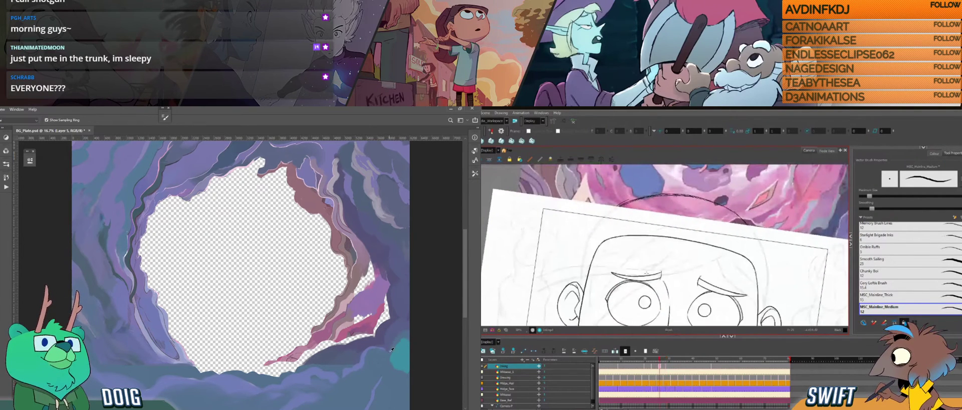
{"action": "key", "text": "g"}
{"action": "key", "text": "alt"}
{"action": "key", "text": "f"}
{"action": "key", "text": "g"}
{"action": "key", "text": "f"}
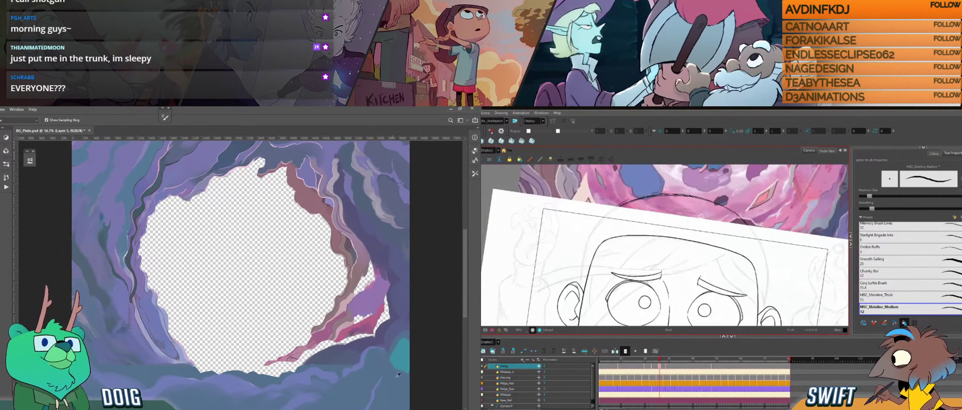
{"action": "key", "text": "g"}
{"action": "left_click", "coordinate": [645, 282]}
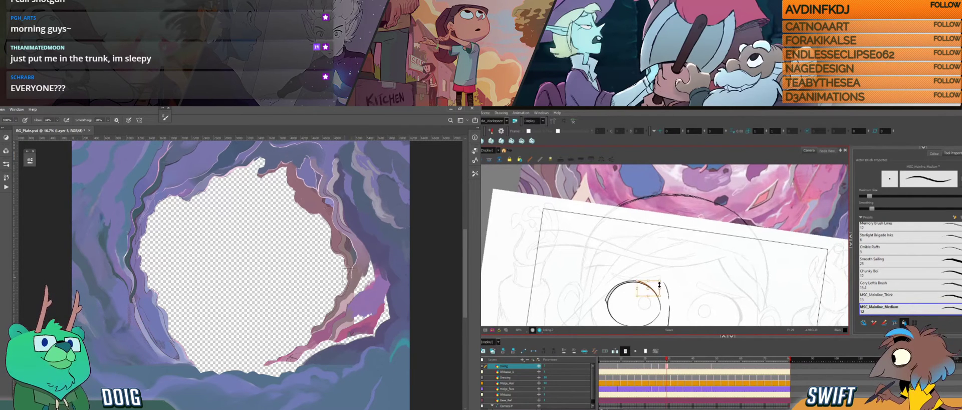
Sample the teal patch on the Photoshop plate, and recheck the left eye's lid stroke against the neighbouring Harmony drawing.
{"action": "left_click_drag", "start_coordinate": [361, 324], "coordinate": [338, 256]}
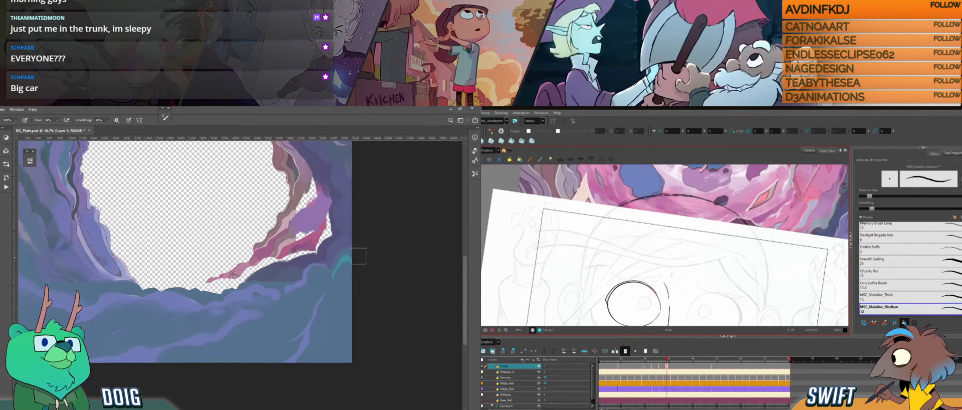
{"action": "key", "text": "f"}
{"action": "key", "text": "g"}
{"action": "key", "text": "f"}
{"action": "left_click", "coordinate": [348, 257], "text": "alt"}
{"action": "key", "text": "g"}
{"action": "key", "text": "f"}
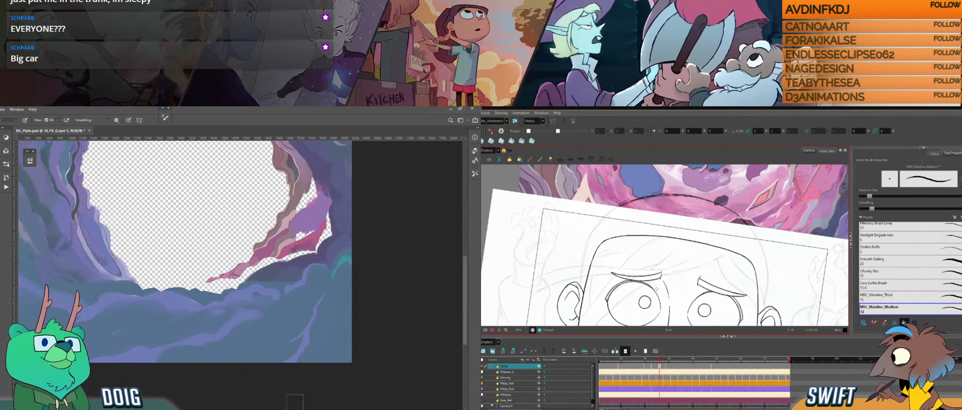
{"action": "key", "text": "g"}
{"action": "left_click", "coordinate": [647, 283]}
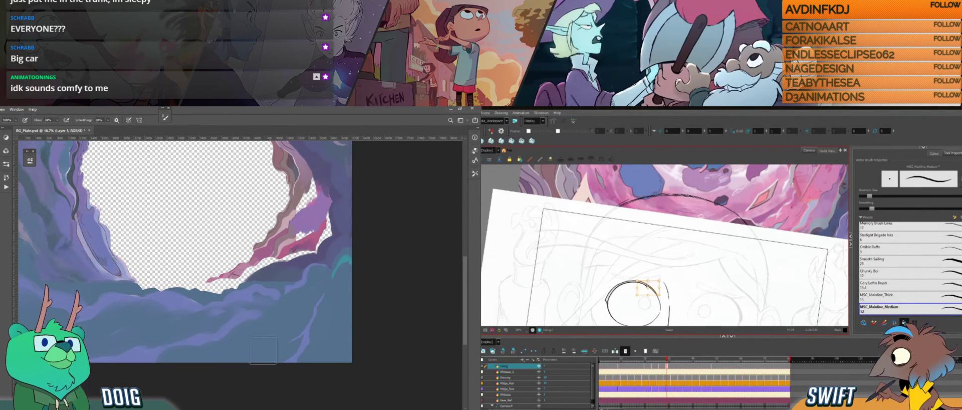
Begin inking the left eye's pupil with the Harmony Brush, and extend the teal paint along the Photoshop plate's lower right edge.
{"action": "key", "text": "alt+b"}
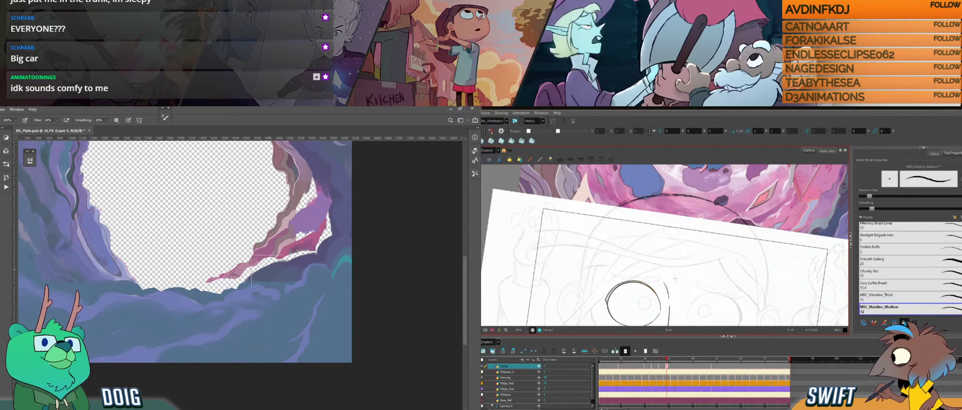
{"action": "mouse_move", "coordinate": [668, 295]}
{"action": "left_mouse_down"}
{"action": "mouse_move", "coordinate": [669, 306]}
{"action": "mouse_move", "coordinate": [663, 275]}
{"action": "left_mouse_up"}
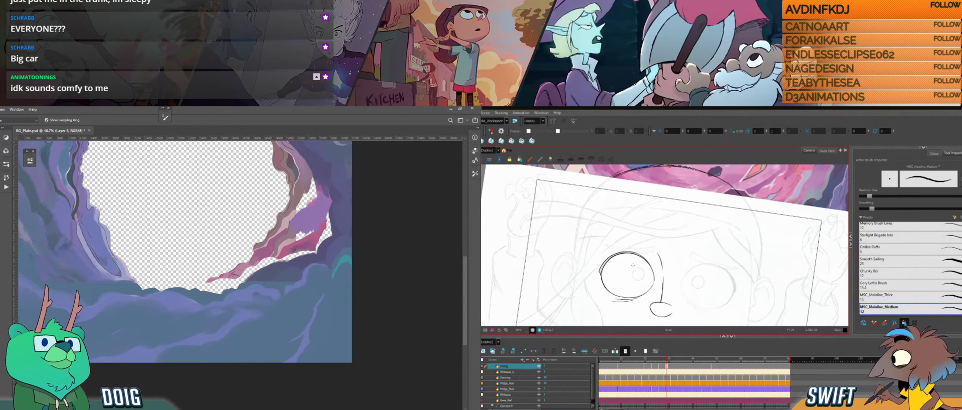
{"action": "key", "text": "b"}
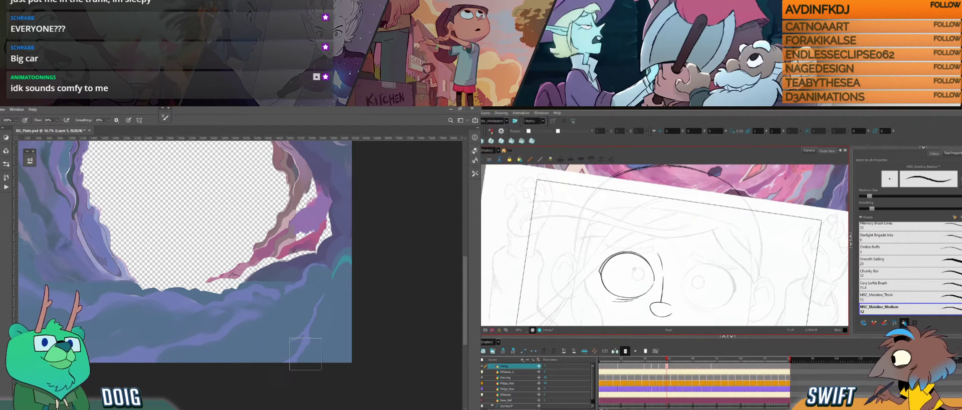
{"action": "mouse_move", "coordinate": [633, 275]}
{"action": "left_mouse_down"}
{"action": "mouse_move", "coordinate": [644, 280]}
{"action": "mouse_move", "coordinate": [642, 268]}
{"action": "left_mouse_up"}
{"action": "mouse_move", "coordinate": [339, 313]}
{"action": "left_mouse_down"}
{"action": "mouse_move", "coordinate": [340, 370]}
{"action": "mouse_move", "coordinate": [351, 290]}
{"action": "mouse_move", "coordinate": [343, 269]}
{"action": "left_mouse_up"}
{"action": "key", "text": "ctrl+alt"}
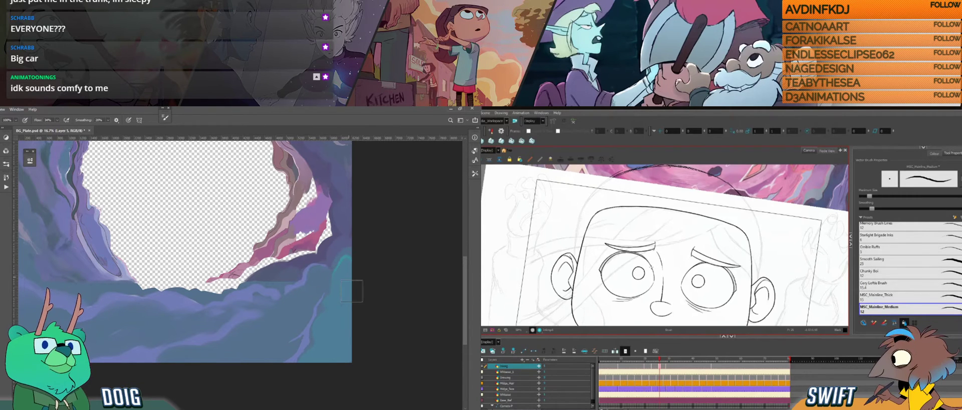
{"action": "left_click_drag", "start_coordinate": [642, 285], "coordinate": [709, 259]}
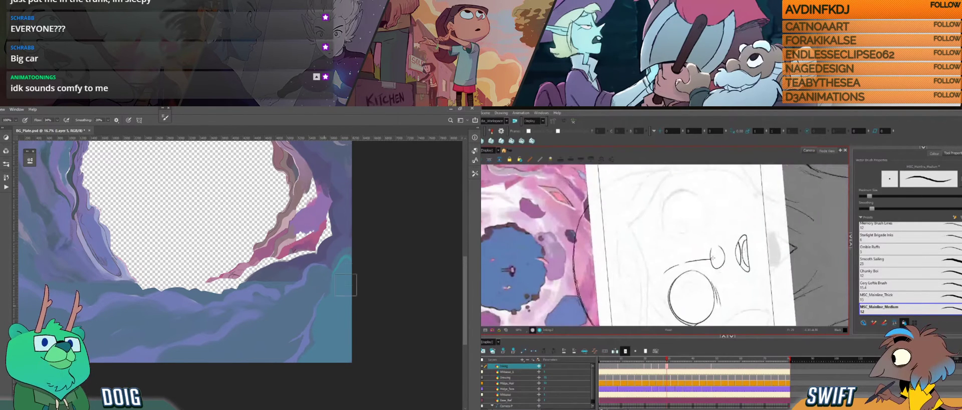
In Photoshop, alternate sampling cloud colours and brushing to blend the clouds across the bottom of the cave plate.
{"action": "scroll", "coordinate": [148, 314], "scroll_direction": "left", "scroll_amount": 5}
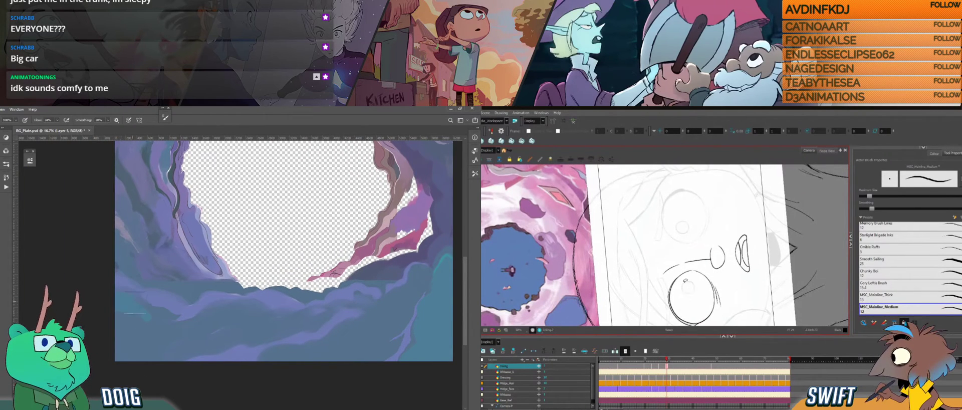
{"action": "key", "text": "i"}
{"action": "key", "text": "b"}
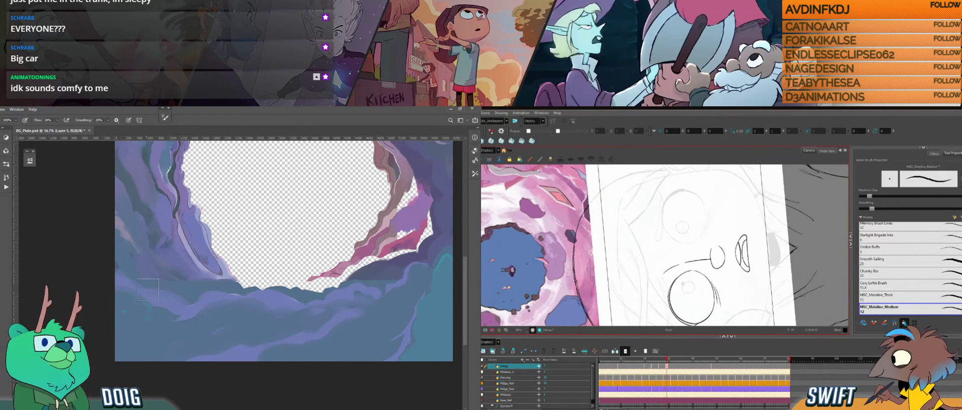
{"action": "left_click_drag", "start_coordinate": [306, 297], "coordinate": [262, 291]}
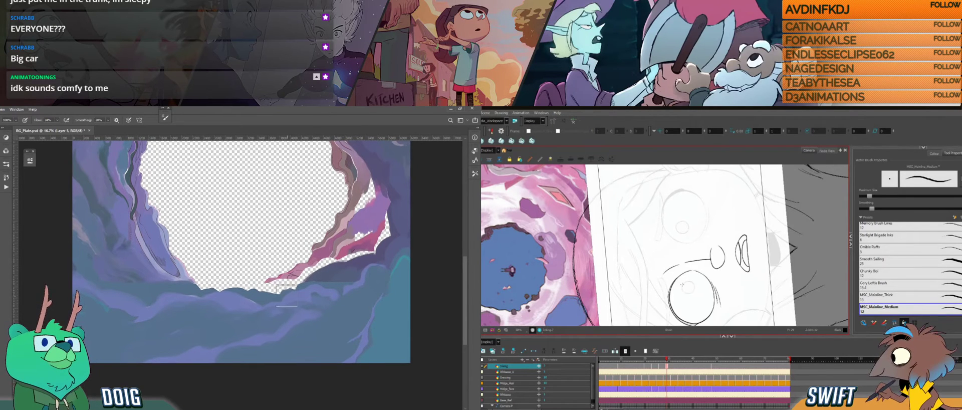
{"action": "key", "text": "i"}
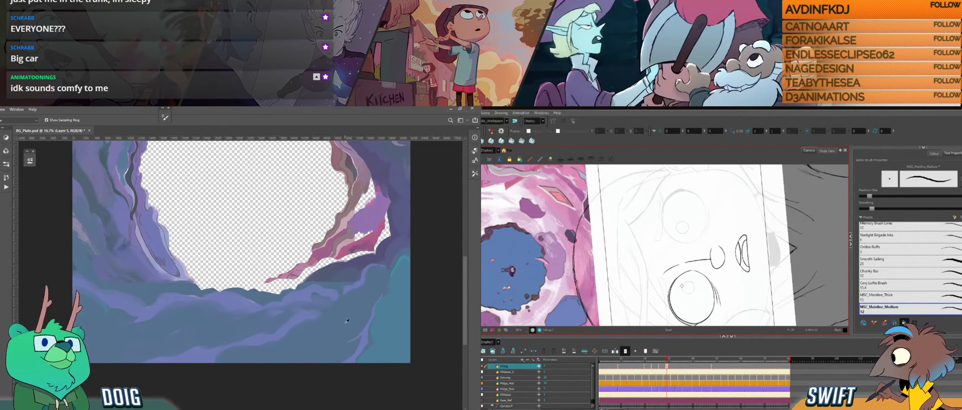
{"action": "key", "text": "b"}
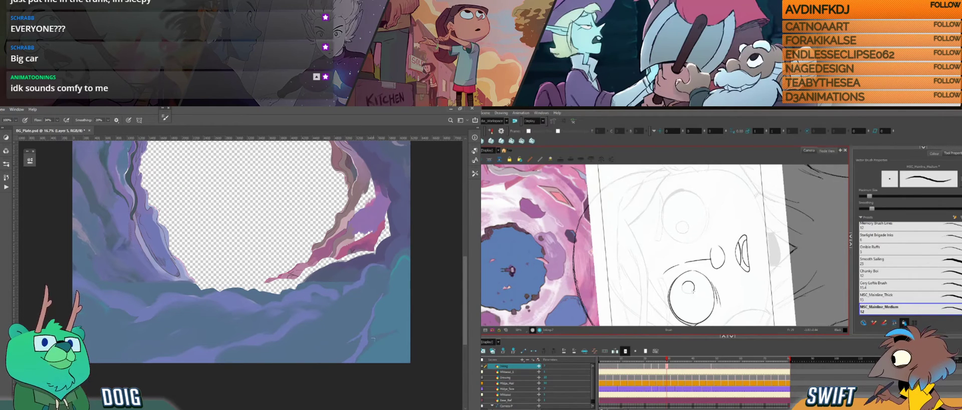
{"action": "key", "text": "i"}
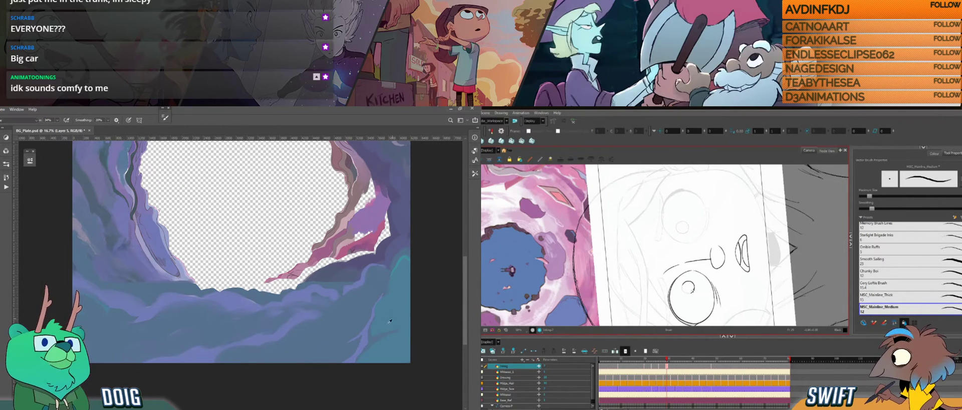
Ink the first eye's pupil and touch up the bottom edge of the painted clouds with a colour sampled from them.
{"action": "key", "text": "ctrl+alt"}
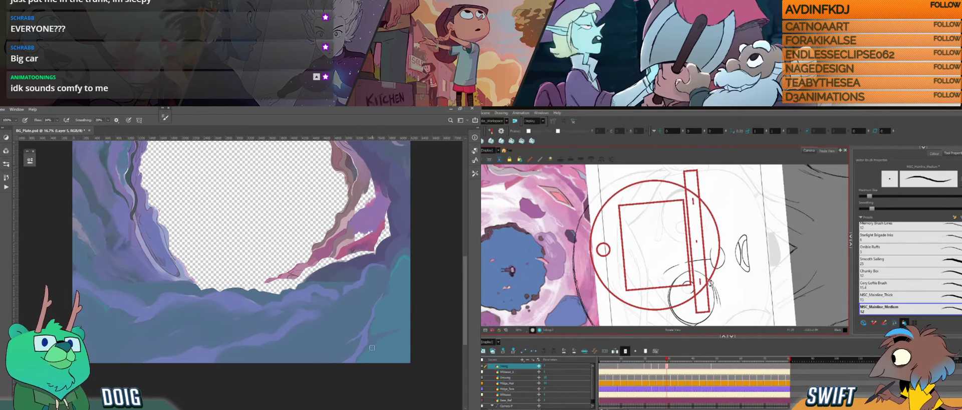
{"action": "mouse_move", "coordinate": [711, 283]}
{"action": "left_mouse_down"}
{"action": "mouse_move", "coordinate": [643, 300]}
{"action": "mouse_move", "coordinate": [687, 294]}
{"action": "left_mouse_up"}
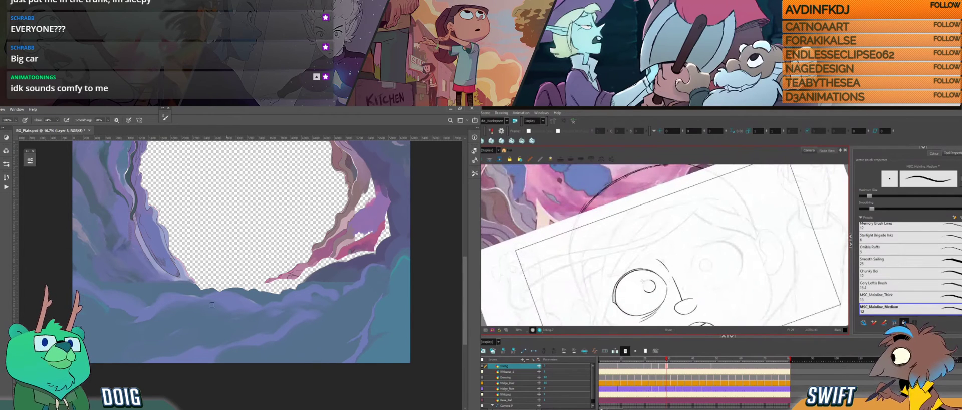
{"action": "key", "text": "alt"}
{"action": "left_click", "coordinate": [107, 306]}
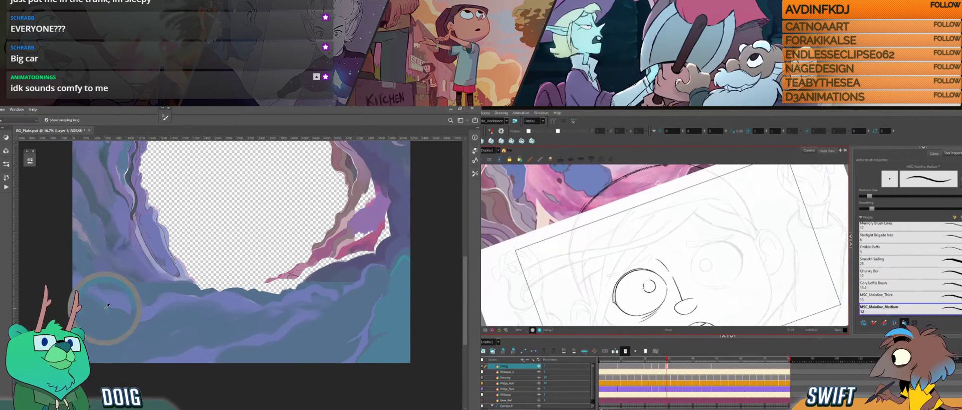
{"action": "left_click_drag", "start_coordinate": [644, 287], "coordinate": [648, 281]}
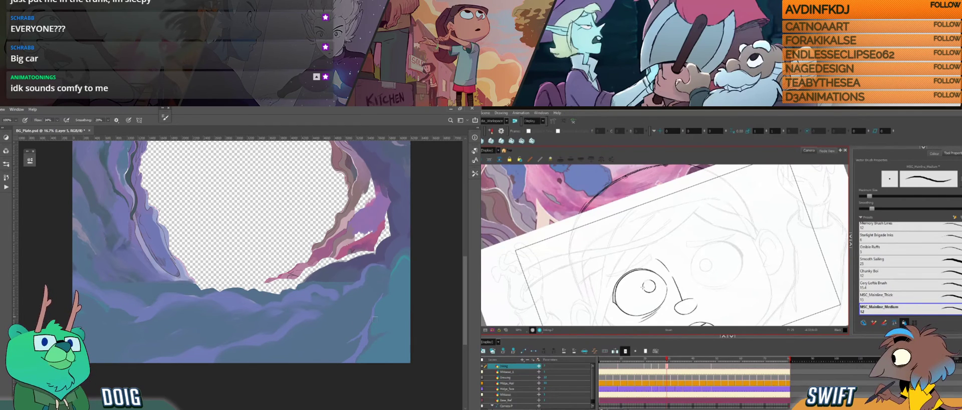
{"action": "key", "text": "]"}
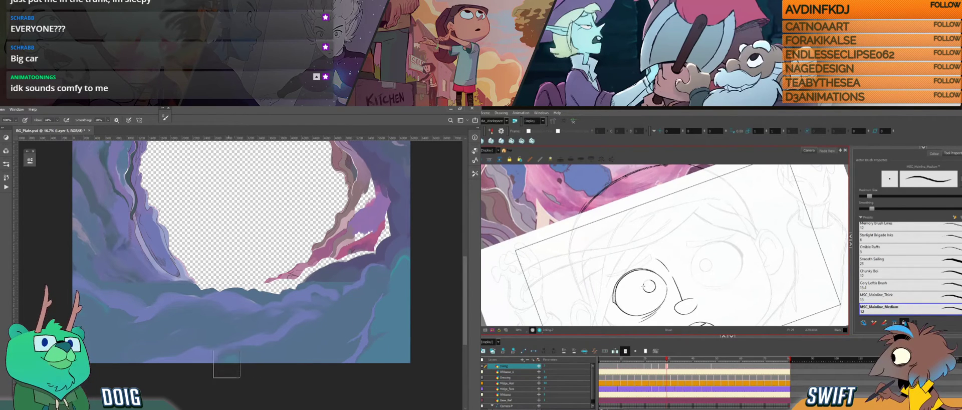
{"action": "left_click_drag", "start_coordinate": [230, 361], "coordinate": [232, 352]}
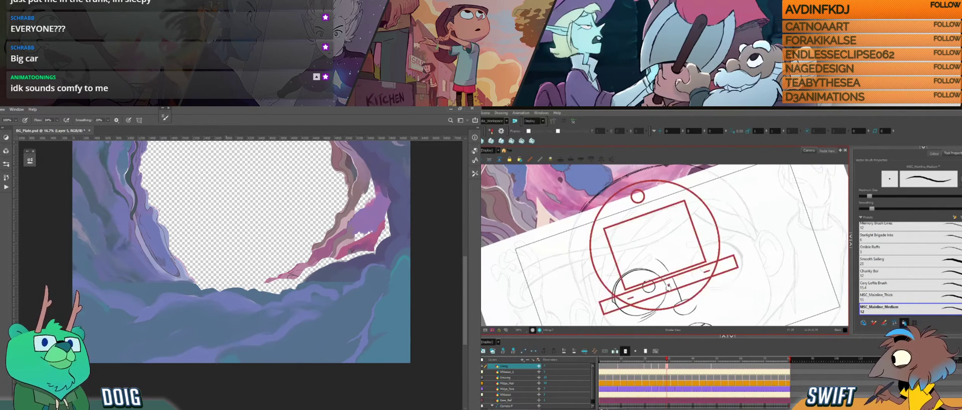
Enlarge the cloud-painting brush and refine the ink outline around the first eye's pupil.
{"action": "mouse_move", "coordinate": [655, 277]}
{"action": "left_mouse_down"}
{"action": "mouse_move", "coordinate": [638, 268]}
{"action": "mouse_move", "coordinate": [630, 289]}
{"action": "left_mouse_up"}
{"action": "key", "text": "["}
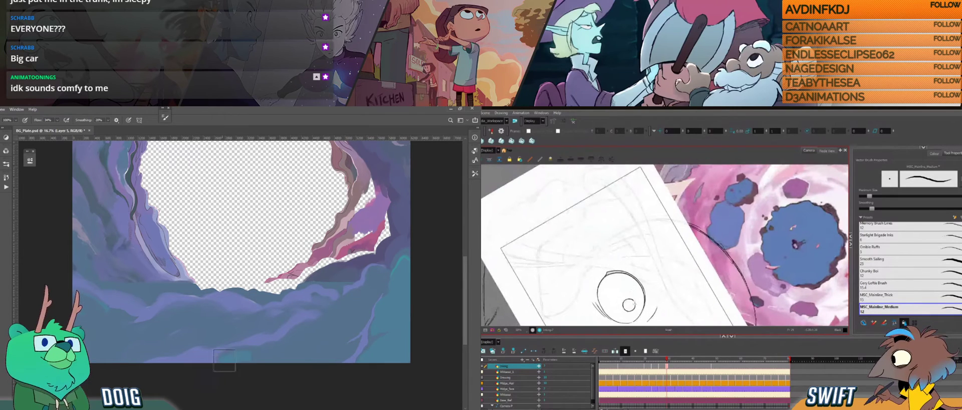
{"action": "key", "text": "]"}
{"action": "key", "text": "]"}
{"action": "key", "text": "]"}
{"action": "key", "text": "]"}
{"action": "key", "text": "]"}
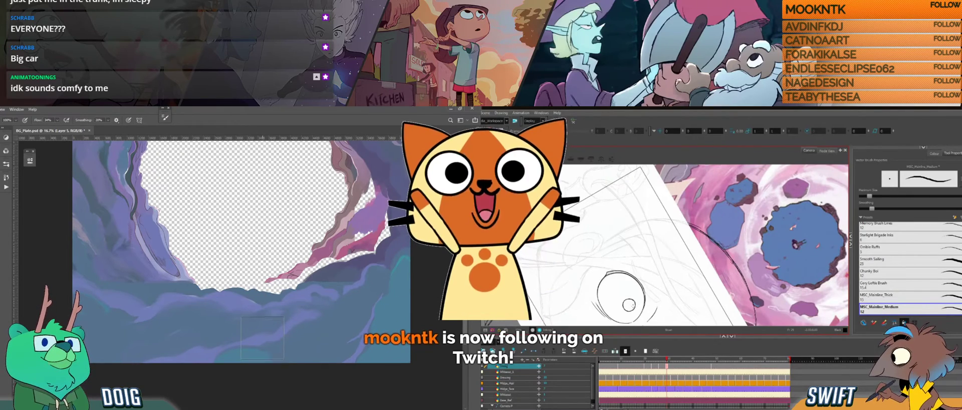
{"action": "left_click_drag", "start_coordinate": [645, 296], "coordinate": [688, 296]}
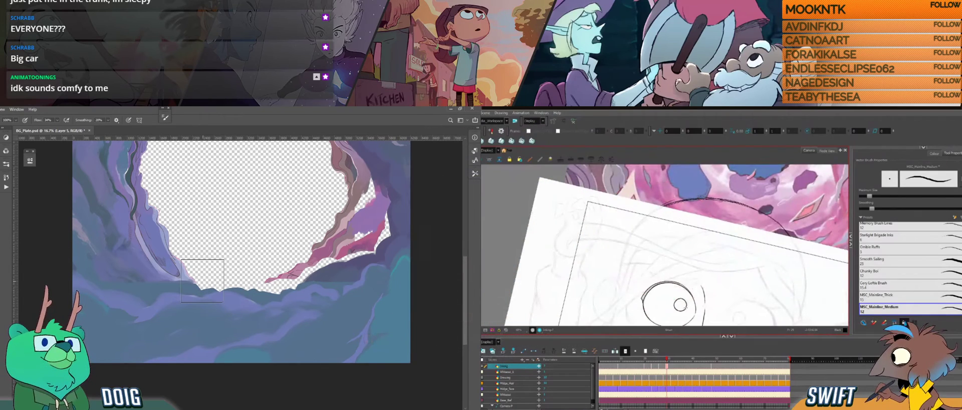
{"action": "mouse_move", "coordinate": [689, 301]}
{"action": "left_mouse_down"}
{"action": "mouse_move", "coordinate": [705, 302]}
{"action": "mouse_move", "coordinate": [721, 282]}
{"action": "mouse_move", "coordinate": [685, 306]}
{"action": "left_mouse_up"}
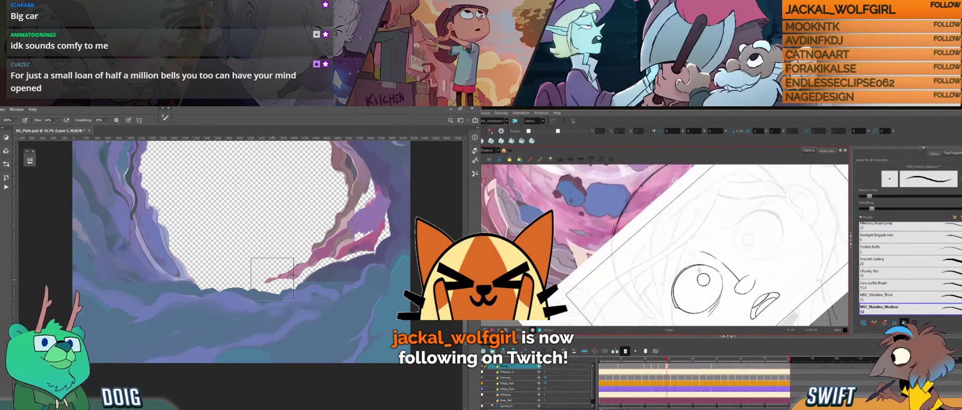
Pick up a colour from the lower clouds and reduce the painting brush size.
{"action": "key", "text": "i"}
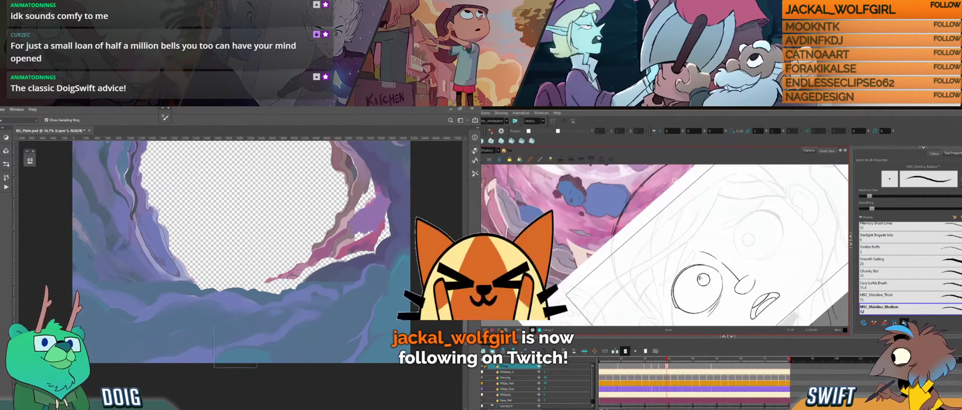
{"action": "key", "text": "b"}
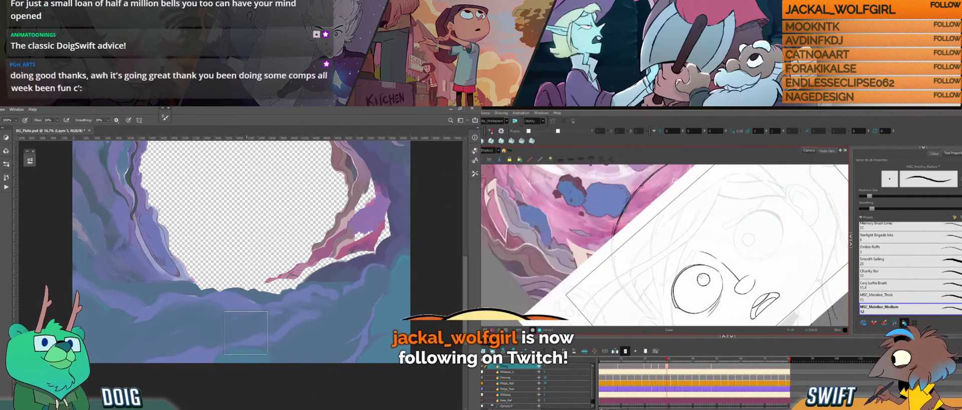
{"action": "key", "text": "bracketleft"}
{"action": "key", "text": "bracketleft"}
{"action": "key", "text": "bracketleft"}
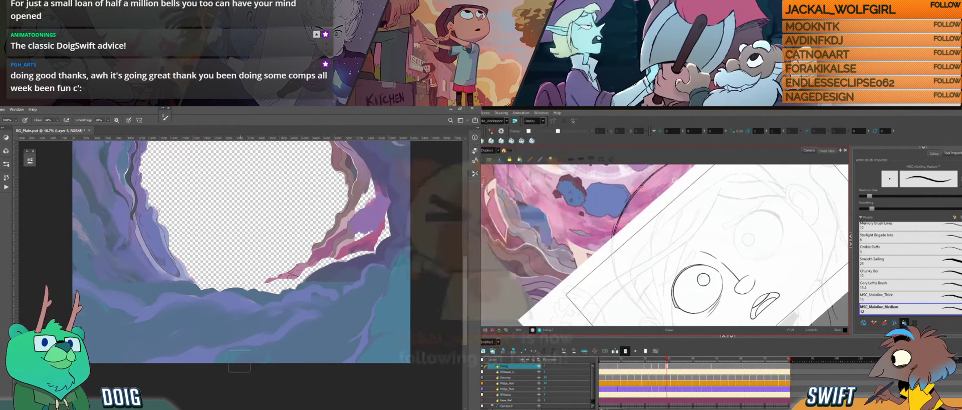
Compare the current face drawing with the previous inked drawing to check the placement of the eyes.
{"action": "key", "text": "ctrl+alt"}
{"action": "mouse_move", "coordinate": [719, 280]}
{"action": "left_mouse_down"}
{"action": "mouse_move", "coordinate": [708, 293]}
{"action": "mouse_move", "coordinate": [706, 268]}
{"action": "left_mouse_up"}
{"action": "key", "text": "ctrl+alt"}
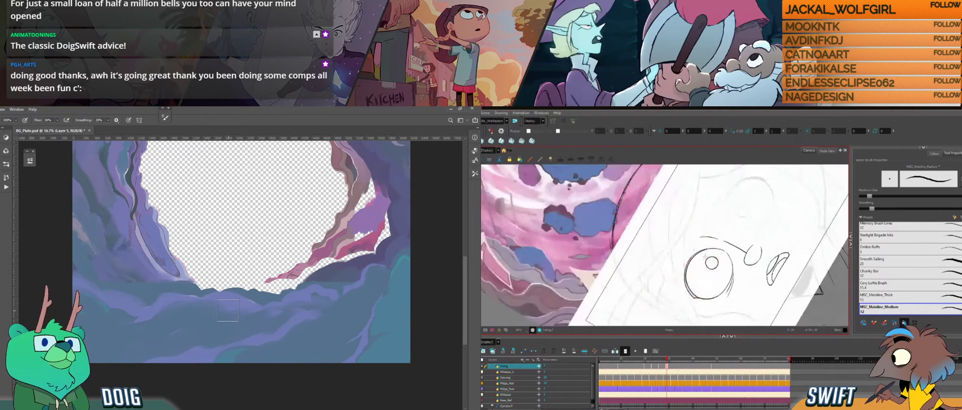
{"action": "key", "text": "ctrl+alt"}
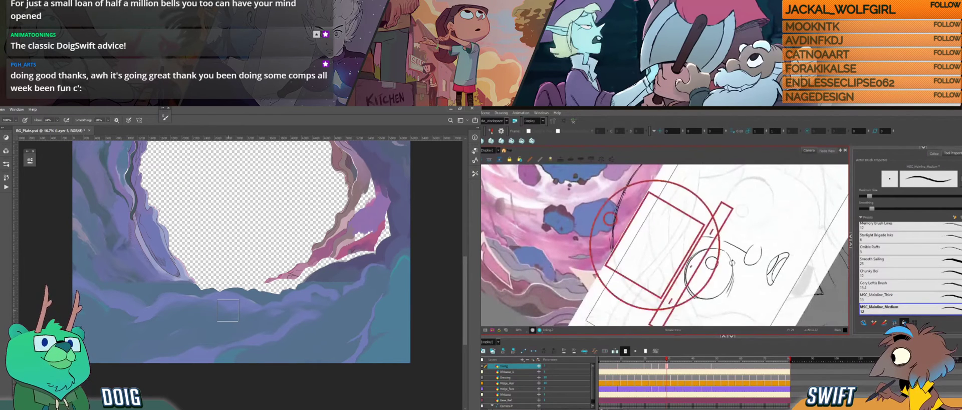
{"action": "left_click_drag", "start_coordinate": [652, 178], "coordinate": [705, 200]}
{"action": "key", "text": "ctrl+alt"}
{"action": "mouse_move", "coordinate": [726, 271]}
{"action": "left_mouse_down"}
{"action": "mouse_move", "coordinate": [706, 296]}
{"action": "mouse_move", "coordinate": [694, 268]}
{"action": "left_mouse_up"}
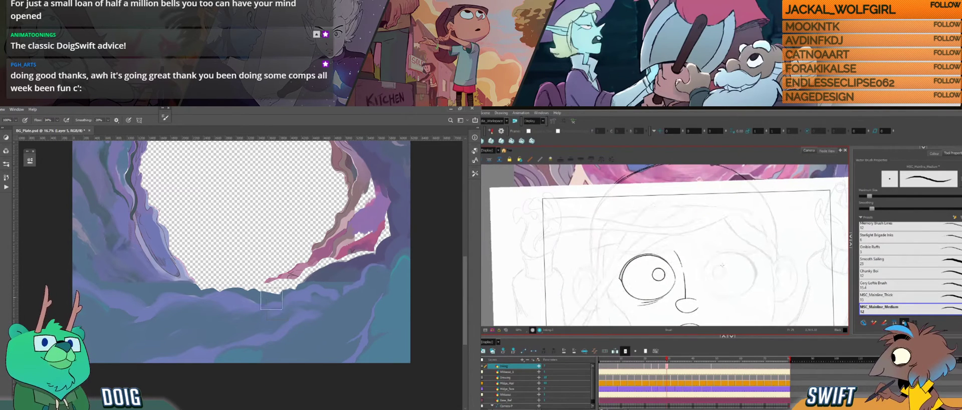
{"action": "key", "text": "f"}
{"action": "key", "text": "f"}
{"action": "key", "text": "g"}
{"action": "key", "text": "f"}
{"action": "key", "text": "g"}
{"action": "left_click", "coordinate": [273, 359], "text": "alt"}
{"action": "key", "text": "f"}
{"action": "key", "text": "g"}
{"action": "key", "text": "g"}
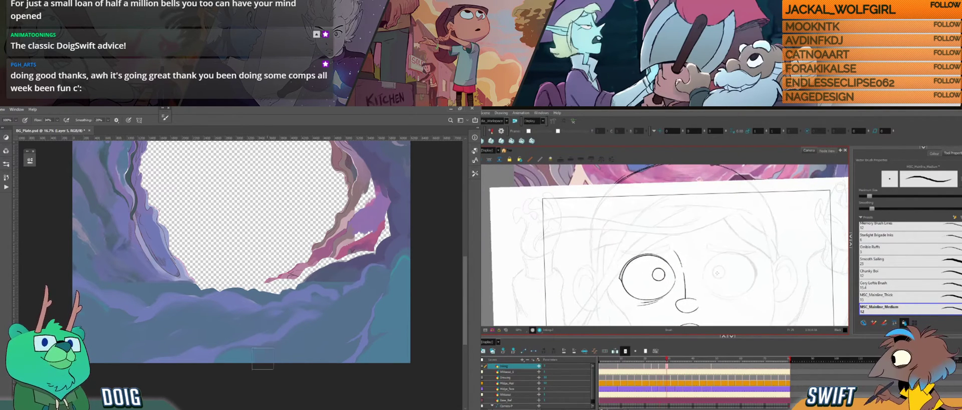
{"action": "left_click_drag", "start_coordinate": [716, 274], "coordinate": [698, 291]}
{"action": "key", "text": "f"}
{"action": "key", "text": "g"}
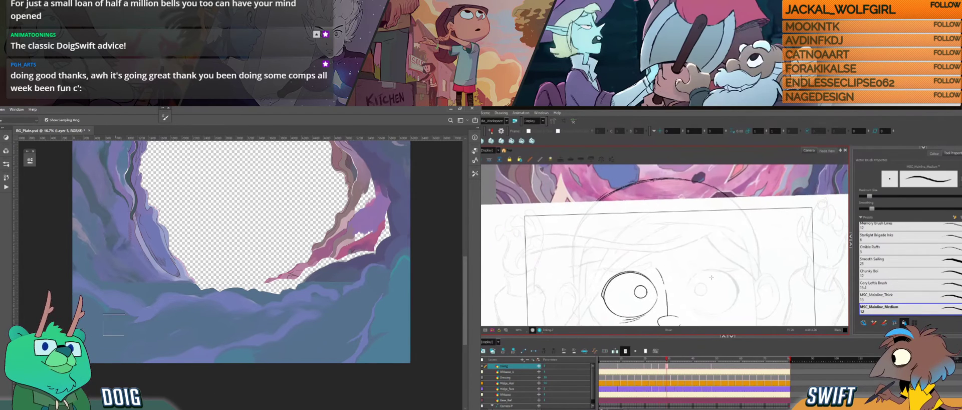
{"action": "key", "text": "f"}
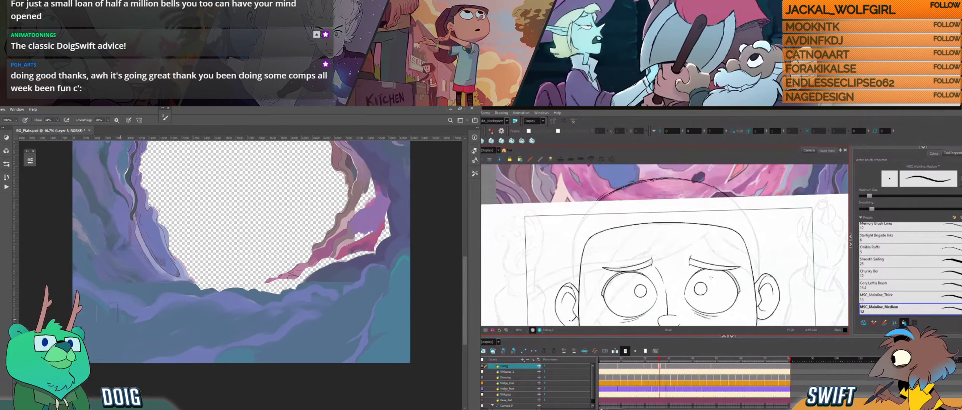
{"action": "key", "text": "g"}
{"action": "key", "text": "f"}
{"action": "key", "text": "g"}
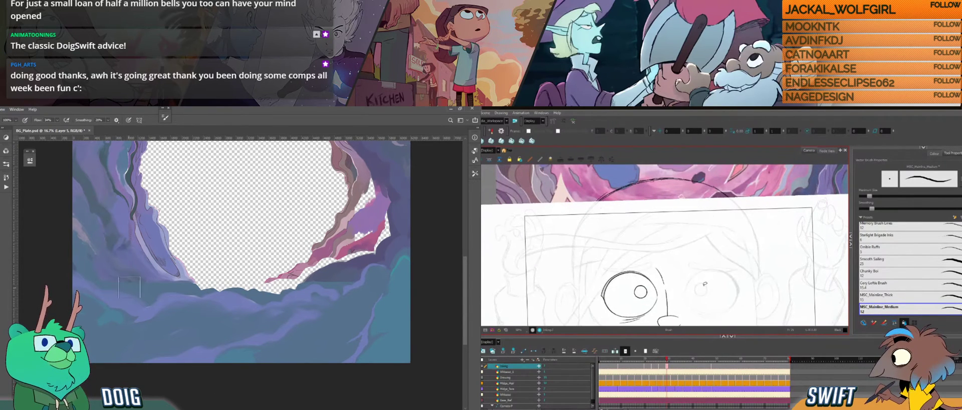
Ink the inner curve of the second eye over the rough sketch, redrawing the stroke and checking it against the previous drawing.
{"action": "mouse_move", "coordinate": [706, 295]}
{"action": "left_mouse_down"}
{"action": "mouse_move", "coordinate": [722, 266]}
{"action": "mouse_move", "coordinate": [708, 297]}
{"action": "left_mouse_up"}
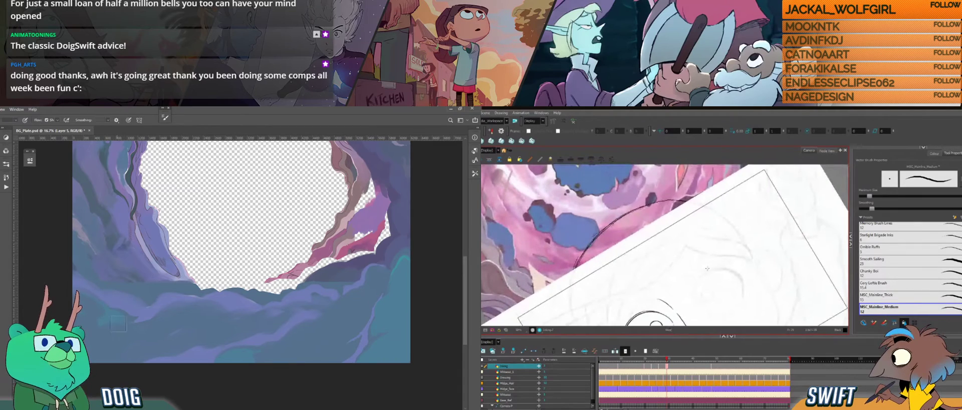
{"action": "key", "text": "f"}
{"action": "key", "text": "g"}
{"action": "key", "text": "f"}
{"action": "key", "text": "g"}
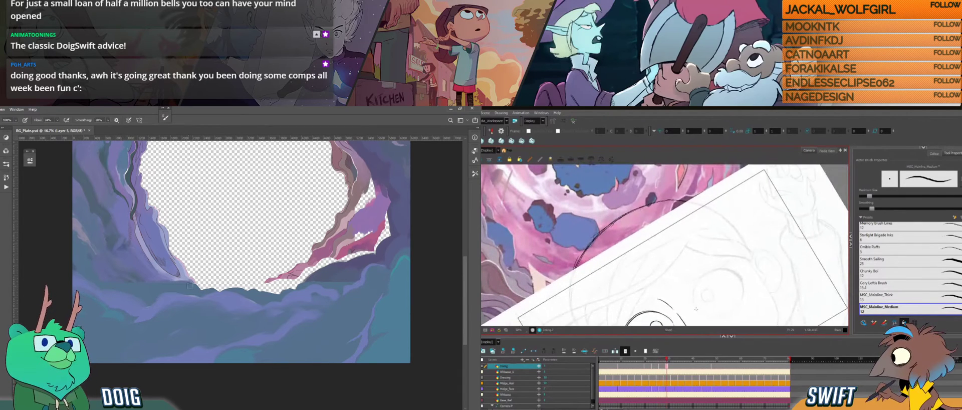
{"action": "left_click_drag", "start_coordinate": [696, 309], "coordinate": [708, 294]}
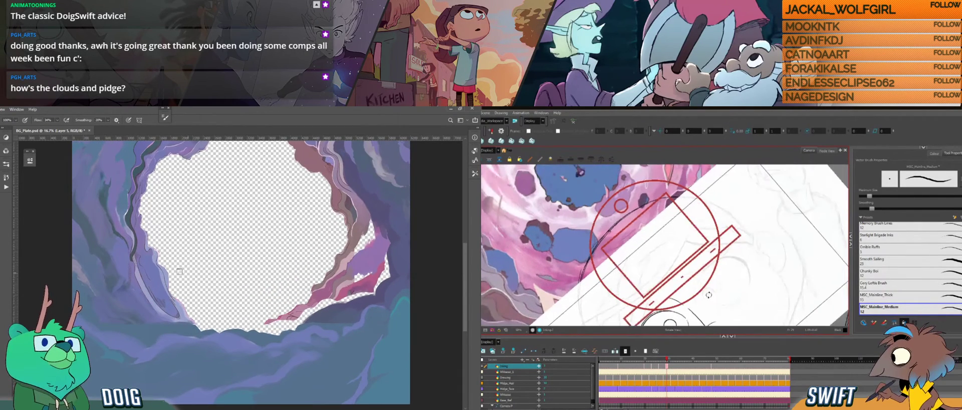
{"action": "left_click_drag", "start_coordinate": [706, 267], "coordinate": [707, 264]}
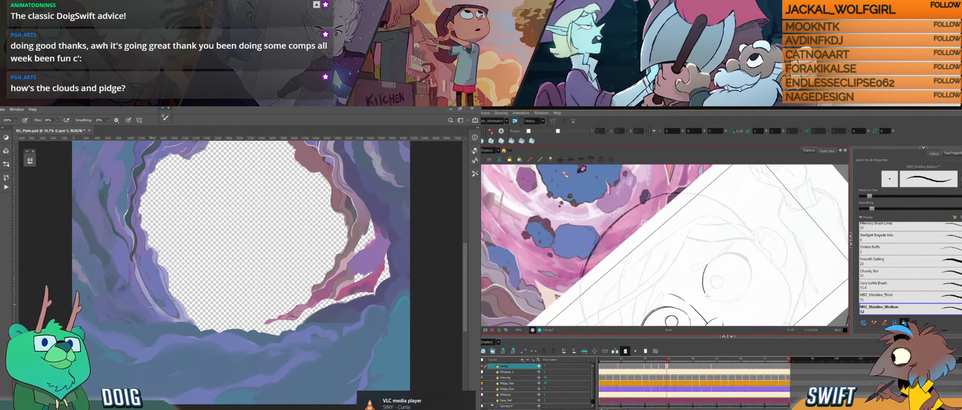
{"action": "key", "text": "ctrl+z"}
{"action": "left_click_drag", "start_coordinate": [707, 295], "coordinate": [703, 277]}
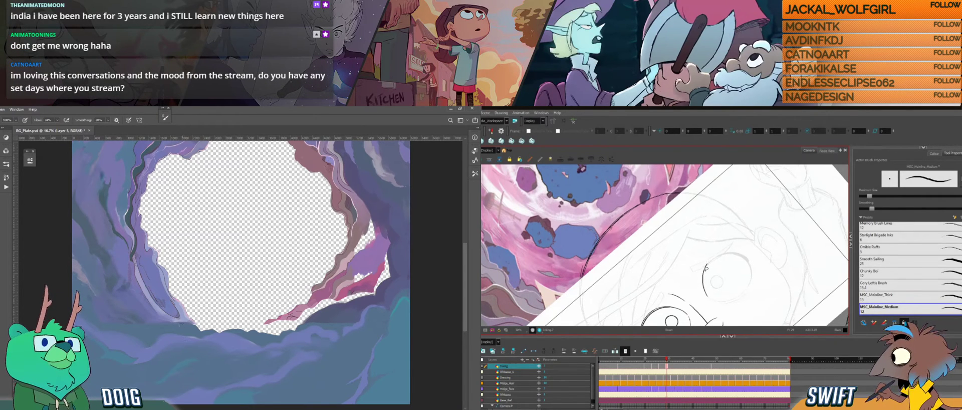
{"action": "left_click_drag", "start_coordinate": [702, 277], "coordinate": [709, 294]}
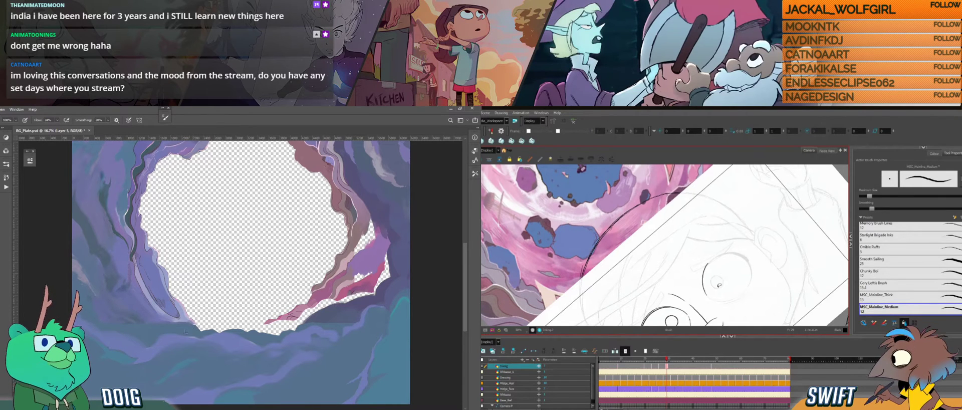
{"action": "key", "text": "ctrl+alt"}
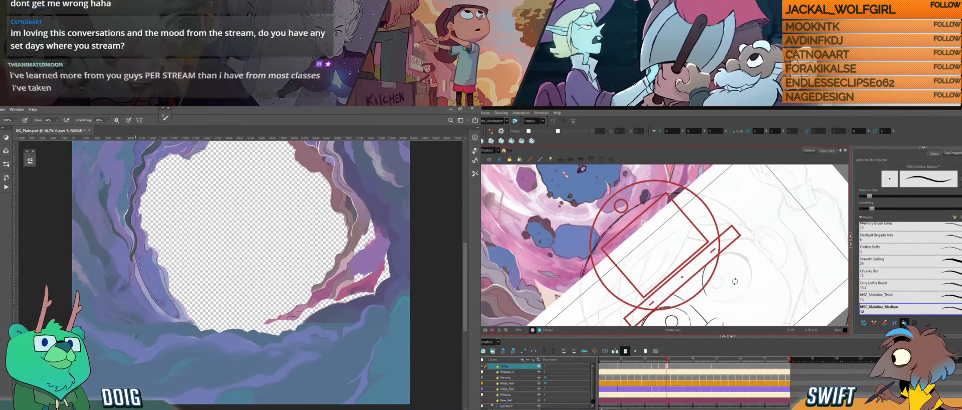
{"action": "left_click_drag", "start_coordinate": [734, 281], "coordinate": [717, 274]}
{"action": "key", "text": "ctrl+alt"}
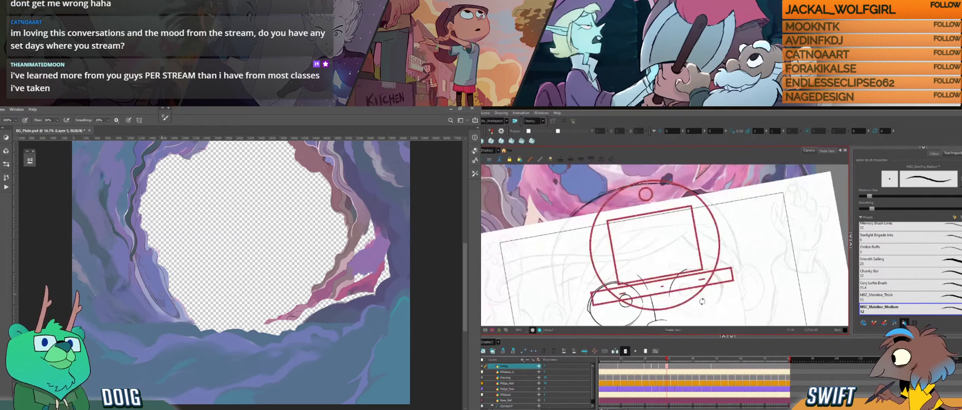
{"action": "left_click_drag", "start_coordinate": [703, 306], "coordinate": [732, 264]}
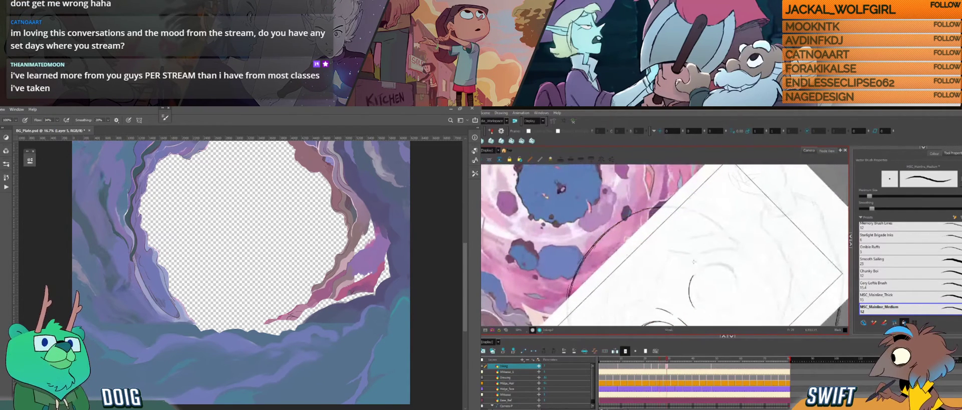
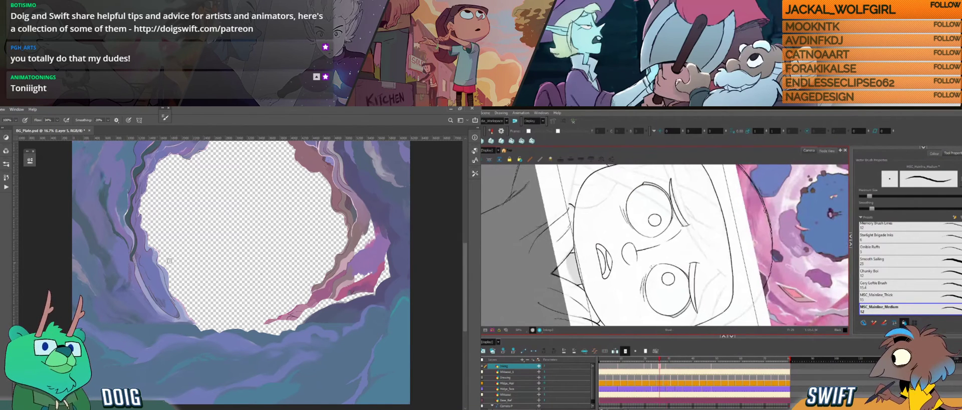
{"action": "left_click_drag", "start_coordinate": [75, 262], "coordinate": [102, 305]}
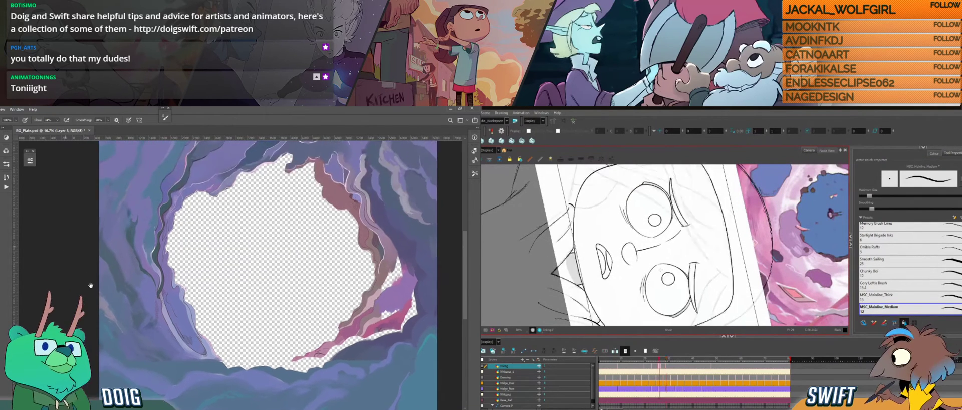
{"action": "left_click_drag", "start_coordinate": [153, 176], "coordinate": [121, 247]}
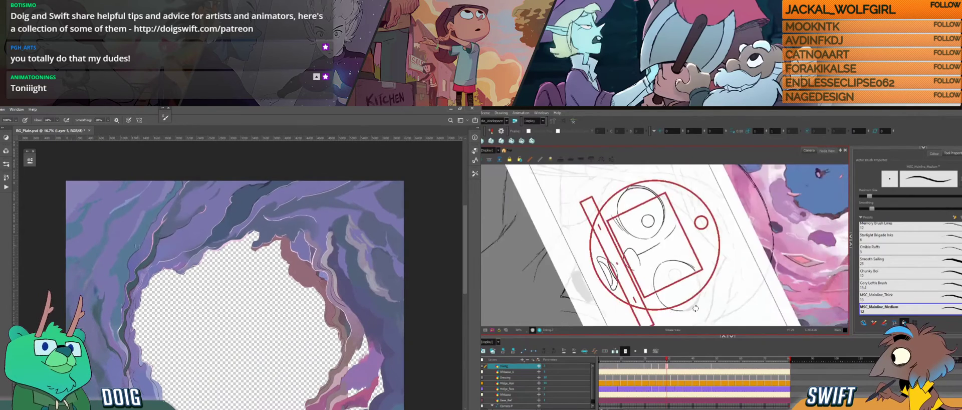
{"action": "left_click_drag", "start_coordinate": [157, 234], "coordinate": [165, 211]}
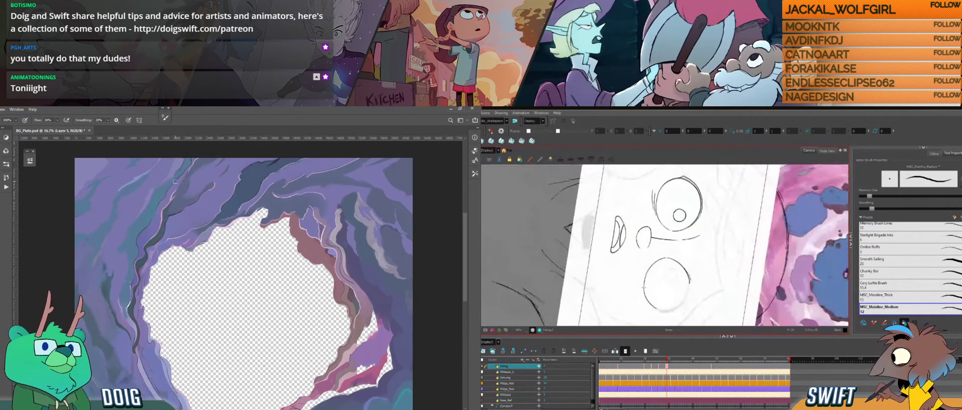
{"action": "left_click_drag", "start_coordinate": [307, 194], "coordinate": [276, 213]}
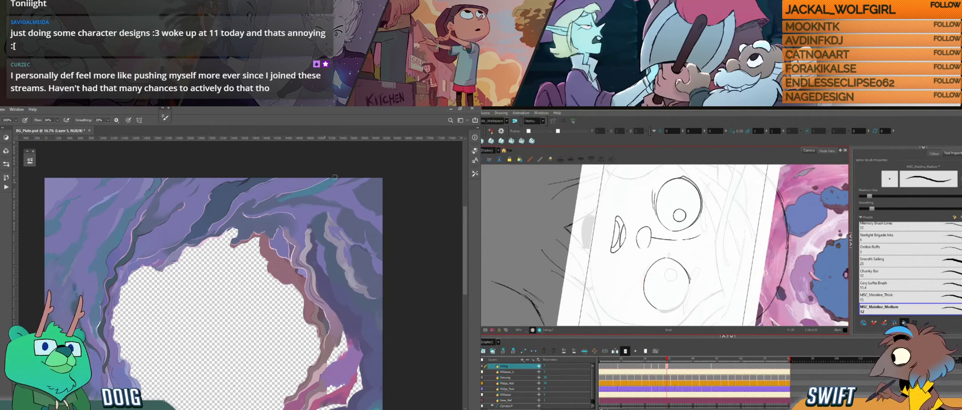
{"action": "left_click_drag", "start_coordinate": [685, 312], "coordinate": [708, 285]}
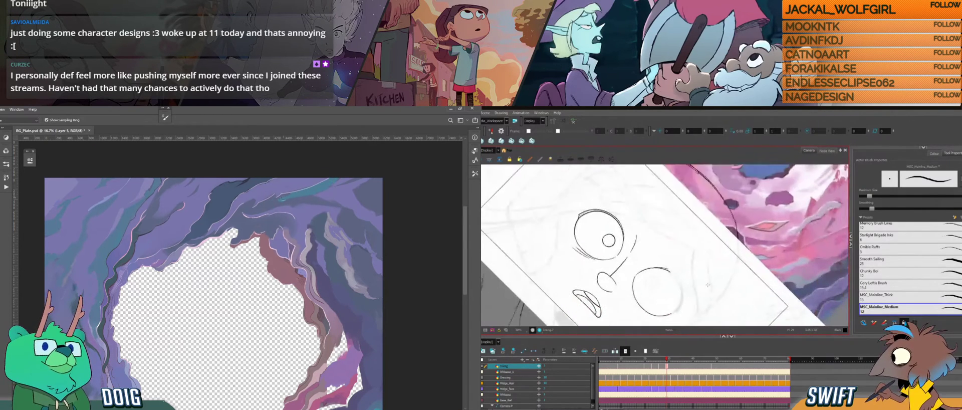
Compare the face with the adjacent drawing and ink the round outline of the second eye over the rough sketch.
{"action": "key", "text": "comma"}
{"action": "key", "text": "period"}
{"action": "key", "text": "comma"}
{"action": "key", "text": "period"}
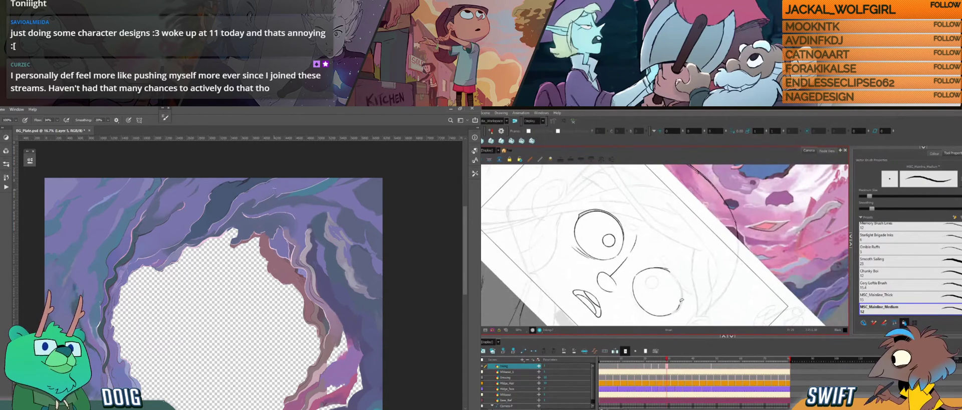
{"action": "key", "text": "ctrl+alt"}
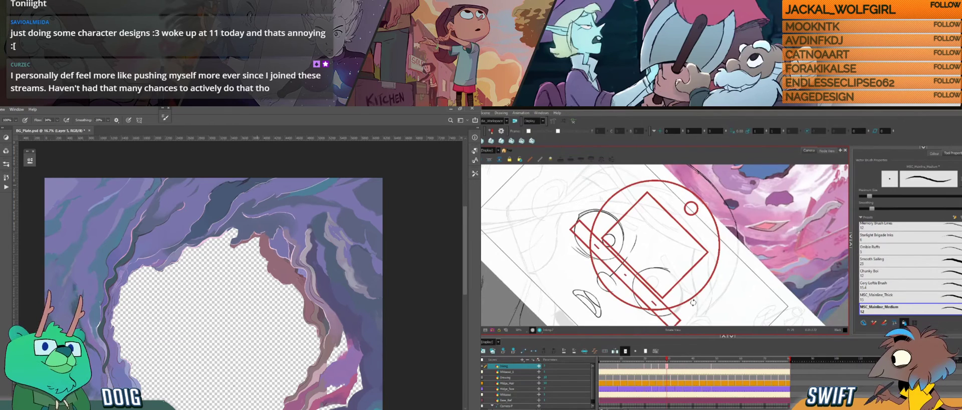
{"action": "left_click_drag", "start_coordinate": [695, 303], "coordinate": [676, 226]}
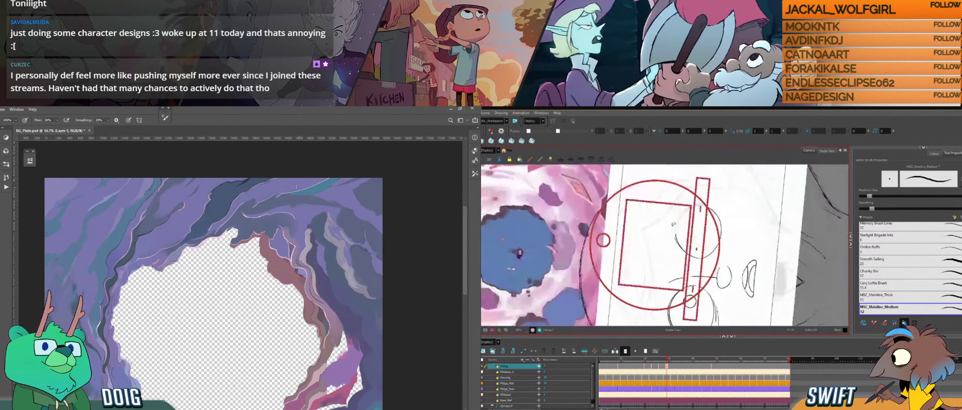
{"action": "left_click_drag", "start_coordinate": [668, 257], "coordinate": [670, 304]}
{"action": "mouse_move", "coordinate": [694, 263]}
{"action": "left_mouse_down"}
{"action": "mouse_move", "coordinate": [696, 245]}
{"action": "mouse_move", "coordinate": [679, 283]}
{"action": "mouse_move", "coordinate": [704, 262]}
{"action": "mouse_move", "coordinate": [693, 255]}
{"action": "left_mouse_up"}
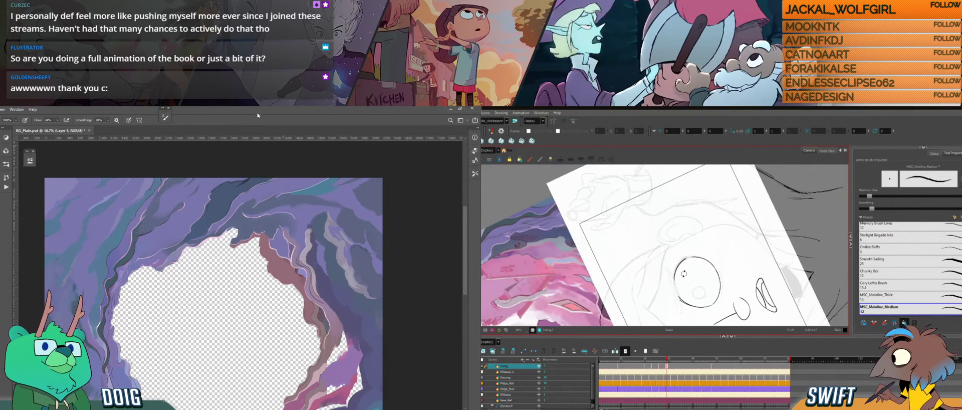
{"action": "left_click_drag", "start_coordinate": [684, 274], "coordinate": [698, 284]}
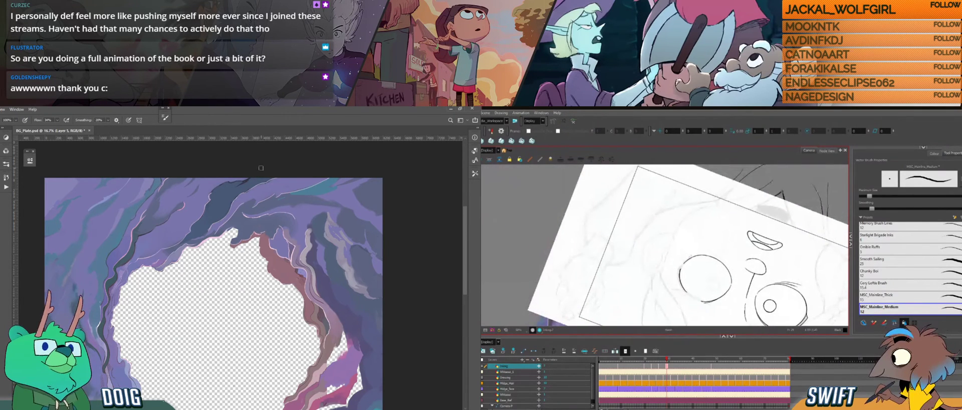
Sample colours from the upper clouds and paint wispy strokes above the rim of the opening in the background plate.
{"action": "key", "text": "i"}
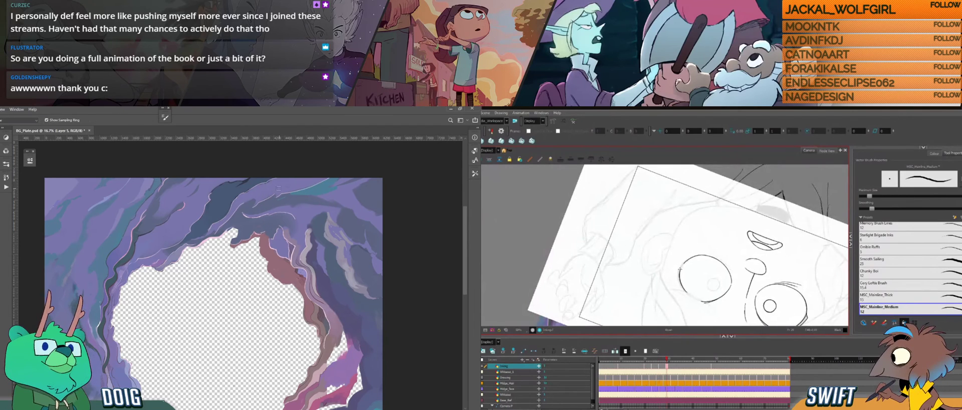
{"action": "key", "text": "b"}
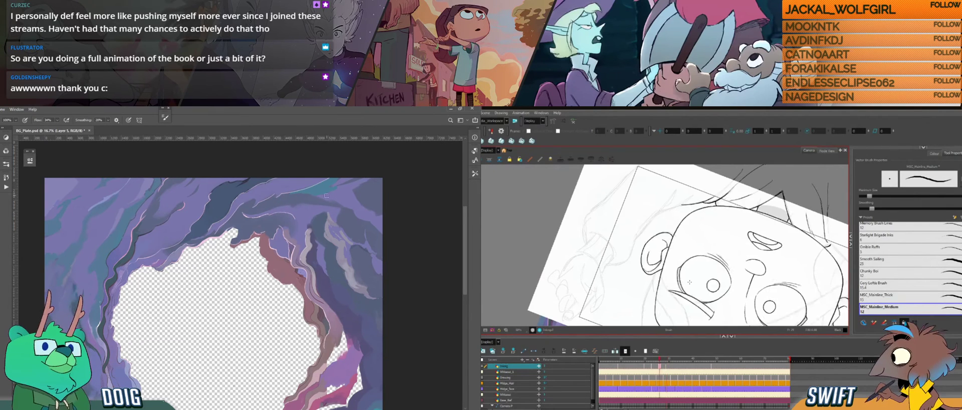
{"action": "key", "text": "i"}
{"action": "left_click", "coordinate": [330, 194]}
{"action": "key", "text": "b"}
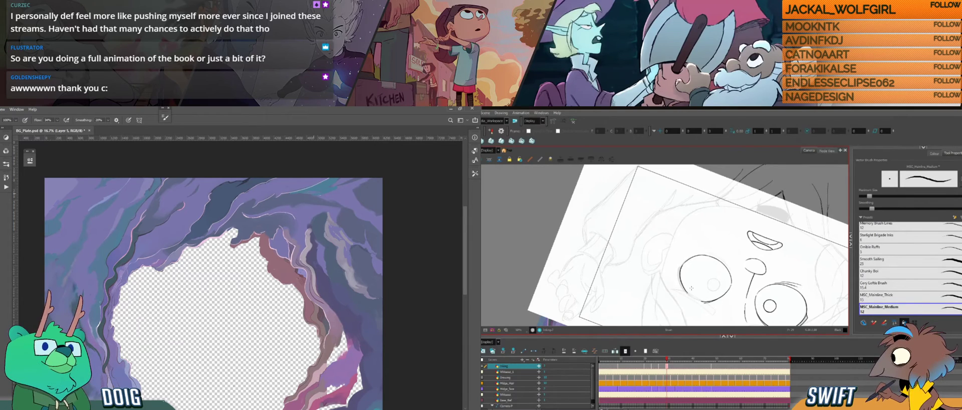
{"action": "left_click_drag", "start_coordinate": [294, 217], "coordinate": [300, 192]}
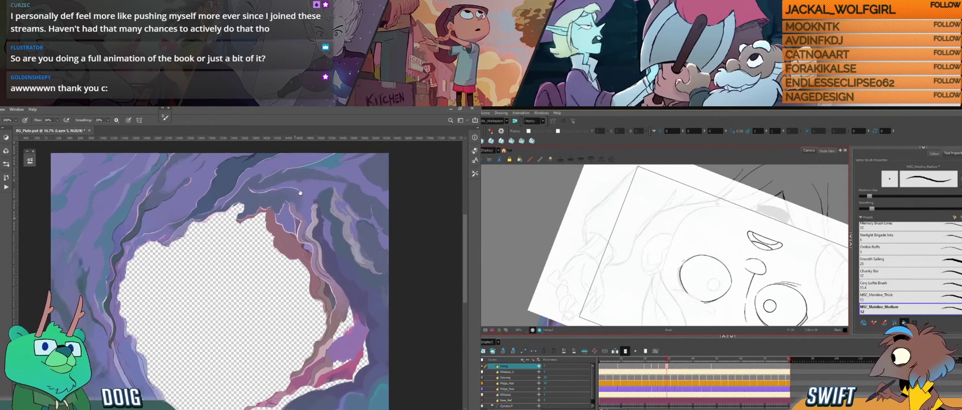
{"action": "key", "text": "i"}
{"action": "key", "text": "b"}
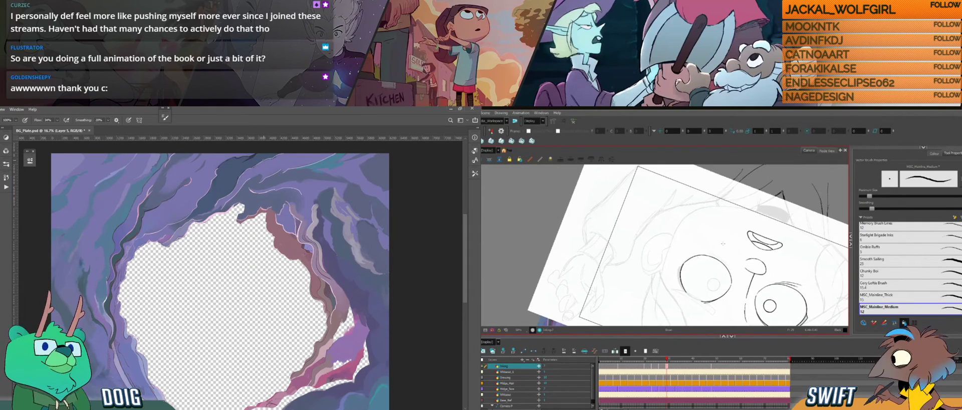
Check the second eye against the previous inked drawing and delete the stroke along its outer edge.
{"action": "key", "text": "ctrl+alt"}
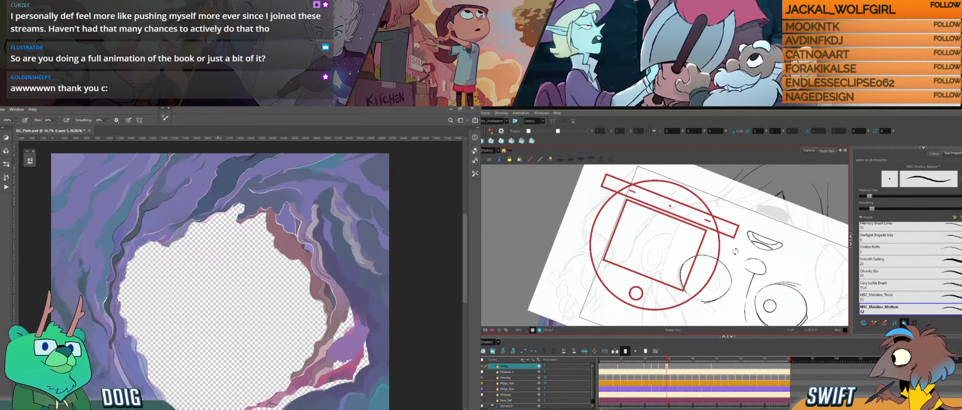
{"action": "left_click_drag", "start_coordinate": [736, 251], "coordinate": [576, 241]}
{"action": "left_click_drag", "start_coordinate": [617, 280], "coordinate": [648, 289]}
{"action": "left_click_drag", "start_coordinate": [255, 240], "coordinate": [261, 204]}
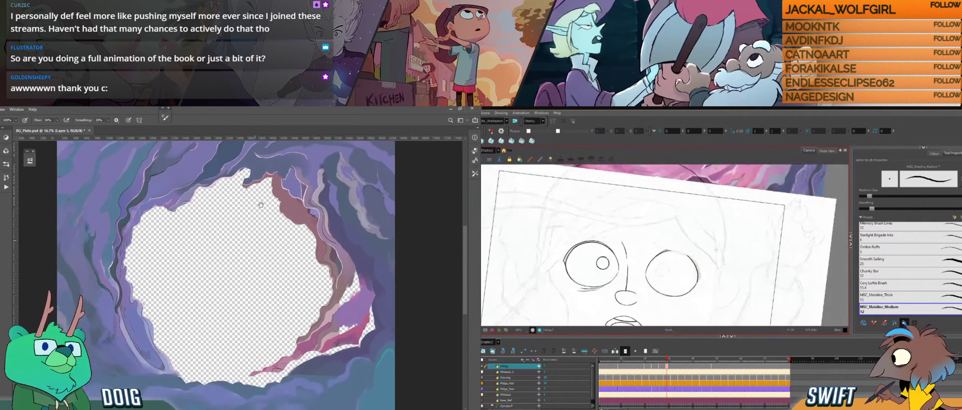
{"action": "mouse_move", "coordinate": [292, 242]}
{"action": "left_mouse_down"}
{"action": "mouse_move", "coordinate": [281, 233]}
{"action": "mouse_move", "coordinate": [267, 276]}
{"action": "left_mouse_up"}
{"action": "mouse_move", "coordinate": [278, 188]}
{"action": "left_mouse_down"}
{"action": "mouse_move", "coordinate": [299, 228]}
{"action": "mouse_move", "coordinate": [292, 215]}
{"action": "left_mouse_up"}
{"action": "key", "text": "f"}
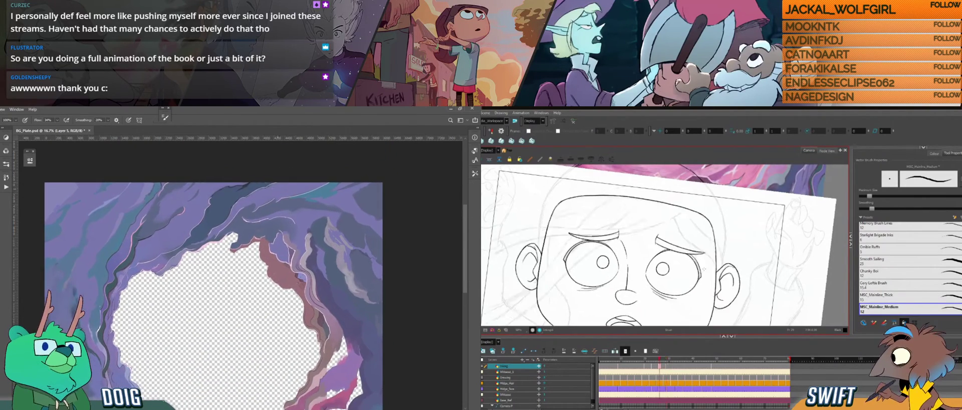
{"action": "key", "text": "g"}
{"action": "key", "text": "alt+s"}
{"action": "left_click", "coordinate": [698, 281]}
{"action": "key", "text": "Delete"}
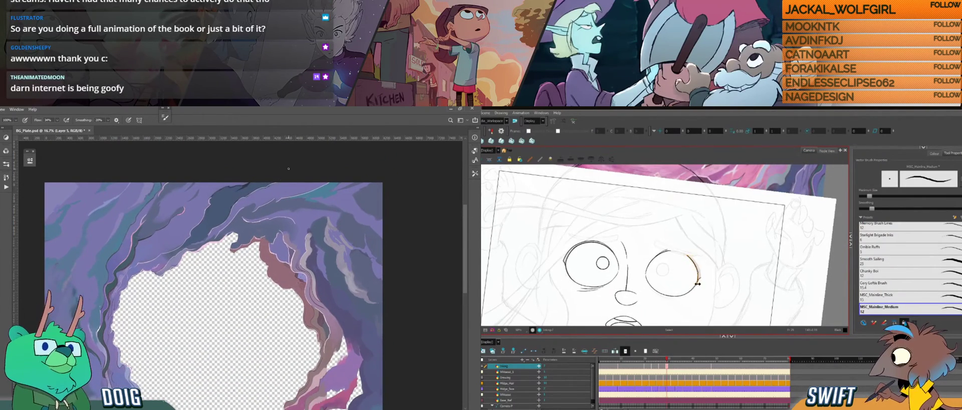
Re-ink the second eye's outer edge, check it against the previous drawing and undo the last change to it.
{"action": "key", "text": "ctrl+alt"}
{"action": "left_click", "coordinate": [305, 200], "text": "alt"}
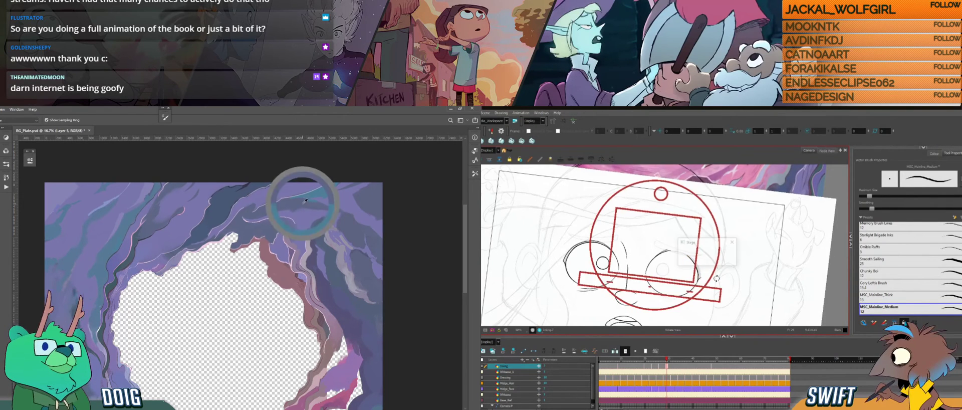
{"action": "left_click_drag", "start_coordinate": [717, 278], "coordinate": [683, 302]}
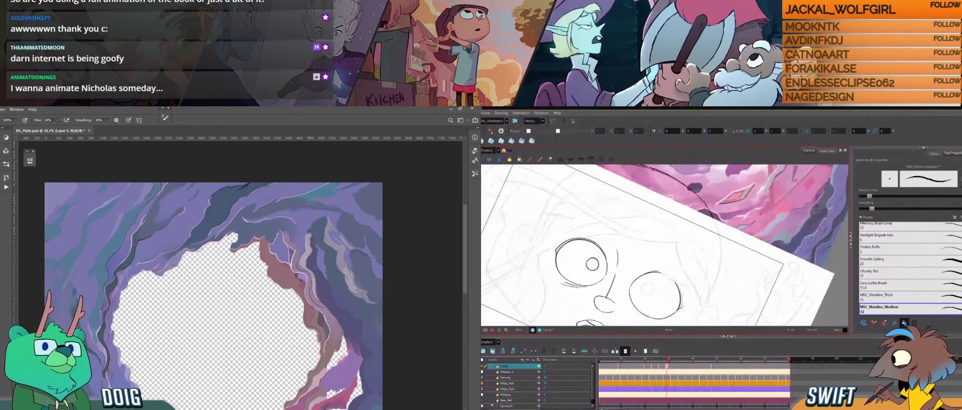
{"action": "key", "text": "f"}
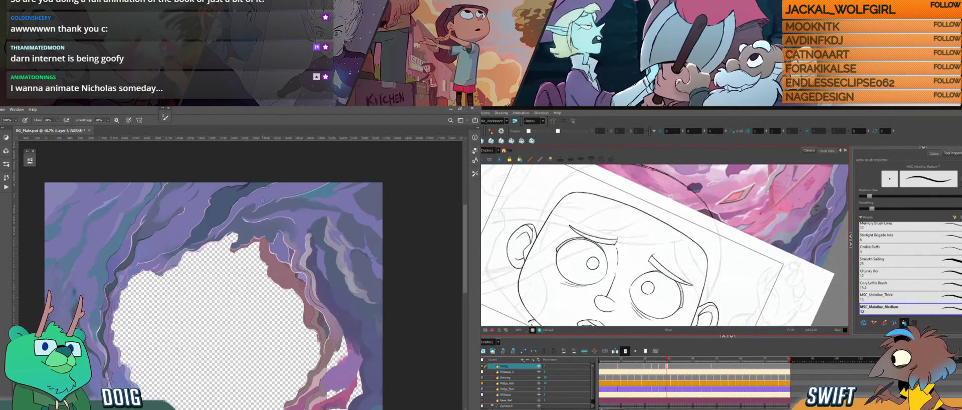
{"action": "key", "text": "g"}
{"action": "key", "text": "ctrl+z"}
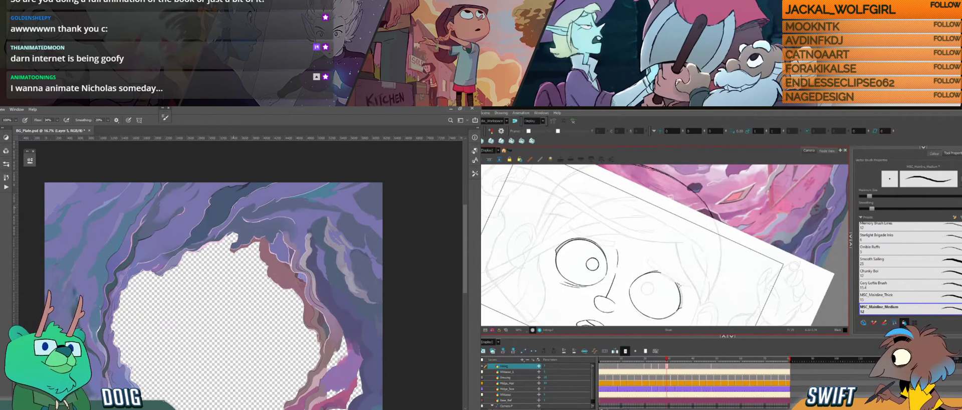
{"action": "key", "text": "alt+s"}
{"action": "left_click_drag", "start_coordinate": [680, 296], "coordinate": [683, 307]}
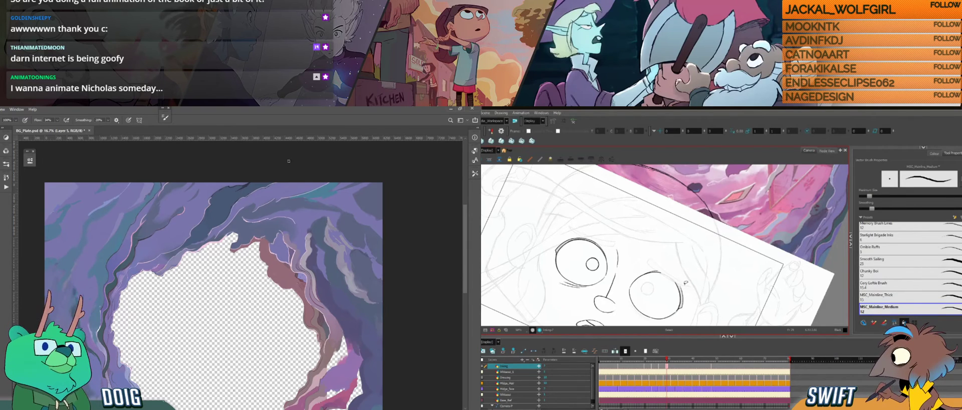
{"action": "key", "text": "alt+b"}
Thicken the outer edge of the second eye with short ink strokes, undoing the first attempt and redrawing it.
{"action": "left_click_drag", "start_coordinate": [233, 266], "coordinate": [236, 226]}
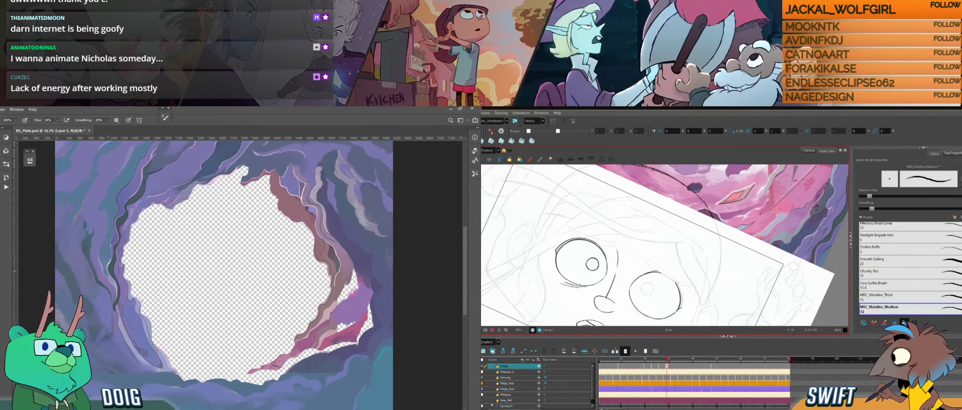
{"action": "left_click_drag", "start_coordinate": [682, 293], "coordinate": [685, 303]}
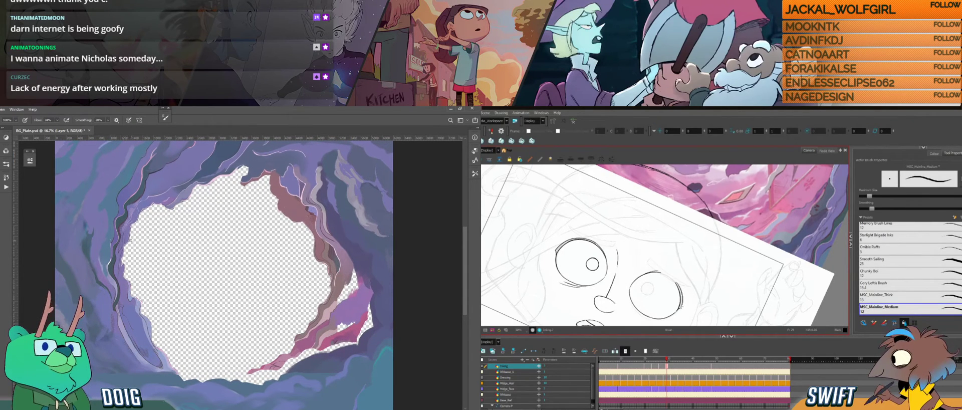
{"action": "key", "text": "ctrl+z"}
{"action": "key", "text": "ctrl+alt"}
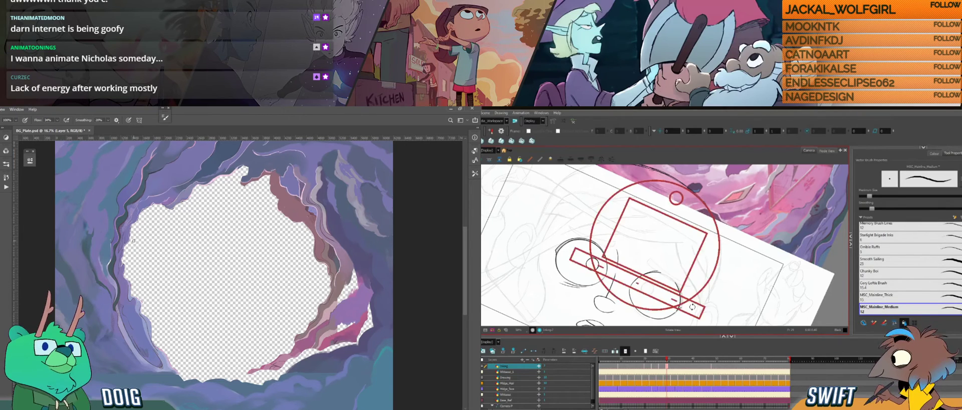
{"action": "left_click_drag", "start_coordinate": [692, 307], "coordinate": [661, 312]}
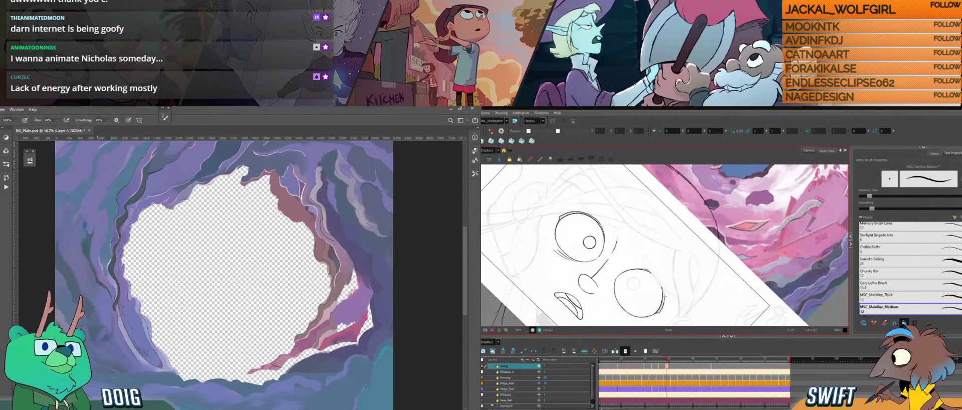
{"action": "mouse_move", "coordinate": [662, 289]}
{"action": "left_mouse_down"}
{"action": "mouse_move", "coordinate": [667, 299]}
{"action": "mouse_move", "coordinate": [674, 281]}
{"action": "mouse_move", "coordinate": [696, 273]}
{"action": "left_mouse_up"}
{"action": "key", "text": "ctrl+alt"}
{"action": "left_click_drag", "start_coordinate": [204, 330], "coordinate": [230, 277]}
{"action": "left_click_drag", "start_coordinate": [695, 273], "coordinate": [676, 305]}
{"action": "key", "text": "ctrl+alt"}
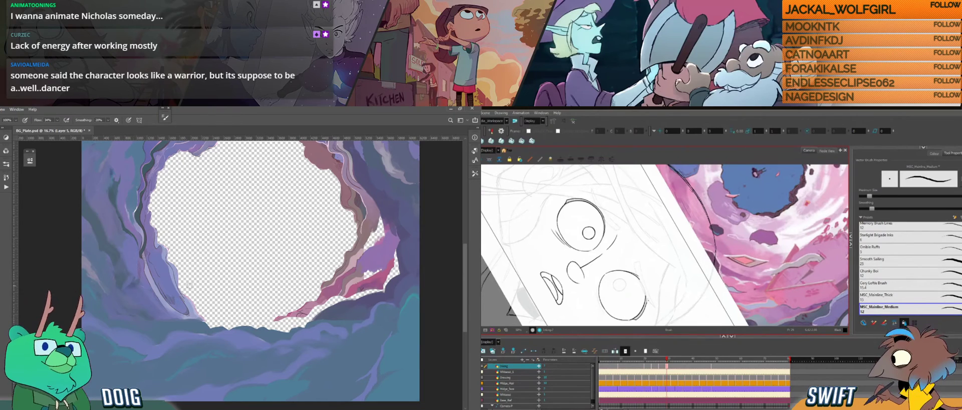
Pick up a colour from the clouds along the left edge of the background plate for the painting brush.
{"action": "left_click_drag", "start_coordinate": [189, 280], "coordinate": [191, 296]}
{"action": "key", "text": "i"}
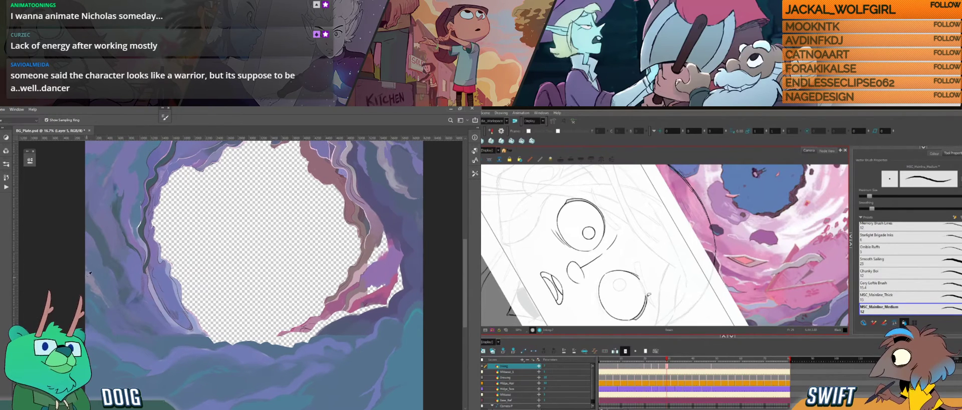
{"action": "key", "text": "b"}
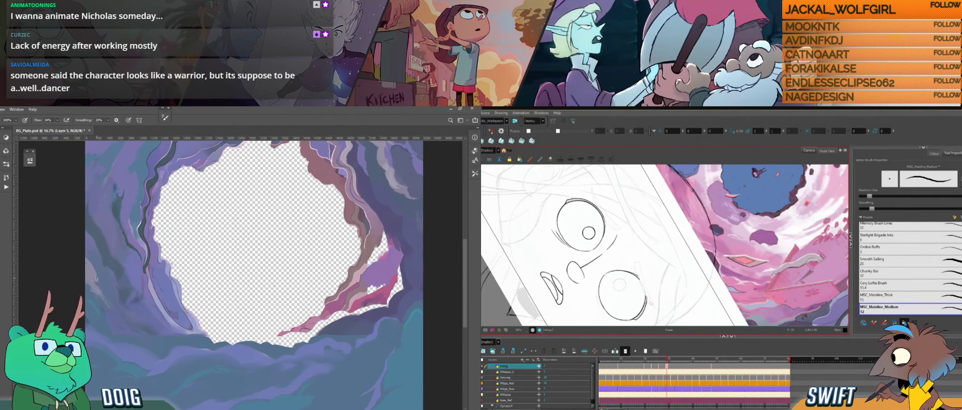
Compare the inked eyes repeatedly with the previous face drawing to check the second eye's shape and placement.
{"action": "left_click_drag", "start_coordinate": [651, 302], "coordinate": [699, 280]}
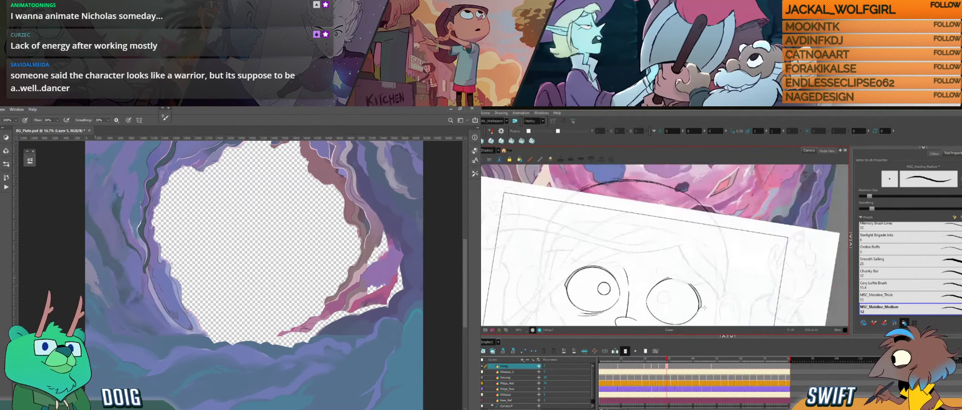
{"action": "left_click_drag", "start_coordinate": [706, 309], "coordinate": [733, 291]}
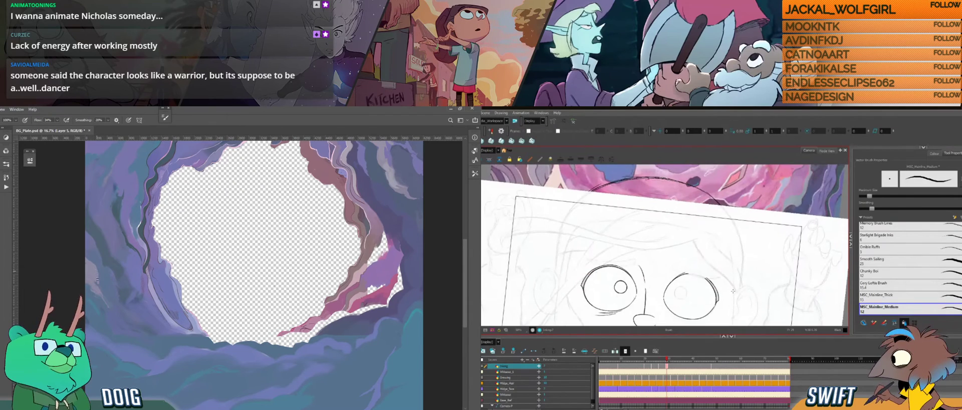
{"action": "key", "text": "f"}
{"action": "key", "text": "g"}
{"action": "left_click", "coordinate": [99, 283], "text": "alt"}
{"action": "key", "text": "f"}
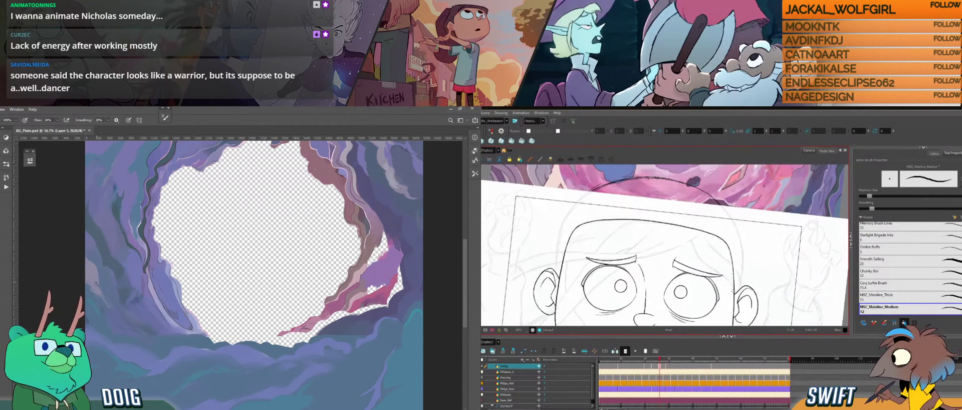
{"action": "key", "text": "g"}
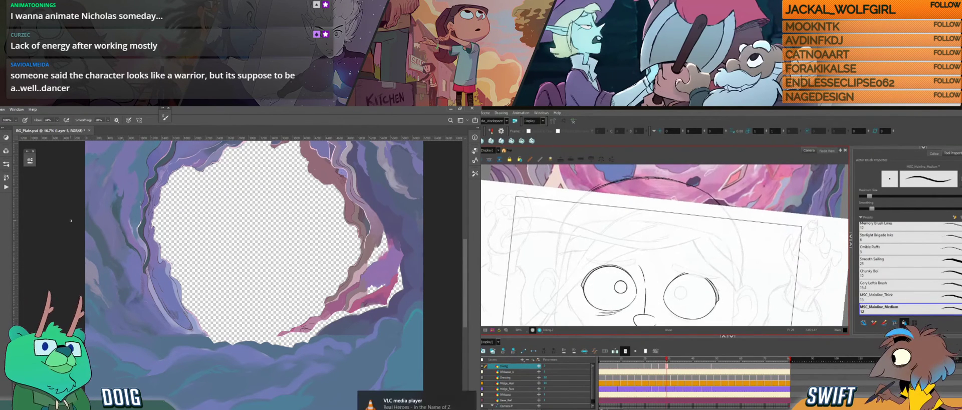
{"action": "key", "text": "f"}
{"action": "key", "text": "g"}
{"action": "key", "text": "f"}
{"action": "key", "text": "g"}
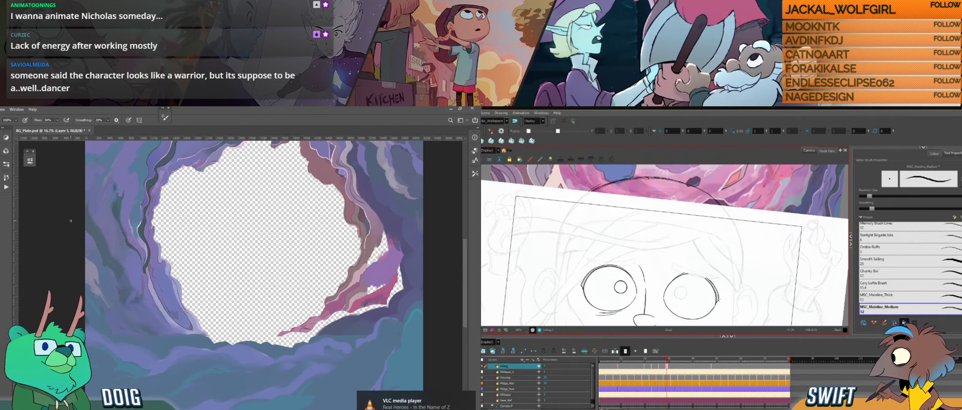
{"action": "key", "text": "f"}
{"action": "key", "text": "g"}
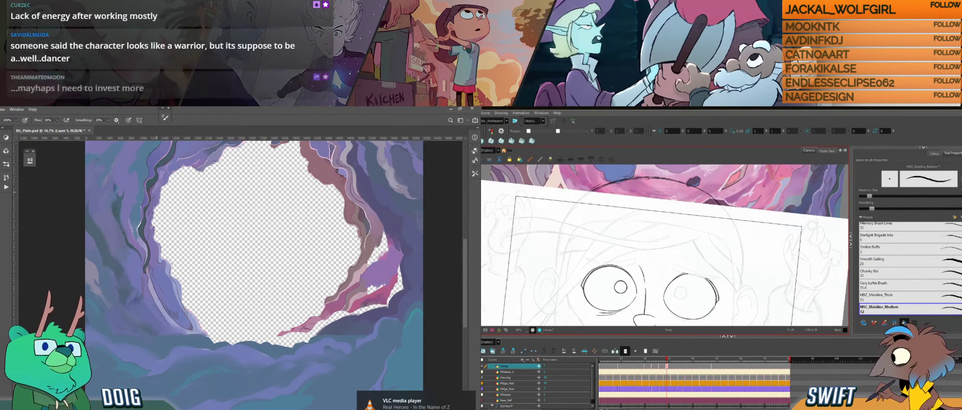
{"action": "key", "text": "f"}
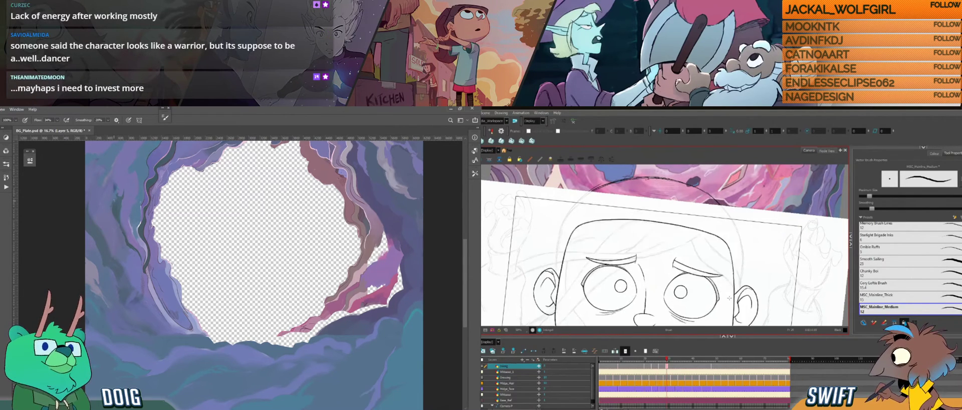
{"action": "key", "text": "g"}
{"action": "left_click_drag", "start_coordinate": [716, 298], "coordinate": [729, 283]}
{"action": "key", "text": "ctrl+alt"}
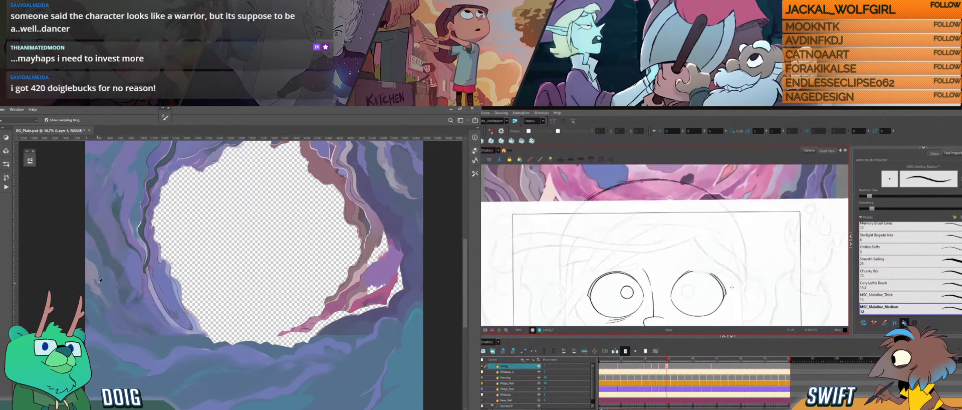
{"action": "key", "text": "f"}
{"action": "key", "text": "g"}
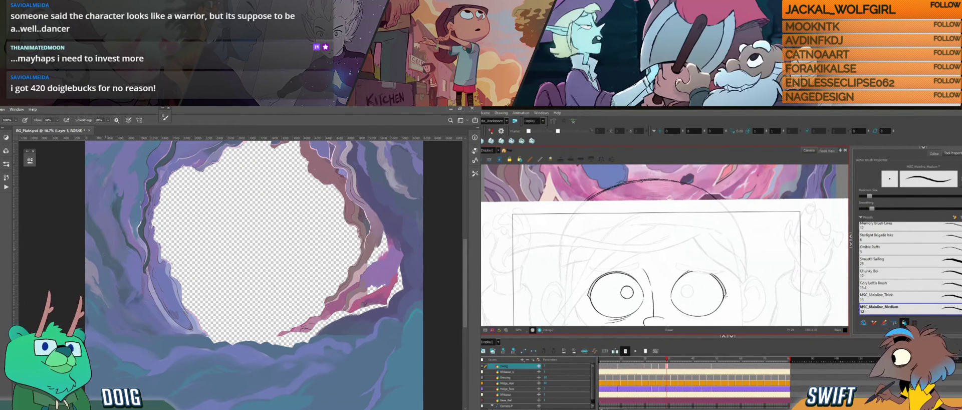
Compare the eyes with the previous face drawing and adjust the ink stroke along the second eye's outer edge.
{"action": "key", "text": "f"}
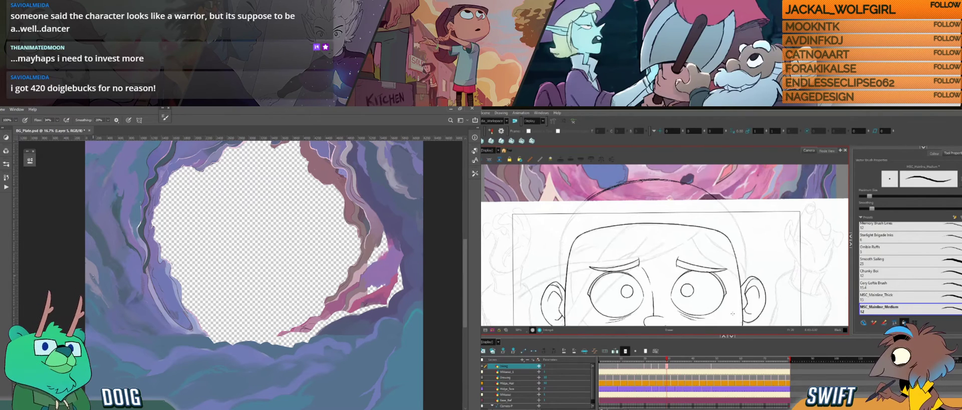
{"action": "key", "text": "g"}
{"action": "key", "text": "f"}
{"action": "key", "text": "g"}
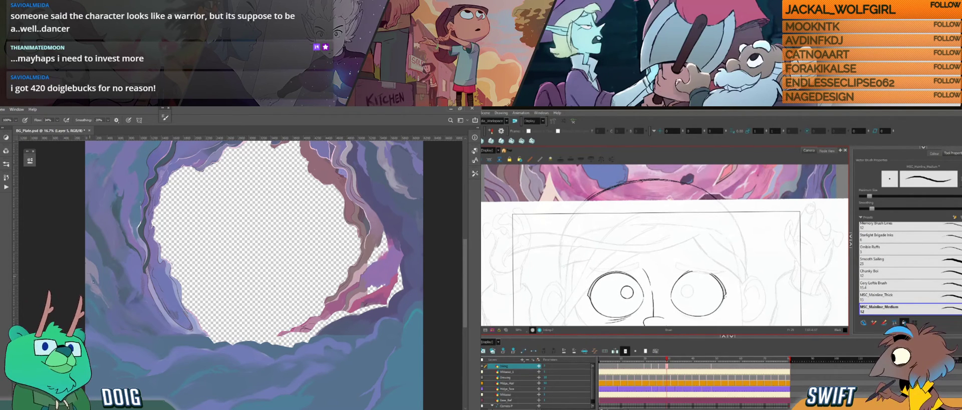
{"action": "key", "text": "f"}
{"action": "key", "text": "g"}
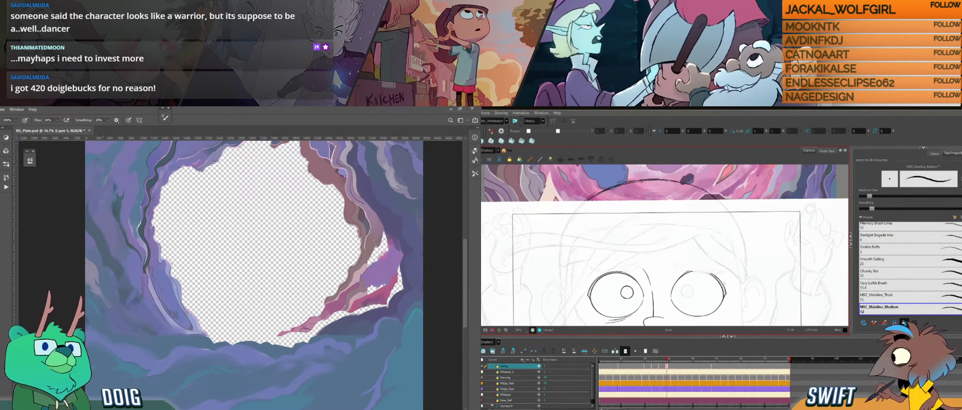
{"action": "mouse_move", "coordinate": [297, 218]}
{"action": "left_mouse_down"}
{"action": "mouse_move", "coordinate": [219, 249]}
{"action": "mouse_move", "coordinate": [274, 232]}
{"action": "mouse_move", "coordinate": [209, 274]}
{"action": "left_mouse_up"}
{"action": "left_click", "coordinate": [723, 287]}
{"action": "left_click", "coordinate": [732, 309]}
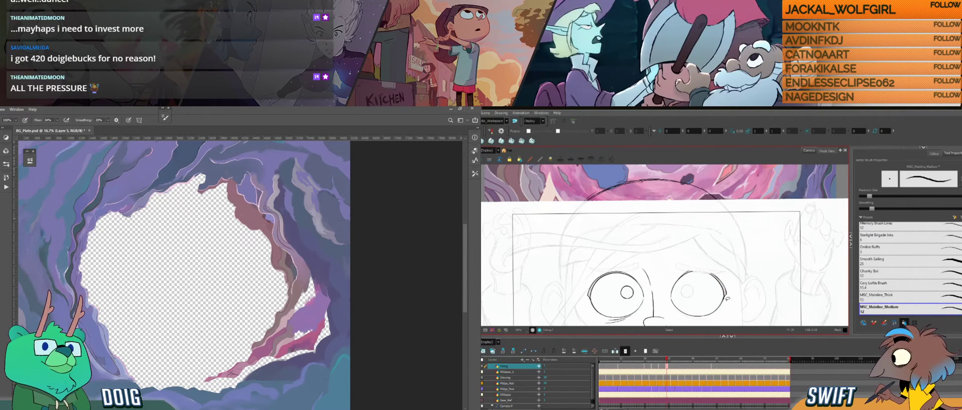
{"action": "left_click_drag", "start_coordinate": [710, 273], "coordinate": [725, 298]}
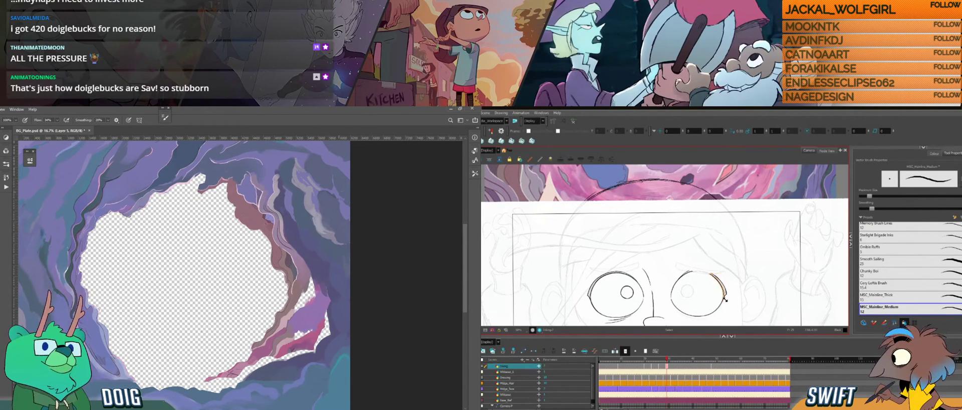
Straighten the drawing view and alternate with the previous face drawing to examine the second eye's outer contour, sampling a cloud colour meanwhile.
{"action": "key", "text": "i"}
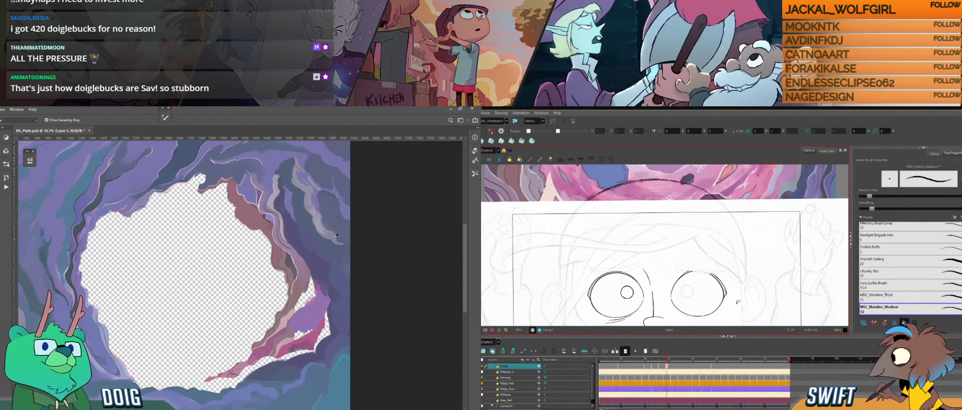
{"action": "key", "text": "ctrl+alt"}
{"action": "mouse_move", "coordinate": [738, 300]}
{"action": "left_mouse_down"}
{"action": "mouse_move", "coordinate": [753, 281]}
{"action": "mouse_move", "coordinate": [749, 295]}
{"action": "left_mouse_up"}
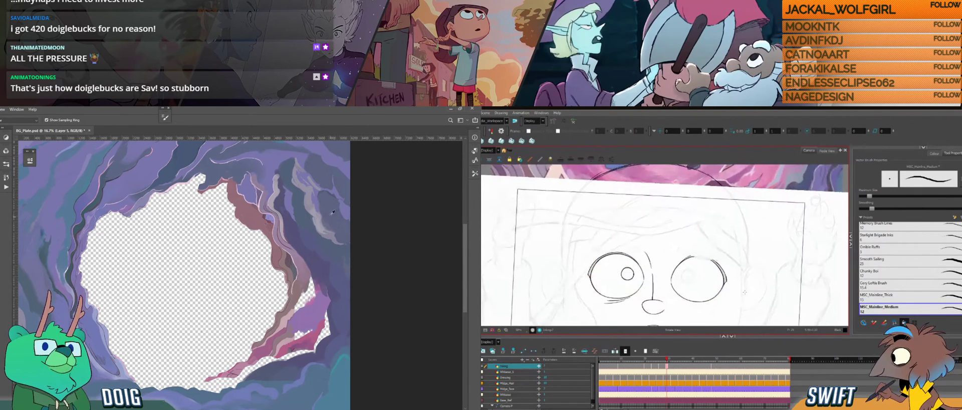
{"action": "key", "text": "f"}
{"action": "key", "text": "g"}
{"action": "key", "text": "b"}
{"action": "key", "text": "f"}
{"action": "key", "text": "g"}
{"action": "key", "text": "f"}
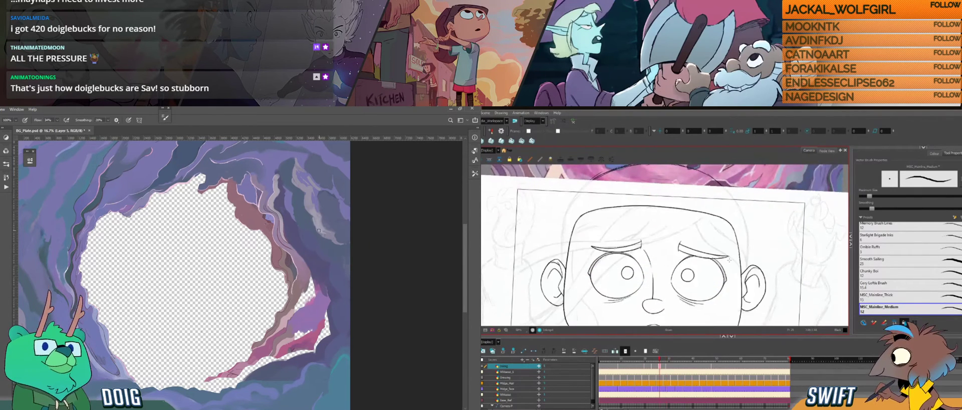
{"action": "key", "text": "g"}
{"action": "key", "text": "f"}
{"action": "key", "text": "g"}
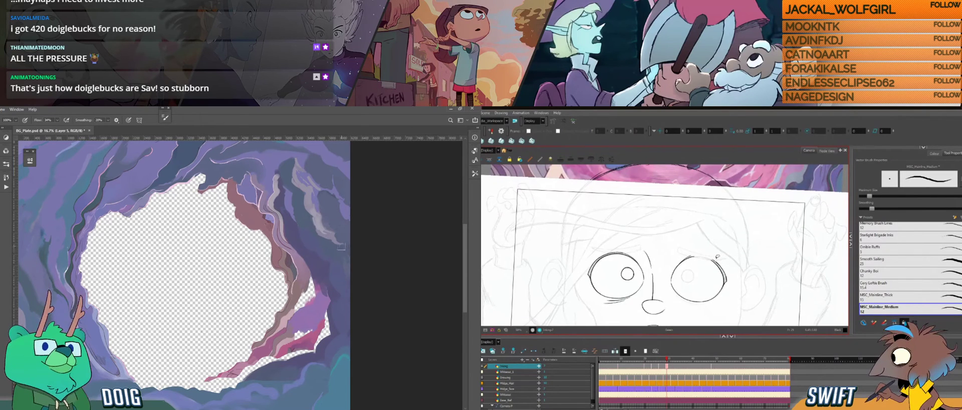
Adjust the short ink stroke at the second eye's upper outer edge.
{"action": "key", "text": "alt+s"}
{"action": "left_click", "coordinate": [720, 265]}
{"action": "left_click_drag", "start_coordinate": [721, 257], "coordinate": [714, 258]}
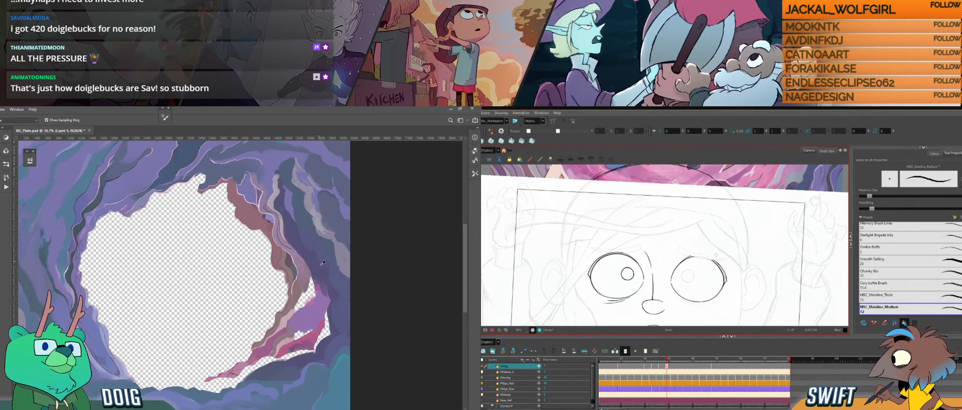
Sample painting colours from the purple and blue clouds along the right edge of the background plate.
{"action": "left_click", "coordinate": [340, 274], "text": "alt"}
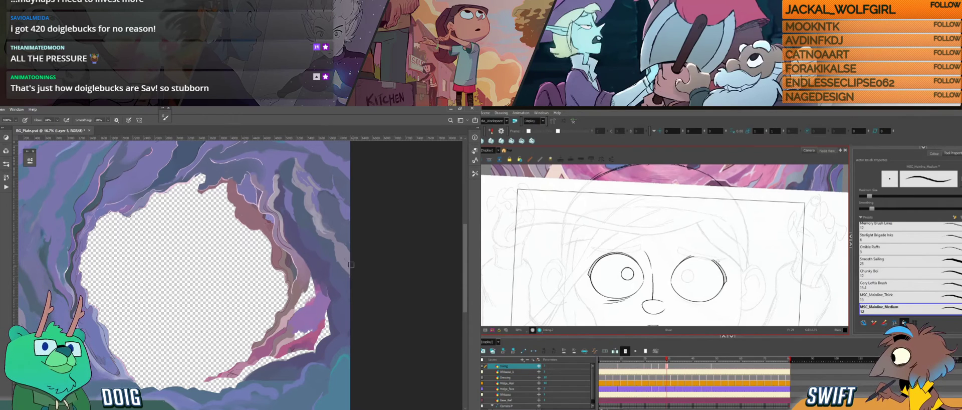
{"action": "left_click_drag", "start_coordinate": [282, 284], "coordinate": [270, 241]}
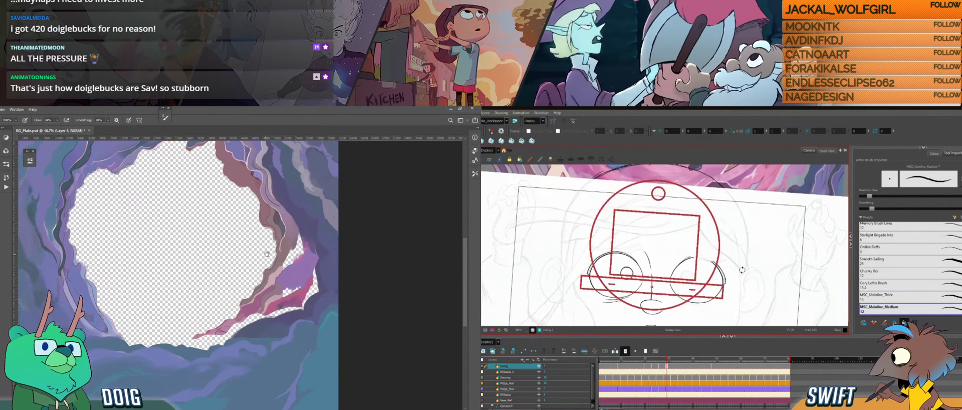
{"action": "left_click_drag", "start_coordinate": [266, 255], "coordinate": [247, 270]}
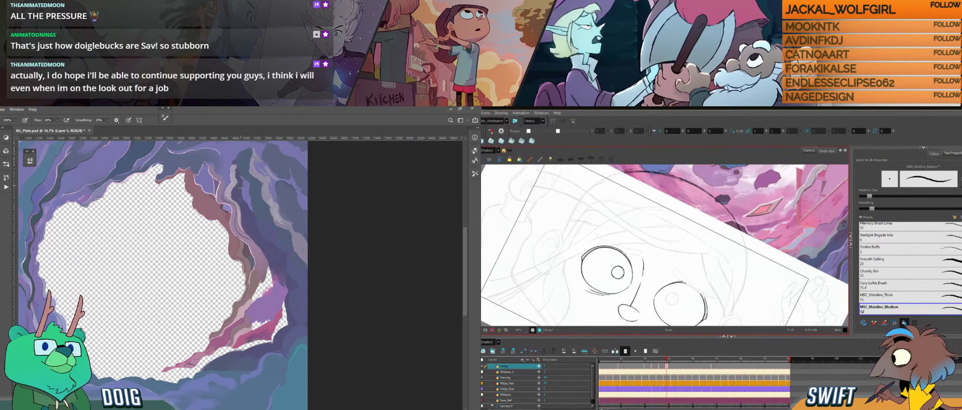
{"action": "key", "text": "i"}
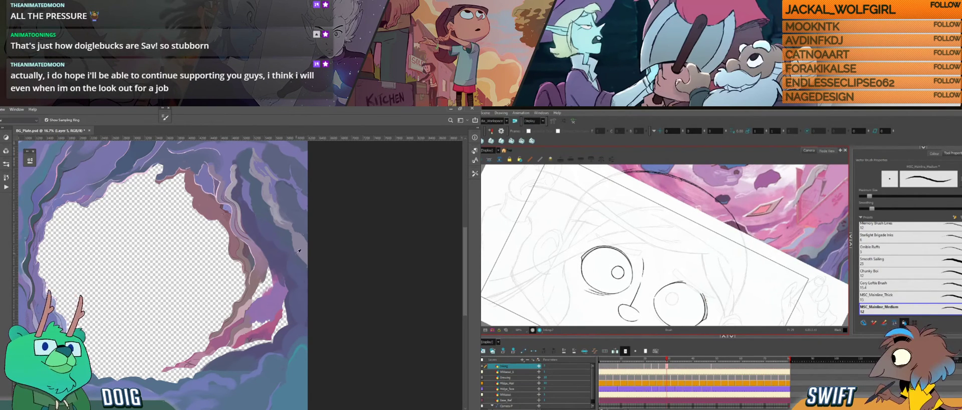
{"action": "key", "text": "b"}
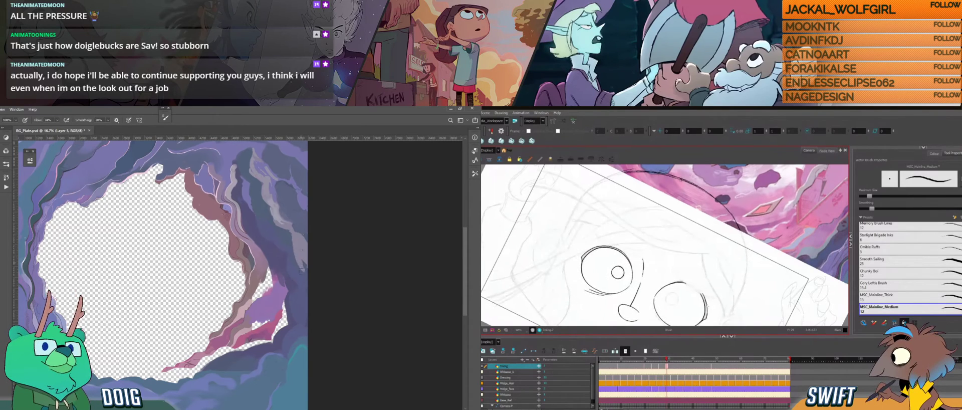
{"action": "left_click", "coordinate": [304, 271], "text": "alt"}
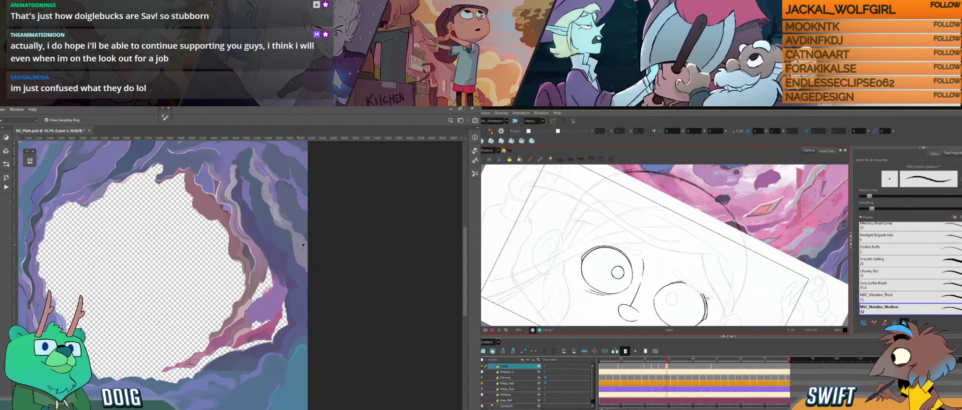
Rework the ink on the second eye's outer edge at a rotated view and undo the last change.
{"action": "key", "text": "alt+s"}
{"action": "left_click", "coordinate": [705, 298]}
{"action": "key", "text": "alt+b"}
{"action": "left_click_drag", "start_coordinate": [720, 280], "coordinate": [731, 246]}
{"action": "left_click_drag", "start_coordinate": [178, 263], "coordinate": [213, 255]}
{"action": "left_click_drag", "start_coordinate": [762, 260], "coordinate": [733, 291]}
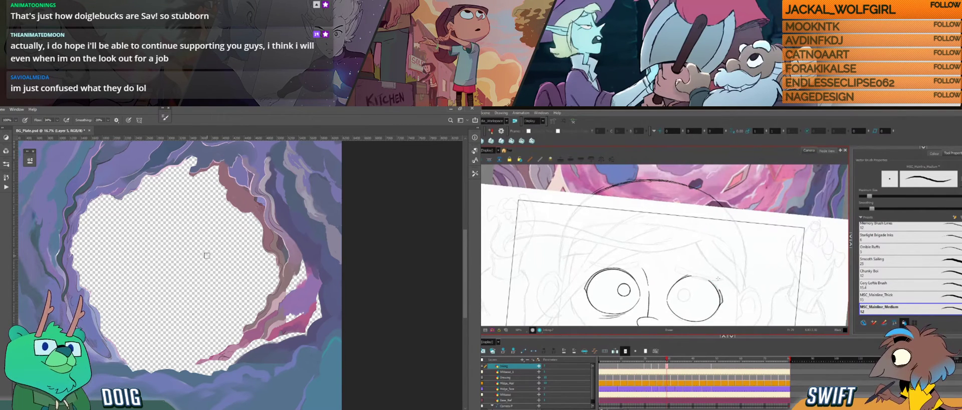
{"action": "key", "text": "ctrl+z"}
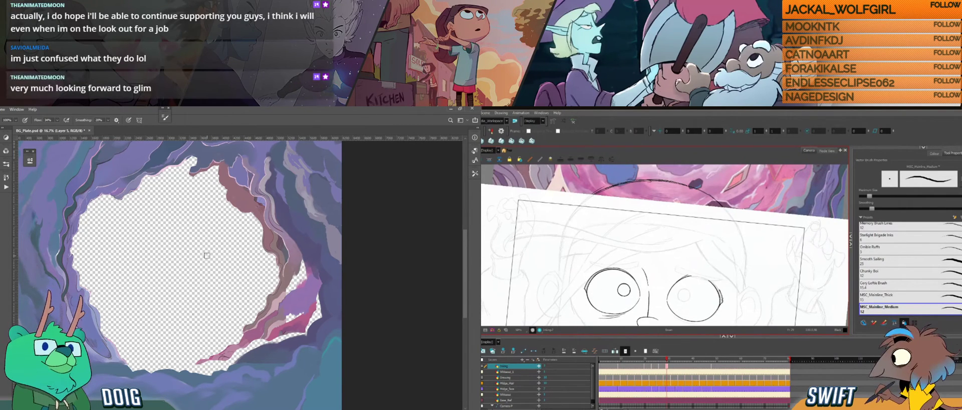
Adjust the stroke at the second eye's outer corner and check it against the previous face drawing.
{"action": "left_click", "coordinate": [722, 297]}
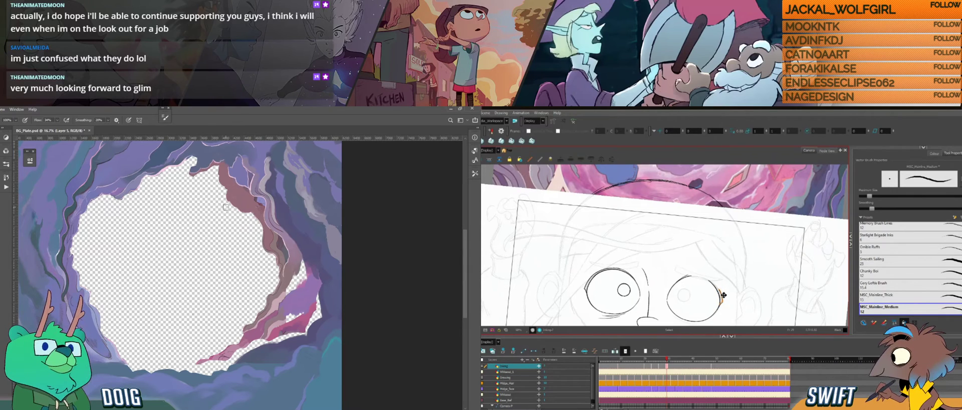
{"action": "key", "text": "alt+b"}
{"action": "key", "text": "f"}
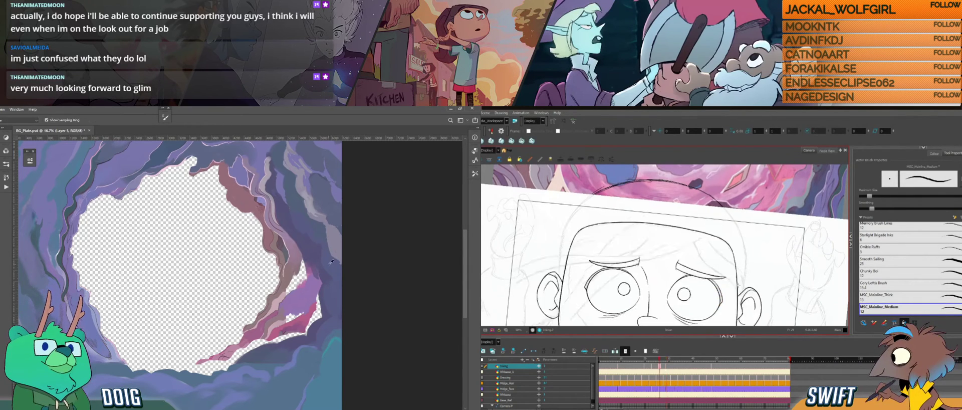
{"action": "key", "text": "g"}
{"action": "key", "text": "b"}
{"action": "key", "text": "g"}
Delete the selected ink stroke at the second eye's outer edge and resample a cloud colour on the background plate.
{"action": "mouse_move", "coordinate": [733, 290]}
{"action": "left_mouse_down"}
{"action": "mouse_move", "coordinate": [713, 312]}
{"action": "mouse_move", "coordinate": [710, 300]}
{"action": "mouse_move", "coordinate": [693, 302]}
{"action": "left_mouse_up"}
{"action": "key", "text": "alt+t"}
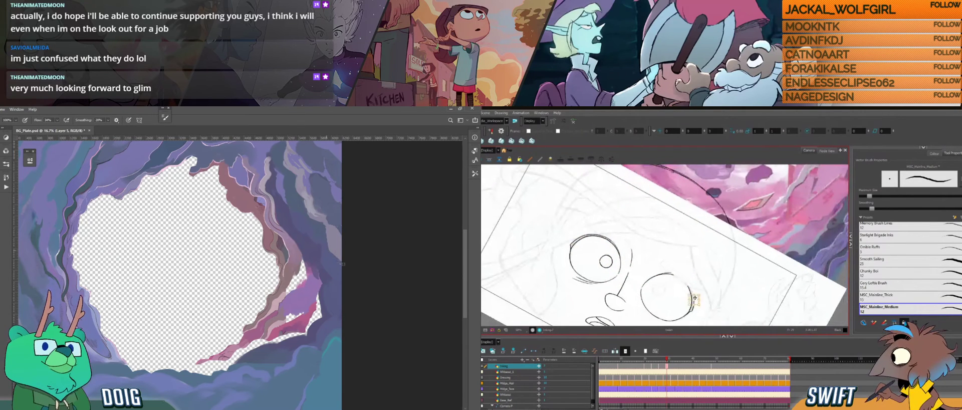
{"action": "key", "text": "Delete"}
{"action": "key", "text": "alt+b"}
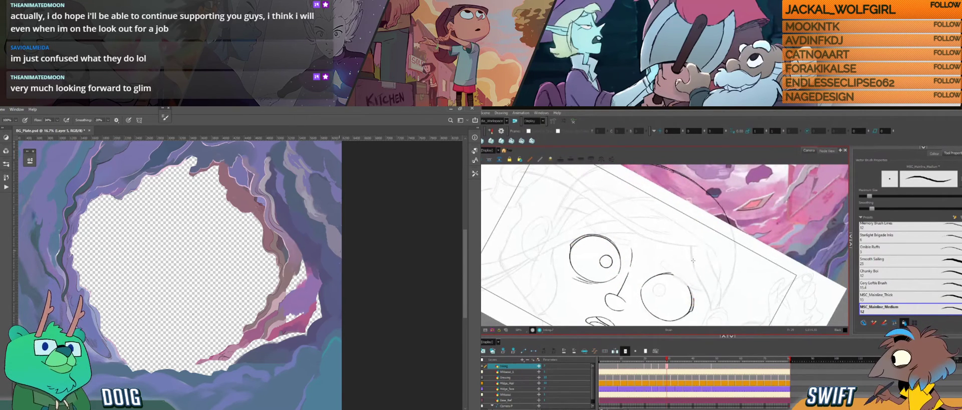
{"action": "key", "text": "i"}
{"action": "key", "text": "b"}
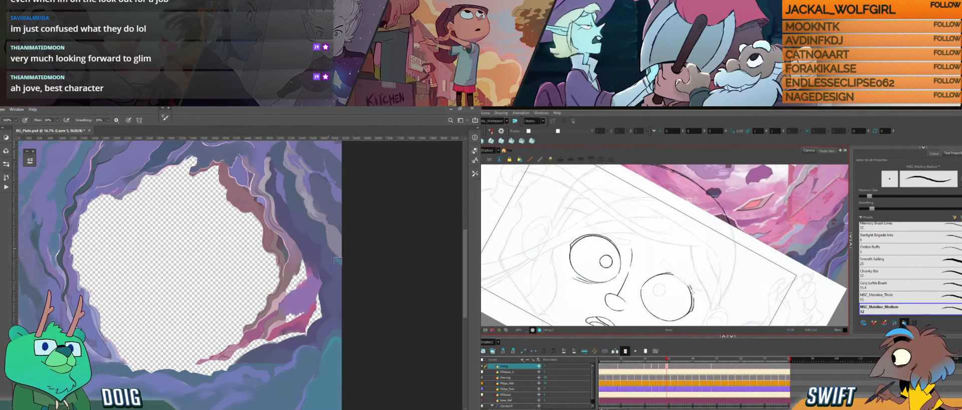
Straighten the drawing and adjust the short stroke on the second eye's upper outer edge.
{"action": "key", "text": "ctrl+alt"}
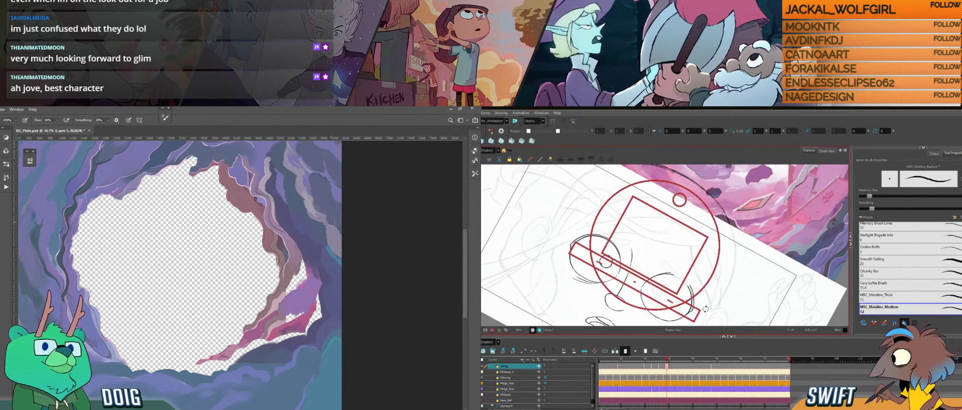
{"action": "left_click_drag", "start_coordinate": [706, 309], "coordinate": [733, 270]}
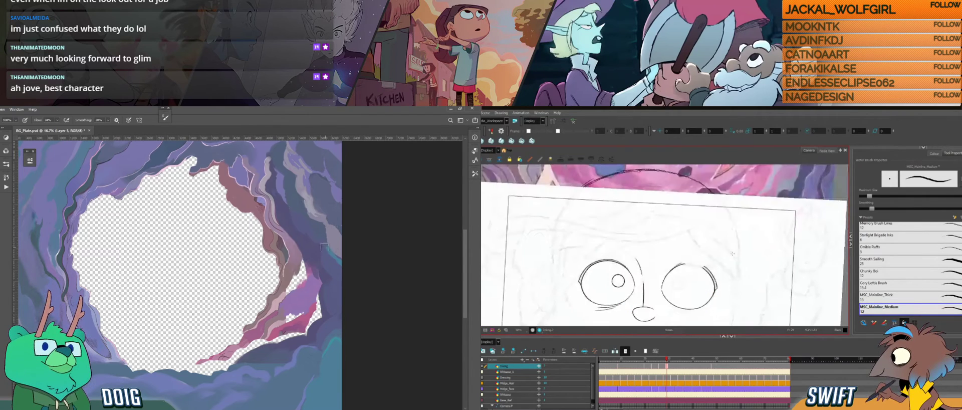
{"action": "left_click", "coordinate": [708, 270], "text": "ctrl"}
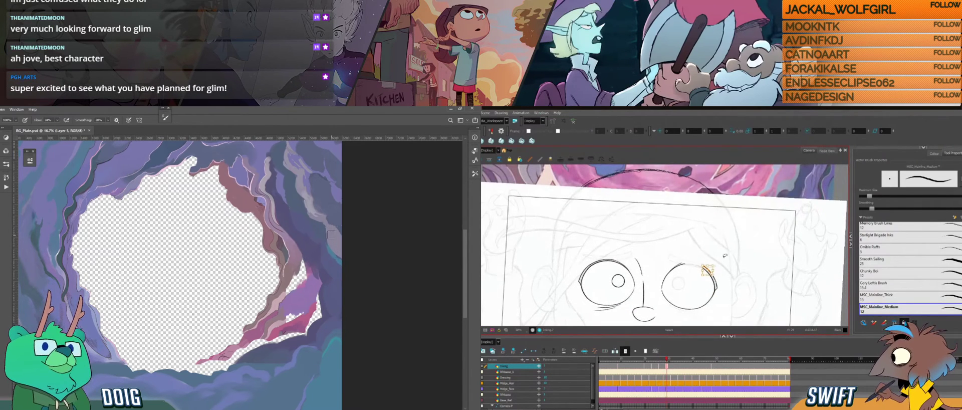
{"action": "key", "text": "comma"}
{"action": "key", "text": "period"}
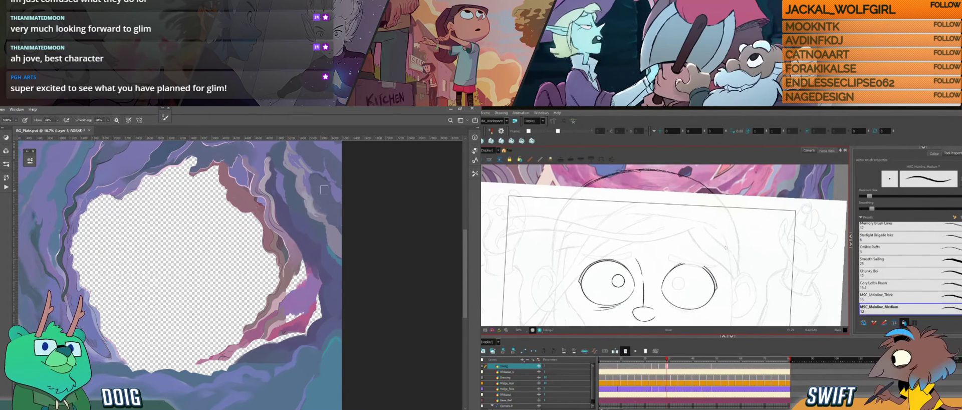
Pick a cloud colour near the plate's right edge and reshape the stroke on the second eye's outer side.
{"action": "key", "text": "i"}
{"action": "left_click", "coordinate": [332, 256]}
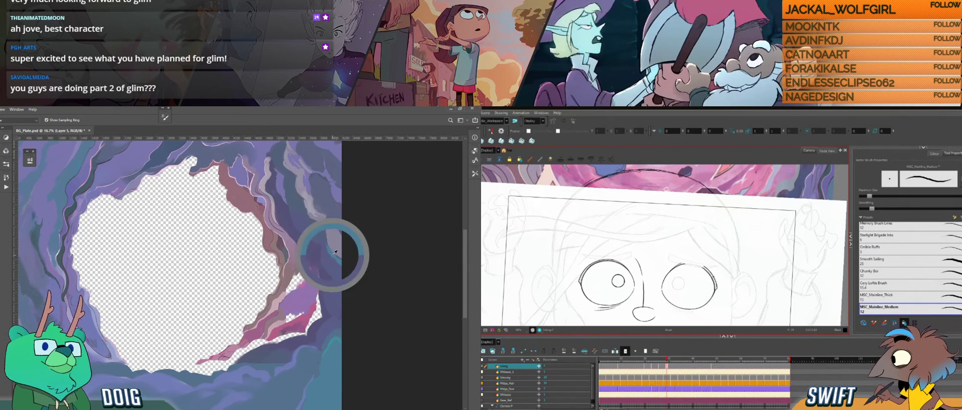
{"action": "key", "text": "alt+s"}
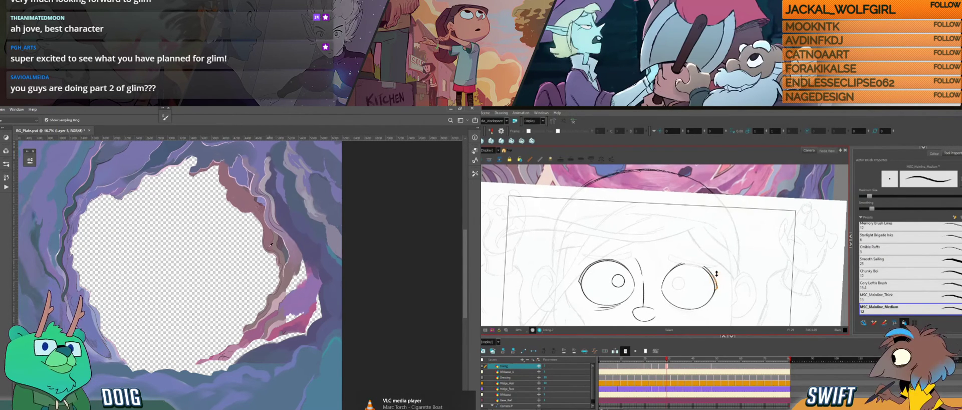
{"action": "key", "text": "alt+b"}
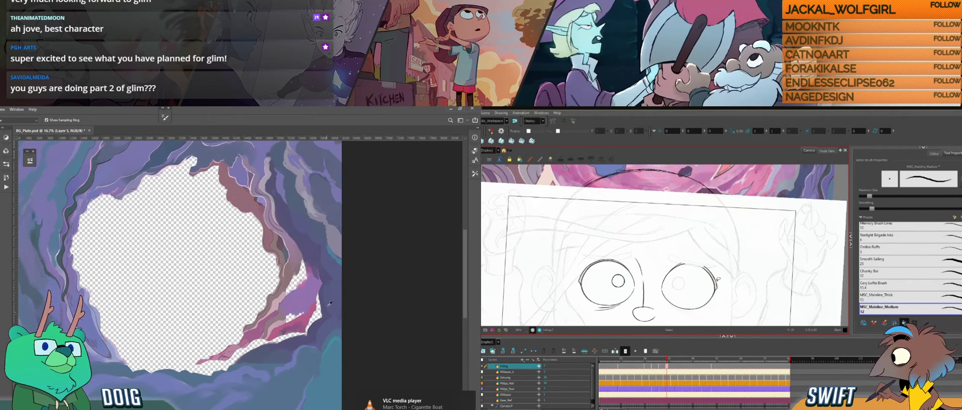
{"action": "key", "text": "b"}
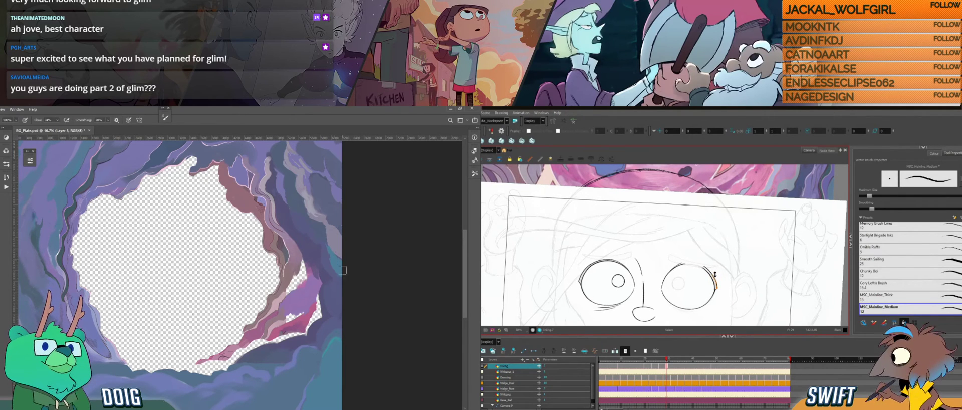
{"action": "key", "text": "alt+b"}
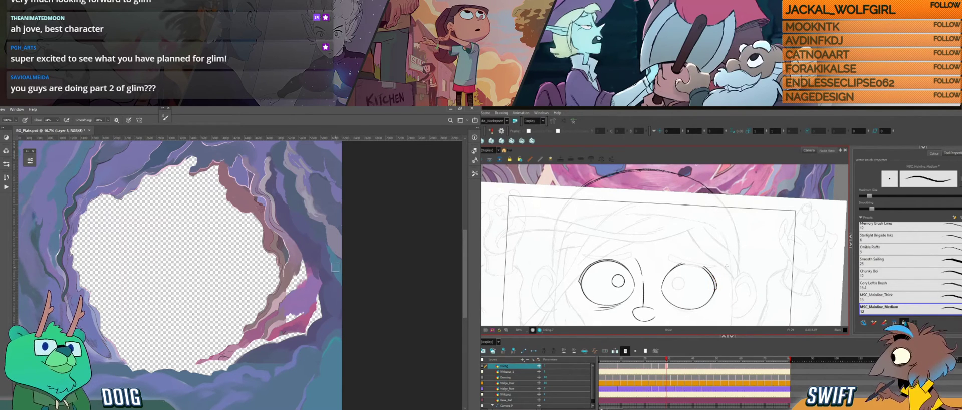
Compare the second eye with the previous drawing and adjust the small stroke at its outer corner.
{"action": "key", "text": "f"}
{"action": "key", "text": "g"}
{"action": "key", "text": "alt+s"}
{"action": "left_click", "coordinate": [717, 283]}
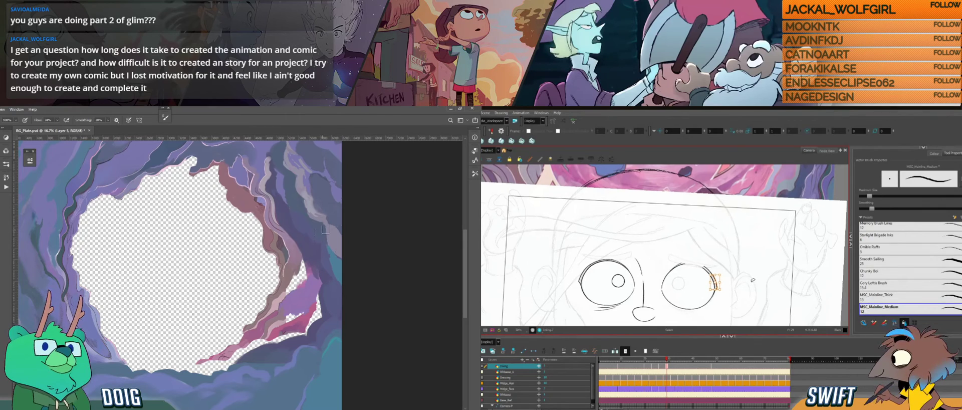
Compare the second eye's outer edge repeatedly with the previous drawing.
{"action": "key", "text": "alt+b"}
{"action": "key", "text": "f"}
{"action": "key", "text": "g"}
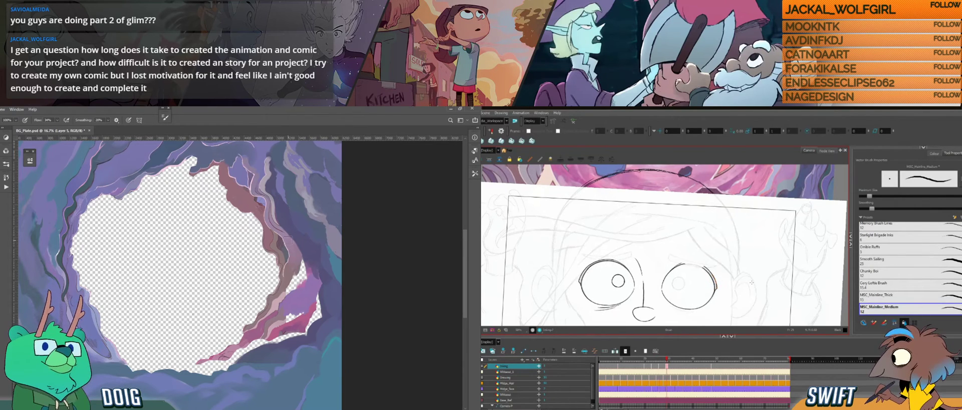
{"action": "key", "text": "f"}
{"action": "key", "text": "g"}
{"action": "key", "text": "f"}
{"action": "key", "text": "g"}
Nudge the short stroke at the second eye's outer corner and undo its deletion.
{"action": "key", "text": "alt+s"}
{"action": "left_click_drag", "start_coordinate": [720, 285], "coordinate": [717, 284]}
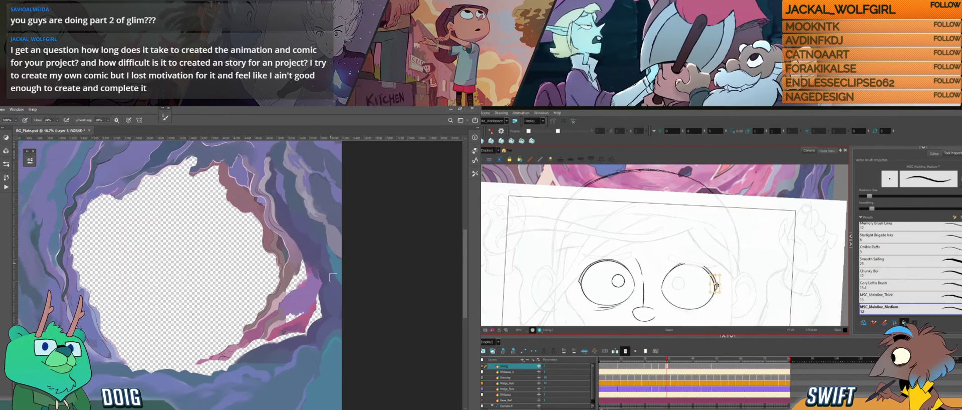
{"action": "key", "text": "Delete"}
{"action": "key", "text": "ctrl+z"}
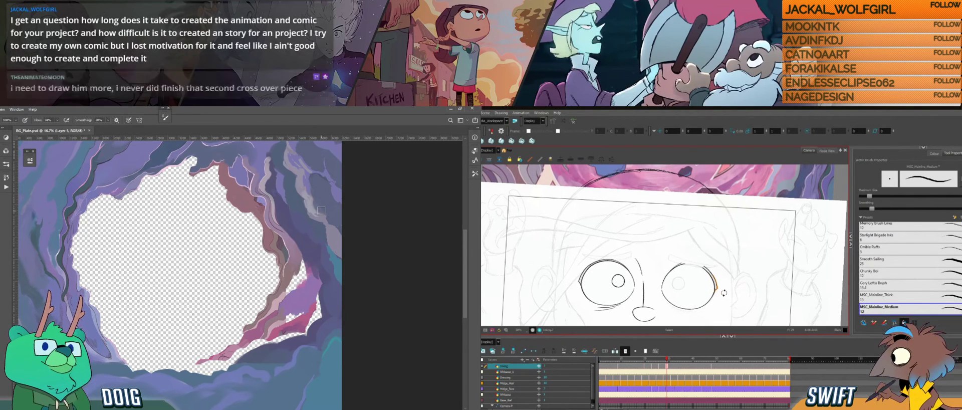
{"action": "left_click", "coordinate": [734, 285]}
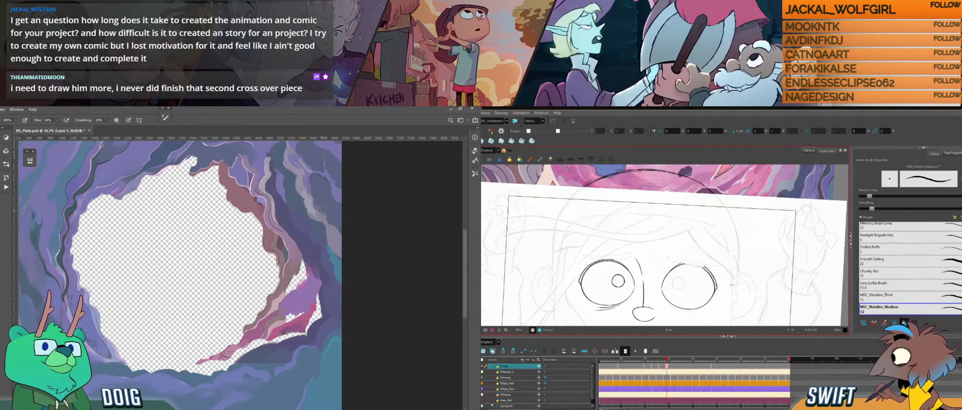
Select the second eye's outer stroke and check it against the neighbouring drawings.
{"action": "key", "text": "comma"}
{"action": "key", "text": "period"}
{"action": "key", "text": "alt+s"}
{"action": "left_click", "coordinate": [712, 272]}
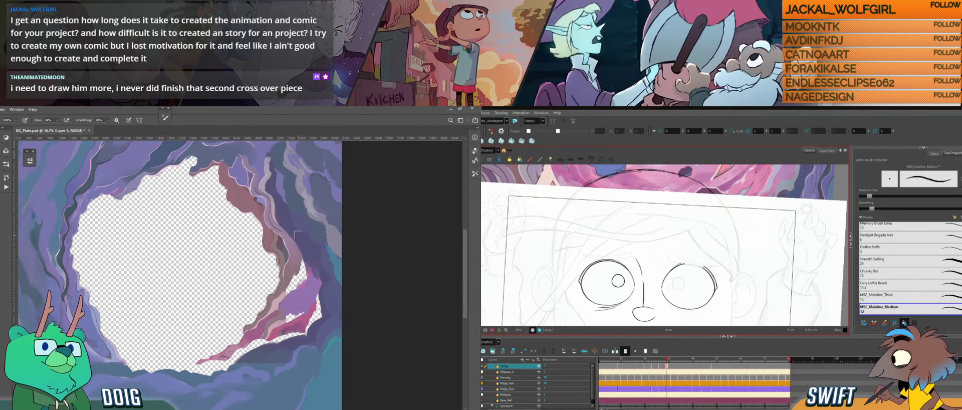
{"action": "key", "text": "comma"}
{"action": "key", "text": "period"}
{"action": "key", "text": "period"}
{"action": "key", "text": "period"}
Ink the small round pupil in the second eye and check it against the previous drawing.
{"action": "key", "text": "alt+b"}
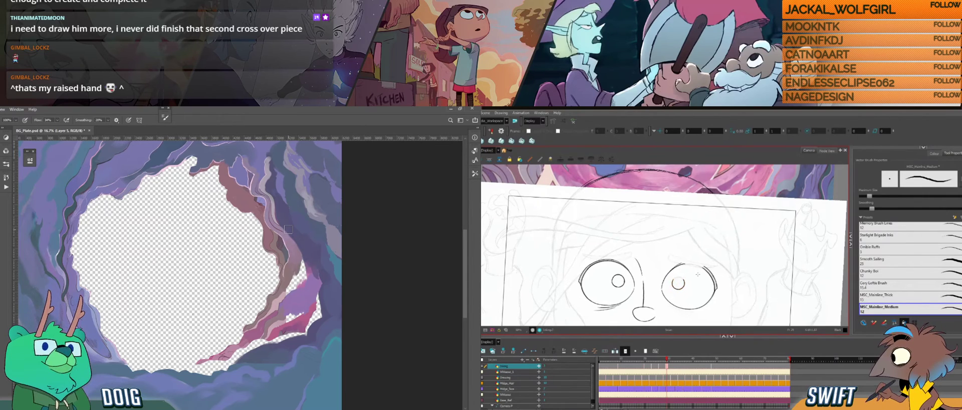
{"action": "key", "text": "f"}
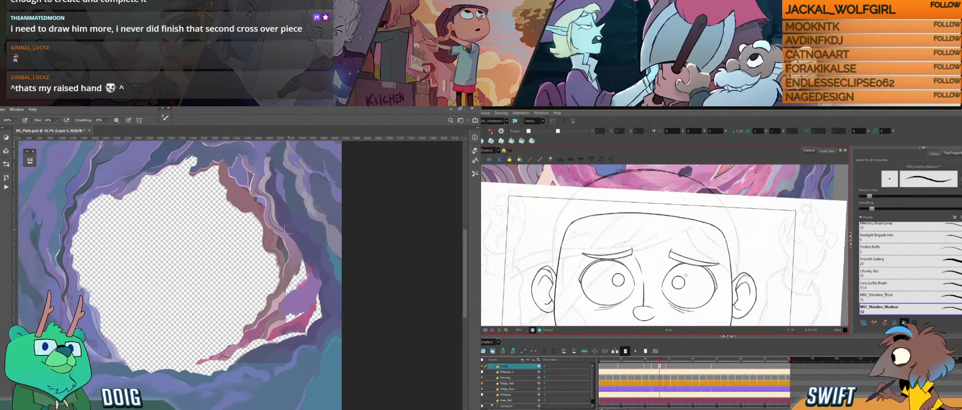
{"action": "key", "text": "g"}
{"action": "left_click", "coordinate": [681, 283]}
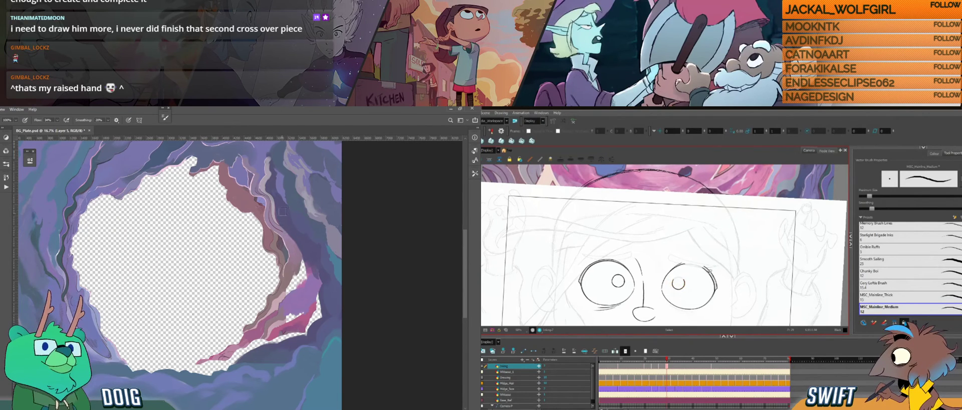
{"action": "key", "text": "ctrl+alt"}
{"action": "left_click_drag", "start_coordinate": [717, 279], "coordinate": [681, 296]}
{"action": "key", "text": "ctrl+alt"}
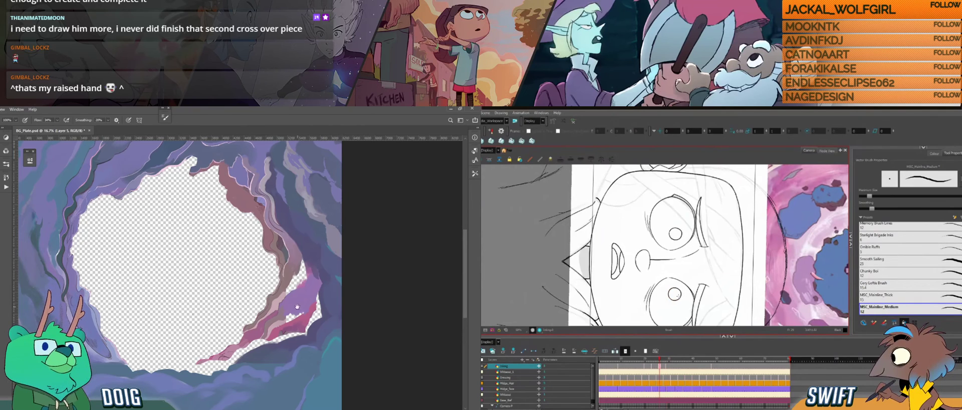
Sample a cloud colour just below the opening of the background plate for the brush.
{"action": "left_click_drag", "start_coordinate": [298, 300], "coordinate": [330, 264]}
{"action": "key", "text": "i"}
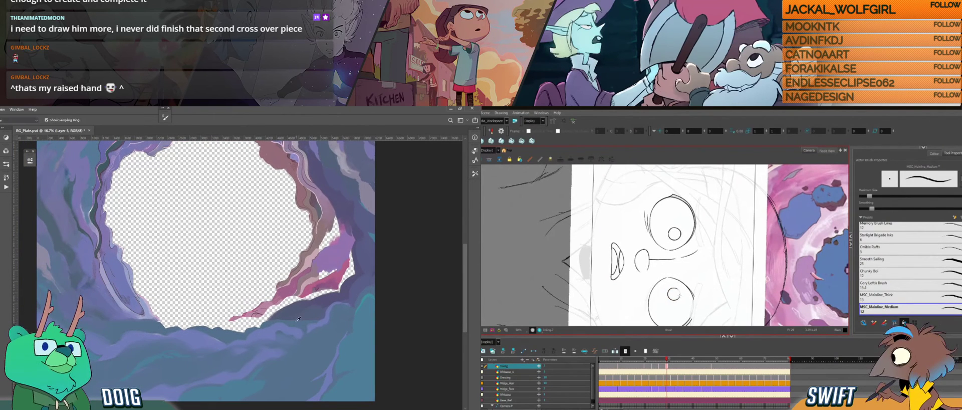
{"action": "left_click", "coordinate": [294, 321]}
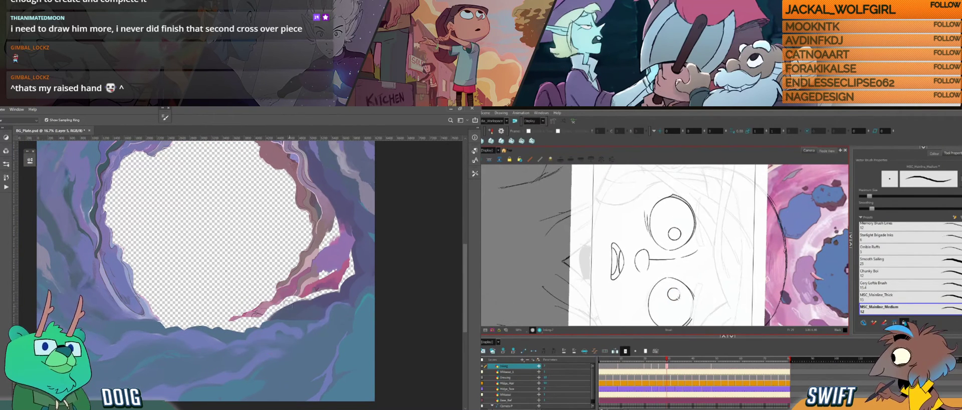
{"action": "key", "text": "b"}
Ink the short crease lines beneath the second eye with the drawing rotated.
{"action": "left_click_drag", "start_coordinate": [683, 300], "coordinate": [703, 288]}
{"action": "left_click_drag", "start_coordinate": [703, 288], "coordinate": [699, 269]}
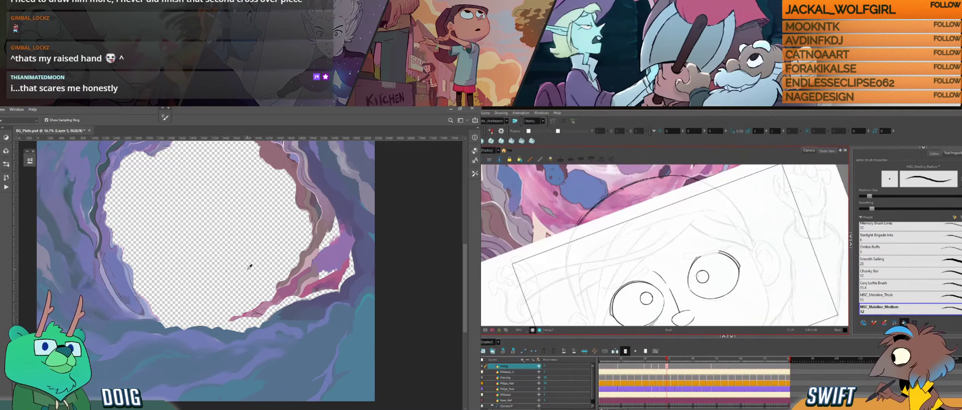
{"action": "left_click_drag", "start_coordinate": [715, 270], "coordinate": [672, 314]}
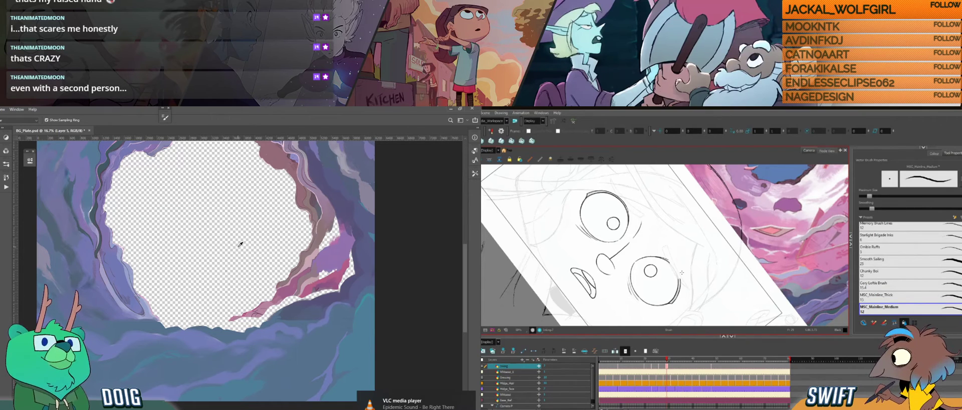
Ink the lower edge of the eyebrow above the second eye.
{"action": "mouse_move", "coordinate": [707, 259]}
{"action": "left_mouse_down"}
{"action": "mouse_move", "coordinate": [712, 266]}
{"action": "mouse_move", "coordinate": [691, 288]}
{"action": "mouse_move", "coordinate": [674, 265]}
{"action": "left_mouse_up"}
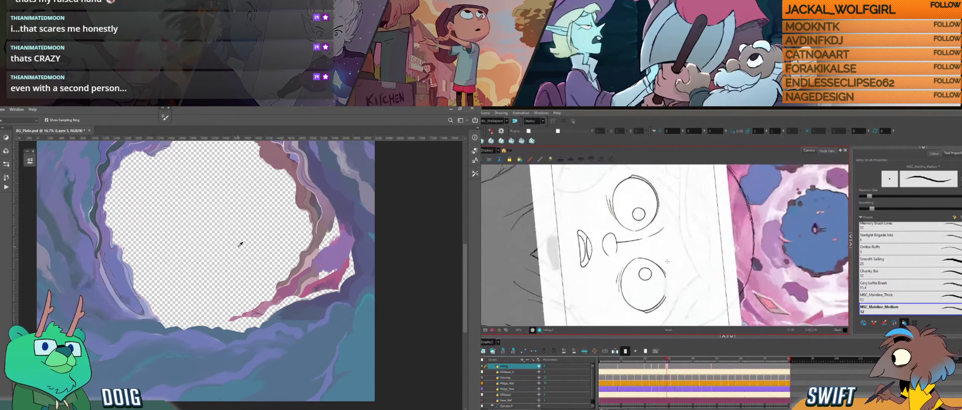
{"action": "left_click_drag", "start_coordinate": [666, 260], "coordinate": [662, 285]}
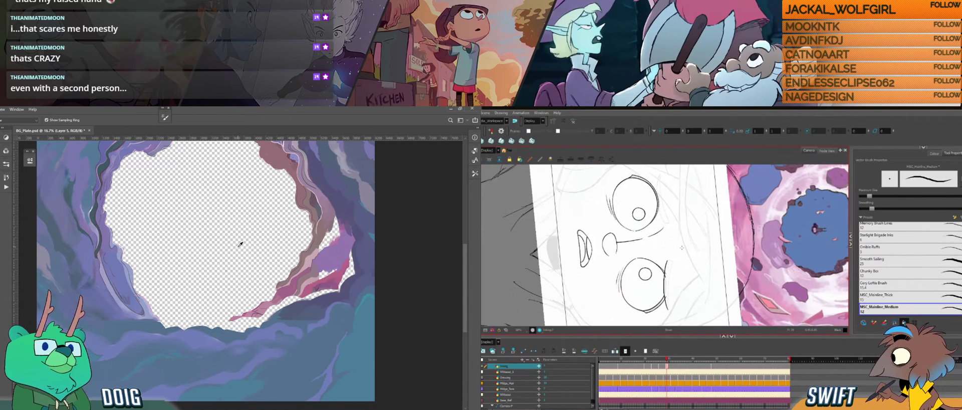
{"action": "mouse_move", "coordinate": [707, 241]}
{"action": "left_mouse_down"}
{"action": "mouse_move", "coordinate": [684, 203]}
{"action": "mouse_move", "coordinate": [705, 263]}
{"action": "left_mouse_up"}
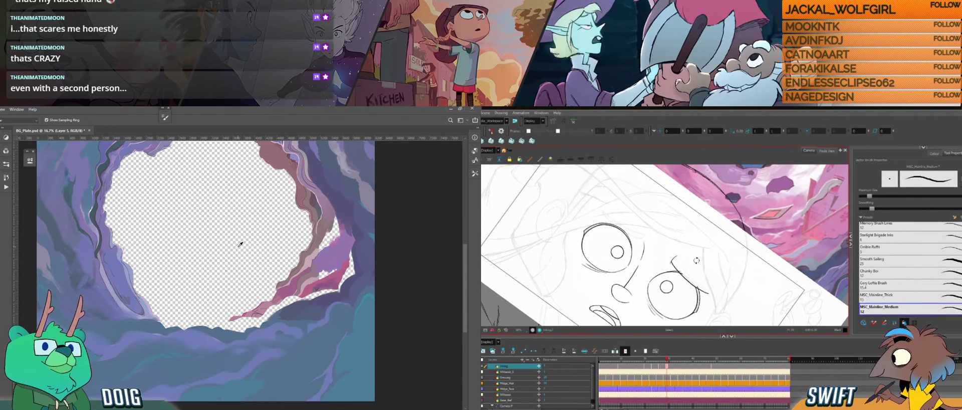
Ink the upper edge of the second eye's eyebrow to form a tapered shape.
{"action": "key", "text": "ctrl+alt"}
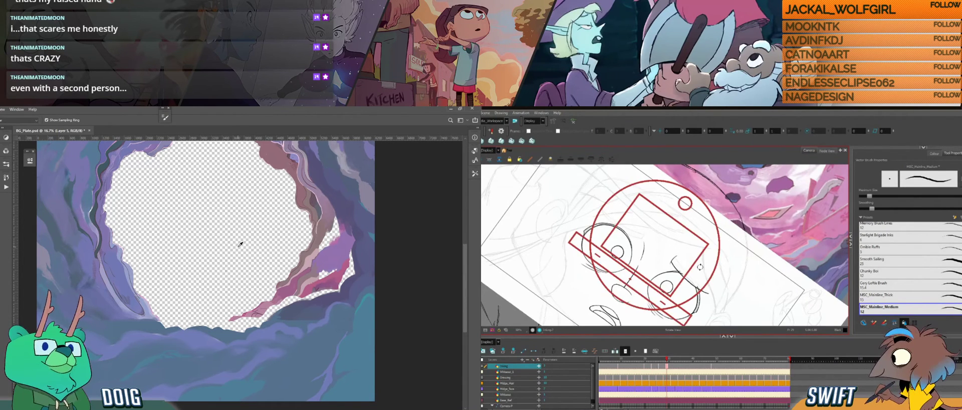
{"action": "mouse_move", "coordinate": [700, 266]}
{"action": "left_mouse_down"}
{"action": "mouse_move", "coordinate": [660, 270]}
{"action": "mouse_move", "coordinate": [659, 317]}
{"action": "left_mouse_up"}
{"action": "key", "text": "."}
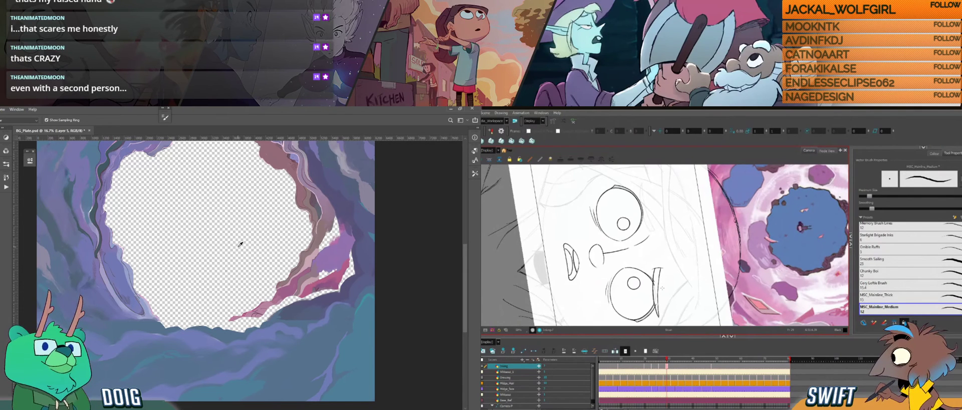
{"action": "key", "text": "."}
{"action": "left_click_drag", "start_coordinate": [654, 271], "coordinate": [654, 304]}
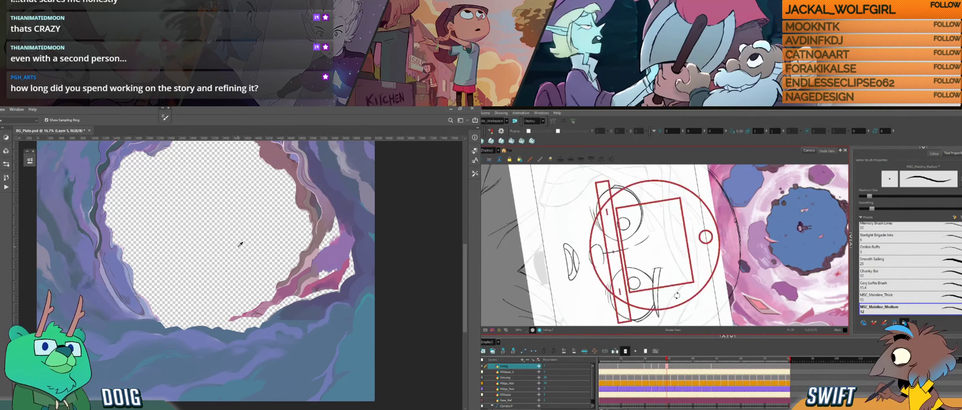
{"action": "mouse_move", "coordinate": [676, 294]}
{"action": "left_mouse_down"}
{"action": "mouse_move", "coordinate": [714, 276]}
{"action": "mouse_move", "coordinate": [745, 217]}
{"action": "left_mouse_up"}
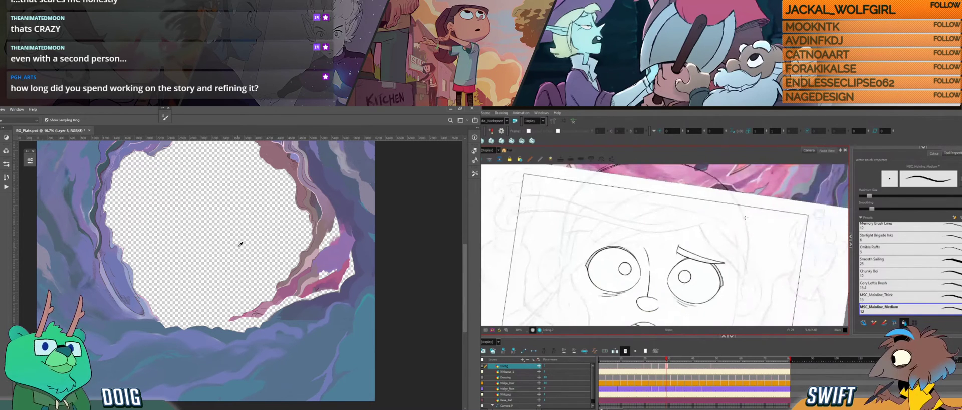
Refine the inner end of the eyebrow above the second eye.
{"action": "left_click_drag", "start_coordinate": [681, 260], "coordinate": [693, 245]}
{"action": "key", "text": "ctrl+alt"}
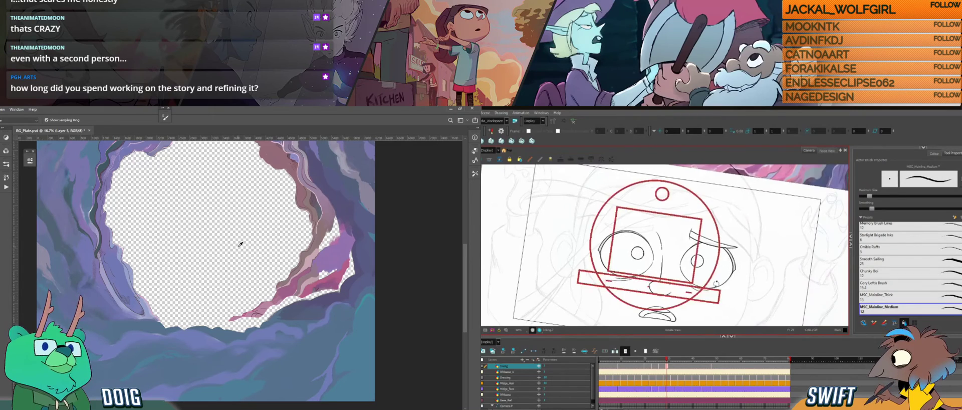
{"action": "left_click_drag", "start_coordinate": [716, 283], "coordinate": [718, 209]}
{"action": "mouse_move", "coordinate": [669, 266]}
{"action": "left_mouse_down"}
{"action": "mouse_move", "coordinate": [680, 297]}
{"action": "mouse_move", "coordinate": [684, 278]}
{"action": "mouse_move", "coordinate": [646, 299]}
{"action": "mouse_move", "coordinate": [697, 285]}
{"action": "mouse_move", "coordinate": [703, 266]}
{"action": "mouse_move", "coordinate": [691, 272]}
{"action": "left_mouse_up"}
{"action": "key", "text": "ctrl+alt"}
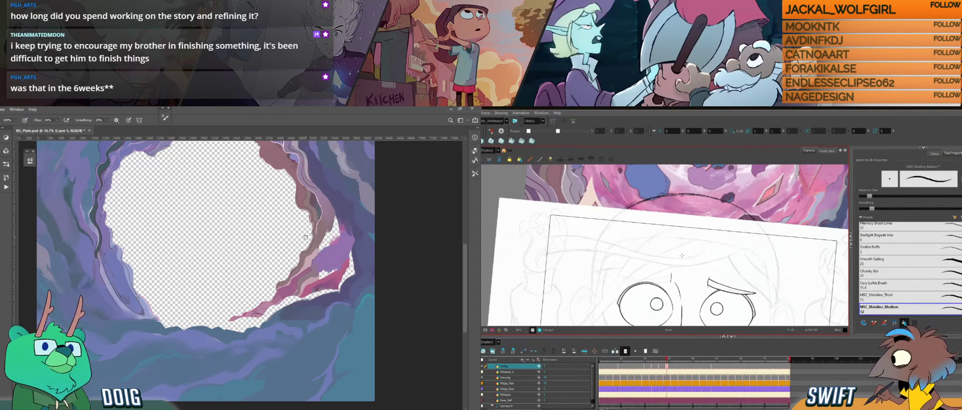
Sample a plate colour near the magenta strands and paint strokes along the opening's right edge.
{"action": "left_click_drag", "start_coordinate": [329, 249], "coordinate": [310, 247]}
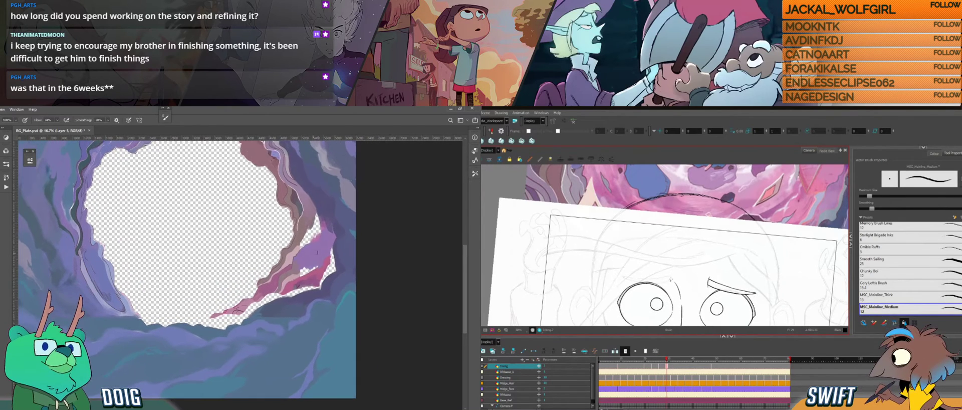
{"action": "key", "text": "alt"}
{"action": "left_click_drag", "start_coordinate": [688, 260], "coordinate": [725, 250]}
{"action": "left_click_drag", "start_coordinate": [334, 258], "coordinate": [332, 250]}
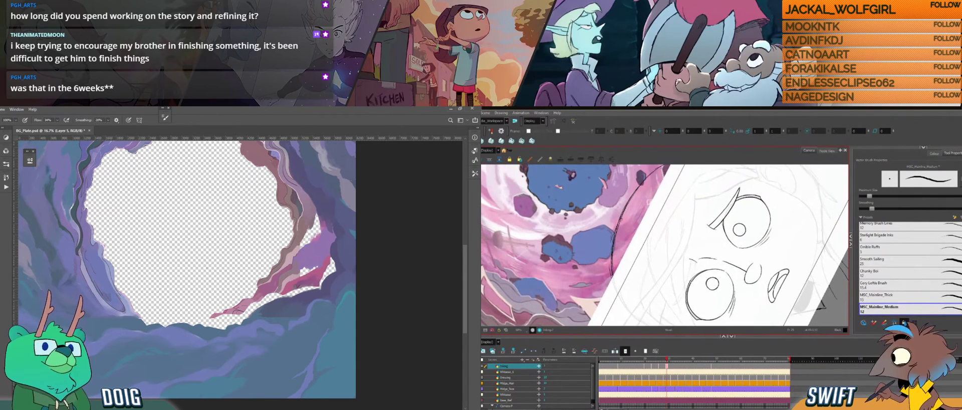
{"action": "left_click_drag", "start_coordinate": [274, 209], "coordinate": [302, 253]}
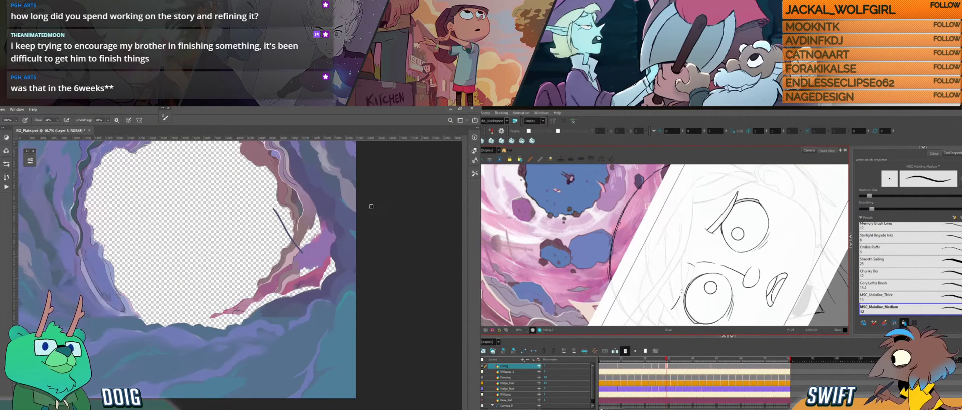
Ink the inner end and lower edge of the eyebrow above the first eye, undoing misplaced strokes.
{"action": "left_click_drag", "start_coordinate": [689, 250], "coordinate": [687, 239]}
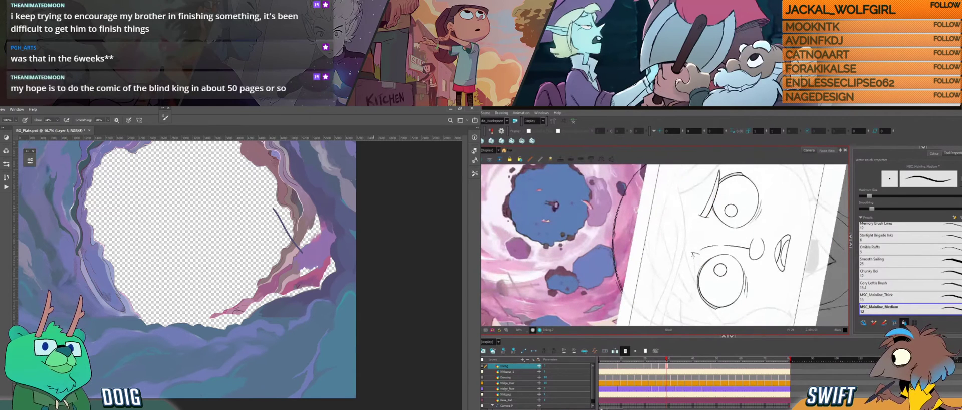
{"action": "left_click_drag", "start_coordinate": [693, 252], "coordinate": [694, 274]}
{"action": "key", "text": "ctrl+z"}
{"action": "left_click_drag", "start_coordinate": [689, 301], "coordinate": [694, 267]}
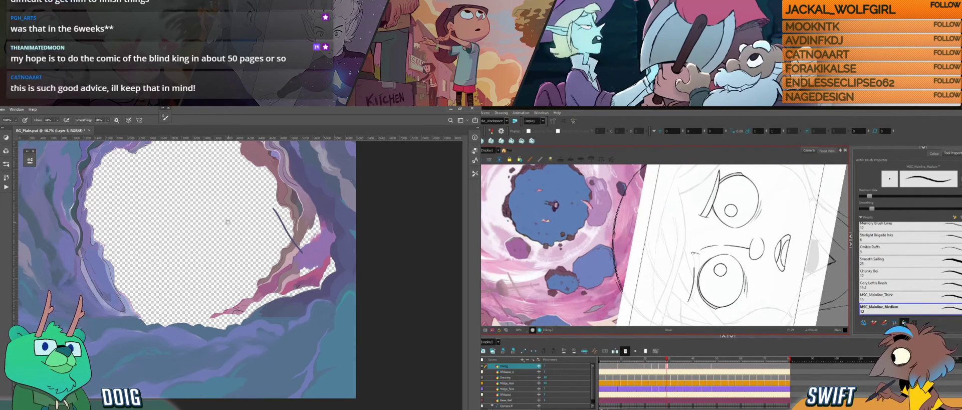
{"action": "key", "text": "ctrl+z"}
{"action": "left_click_drag", "start_coordinate": [693, 252], "coordinate": [695, 268]}
{"action": "key", "text": "ctrl+z"}
Return to the background plate and undo the dark stroke painted across its transparent opening.
{"action": "key", "text": "super+d"}
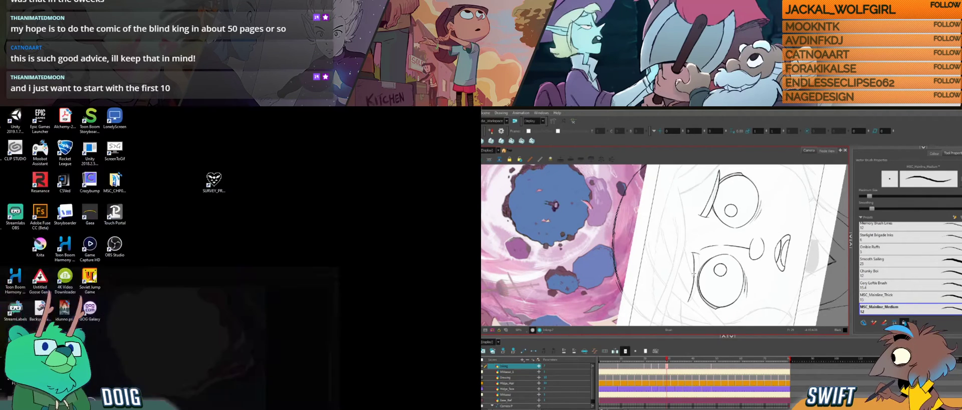
{"action": "key", "text": "super+d"}
{"action": "key", "text": "ctrl+z"}
{"action": "key", "text": "ctrl+space"}
Reshape the lower-edge stroke of the first eye's eyebrow and join it to the inner end.
{"action": "left_click", "coordinate": [695, 269]}
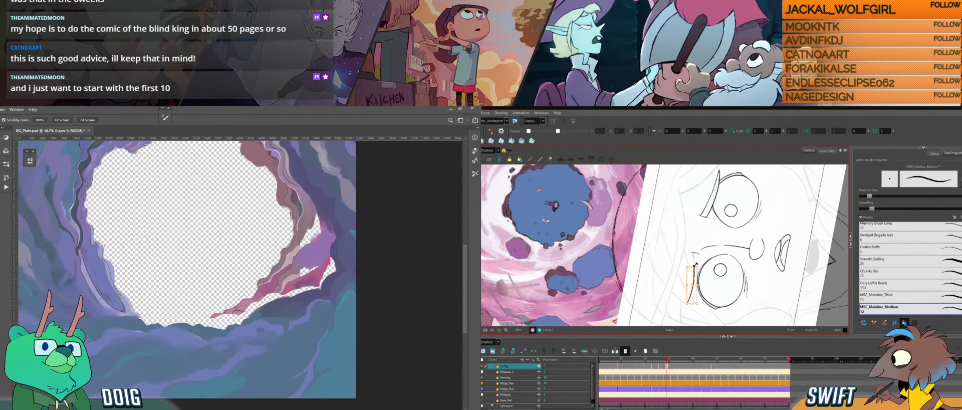
{"action": "left_click", "coordinate": [692, 288]}
{"action": "left_click", "coordinate": [690, 292]}
{"action": "left_click_drag", "start_coordinate": [700, 266], "coordinate": [701, 265]}
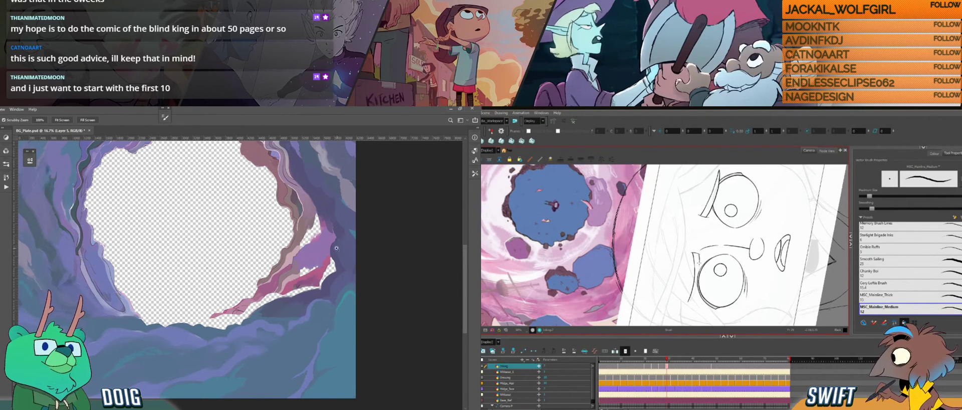
Sample a cloud colour beside the plate's opening and paint darker strands along its upper-right rim.
{"action": "key", "text": "b"}
{"action": "mouse_move", "coordinate": [338, 241]}
{"action": "left_mouse_down"}
{"action": "mouse_move", "coordinate": [316, 283]}
{"action": "mouse_move", "coordinate": [332, 296]}
{"action": "left_mouse_up"}
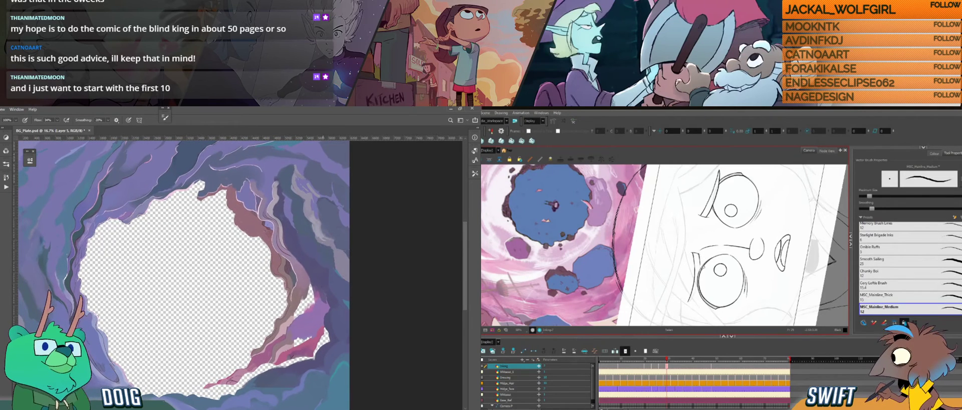
{"action": "left_click", "coordinate": [316, 233], "text": "alt"}
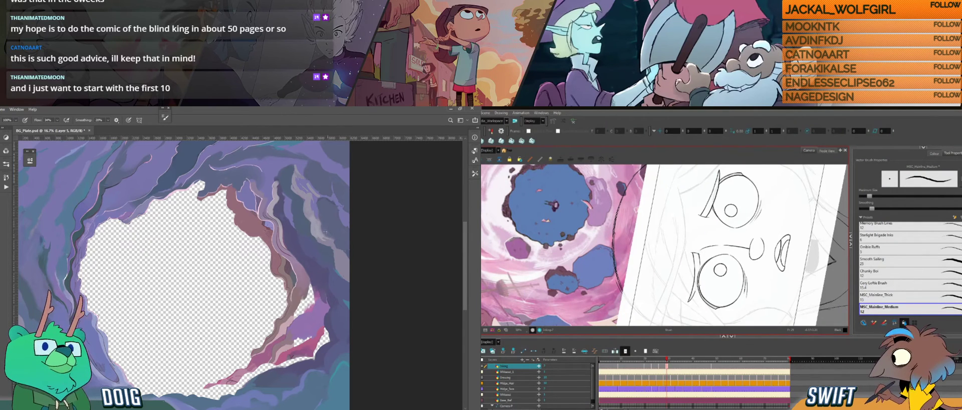
{"action": "scroll", "coordinate": [326, 232], "scroll_direction": "up", "scroll_amount": 2}
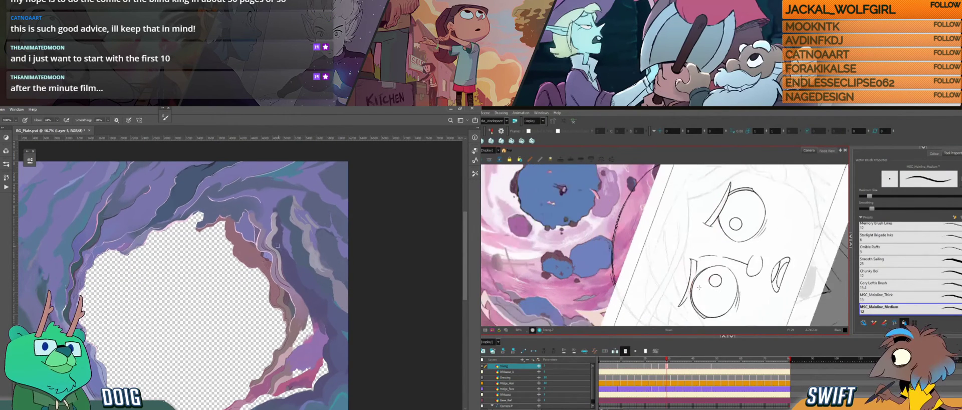
Finish the end stroke of the left eyebrow and tidy the doubled outline of the eye beneath it.
{"action": "left_click_drag", "start_coordinate": [686, 297], "coordinate": [686, 304]}
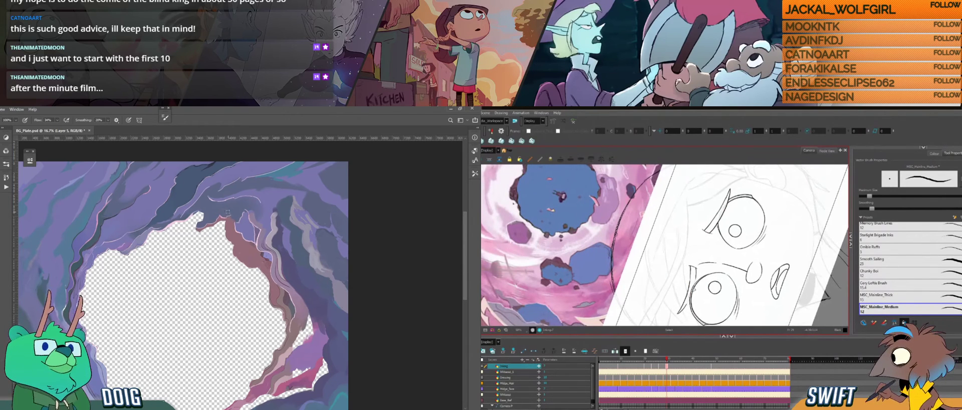
{"action": "key", "text": "alt+e"}
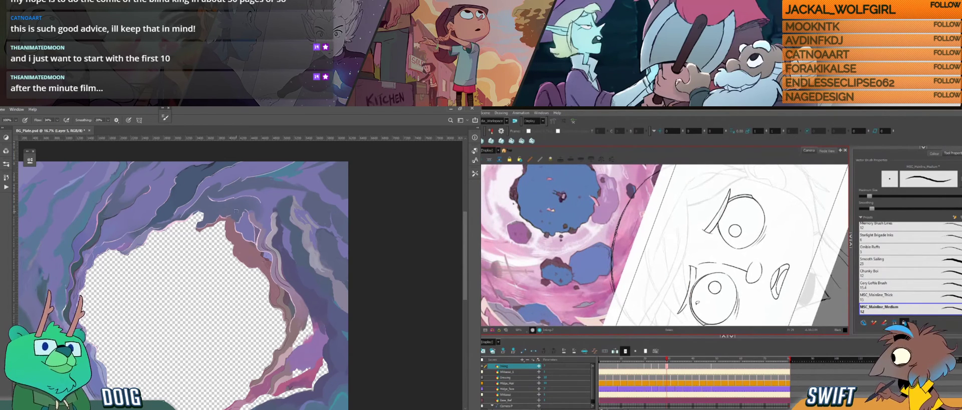
{"action": "left_click_drag", "start_coordinate": [706, 293], "coordinate": [732, 258]}
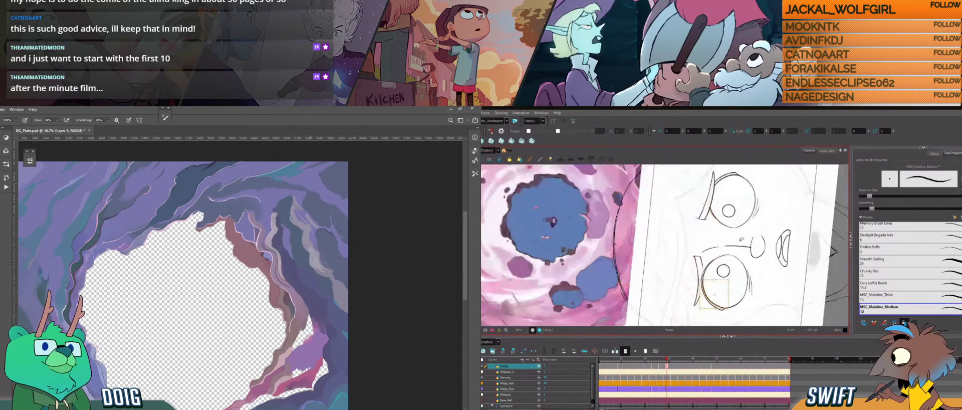
{"action": "left_click_drag", "start_coordinate": [711, 303], "coordinate": [720, 283]}
{"action": "left_click_drag", "start_coordinate": [292, 242], "coordinate": [291, 225]}
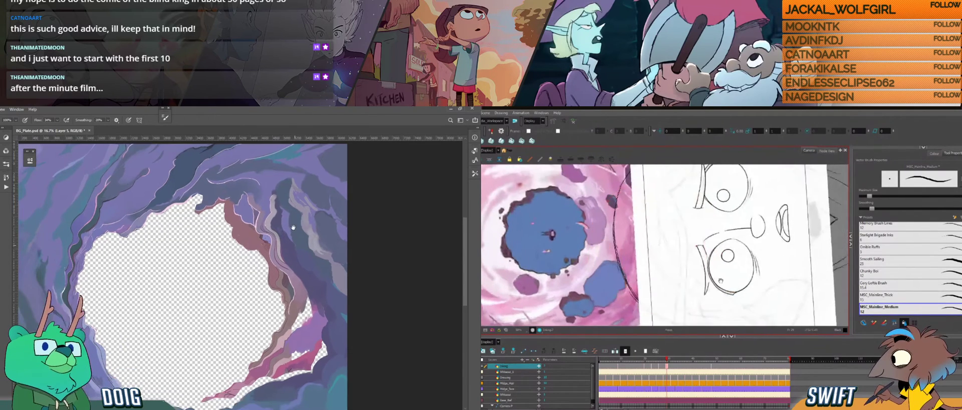
{"action": "left_click_drag", "start_coordinate": [716, 272], "coordinate": [713, 287]}
Sample a cloud colour beside the plate's opening and paint it into the clouds along the upper-left rim.
{"action": "left_click_drag", "start_coordinate": [274, 217], "coordinate": [280, 205]}
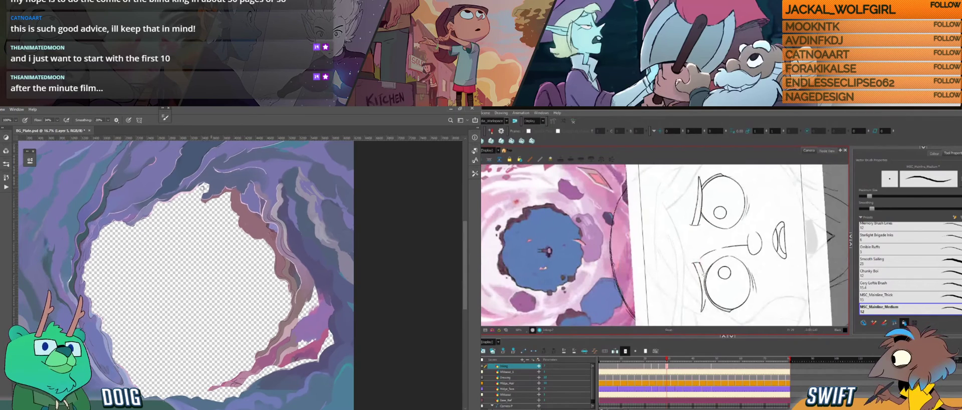
{"action": "left_click", "coordinate": [168, 196], "text": "alt"}
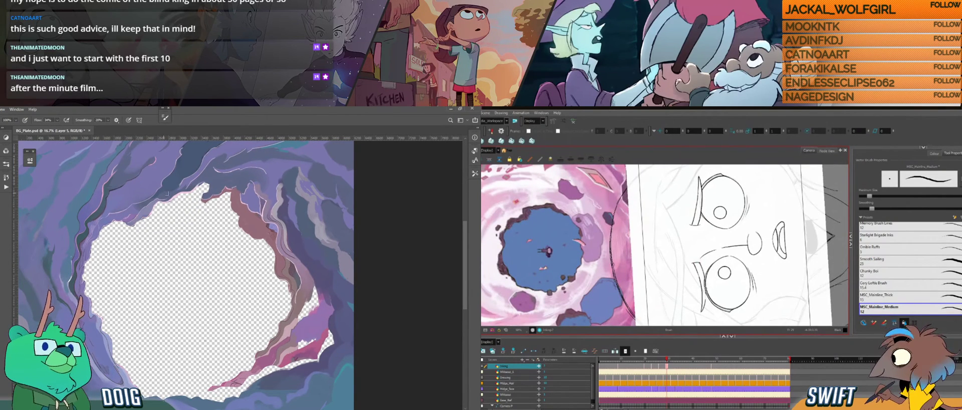
{"action": "left_click_drag", "start_coordinate": [175, 181], "coordinate": [179, 197]}
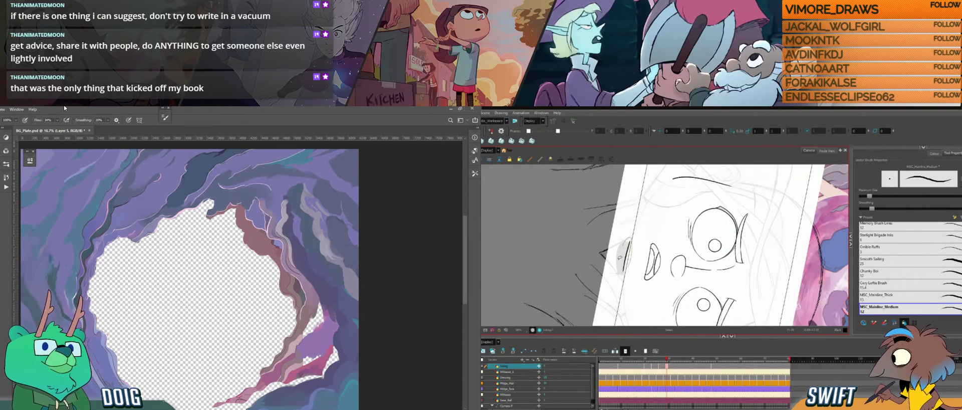
Ink the face's left cheek in a long curve from beside the eye to the jaw, checking it against the neighbouring drawings.
{"action": "left_click", "coordinate": [621, 257]}
{"action": "key", "text": "Delete"}
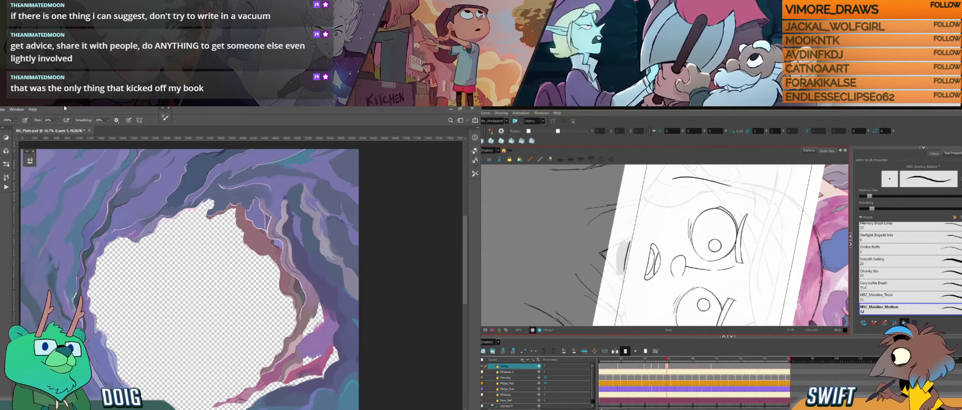
{"action": "left_click_drag", "start_coordinate": [660, 276], "coordinate": [679, 295]}
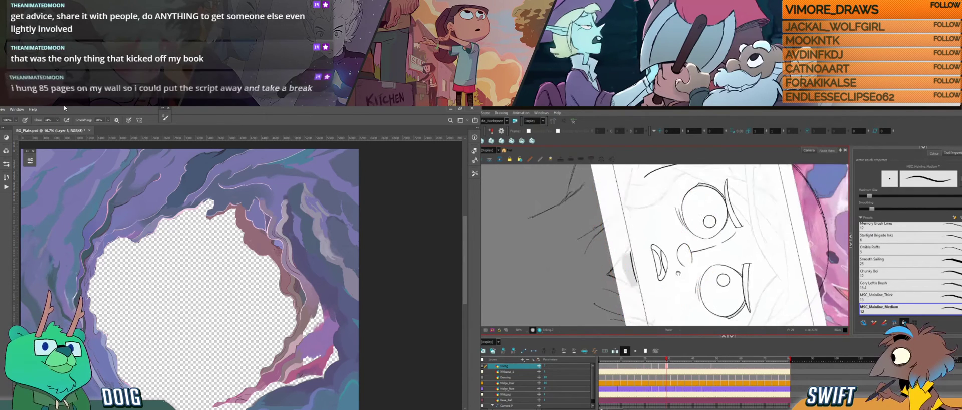
{"action": "left_click_drag", "start_coordinate": [681, 258], "coordinate": [689, 299]}
{"action": "key", "text": "comma"}
{"action": "key", "text": "period"}
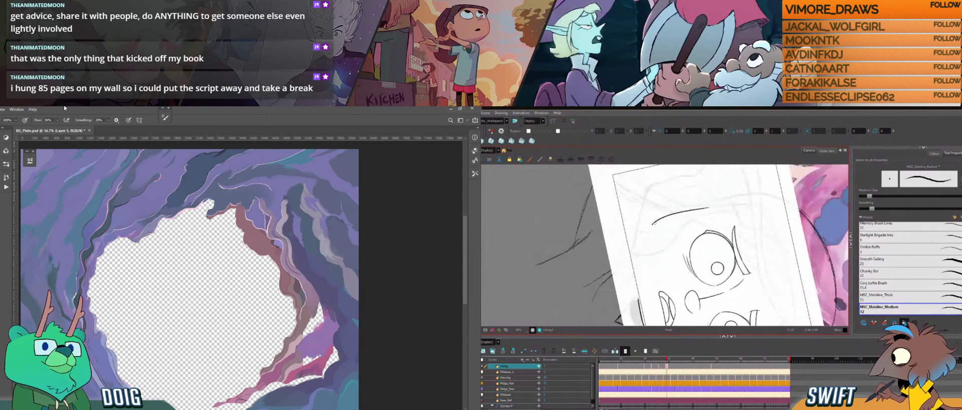
{"action": "key", "text": "comma"}
{"action": "key", "text": "period"}
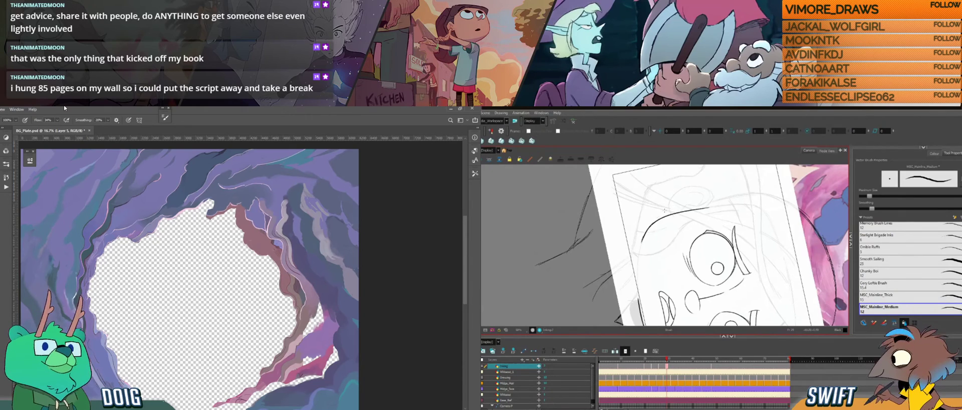
{"action": "key", "text": "comma"}
{"action": "key", "text": "period"}
{"action": "left_click_drag", "start_coordinate": [646, 279], "coordinate": [653, 295]}
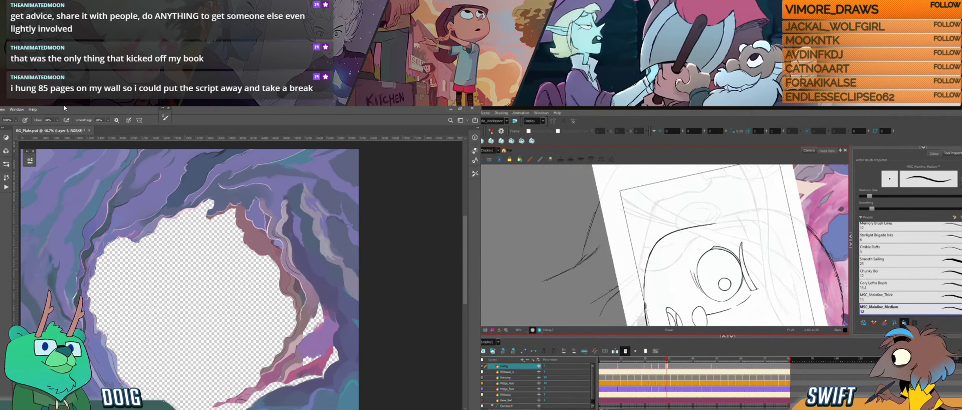
Touch up the bend where the left cheek outline meets the jaw, comparing it with the adjacent drawing.
{"action": "key", "text": "f"}
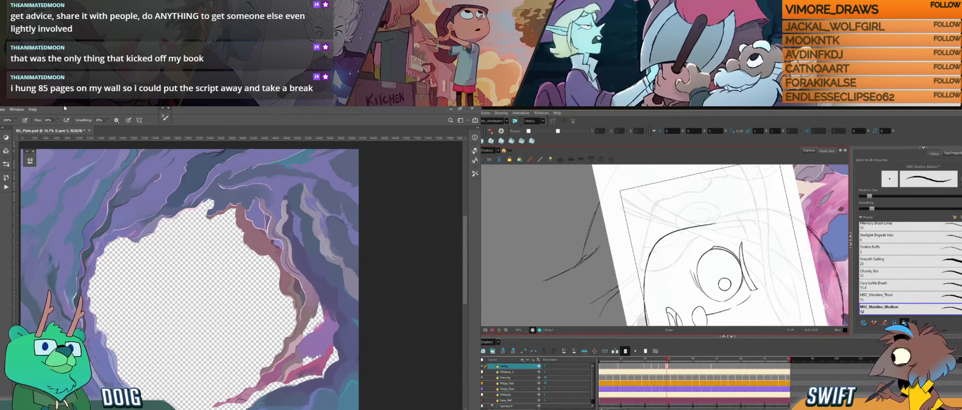
{"action": "key", "text": "f"}
{"action": "key", "text": "g"}
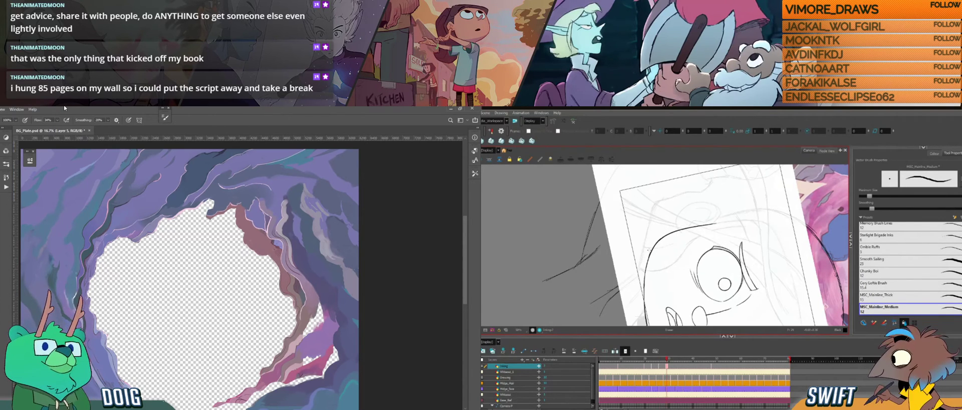
{"action": "left_click_drag", "start_coordinate": [651, 247], "coordinate": [644, 268]}
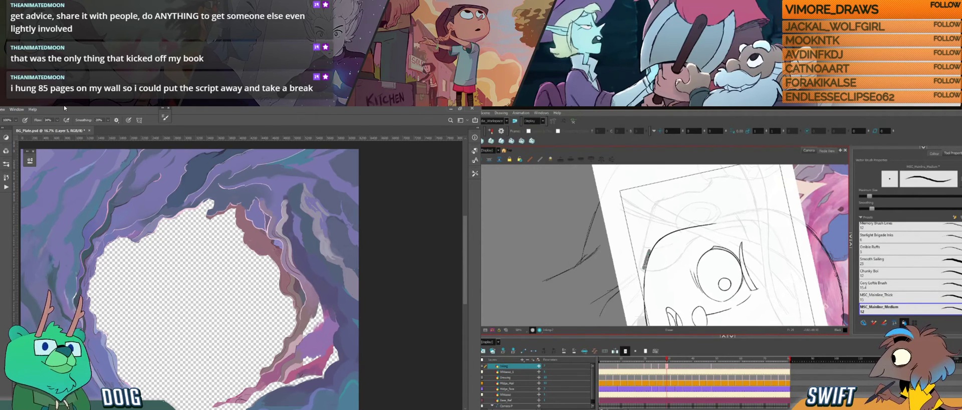
{"action": "key", "text": "f"}
{"action": "key", "text": "g"}
{"action": "left_click_drag", "start_coordinate": [648, 280], "coordinate": [644, 294]}
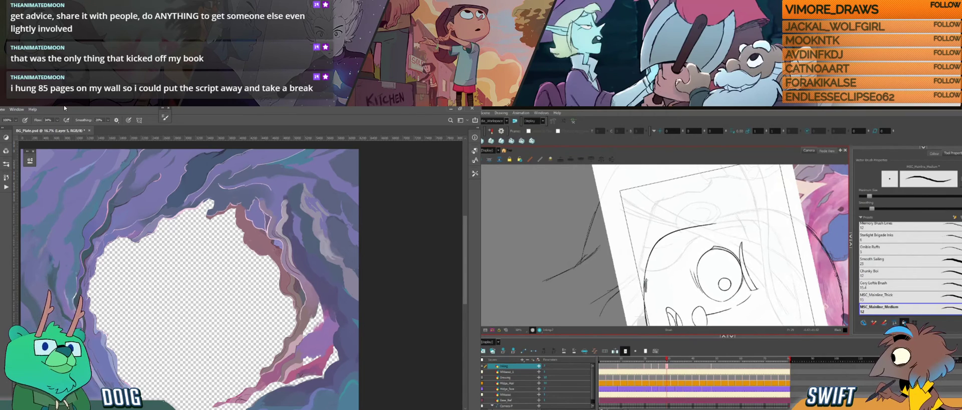
Check the jaw's position against the previous drawing and retouch the lower end of its outline.
{"action": "key", "text": "f"}
{"action": "key", "text": "g"}
{"action": "key", "text": "f"}
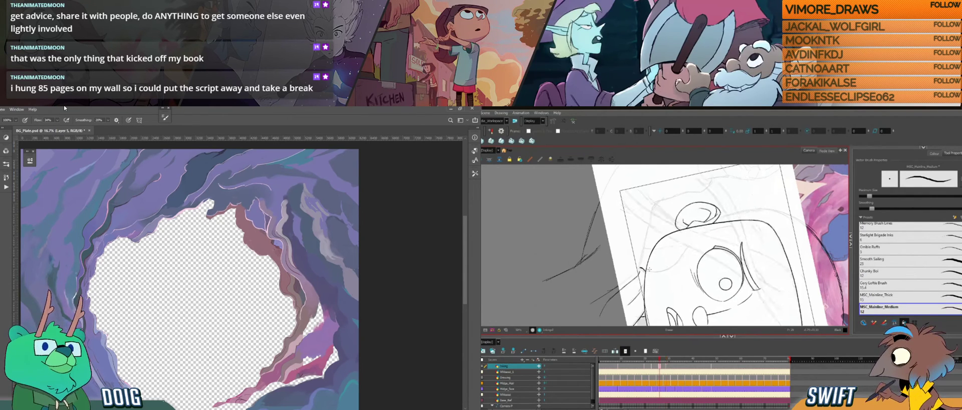
{"action": "key", "text": "g"}
{"action": "left_click_drag", "start_coordinate": [648, 288], "coordinate": [646, 309]}
{"action": "key", "text": "f"}
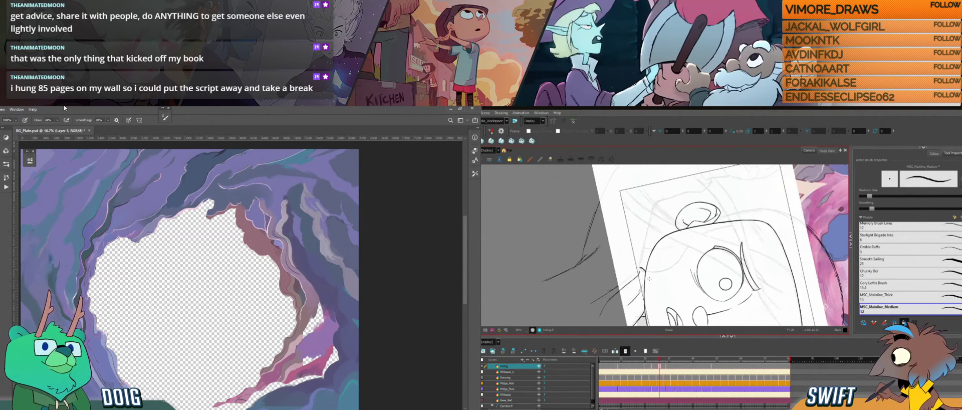
{"action": "key", "text": "g"}
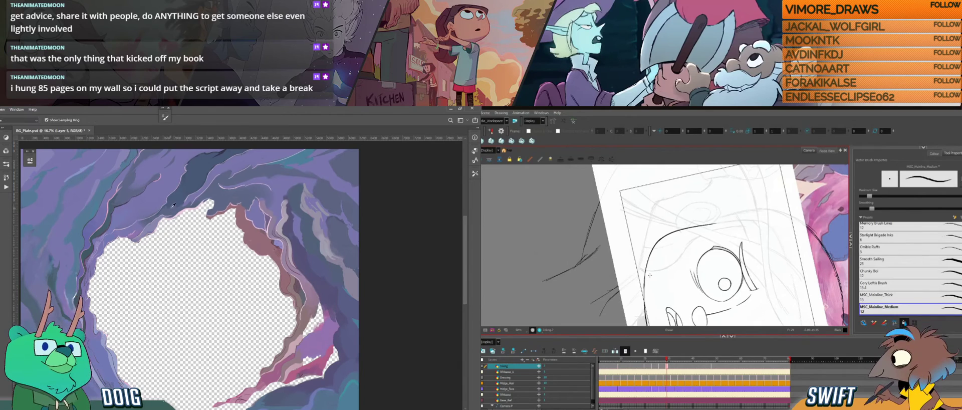
{"action": "key", "text": "f"}
{"action": "key", "text": "g"}
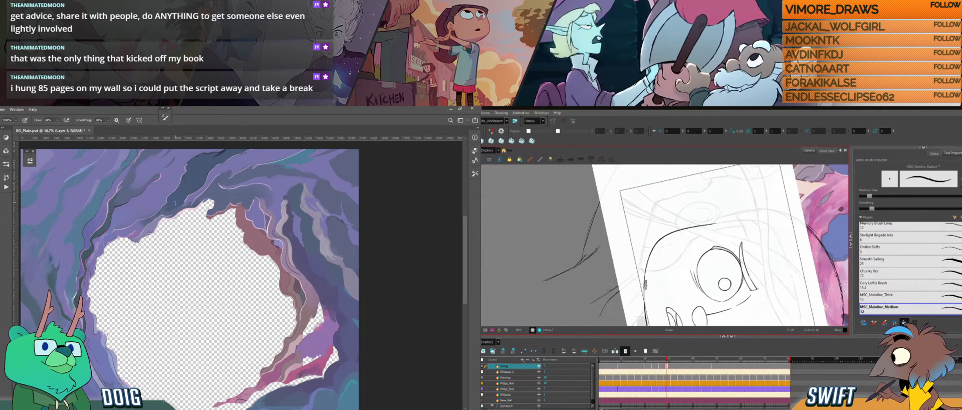
Try a first jaw stroke on the right side of the face and undo it.
{"action": "left_click_drag", "start_coordinate": [163, 240], "coordinate": [174, 211]}
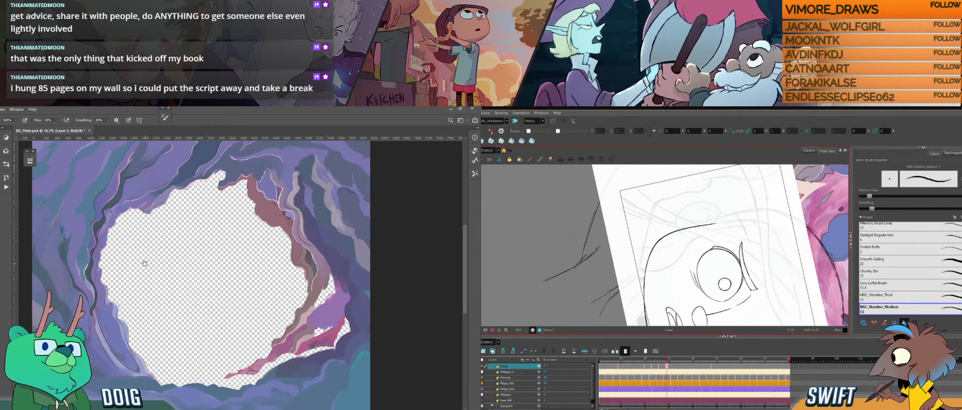
{"action": "scroll", "coordinate": [145, 264], "scroll_direction": "down", "scroll_amount": 3}
{"action": "mouse_move", "coordinate": [662, 294]}
{"action": "left_mouse_down"}
{"action": "mouse_move", "coordinate": [643, 262]}
{"action": "mouse_move", "coordinate": [645, 296]}
{"action": "mouse_move", "coordinate": [668, 264]}
{"action": "mouse_move", "coordinate": [667, 316]}
{"action": "left_mouse_up"}
{"action": "left_click_drag", "start_coordinate": [650, 260], "coordinate": [665, 310]}
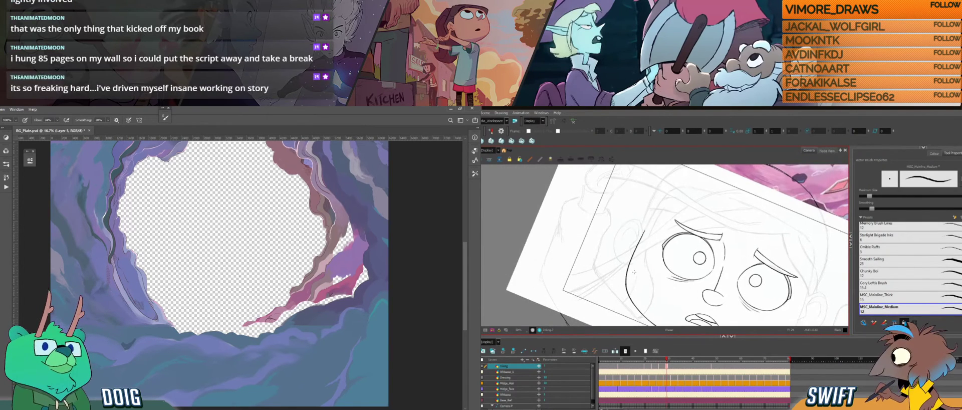
{"action": "mouse_move", "coordinate": [640, 274]}
{"action": "left_mouse_down"}
{"action": "mouse_move", "coordinate": [651, 281]}
{"action": "mouse_move", "coordinate": [676, 260]}
{"action": "left_mouse_up"}
{"action": "mouse_move", "coordinate": [754, 228]}
{"action": "left_mouse_down"}
{"action": "mouse_move", "coordinate": [710, 248]}
{"action": "mouse_move", "coordinate": [721, 281]}
{"action": "mouse_move", "coordinate": [731, 281]}
{"action": "mouse_move", "coordinate": [688, 263]}
{"action": "mouse_move", "coordinate": [698, 288]}
{"action": "mouse_move", "coordinate": [710, 252]}
{"action": "mouse_move", "coordinate": [700, 280]}
{"action": "mouse_move", "coordinate": [712, 258]}
{"action": "mouse_move", "coordinate": [709, 271]}
{"action": "left_mouse_up"}
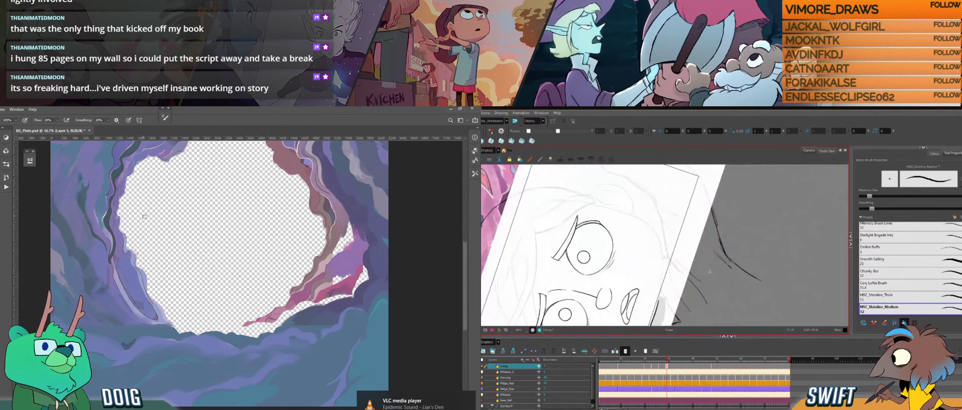
{"action": "left_click_drag", "start_coordinate": [145, 216], "coordinate": [133, 303]}
{"action": "left_click_drag", "start_coordinate": [662, 247], "coordinate": [663, 275]}
{"action": "left_click", "coordinate": [165, 186], "text": "alt"}
{"action": "left_click", "coordinate": [159, 193], "text": "alt"}
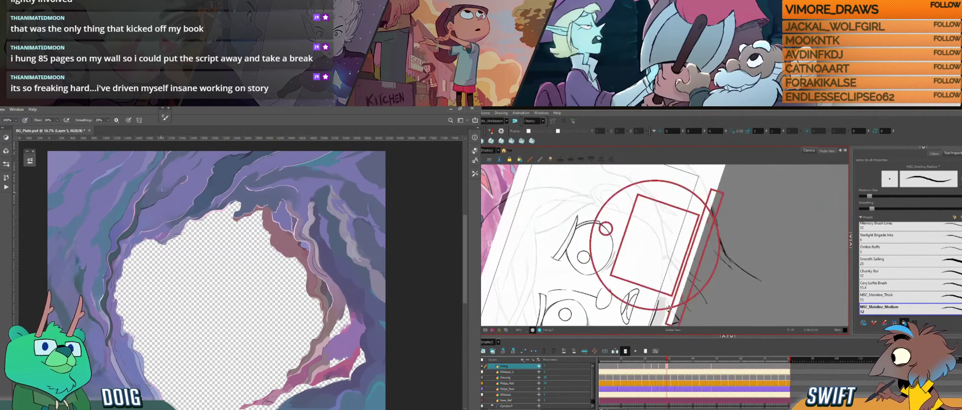
{"action": "mouse_move", "coordinate": [668, 309]}
{"action": "left_mouse_down"}
{"action": "mouse_move", "coordinate": [678, 306]}
{"action": "mouse_move", "coordinate": [665, 306]}
{"action": "left_mouse_up"}
{"action": "key", "text": "ctrl+z"}
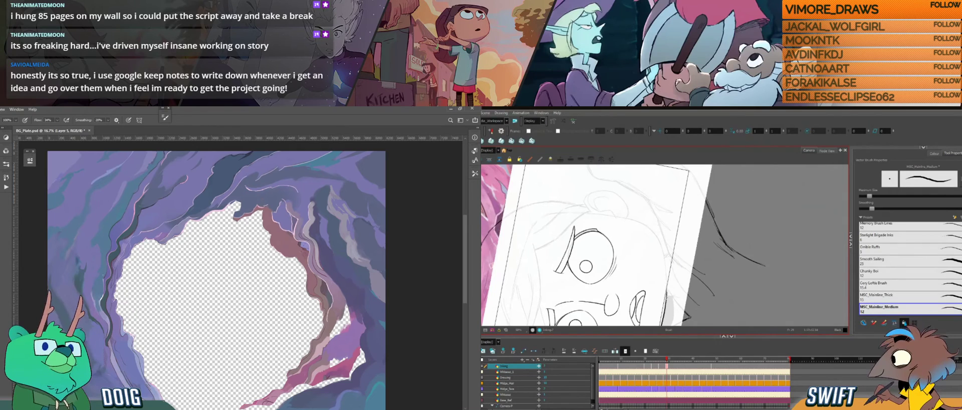
Ink the jaw line below the mouth and extend it towards the right cheek.
{"action": "key", "text": "alt+s"}
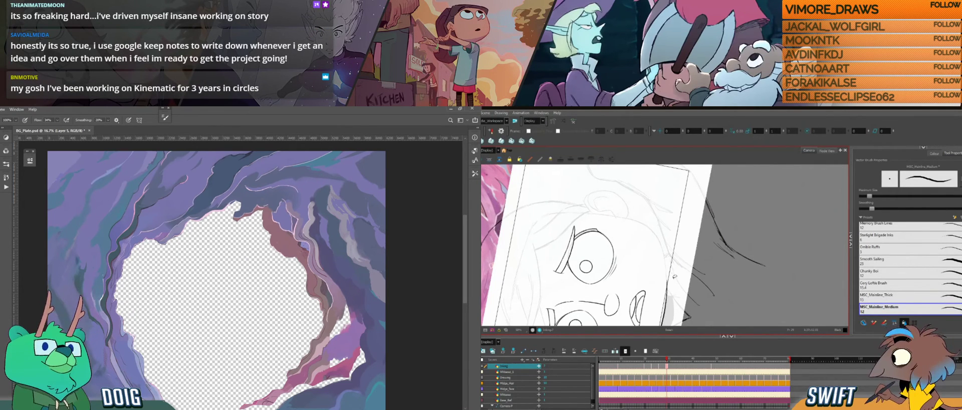
{"action": "mouse_move", "coordinate": [674, 276]}
{"action": "left_mouse_down"}
{"action": "mouse_move", "coordinate": [675, 289]}
{"action": "mouse_move", "coordinate": [667, 283]}
{"action": "left_mouse_up"}
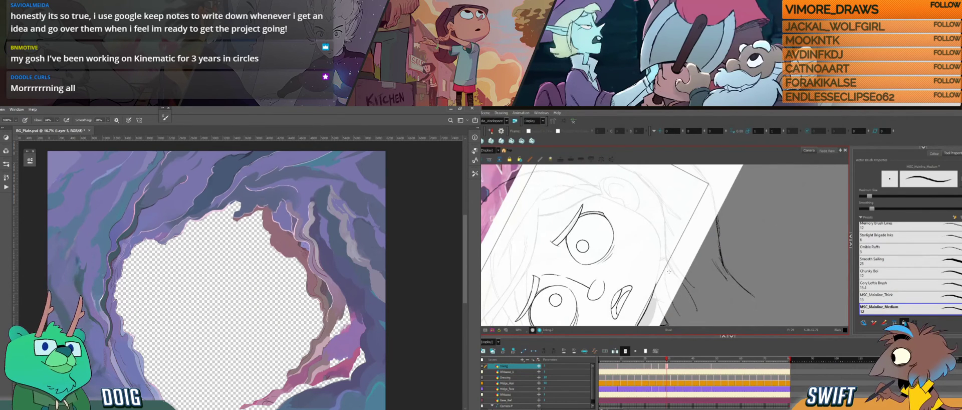
{"action": "mouse_move", "coordinate": [669, 271]}
{"action": "left_mouse_down"}
{"action": "mouse_move", "coordinate": [657, 261]}
{"action": "mouse_move", "coordinate": [668, 295]}
{"action": "mouse_move", "coordinate": [684, 284]}
{"action": "mouse_move", "coordinate": [684, 297]}
{"action": "left_mouse_up"}
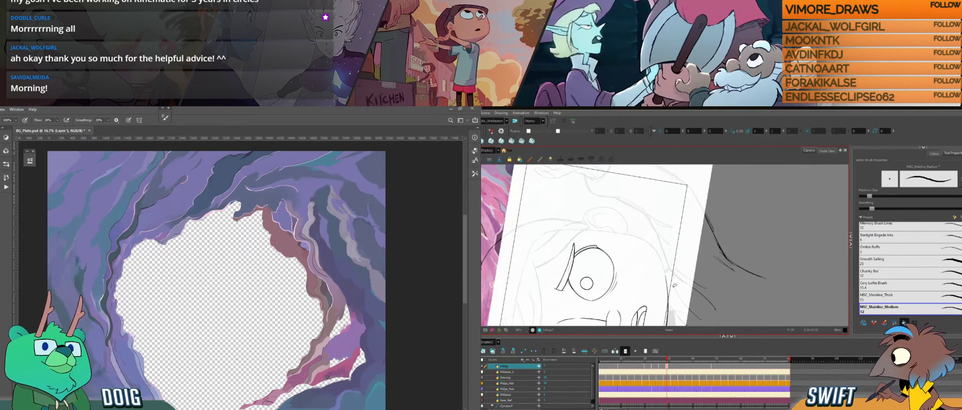
{"action": "left_click_drag", "start_coordinate": [674, 285], "coordinate": [639, 277]}
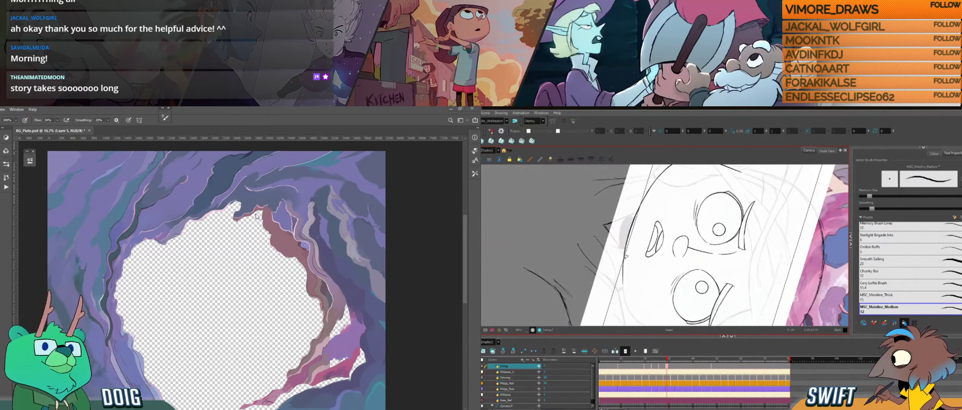
Sample dark blue and violet cloud colours above and beside the plate's opening for painting its upper-left rim.
{"action": "left_click", "coordinate": [249, 152], "text": "alt"}
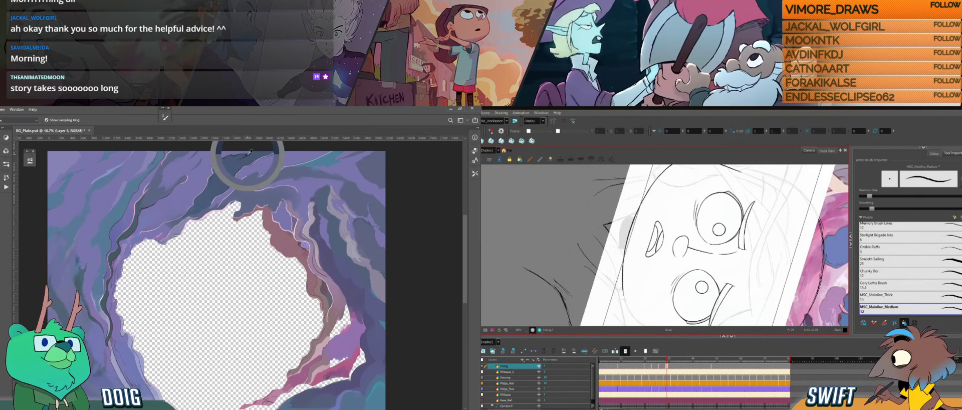
{"action": "key", "text": "ctrl+alt"}
{"action": "left_click", "coordinate": [198, 212], "text": "alt"}
{"action": "mouse_move", "coordinate": [630, 303]}
{"action": "left_mouse_down"}
{"action": "mouse_move", "coordinate": [648, 307]}
{"action": "mouse_move", "coordinate": [735, 245]}
{"action": "mouse_move", "coordinate": [685, 259]}
{"action": "mouse_move", "coordinate": [691, 275]}
{"action": "mouse_move", "coordinate": [643, 299]}
{"action": "left_mouse_up"}
{"action": "key", "text": "ctrl+alt"}
{"action": "left_click_drag", "start_coordinate": [195, 227], "coordinate": [188, 200]}
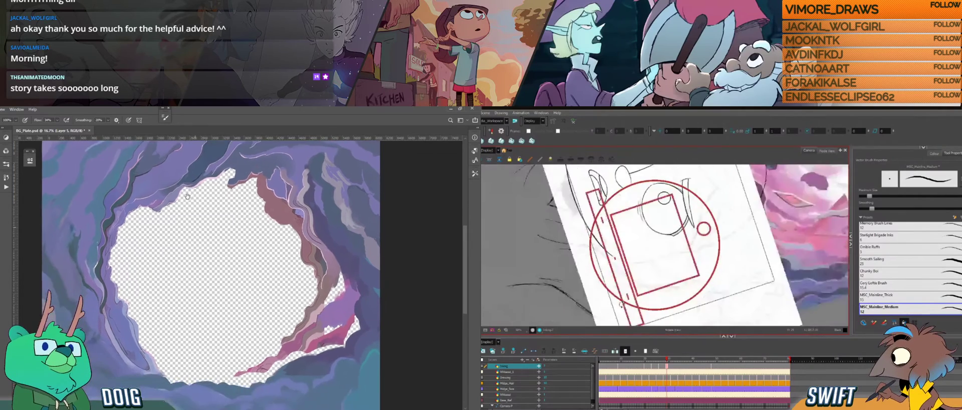
{"action": "left_click_drag", "start_coordinate": [643, 299], "coordinate": [587, 247]}
{"action": "left_click_drag", "start_coordinate": [189, 199], "coordinate": [189, 254]}
Ink the right cheek's outline up from the jaw and delete the surplus stroke where the lines overlap.
{"action": "left_click_drag", "start_coordinate": [587, 247], "coordinate": [593, 221]}
{"action": "left_click_drag", "start_coordinate": [685, 222], "coordinate": [662, 300]}
{"action": "key", "text": "ctrl+alt"}
{"action": "left_click", "coordinate": [240, 182], "text": "alt"}
{"action": "key", "text": "ctrl+alt"}
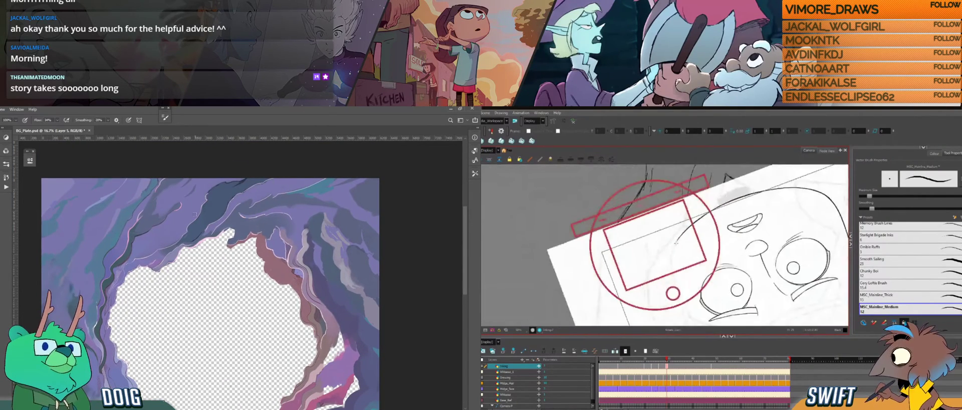
{"action": "key", "text": "alt"}
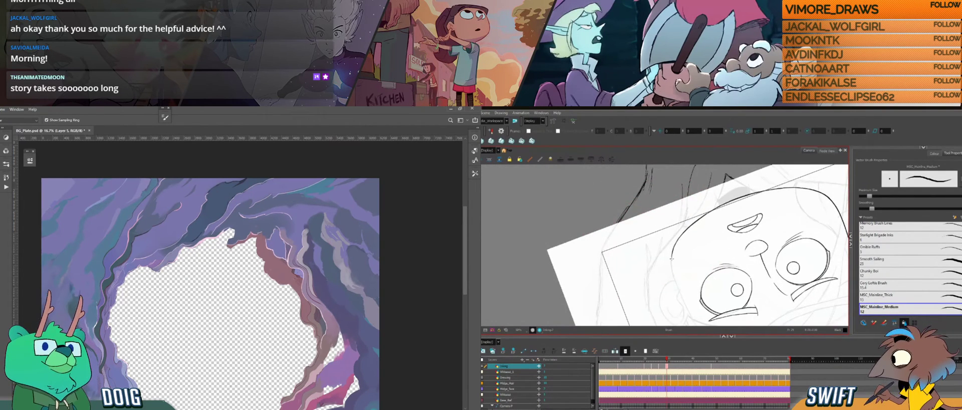
{"action": "left_click_drag", "start_coordinate": [679, 254], "coordinate": [676, 274]}
{"action": "left_click", "coordinate": [696, 240], "text": "ctrl"}
{"action": "left_click", "coordinate": [241, 182], "text": "alt"}
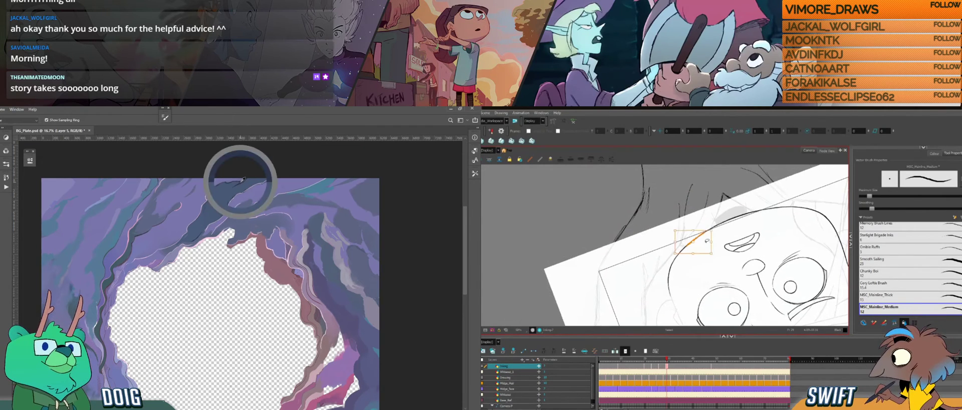
{"action": "key", "text": "Delete"}
Paint a short stroke on the dark cloud streak above the plate's opening and sample neighbouring blue-violet colours for it.
{"action": "left_click_drag", "start_coordinate": [207, 216], "coordinate": [203, 228]}
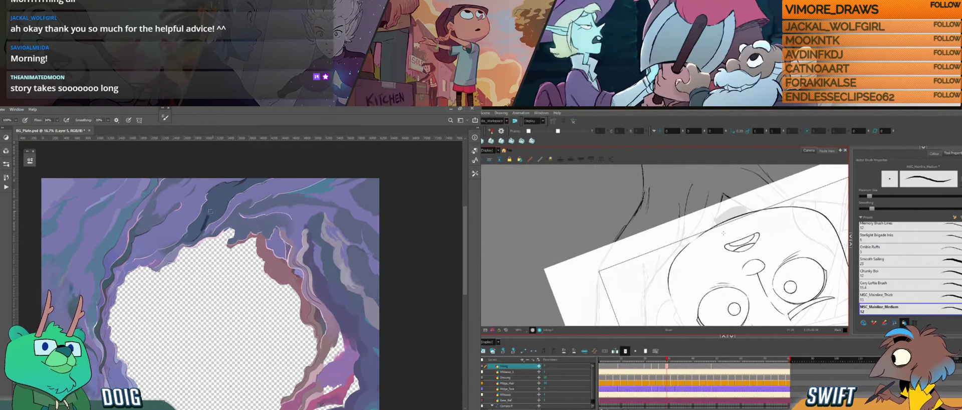
{"action": "left_click", "coordinate": [203, 223], "text": "alt"}
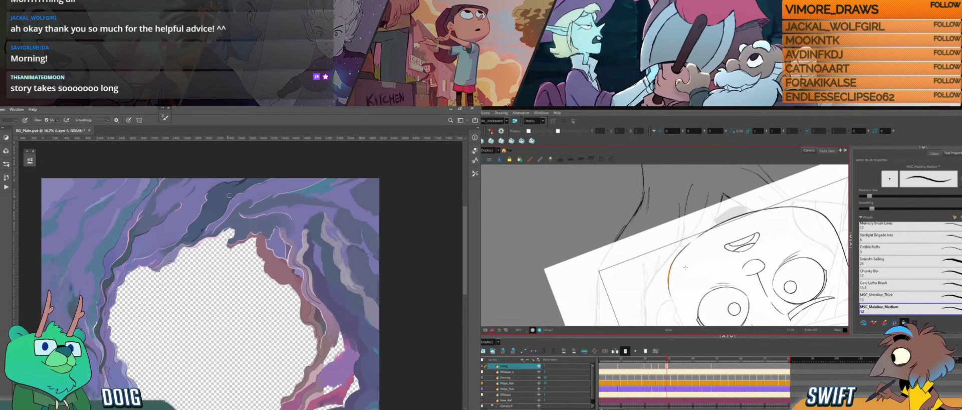
{"action": "left_click", "coordinate": [241, 184], "text": "alt"}
Ink the right cheek's outline with short strokes continuing the jaw curve up towards the eye.
{"action": "mouse_move", "coordinate": [686, 253]}
{"action": "left_mouse_down"}
{"action": "mouse_move", "coordinate": [679, 281]}
{"action": "mouse_move", "coordinate": [696, 283]}
{"action": "left_mouse_up"}
{"action": "left_click_drag", "start_coordinate": [687, 222], "coordinate": [683, 244]}
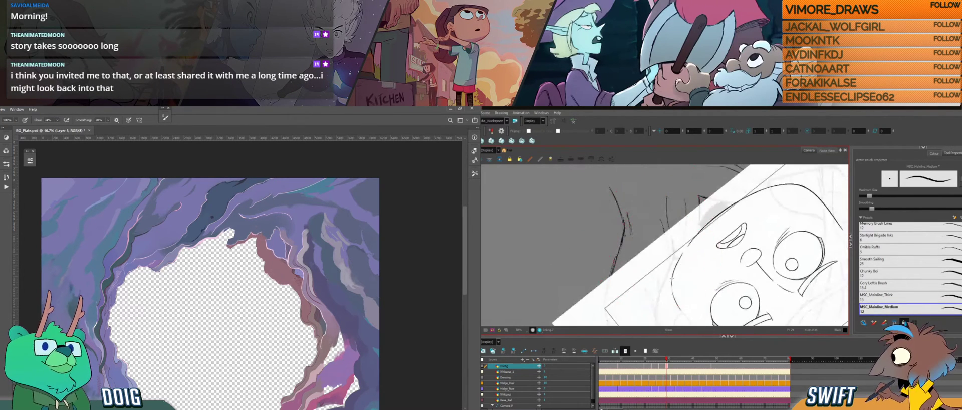
{"action": "left_click_drag", "start_coordinate": [672, 284], "coordinate": [673, 294]}
{"action": "mouse_move", "coordinate": [687, 284]}
{"action": "left_mouse_down", "text": "ctrl+alt"}
{"action": "mouse_move", "coordinate": [702, 258]}
{"action": "mouse_move", "coordinate": [688, 293]}
{"action": "left_mouse_up", "text": "ctrl+alt"}
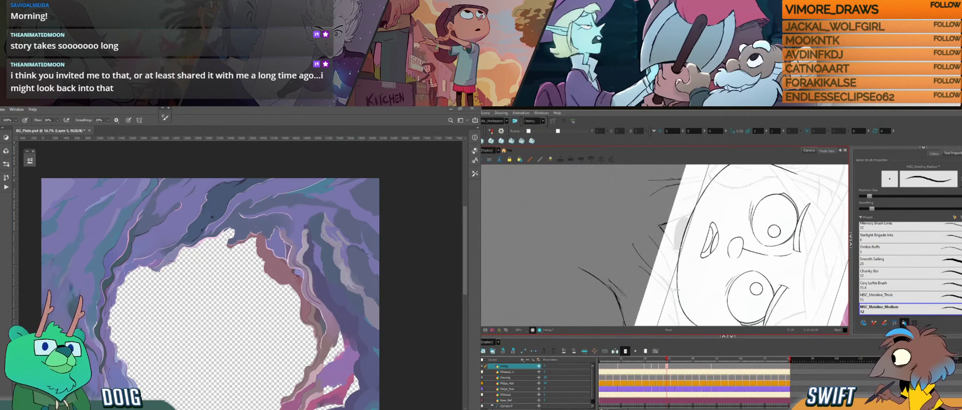
{"action": "left_click_drag", "start_coordinate": [698, 277], "coordinate": [707, 207], "text": "ctrl+alt"}
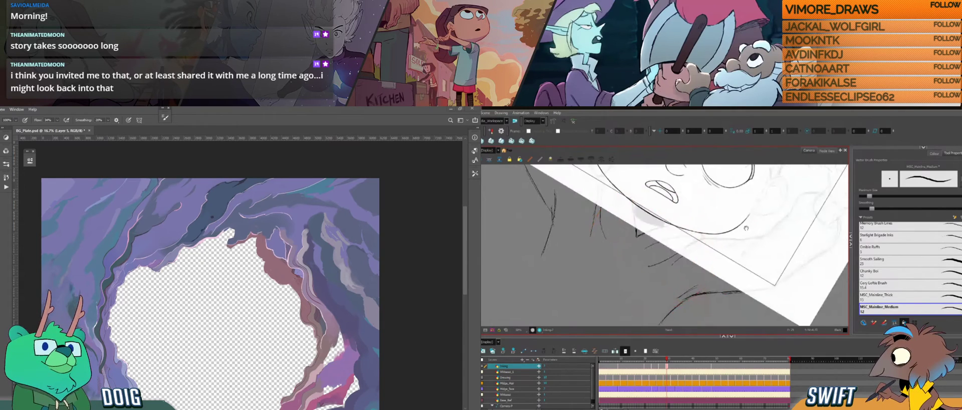
{"action": "left_click_drag", "start_coordinate": [745, 228], "coordinate": [709, 263]}
{"action": "left_click_drag", "start_coordinate": [709, 263], "coordinate": [674, 305]}
{"action": "mouse_move", "coordinate": [668, 262]}
{"action": "left_mouse_down"}
{"action": "mouse_move", "coordinate": [656, 288]}
{"action": "mouse_move", "coordinate": [680, 271]}
{"action": "left_mouse_up"}
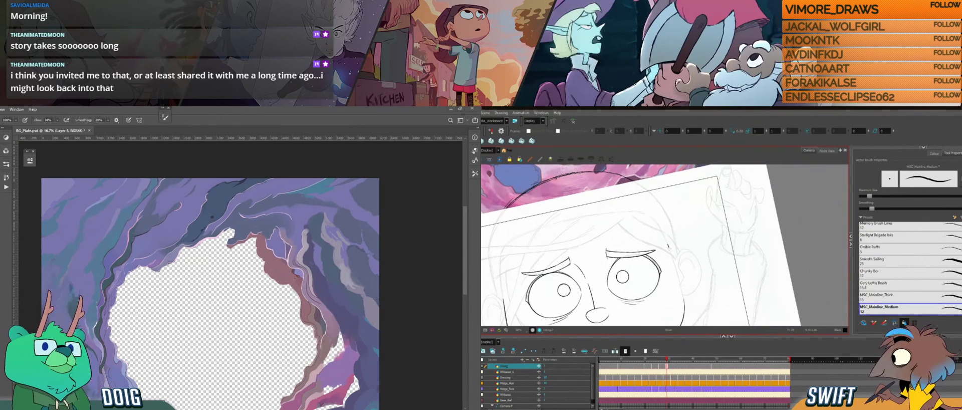
Ink the face's right edge from the temple past the eye to the cheek, sampling dark cloud colours on the plate.
{"action": "left_click_drag", "start_coordinate": [670, 251], "coordinate": [679, 282]}
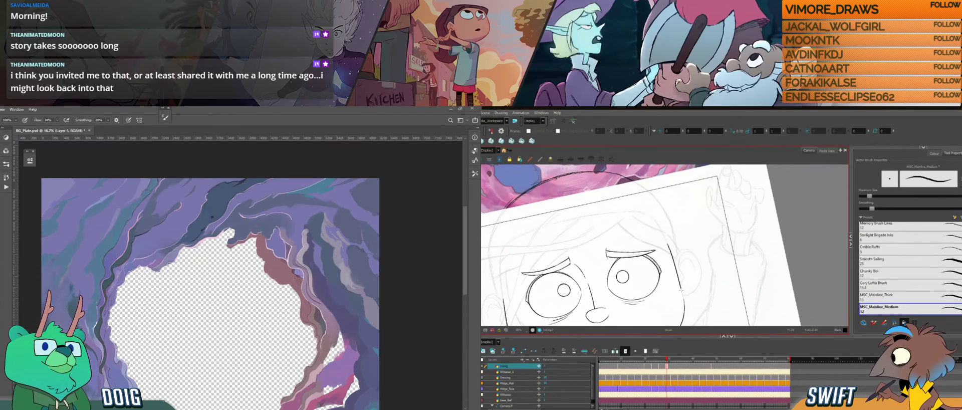
{"action": "left_click_drag", "start_coordinate": [667, 244], "coordinate": [684, 301]}
{"action": "left_click", "coordinate": [206, 221], "text": "alt"}
{"action": "mouse_move", "coordinate": [210, 219]}
{"action": "left_mouse_down"}
{"action": "mouse_move", "coordinate": [218, 209]}
{"action": "mouse_move", "coordinate": [210, 218]}
{"action": "left_mouse_up"}
{"action": "key", "text": "alt+s"}
{"action": "left_click", "coordinate": [677, 266]}
{"action": "left_click_drag", "start_coordinate": [686, 309], "coordinate": [686, 312]}
{"action": "left_click", "coordinate": [210, 219], "text": "alt"}
{"action": "key", "text": "Escape"}
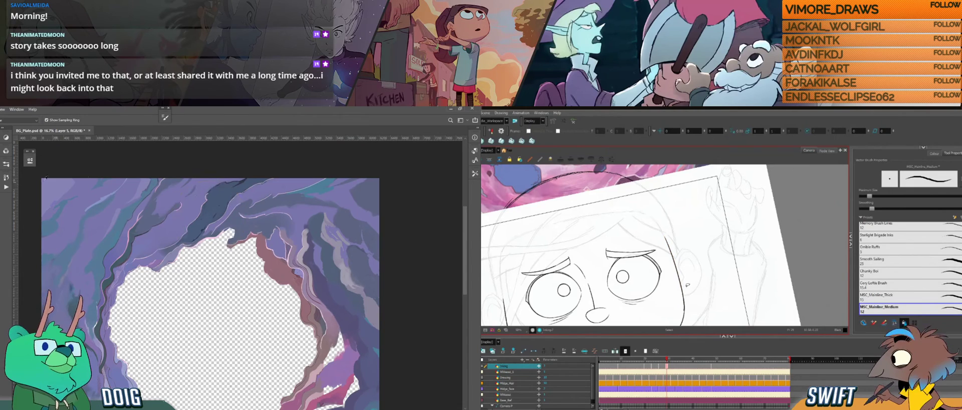
{"action": "left_click", "coordinate": [680, 284]}
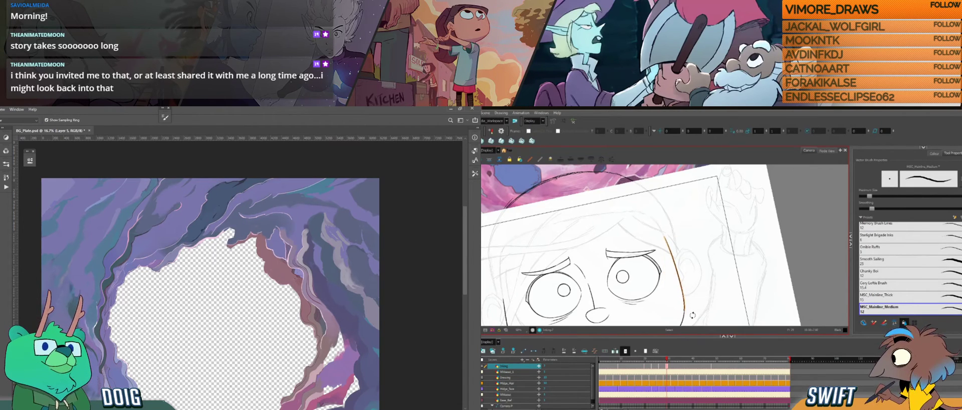
{"action": "left_click_drag", "start_coordinate": [693, 315], "coordinate": [694, 315]}
{"action": "key", "text": "Escape"}
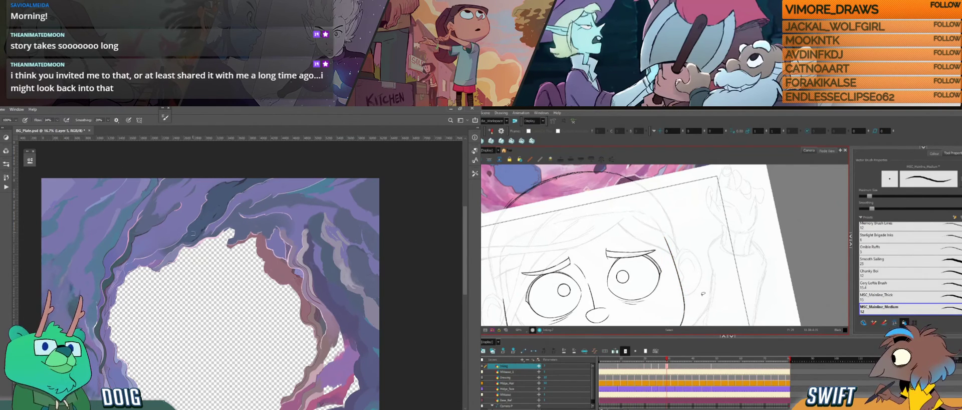
Ink the rounded corner joining the right temple to the forehead, and paint the plate's dark cloud streak with sampled blue.
{"action": "key", "text": "ctrl+alt"}
{"action": "mouse_move", "coordinate": [700, 301]}
{"action": "left_mouse_down"}
{"action": "mouse_move", "coordinate": [678, 236]}
{"action": "mouse_move", "coordinate": [664, 237]}
{"action": "mouse_move", "coordinate": [679, 247]}
{"action": "mouse_move", "coordinate": [664, 283]}
{"action": "mouse_move", "coordinate": [637, 270]}
{"action": "left_mouse_up"}
{"action": "left_click", "coordinate": [667, 247], "text": "ctrl"}
{"action": "left_click", "coordinate": [684, 237], "text": "ctrl"}
{"action": "key", "text": "i"}
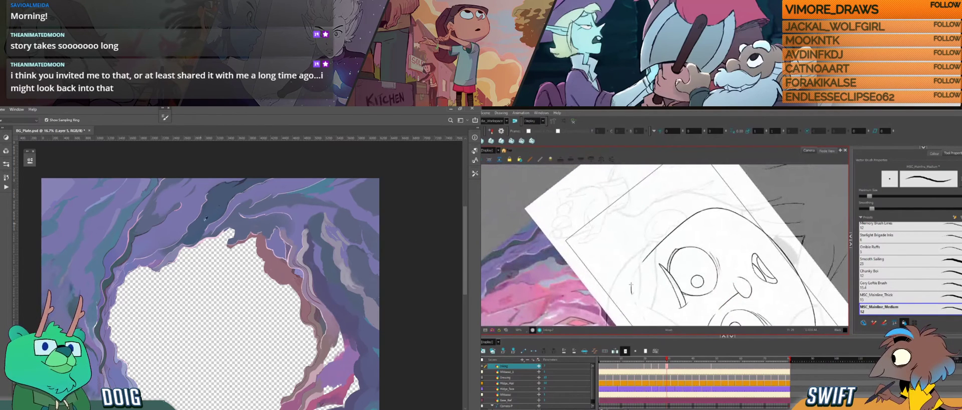
{"action": "key", "text": "b"}
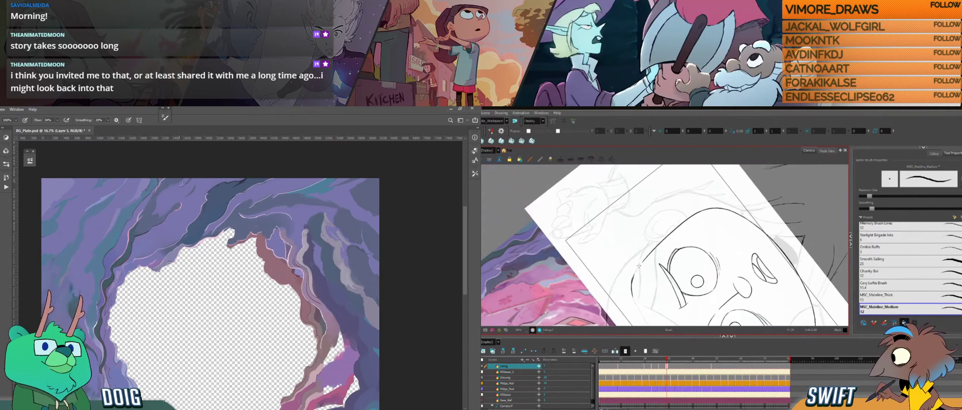
{"action": "key", "text": "i"}
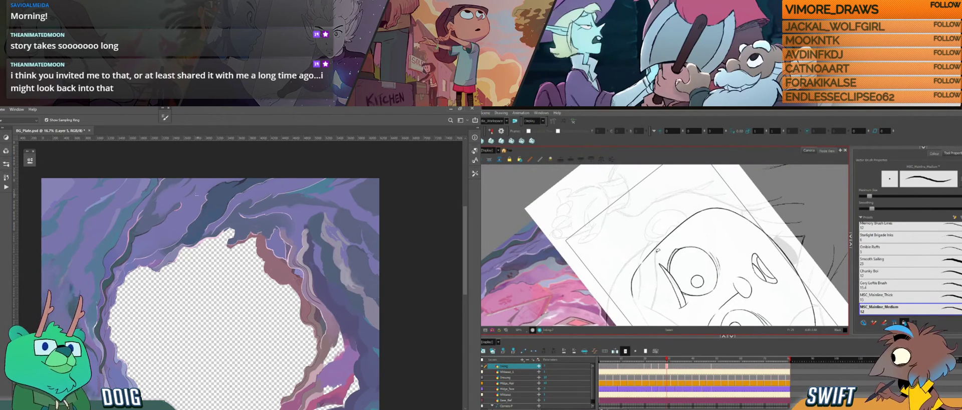
{"action": "key", "text": "b"}
{"action": "key", "text": "ctrl+alt"}
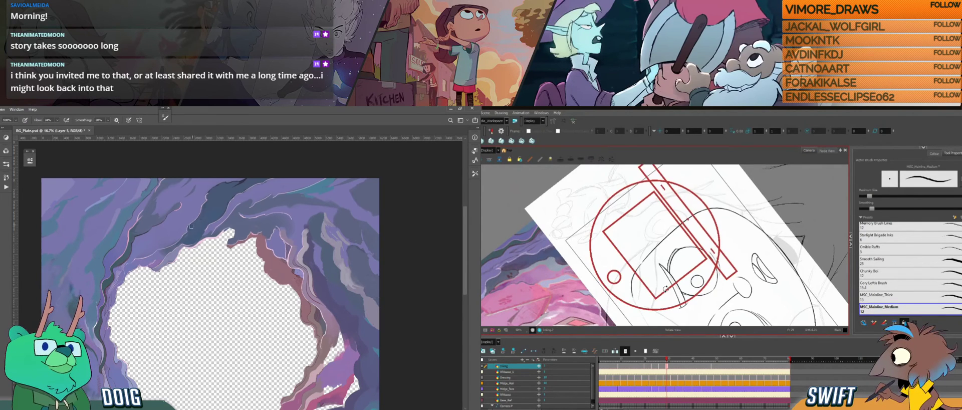
{"action": "mouse_move", "coordinate": [665, 288]}
{"action": "left_mouse_down"}
{"action": "mouse_move", "coordinate": [635, 277]}
{"action": "mouse_move", "coordinate": [671, 288]}
{"action": "left_mouse_up"}
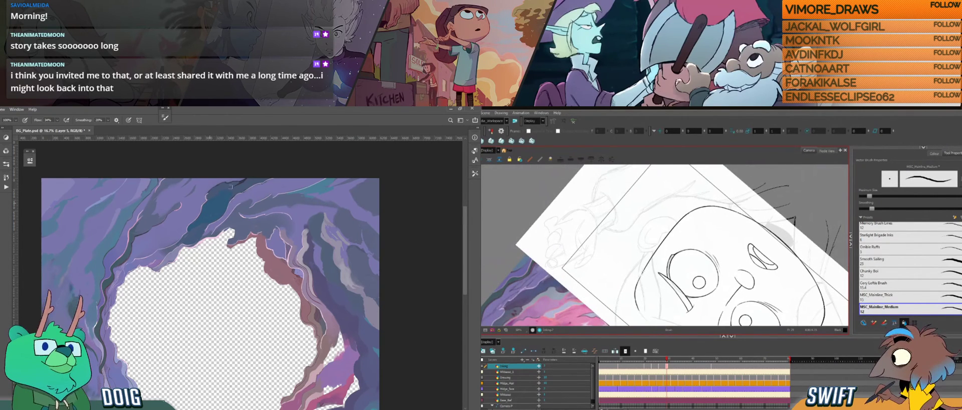
Sample a cloud colour above the plate's opening, and ink the forehead line from its right corner, undoing a stray stroke.
{"action": "key", "text": "i"}
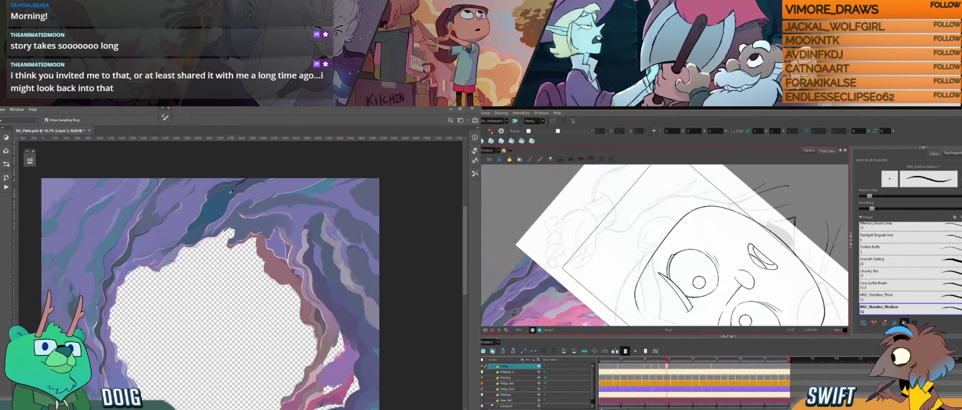
{"action": "key", "text": "b"}
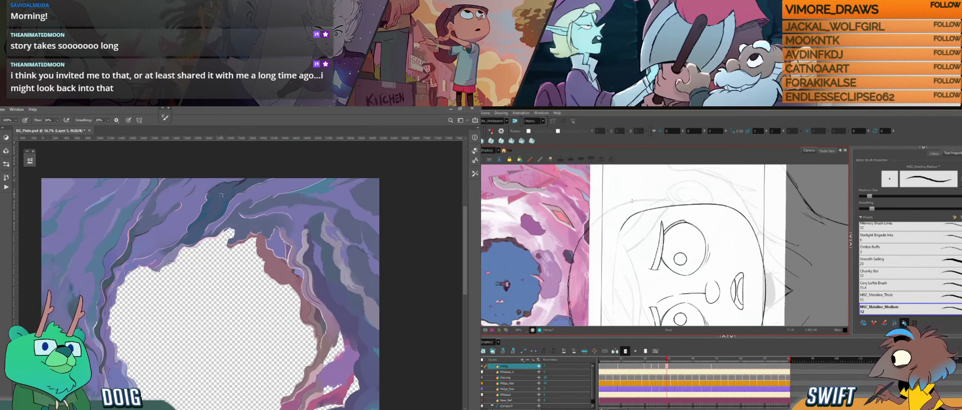
{"action": "left_click_drag", "start_coordinate": [629, 250], "coordinate": [669, 223]}
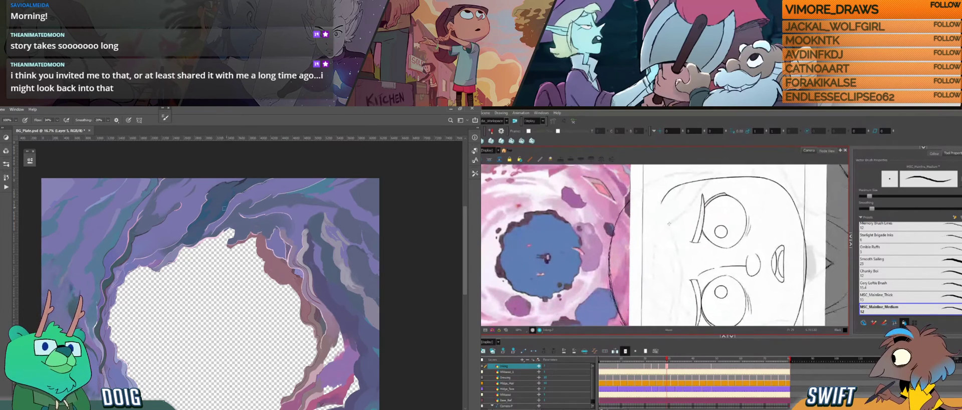
{"action": "key", "text": "ctrl+alt"}
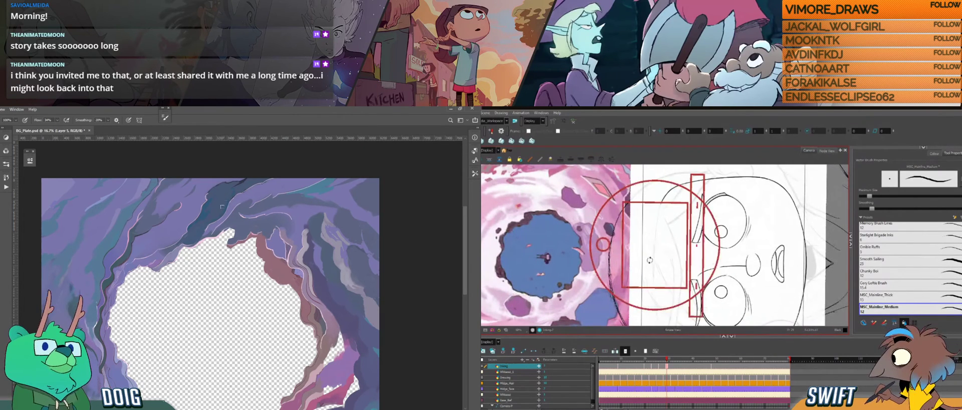
{"action": "left_click_drag", "start_coordinate": [652, 273], "coordinate": [662, 283]}
{"action": "left_click_drag", "start_coordinate": [652, 197], "coordinate": [652, 237]}
{"action": "key", "text": "ctrl+z"}
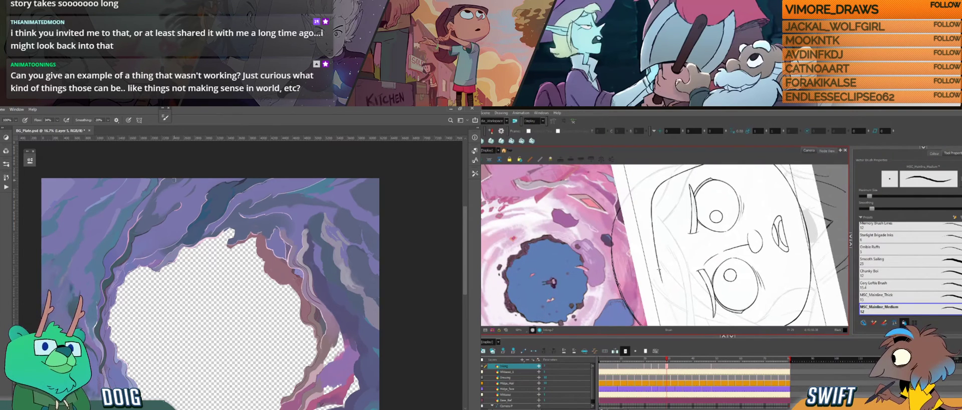
Delete the surplus stroke where the lines overlap at the forehead's right corner.
{"action": "key", "text": "period"}
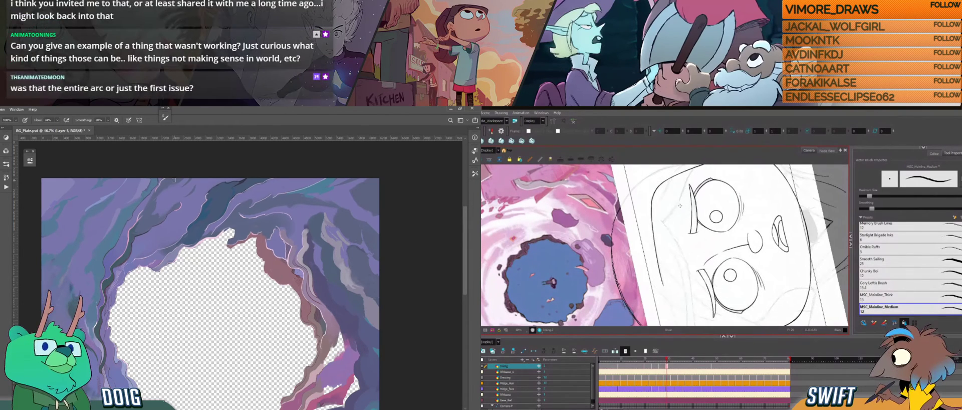
{"action": "key", "text": "alt+i"}
{"action": "left_click_drag", "start_coordinate": [676, 218], "coordinate": [676, 247]}
{"action": "left_click", "coordinate": [656, 222]}
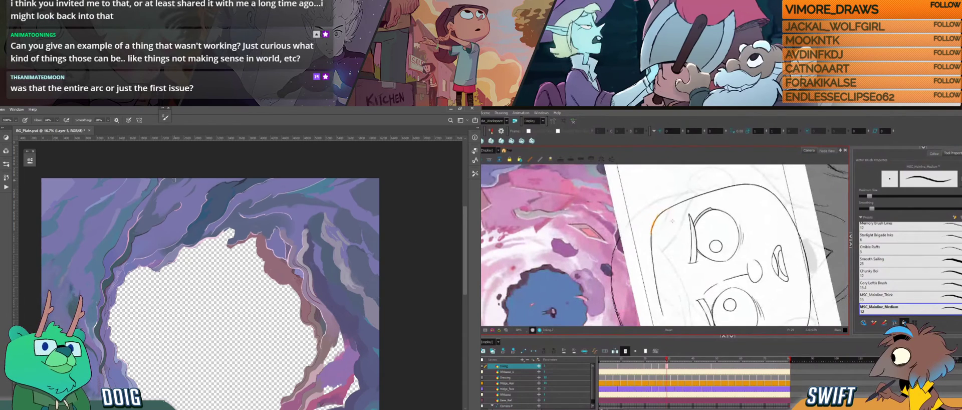
{"action": "key", "text": "Delete"}
{"action": "left_click_drag", "start_coordinate": [669, 229], "coordinate": [645, 211]}
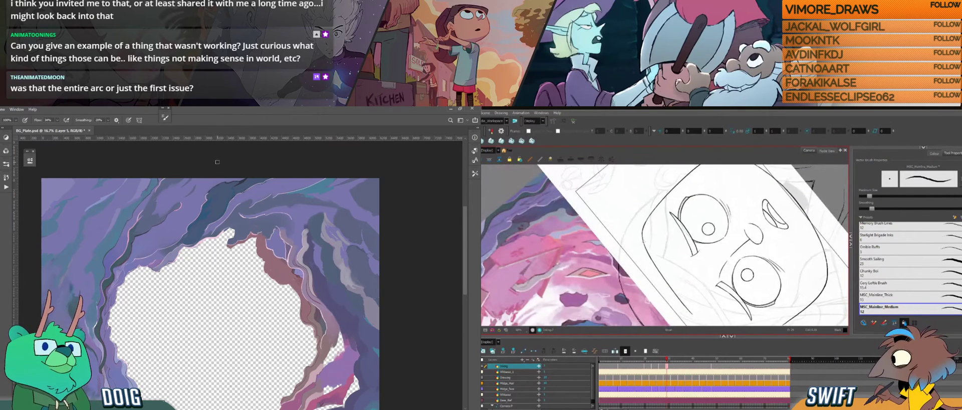
Compare the face with the neighbouring drawing and extend the inked forehead line down towards the left temple.
{"action": "key", "text": "f"}
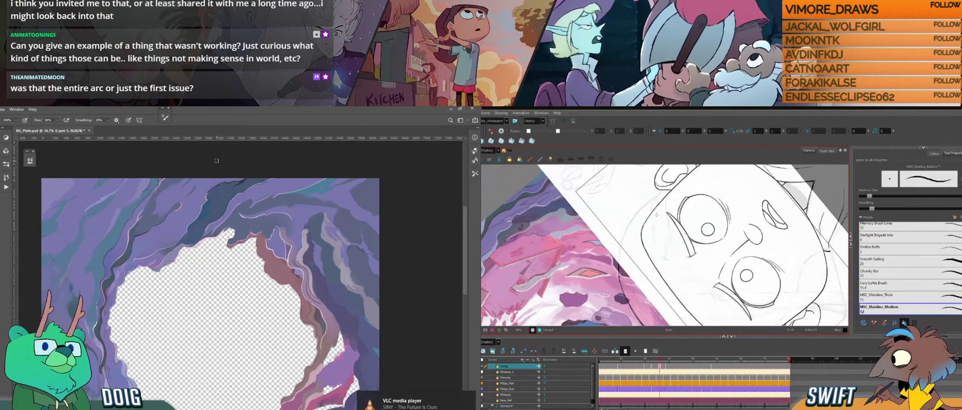
{"action": "key", "text": "g"}
{"action": "key", "text": "ctrl+alt"}
{"action": "left_click_drag", "start_coordinate": [728, 248], "coordinate": [708, 227]}
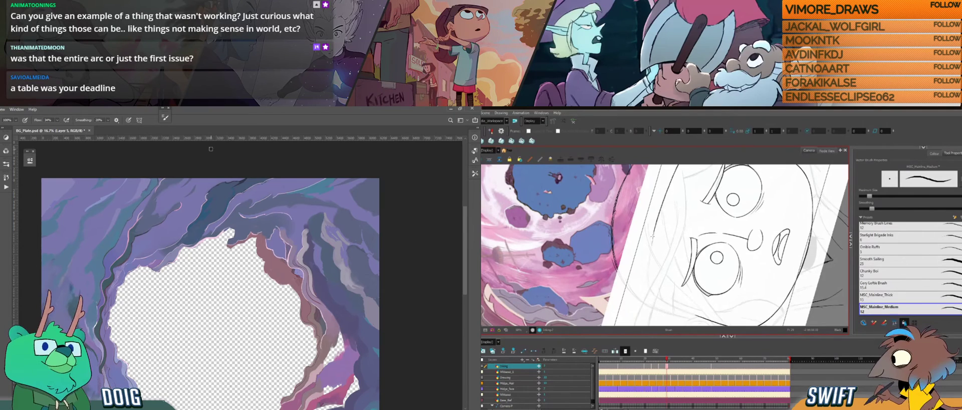
{"action": "mouse_move", "coordinate": [652, 269]}
{"action": "left_mouse_down"}
{"action": "mouse_move", "coordinate": [652, 277]}
{"action": "mouse_move", "coordinate": [688, 272]}
{"action": "mouse_move", "coordinate": [657, 267]}
{"action": "mouse_move", "coordinate": [666, 274]}
{"action": "left_mouse_up"}
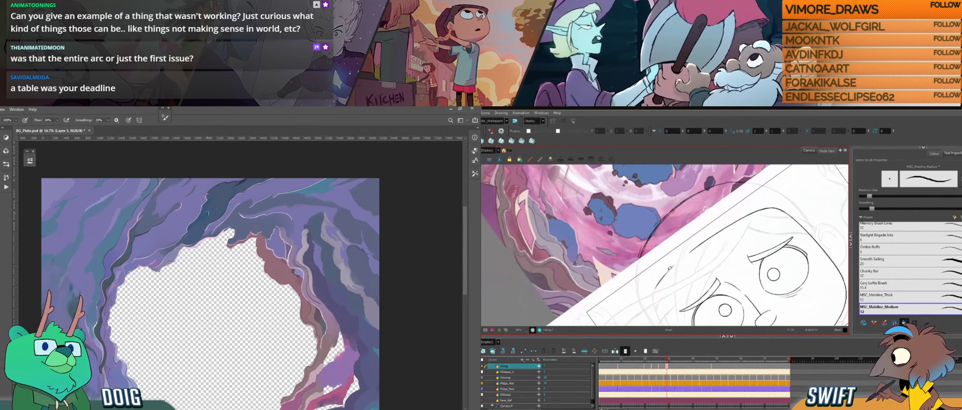
{"action": "left_click", "coordinate": [221, 210], "text": "alt"}
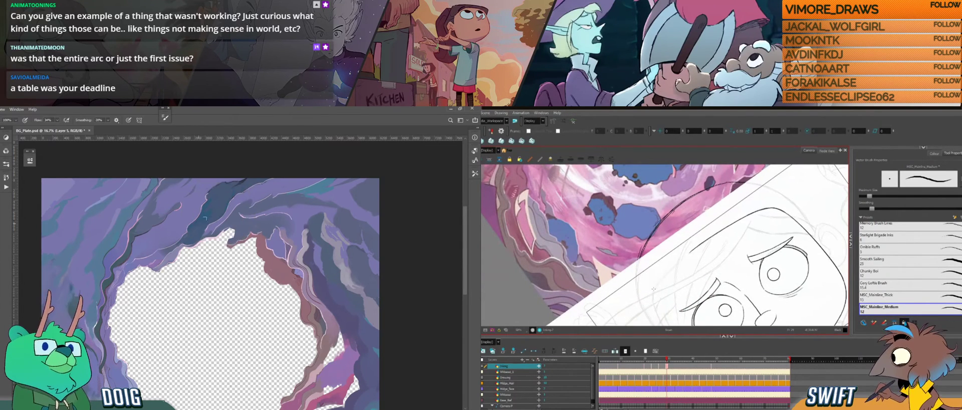
{"action": "mouse_move", "coordinate": [653, 291]}
{"action": "left_mouse_down"}
{"action": "mouse_move", "coordinate": [678, 261]}
{"action": "mouse_move", "coordinate": [659, 280]}
{"action": "left_mouse_up"}
{"action": "left_click", "coordinate": [673, 265]}
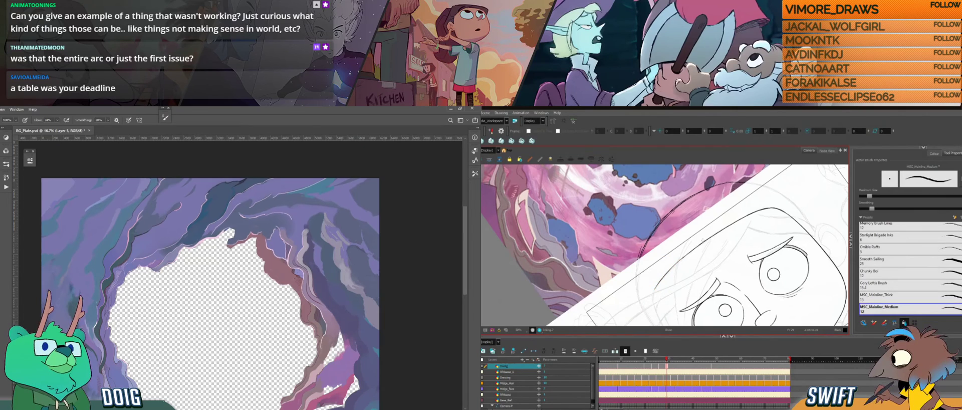
Ink the face's left edge from the temple down beside the eye, closing the gap to the left cheek line.
{"action": "double_click", "coordinate": [684, 265], "text": "ctrl+alt"}
{"action": "left_click_drag", "start_coordinate": [659, 309], "coordinate": [681, 267]}
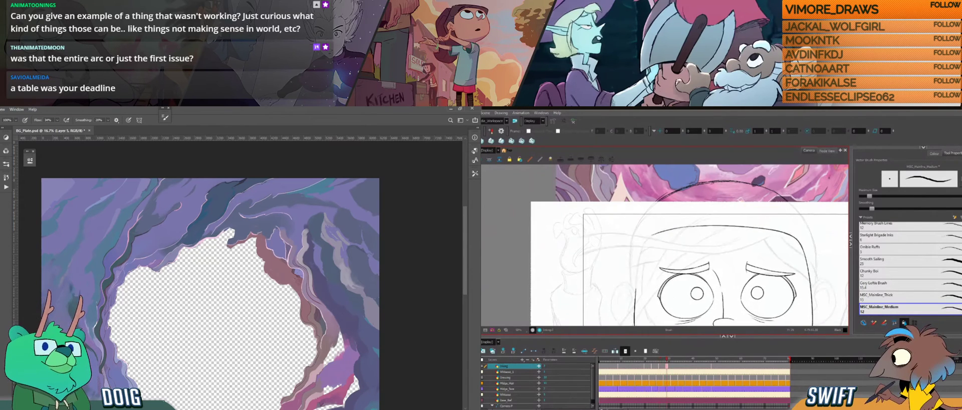
{"action": "key", "text": "alt+s"}
{"action": "key", "text": "alt+b"}
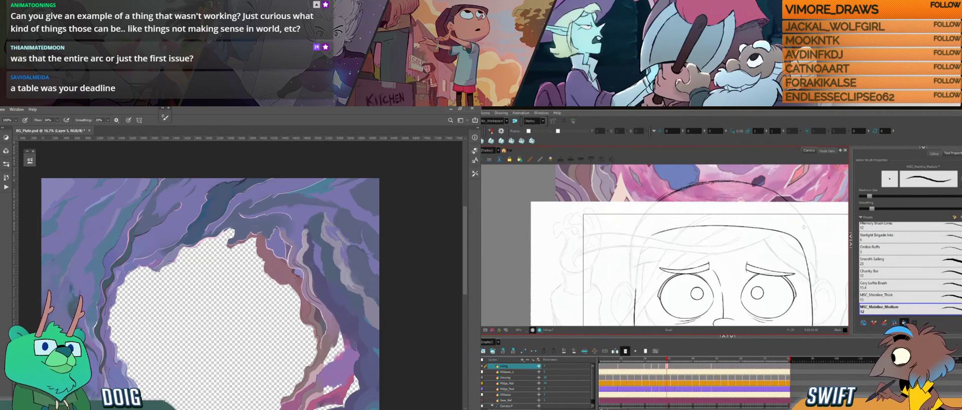
{"action": "left_click_drag", "start_coordinate": [730, 257], "coordinate": [699, 272]}
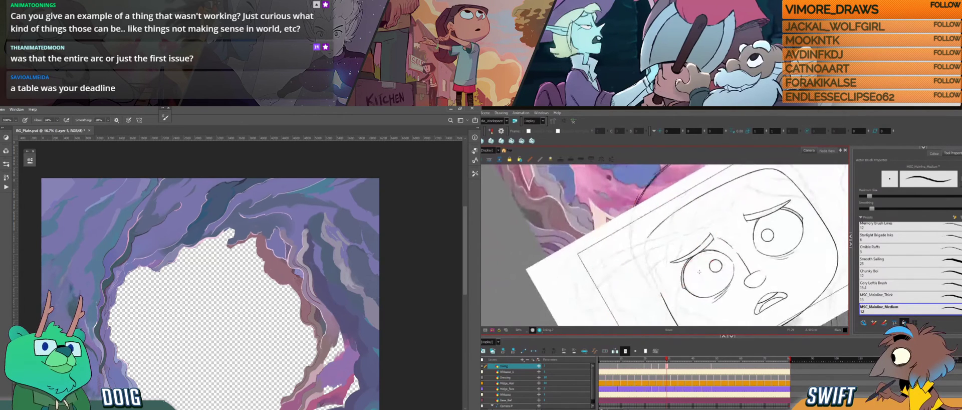
{"action": "key", "text": "period"}
{"action": "key", "text": "period"}
{"action": "key", "text": "period"}
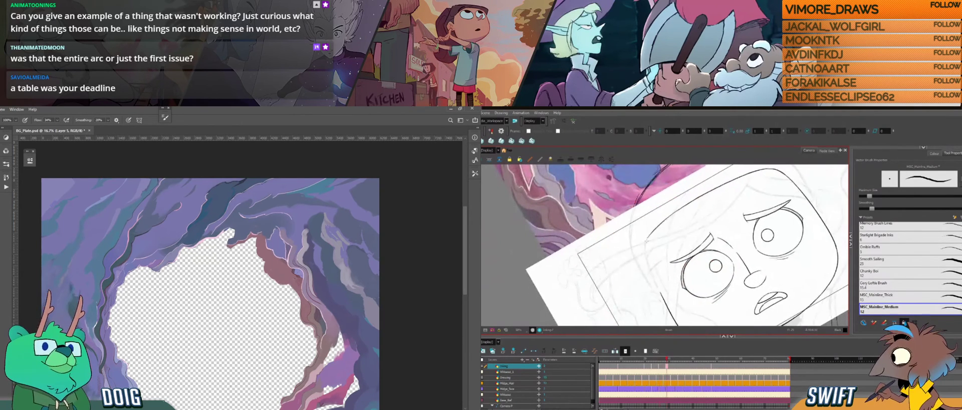
{"action": "left_click_drag", "start_coordinate": [645, 247], "coordinate": [645, 248]}
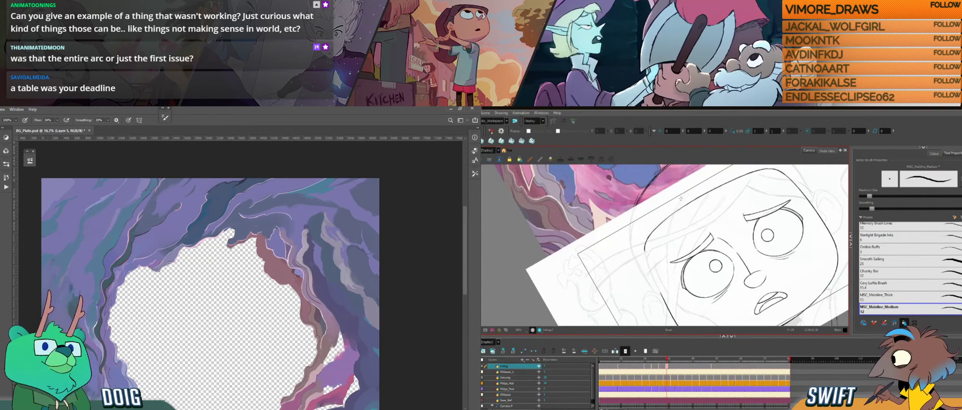
{"action": "left_click_drag", "start_coordinate": [645, 249], "coordinate": [646, 257]}
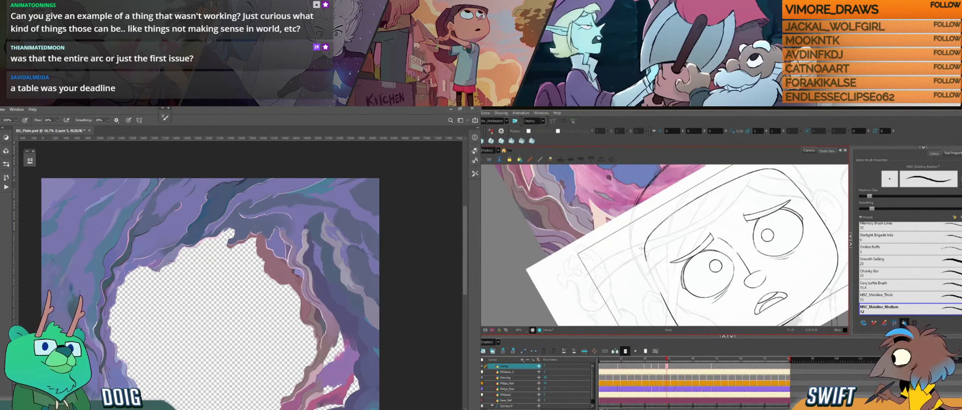
{"action": "key", "text": "alt+e"}
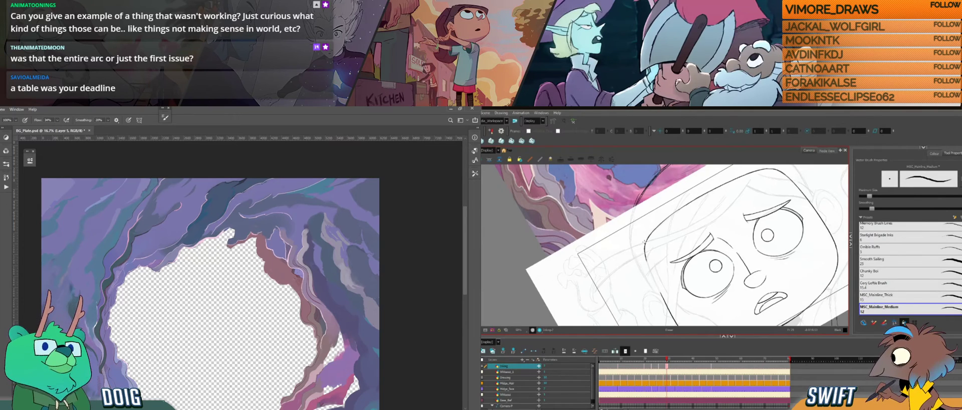
Compare the face with the neighbouring drawing to judge where the left ear attaches beside the eye.
{"action": "key", "text": "comma"}
{"action": "key", "text": "period"}
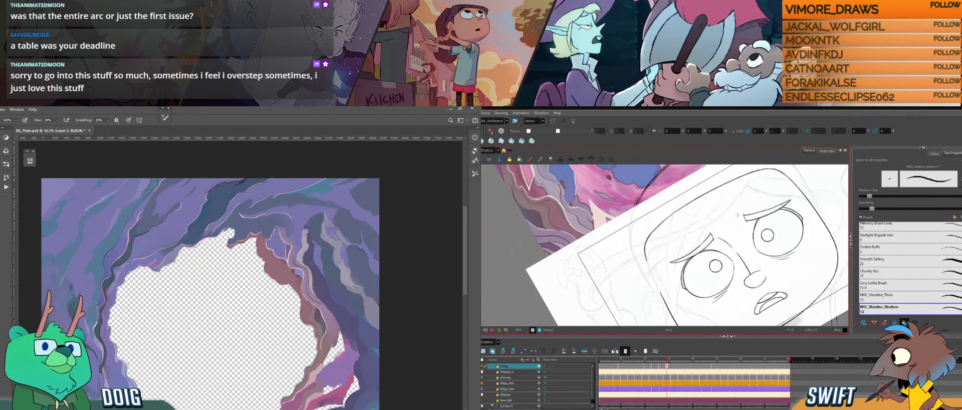
{"action": "left_click_drag", "start_coordinate": [725, 273], "coordinate": [708, 284]}
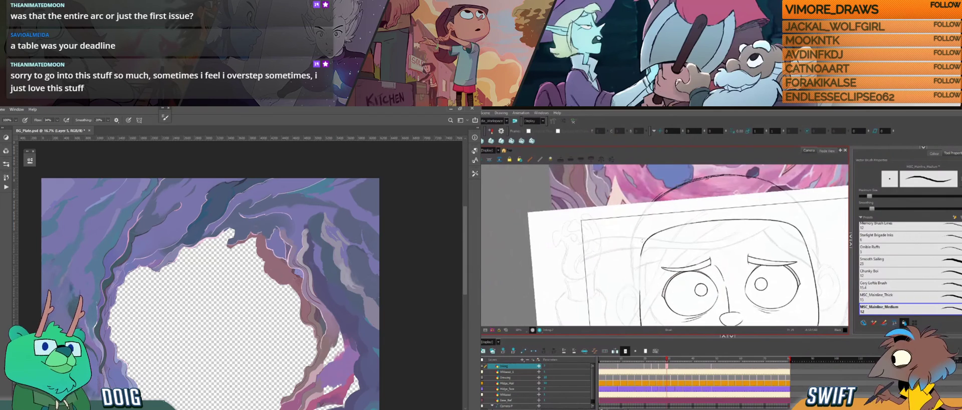
{"action": "key", "text": "comma"}
{"action": "key", "text": "period"}
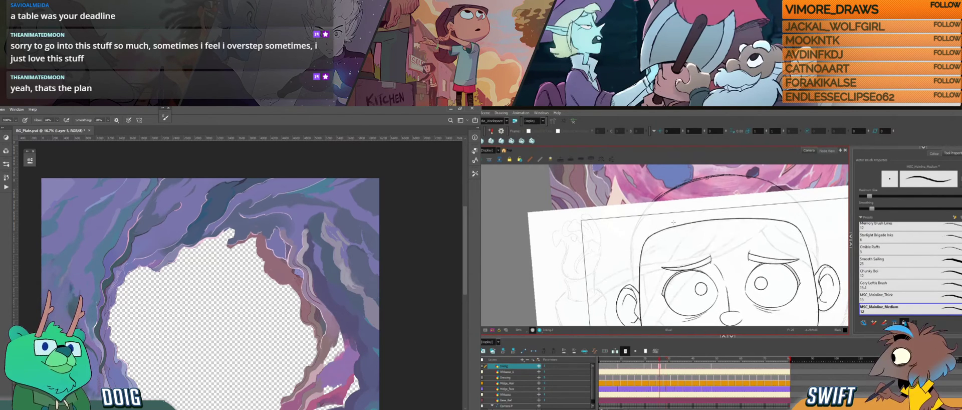
{"action": "mouse_move", "coordinate": [692, 288]}
{"action": "left_mouse_down"}
{"action": "mouse_move", "coordinate": [688, 271]}
{"action": "mouse_move", "coordinate": [638, 268]}
{"action": "mouse_move", "coordinate": [637, 245]}
{"action": "mouse_move", "coordinate": [632, 271]}
{"action": "left_mouse_up"}
{"action": "left_click", "coordinate": [637, 243]}
{"action": "key", "text": "alt+b"}
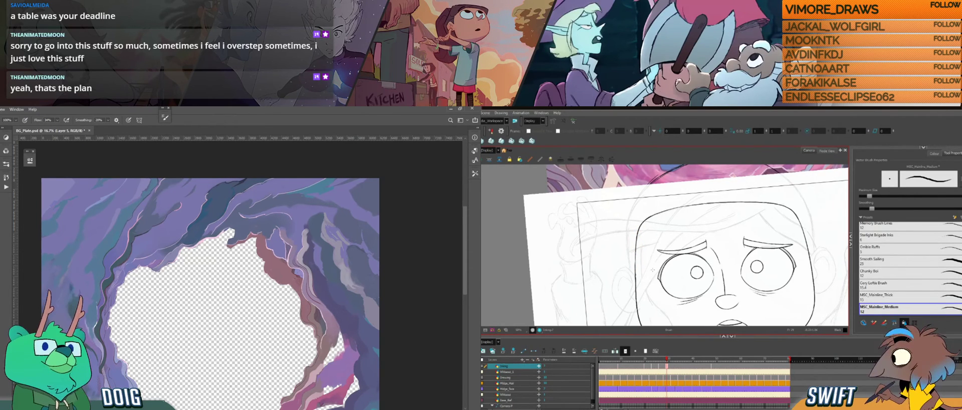
{"action": "key", "text": "f"}
{"action": "key", "text": "g"}
{"action": "key", "text": "f"}
{"action": "key", "text": "g"}
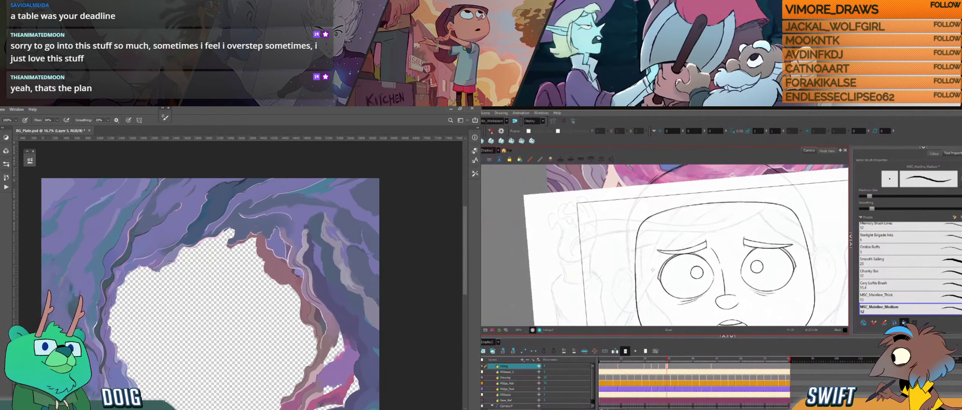
{"action": "key", "text": "f"}
{"action": "key", "text": "g"}
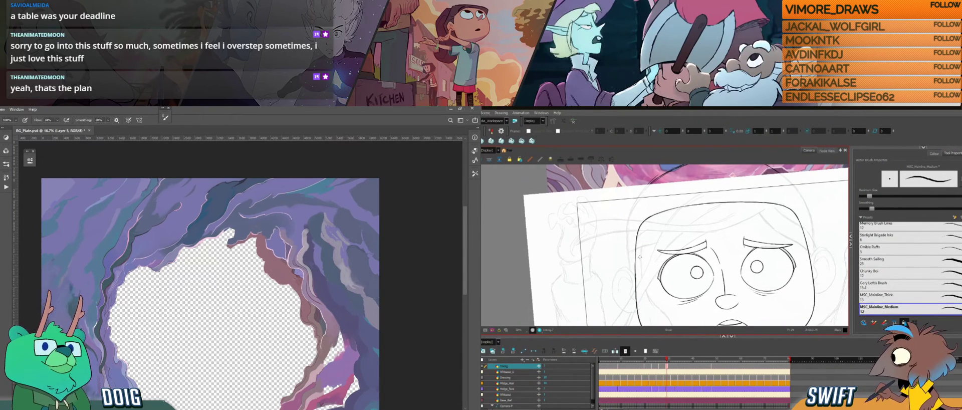
Ink a first short line of the left ear just outside the face's left edge, following the sketch.
{"action": "left_click_drag", "start_coordinate": [640, 257], "coordinate": [652, 246]}
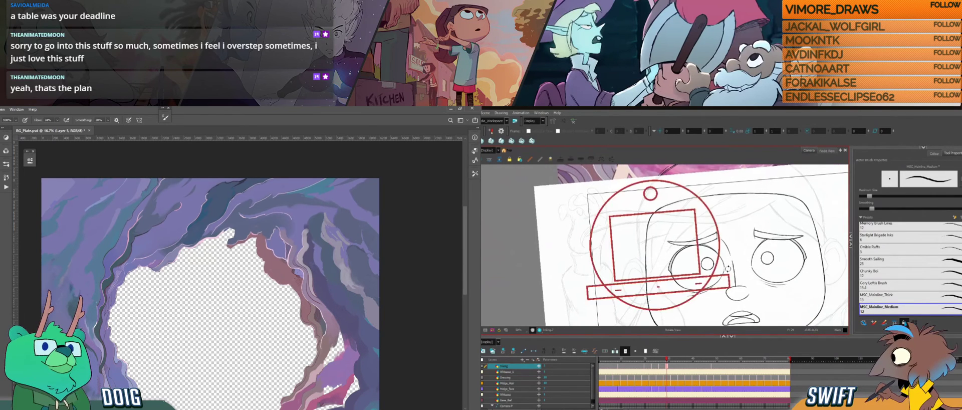
{"action": "left_click_drag", "start_coordinate": [727, 272], "coordinate": [687, 304]}
{"action": "left_click_drag", "start_coordinate": [632, 238], "coordinate": [640, 252]}
{"action": "key", "text": "f"}
{"action": "key", "text": "g"}
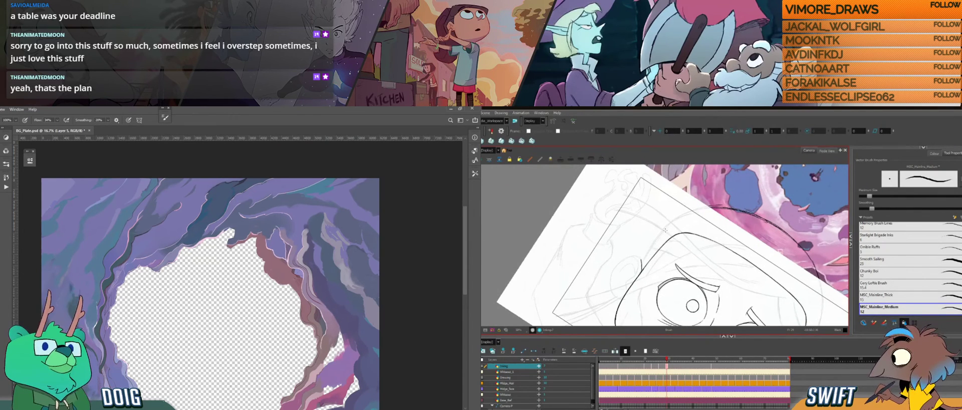
{"action": "key", "text": "f"}
{"action": "key", "text": "g"}
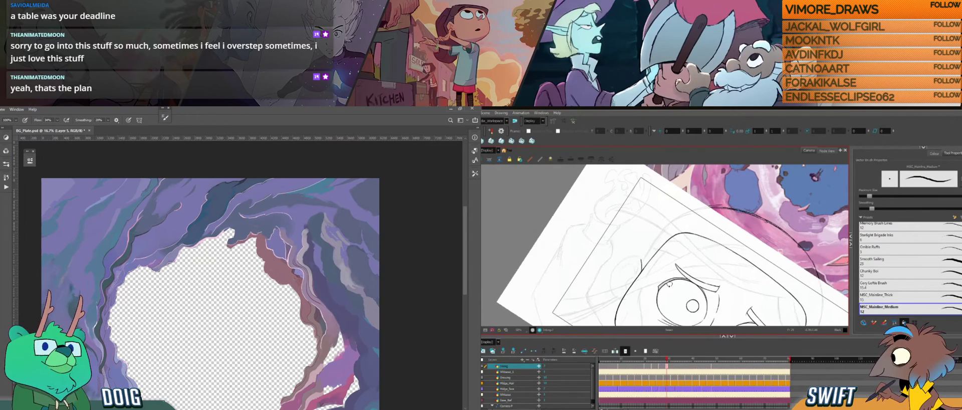
Ink the left ear's outer curve beside the face, matching it to the neighbouring drawing.
{"action": "mouse_move", "coordinate": [669, 284]}
{"action": "left_mouse_down"}
{"action": "mouse_move", "coordinate": [687, 253]}
{"action": "mouse_move", "coordinate": [698, 255]}
{"action": "mouse_move", "coordinate": [666, 291]}
{"action": "left_mouse_up"}
{"action": "key", "text": "f"}
{"action": "key", "text": "g"}
{"action": "key", "text": "f"}
{"action": "key", "text": "g"}
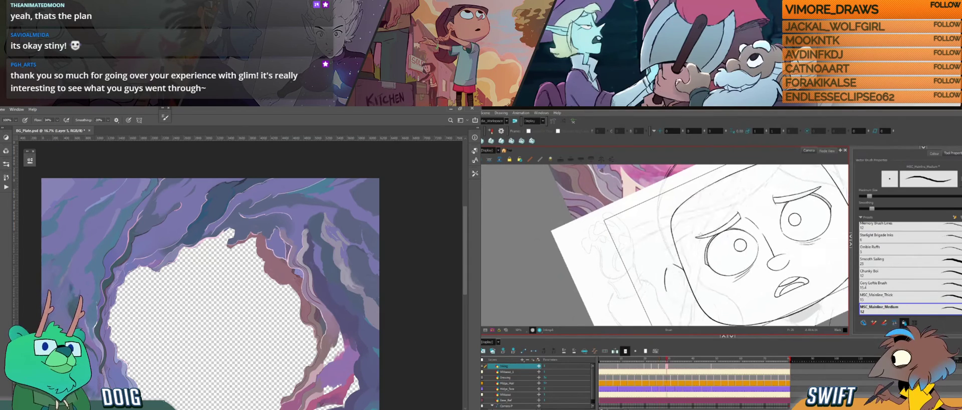
{"action": "mouse_move", "coordinate": [719, 262]}
{"action": "left_mouse_down"}
{"action": "mouse_move", "coordinate": [683, 293]}
{"action": "mouse_move", "coordinate": [681, 283]}
{"action": "left_mouse_up"}
{"action": "key", "text": "f"}
{"action": "key", "text": "g"}
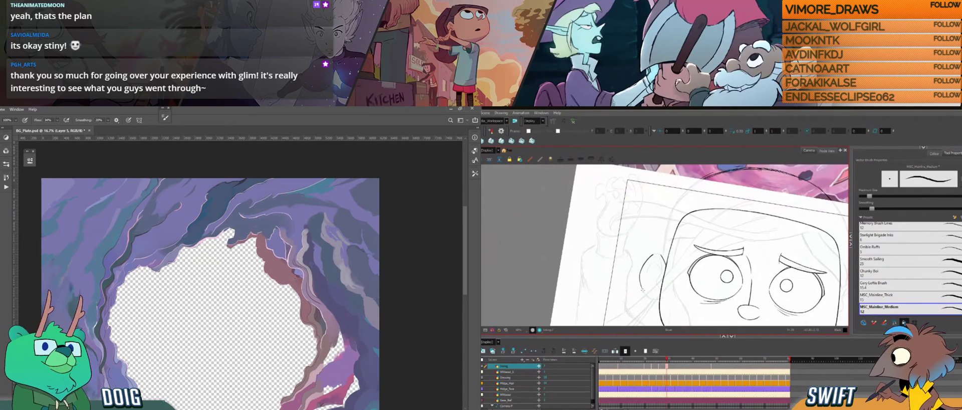
Examine the new ear curve's shape and position against the ear in the neighbouring drawing.
{"action": "key", "text": "f"}
{"action": "key", "text": "g"}
{"action": "key", "text": "f"}
{"action": "key", "text": "g"}
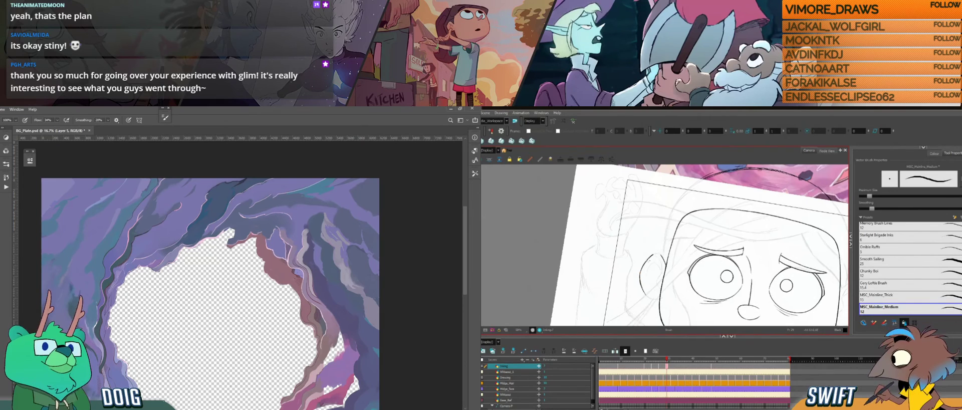
{"action": "key", "text": "f"}
{"action": "key", "text": "g"}
{"action": "key", "text": "f"}
{"action": "key", "text": "g"}
{"action": "key", "text": "f"}
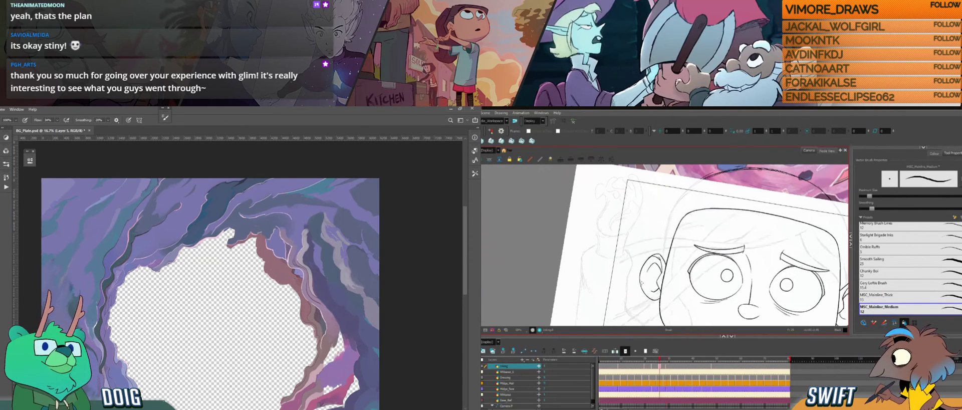
{"action": "key", "text": "g"}
Continue inking the left ear's outline around the lobe towards the cheek, comparing it with the neighbouring drawing.
{"action": "mouse_move", "coordinate": [653, 299]}
{"action": "left_mouse_down"}
{"action": "mouse_move", "coordinate": [642, 256]}
{"action": "mouse_move", "coordinate": [661, 279]}
{"action": "left_mouse_up"}
{"action": "key", "text": "f"}
{"action": "key", "text": "g"}
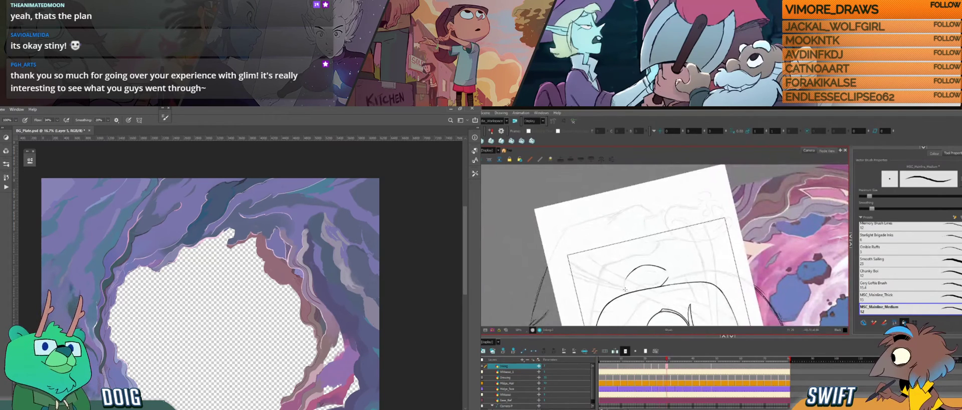
{"action": "key", "text": "f"}
{"action": "key", "text": "g"}
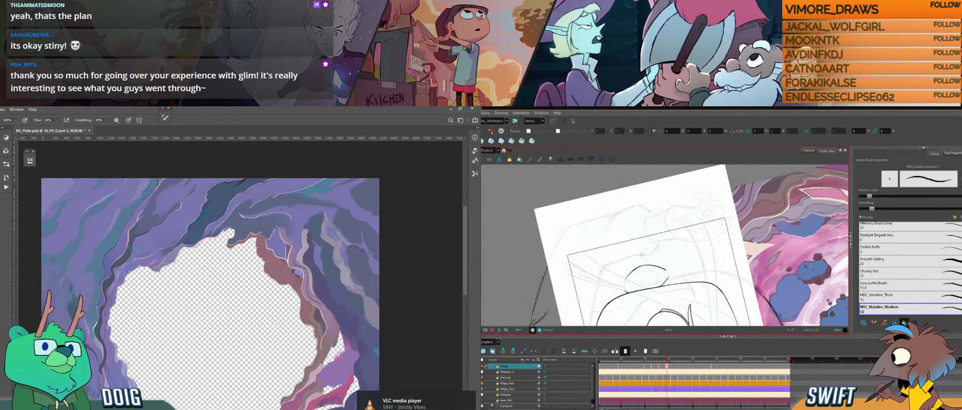
{"action": "key", "text": "f"}
{"action": "key", "text": "g"}
{"action": "key", "text": "f"}
{"action": "key", "text": "g"}
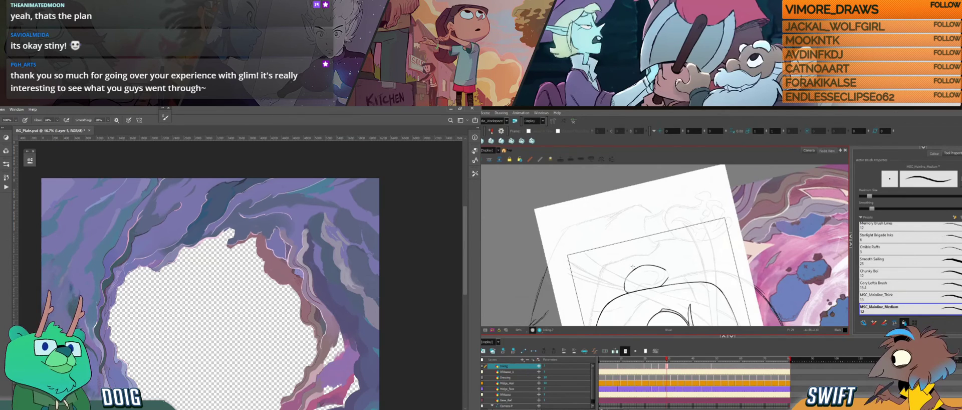
{"action": "key", "text": "f"}
{"action": "key", "text": "g"}
Rework the left ear's outer line and ink the missing stretch so the outline closes.
{"action": "key", "text": "alt+s"}
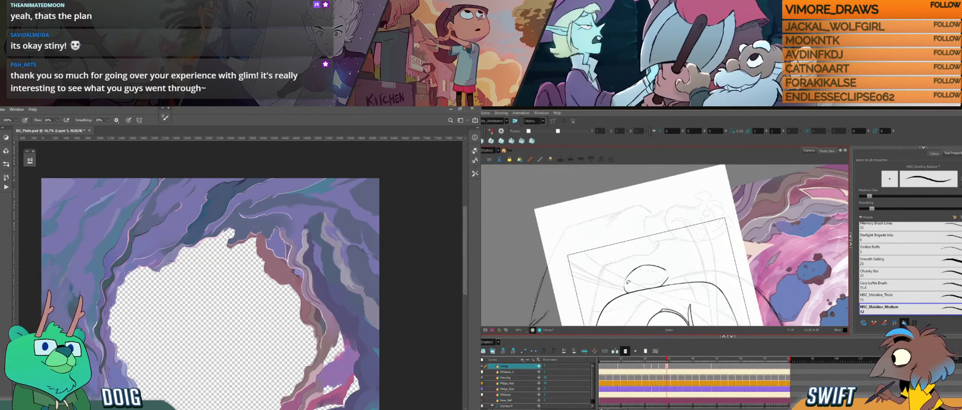
{"action": "left_click_drag", "start_coordinate": [627, 282], "coordinate": [670, 279]}
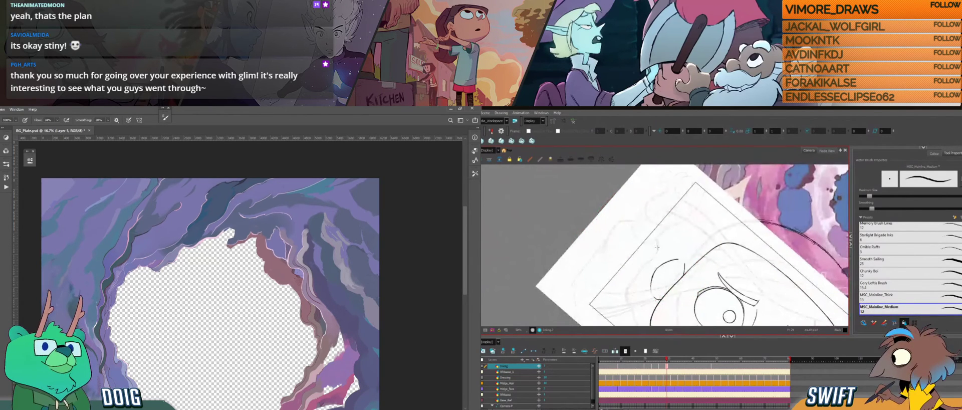
{"action": "key", "text": "f"}
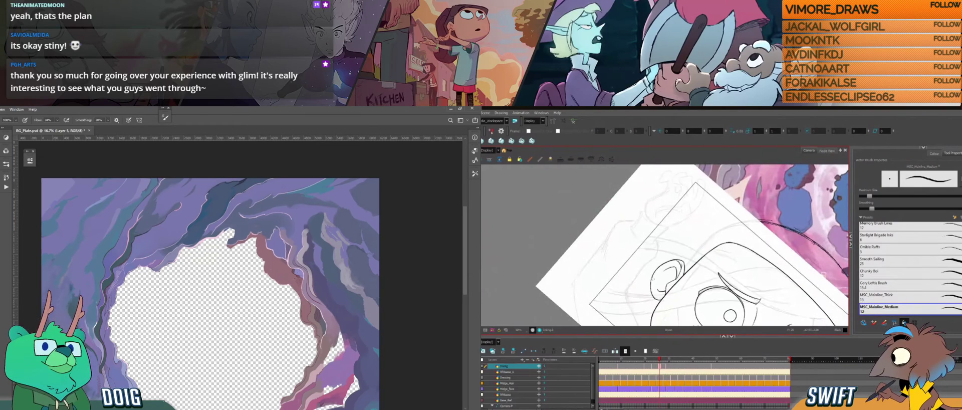
{"action": "key", "text": "g"}
{"action": "left_click_drag", "start_coordinate": [652, 273], "coordinate": [651, 290]}
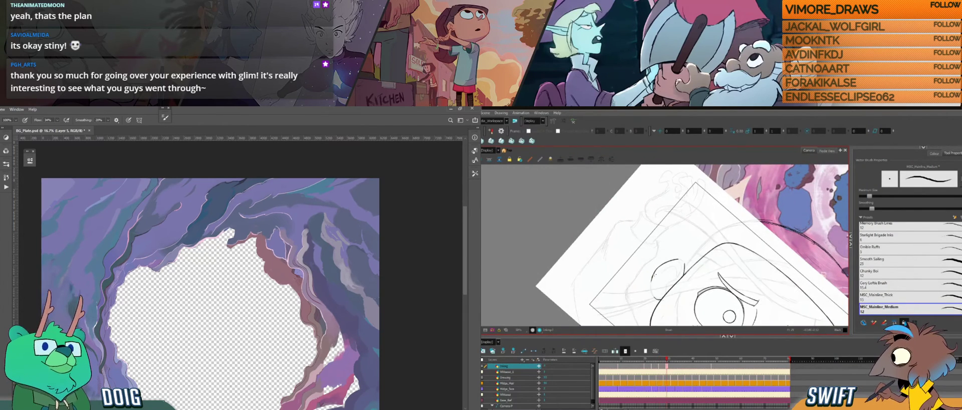
{"action": "left_click_drag", "start_coordinate": [653, 275], "coordinate": [651, 283]}
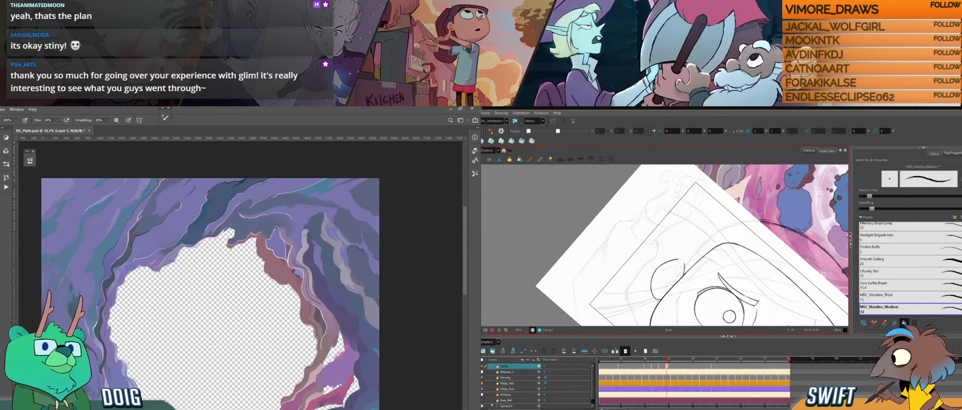
{"action": "key", "text": "f"}
{"action": "key", "text": "g"}
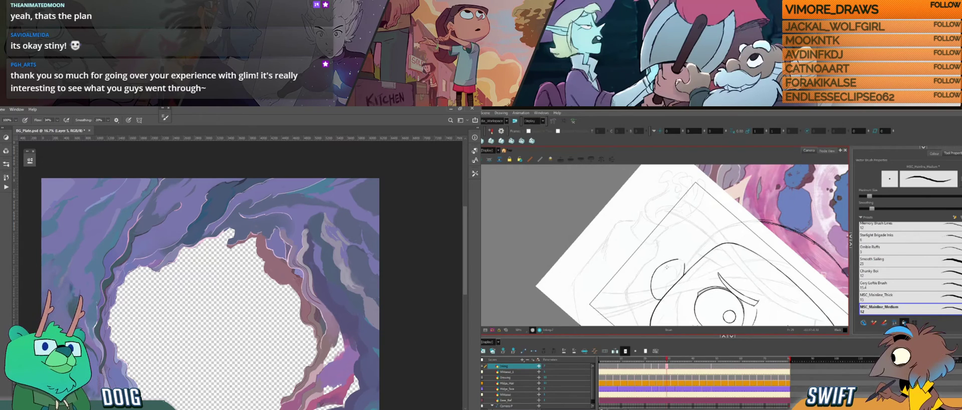
{"action": "key", "text": "f"}
{"action": "key", "text": "g"}
{"action": "left_click_drag", "start_coordinate": [664, 287], "coordinate": [689, 293]}
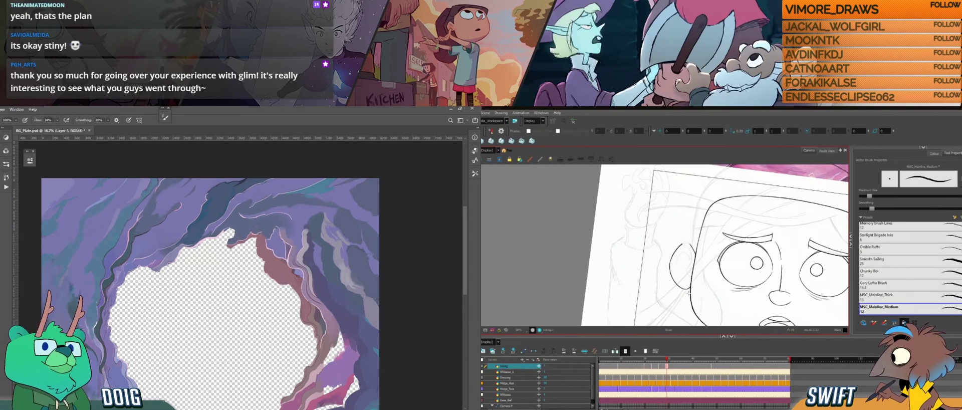
Examine the ear from a rotated view against the fully detailed ear in the neighbouring drawing.
{"action": "mouse_move", "coordinate": [672, 276]}
{"action": "left_mouse_down"}
{"action": "mouse_move", "coordinate": [685, 284]}
{"action": "mouse_move", "coordinate": [707, 245]}
{"action": "left_mouse_up"}
{"action": "left_click_drag", "start_coordinate": [671, 210], "coordinate": [684, 244]}
{"action": "key", "text": "f"}
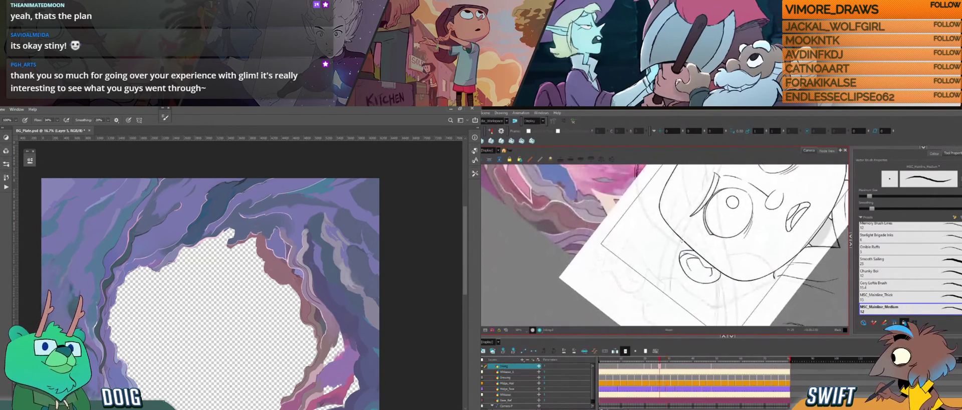
{"action": "key", "text": "g"}
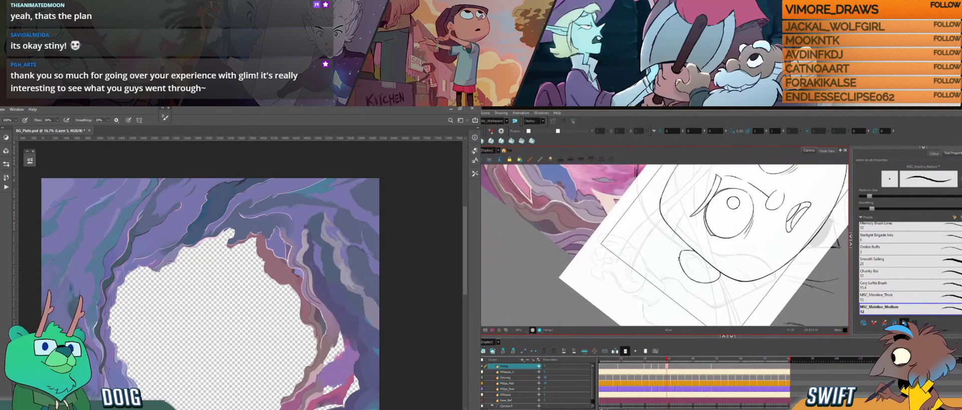
{"action": "key", "text": "alt+s"}
{"action": "key", "text": "f"}
{"action": "key", "text": "g"}
{"action": "key", "text": "f"}
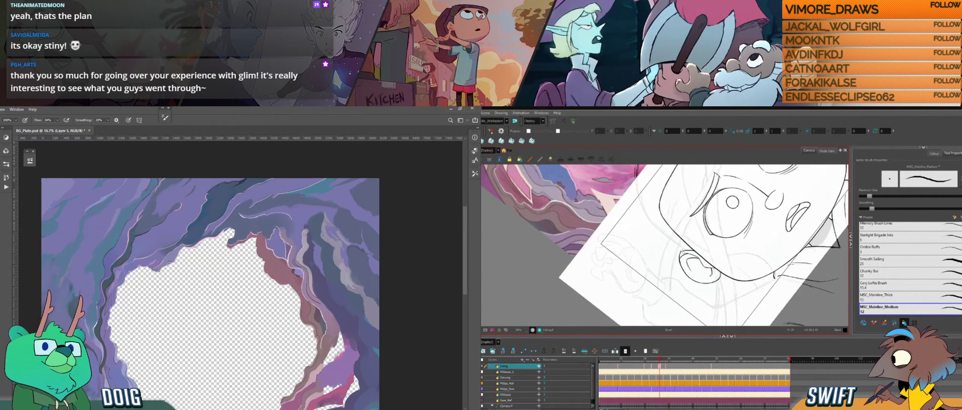
{"action": "key", "text": "g"}
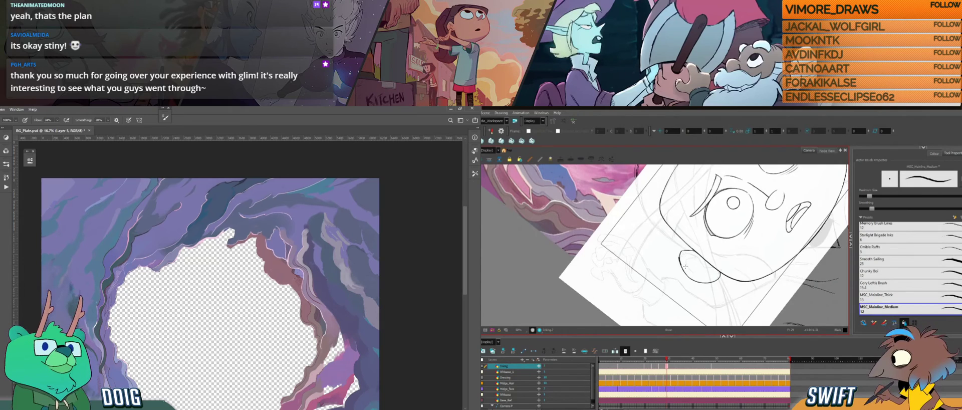
{"action": "key", "text": "f"}
{"action": "key", "text": "g"}
{"action": "key", "text": "f"}
{"action": "key", "text": "g"}
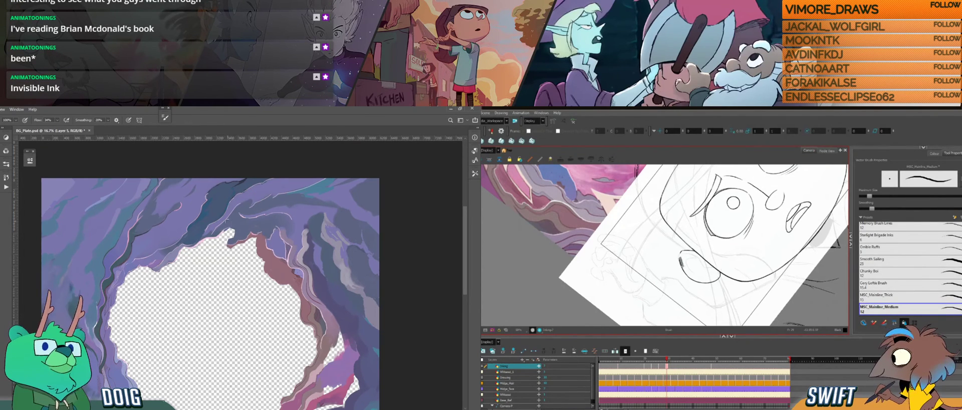
Delete the surplus stroke overlapping the left ear's upper edge and check the outline against the neighbouring drawing.
{"action": "key", "text": "alt+e"}
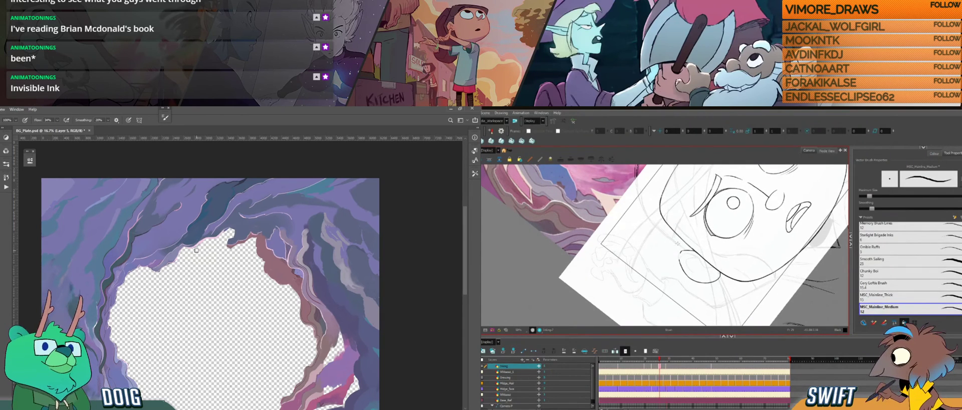
{"action": "key", "text": "g"}
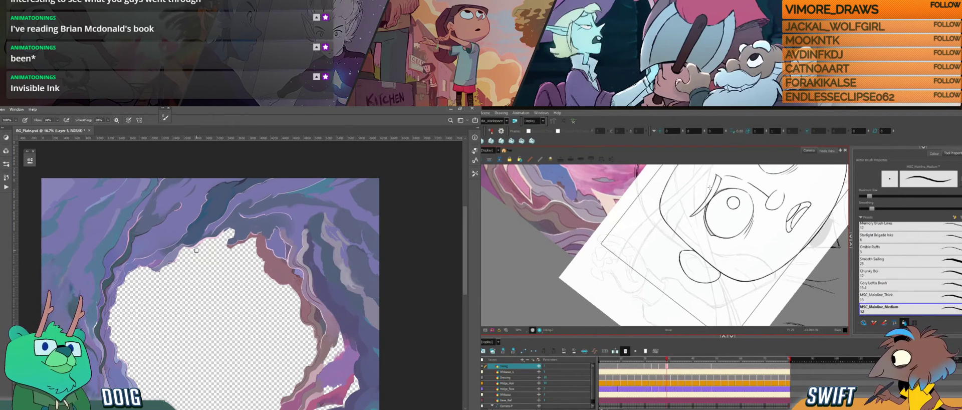
{"action": "key", "text": "alt+e"}
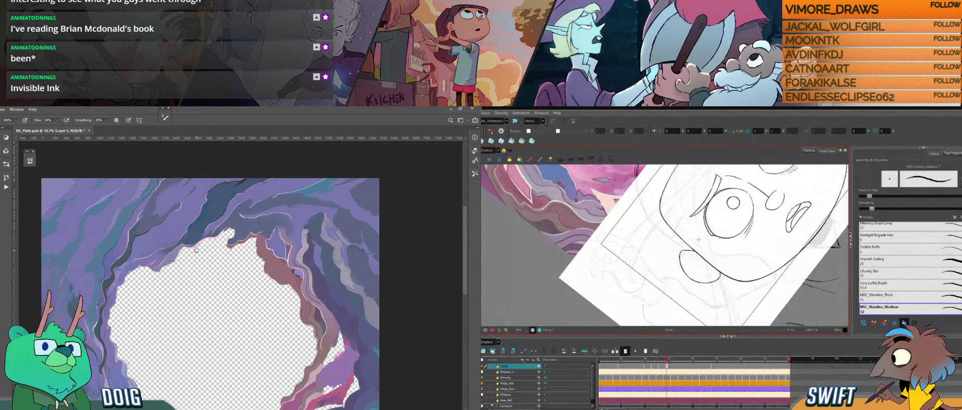
{"action": "left_click_drag", "start_coordinate": [697, 239], "coordinate": [715, 245]}
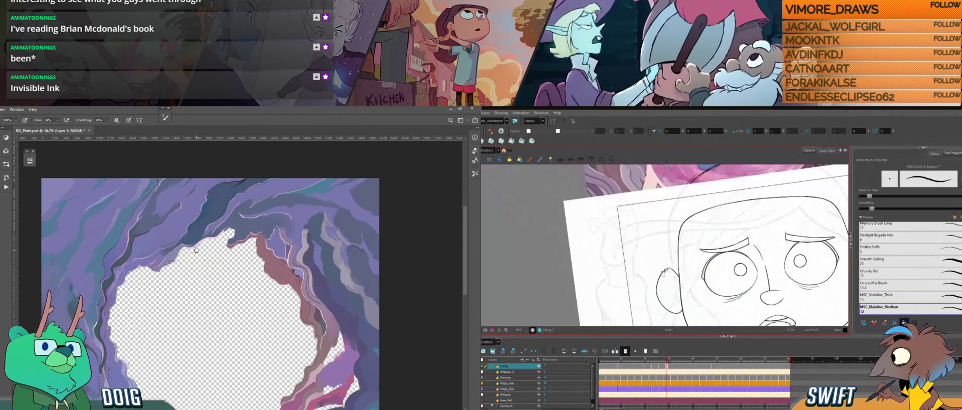
{"action": "key", "text": "alt+s"}
{"action": "left_click", "coordinate": [662, 276]}
{"action": "left_click_drag", "start_coordinate": [661, 277], "coordinate": [671, 267]}
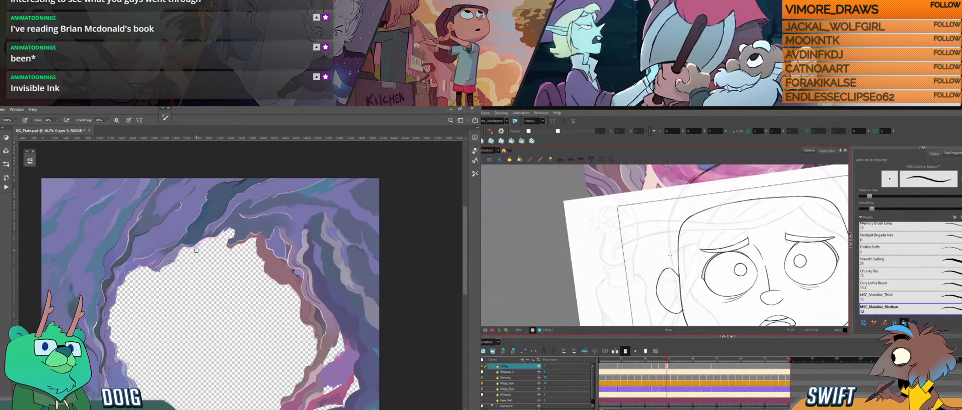
{"action": "key", "text": "g"}
{"action": "key", "text": "f"}
{"action": "key", "text": "f"}
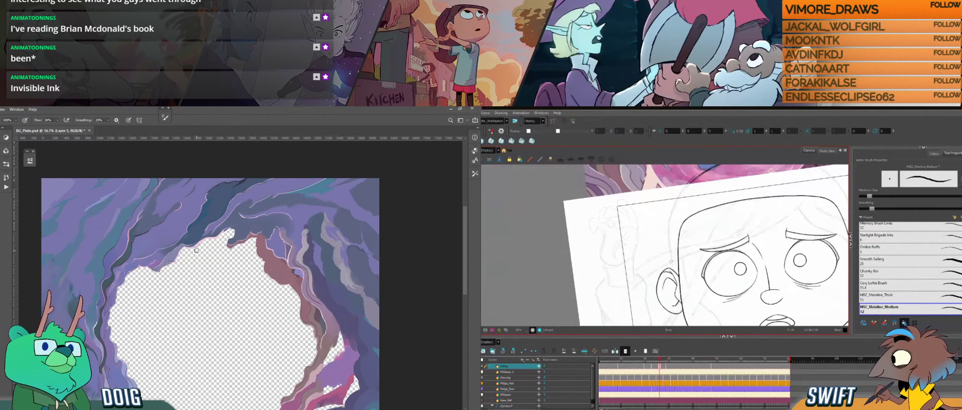
{"action": "key", "text": "g"}
{"action": "key", "text": "f"}
{"action": "key", "text": "g"}
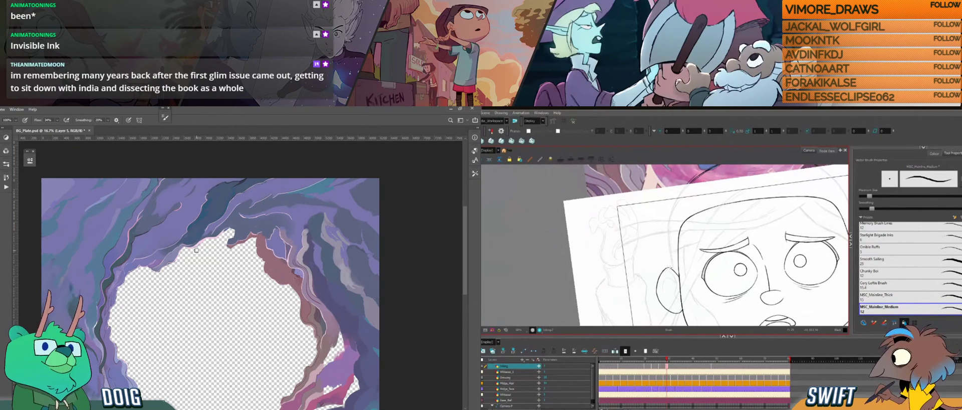
Compare the left ear's outline with the fully detailed ear in the neighbouring drawing from several view angles.
{"action": "key", "text": "f"}
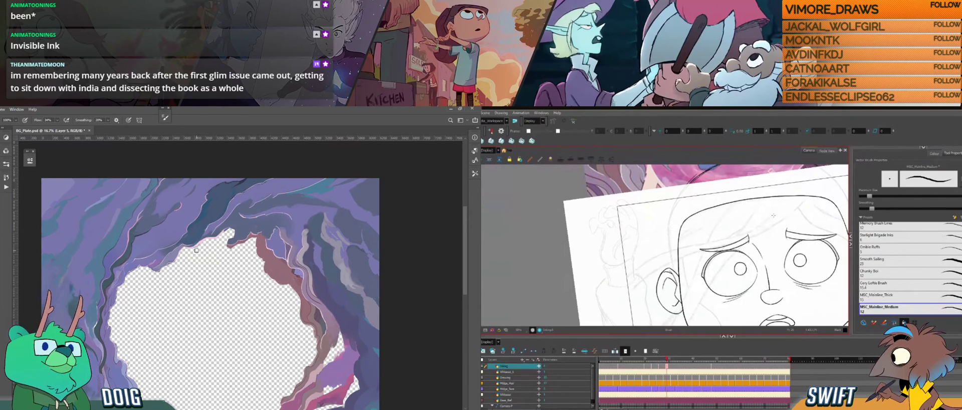
{"action": "key", "text": "g"}
{"action": "key", "text": "f"}
{"action": "key", "text": "g"}
{"action": "key", "text": "f"}
{"action": "key", "text": "g"}
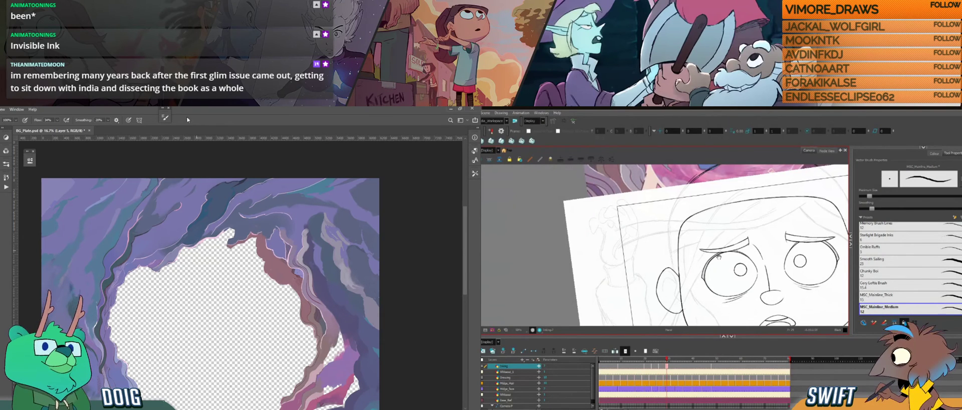
{"action": "left_click_drag", "start_coordinate": [719, 256], "coordinate": [599, 241]}
{"action": "left_click_drag", "start_coordinate": [754, 227], "coordinate": [723, 229]}
{"action": "key", "text": "i"}
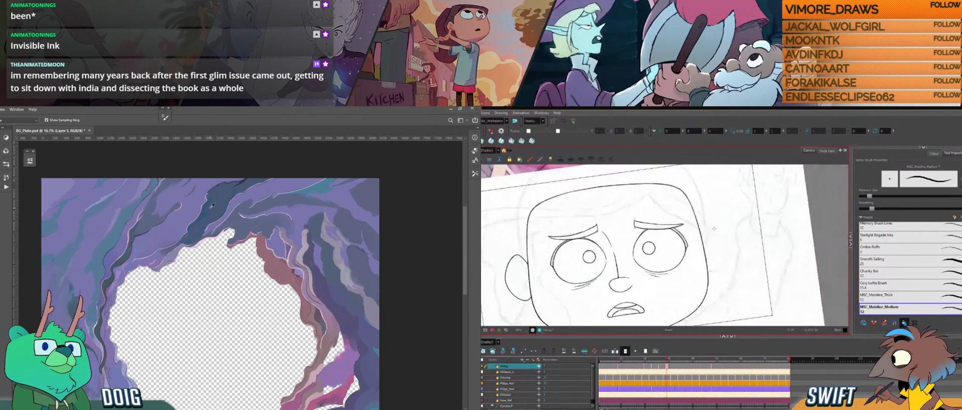
{"action": "key", "text": "f"}
{"action": "key", "text": "g"}
{"action": "key", "text": "b"}
{"action": "mouse_move", "coordinate": [627, 263]}
{"action": "left_mouse_down"}
{"action": "mouse_move", "coordinate": [710, 249]}
{"action": "mouse_move", "coordinate": [705, 263]}
{"action": "left_mouse_up"}
{"action": "left_click_drag", "start_coordinate": [566, 241], "coordinate": [607, 274]}
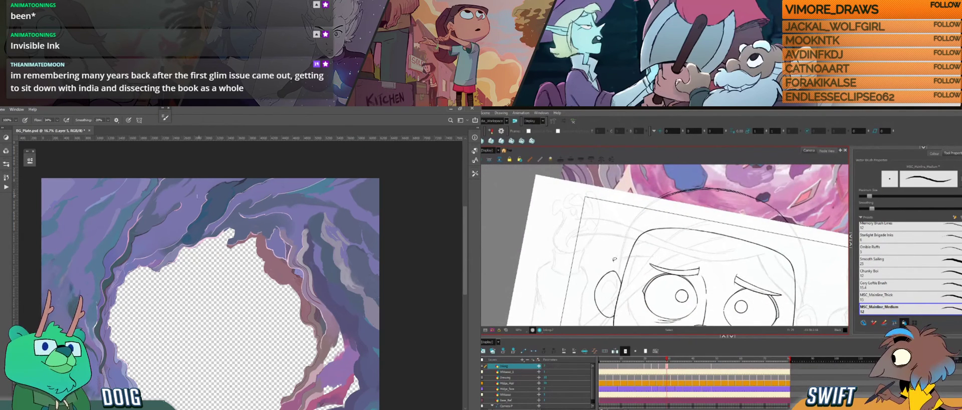
{"action": "key", "text": "f"}
{"action": "key", "text": "g"}
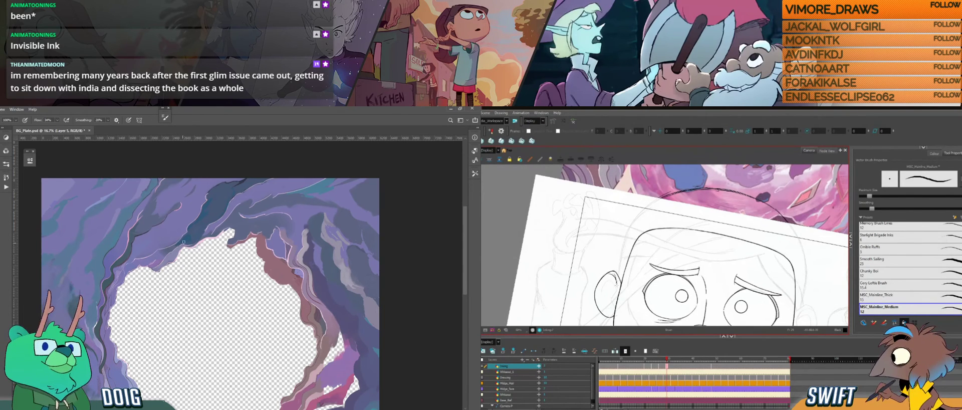
Adjust the stroke at the left ear's upper edge and paint the plate's upper-left clouds with sampled colours.
{"action": "mouse_move", "coordinate": [628, 283]}
{"action": "left_mouse_down"}
{"action": "mouse_move", "coordinate": [637, 273]}
{"action": "mouse_move", "coordinate": [664, 280]}
{"action": "left_mouse_up"}
{"action": "left_click_drag", "start_coordinate": [180, 271], "coordinate": [187, 241]}
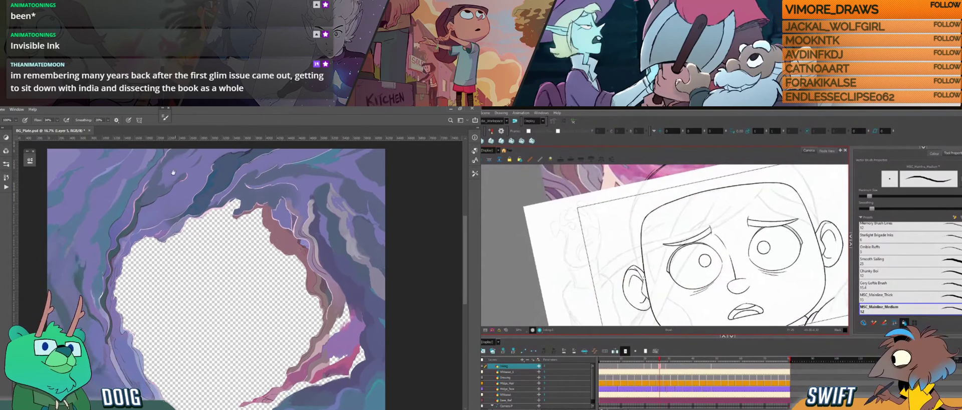
{"action": "left_click_drag", "start_coordinate": [164, 177], "coordinate": [178, 217]}
{"action": "left_click", "coordinate": [643, 280], "text": "ctrl"}
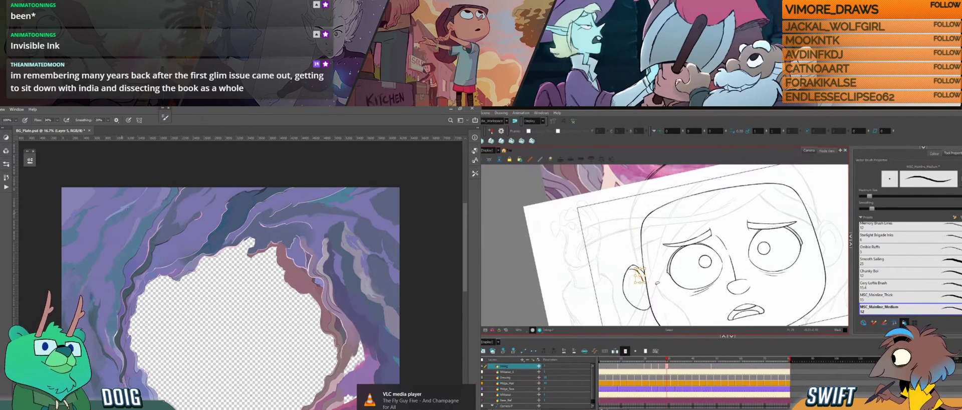
{"action": "mouse_move", "coordinate": [121, 213]}
{"action": "left_mouse_down"}
{"action": "mouse_move", "coordinate": [146, 190]}
{"action": "mouse_move", "coordinate": [141, 201]}
{"action": "left_mouse_up"}
{"action": "left_click", "coordinate": [122, 216], "text": "alt"}
{"action": "left_click", "coordinate": [634, 271], "text": "ctrl"}
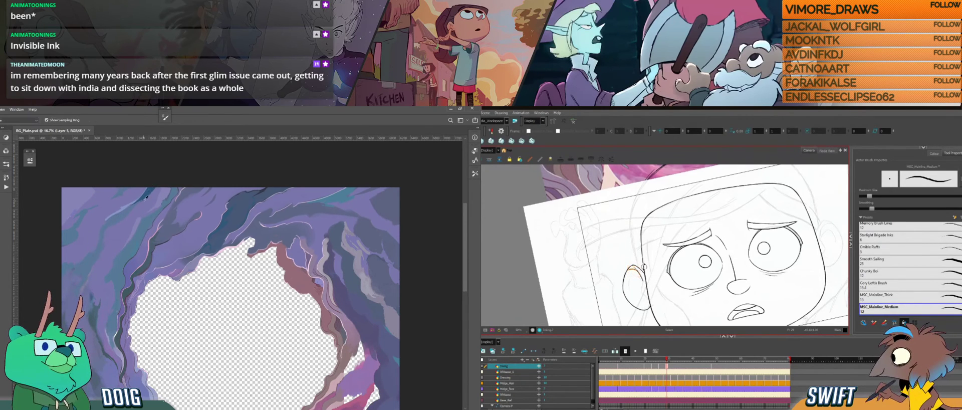
{"action": "left_click", "coordinate": [144, 201], "text": "alt"}
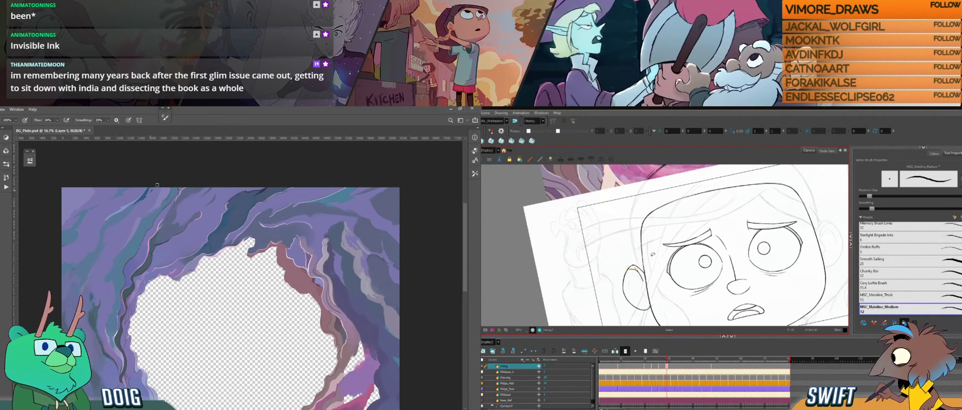
{"action": "left_click_drag", "start_coordinate": [126, 236], "coordinate": [137, 217]}
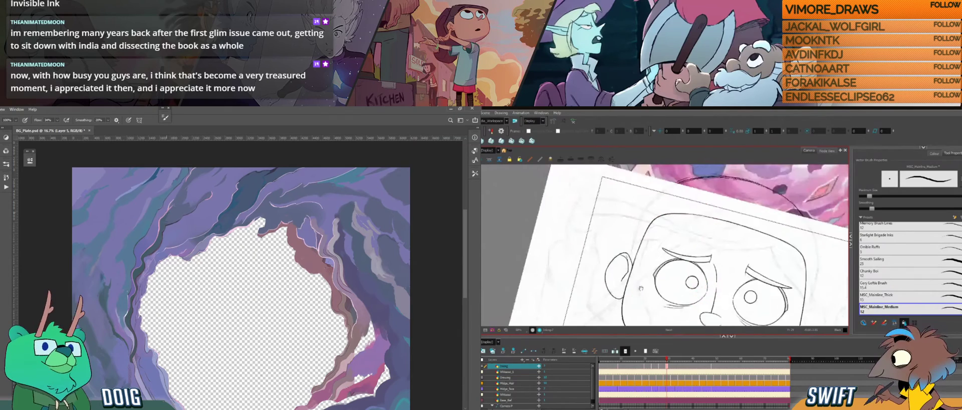
Change which layers the Eyedropper samples and pick a cloud colour near the plate's upper edge for the brush.
{"action": "left_click_drag", "start_coordinate": [162, 206], "coordinate": [152, 223]}
{"action": "left_click_drag", "start_coordinate": [634, 283], "coordinate": [626, 275]}
{"action": "key", "text": "i"}
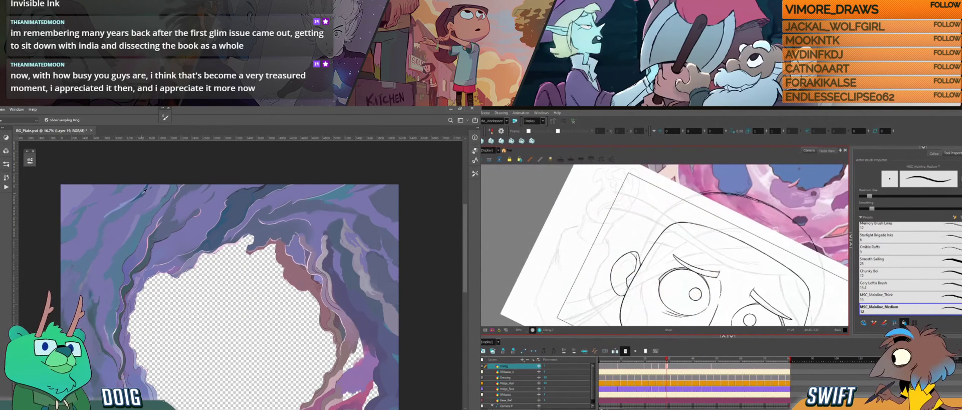
{"action": "left_click", "coordinate": [143, 192]}
{"action": "left_click", "coordinate": [144, 191]}
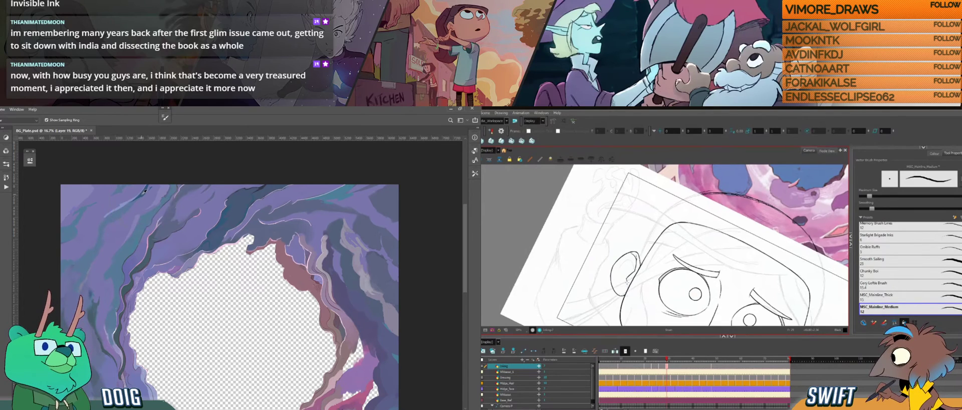
{"action": "left_click", "coordinate": [144, 191]}
{"action": "left_click_drag", "start_coordinate": [126, 229], "coordinate": [148, 214]}
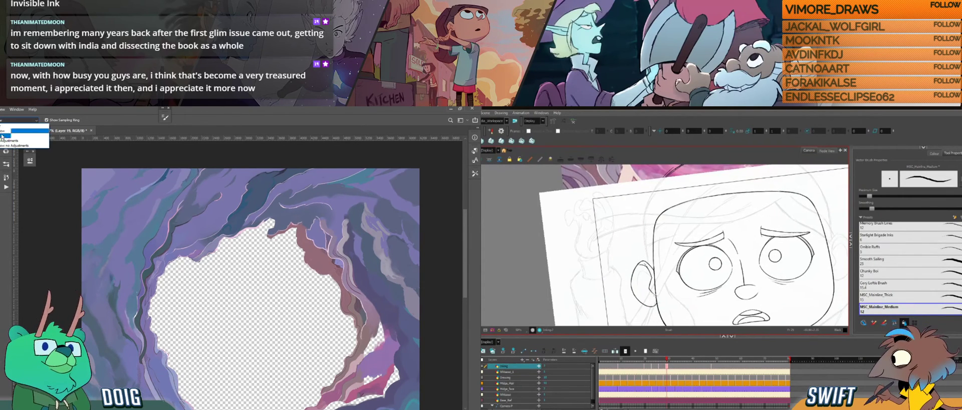
{"action": "left_click", "coordinate": [165, 177]}
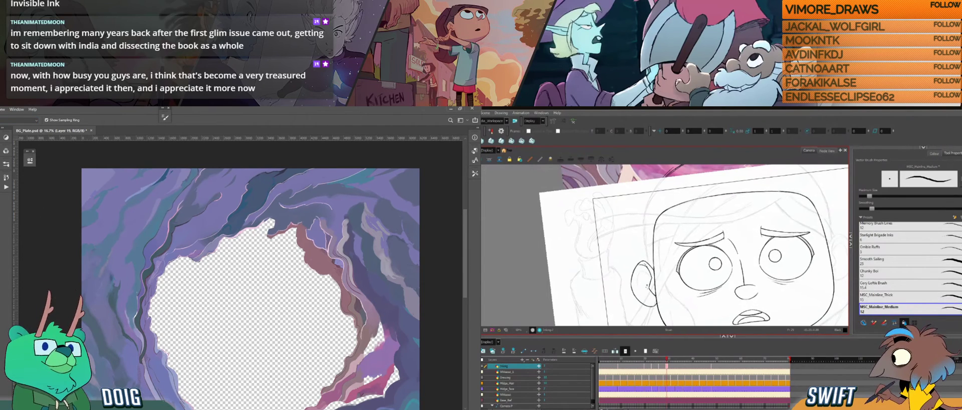
{"action": "key", "text": "b"}
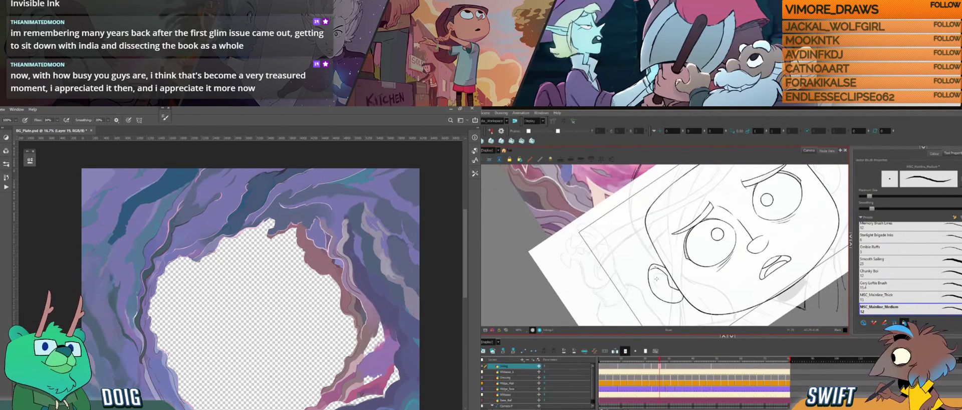
Undo the last strokes, start inking the left ear's inner fold, and paint and erase strokes in the upper-left clouds.
{"action": "key", "text": "ctrl+z"}
{"action": "key", "text": "g"}
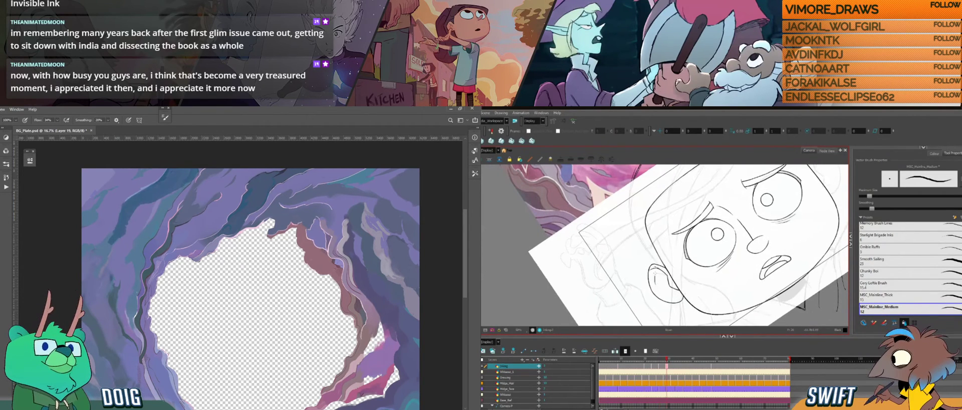
{"action": "key", "text": "ctrl+z"}
{"action": "mouse_move", "coordinate": [126, 231]}
{"action": "left_mouse_down"}
{"action": "mouse_move", "coordinate": [142, 220]}
{"action": "mouse_move", "coordinate": [154, 226]}
{"action": "left_mouse_up"}
{"action": "mouse_move", "coordinate": [655, 281]}
{"action": "left_mouse_down"}
{"action": "mouse_move", "coordinate": [636, 268]}
{"action": "mouse_move", "coordinate": [656, 272]}
{"action": "left_mouse_up"}
{"action": "key", "text": "e"}
{"action": "left_click_drag", "start_coordinate": [154, 226], "coordinate": [144, 228]}
{"action": "left_click_drag", "start_coordinate": [656, 272], "coordinate": [671, 277]}
{"action": "mouse_move", "coordinate": [144, 228]}
{"action": "left_mouse_down"}
{"action": "mouse_move", "coordinate": [158, 212]}
{"action": "mouse_move", "coordinate": [176, 227]}
{"action": "mouse_move", "coordinate": [168, 238]}
{"action": "left_mouse_up"}
Ink the curved inner line of the left ear, checking it against the neighbouring drawing.
{"action": "key", "text": "f"}
{"action": "key", "text": "g"}
{"action": "key", "text": "f"}
{"action": "key", "text": "g"}
{"action": "left_click_drag", "start_coordinate": [649, 268], "coordinate": [640, 276]}
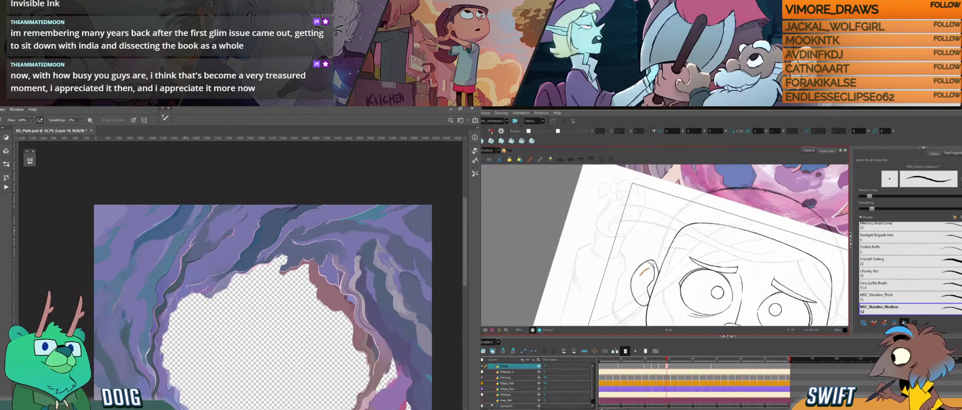
{"action": "key", "text": "ctrl+alt"}
{"action": "left_click_drag", "start_coordinate": [679, 273], "coordinate": [690, 257]}
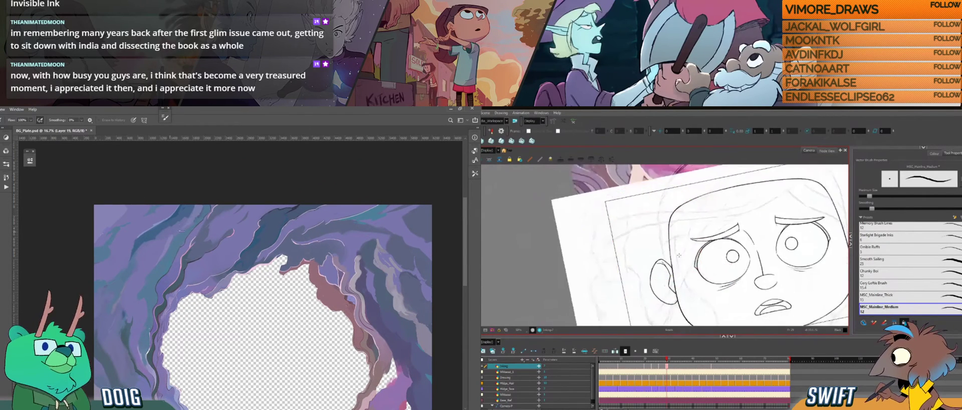
{"action": "key", "text": "f"}
{"action": "key", "text": "g"}
{"action": "left_click_drag", "start_coordinate": [146, 263], "coordinate": [137, 234]}
{"action": "key", "text": "b"}
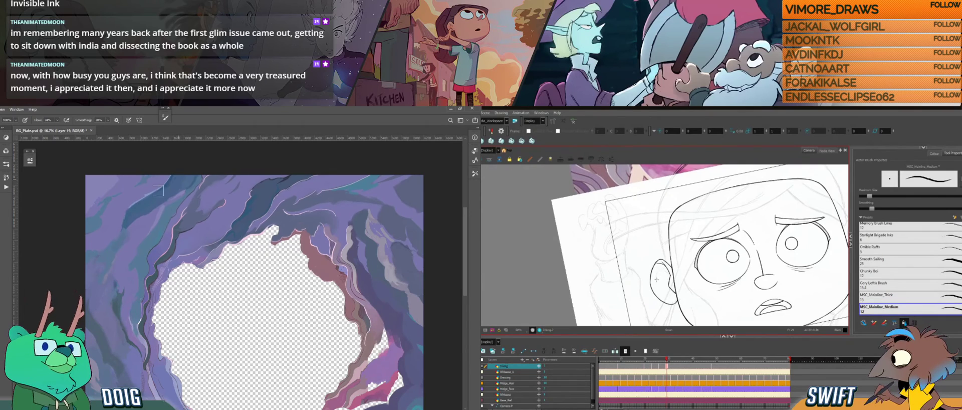
Add the small inner detail to the left ear and compare it with the neighbouring drawing.
{"action": "left_click_drag", "start_coordinate": [122, 232], "coordinate": [107, 252]}
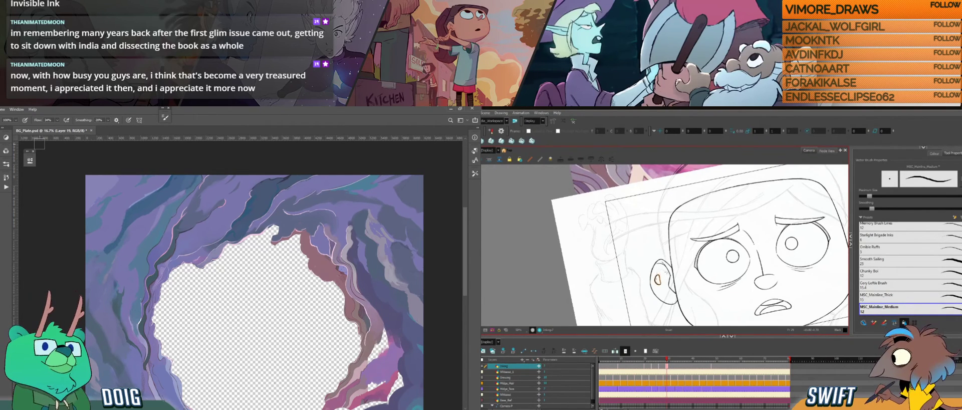
{"action": "key", "text": "comma"}
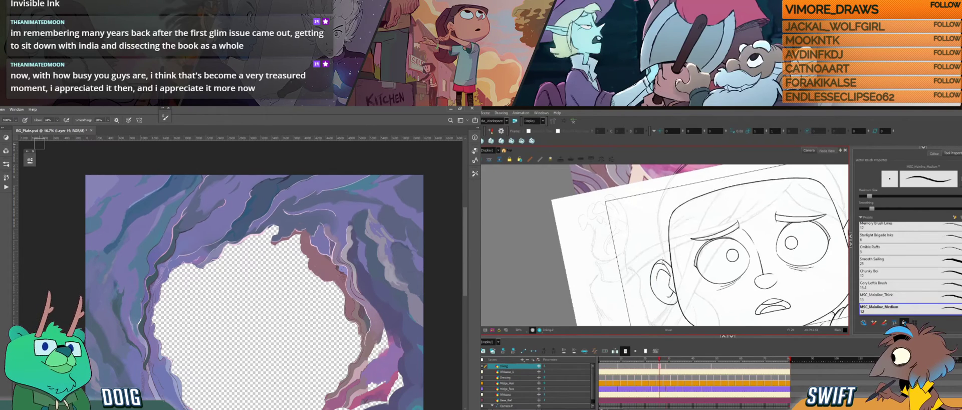
{"action": "key", "text": "period"}
{"action": "key", "text": "comma"}
{"action": "key", "text": "period"}
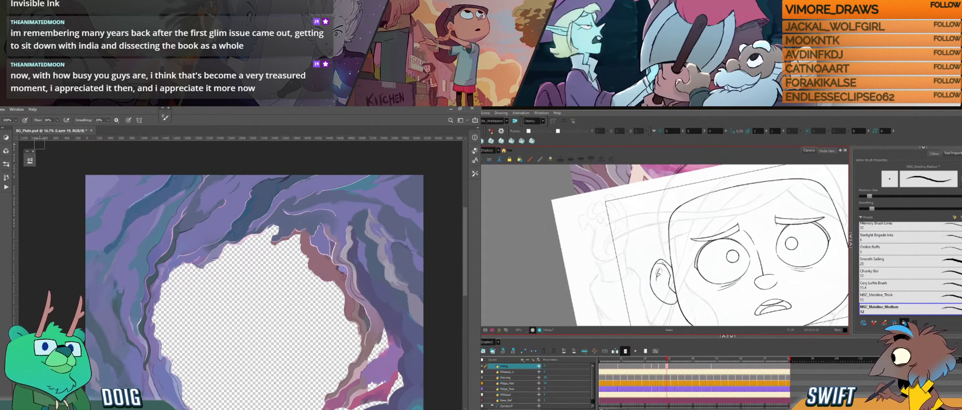
Rework the left ear's inner fold strokes from a rotated view and erase parts of the upper-left clouds.
{"action": "left_click", "coordinate": [660, 269], "text": "ctrl"}
{"action": "key", "text": "e"}
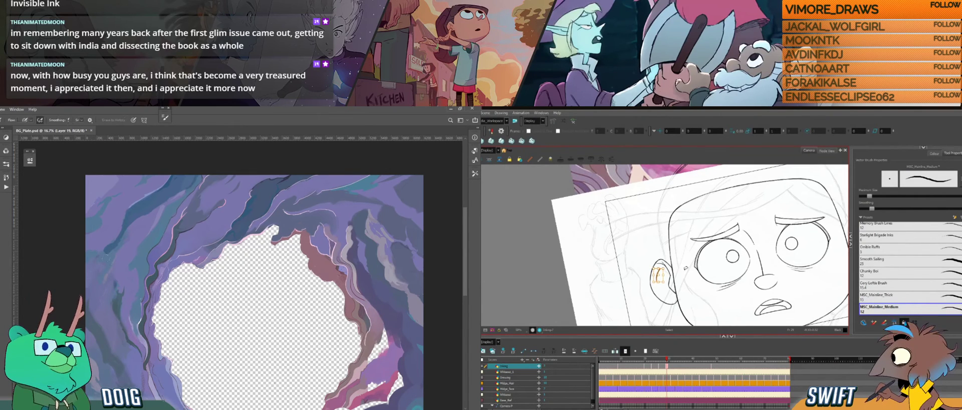
{"action": "mouse_move", "coordinate": [663, 267]}
{"action": "left_mouse_down"}
{"action": "mouse_move", "coordinate": [671, 292]}
{"action": "mouse_move", "coordinate": [653, 294]}
{"action": "left_mouse_up"}
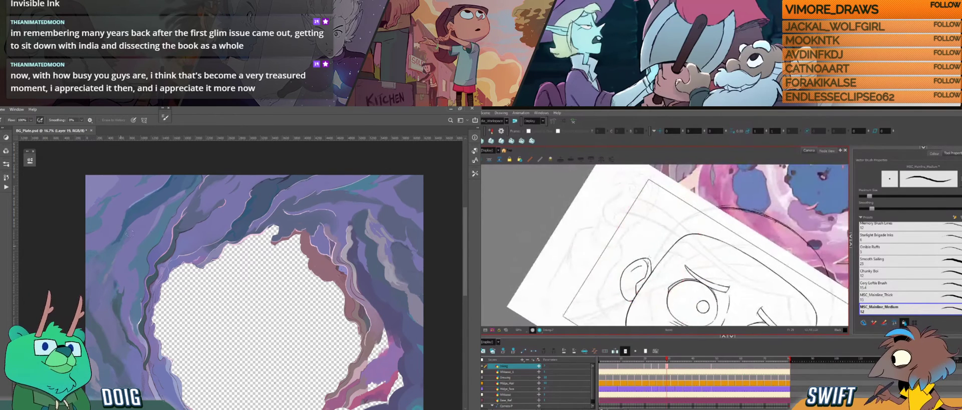
{"action": "key", "text": "b"}
{"action": "key", "text": "e"}
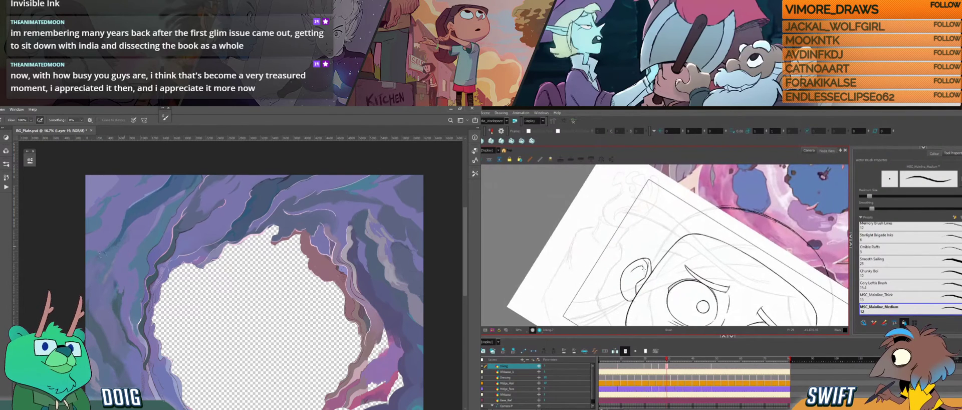
{"action": "left_click_drag", "start_coordinate": [168, 186], "coordinate": [162, 202]}
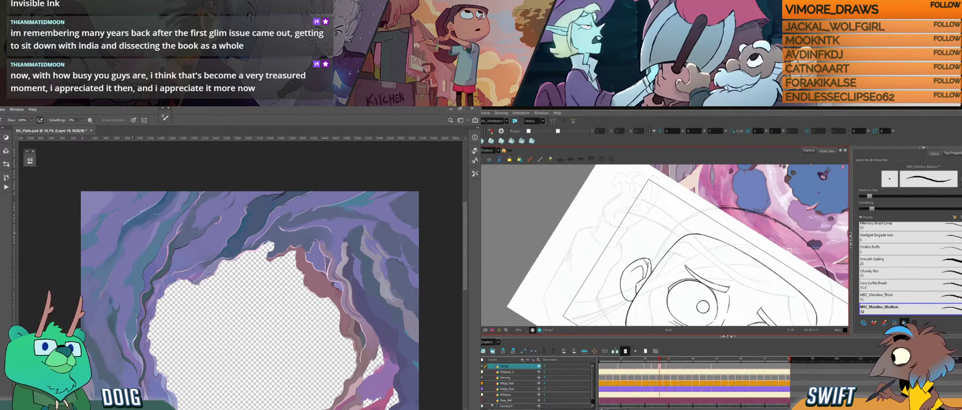
{"action": "left_click_drag", "start_coordinate": [157, 217], "coordinate": [124, 235]}
{"action": "key", "text": "g"}
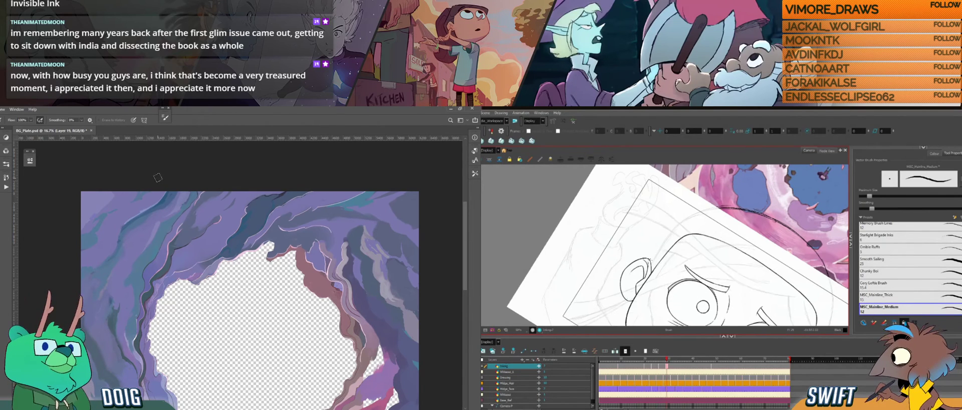
Enlarge the brush to paint broad strokes over the upper-left clouds, and refine the left ear's inner lines.
{"action": "key", "text": "b"}
{"action": "key", "text": "bracketright"}
{"action": "key", "text": "bracketright"}
{"action": "key", "text": "bracketright"}
{"action": "key", "text": "bracketright"}
{"action": "key", "text": "bracketright"}
{"action": "key", "text": "bracketright"}
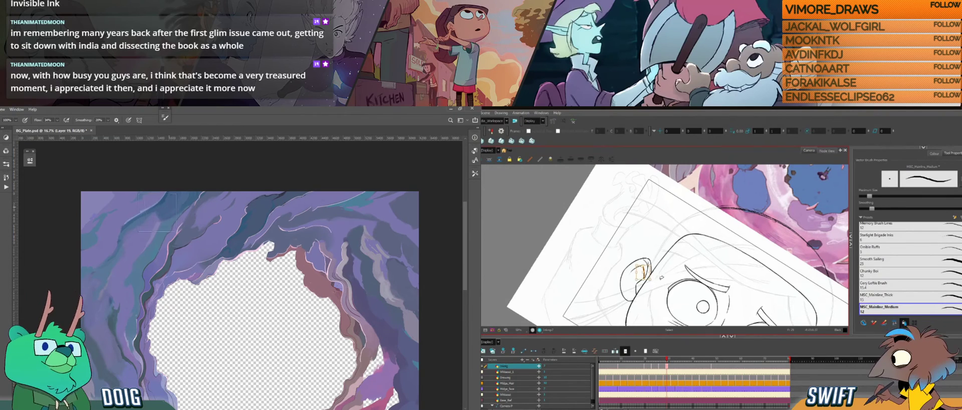
{"action": "left_click_drag", "start_coordinate": [653, 281], "coordinate": [685, 254]}
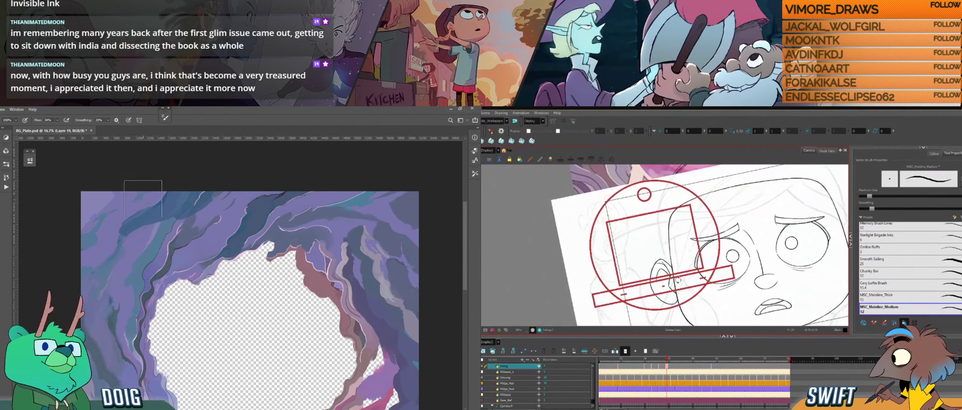
{"action": "left_click_drag", "start_coordinate": [678, 279], "coordinate": [657, 286]}
{"action": "mouse_move", "coordinate": [160, 242]}
{"action": "left_mouse_down"}
{"action": "mouse_move", "coordinate": [160, 222]}
{"action": "mouse_move", "coordinate": [172, 244]}
{"action": "left_mouse_up"}
{"action": "left_click_drag", "start_coordinate": [675, 283], "coordinate": [672, 269]}
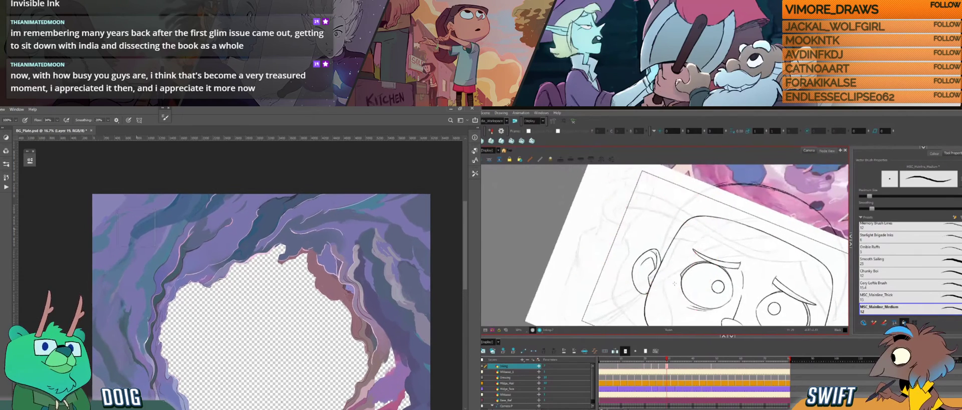
Touch up the left ear's inner fold from several rotated views, flipping against the neighbouring drawing to match its shape.
{"action": "key", "text": "e"}
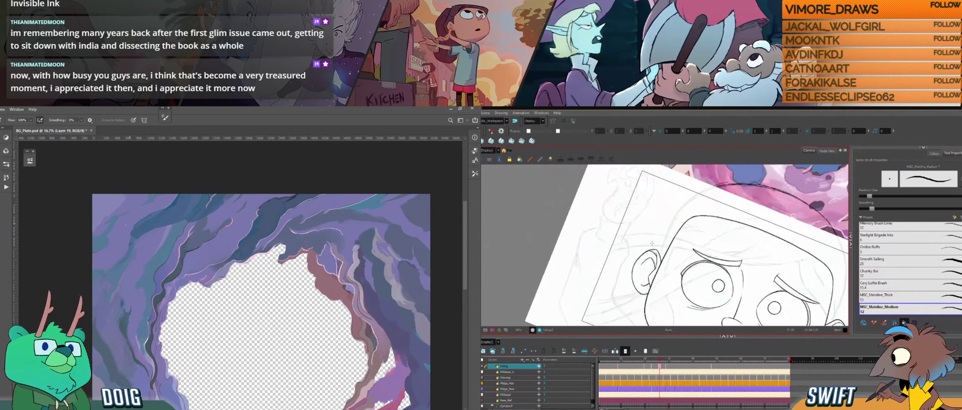
{"action": "left_click", "coordinate": [655, 260]}
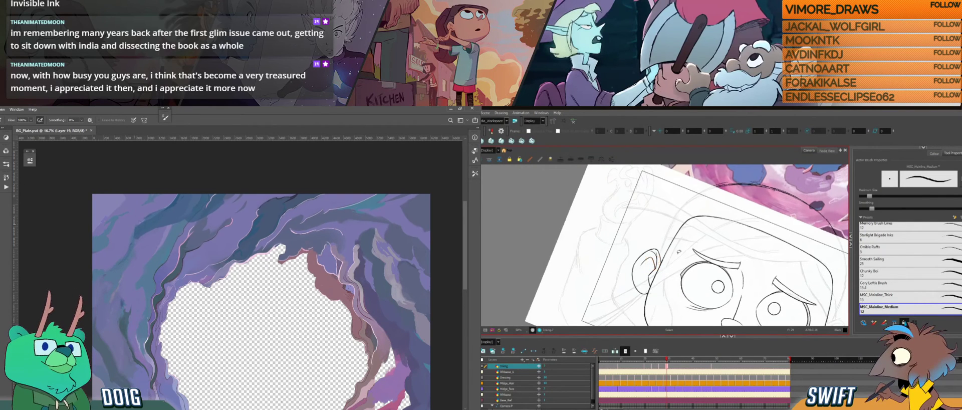
{"action": "key", "text": "alt+b"}
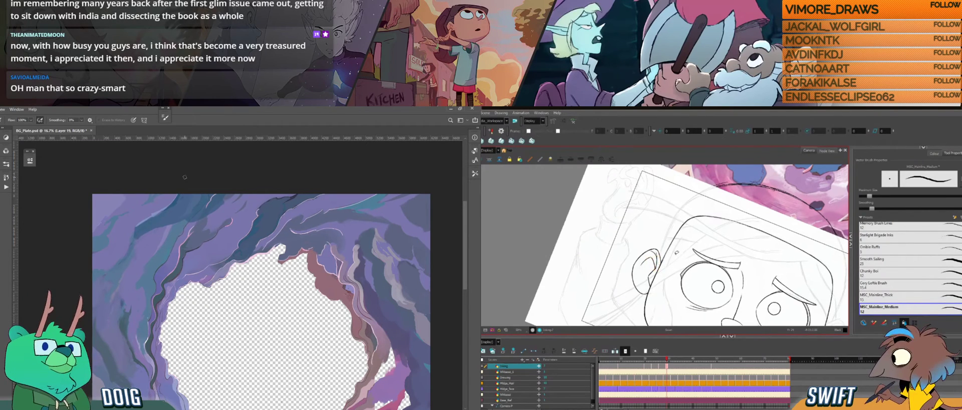
{"action": "key", "text": "ctrl+alt"}
{"action": "mouse_move", "coordinate": [663, 281]}
{"action": "left_mouse_down"}
{"action": "mouse_move", "coordinate": [678, 273]}
{"action": "mouse_move", "coordinate": [657, 264]}
{"action": "mouse_move", "coordinate": [666, 276]}
{"action": "left_mouse_up"}
{"action": "key", "text": "f"}
{"action": "key", "text": "g"}
{"action": "key", "text": "ctrl+alt"}
{"action": "key", "text": "space"}
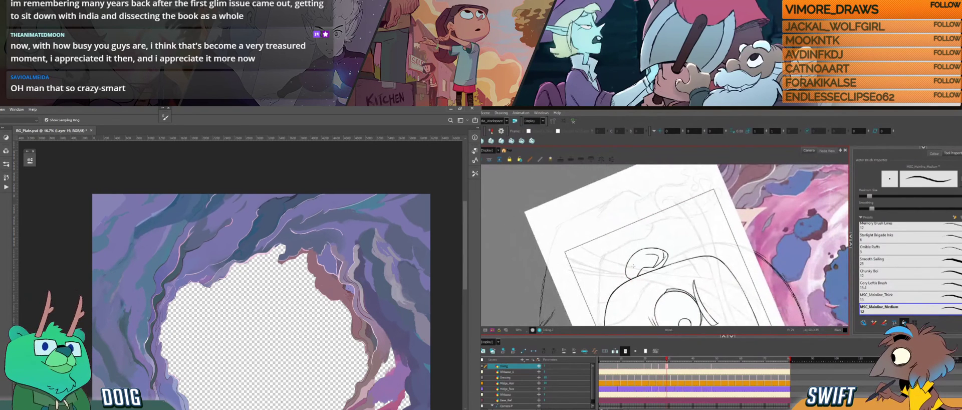
{"action": "key", "text": "ctrl+alt"}
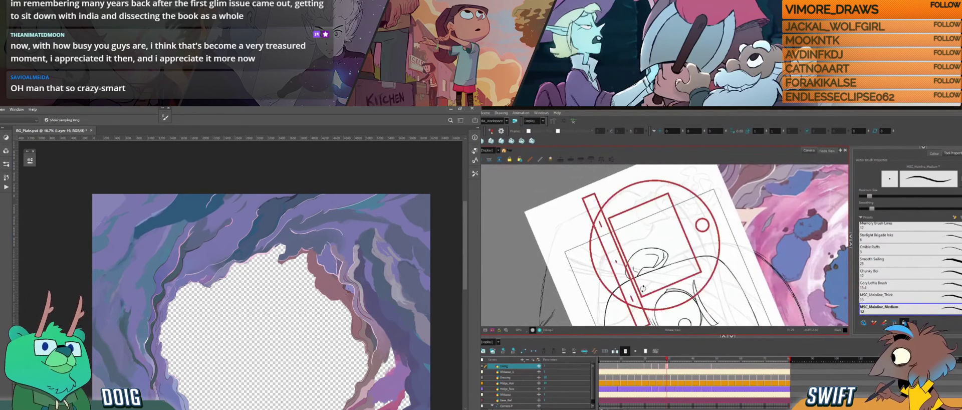
{"action": "left_click_drag", "start_coordinate": [645, 266], "coordinate": [687, 272]}
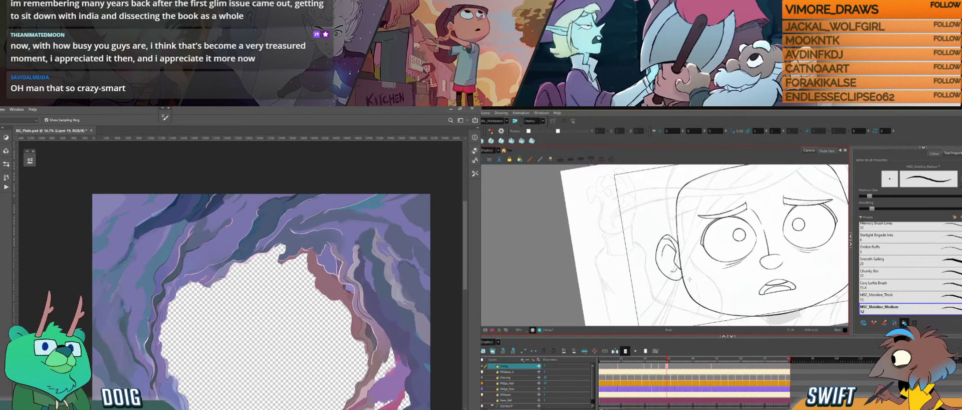
Enlarge the brush and paint over the clouds along the plate's upper-left edge.
{"action": "key", "text": "b"}
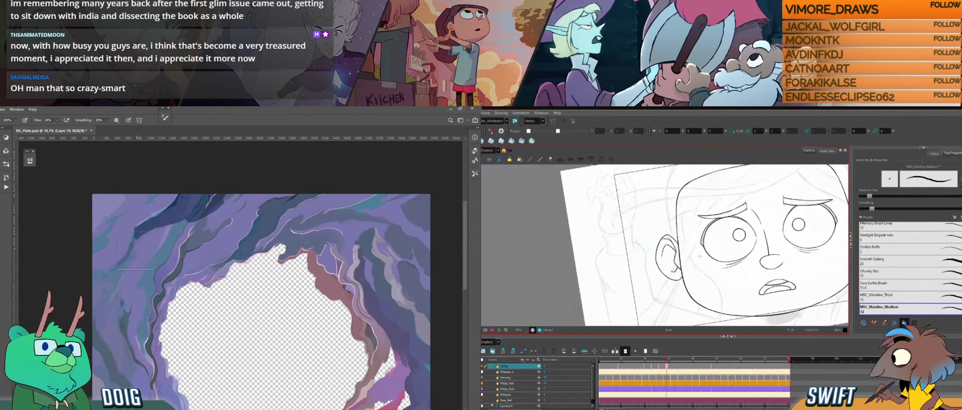
{"action": "left_click_drag", "start_coordinate": [700, 261], "coordinate": [650, 262]}
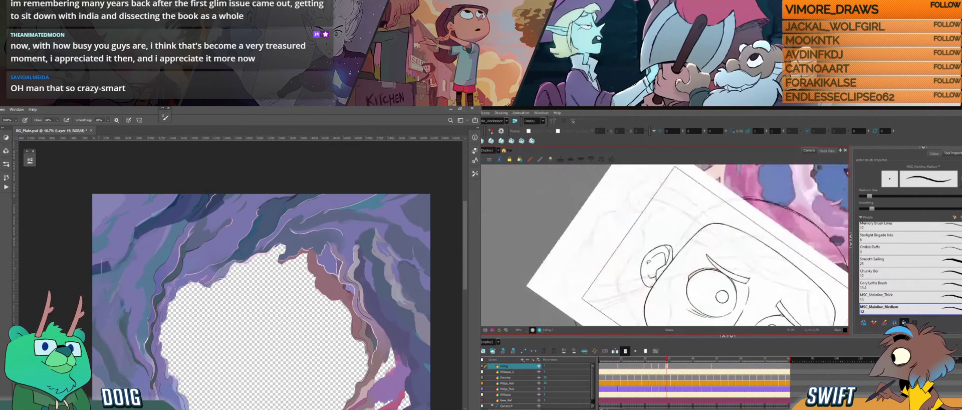
{"action": "left_click", "coordinate": [101, 291]}
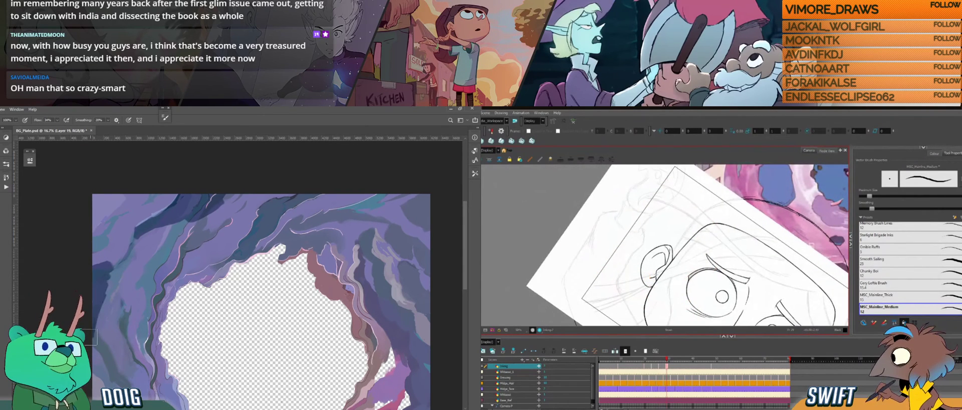
{"action": "key", "text": "]"}
{"action": "key", "text": "]"}
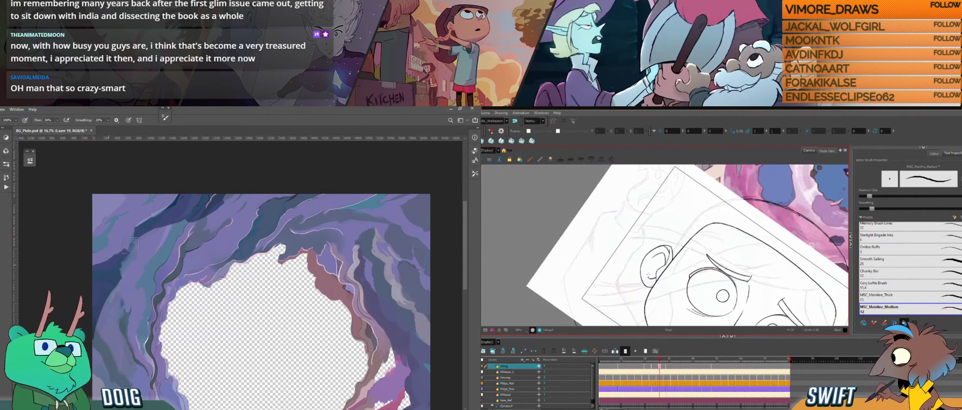
{"action": "key", "text": "]"}
{"action": "mouse_move", "coordinate": [94, 235]}
{"action": "left_mouse_down"}
{"action": "mouse_move", "coordinate": [135, 192]}
{"action": "mouse_move", "coordinate": [94, 207]}
{"action": "left_mouse_up"}
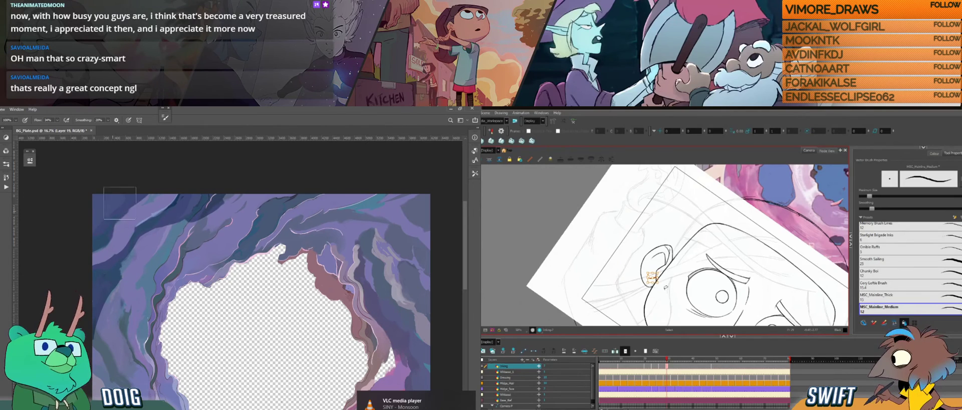
Adjust the short inner stroke low in the left ear, checking it from upright and rotated views.
{"action": "left_click_drag", "start_coordinate": [662, 271], "coordinate": [676, 297]}
{"action": "key", "text": "shift+x"}
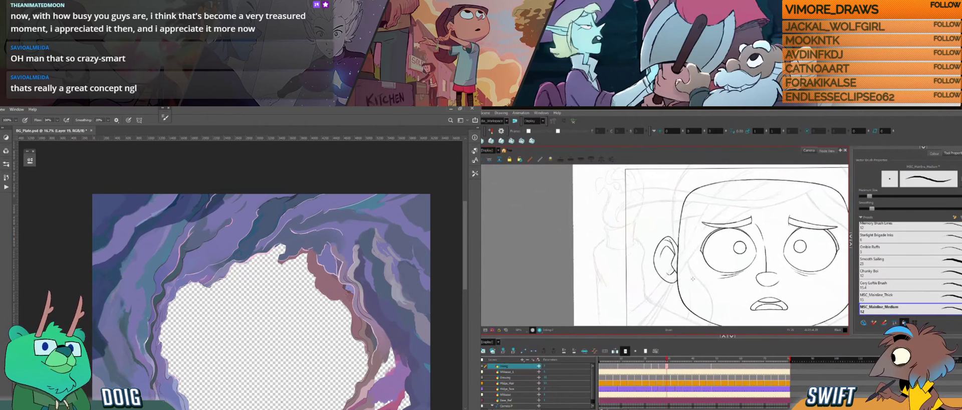
{"action": "key", "text": "ctrl+alt"}
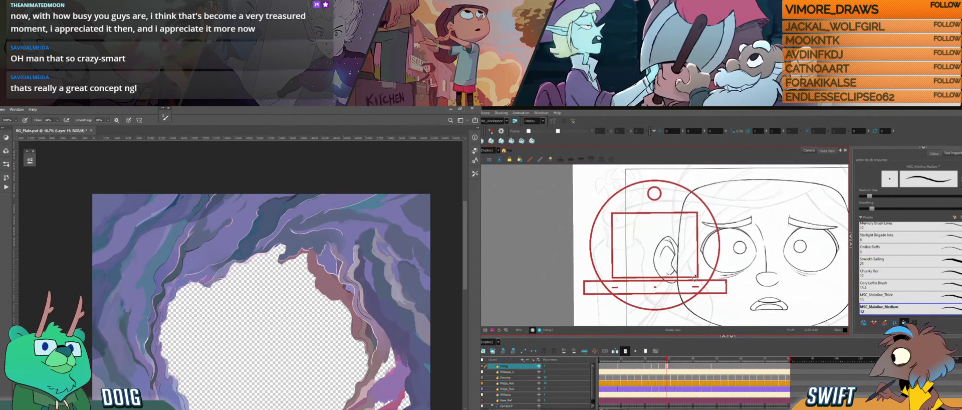
{"action": "left_click_drag", "start_coordinate": [694, 276], "coordinate": [673, 292]}
{"action": "mouse_move", "coordinate": [162, 274]}
{"action": "left_mouse_down"}
{"action": "mouse_move", "coordinate": [151, 243]}
{"action": "mouse_move", "coordinate": [156, 263]}
{"action": "left_mouse_up"}
{"action": "key", "text": "ctrl+alt"}
{"action": "key", "text": "e"}
{"action": "left_click_drag", "start_coordinate": [657, 292], "coordinate": [698, 268]}
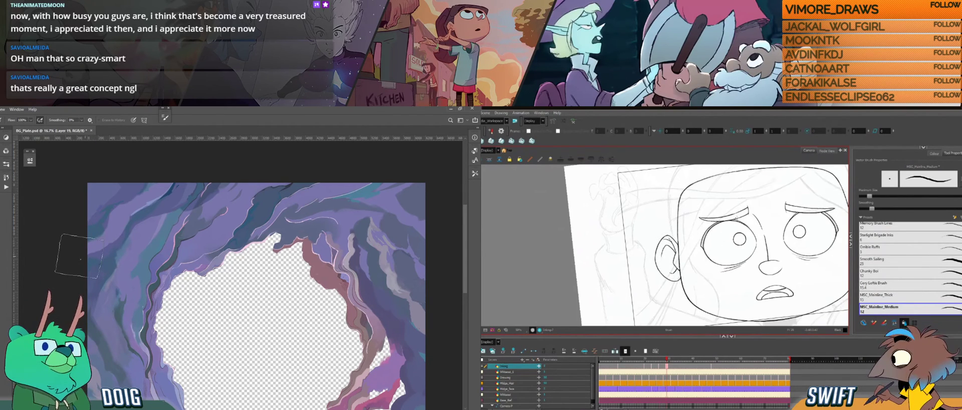
Start the right ear with a short stroke at the head's edge, flipping repeatedly against the neighbouring drawing.
{"action": "mouse_move", "coordinate": [808, 245]}
{"action": "left_mouse_down"}
{"action": "mouse_move", "coordinate": [726, 248]}
{"action": "mouse_move", "coordinate": [760, 257]}
{"action": "left_mouse_up"}
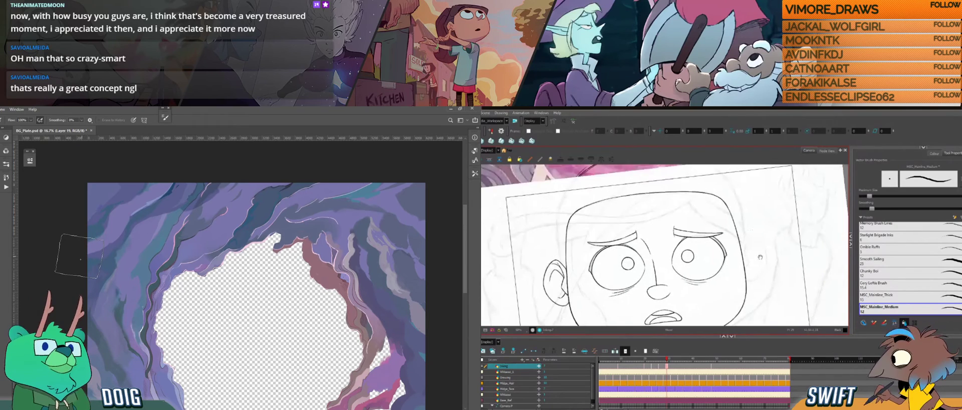
{"action": "key", "text": "f"}
{"action": "key", "text": "g"}
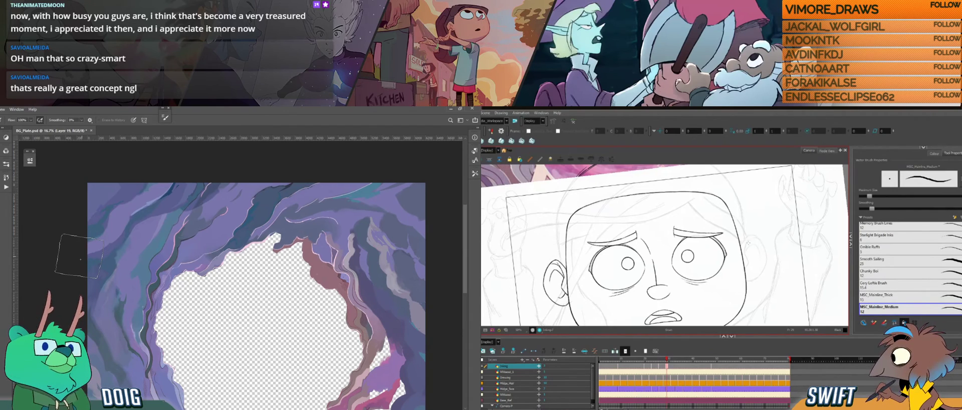
{"action": "key", "text": "f"}
{"action": "key", "text": "g"}
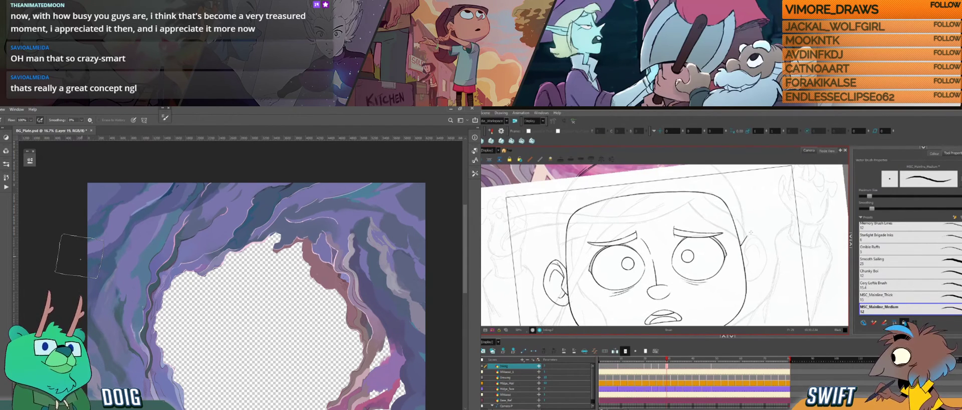
{"action": "key", "text": "f"}
{"action": "key", "text": "g"}
{"action": "key", "text": "f"}
{"action": "key", "text": "g"}
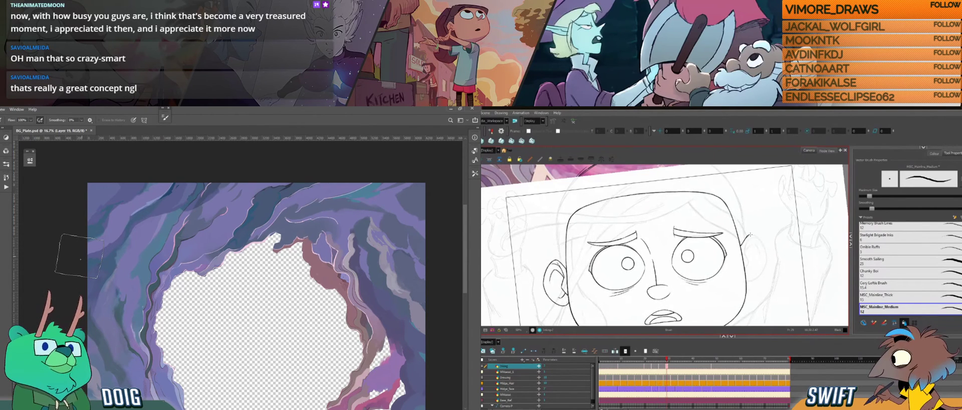
{"action": "key", "text": "f"}
{"action": "key", "text": "g"}
{"action": "key", "text": "f"}
{"action": "key", "text": "g"}
{"action": "key", "text": "f"}
{"action": "key", "text": "g"}
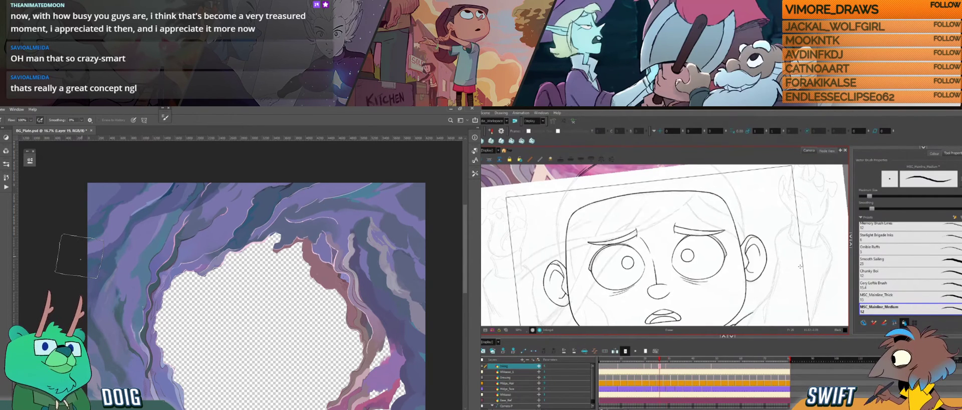
Ink the right ear's upper curve from a rotated view and reshape the selected stroke.
{"action": "mouse_move", "coordinate": [762, 236]}
{"action": "left_mouse_down"}
{"action": "mouse_move", "coordinate": [756, 276]}
{"action": "mouse_move", "coordinate": [739, 251]}
{"action": "left_mouse_up"}
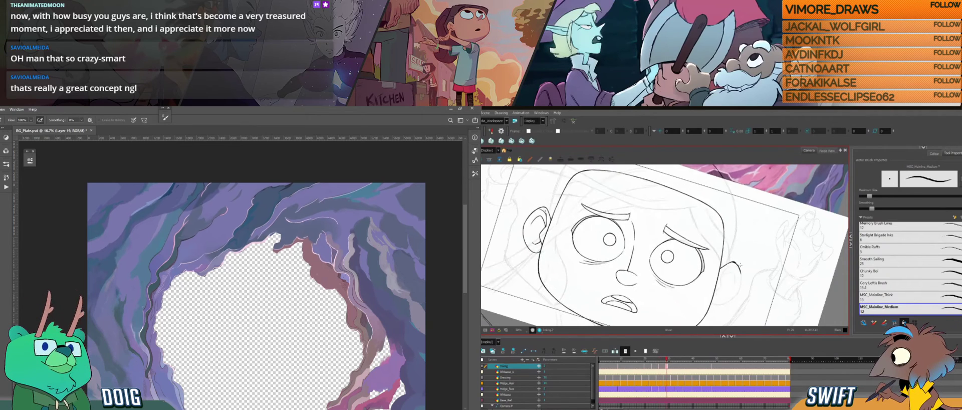
{"action": "key", "text": "super+e"}
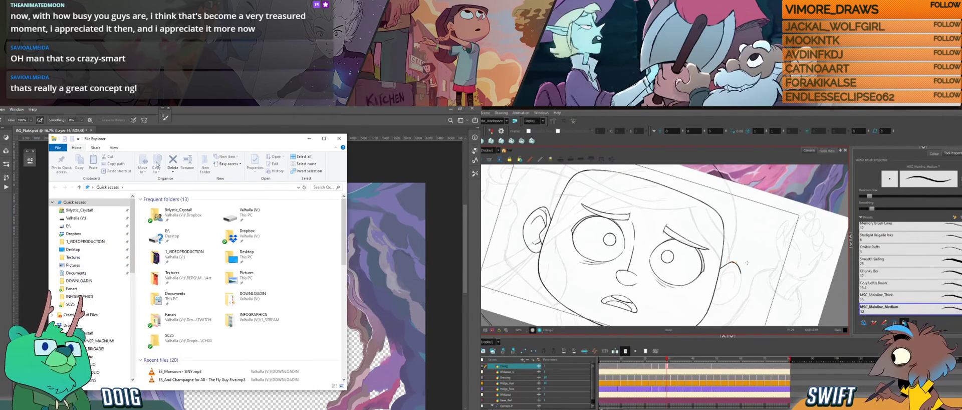
{"action": "key", "text": "alt+F4"}
{"action": "left_click_drag", "start_coordinate": [778, 254], "coordinate": [777, 223]}
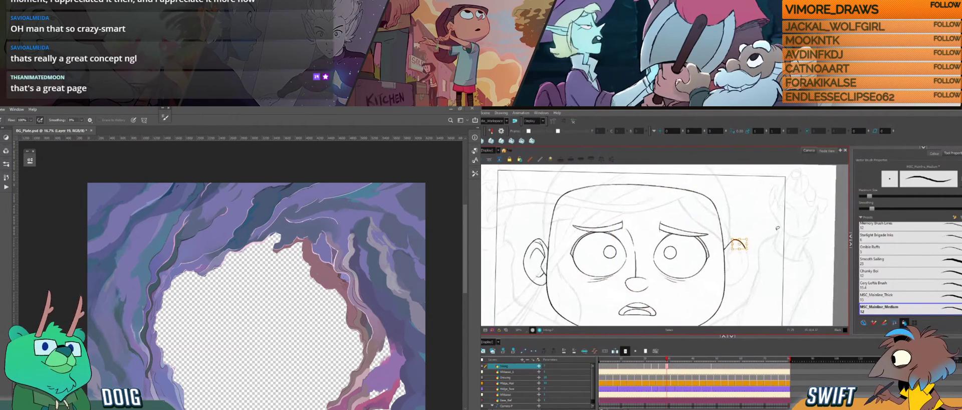
{"action": "left_click", "coordinate": [741, 244]}
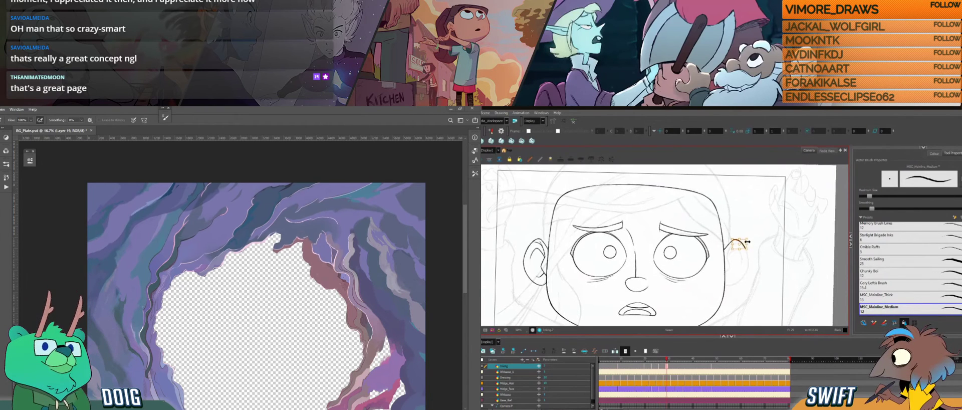
{"action": "left_click_drag", "start_coordinate": [741, 244], "coordinate": [753, 237]}
Compare the right ear's upper curve with the neighbouring drawing, and bring up the finished comic pages in the Photos app.
{"action": "key", "text": "alt+b"}
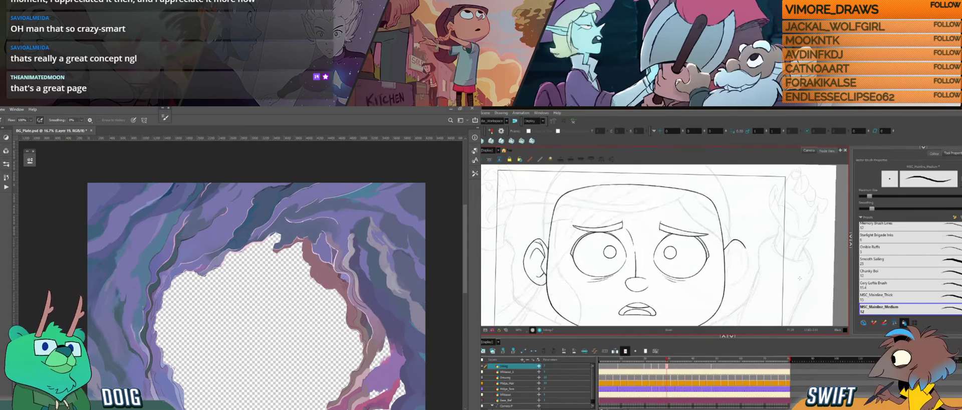
{"action": "key", "text": "f"}
{"action": "key", "text": "g"}
{"action": "key", "text": "f"}
{"action": "key", "text": "g"}
{"action": "key", "text": "alt+Tab"}
{"action": "key", "text": "ctrl+alt"}
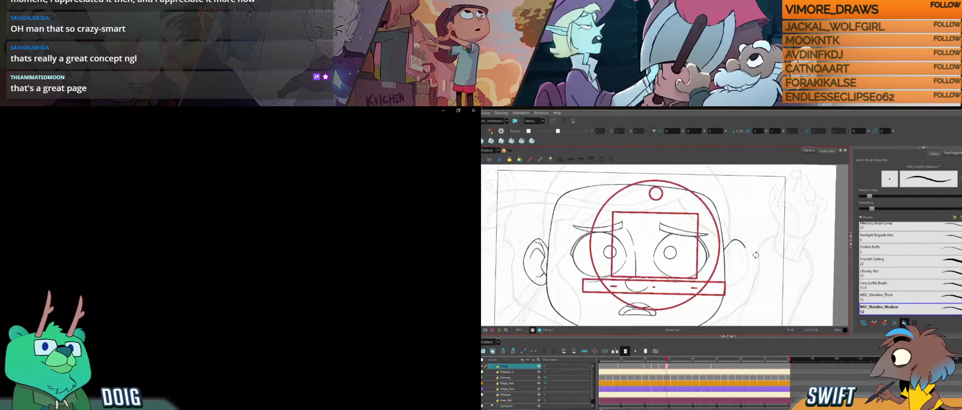
{"action": "left_click_drag", "start_coordinate": [756, 255], "coordinate": [731, 282]}
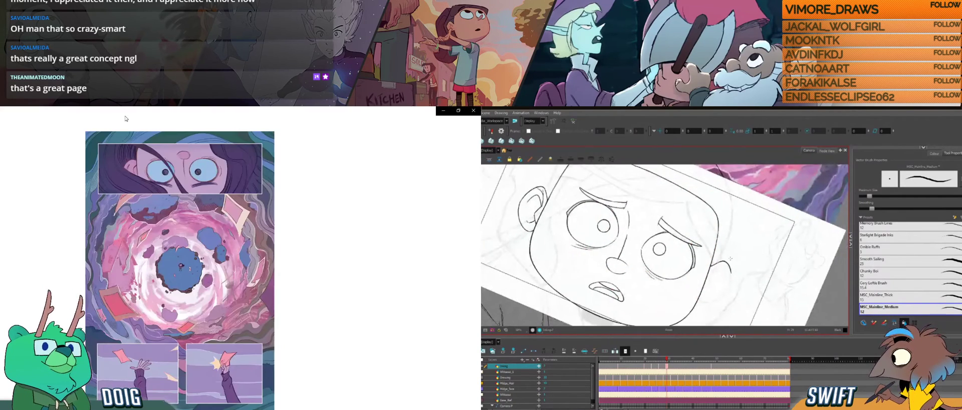
{"action": "key", "text": "Right"}
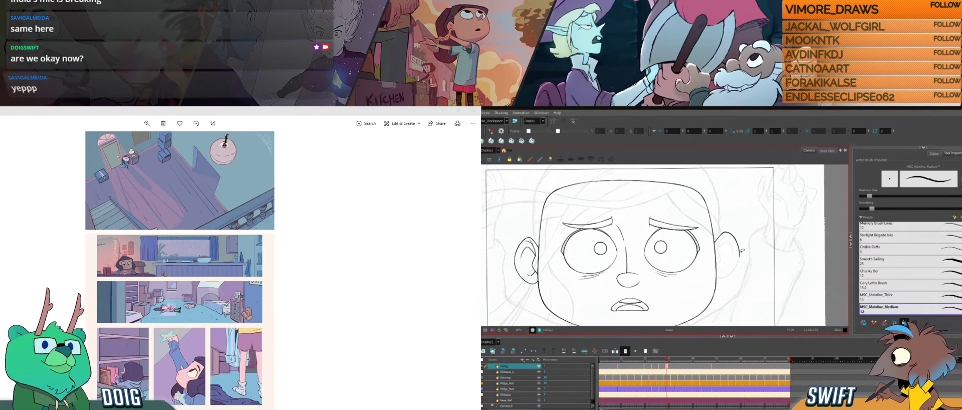
Ink the right ear's outer curve, and enlarge and reposition the Photos window over the cloud plate.
{"action": "left_click_drag", "start_coordinate": [743, 253], "coordinate": [742, 268]}
{"action": "scroll", "coordinate": [737, 266], "scroll_direction": "up", "scroll_amount": 4}
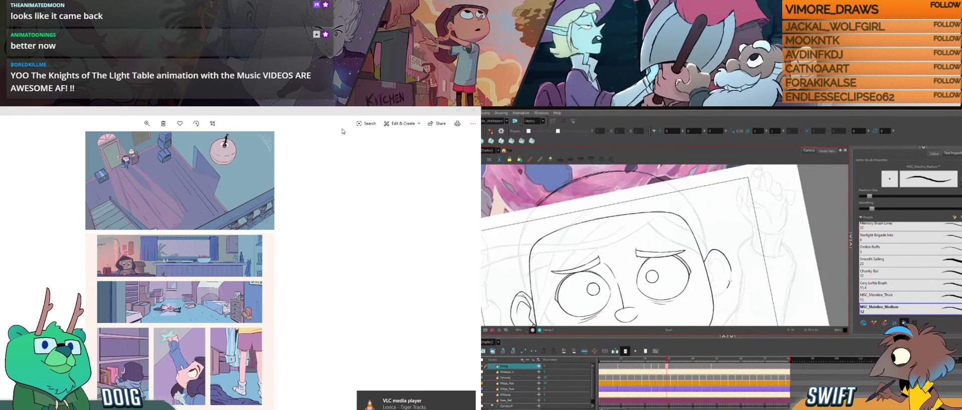
{"action": "left_click", "coordinate": [458, 111]}
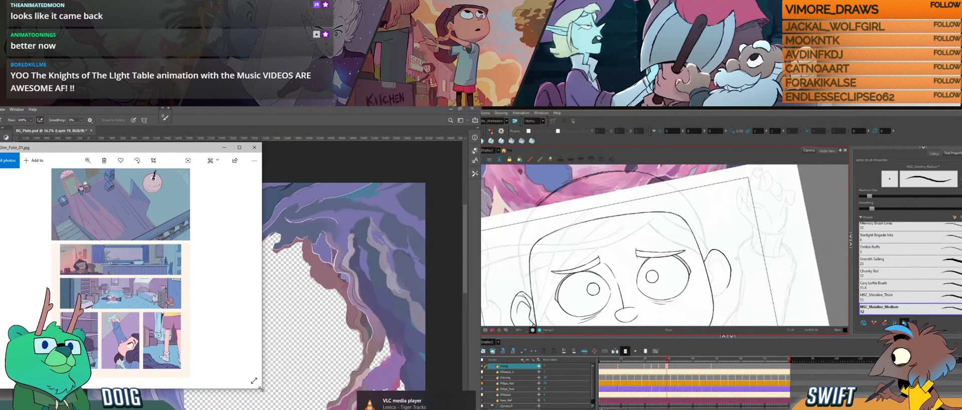
{"action": "left_click_drag", "start_coordinate": [261, 389], "coordinate": [461, 409]}
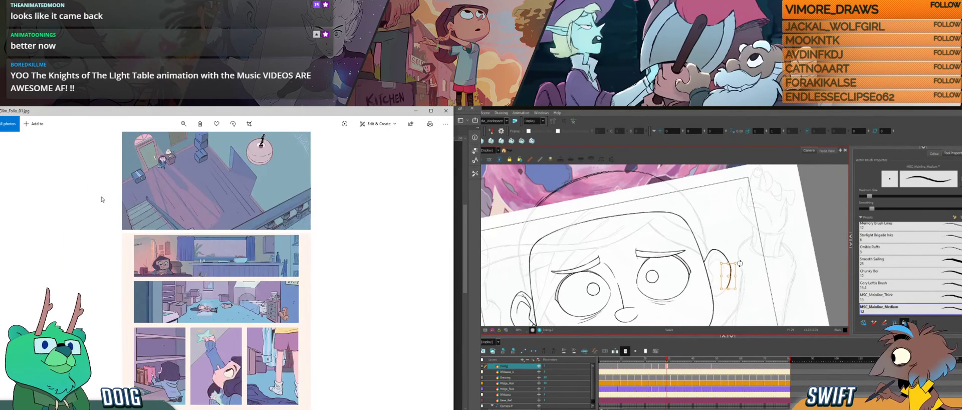
{"action": "left_click_drag", "start_coordinate": [157, 112], "coordinate": [191, 112]}
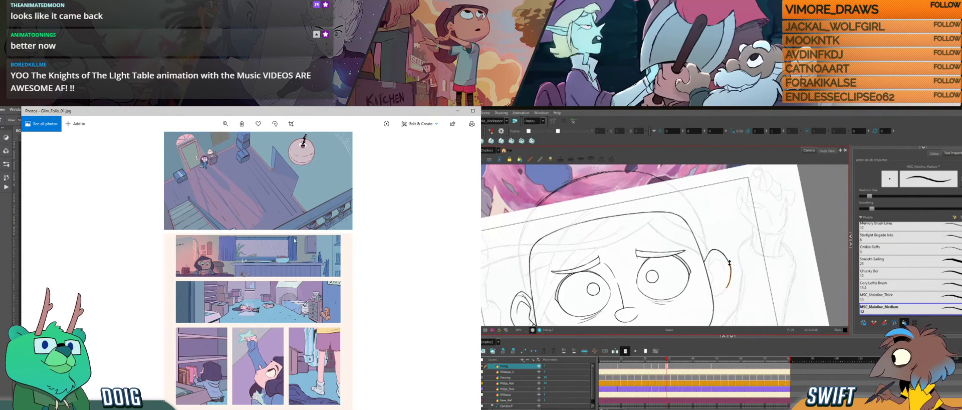
Browse the finished comic pages and zoom in on the kitchen and bedroom panels.
{"action": "key", "text": "Left"}
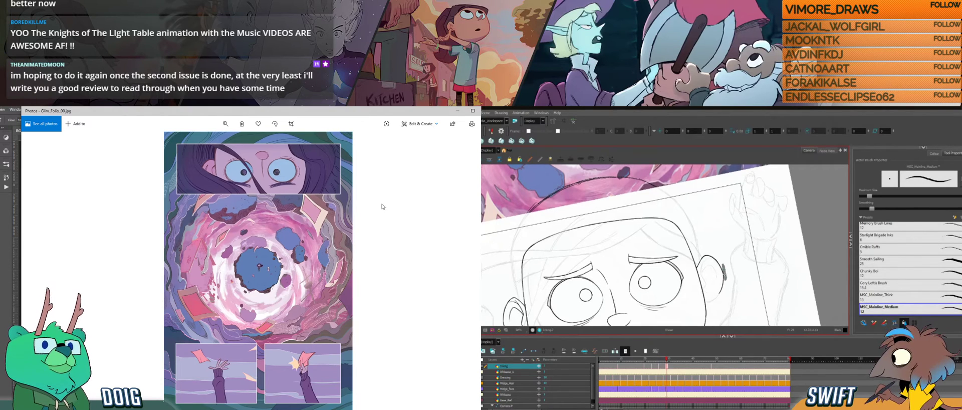
{"action": "key", "text": "Left"}
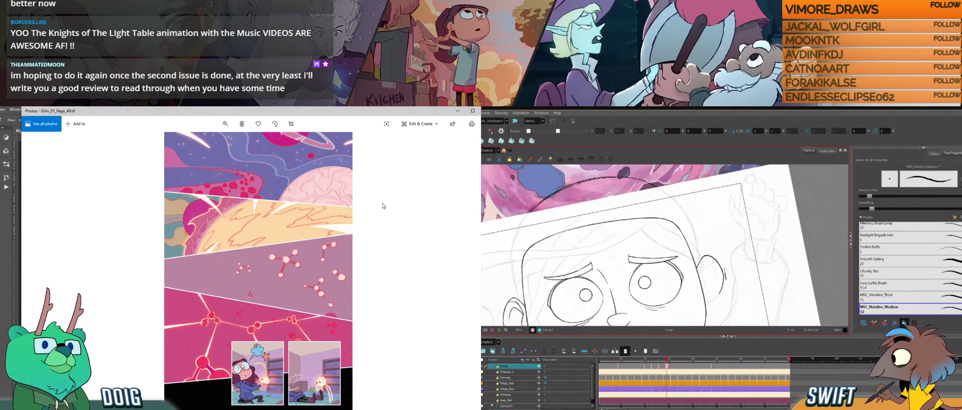
{"action": "key", "text": "Left"}
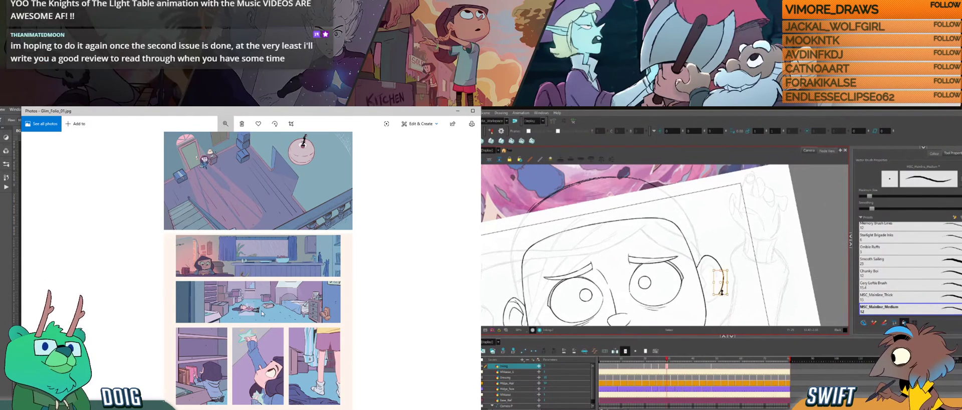
{"action": "left_click", "coordinate": [226, 123]}
{"action": "left_click_drag", "start_coordinate": [194, 140], "coordinate": [211, 142]}
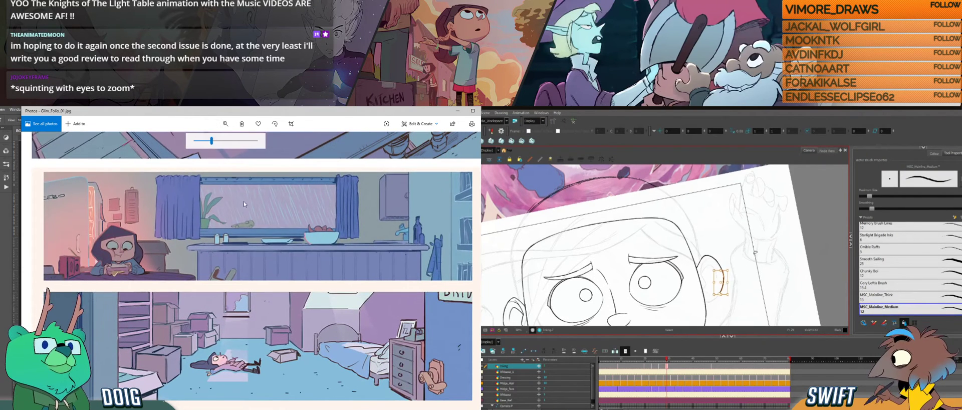
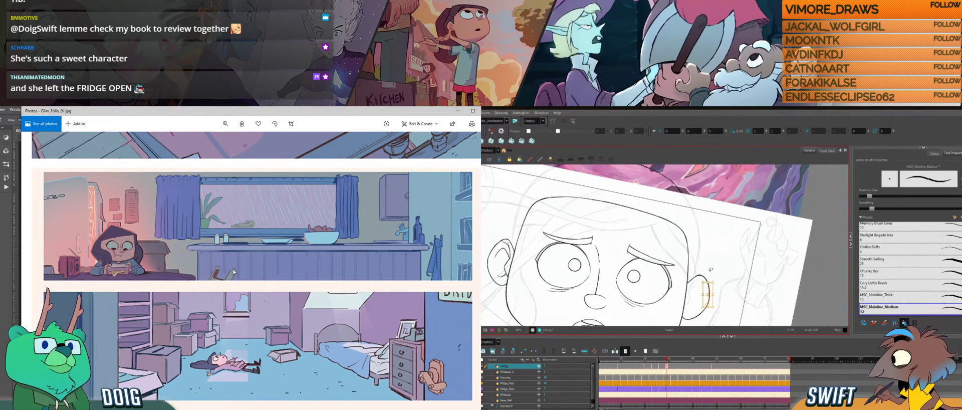
Examine the comic page's hallway, kitchen and bedroom panels and the row of star panels below them.
{"action": "scroll", "coordinate": [236, 259], "scroll_direction": "up", "scroll_amount": 4}
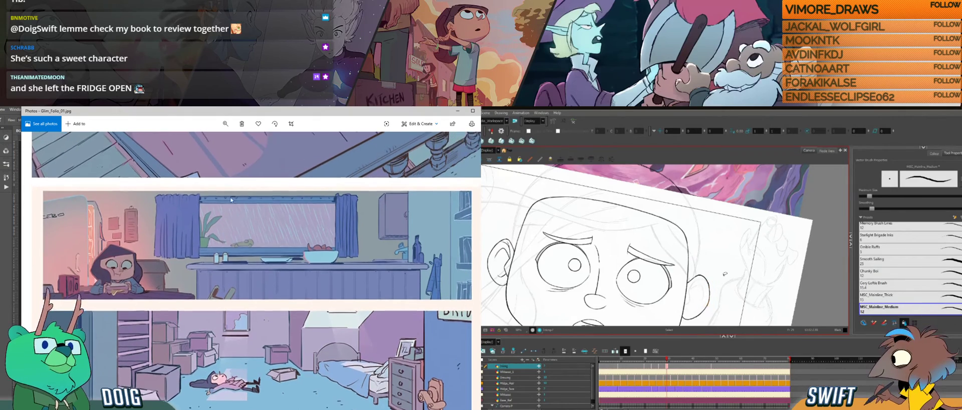
{"action": "scroll", "coordinate": [230, 274], "scroll_direction": "up", "scroll_amount": 3}
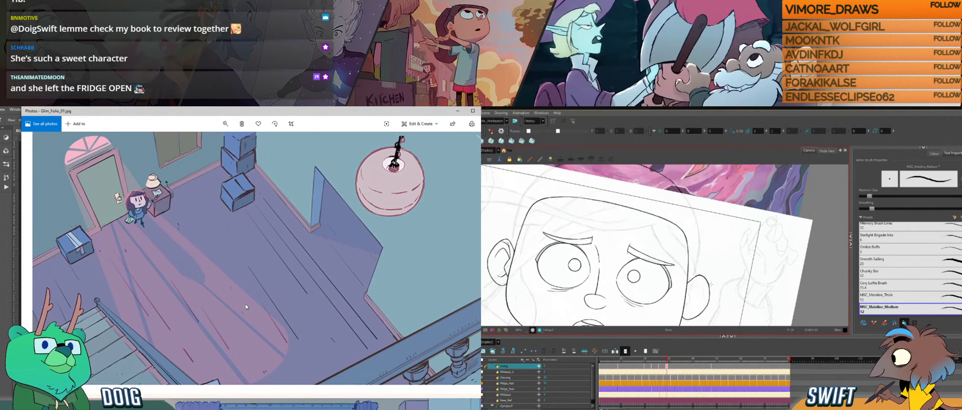
{"action": "left_click_drag", "start_coordinate": [246, 307], "coordinate": [313, 311]}
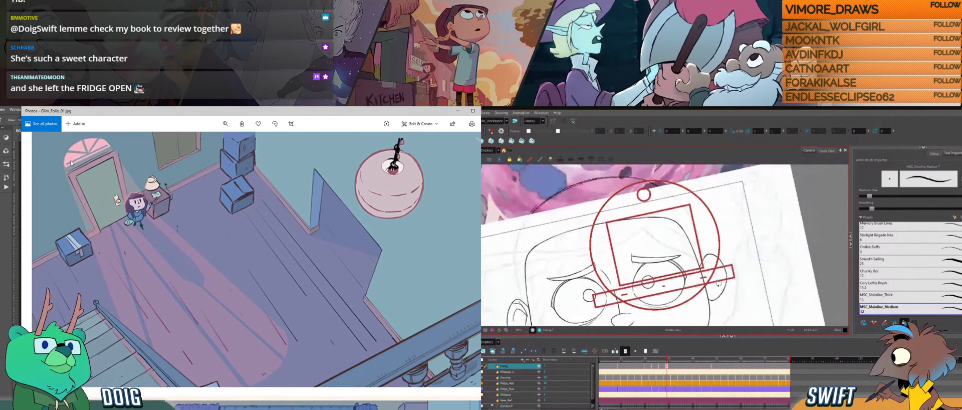
{"action": "scroll", "coordinate": [171, 210], "scroll_direction": "down", "scroll_amount": 5}
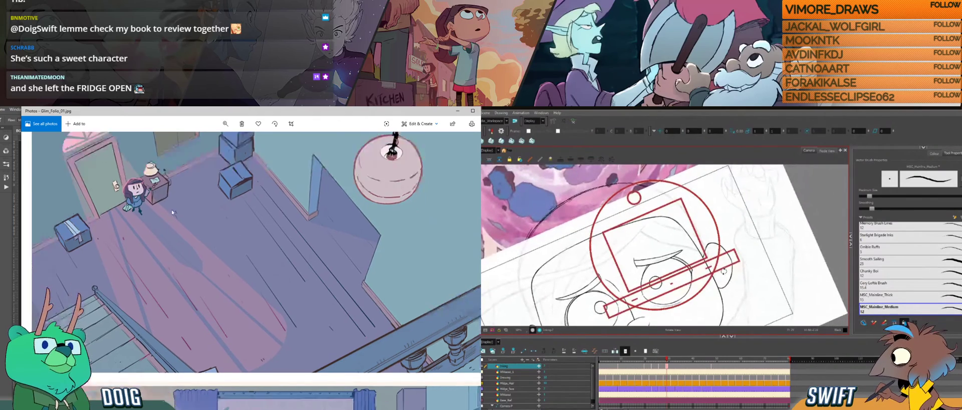
{"action": "scroll", "coordinate": [170, 212], "scroll_direction": "down", "scroll_amount": 3}
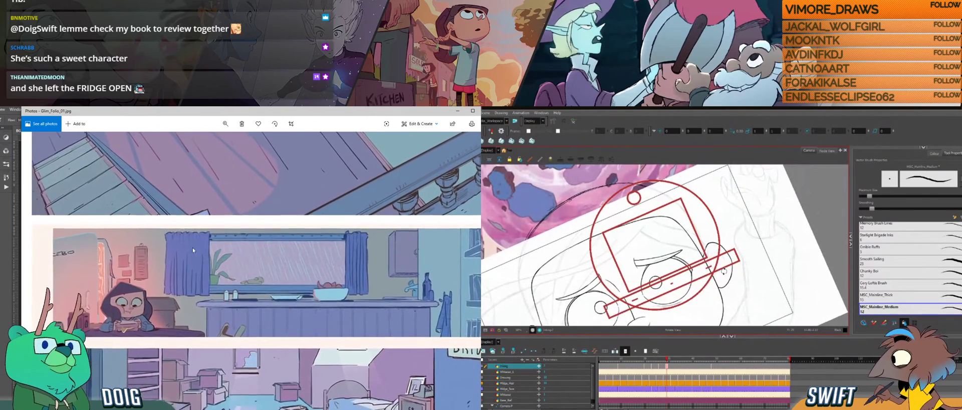
{"action": "scroll", "coordinate": [190, 218], "scroll_direction": "down", "scroll_amount": 2}
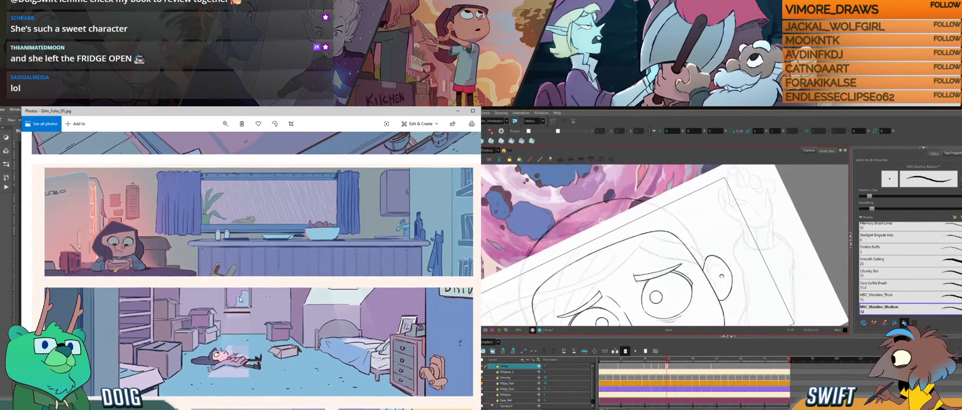
{"action": "left_click_drag", "start_coordinate": [229, 281], "coordinate": [226, 278]}
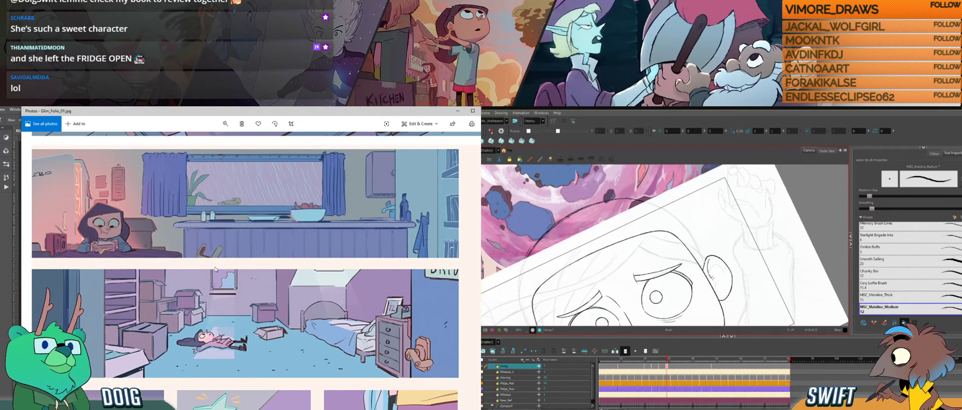
{"action": "scroll", "coordinate": [225, 280], "scroll_direction": "up", "scroll_amount": 1}
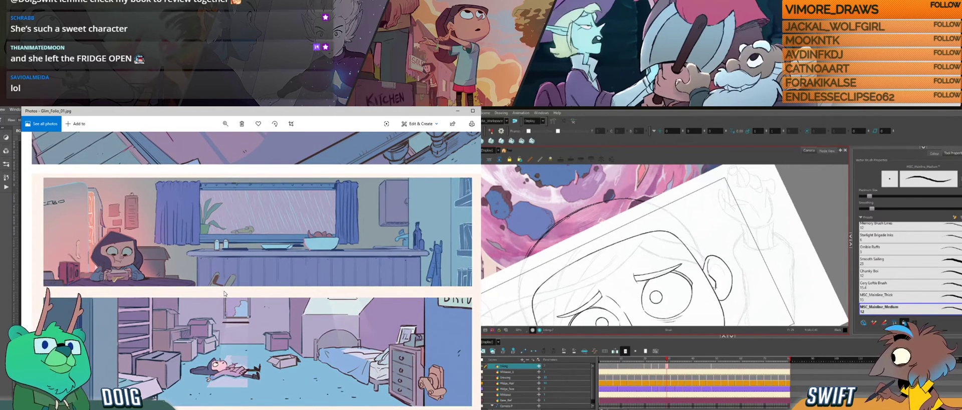
{"action": "scroll", "coordinate": [244, 325], "scroll_direction": "down", "scroll_amount": 3}
{"action": "scroll", "coordinate": [244, 326], "scroll_direction": "down", "scroll_amount": 8}
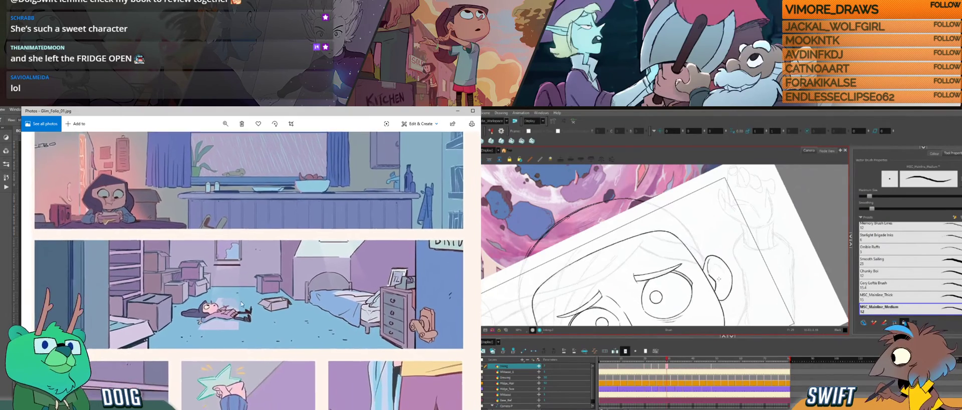
{"action": "left_click_drag", "start_coordinate": [228, 329], "coordinate": [257, 303]}
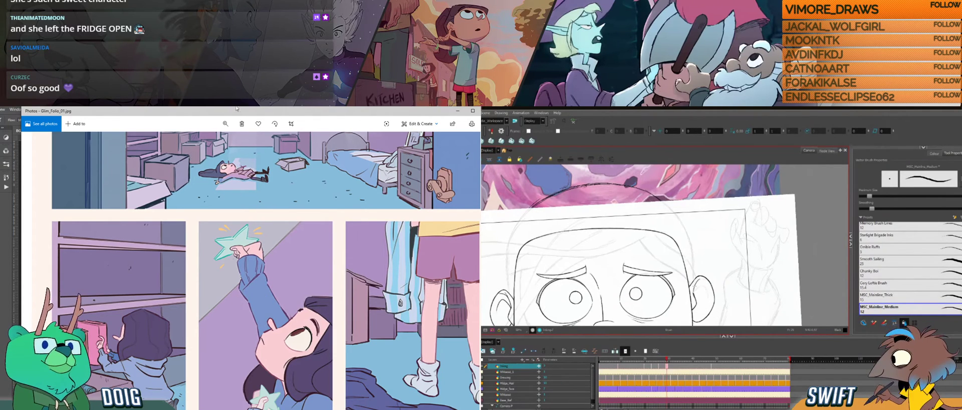
Shift the Photos window slightly, and put it away to return to the cloud plate.
{"action": "left_click_drag", "start_coordinate": [265, 111], "coordinate": [259, 111]}
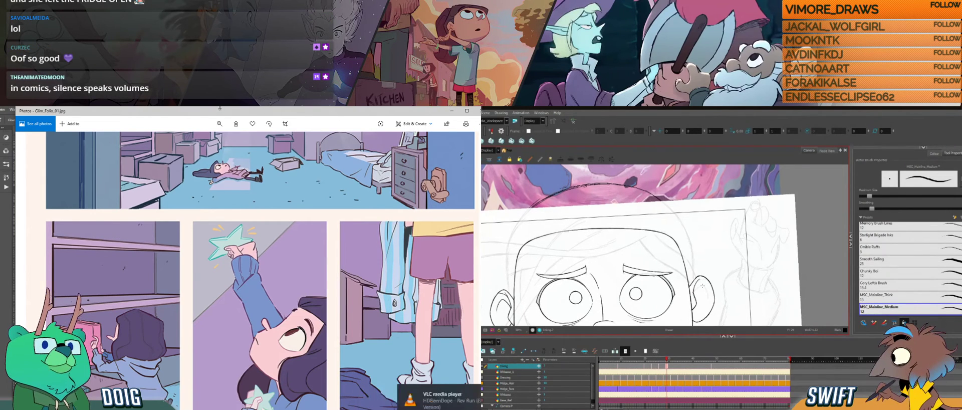
{"action": "left_click_drag", "start_coordinate": [419, 115], "coordinate": [402, 117]}
{"action": "left_click", "coordinate": [434, 111]}
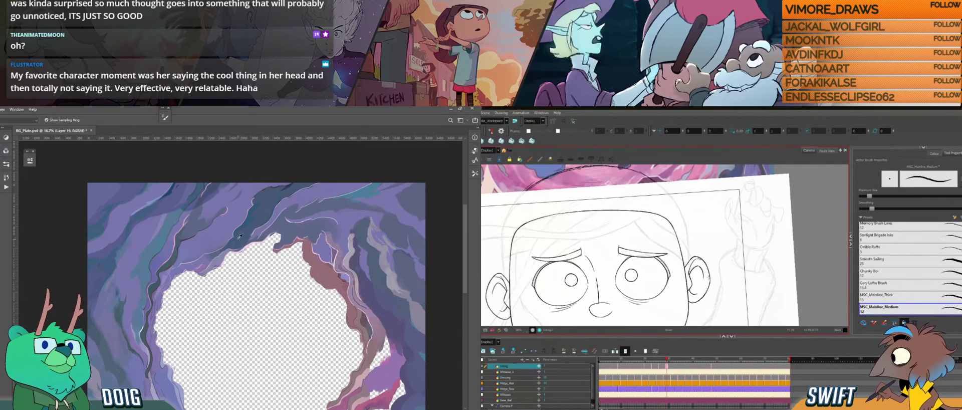
Sample a cloud colour beside the dark blue band above the opening and reduce the brush size for painting there.
{"action": "left_click", "coordinate": [241, 226], "text": "alt"}
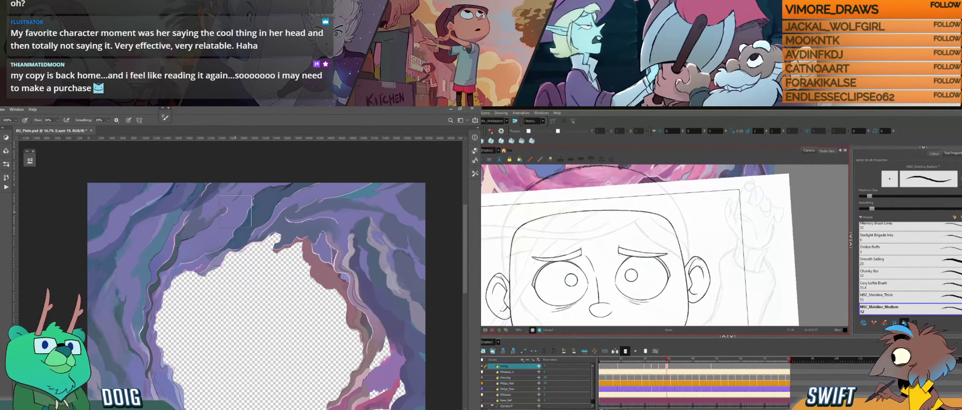
{"action": "key", "text": "bracketleft"}
{"action": "key", "text": "bracketleft"}
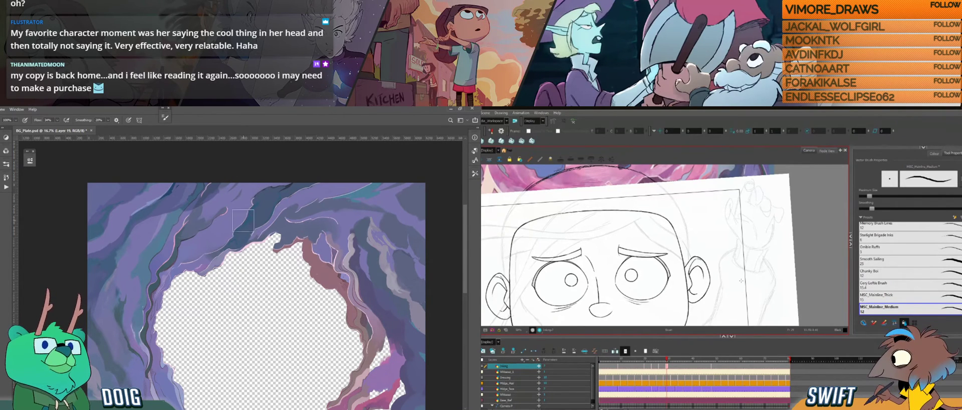
{"action": "key", "text": "ctrl+plus"}
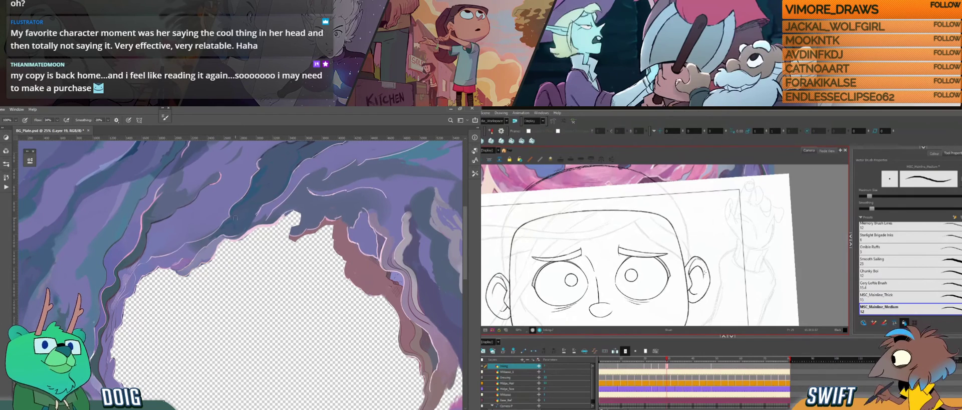
{"action": "key", "text": "i"}
{"action": "key", "text": "b"}
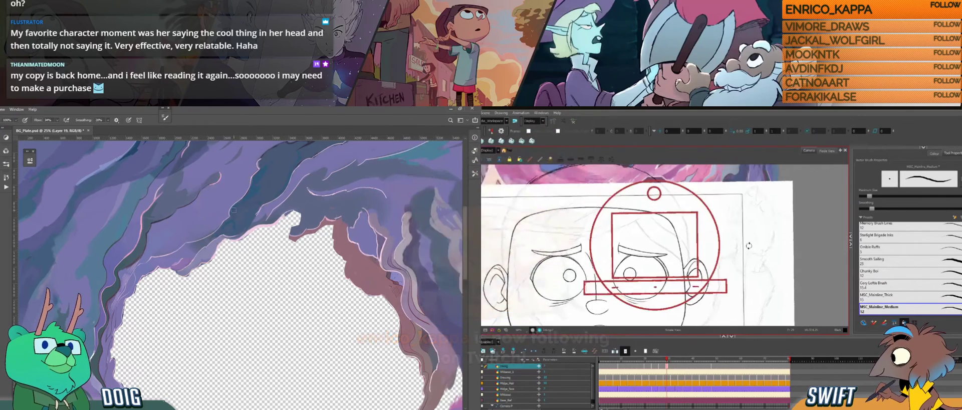
Resample the dark blue band's colour and touch up its edge above the opening, and rotate the head drawing around the right ear.
{"action": "left_click", "coordinate": [241, 213], "text": "alt"}
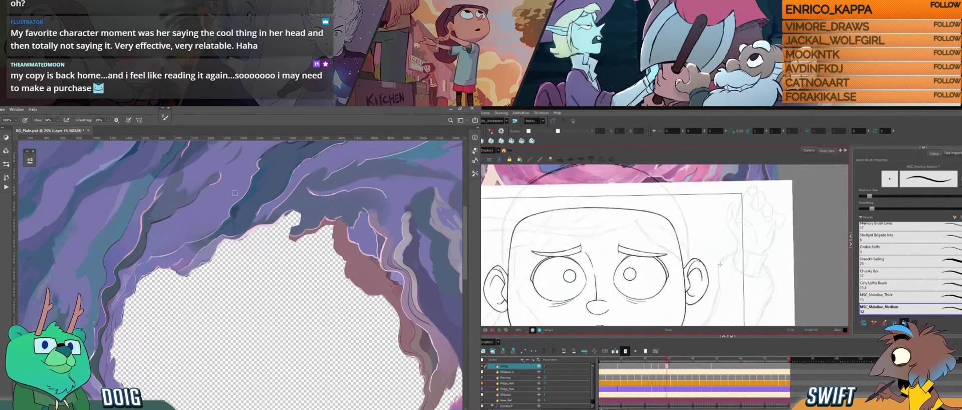
{"action": "key", "text": "i"}
{"action": "left_click", "coordinate": [243, 203], "text": "alt"}
{"action": "mouse_move", "coordinate": [675, 282]}
{"action": "left_mouse_down"}
{"action": "mouse_move", "coordinate": [696, 243]}
{"action": "mouse_move", "coordinate": [699, 266]}
{"action": "left_mouse_up"}
{"action": "left_click_drag", "start_coordinate": [238, 207], "coordinate": [238, 210]}
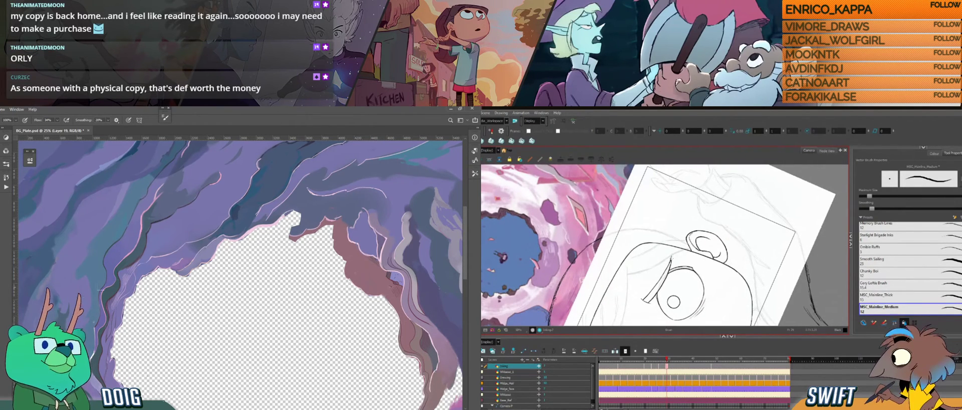
Switch to the Eraser on the cloud plate, and compare the right ear with the neighbouring drawing from a less rotated view.
{"action": "key", "text": "e"}
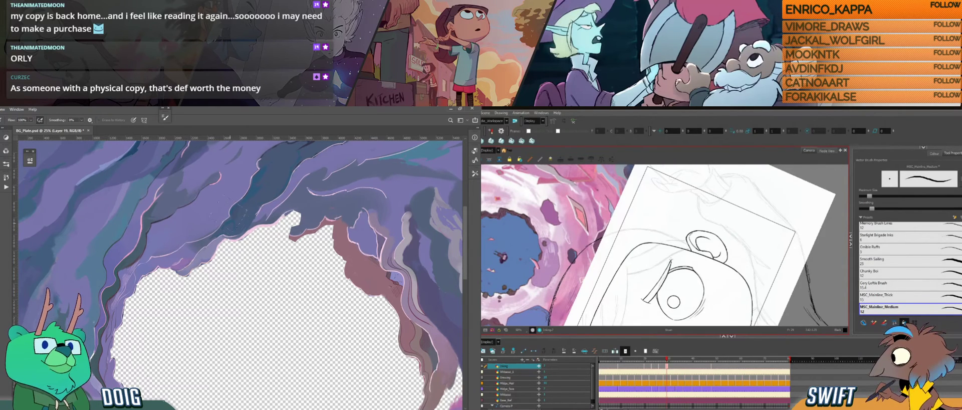
{"action": "key", "text": "ctrl+alt"}
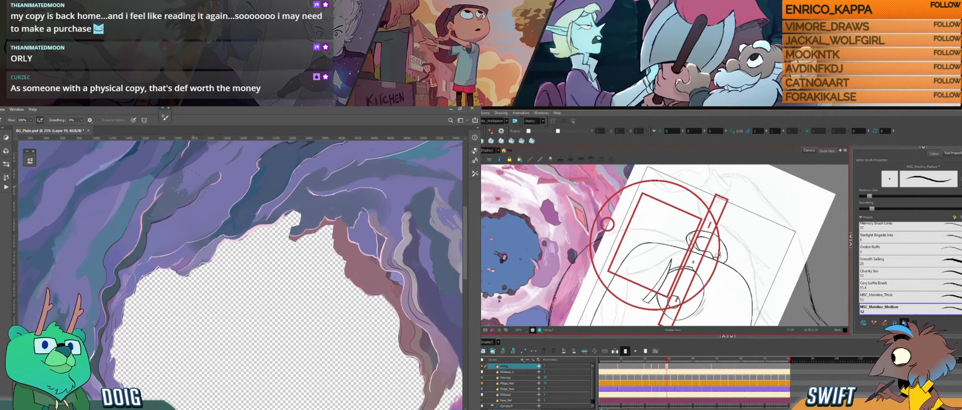
{"action": "left_click_drag", "start_coordinate": [718, 256], "coordinate": [689, 299]}
{"action": "key", "text": "comma"}
{"action": "key", "text": "period"}
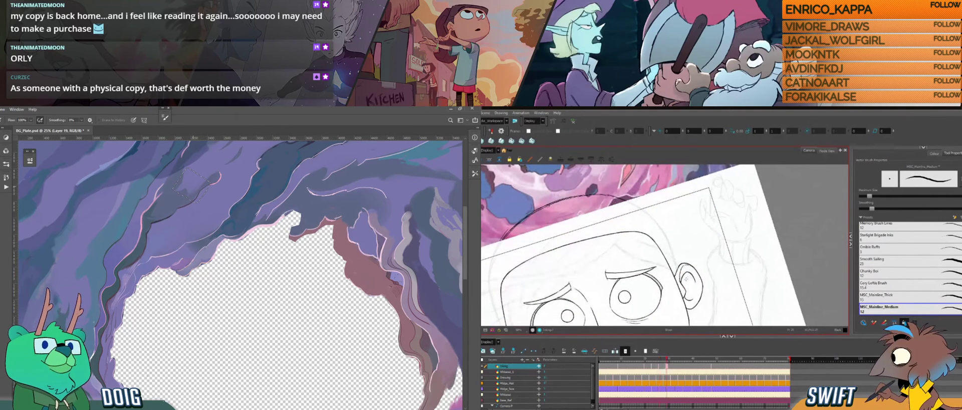
In Photoshop, sample the blue-teal rock colour above the cave opening and activate the Brush.
{"action": "mouse_move", "coordinate": [668, 275]}
{"action": "left_mouse_down"}
{"action": "mouse_move", "coordinate": [686, 261]}
{"action": "mouse_move", "coordinate": [687, 273]}
{"action": "left_mouse_up"}
{"action": "key", "text": "period"}
{"action": "key", "text": "i"}
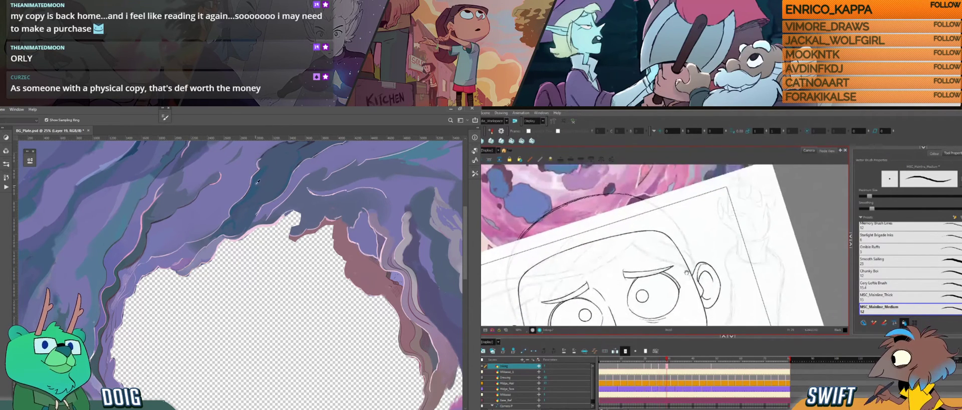
{"action": "left_click", "coordinate": [255, 182]}
{"action": "key", "text": "comma"}
{"action": "key", "text": "period"}
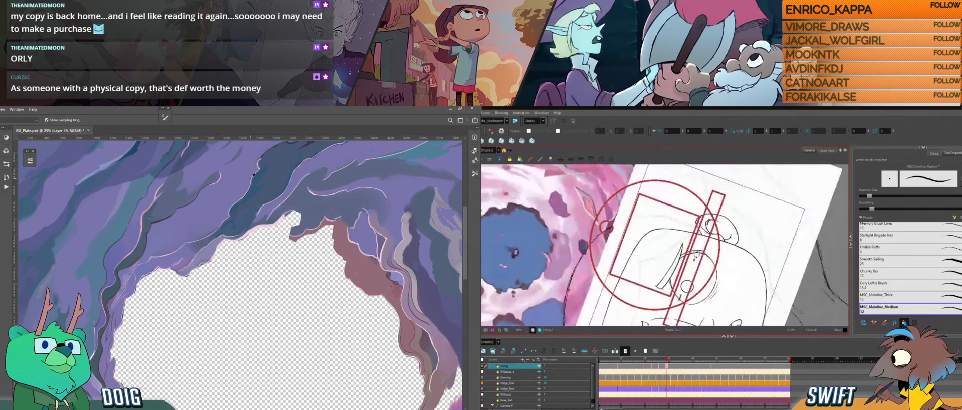
{"action": "left_click_drag", "start_coordinate": [224, 224], "coordinate": [206, 266]}
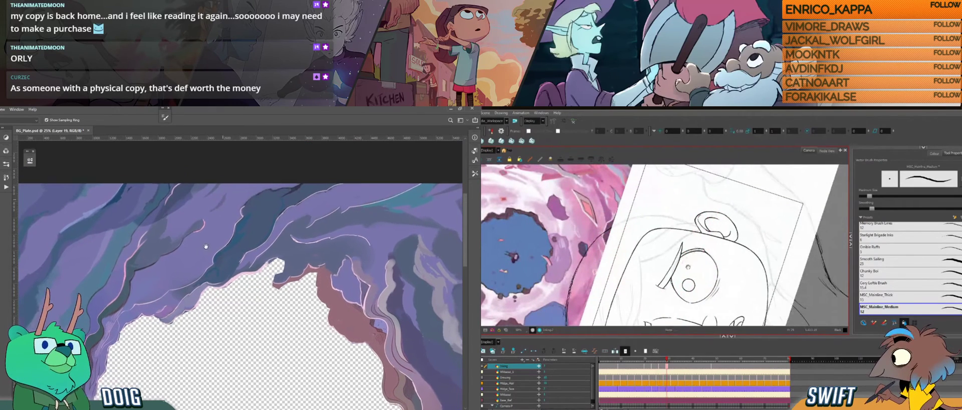
{"action": "key", "text": "b"}
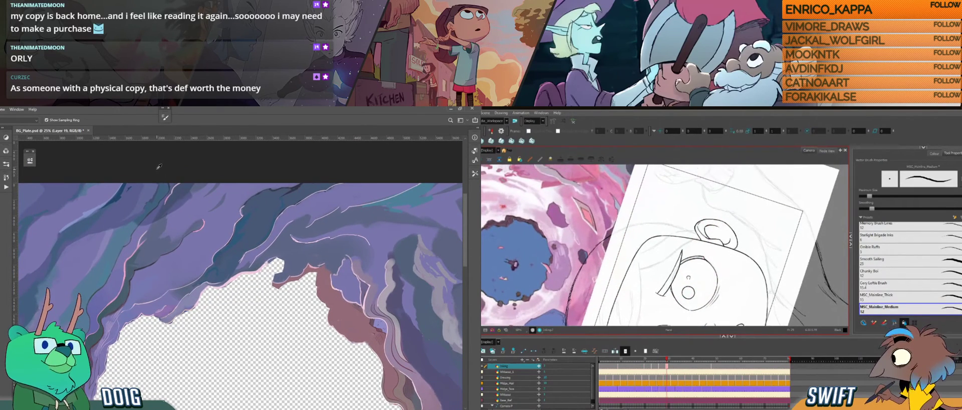
{"action": "key", "text": "ctrl+minus"}
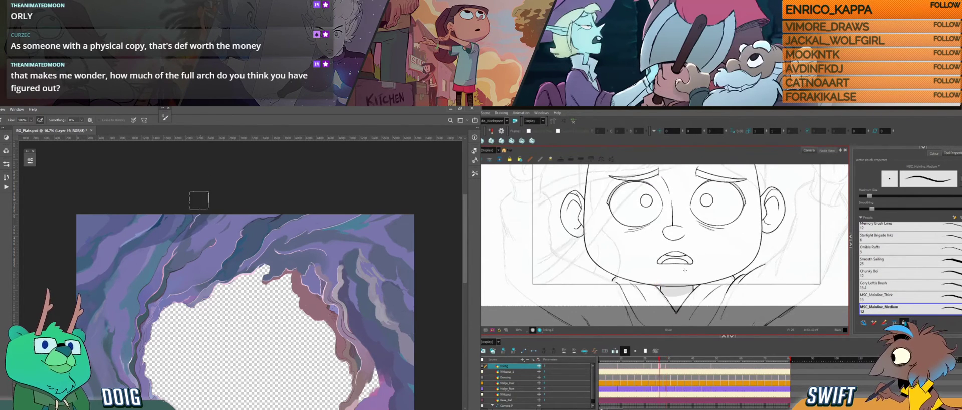
In Toon Boom Harmony, shift the right neck line slightly beneath the chin and touch up the left neck line with the Brush.
{"action": "key", "text": "comma"}
{"action": "key", "text": "period"}
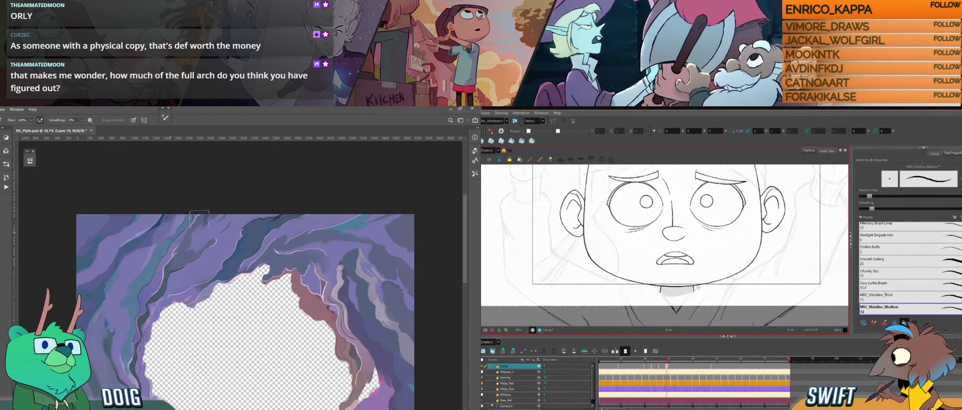
{"action": "key", "text": "alt+s"}
{"action": "left_click", "coordinate": [694, 288]}
{"action": "left_click_drag", "start_coordinate": [698, 288], "coordinate": [698, 287]}
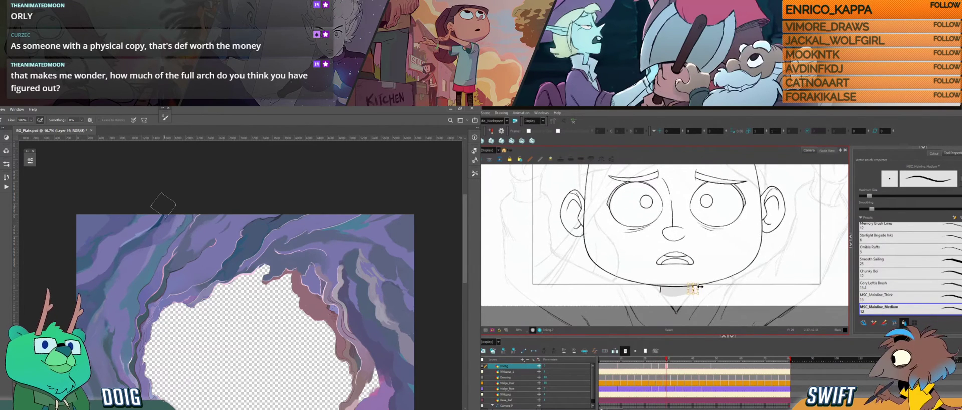
{"action": "key", "text": "alt+b"}
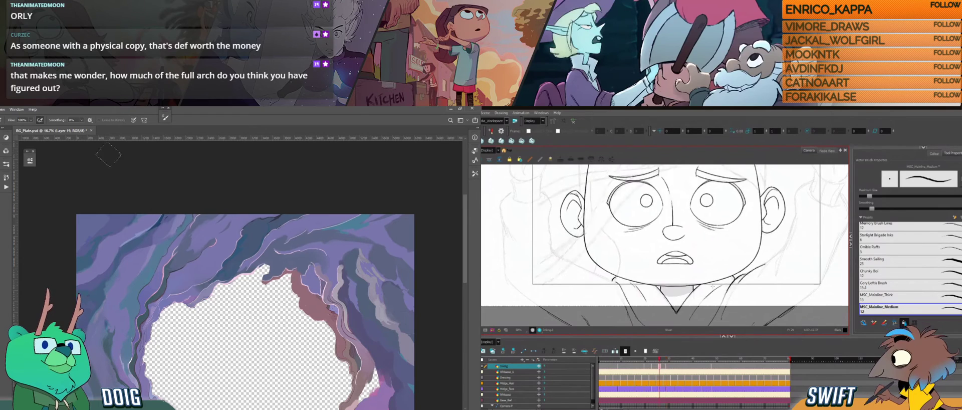
{"action": "key", "text": "i"}
{"action": "key", "text": "b"}
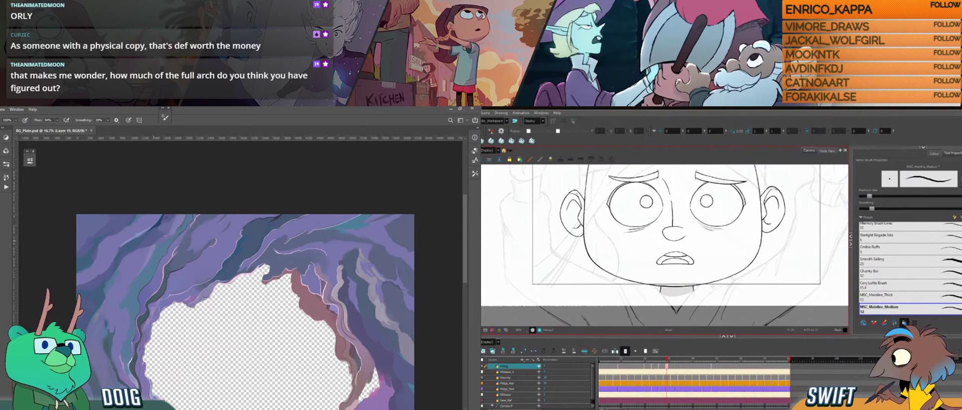
{"action": "left_click", "coordinate": [662, 289]}
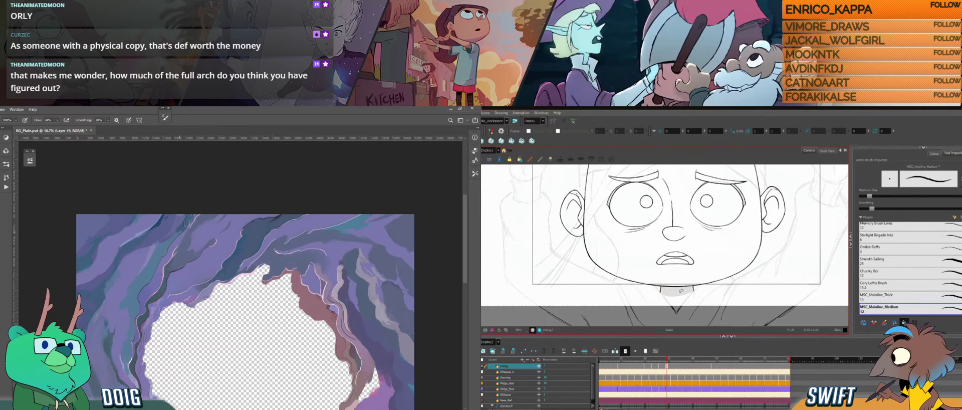
{"action": "left_click_drag", "start_coordinate": [744, 271], "coordinate": [734, 292]}
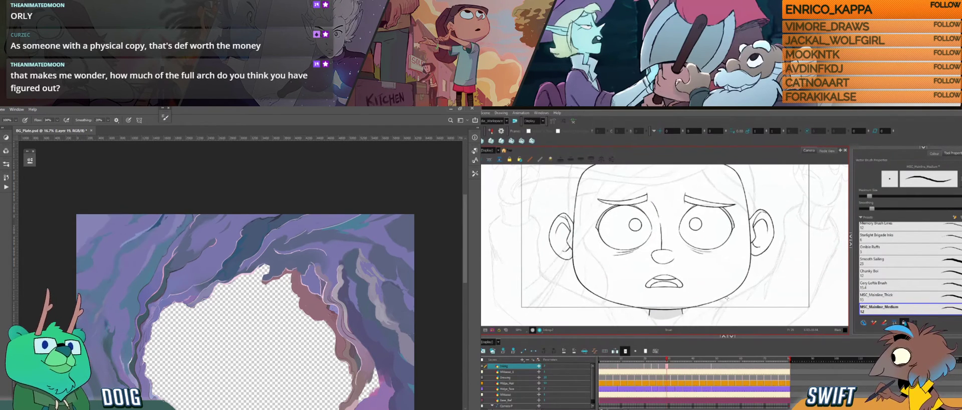
{"action": "left_click_drag", "start_coordinate": [733, 290], "coordinate": [727, 299]}
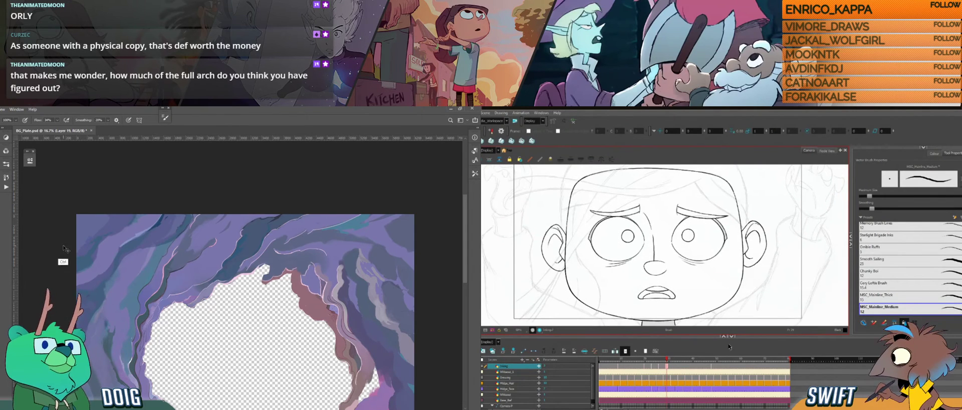
{"action": "key", "text": "ctrl+minus"}
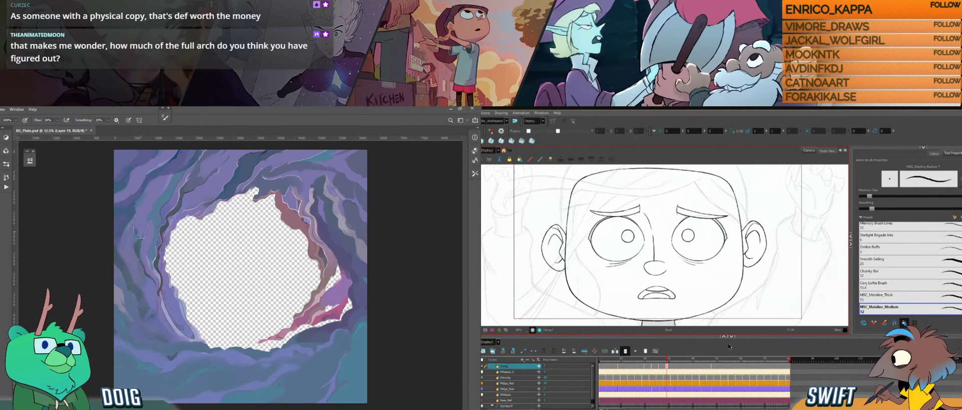
{"action": "key", "text": "e"}
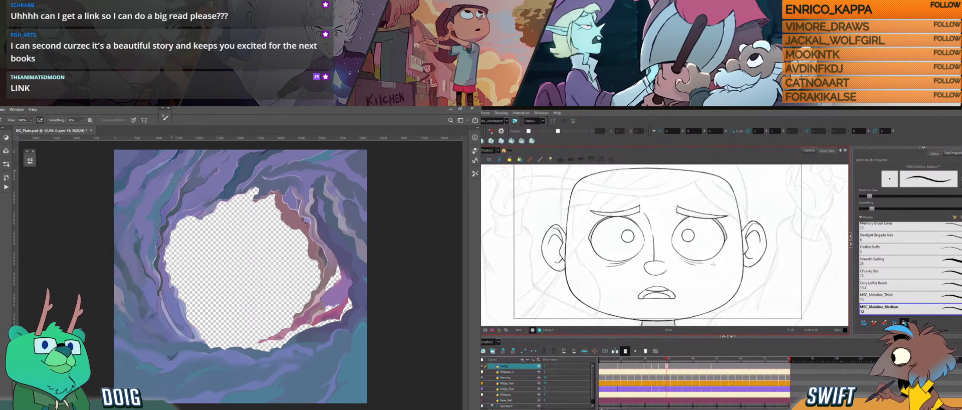
Draw the V-shaped collar below the character's neck, matching it against the neighbouring drawing.
{"action": "left_click_drag", "start_coordinate": [704, 299], "coordinate": [714, 255]}
{"action": "key", "text": "f"}
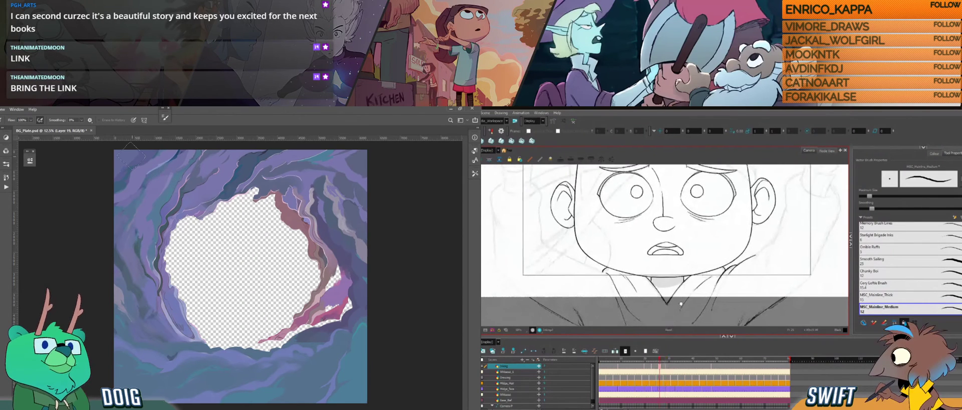
{"action": "left_click_drag", "start_coordinate": [680, 304], "coordinate": [682, 313]}
{"action": "key", "text": "g"}
{"action": "key", "text": "f"}
{"action": "key", "text": "g"}
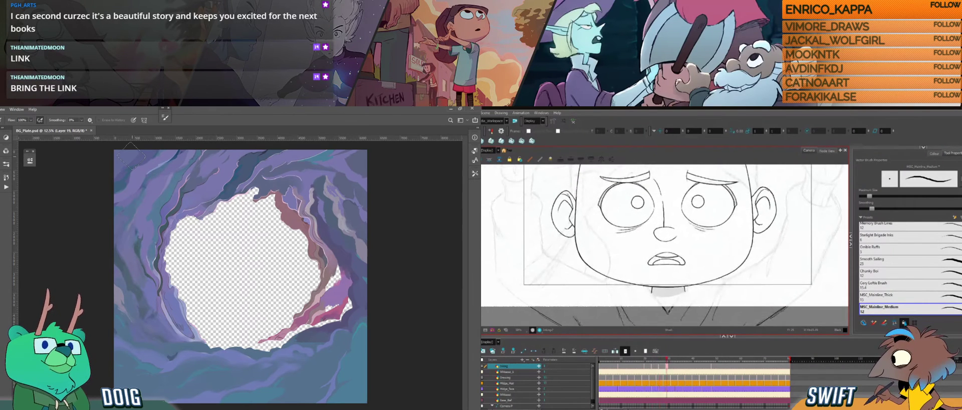
{"action": "key", "text": "f"}
{"action": "key", "text": "g"}
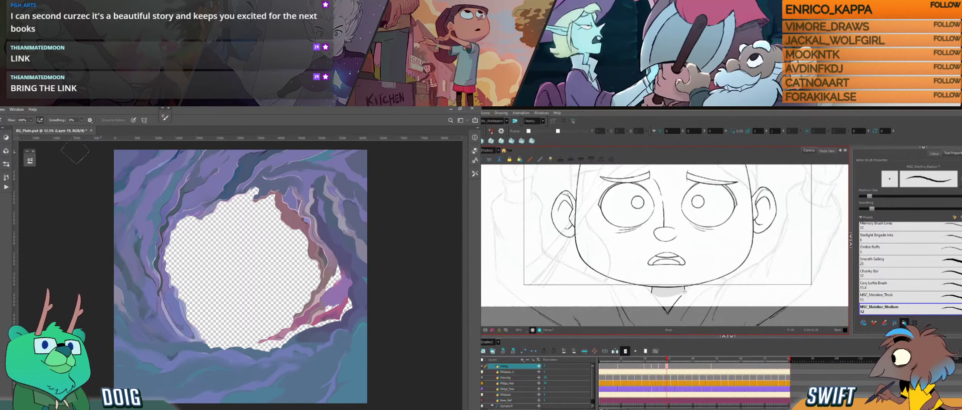
Compare the collar and neck lines between the current drawing and the previous one by flipping back and forth.
{"action": "key", "text": "f"}
{"action": "key", "text": "g"}
{"action": "key", "text": "f"}
{"action": "key", "text": "g"}
{"action": "key", "text": "f"}
{"action": "key", "text": "g"}
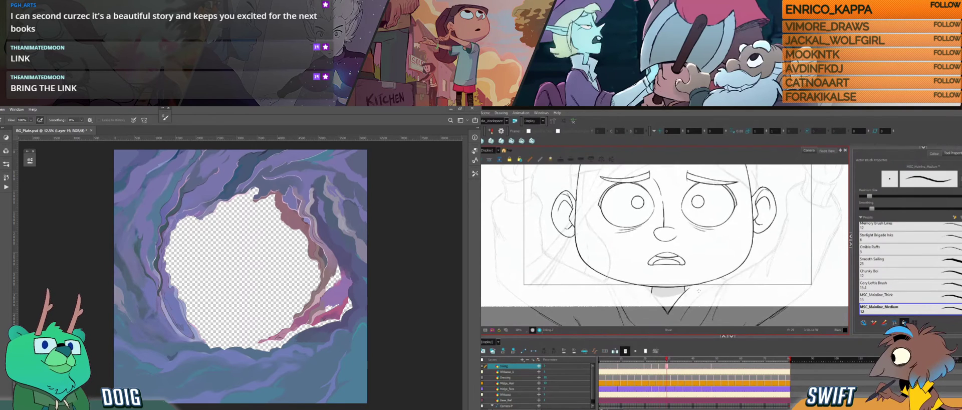
{"action": "left_click_drag", "start_coordinate": [698, 291], "coordinate": [687, 318]}
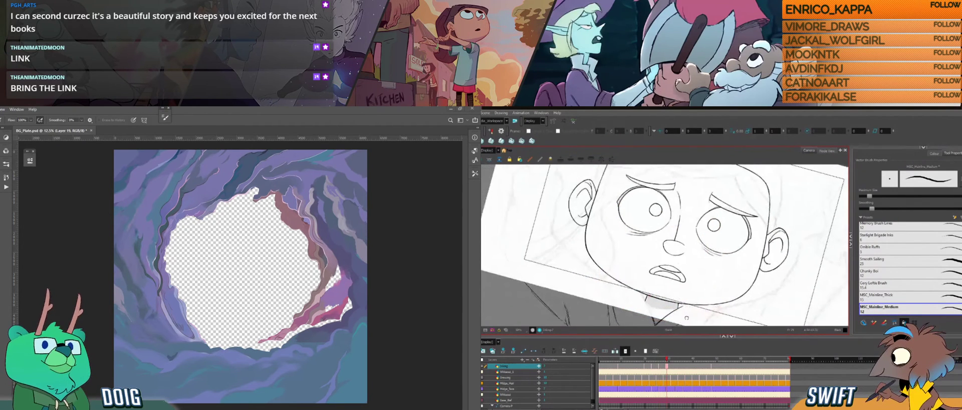
{"action": "key", "text": "f"}
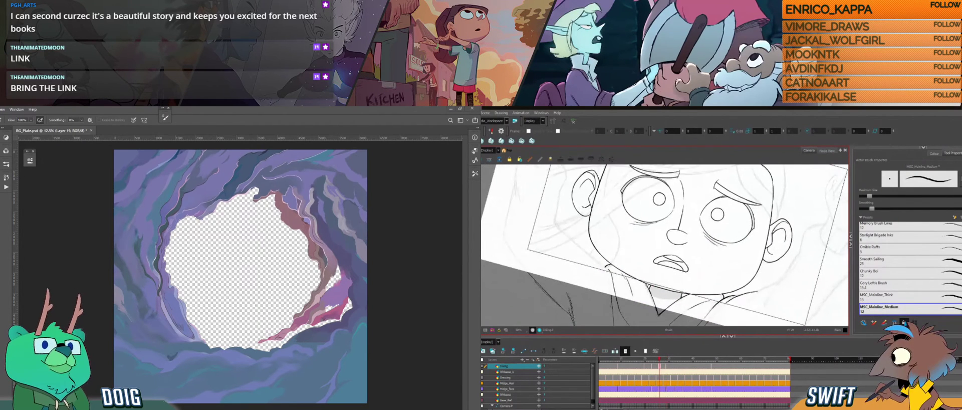
{"action": "key", "text": "g"}
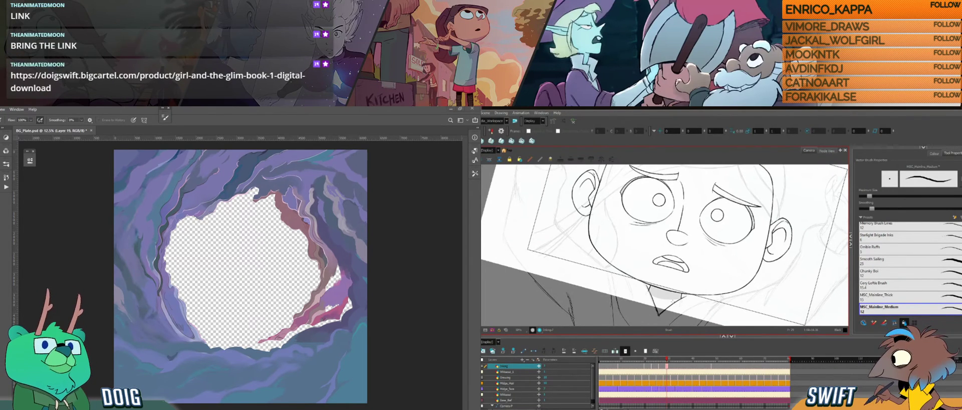
Undo a trial collar stroke and redraw the side line of the V-shaped collar from the neck towards its point.
{"action": "key", "text": "ctrl+alt"}
{"action": "left_click_drag", "start_coordinate": [670, 316], "coordinate": [675, 269]}
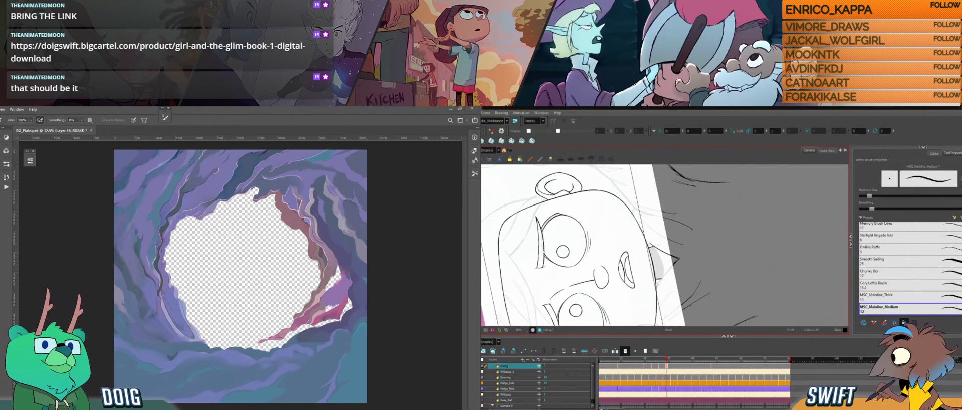
{"action": "left_click_drag", "start_coordinate": [656, 283], "coordinate": [667, 271]}
{"action": "key", "text": "ctrl+z"}
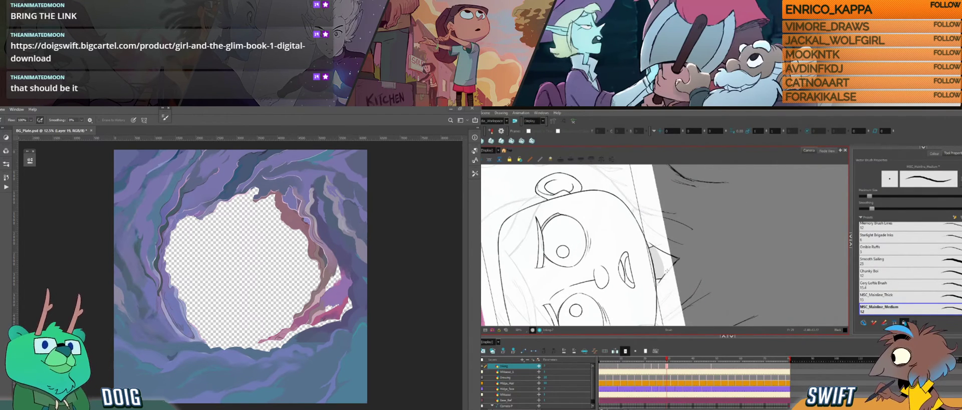
{"action": "left_click_drag", "start_coordinate": [696, 249], "coordinate": [684, 296]}
{"action": "left_click_drag", "start_coordinate": [636, 270], "coordinate": [672, 277]}
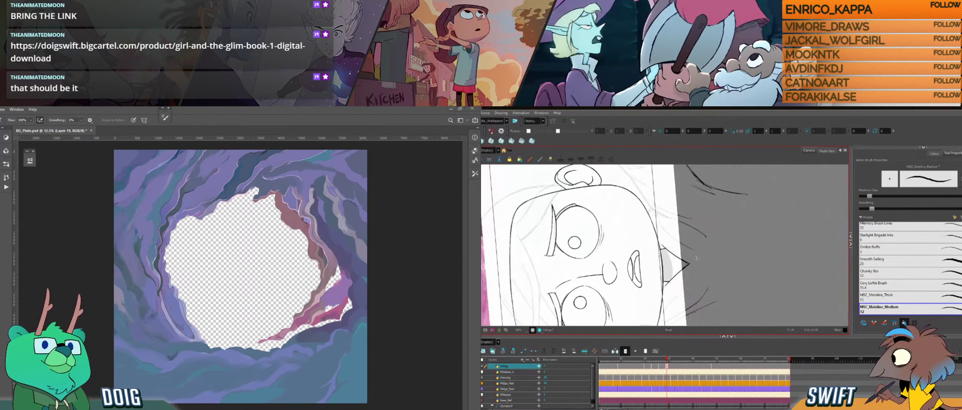
{"action": "left_click_drag", "start_coordinate": [703, 254], "coordinate": [700, 296]}
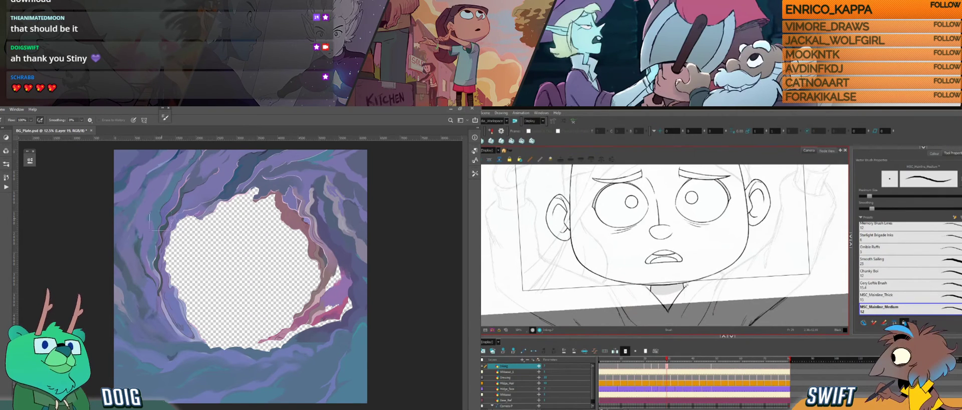
In Photoshop, sample purple-blue tones from the rock beside the cave opening and brush them over the upper-left rock wall.
{"action": "scroll", "coordinate": [163, 199], "scroll_direction": "up", "scroll_amount": 1}
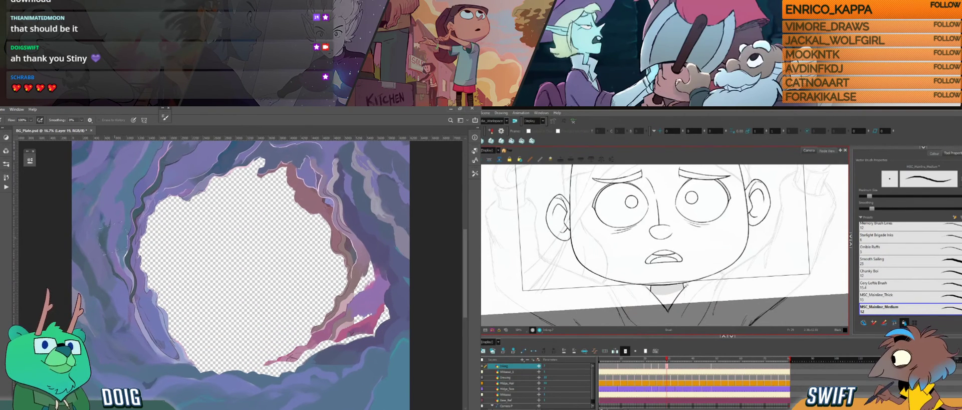
{"action": "left_click", "coordinate": [105, 231], "text": "alt"}
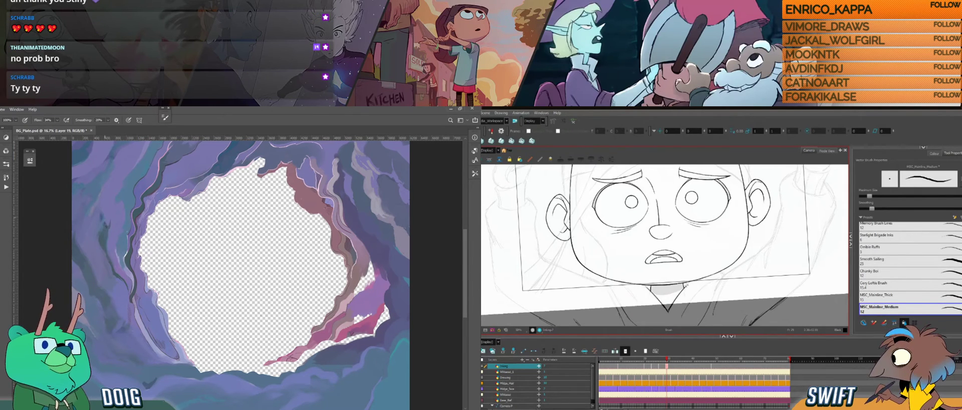
{"action": "left_click", "coordinate": [104, 231], "text": "alt"}
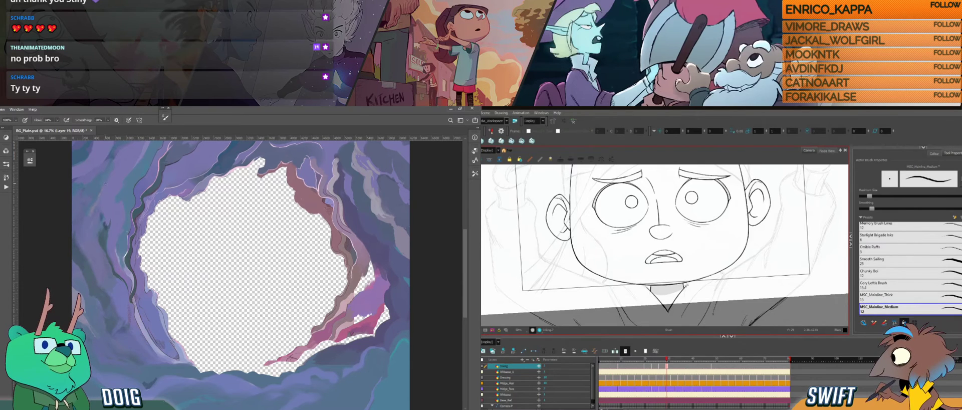
{"action": "left_click_drag", "start_coordinate": [106, 183], "coordinate": [134, 218]}
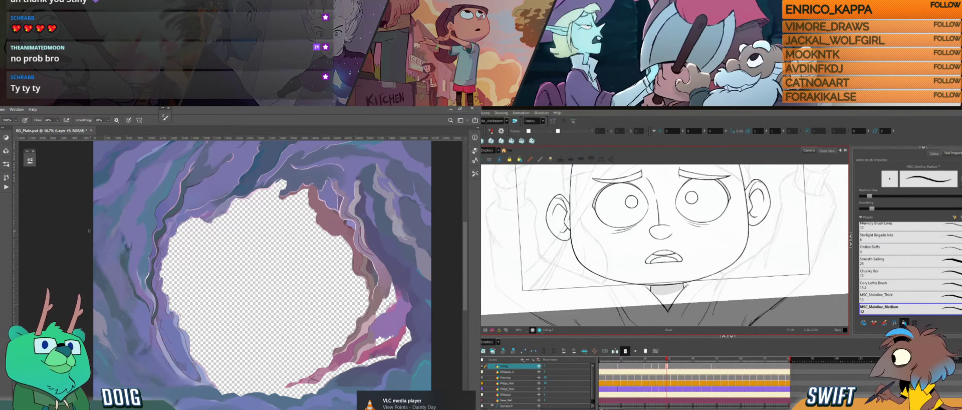
{"action": "key", "text": "i"}
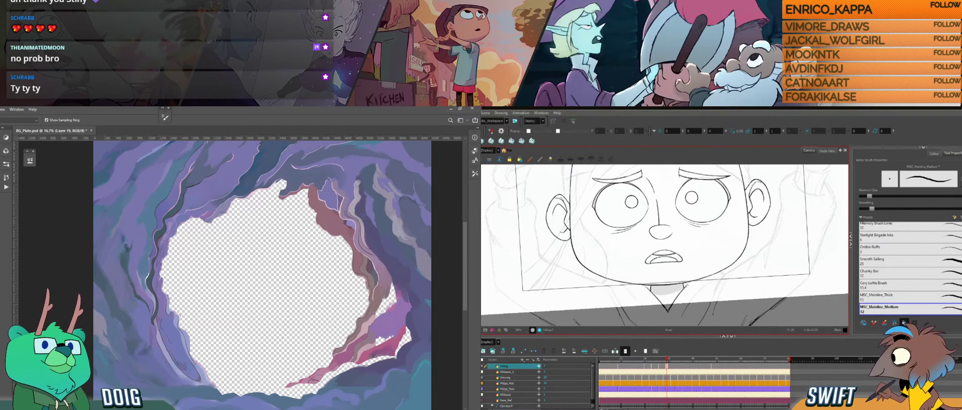
{"action": "key", "text": "b"}
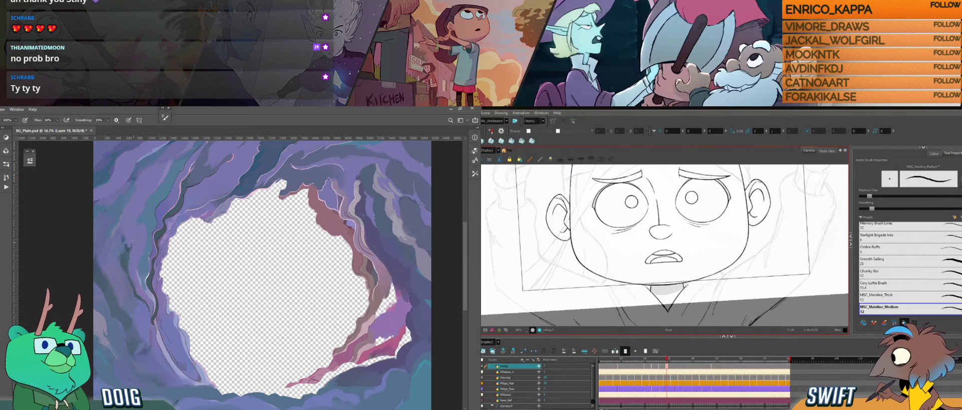
{"action": "mouse_move", "coordinate": [114, 214]}
{"action": "left_mouse_down"}
{"action": "mouse_move", "coordinate": [99, 220]}
{"action": "mouse_move", "coordinate": [127, 192]}
{"action": "left_mouse_up"}
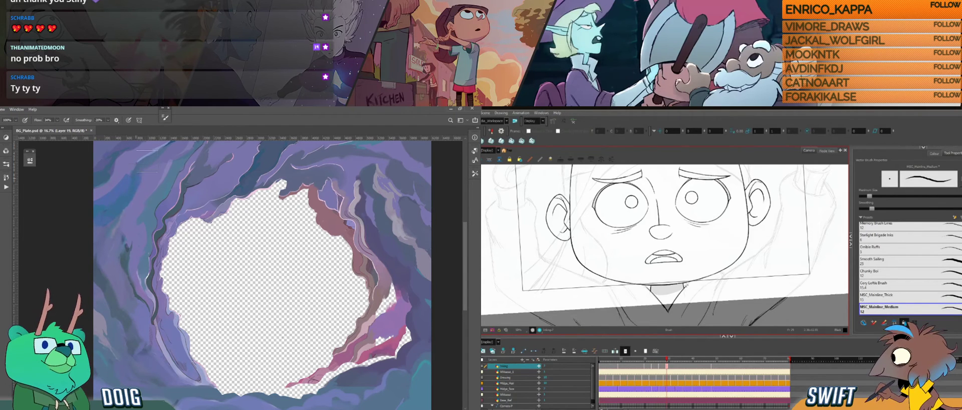
{"action": "left_click_drag", "start_coordinate": [152, 167], "coordinate": [140, 200]}
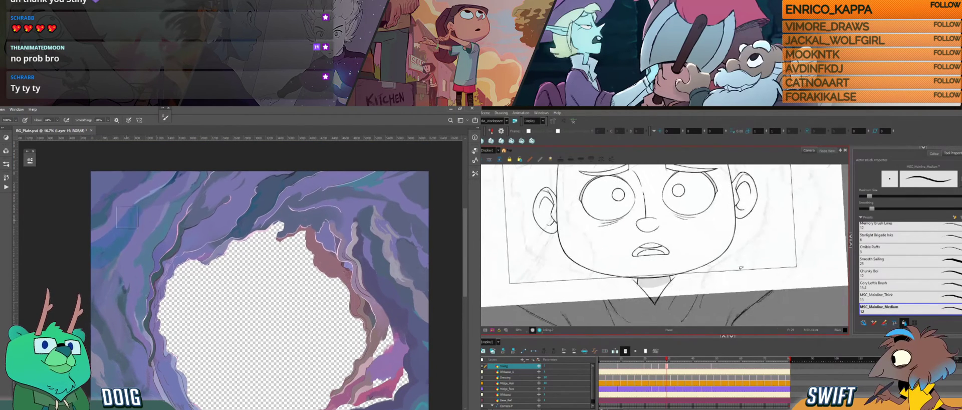
{"action": "mouse_move", "coordinate": [744, 281]}
{"action": "left_mouse_down"}
{"action": "mouse_move", "coordinate": [750, 265]}
{"action": "mouse_move", "coordinate": [739, 292]}
{"action": "left_mouse_up"}
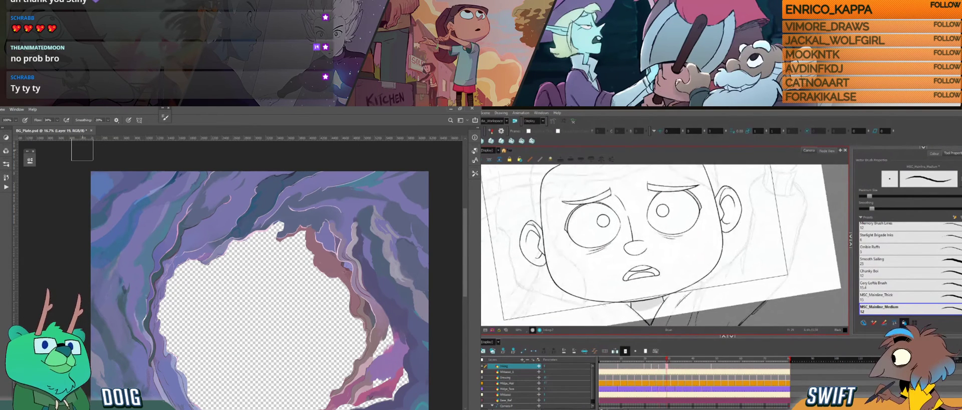
{"action": "key", "text": "alt+s"}
{"action": "key", "text": "alt+b"}
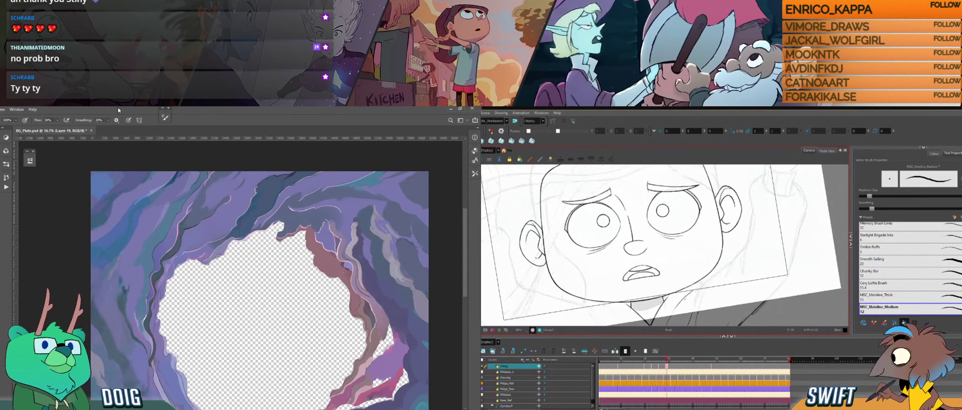
In Harmony, ink the slanted outer collar line running from below the jaw towards the collar's point.
{"action": "left_click_drag", "start_coordinate": [694, 291], "coordinate": [674, 308]}
{"action": "key", "text": "alt+s"}
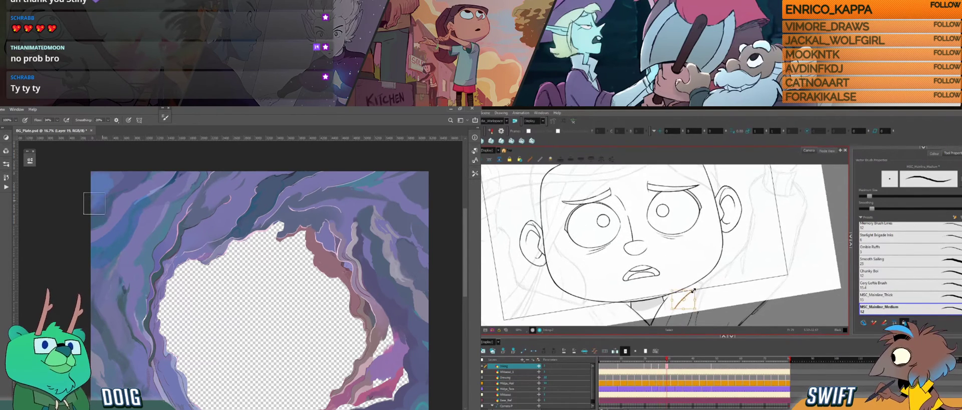
{"action": "key", "text": "alt+b"}
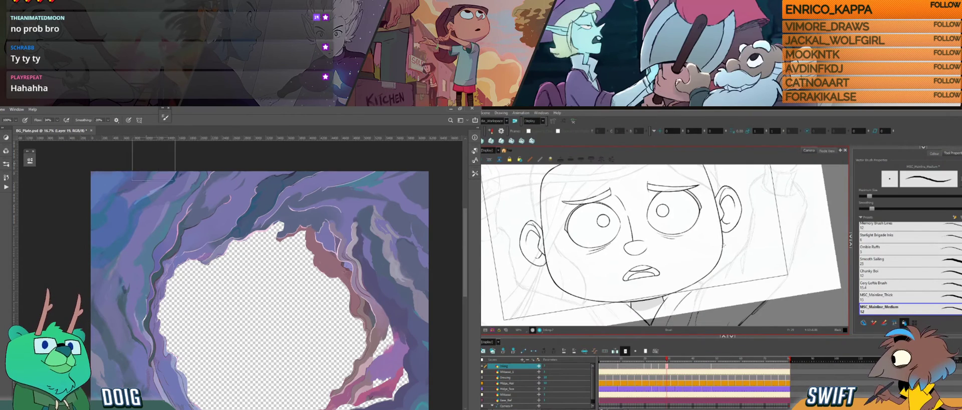
In Photoshop, reduce the brush size and paint finer blue strokes over the upper-left rock wall.
{"action": "key", "text": "bracketleft"}
{"action": "key", "text": "bracketleft"}
{"action": "key", "text": "bracketleft"}
{"action": "key", "text": "bracketleft"}
{"action": "key", "text": "bracketleft"}
{"action": "key", "text": "bracketleft"}
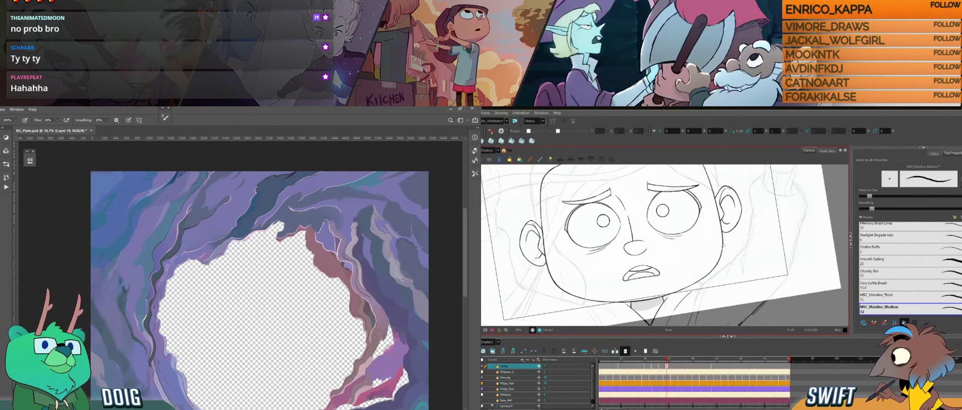
{"action": "key", "text": "ctrl+z"}
{"action": "key", "text": "ctrl+shift+z"}
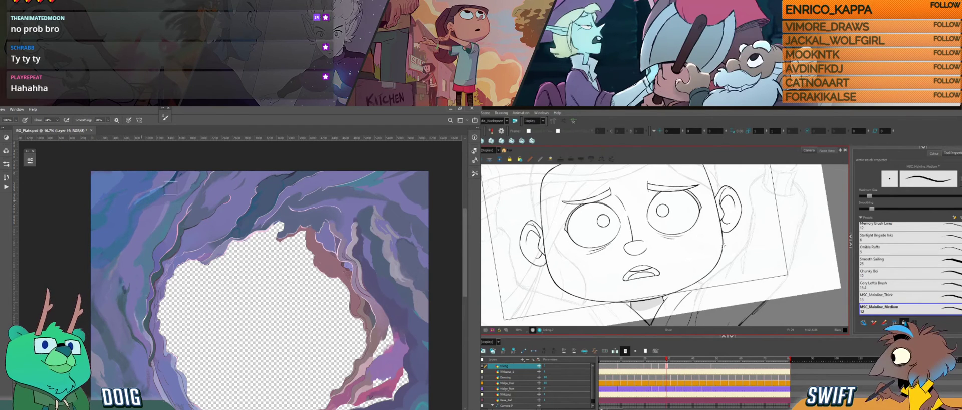
Sample nearby rock colours and refine the blue-purple streaks of the upper-left wall with the Brush and Eraser.
{"action": "key", "text": "i"}
{"action": "key", "text": "b"}
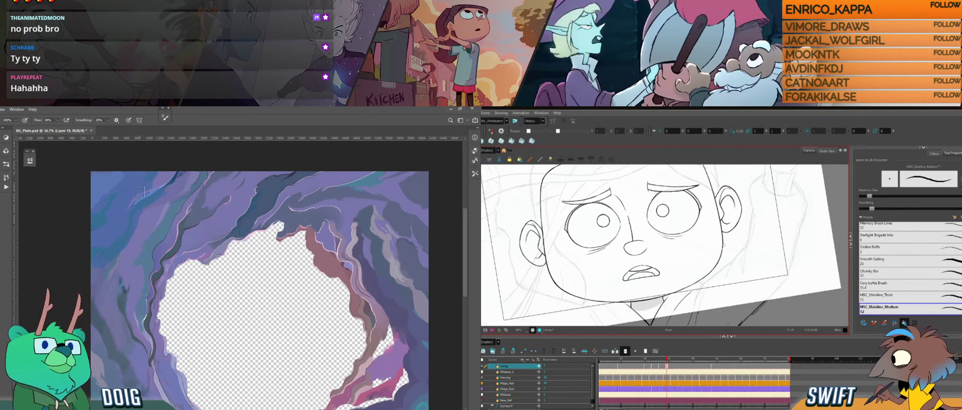
{"action": "key", "text": "i"}
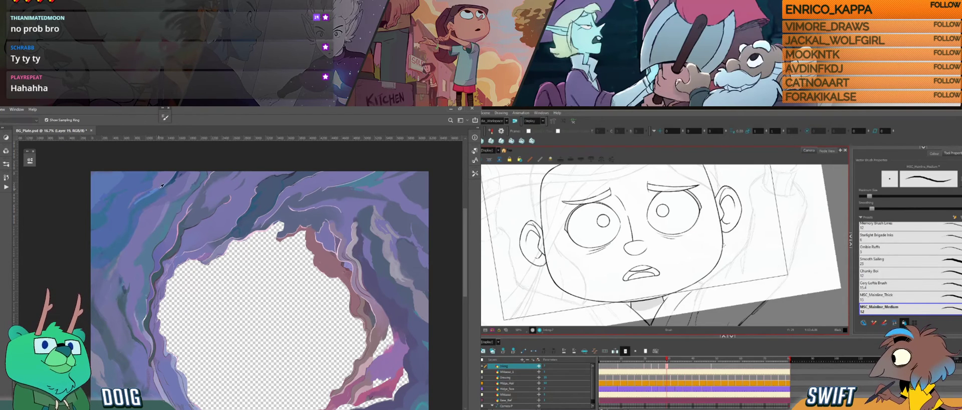
{"action": "key", "text": "e"}
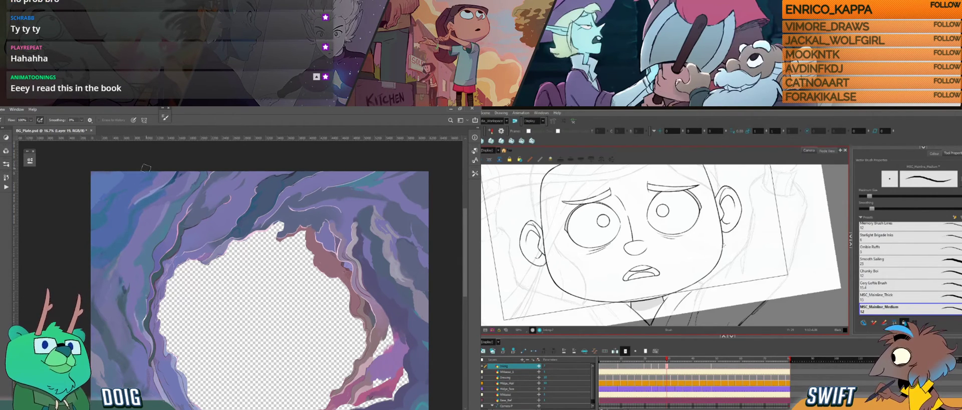
{"action": "key", "text": "i"}
{"action": "key", "text": "b"}
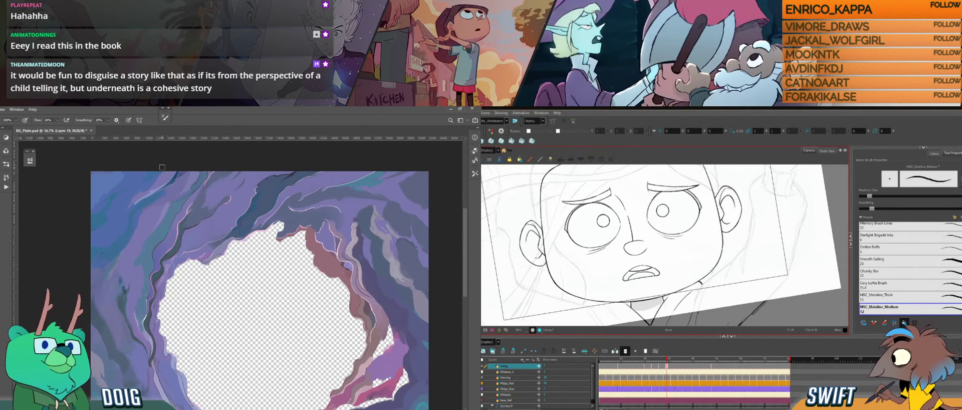
In Harmony, adjust the upper end of the collar line beside the character's jaw.
{"action": "key", "text": "alt+s"}
{"action": "left_click", "coordinate": [704, 279]}
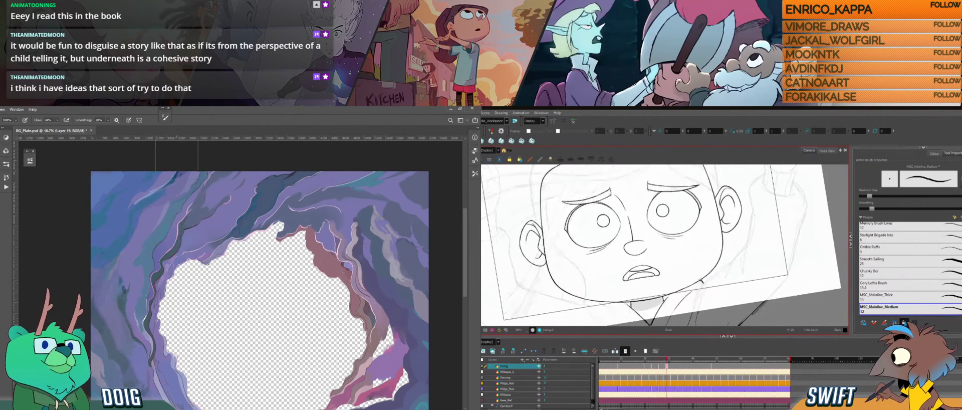
In Photoshop, brush blue and teal tones over the upper-right rock wall of the cave.
{"action": "left_click_drag", "start_coordinate": [203, 224], "coordinate": [155, 210]}
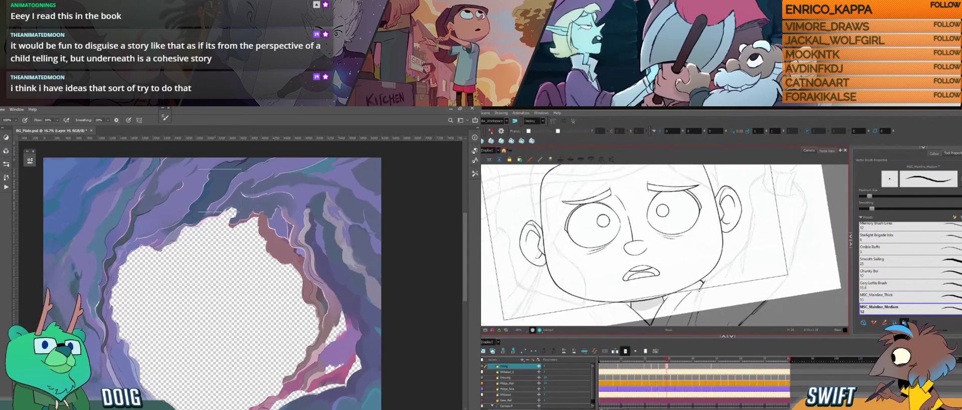
{"action": "key", "text": "g"}
{"action": "left_click_drag", "start_coordinate": [339, 201], "coordinate": [379, 242]}
{"action": "left_click_drag", "start_coordinate": [370, 209], "coordinate": [314, 157]}
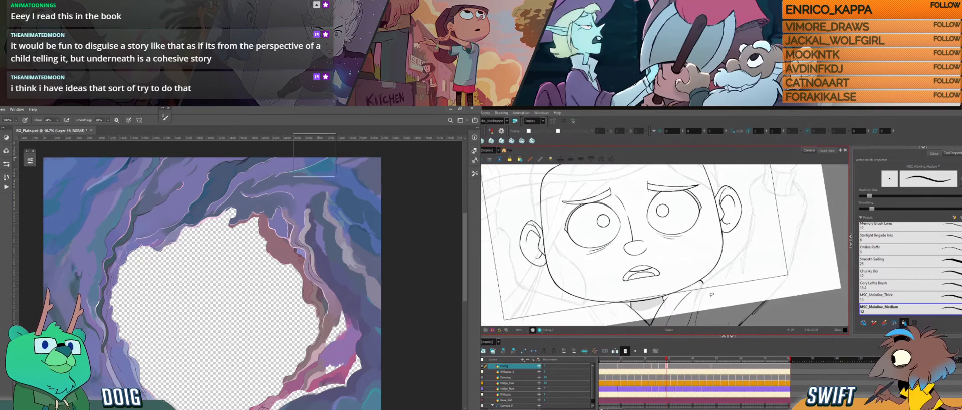
In Harmony, draw a short stroke where the collar meets the jaw and reshape it with the Select tool.
{"action": "key", "text": "ctrl+alt"}
{"action": "left_click_drag", "start_coordinate": [711, 296], "coordinate": [720, 281]}
{"action": "left_click_drag", "start_coordinate": [336, 182], "coordinate": [288, 203]}
{"action": "key", "text": "e"}
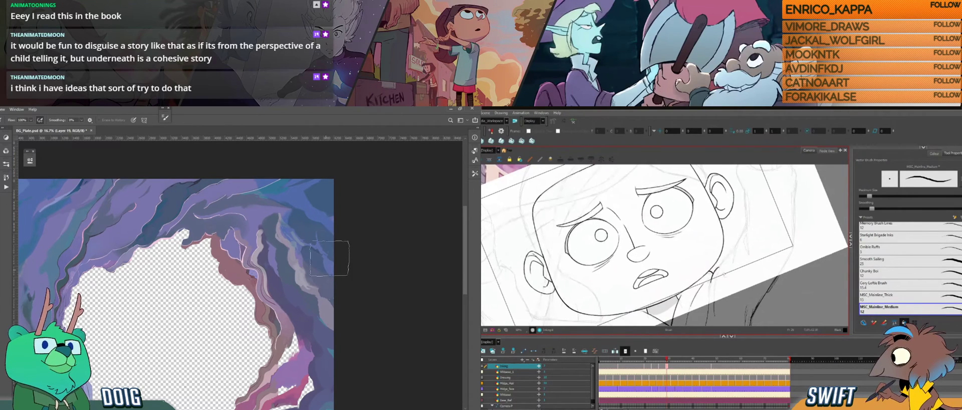
{"action": "key", "text": "alt+s"}
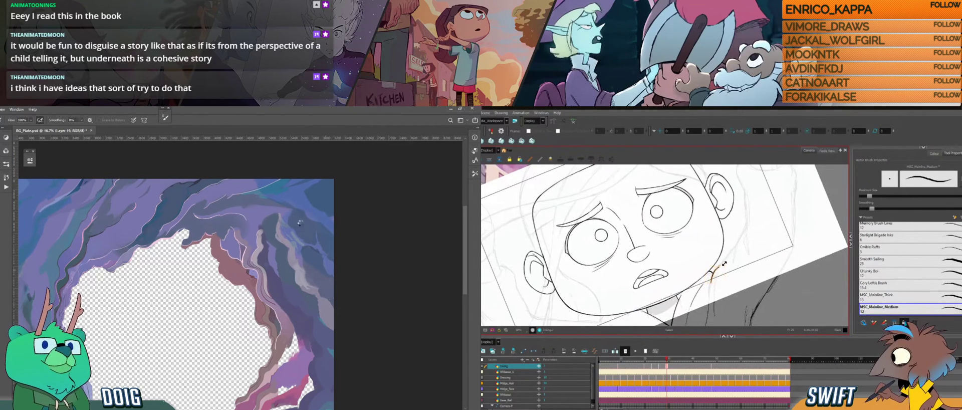
{"action": "left_click_drag", "start_coordinate": [724, 264], "coordinate": [720, 274]}
{"action": "key", "text": "alt+b"}
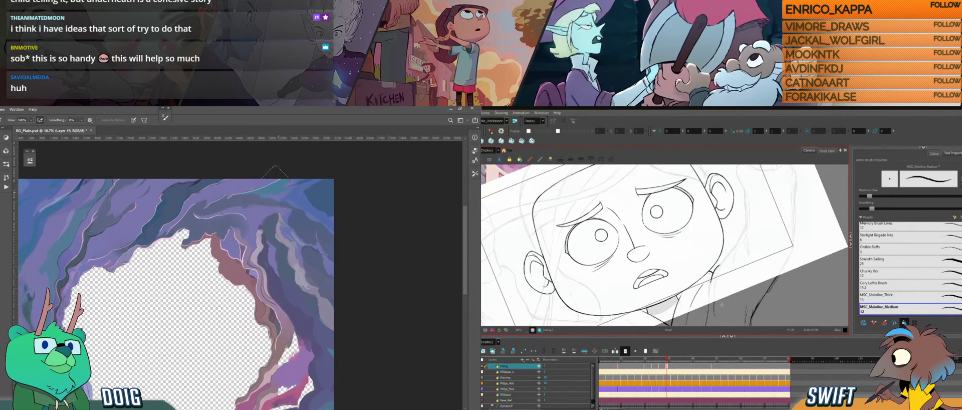
In Photoshop, reduce the brush size and paint finer tones along the upper-right edge of the cave plate.
{"action": "key", "text": "b"}
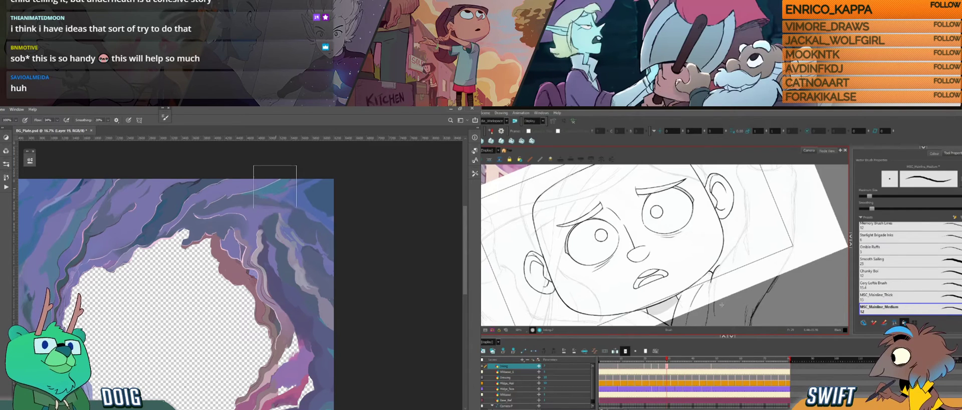
{"action": "key", "text": "bracketleft"}
{"action": "key", "text": "bracketleft"}
{"action": "key", "text": "bracketleft"}
{"action": "key", "text": "bracketleft"}
{"action": "key", "text": "bracketleft"}
{"action": "key", "text": "bracketleft"}
{"action": "key", "text": "bracketleft"}
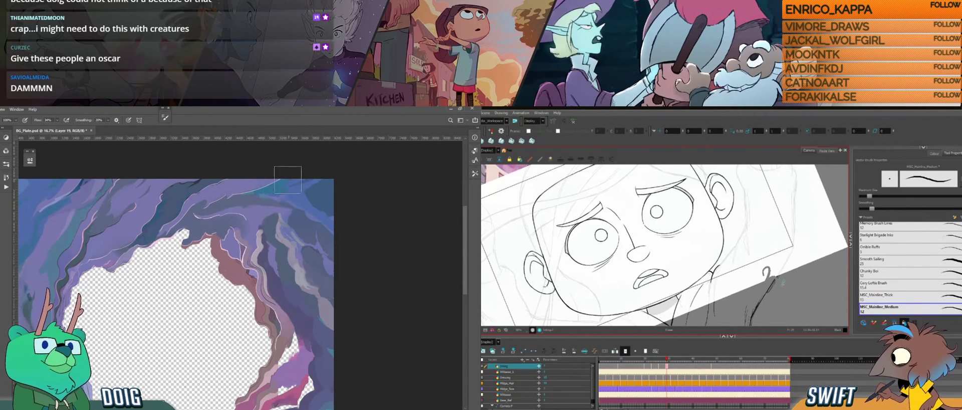
In Harmony, extend the short collar stroke beside the jaw, checking it against the neighbouring drawing.
{"action": "mouse_move", "coordinate": [763, 287]}
{"action": "left_mouse_down"}
{"action": "mouse_move", "coordinate": [755, 304]}
{"action": "mouse_move", "coordinate": [741, 302]}
{"action": "mouse_move", "coordinate": [749, 285]}
{"action": "mouse_move", "coordinate": [730, 281]}
{"action": "left_mouse_up"}
{"action": "key", "text": "f"}
{"action": "key", "text": "g"}
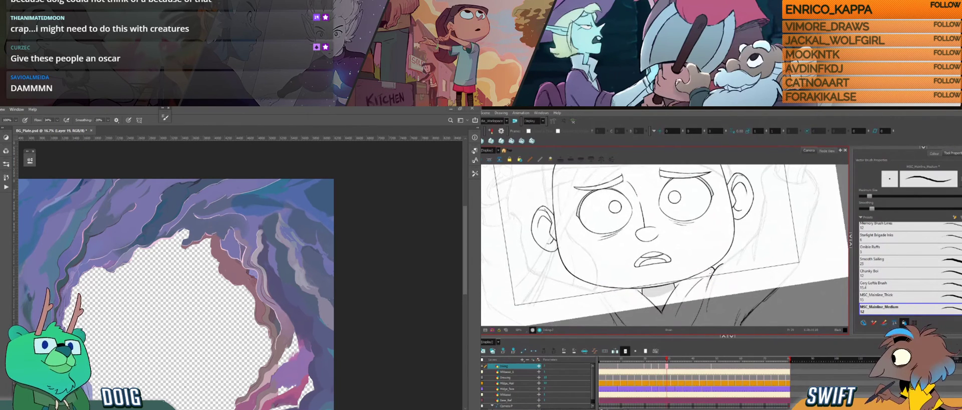
{"action": "left_click_drag", "start_coordinate": [715, 273], "coordinate": [712, 281]}
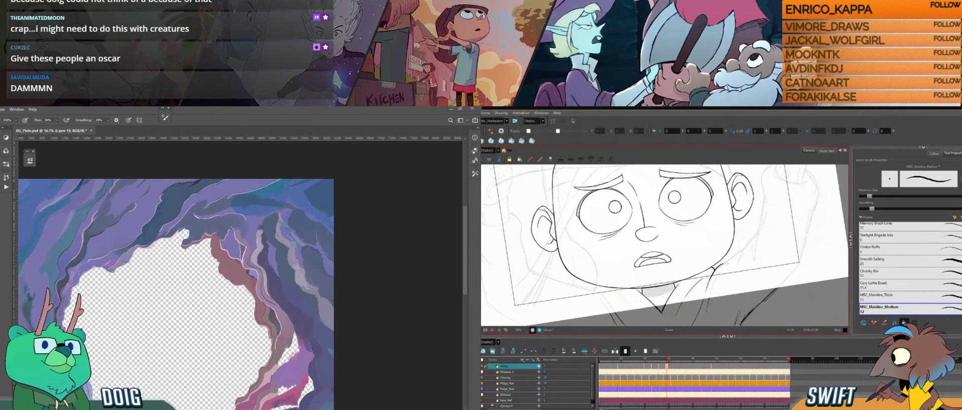
Compare the collar with the previous drawing and ink its outer edge down from the jaw to match.
{"action": "key", "text": "f"}
{"action": "key", "text": "g"}
{"action": "key", "text": "f"}
{"action": "key", "text": "g"}
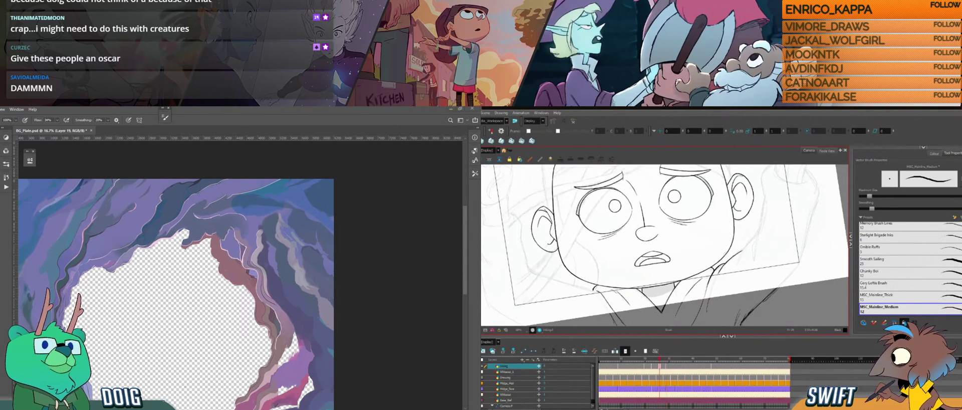
{"action": "key", "text": "f"}
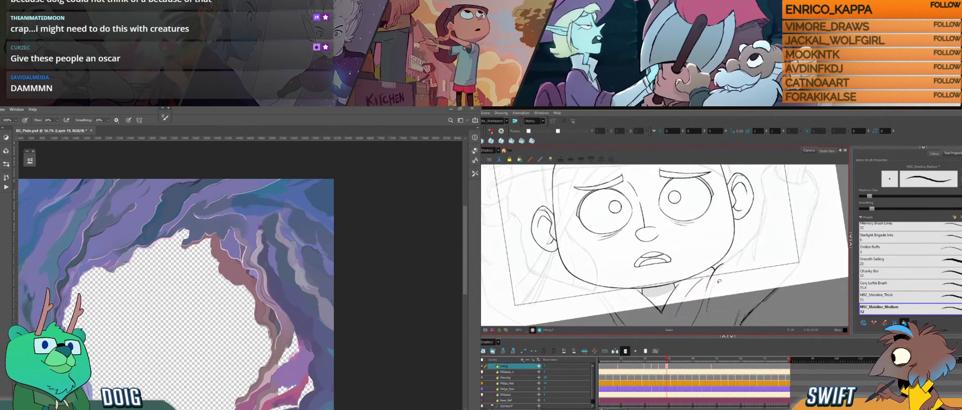
{"action": "mouse_move", "coordinate": [718, 281]}
{"action": "left_mouse_down"}
{"action": "mouse_move", "coordinate": [726, 274]}
{"action": "mouse_move", "coordinate": [717, 290]}
{"action": "left_mouse_up"}
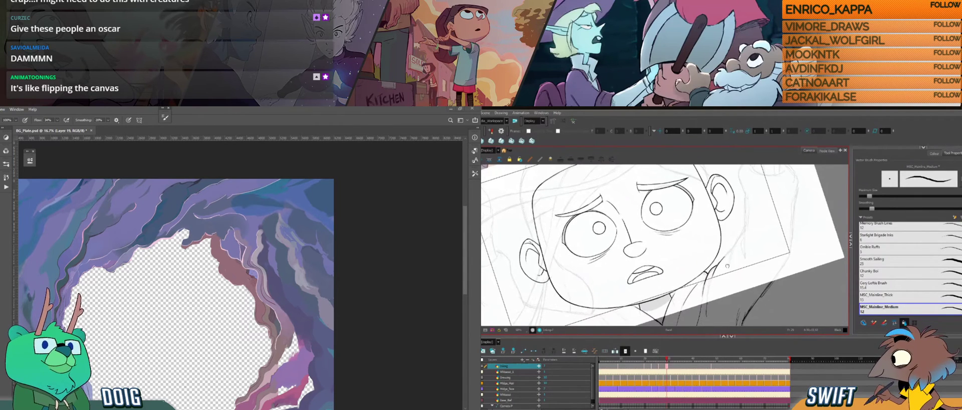
{"action": "left_click_drag", "start_coordinate": [727, 265], "coordinate": [720, 281]}
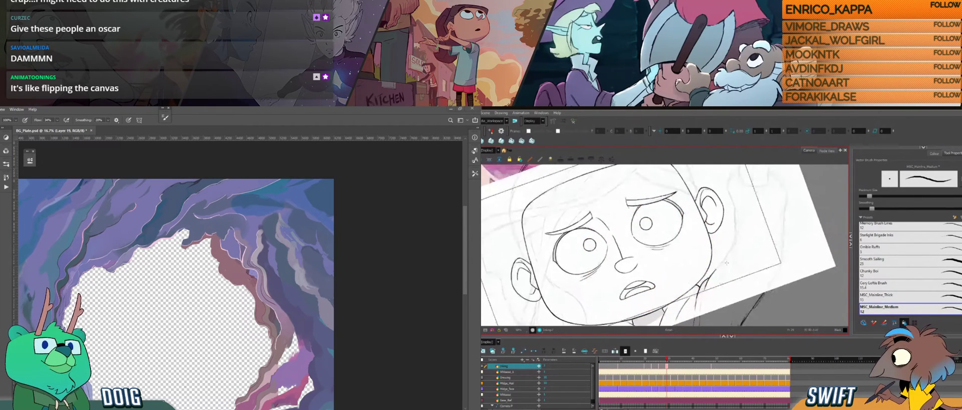
Examine how the outer collar edge moves between the current and previous drawings by flipping back and forth.
{"action": "key", "text": "f"}
{"action": "key", "text": "g"}
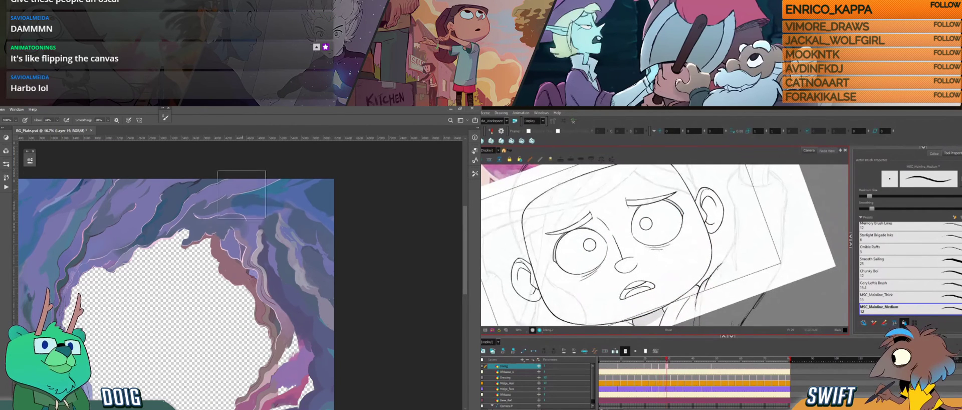
{"action": "key", "text": "e"}
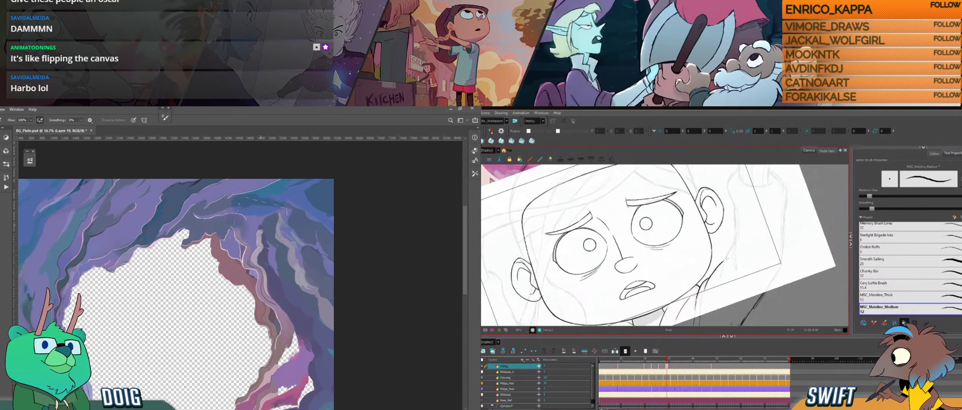
{"action": "key", "text": "f"}
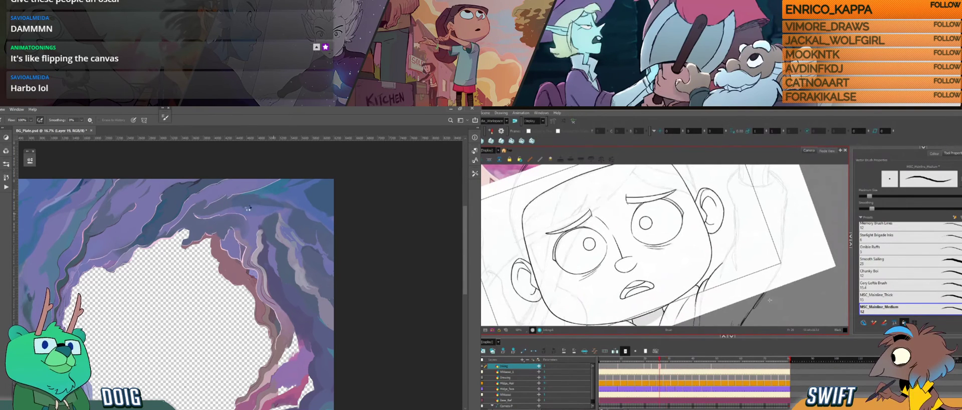
{"action": "key", "text": "g"}
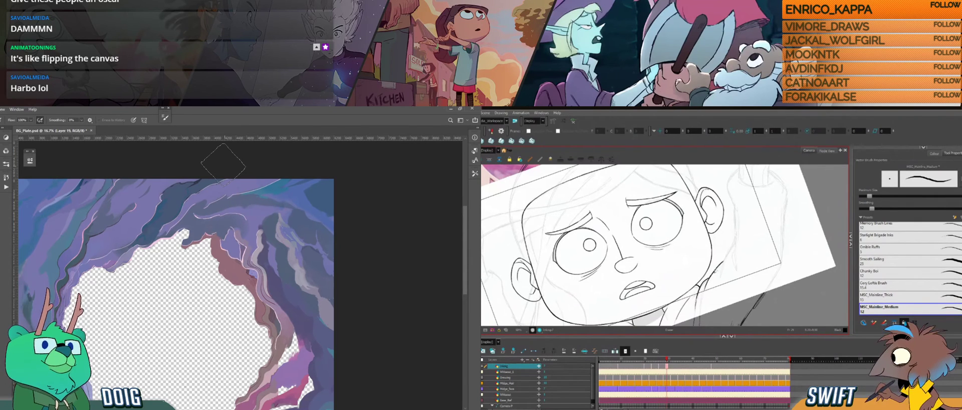
{"action": "key", "text": "f"}
{"action": "key", "text": "g"}
{"action": "key", "text": "f"}
{"action": "key", "text": "g"}
{"action": "key", "text": "f"}
{"action": "key", "text": "g"}
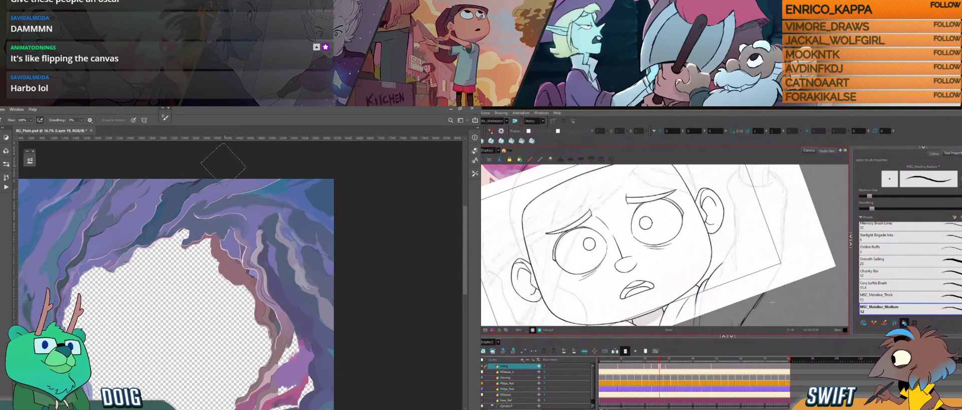
{"action": "key", "text": "alt+b"}
{"action": "key", "text": "f"}
{"action": "key", "text": "g"}
{"action": "key", "text": "f"}
{"action": "key", "text": "g"}
{"action": "key", "text": "f"}
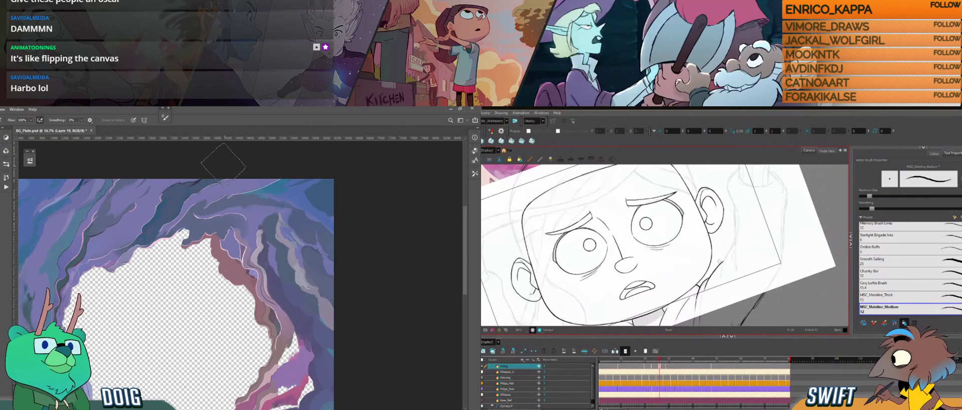
{"action": "key", "text": "g"}
{"action": "key", "text": "f"}
{"action": "key", "text": "g"}
{"action": "key", "text": "f"}
{"action": "key", "text": "g"}
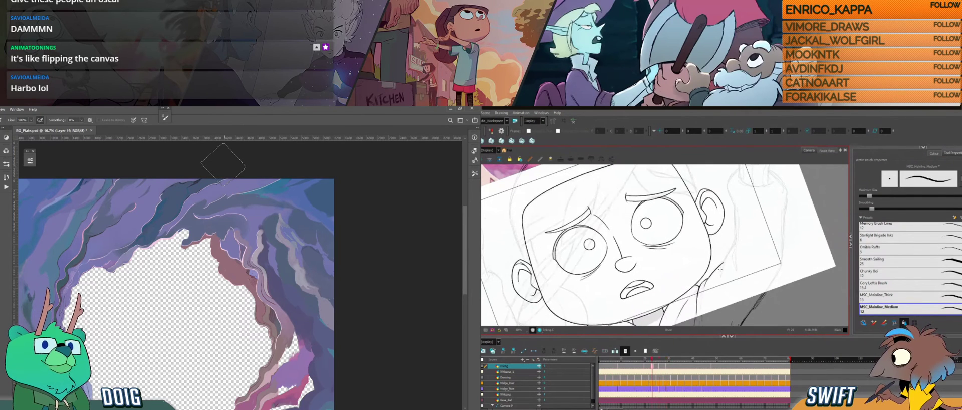
Adjust the short collar stroke beside the jaw with the Select tool and check it across neighbouring drawings.
{"action": "key", "text": "alt+s"}
{"action": "mouse_move", "coordinate": [721, 260]}
{"action": "left_mouse_down"}
{"action": "mouse_move", "coordinate": [700, 291]}
{"action": "mouse_move", "coordinate": [725, 279]}
{"action": "left_mouse_up"}
{"action": "key", "text": "f"}
{"action": "key", "text": "f"}
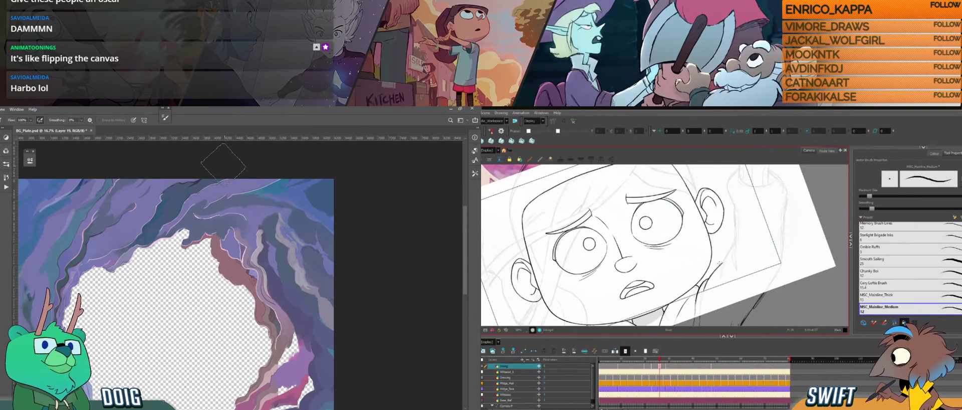
{"action": "key", "text": "g"}
{"action": "key", "text": "g"}
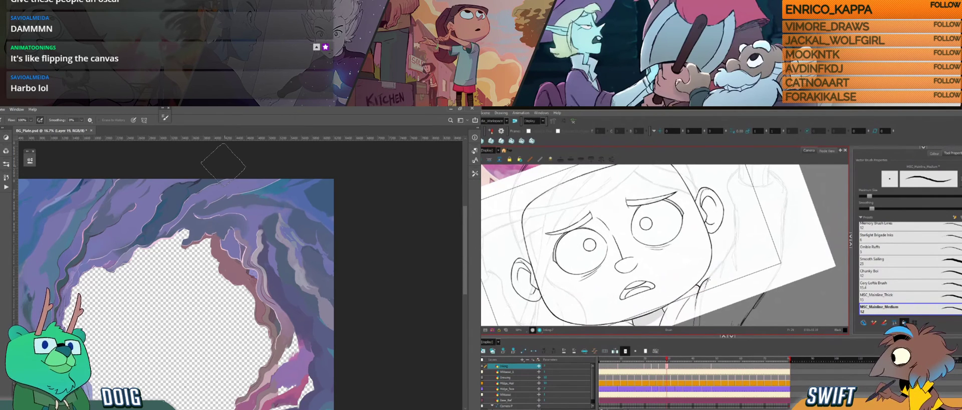
Flip repeatedly between the current and previous drawings to examine the adjusted collar stroke's motion.
{"action": "key", "text": "f"}
{"action": "key", "text": "g"}
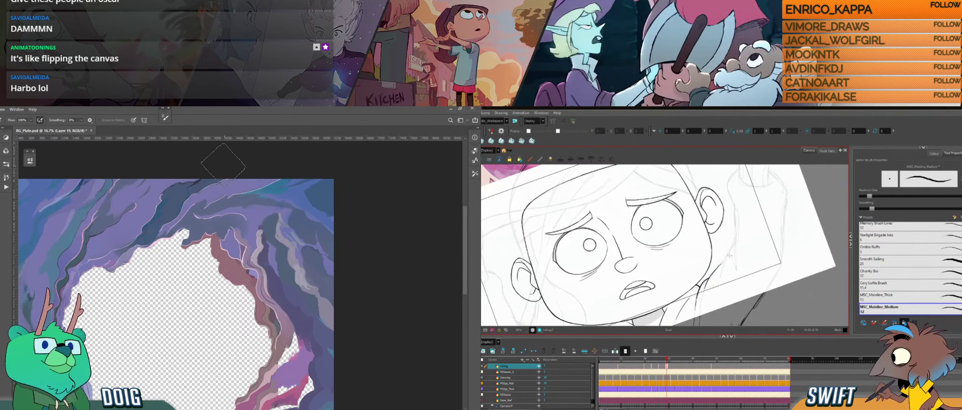
{"action": "key", "text": "f"}
{"action": "key", "text": "g"}
{"action": "key", "text": "f"}
{"action": "key", "text": "g"}
{"action": "key", "text": "f"}
{"action": "key", "text": "g"}
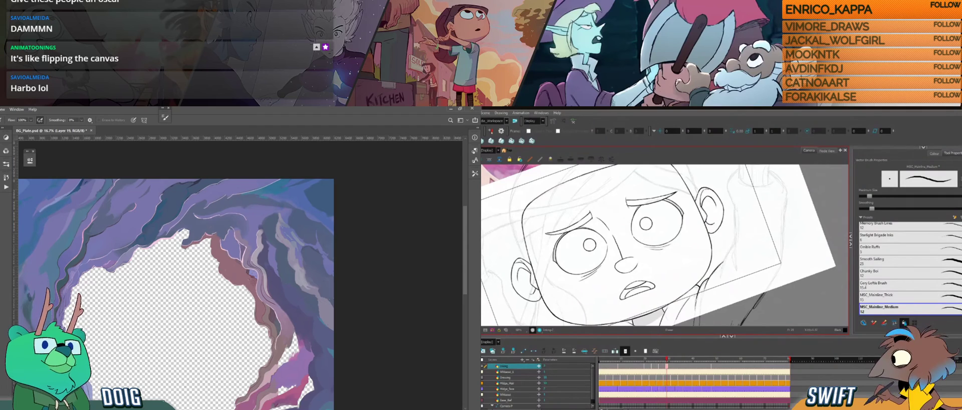
Switch from Photoshop to the web browser and view the Tips and Advice section of the Doig & Swift website.
{"action": "key", "text": "alt+Tab"}
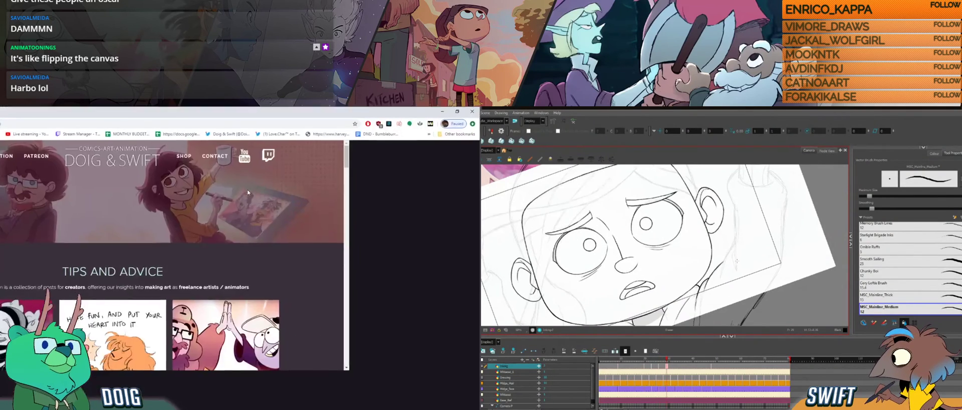
{"action": "key", "text": "g"}
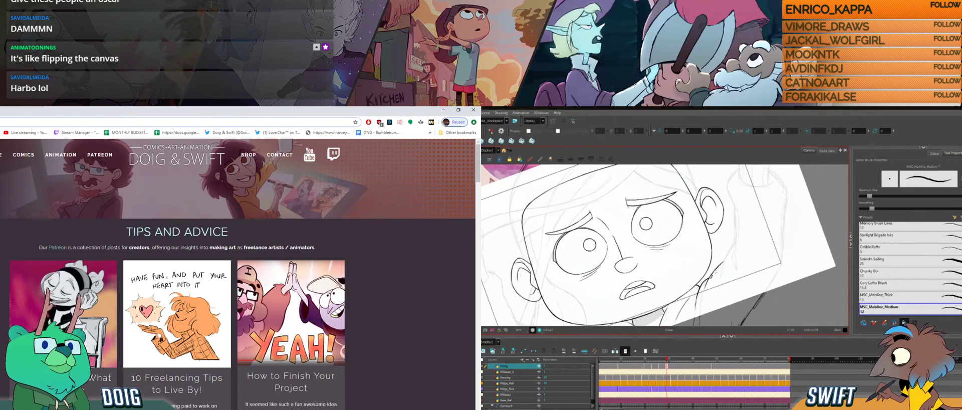
Look over the first articles in the website's Tips and Advice section while comparing the current and previous drawings.
{"action": "key", "text": "f"}
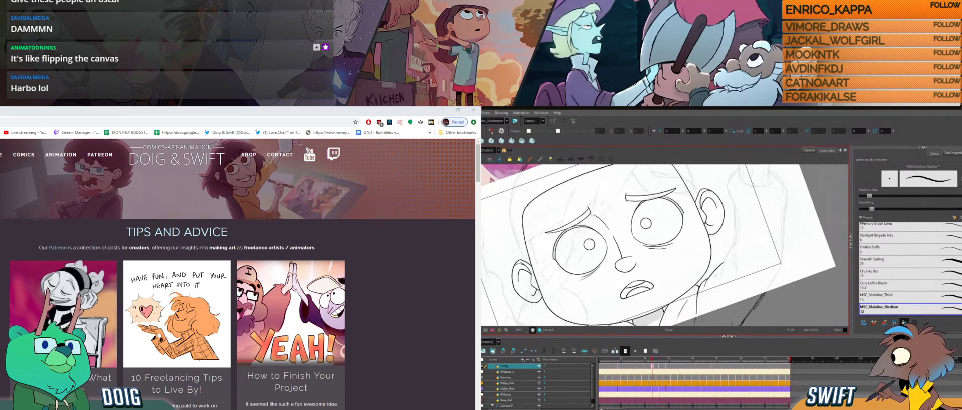
{"action": "key", "text": "g"}
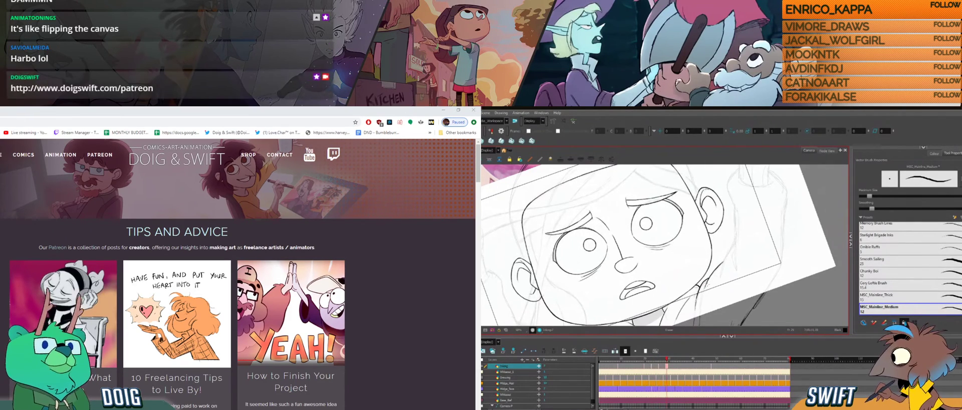
{"action": "scroll", "coordinate": [163, 231], "scroll_direction": "down", "scroll_amount": 3}
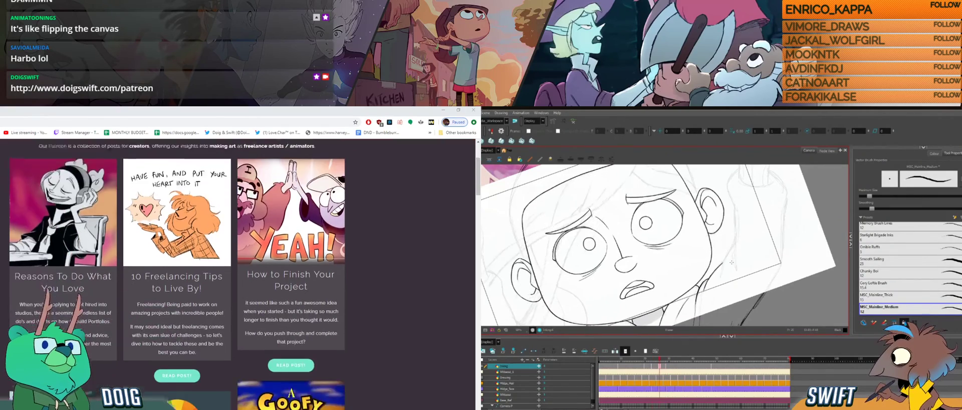
{"action": "scroll", "coordinate": [163, 232], "scroll_direction": "down", "scroll_amount": 3}
{"action": "scroll", "coordinate": [163, 233], "scroll_direction": "up", "scroll_amount": 5}
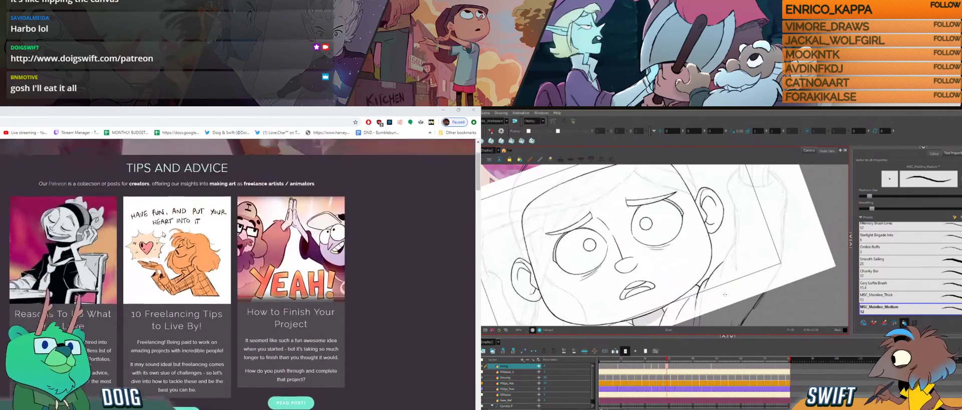
{"action": "scroll", "coordinate": [163, 233], "scroll_direction": "down", "scroll_amount": 1}
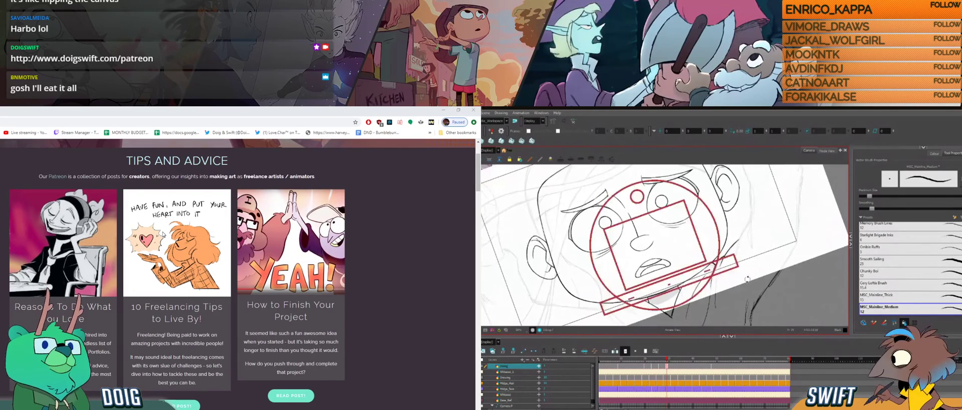
Ink the collar line beneath the character's jaw with the Brush tool, checking it against the previous drawing.
{"action": "left_click_drag", "start_coordinate": [732, 293], "coordinate": [722, 297]}
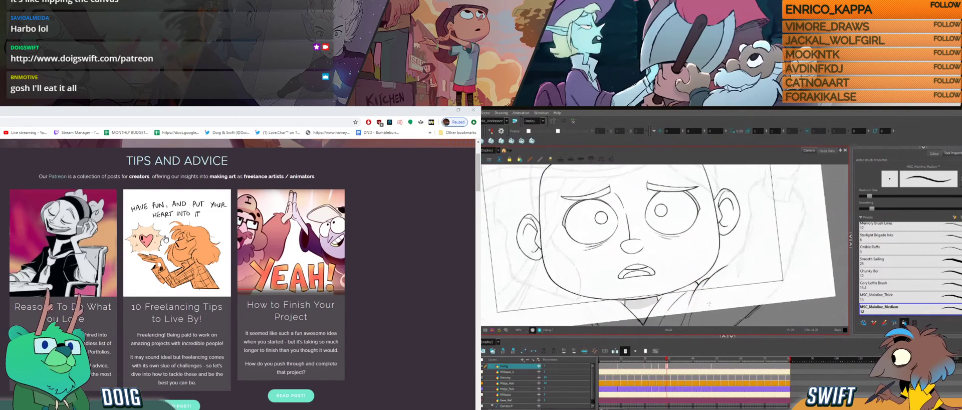
{"action": "key", "text": "f"}
{"action": "key", "text": "g"}
{"action": "key", "text": "f"}
{"action": "key", "text": "g"}
{"action": "key", "text": "f"}
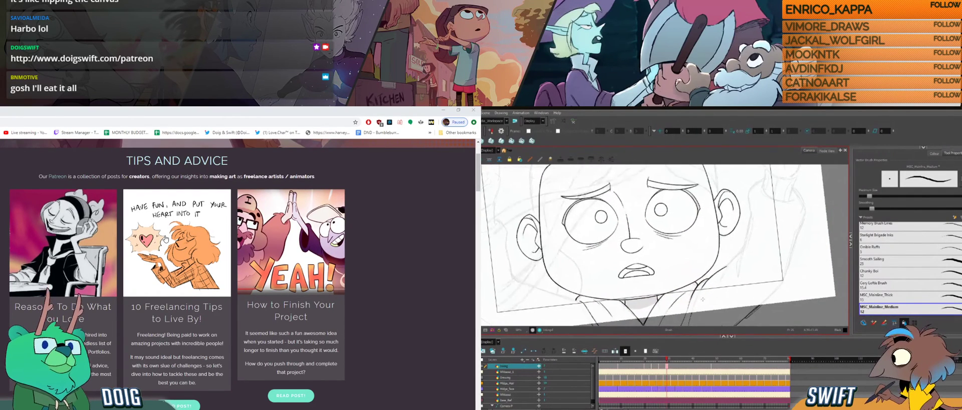
{"action": "key", "text": "g"}
{"action": "mouse_move", "coordinate": [698, 309]}
{"action": "left_mouse_down"}
{"action": "mouse_move", "coordinate": [715, 301]}
{"action": "mouse_move", "coordinate": [703, 309]}
{"action": "mouse_move", "coordinate": [691, 289]}
{"action": "mouse_move", "coordinate": [719, 294]}
{"action": "left_mouse_up"}
{"action": "scroll", "coordinate": [370, 235], "scroll_direction": "down", "scroll_amount": 1}
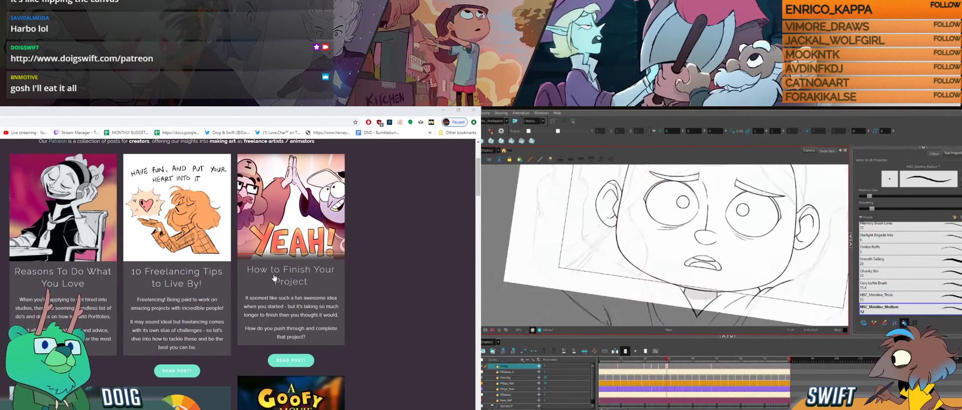
Flip between the current and previous drawings to examine how the neck and collar lines move beneath the chin.
{"action": "key", "text": "f"}
{"action": "key", "text": "g"}
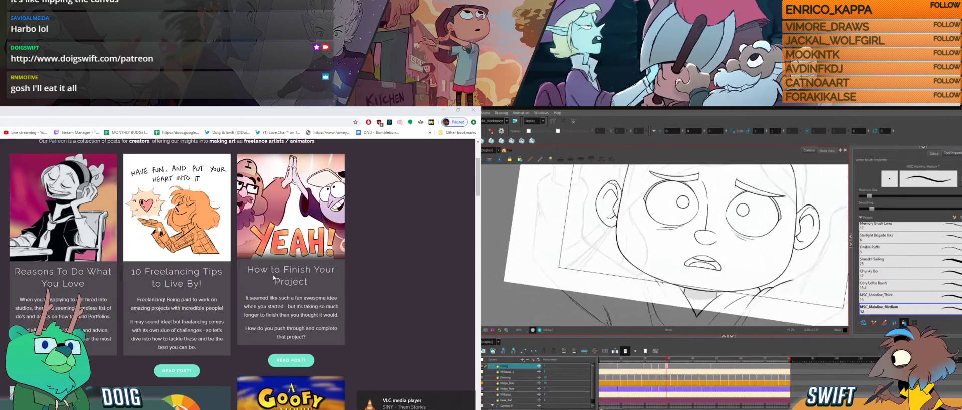
{"action": "key", "text": "f"}
{"action": "key", "text": "g"}
{"action": "key", "text": "f"}
{"action": "key", "text": "g"}
{"action": "key", "text": "f"}
{"action": "key", "text": "g"}
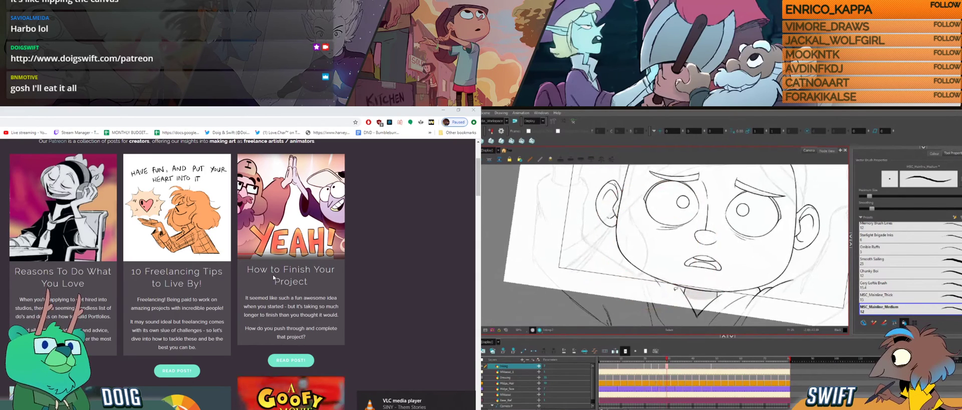
{"action": "key", "text": "ctrl+alt"}
{"action": "left_click_drag", "start_coordinate": [672, 299], "coordinate": [658, 305]}
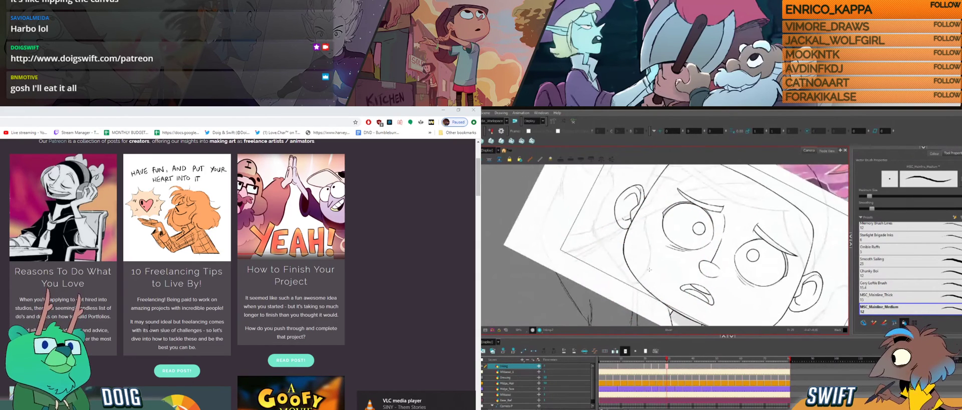
Browse the website's article sections from Tips and Advice through Starlight Brigade and Storytelling, returning to Character Design.
{"action": "scroll", "coordinate": [149, 327], "scroll_direction": "down", "scroll_amount": 3}
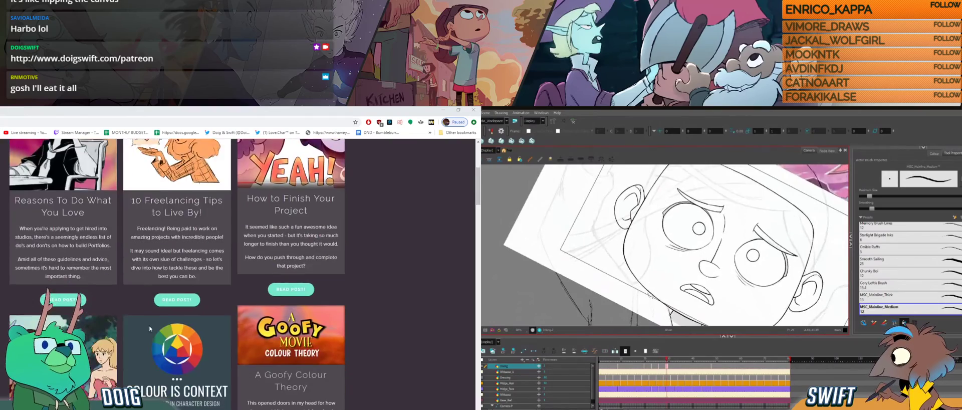
{"action": "scroll", "coordinate": [150, 328], "scroll_direction": "down", "scroll_amount": 10}
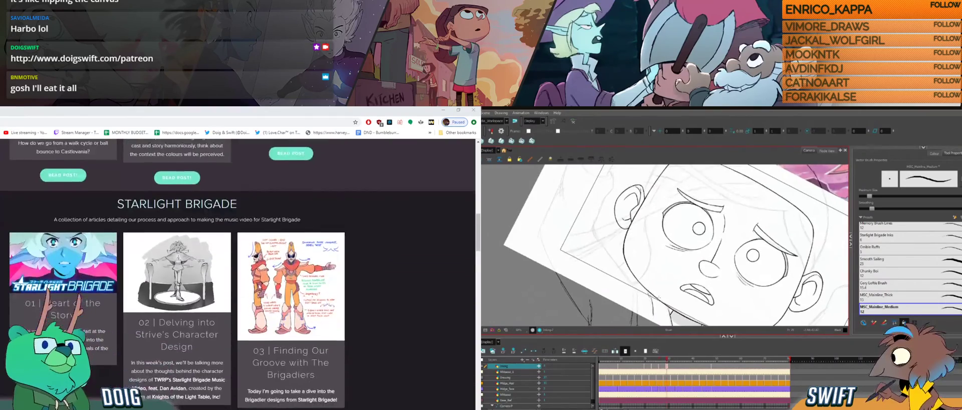
{"action": "scroll", "coordinate": [262, 286], "scroll_direction": "down", "scroll_amount": 5}
{"action": "scroll", "coordinate": [262, 286], "scroll_direction": "up", "scroll_amount": 6}
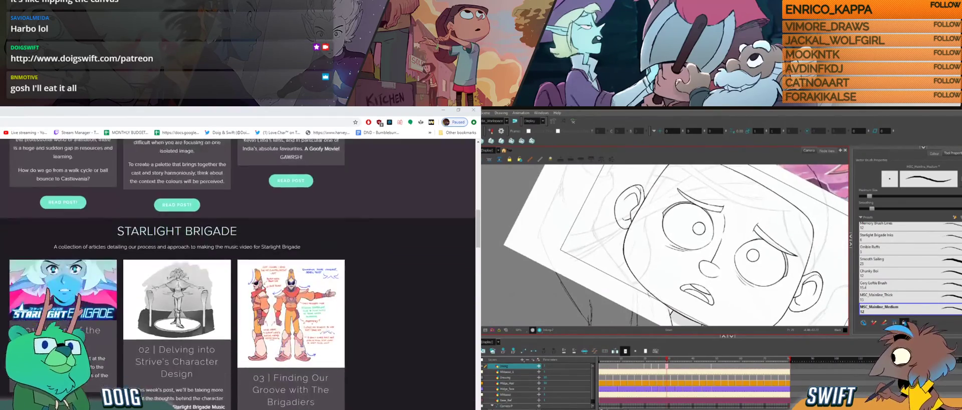
{"action": "scroll", "coordinate": [262, 286], "scroll_direction": "down", "scroll_amount": 15}
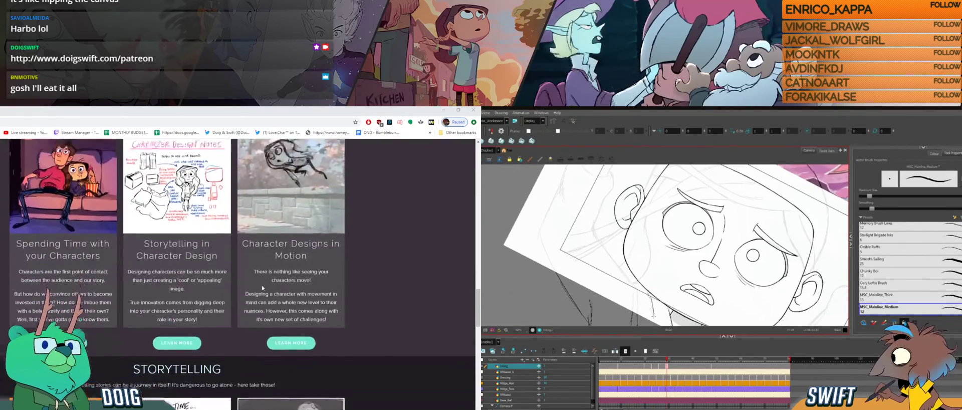
{"action": "scroll", "coordinate": [262, 288], "scroll_direction": "up", "scroll_amount": 2}
{"action": "scroll", "coordinate": [262, 289], "scroll_direction": "down", "scroll_amount": 9}
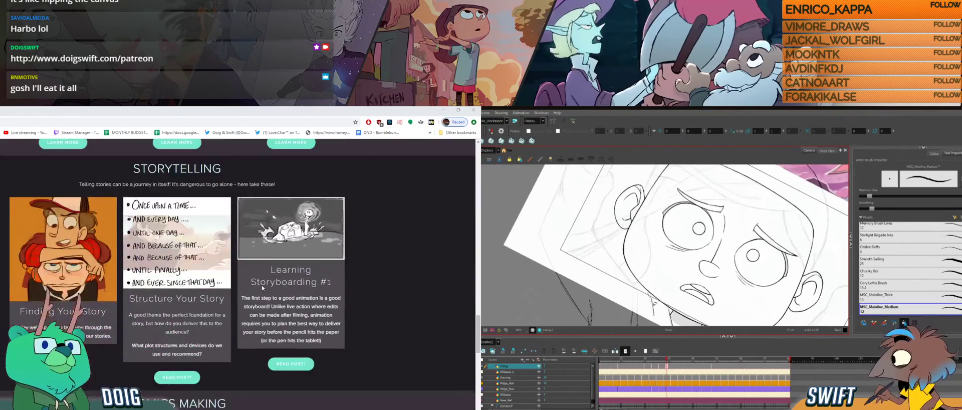
{"action": "scroll", "coordinate": [262, 287], "scroll_direction": "up", "scroll_amount": 8}
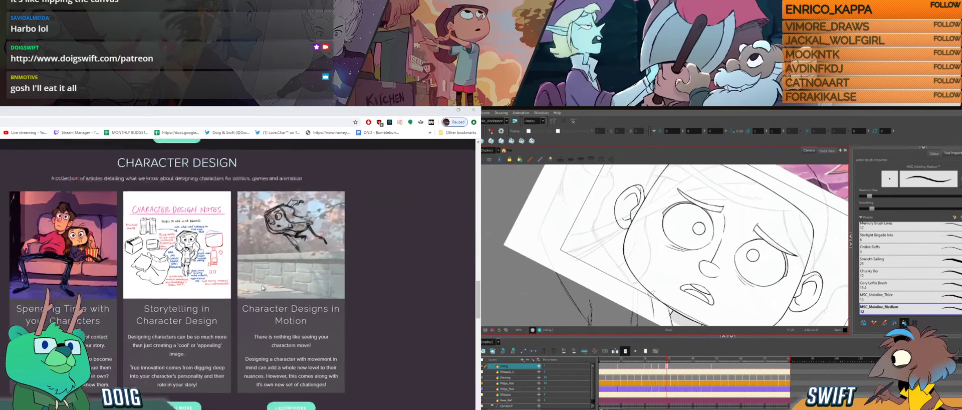
{"action": "scroll", "coordinate": [262, 288], "scroll_direction": "up", "scroll_amount": 1}
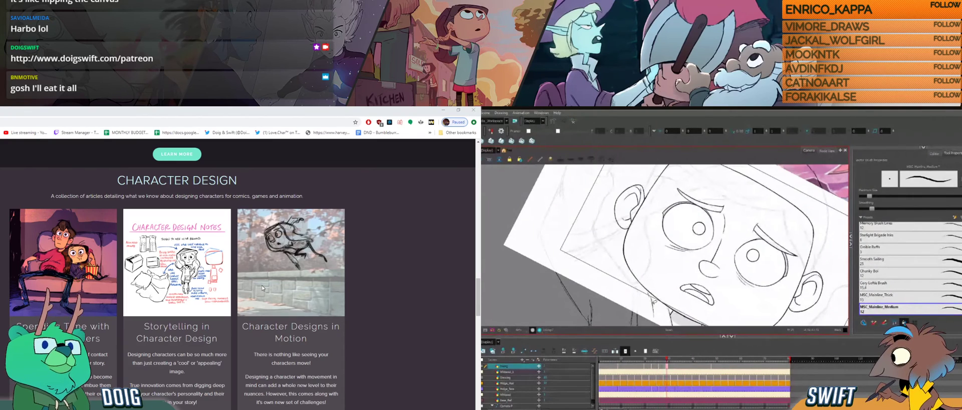
{"action": "scroll", "coordinate": [262, 288], "scroll_direction": "down", "scroll_amount": 2}
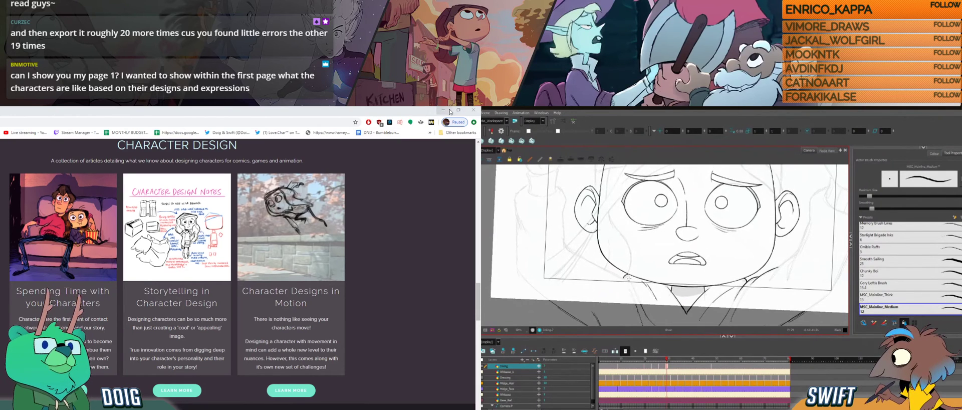
Switch from the web browser back to the cave plate in Photoshop with the Eyedropper, and ink a short collar stroke in Harmony.
{"action": "left_click", "coordinate": [443, 109]}
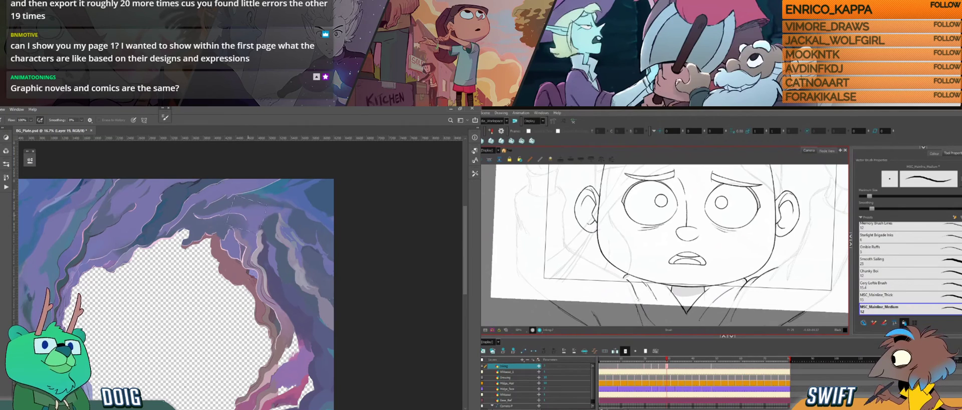
{"action": "key", "text": "i"}
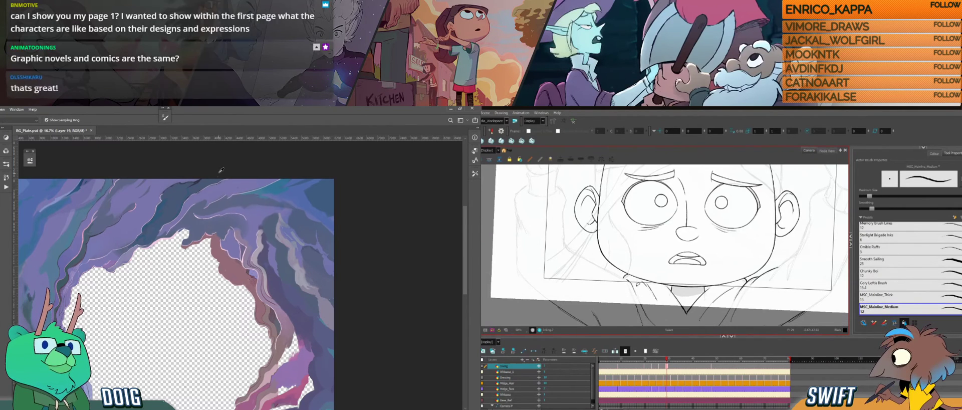
{"action": "mouse_move", "coordinate": [637, 295]}
{"action": "left_mouse_down"}
{"action": "mouse_move", "coordinate": [622, 280]}
{"action": "mouse_move", "coordinate": [635, 304]}
{"action": "left_mouse_up"}
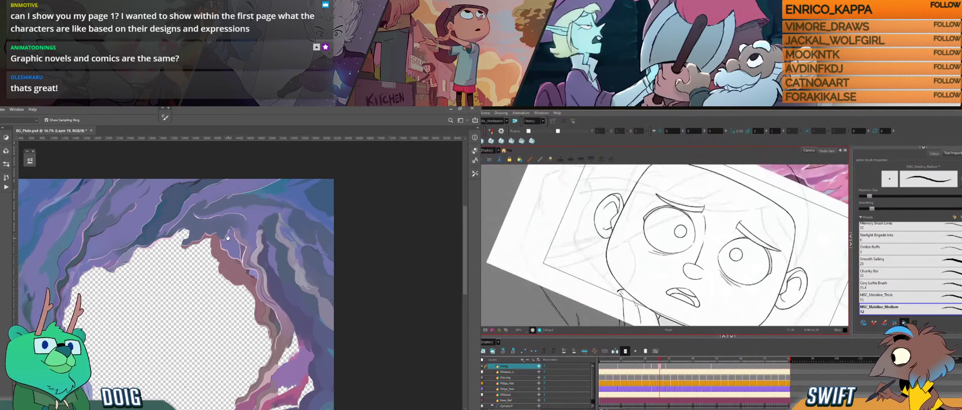
{"action": "left_click_drag", "start_coordinate": [231, 233], "coordinate": [244, 213]}
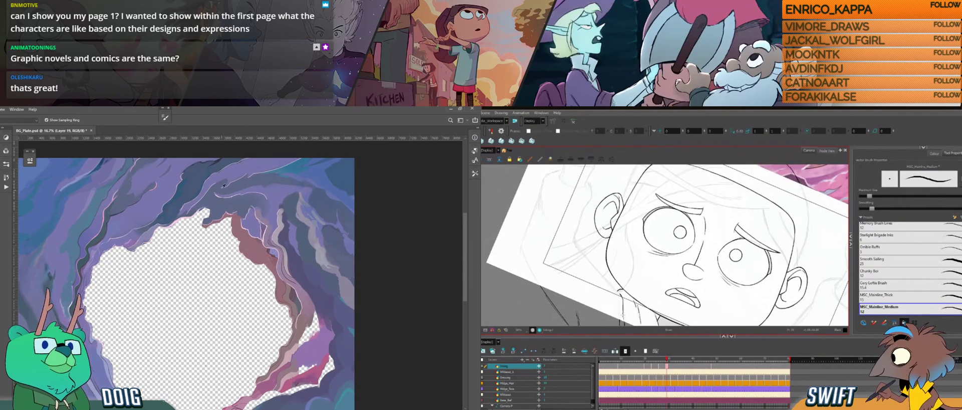
Refine the short collar stroke beside the jaw in Harmony, and sample a cave wall colour above the opening in Photoshop.
{"action": "left_click_drag", "start_coordinate": [625, 298], "coordinate": [625, 286]}
{"action": "key", "text": "alt+s"}
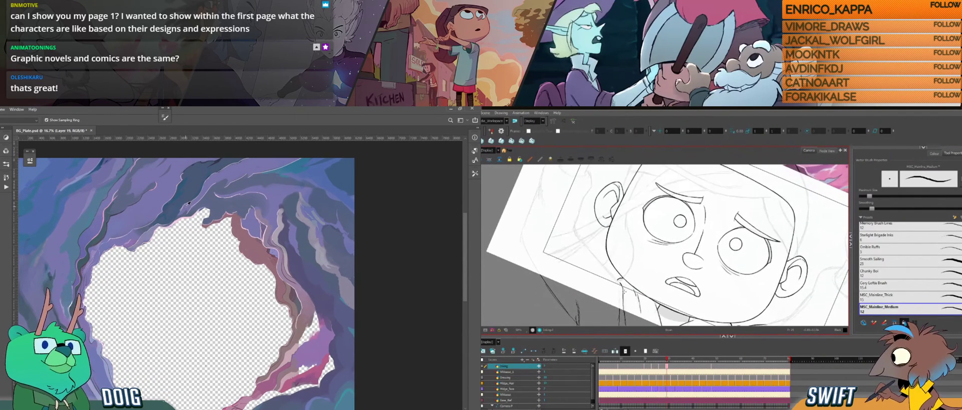
{"action": "left_click", "coordinate": [175, 199]}
{"action": "key", "text": "alt+b"}
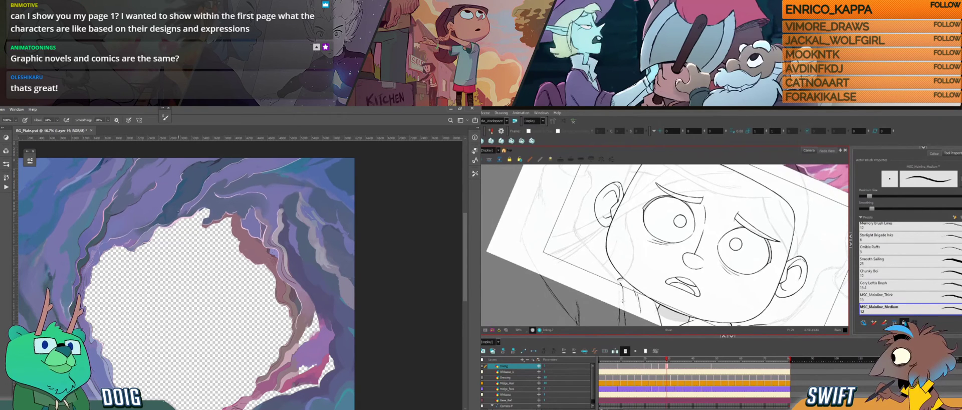
{"action": "key", "text": "alt+s"}
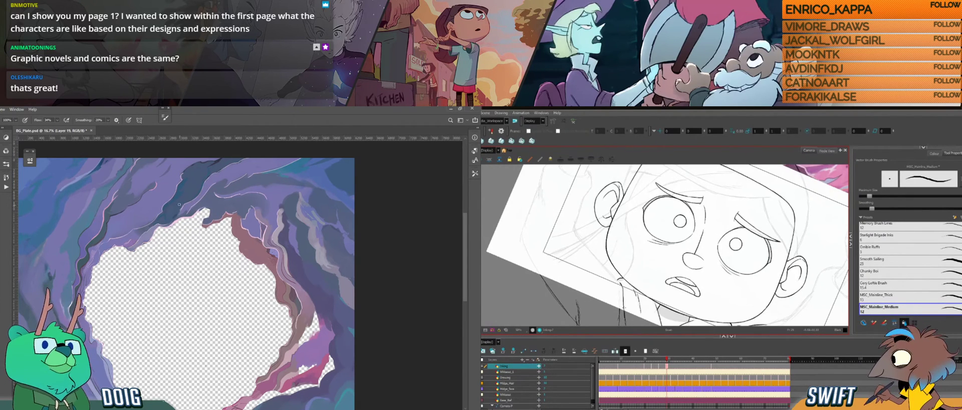
{"action": "key", "text": "ctrl+alt"}
{"action": "mouse_move", "coordinate": [629, 316]}
{"action": "left_mouse_down"}
{"action": "mouse_move", "coordinate": [694, 307]}
{"action": "mouse_move", "coordinate": [664, 316]}
{"action": "mouse_move", "coordinate": [661, 308]}
{"action": "left_mouse_up"}
{"action": "key", "text": "ctrl+alt"}
{"action": "key", "text": "ctrl+alt"}
Flip repeatedly between the current and previous drawings to examine the motion of the collar strokes on both sides of the neck.
{"action": "key", "text": "f"}
{"action": "key", "text": "g"}
{"action": "key", "text": "f"}
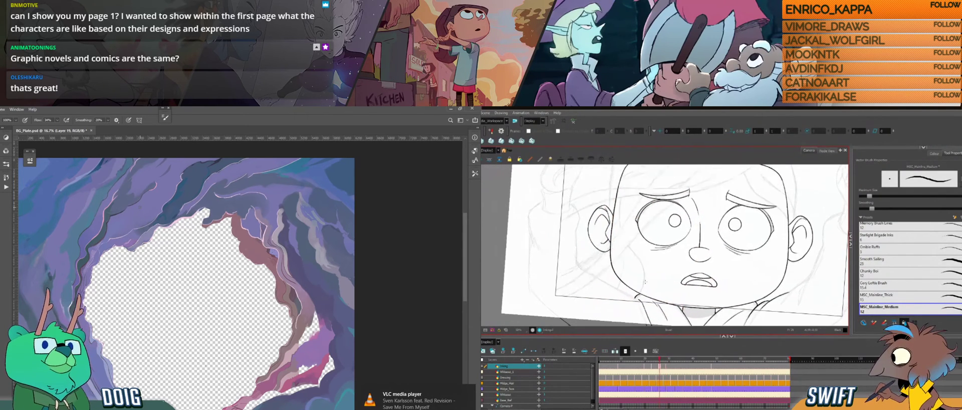
{"action": "key", "text": "g"}
{"action": "key", "text": "f"}
{"action": "key", "text": "g"}
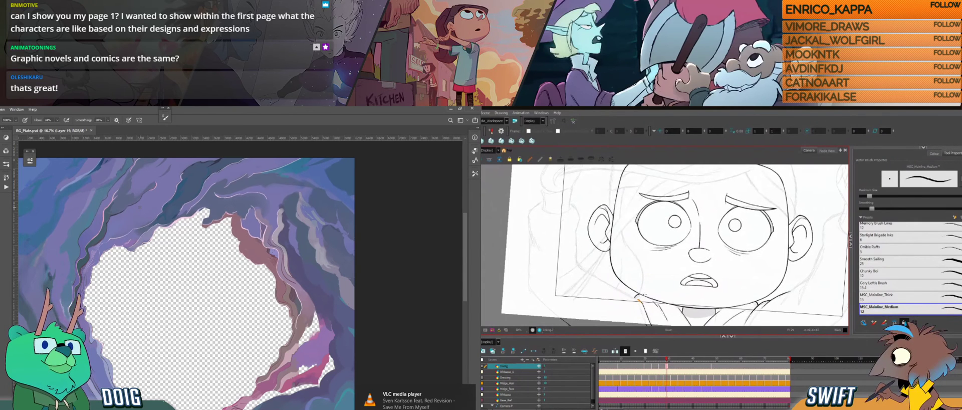
{"action": "key", "text": "f"}
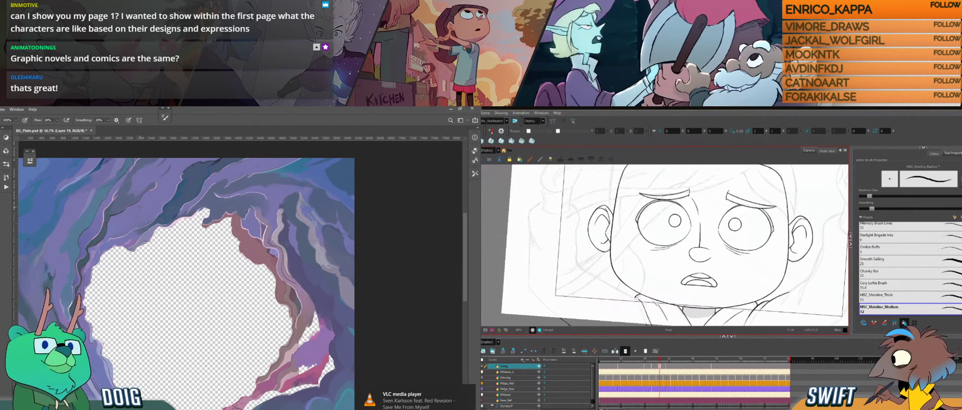
{"action": "key", "text": "g"}
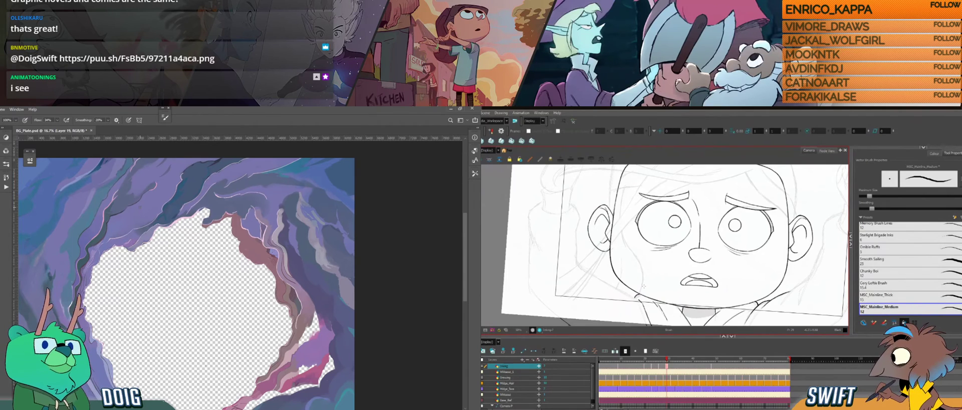
{"action": "key", "text": "f"}
{"action": "key", "text": "g"}
{"action": "key", "text": "f"}
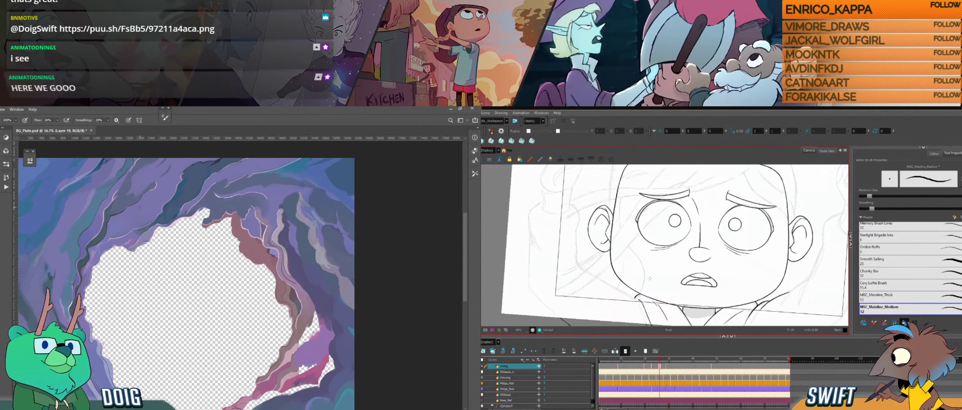
{"action": "key", "text": "g"}
{"action": "key", "text": "f"}
{"action": "key", "text": "g"}
{"action": "key", "text": "f"}
{"action": "key", "text": "g"}
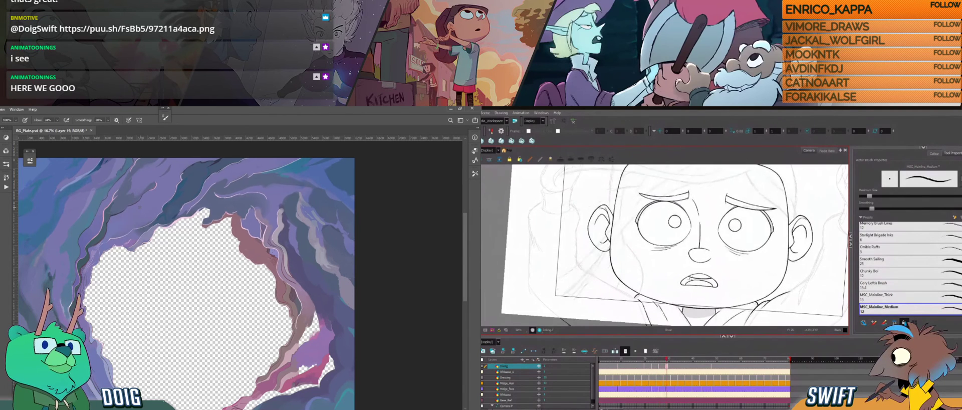
{"action": "key", "text": "f"}
{"action": "key", "text": "g"}
Select the neck lines beneath the chin with the Select tool and compare them with the previous drawing.
{"action": "key", "text": "alt+s"}
{"action": "left_click", "coordinate": [681, 311]}
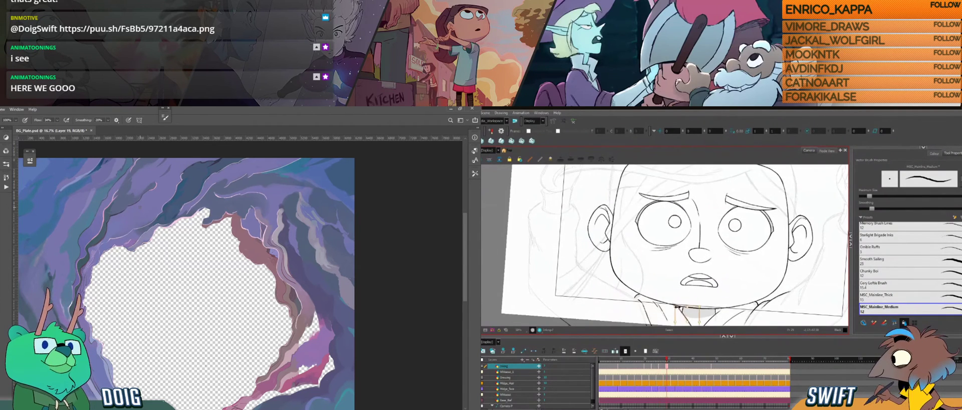
{"action": "key", "text": "alt+b"}
{"action": "key", "text": "f"}
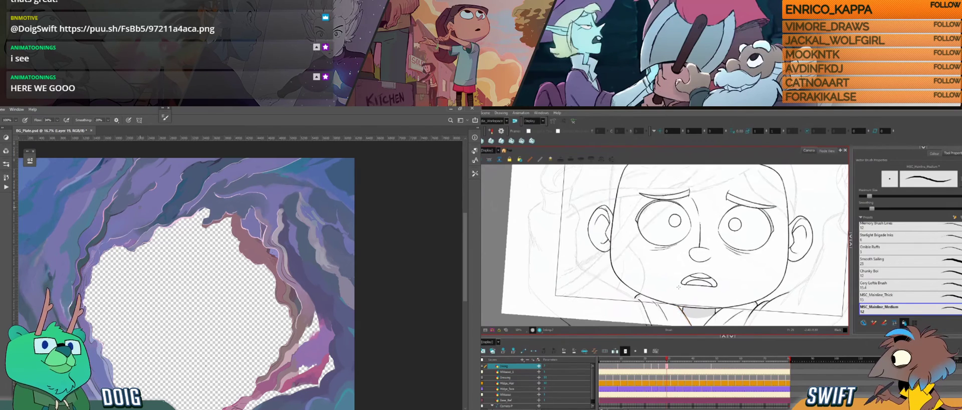
{"action": "key", "text": "g"}
{"action": "key", "text": "f"}
{"action": "key", "text": "g"}
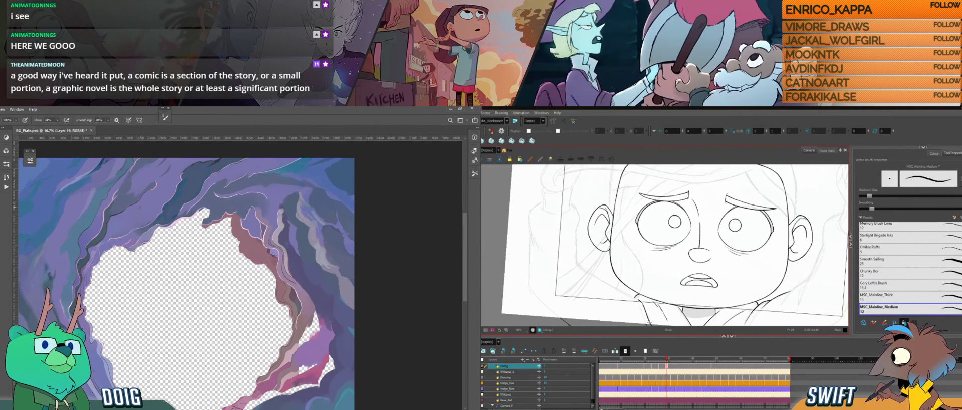
Flip repeatedly between the current and neighbouring drawings in Harmony to compare the worried face, jaw and collar lines.
{"action": "left_click_drag", "start_coordinate": [691, 296], "coordinate": [711, 276]}
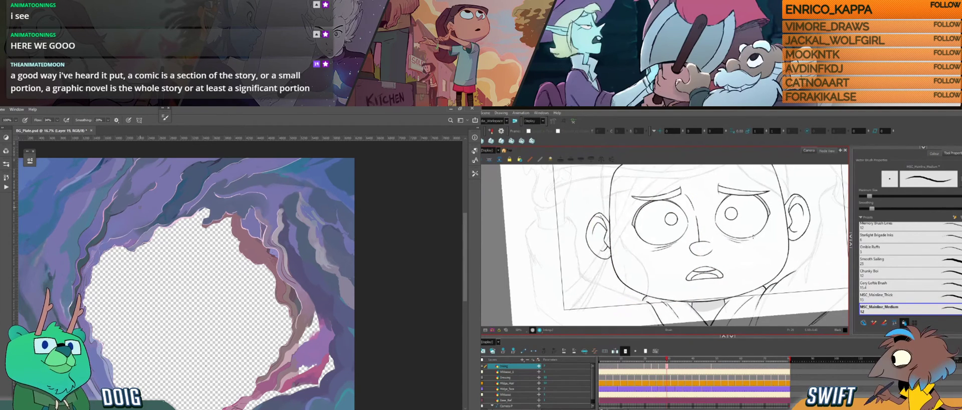
{"action": "key", "text": "shift+x"}
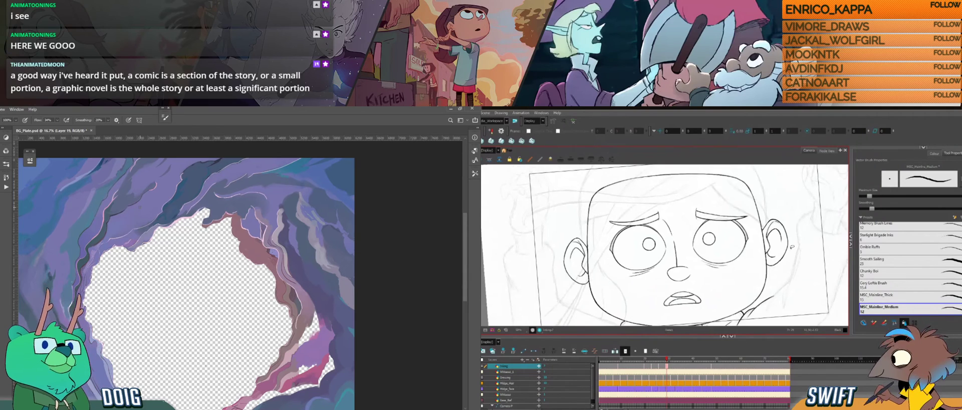
{"action": "left_click_drag", "start_coordinate": [790, 255], "coordinate": [788, 258]}
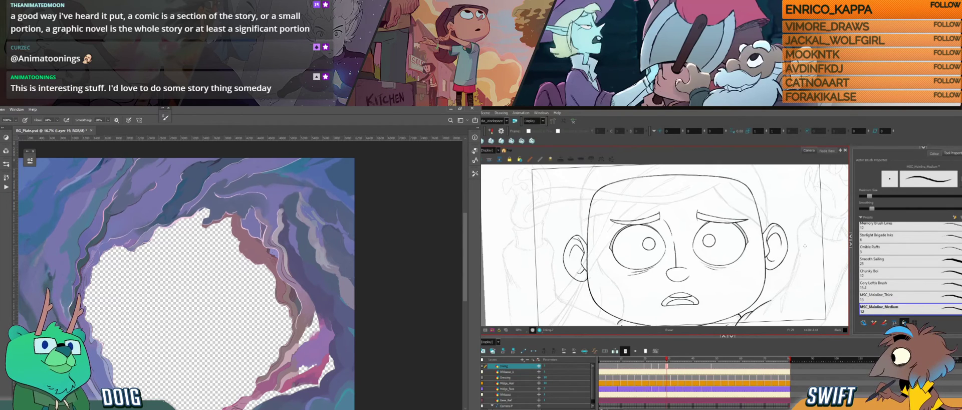
{"action": "key", "text": "alt+b"}
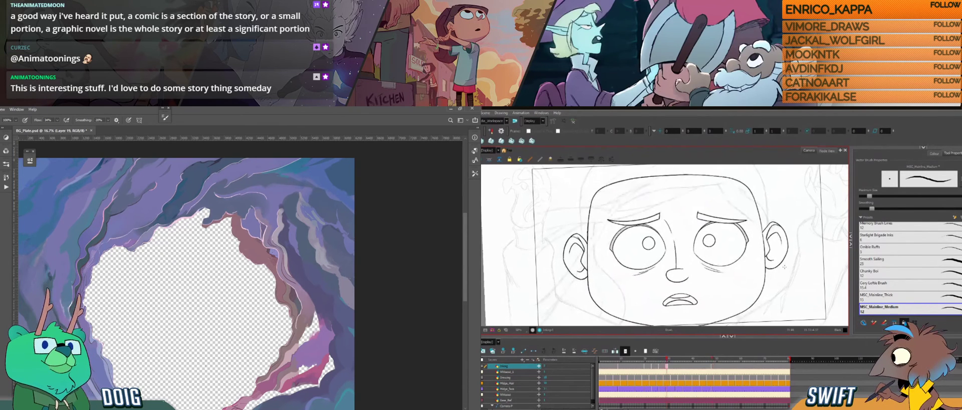
{"action": "key", "text": "g"}
{"action": "key", "text": "f"}
{"action": "key", "text": "g"}
{"action": "key", "text": "f"}
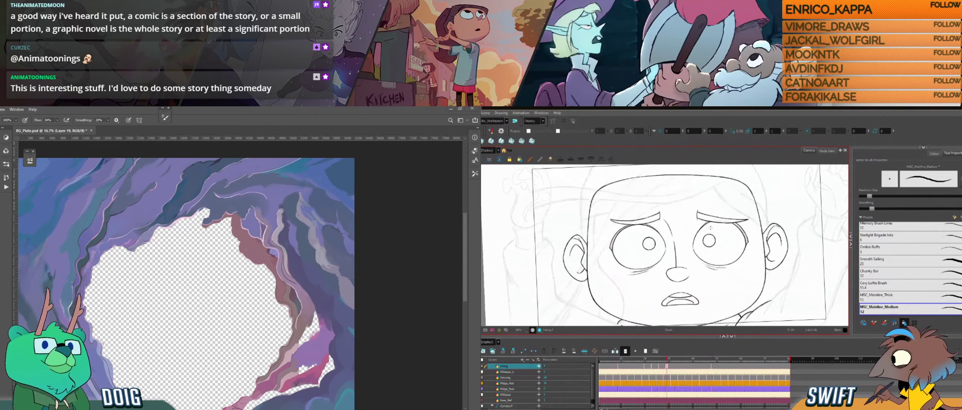
{"action": "key", "text": "g"}
{"action": "key", "text": "f"}
{"action": "key", "text": "g"}
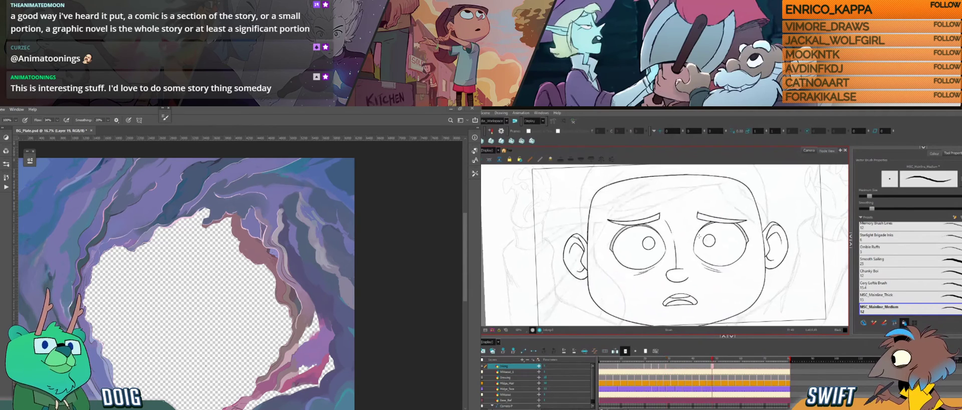
{"action": "key", "text": "f"}
{"action": "key", "text": "g"}
Bring the browser window with the sketched comic page over the Photoshop canvas and resize it to leave the plate's edge exposed.
{"action": "left_click_drag", "start_coordinate": [0, 181], "coordinate": [29, 182]}
{"action": "double_click", "coordinate": [29, 182]}
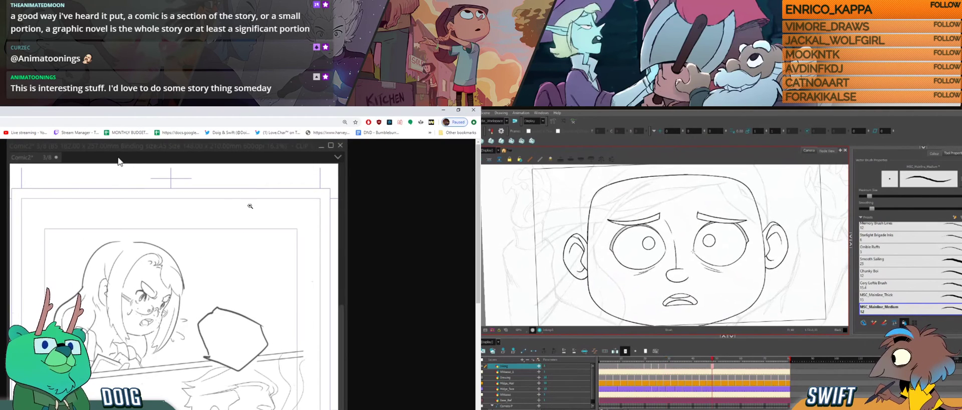
{"action": "scroll", "coordinate": [250, 206], "scroll_direction": "down", "scroll_amount": 3}
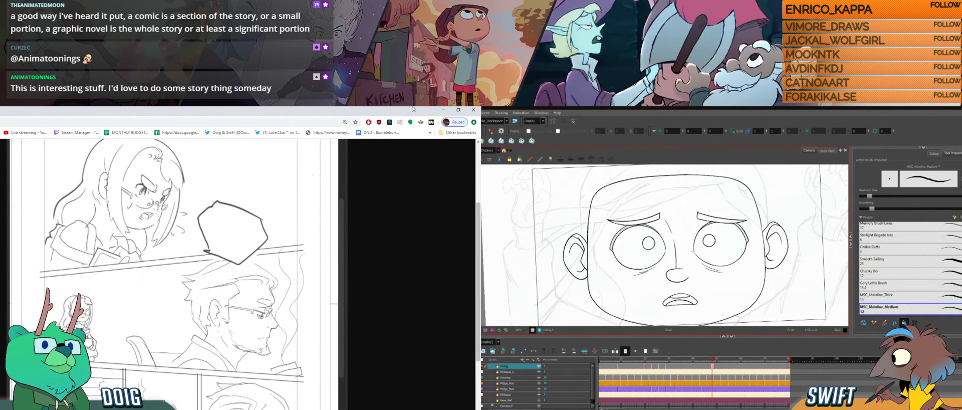
{"action": "left_click", "coordinate": [458, 110]}
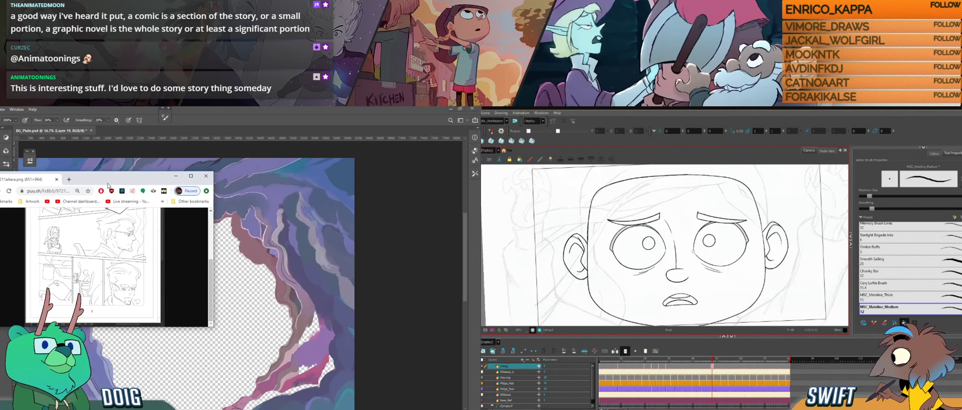
{"action": "left_click_drag", "start_coordinate": [107, 185], "coordinate": [351, 107]}
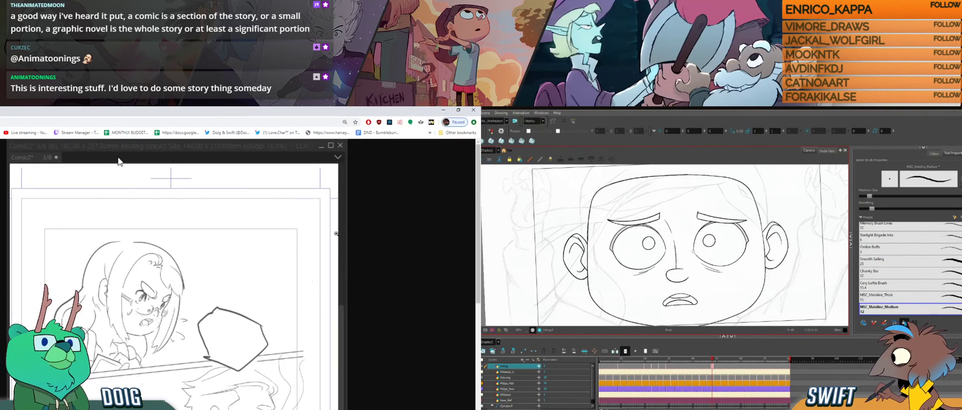
{"action": "left_click", "coordinate": [458, 111]}
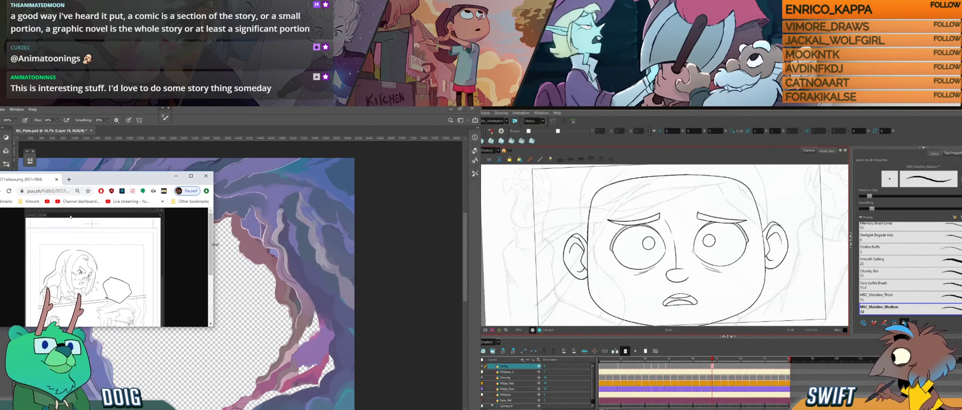
{"action": "left_click_drag", "start_coordinate": [214, 244], "coordinate": [479, 215]}
{"action": "double_click", "coordinate": [339, 175]}
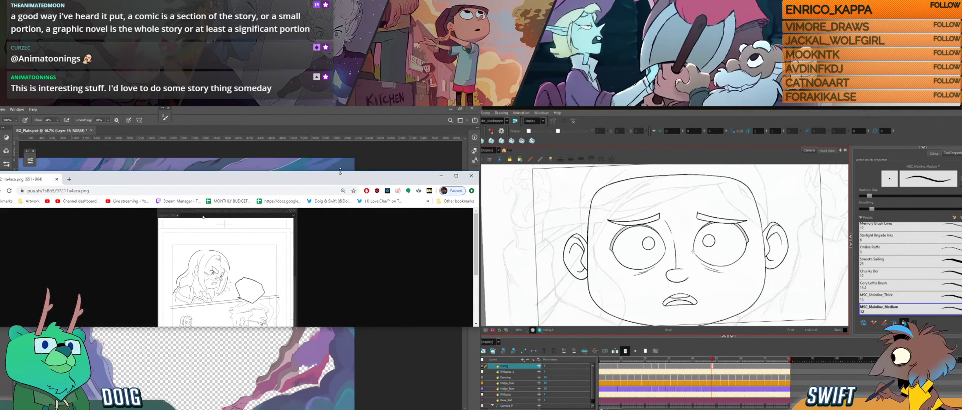
{"action": "left_click", "coordinate": [273, 152]}
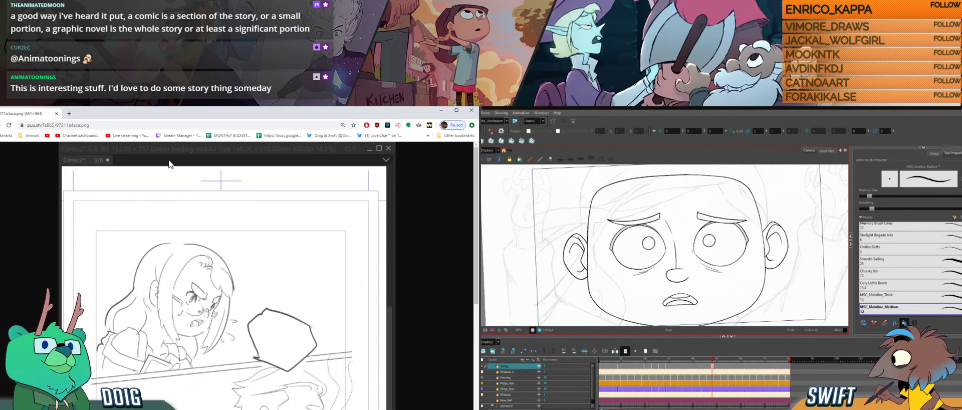
{"action": "left_click_drag", "start_coordinate": [0, 240], "coordinate": [105, 240]}
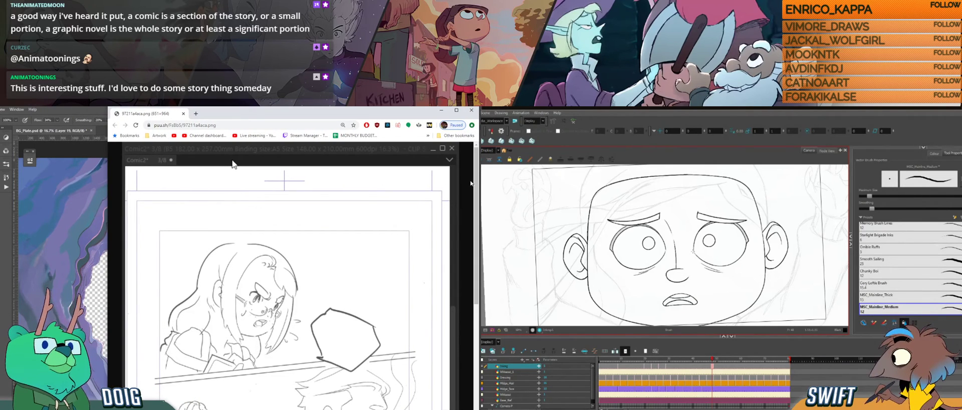
Examine the comic page's panel layout and reading flow, from the angry long-haired character to the coffee cup and bearded man's close-up.
{"action": "left_click_drag", "start_coordinate": [477, 167], "coordinate": [481, 202]}
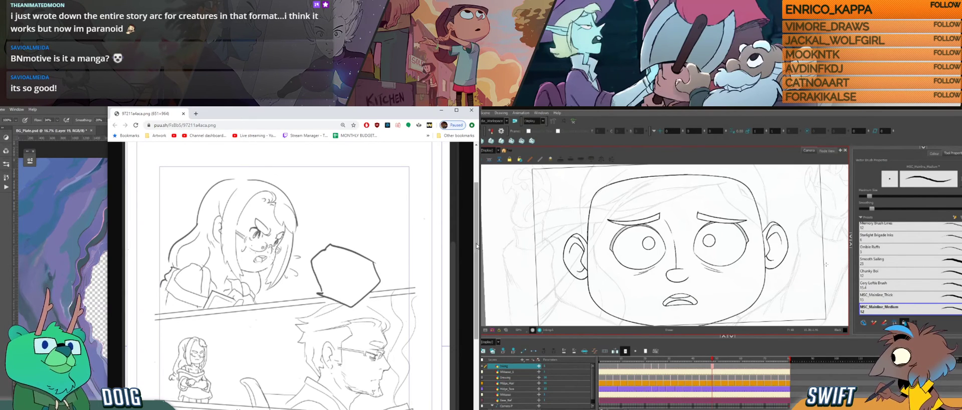
{"action": "left_click_drag", "start_coordinate": [477, 246], "coordinate": [481, 309]}
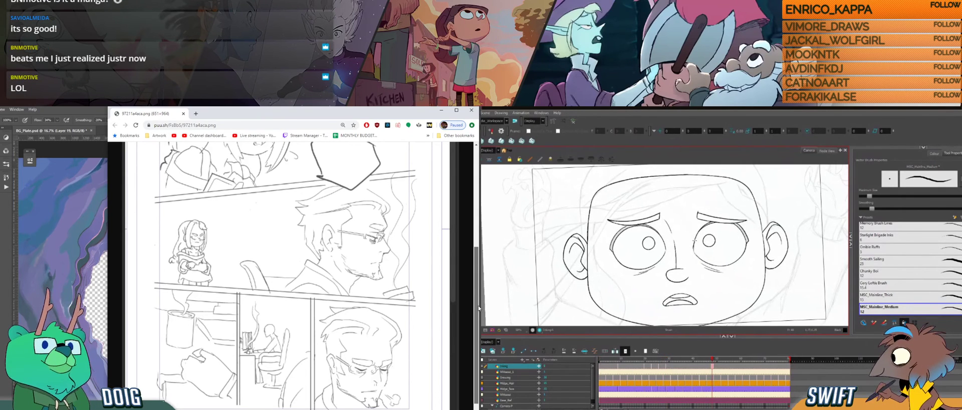
{"action": "left_click_drag", "start_coordinate": [478, 306], "coordinate": [480, 251]}
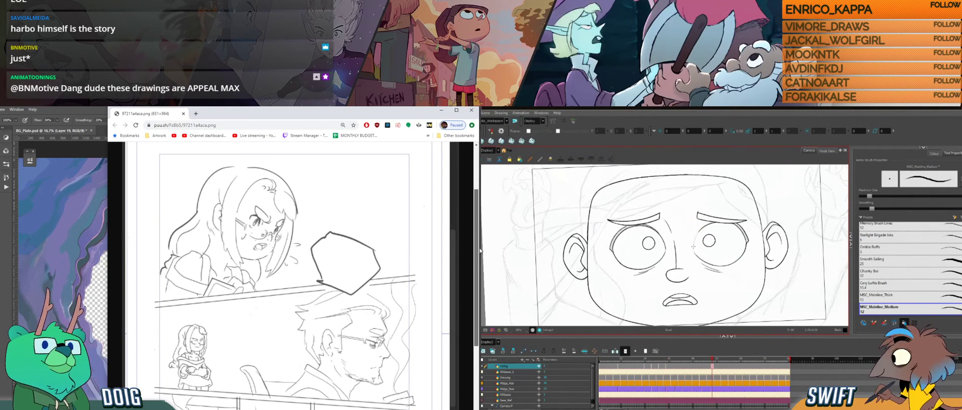
{"action": "left_click_drag", "start_coordinate": [480, 251], "coordinate": [482, 248]}
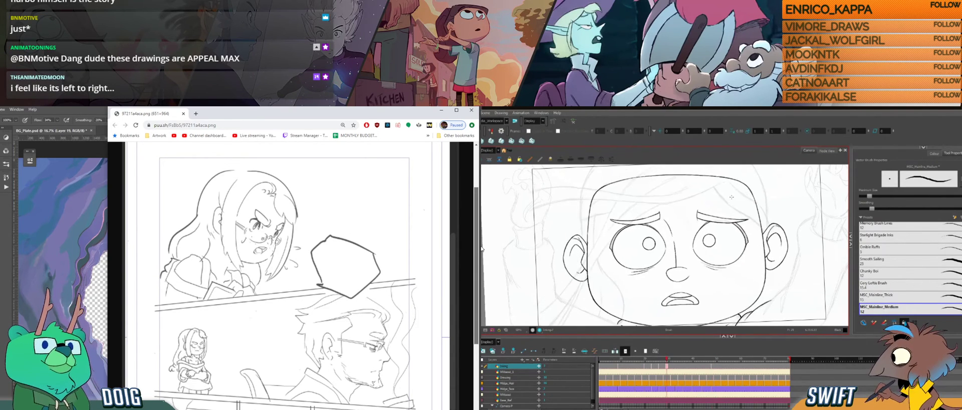
{"action": "left_click_drag", "start_coordinate": [481, 249], "coordinate": [479, 256]}
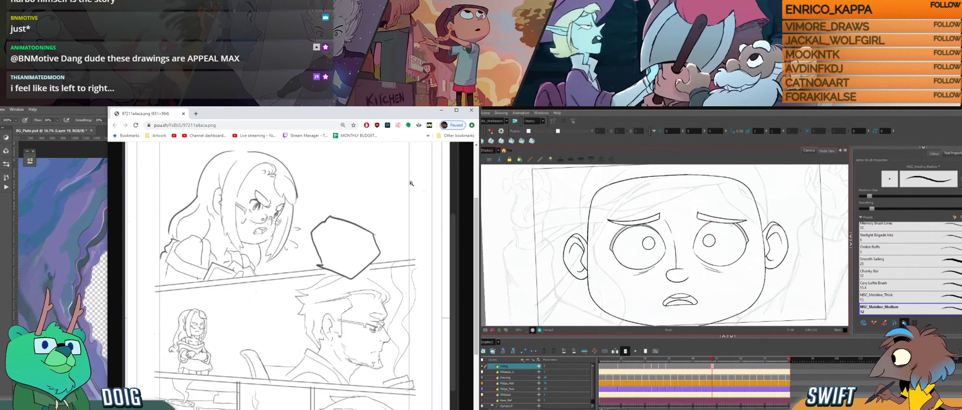
{"action": "scroll", "coordinate": [471, 290], "scroll_direction": "down", "scroll_amount": 1}
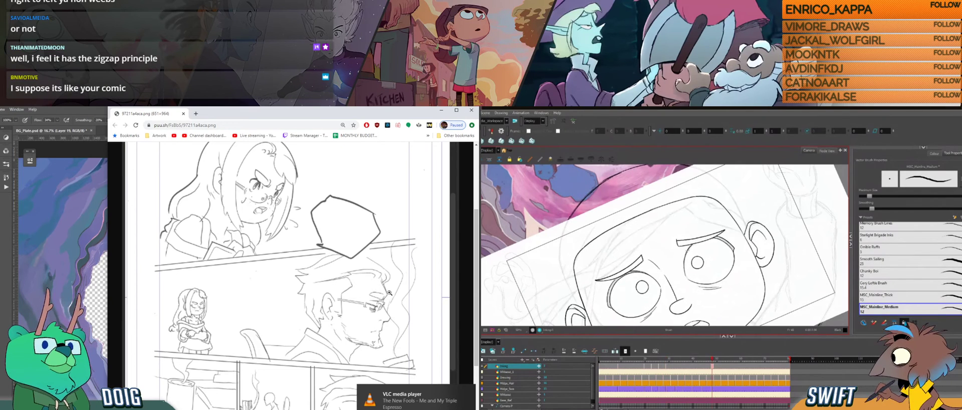
{"action": "scroll", "coordinate": [477, 303], "scroll_direction": "down", "scroll_amount": 2}
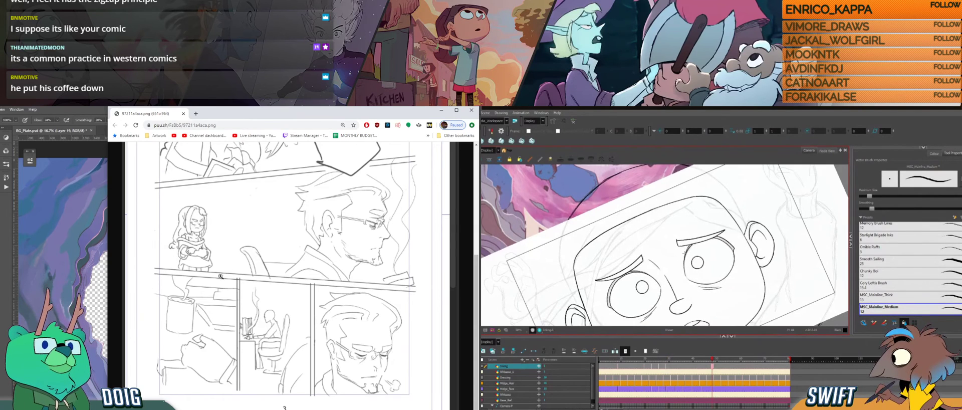
{"action": "left_click_drag", "start_coordinate": [476, 279], "coordinate": [476, 287]}
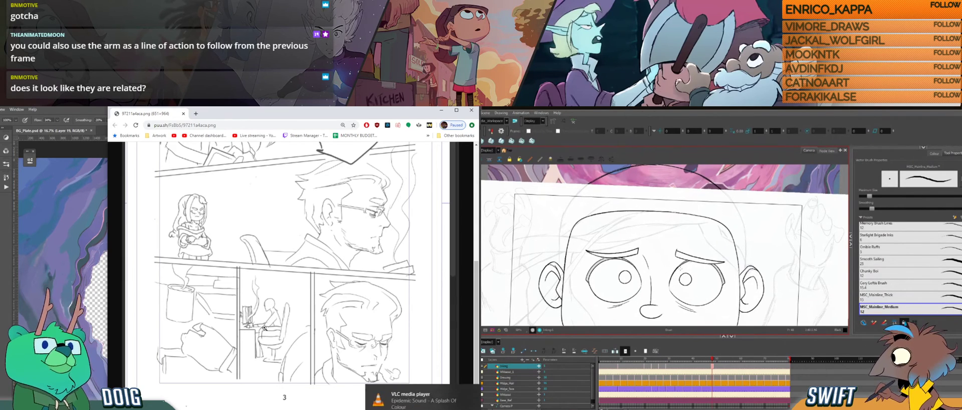
{"action": "scroll", "coordinate": [264, 327], "scroll_direction": "up", "scroll_amount": 10}
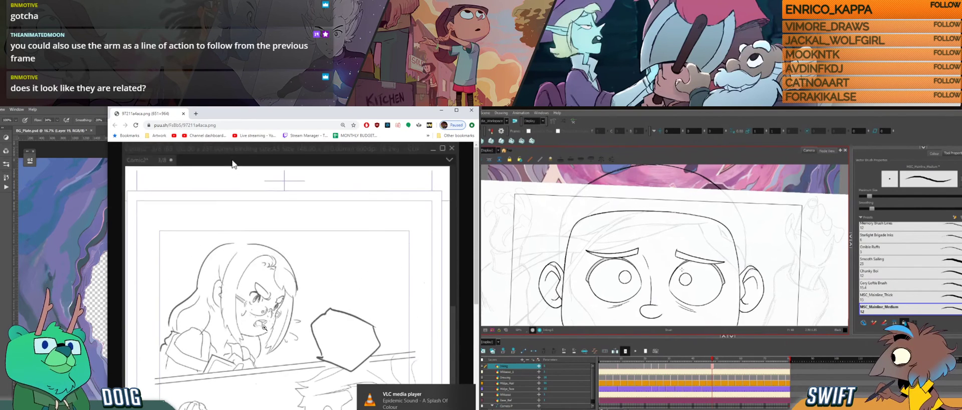
{"action": "scroll", "coordinate": [264, 328], "scroll_direction": "down", "scroll_amount": 5}
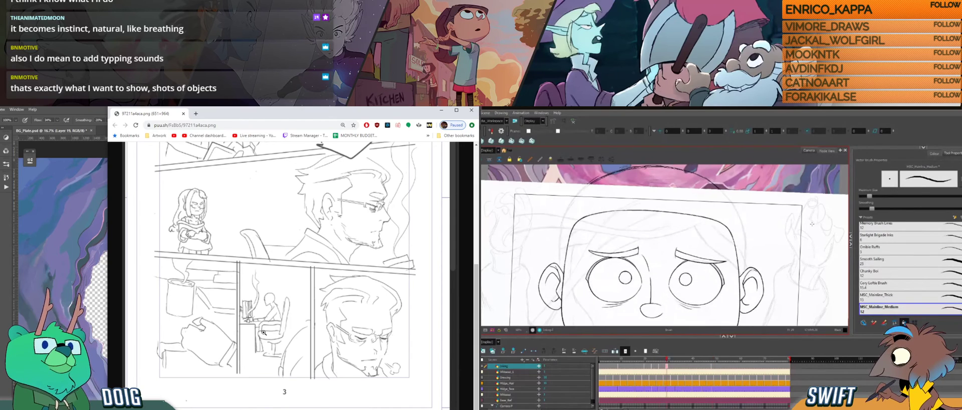
{"action": "scroll", "coordinate": [275, 342], "scroll_direction": "up", "scroll_amount": 4}
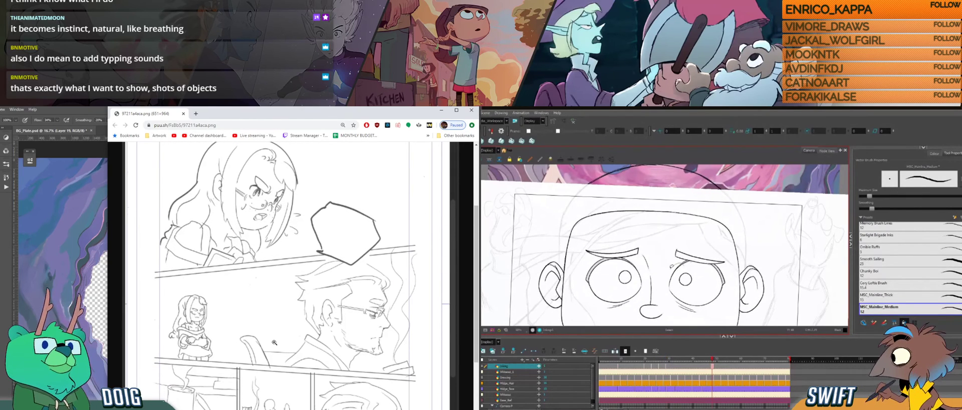
{"action": "scroll", "coordinate": [270, 314], "scroll_direction": "up", "scroll_amount": 2}
{"action": "scroll", "coordinate": [270, 314], "scroll_direction": "up", "scroll_amount": 1}
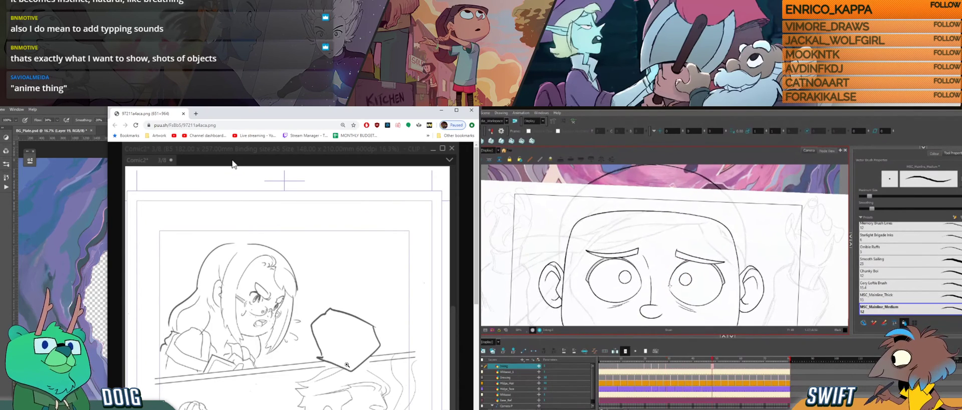
{"action": "scroll", "coordinate": [345, 350], "scroll_direction": "down", "scroll_amount": 1}
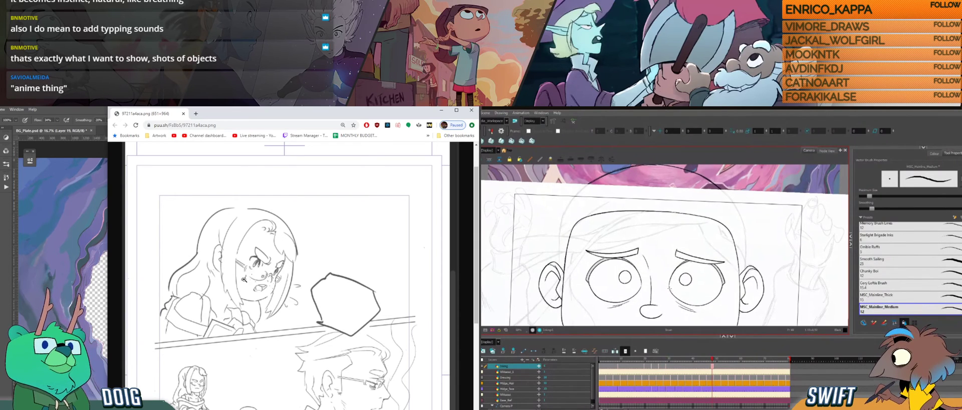
{"action": "scroll", "coordinate": [241, 282], "scroll_direction": "down", "scroll_amount": 2}
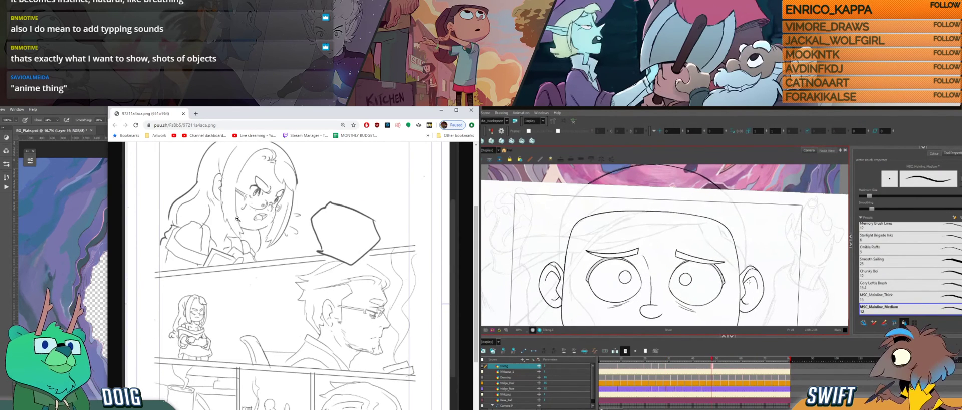
{"action": "scroll", "coordinate": [243, 212], "scroll_direction": "down", "scroll_amount": 3}
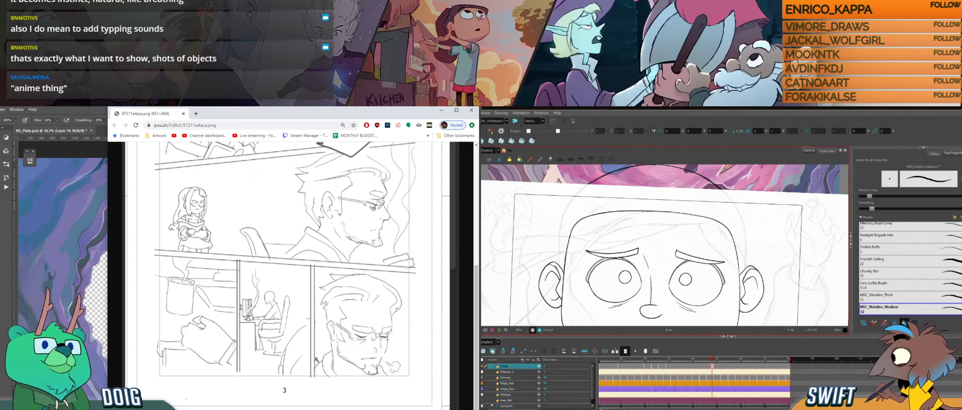
Close the comic page's browser window to return to the cave plate, and refine the eye outline nearest the nose in Harmony, comparing drawings.
{"action": "key", "text": "alt+s"}
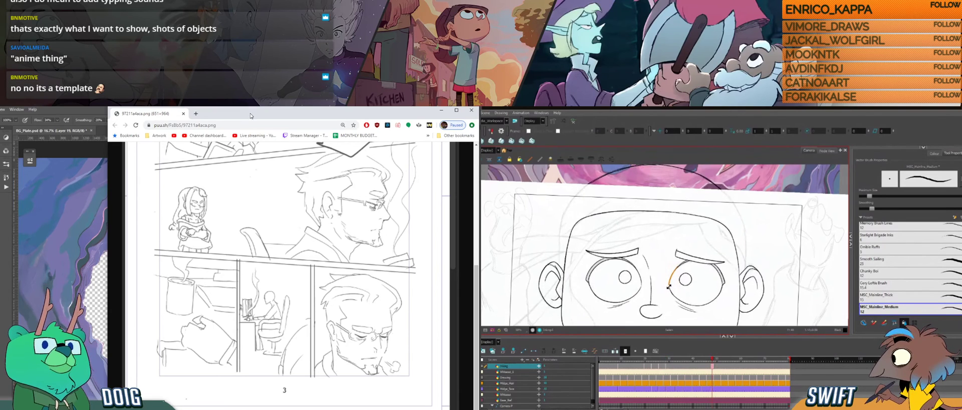
{"action": "left_click_drag", "start_coordinate": [251, 116], "coordinate": [223, 137]}
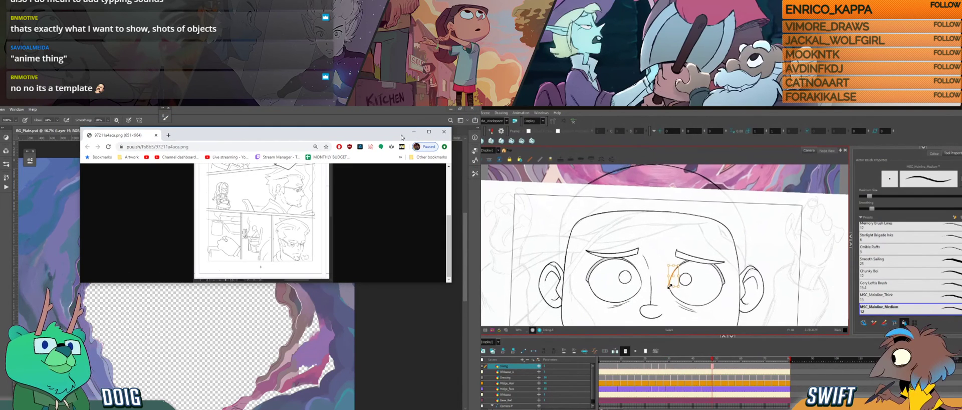
{"action": "left_click", "coordinate": [440, 133]}
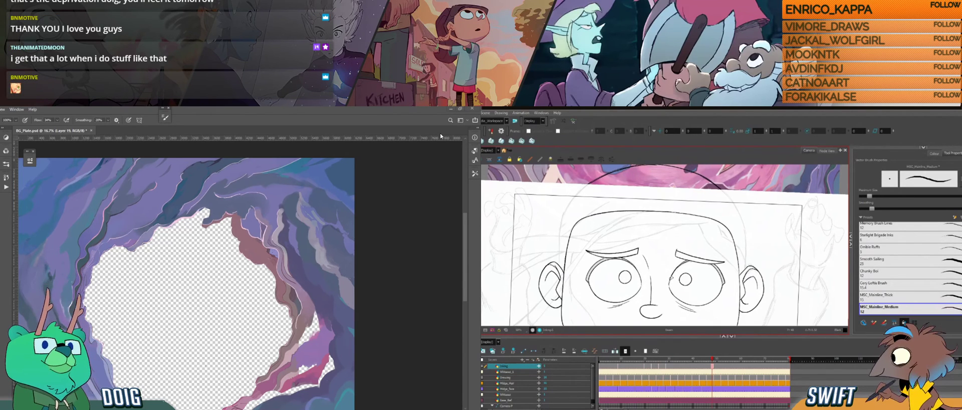
{"action": "key", "text": "f"}
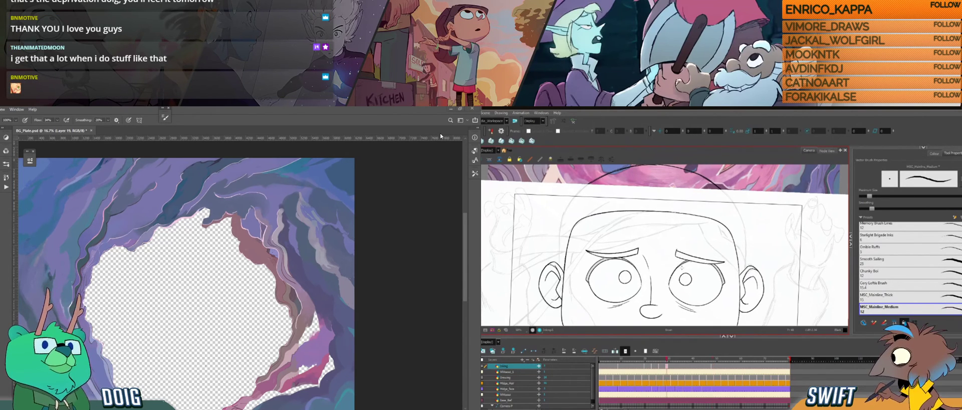
{"action": "key", "text": "g"}
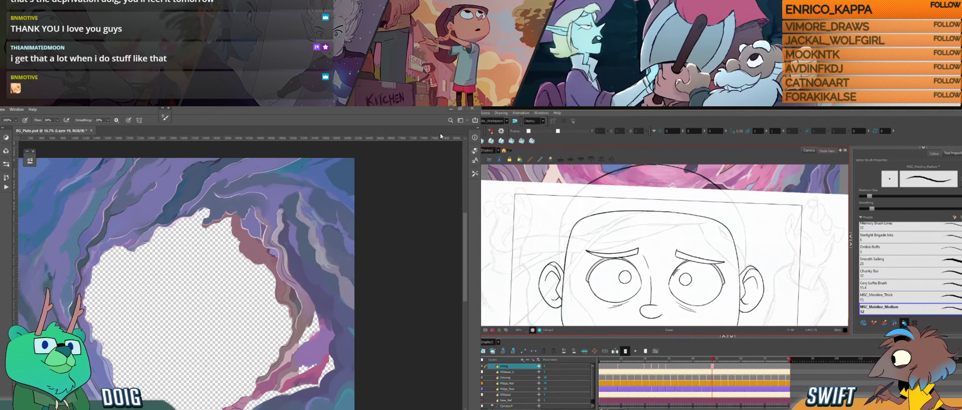
{"action": "left_click_drag", "start_coordinate": [681, 266], "coordinate": [674, 276]}
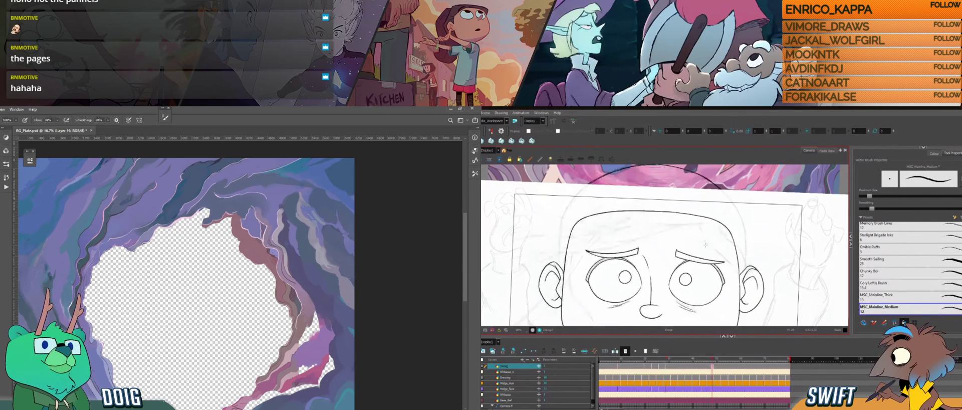
Flip between the worried-face drawings in Harmony to compare the brows, eyes and head outline, also against the closed-eye drawing.
{"action": "key", "text": "f"}
{"action": "key", "text": "g"}
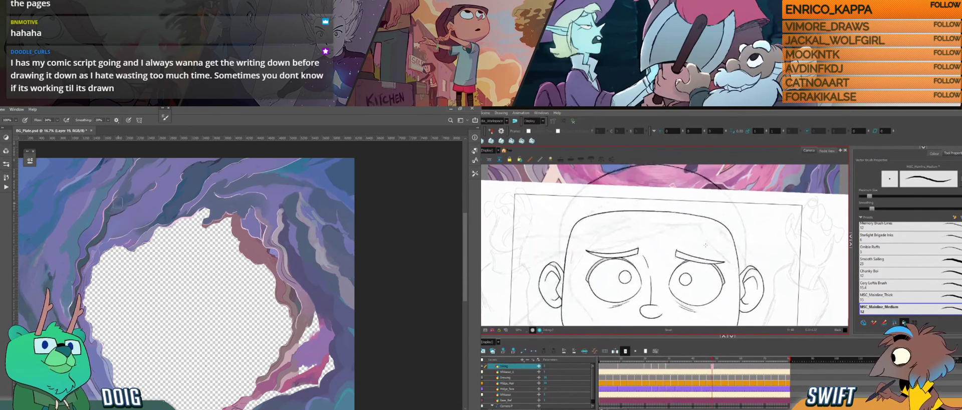
{"action": "left_click_drag", "start_coordinate": [124, 199], "coordinate": [125, 191]}
{"action": "key", "text": "f"}
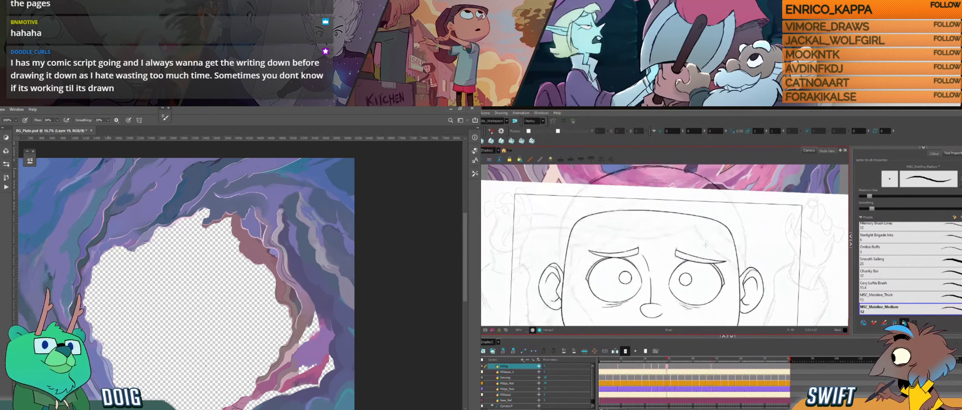
{"action": "key", "text": "g"}
{"action": "key", "text": "f"}
{"action": "key", "text": "g"}
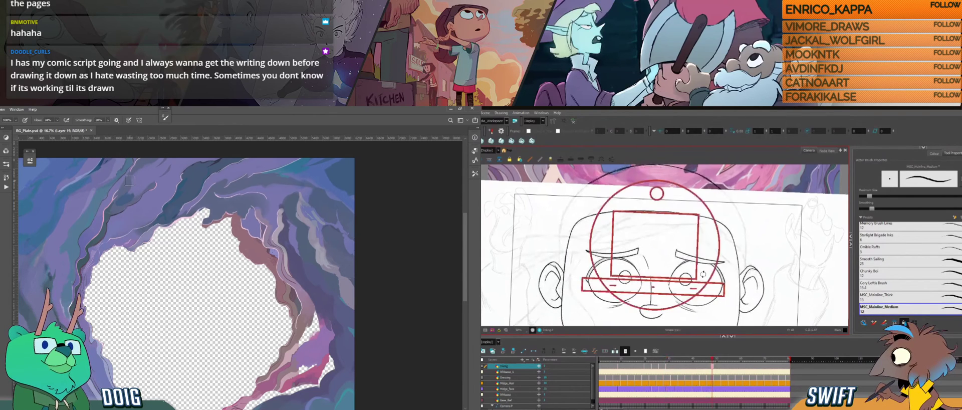
{"action": "left_click_drag", "start_coordinate": [698, 282], "coordinate": [667, 300]}
{"action": "key", "text": "f"}
{"action": "key", "text": "f"}
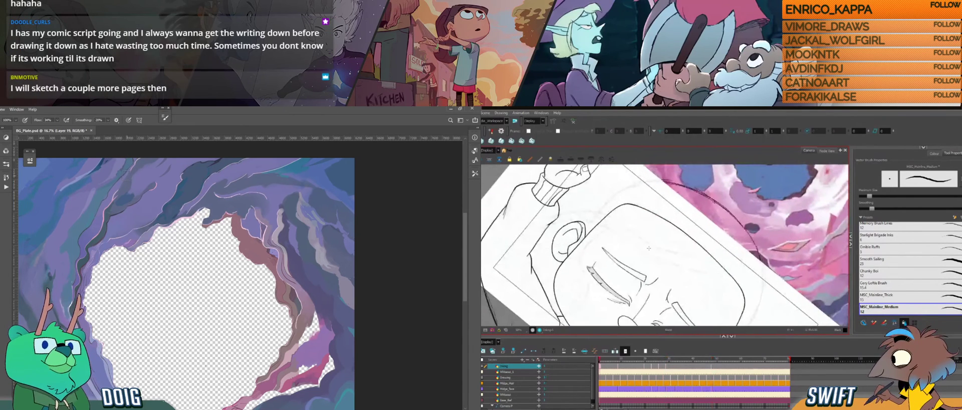
{"action": "key", "text": "g"}
{"action": "key", "text": "g"}
{"action": "key", "text": "f"}
{"action": "key", "text": "g"}
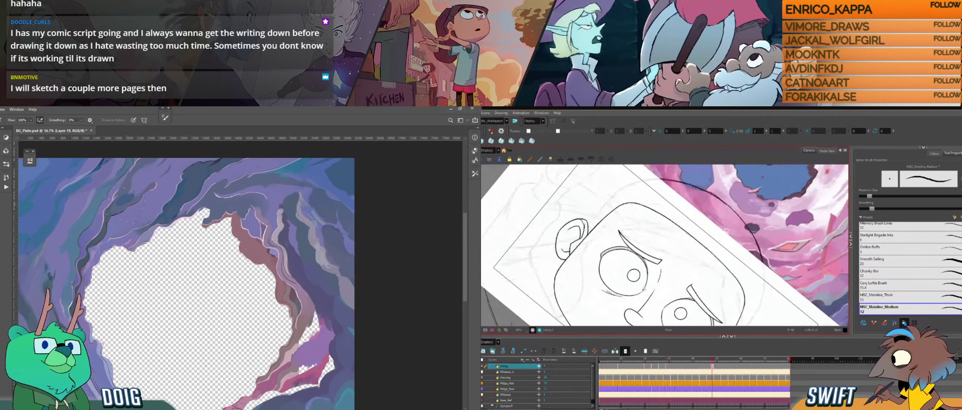
Sample a rock colour near the cave plate's upper edge in Photoshop, and paint and trim the strands there with brush and eraser.
{"action": "key", "text": "e"}
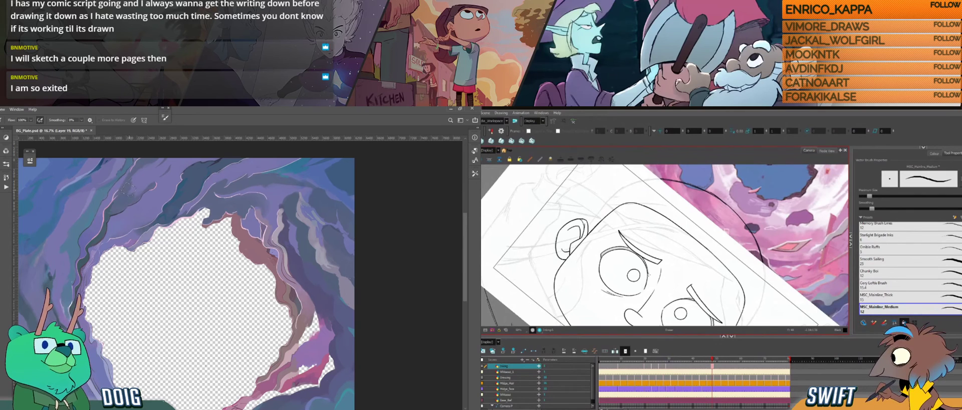
{"action": "left_click_drag", "start_coordinate": [663, 281], "coordinate": [695, 287]}
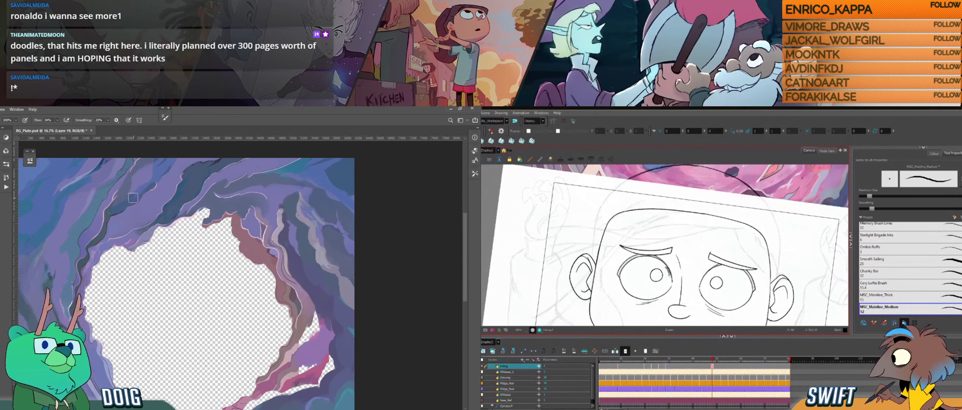
{"action": "key", "text": "i"}
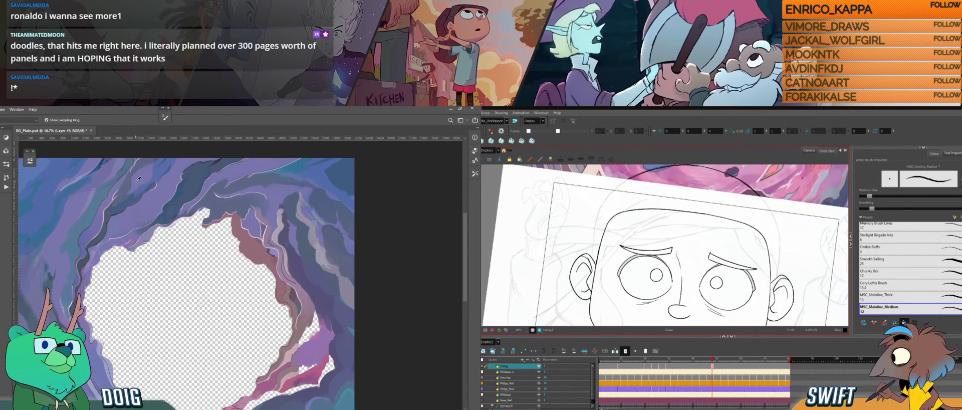
{"action": "left_click", "coordinate": [139, 179]}
{"action": "key", "text": "b"}
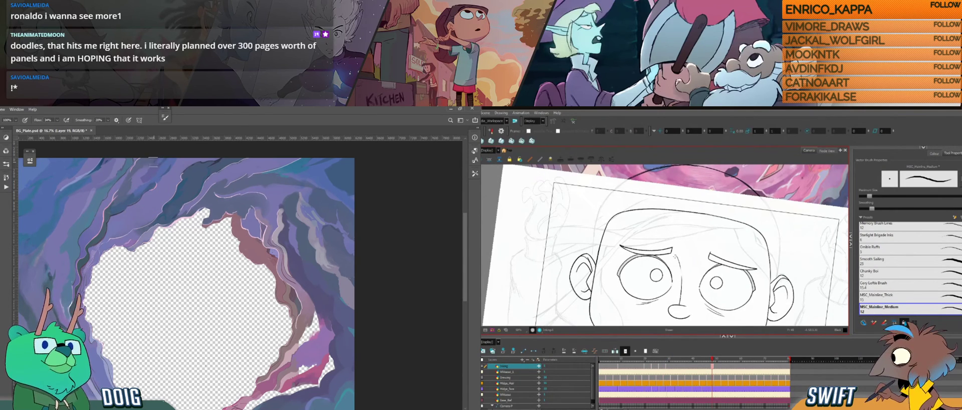
{"action": "key", "text": "e"}
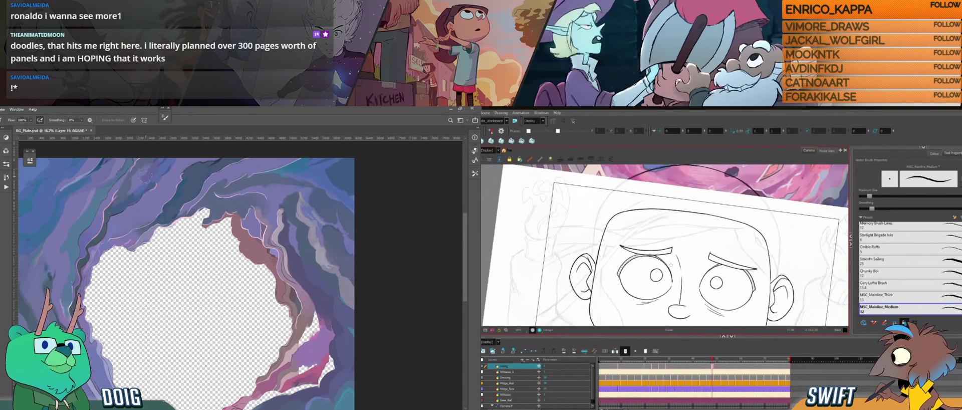
{"action": "key", "text": "i"}
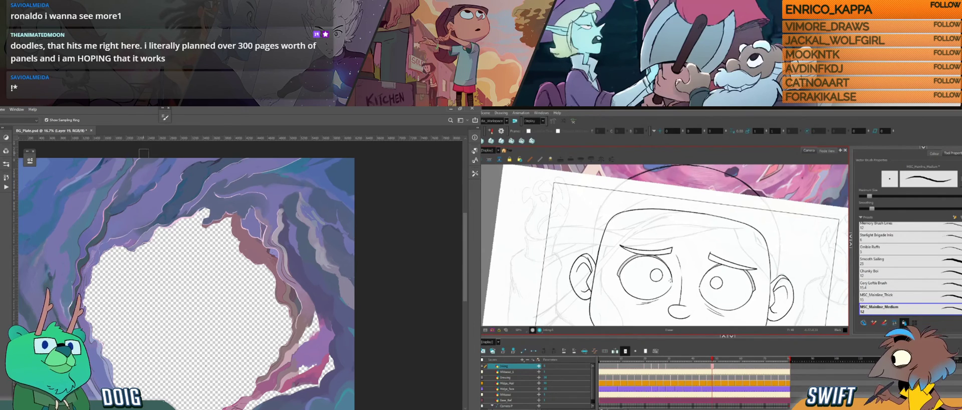
{"action": "key", "text": "b"}
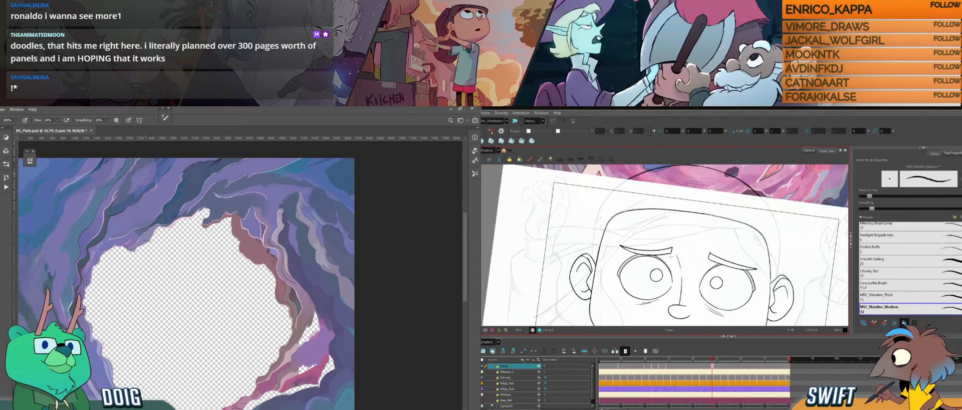
Shape the dark rock strands between the plate's upper edge and the cave opening, alternating painting and erasing.
{"action": "scroll", "coordinate": [146, 169], "scroll_direction": "up", "scroll_amount": 1}
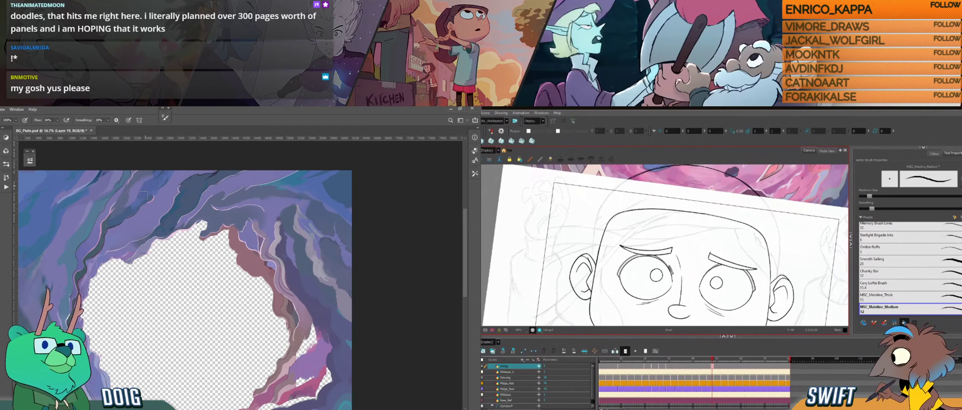
{"action": "mouse_move", "coordinate": [156, 224]}
{"action": "left_mouse_down"}
{"action": "mouse_move", "coordinate": [153, 240]}
{"action": "mouse_move", "coordinate": [150, 225]}
{"action": "left_mouse_up"}
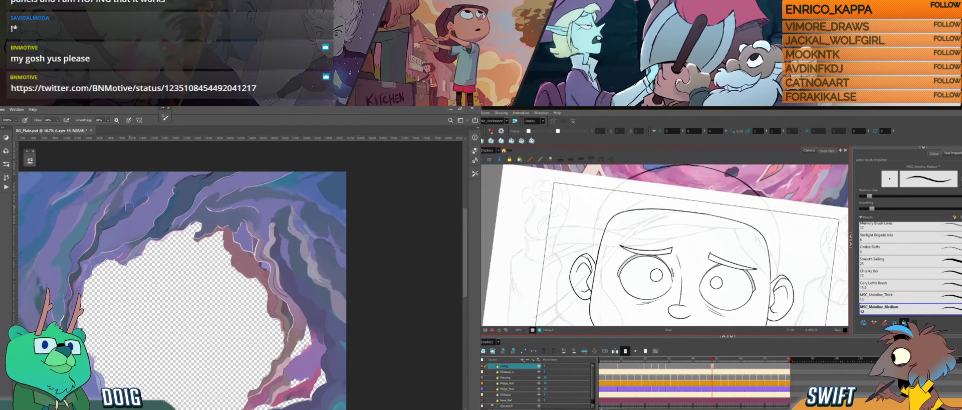
{"action": "left_click_drag", "start_coordinate": [185, 205], "coordinate": [220, 223]}
{"action": "key", "text": "e"}
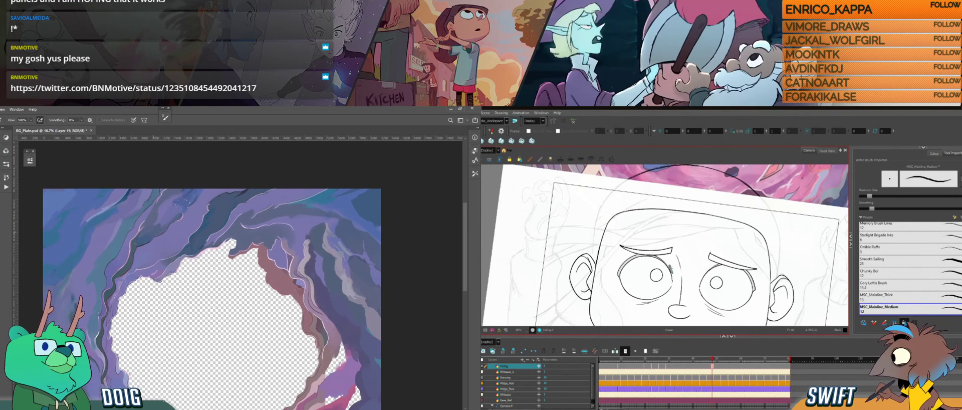
{"action": "key", "text": "b"}
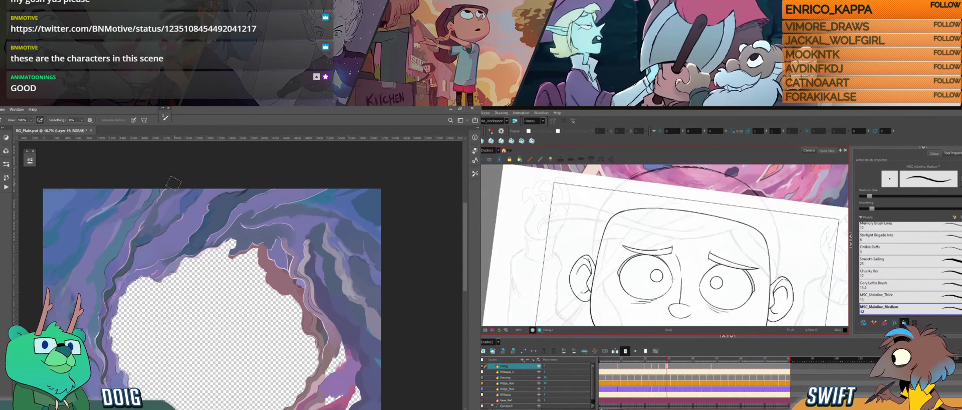
{"action": "key", "text": "e"}
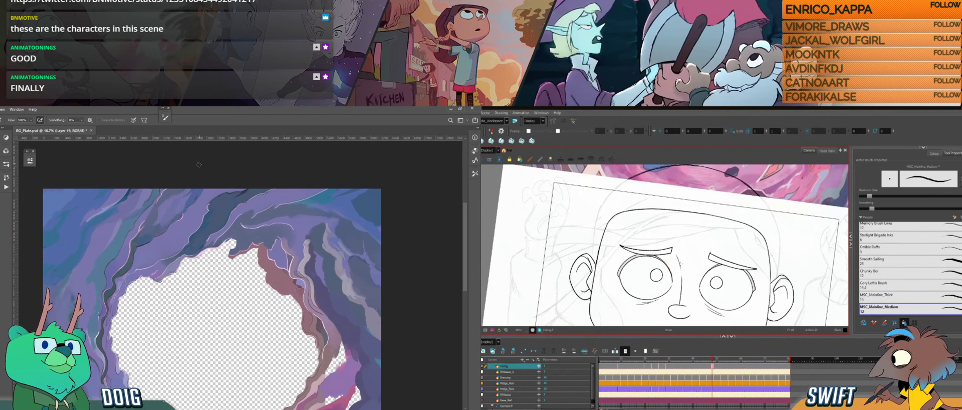
{"action": "key", "text": "b"}
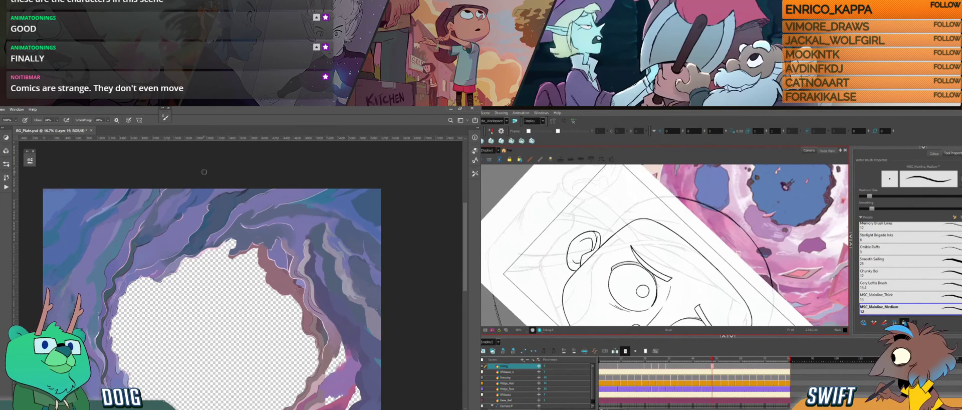
{"action": "mouse_move", "coordinate": [205, 200]}
{"action": "left_mouse_down"}
{"action": "mouse_move", "coordinate": [211, 184]}
{"action": "mouse_move", "coordinate": [211, 197]}
{"action": "left_mouse_up"}
{"action": "key", "text": "e"}
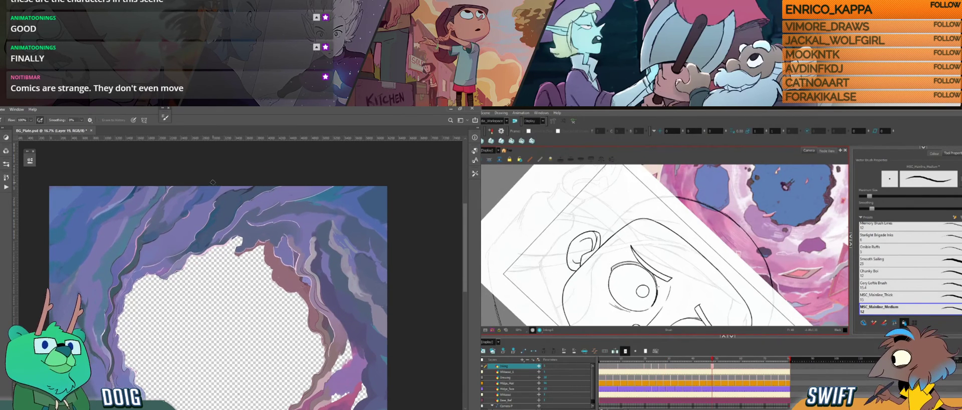
{"action": "key", "text": "b"}
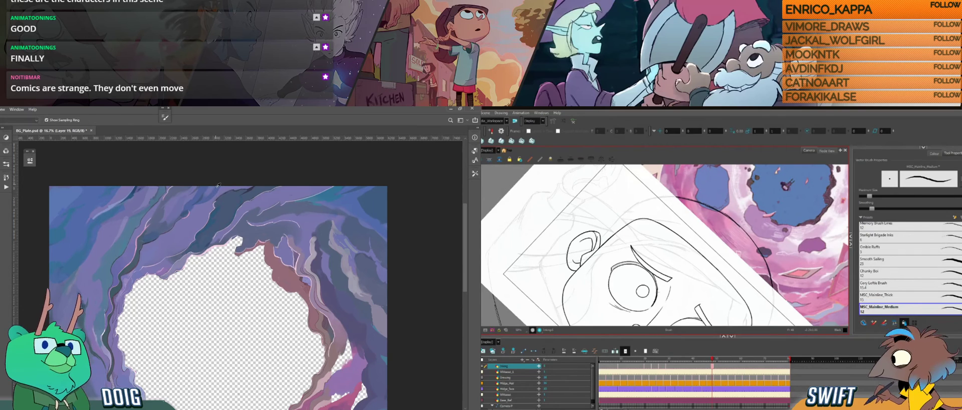
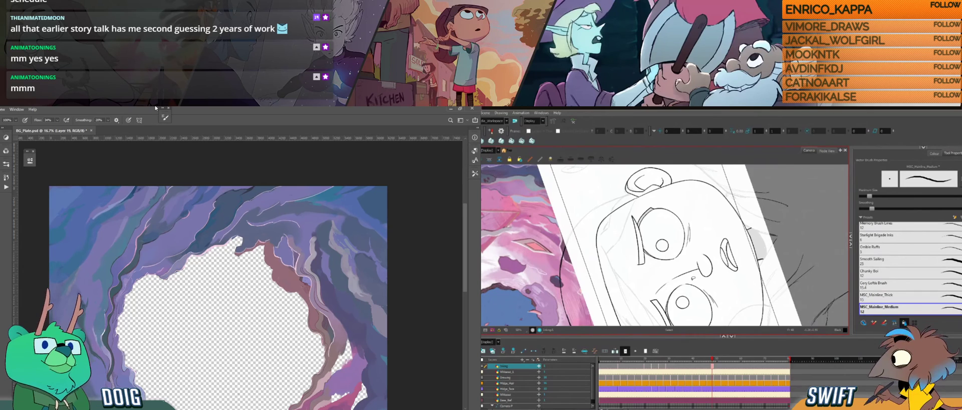
Blend the purple and blue strands above the cave opening with sampled rock colours, trimming their edges with the eraser.
{"action": "mouse_move", "coordinate": [693, 278]}
{"action": "left_mouse_down"}
{"action": "mouse_move", "coordinate": [653, 310]}
{"action": "mouse_move", "coordinate": [630, 309]}
{"action": "mouse_move", "coordinate": [601, 288]}
{"action": "mouse_move", "coordinate": [667, 306]}
{"action": "left_mouse_up"}
{"action": "key", "text": "f"}
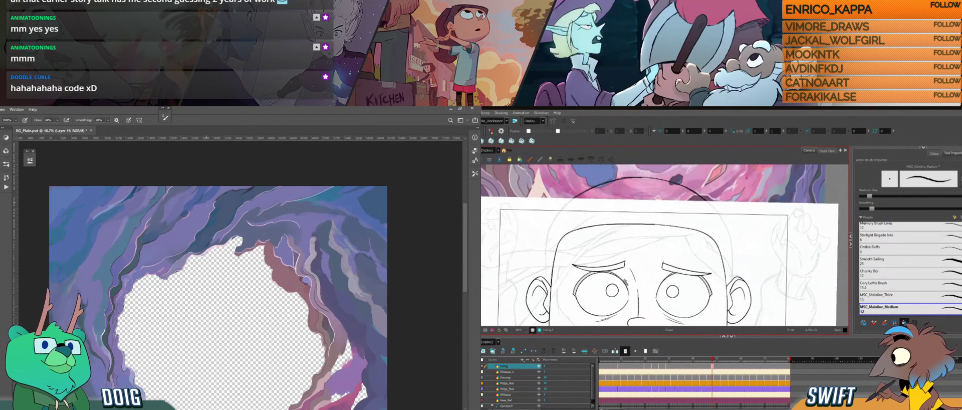
{"action": "key", "text": "i"}
{"action": "key", "text": "b"}
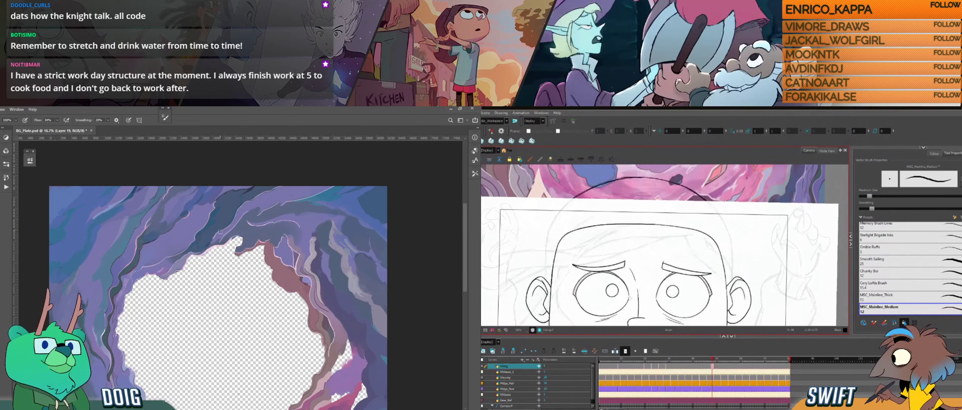
{"action": "key", "text": "i"}
{"action": "key", "text": "b"}
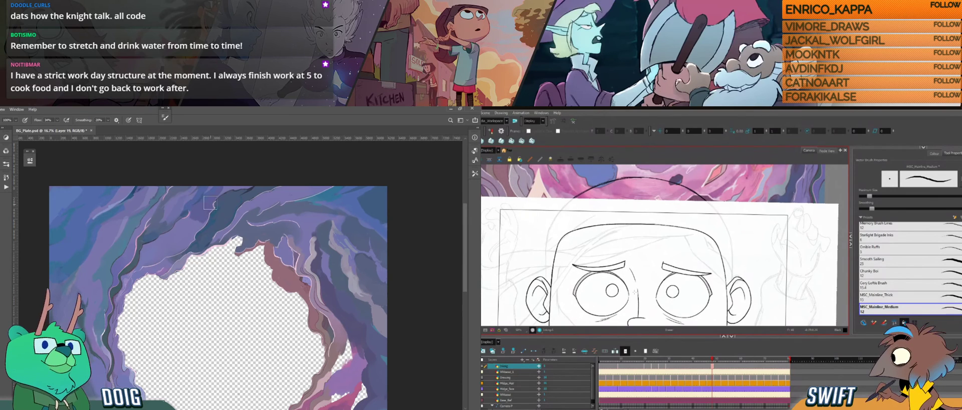
{"action": "left_click_drag", "start_coordinate": [202, 231], "coordinate": [227, 230]}
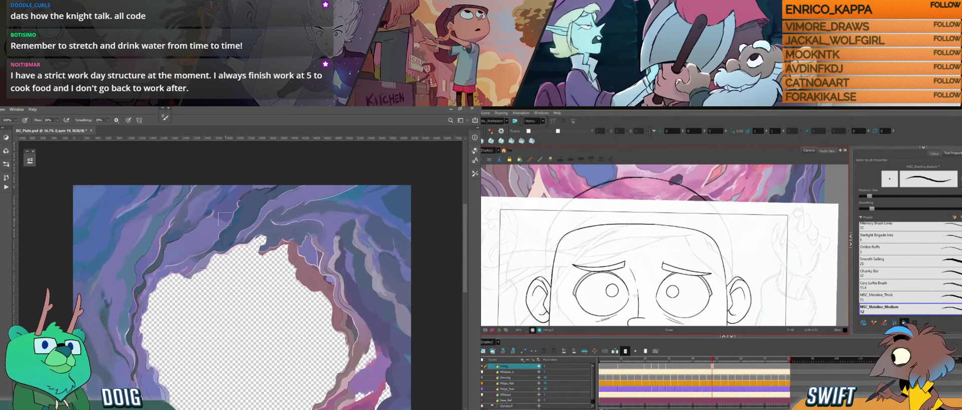
{"action": "key", "text": "e"}
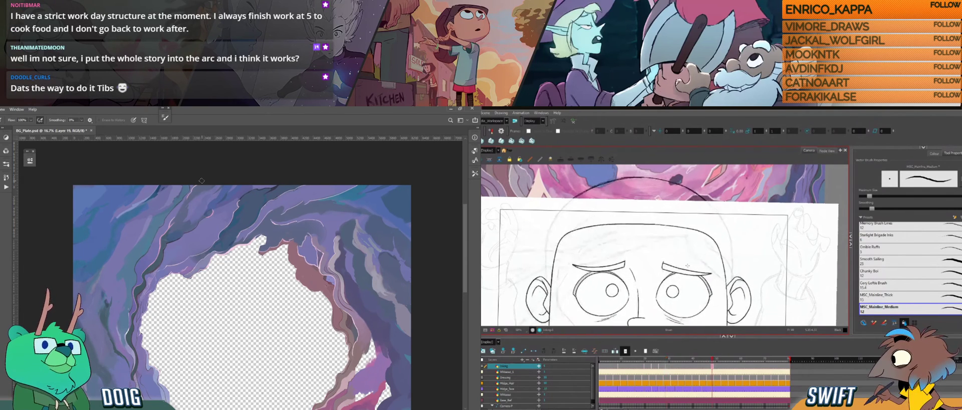
{"action": "key", "text": "b"}
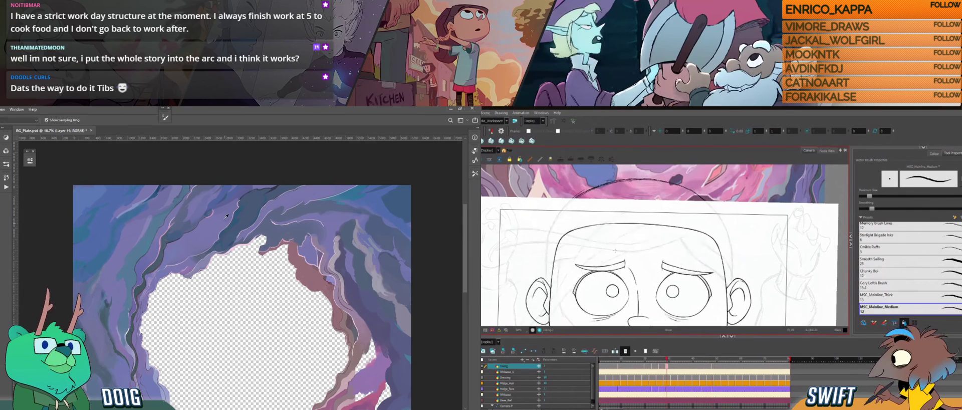
{"action": "left_click_drag", "start_coordinate": [196, 237], "coordinate": [213, 235]}
Flip between neighbouring drawings of the worried face in Harmony to check the eye outlines and pupils.
{"action": "mouse_move", "coordinate": [675, 286]}
{"action": "left_mouse_down"}
{"action": "mouse_move", "coordinate": [695, 266]}
{"action": "mouse_move", "coordinate": [689, 261]}
{"action": "left_mouse_up"}
{"action": "key", "text": "g"}
{"action": "key", "text": "f"}
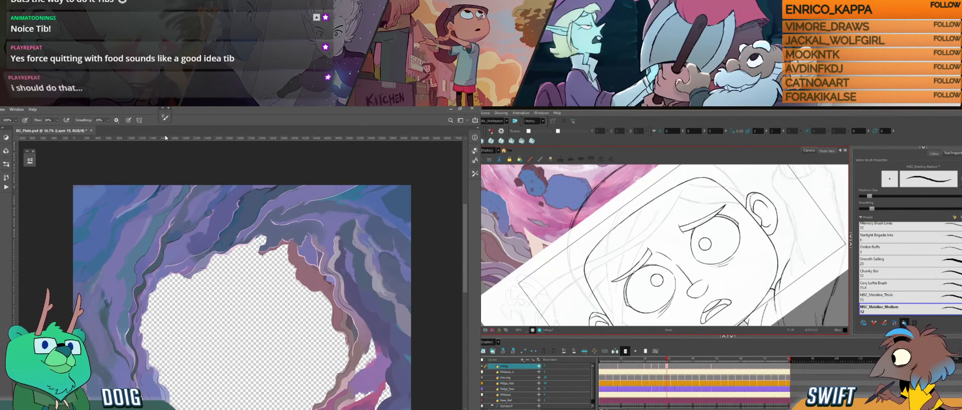
{"action": "key", "text": "f"}
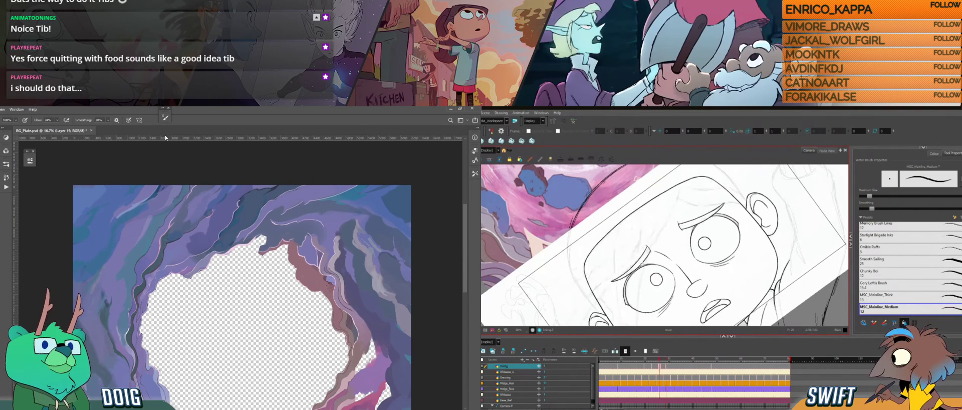
{"action": "key", "text": "g"}
{"action": "key", "text": "f"}
{"action": "key", "text": "g"}
{"action": "key", "text": "f"}
{"action": "key", "text": "g"}
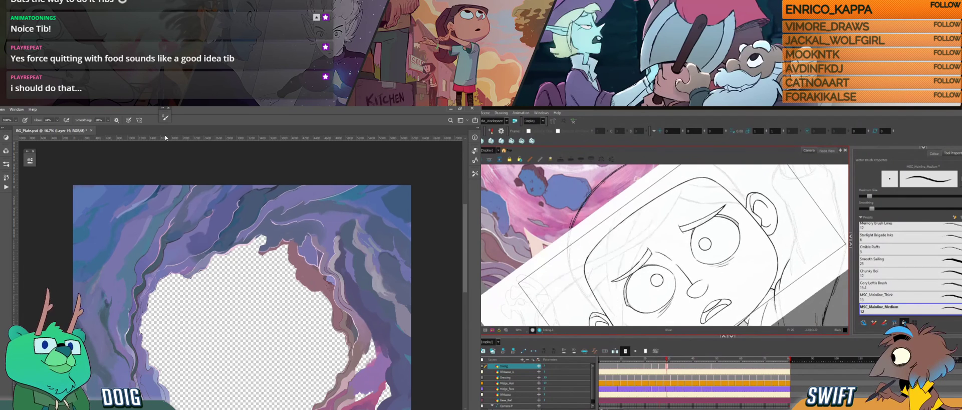
{"action": "key", "text": "f"}
{"action": "key", "text": "g"}
{"action": "key", "text": "f"}
{"action": "key", "text": "g"}
Select the outer curve of the eye farther from the raised ear in Harmony and adjust its line.
{"action": "left_click", "coordinate": [633, 279]}
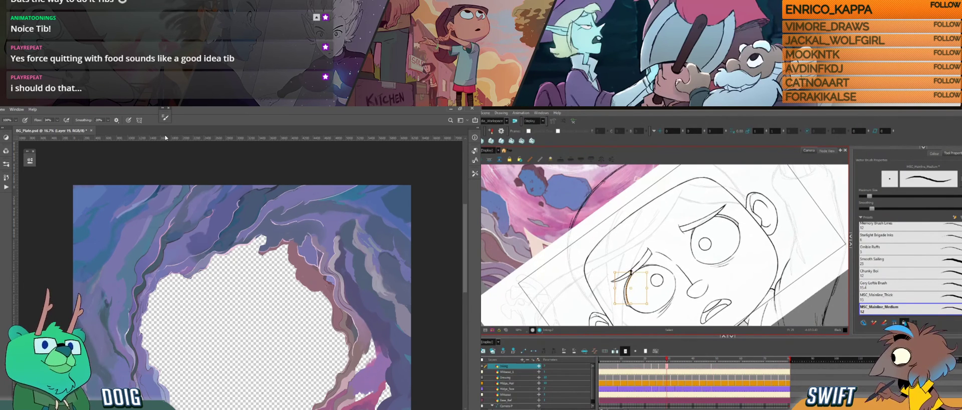
{"action": "left_click", "coordinate": [631, 273]}
{"action": "left_click", "coordinate": [632, 276]}
{"action": "left_click", "coordinate": [632, 277]}
{"action": "left_click", "coordinate": [631, 289]}
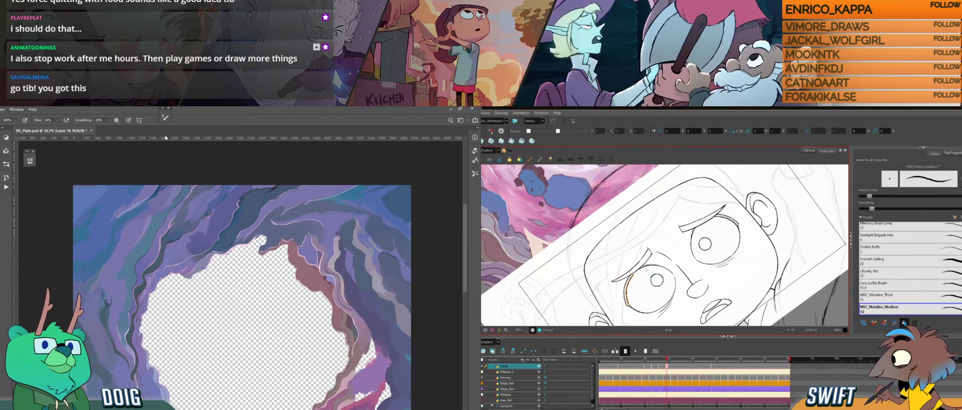
Flip repeatedly between the adjusted eye drawing and its neighbours in Harmony to compare the outer eye curve.
{"action": "key", "text": "g"}
{"action": "key", "text": "f"}
{"action": "key", "text": "g"}
{"action": "key", "text": "f"}
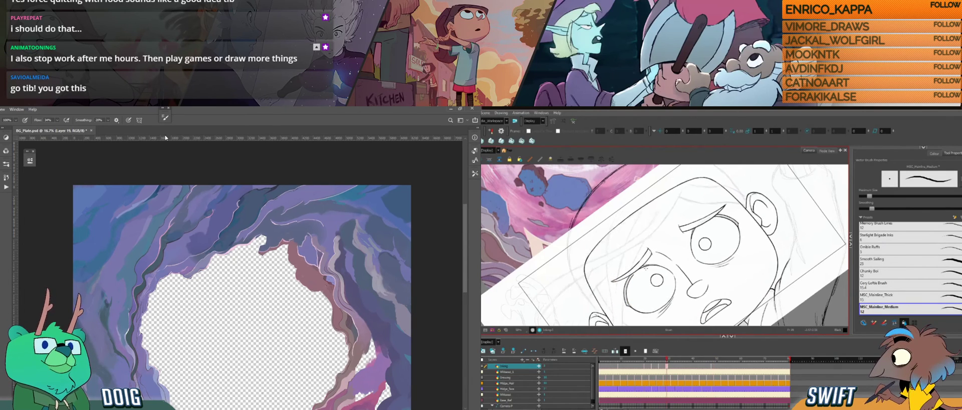
{"action": "key", "text": "g"}
{"action": "key", "text": "f"}
{"action": "key", "text": "g"}
{"action": "key", "text": "f"}
{"action": "key", "text": "g"}
{"action": "key", "text": "f"}
{"action": "key", "text": "g"}
{"action": "key", "text": "f"}
{"action": "key", "text": "g"}
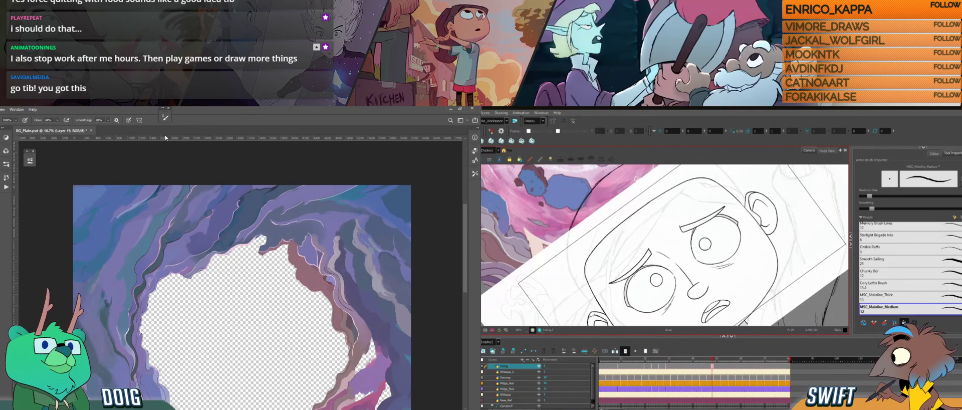
{"action": "key", "text": "f"}
{"action": "key", "text": "f"}
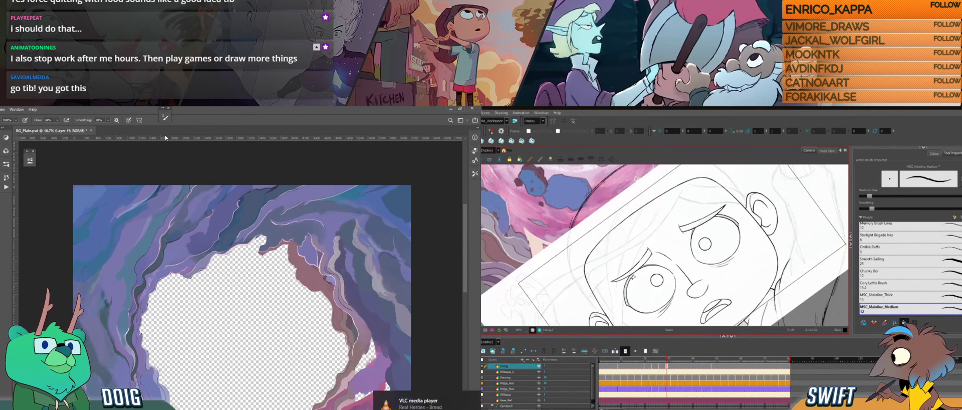
Select the upper outer curve of the eye farther from the raised ear and fine-tune its line in Harmony.
{"action": "key", "text": "alt+s"}
{"action": "left_click", "coordinate": [634, 275]}
{"action": "left_click_drag", "start_coordinate": [636, 273], "coordinate": [643, 289]}
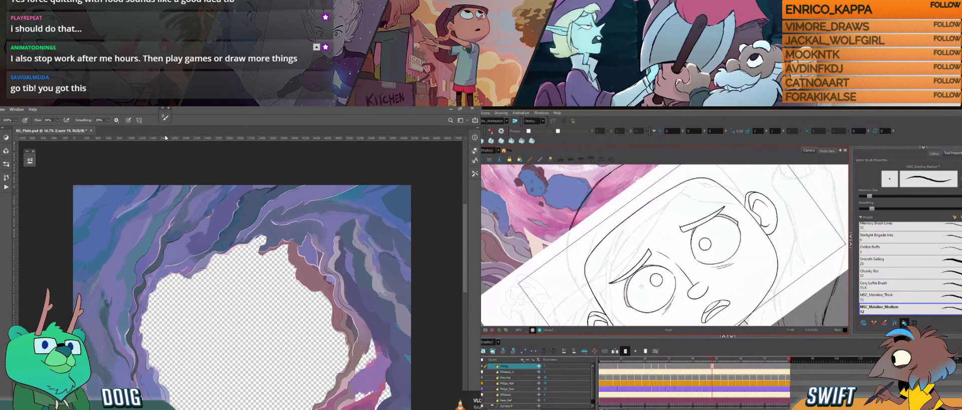
{"action": "left_click", "coordinate": [632, 274]}
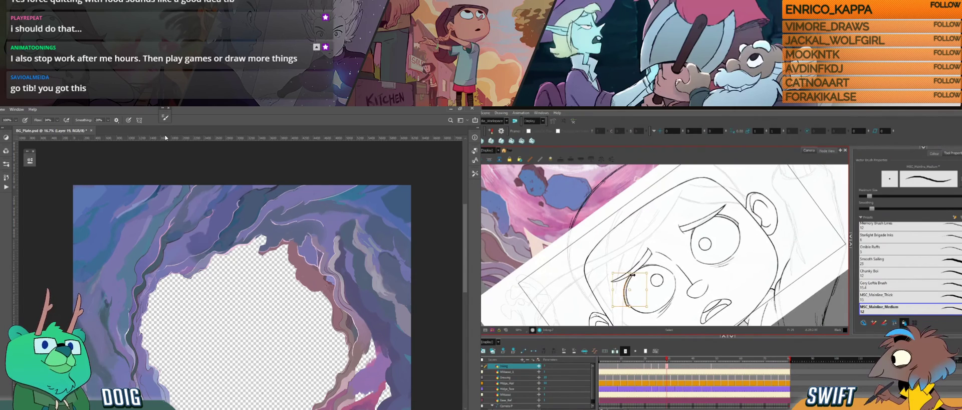
{"action": "left_click_drag", "start_coordinate": [635, 272], "coordinate": [635, 274]}
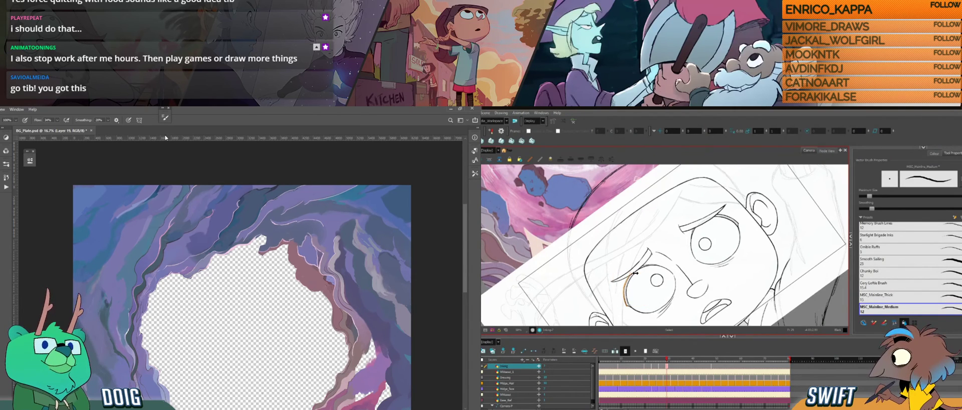
{"action": "key", "text": "alt+b"}
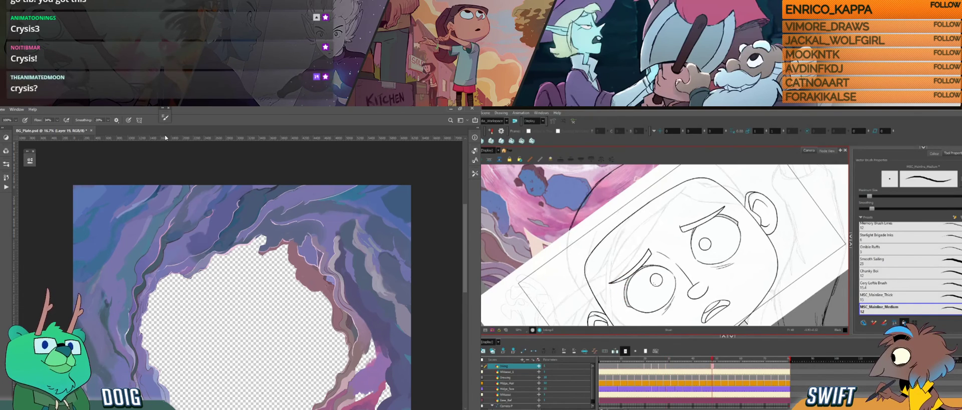
Flip repeatedly between the adjusted eye drawing and its neighbour to compare the outer eye curve.
{"action": "key", "text": "f"}
{"action": "key", "text": "g"}
{"action": "key", "text": "f"}
{"action": "key", "text": "g"}
{"action": "key", "text": "f"}
{"action": "key", "text": "g"}
{"action": "key", "text": "f"}
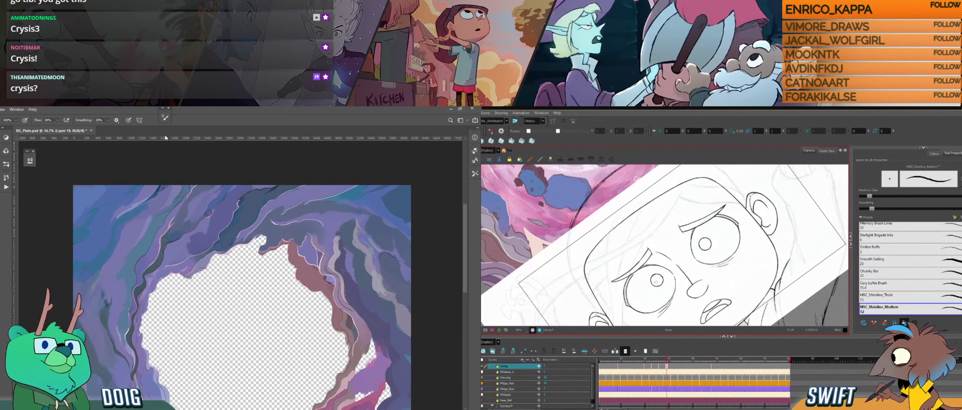
{"action": "mouse_move", "coordinate": [646, 285]}
{"action": "left_mouse_down"}
{"action": "mouse_move", "coordinate": [670, 283]}
{"action": "mouse_move", "coordinate": [657, 298]}
{"action": "left_mouse_up"}
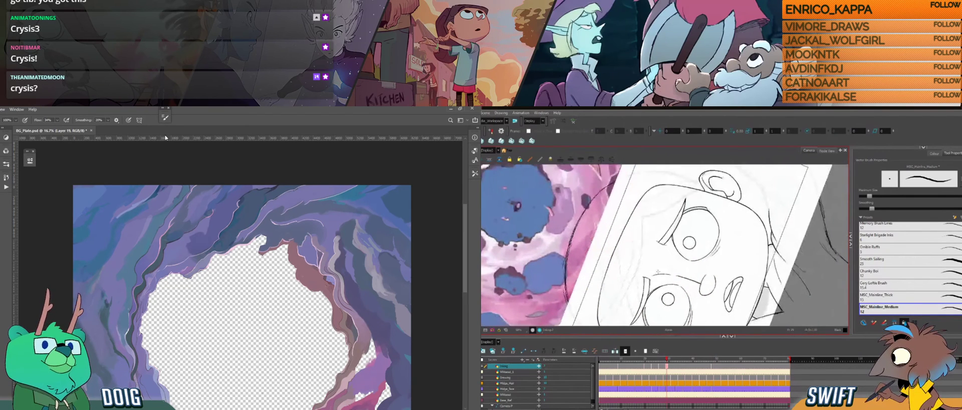
{"action": "key", "text": "g"}
{"action": "key", "text": "f"}
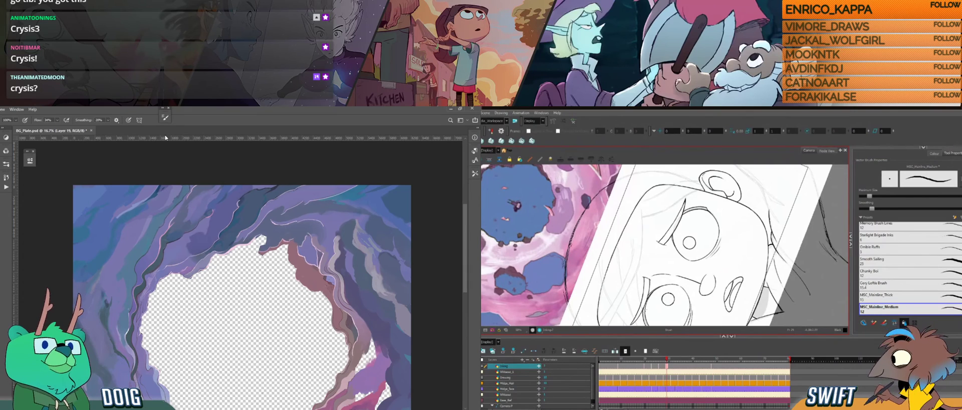
{"action": "key", "text": "g"}
{"action": "key", "text": "f"}
{"action": "key", "text": "g"}
{"action": "key", "text": "f"}
{"action": "key", "text": "g"}
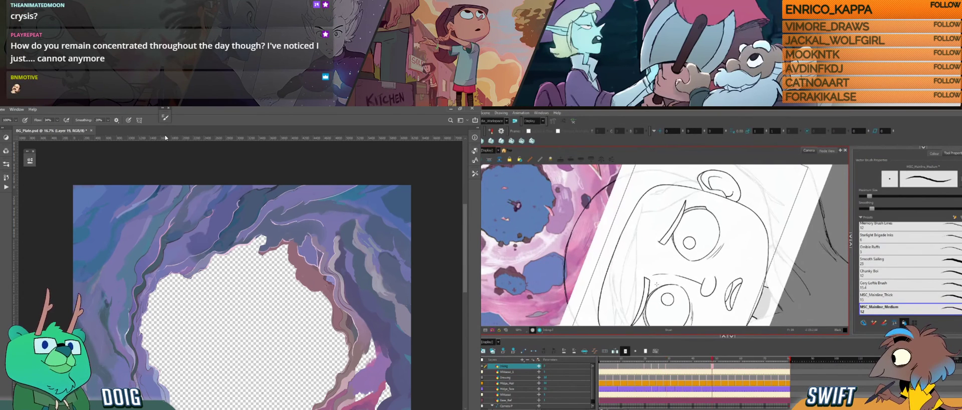
{"action": "key", "text": "f"}
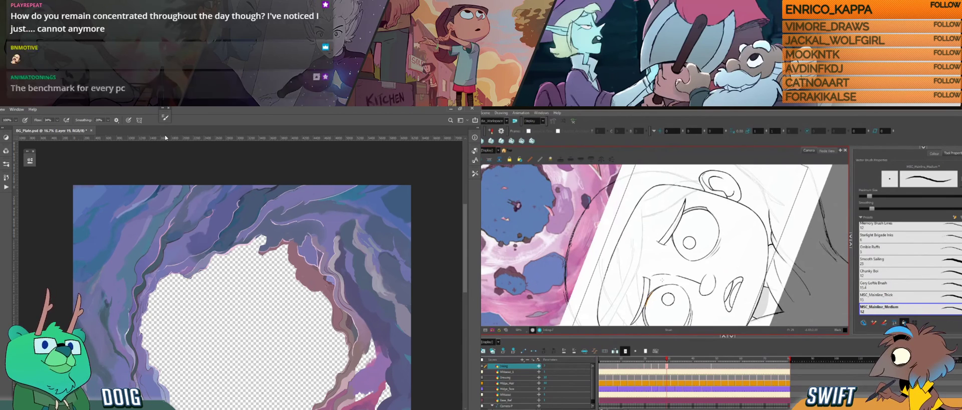
{"action": "key", "text": "g"}
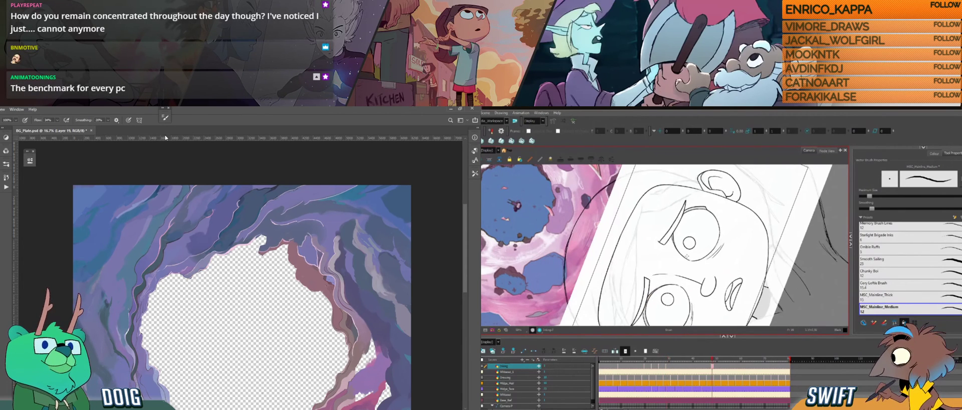
{"action": "key", "text": "f"}
Flip through the neighbouring drawings of the worried face turned nearly upright, checking both eye outlines and pupils.
{"action": "mouse_move", "coordinate": [669, 294]}
{"action": "left_mouse_down"}
{"action": "mouse_move", "coordinate": [627, 287]}
{"action": "mouse_move", "coordinate": [658, 278]}
{"action": "mouse_move", "coordinate": [669, 291]}
{"action": "left_mouse_up"}
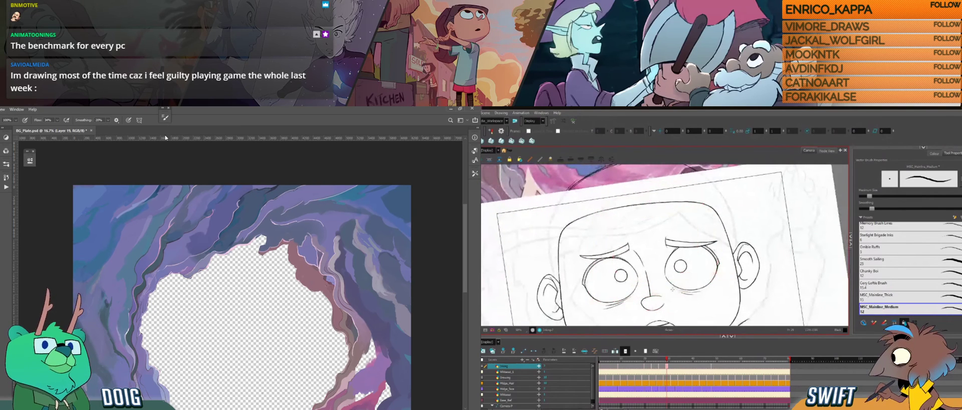
{"action": "key", "text": "g"}
{"action": "key", "text": "g"}
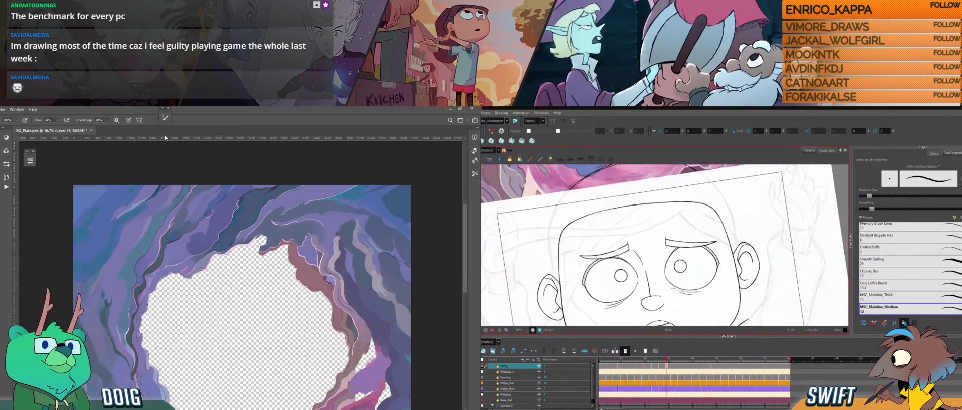
{"action": "key", "text": "f"}
{"action": "key", "text": "f"}
{"action": "key", "text": "g"}
{"action": "key", "text": "g"}
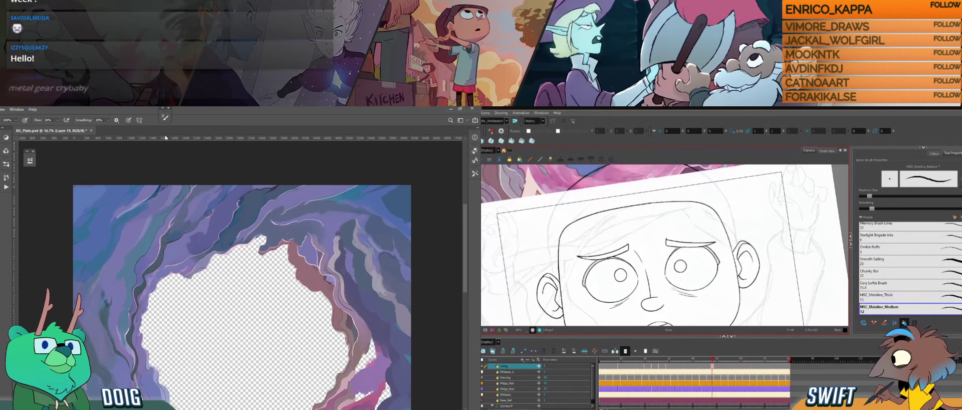
{"action": "key", "text": "f"}
{"action": "key", "text": "f"}
{"action": "key", "text": "g"}
{"action": "key", "text": "g"}
{"action": "key", "text": "f"}
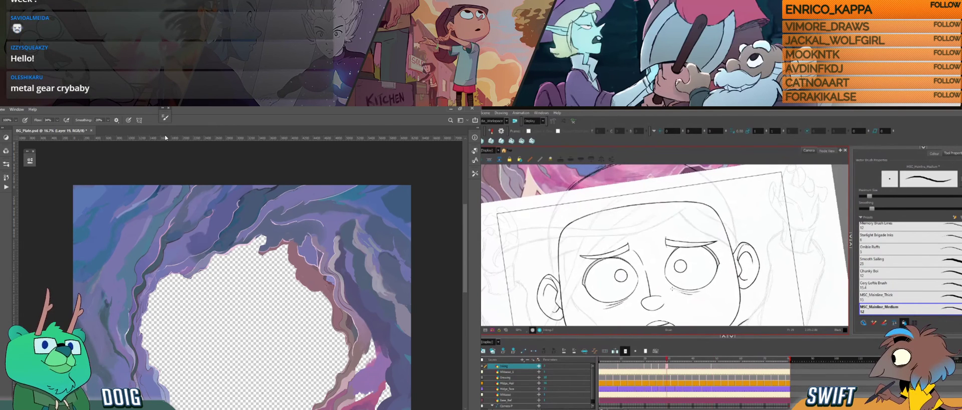
{"action": "key", "text": "g"}
{"action": "key", "text": "f"}
{"action": "key", "text": "g"}
{"action": "key", "text": "f"}
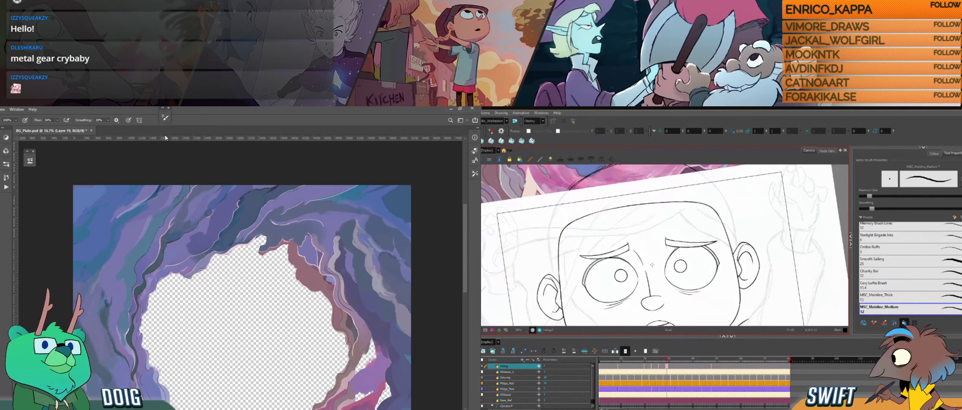
{"action": "key", "text": "g"}
{"action": "key", "text": "f"}
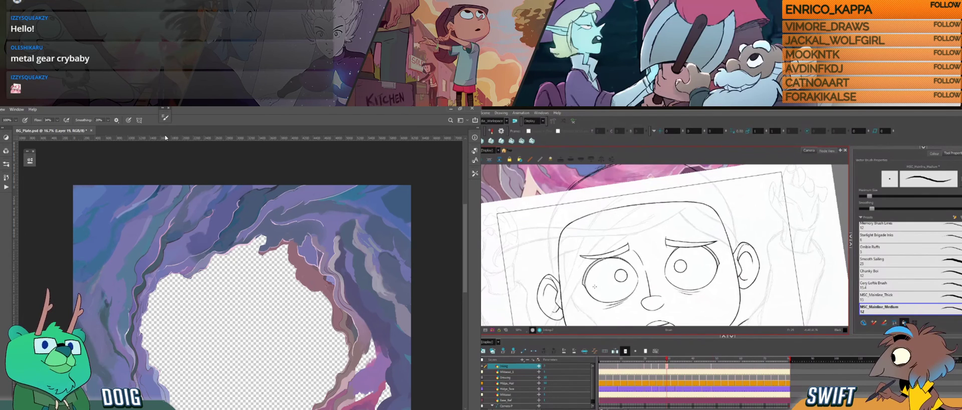
{"action": "left_click", "coordinate": [593, 296], "text": "ctrl"}
{"action": "left_click_drag", "start_coordinate": [594, 295], "coordinate": [606, 294]}
{"action": "key", "text": "ctrl+z"}
{"action": "key", "text": "ctrl+z"}
Compare the neighbouring drawings and adjust the lower curve of the face's left eye.
{"action": "key", "text": "g"}
{"action": "key", "text": "f"}
{"action": "key", "text": "g"}
{"action": "key", "text": "f"}
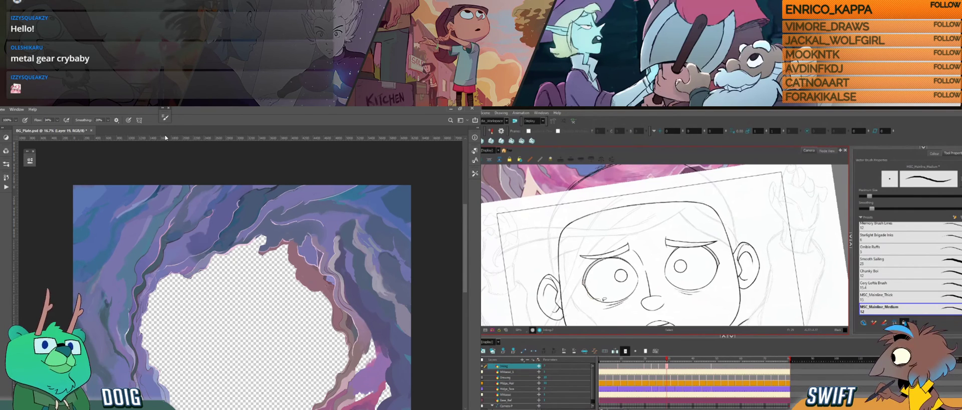
{"action": "left_click", "coordinate": [605, 302], "text": "ctrl"}
{"action": "left_click_drag", "start_coordinate": [613, 305], "coordinate": [614, 303]}
{"action": "left_click", "coordinate": [628, 271]}
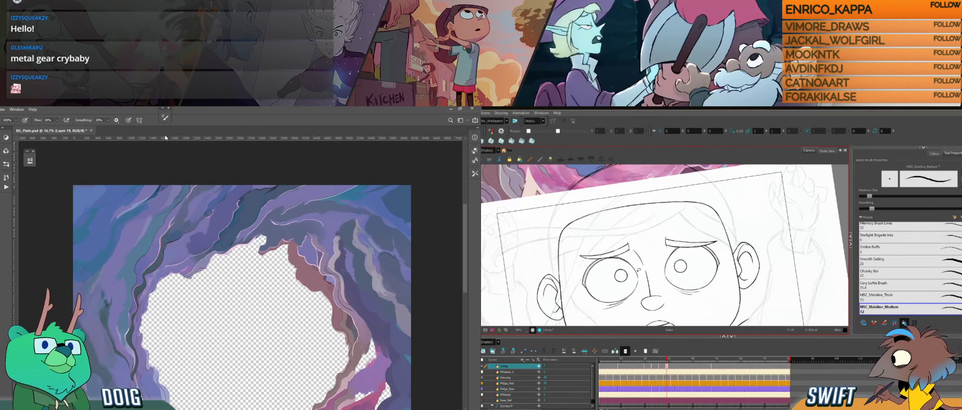
Check the left eye against its neighbouring drawing, then select its lower curve and nudge the line slightly.
{"action": "key", "text": "g"}
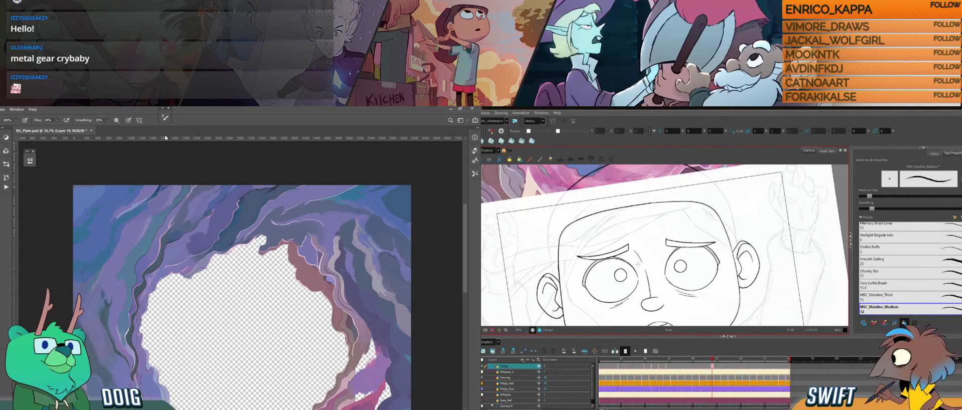
{"action": "key", "text": "f"}
{"action": "key", "text": "g"}
{"action": "key", "text": "f"}
{"action": "key", "text": "alt+s"}
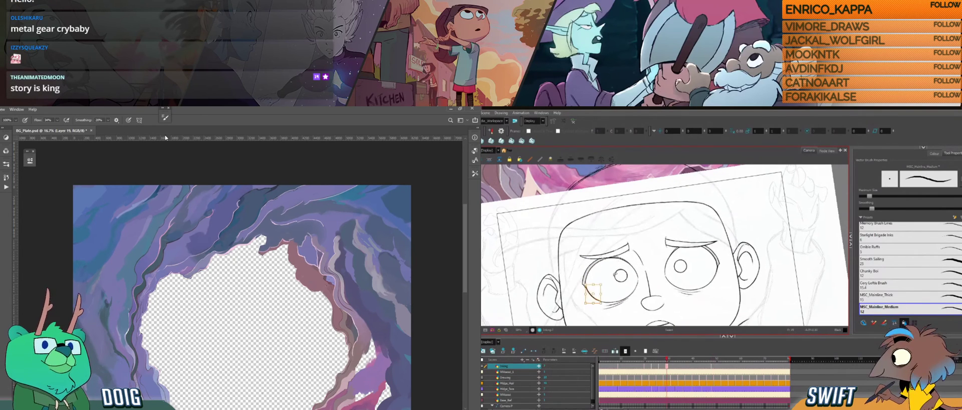
{"action": "left_click", "coordinate": [611, 302]}
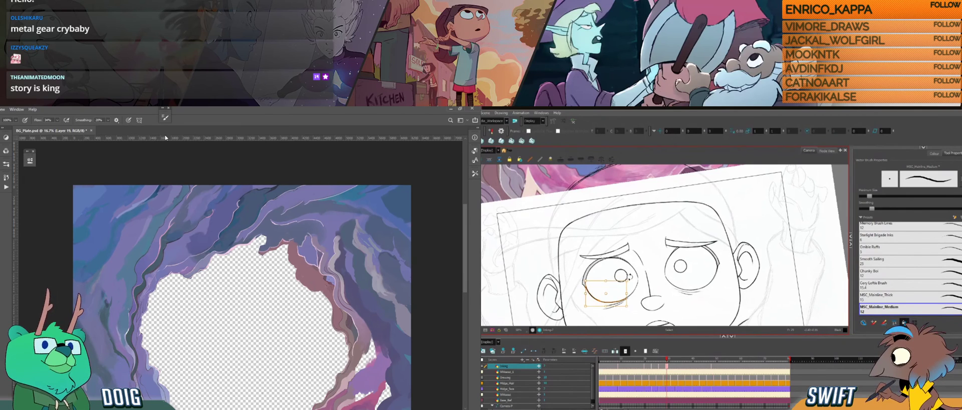
{"action": "left_click_drag", "start_coordinate": [630, 277], "coordinate": [630, 276]}
{"action": "key", "text": "alt+b"}
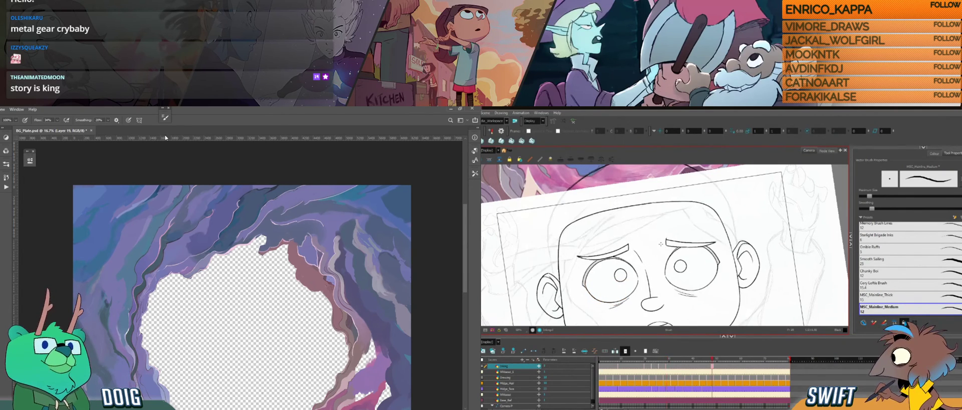
Reselect the left eye's lower curve and reshape it toward the inner corner near the nose.
{"action": "key", "text": "f"}
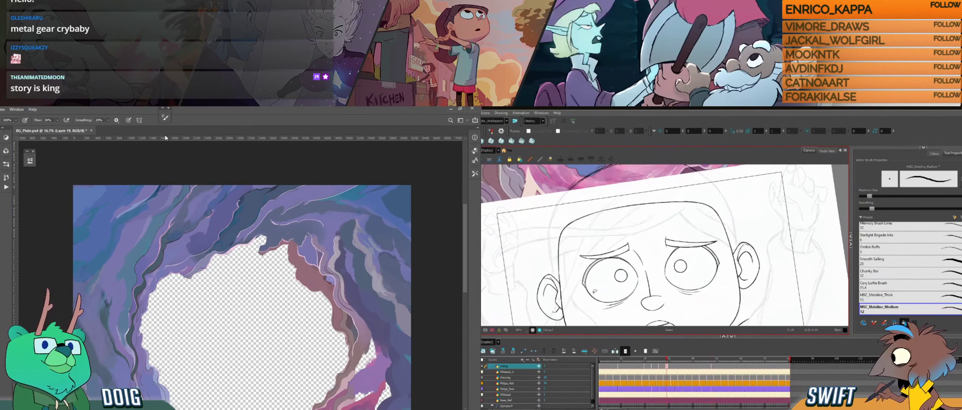
{"action": "key", "text": "alt+s"}
{"action": "left_click", "coordinate": [607, 303]}
{"action": "left_click_drag", "start_coordinate": [612, 305], "coordinate": [640, 293]}
Flip between the reshaped eye drawing and its neighbour to compare the lower eye curve.
{"action": "key", "text": "g"}
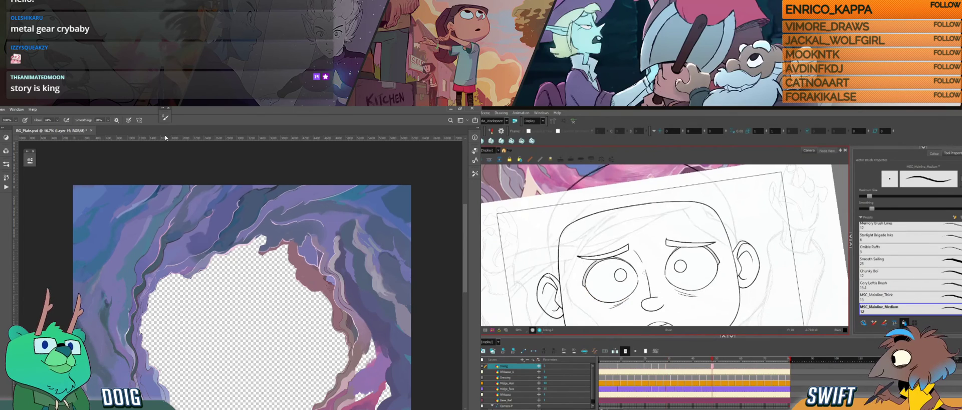
{"action": "key", "text": "f"}
{"action": "key", "text": "g"}
{"action": "key", "text": "f"}
{"action": "key", "text": "g"}
{"action": "key", "text": "f"}
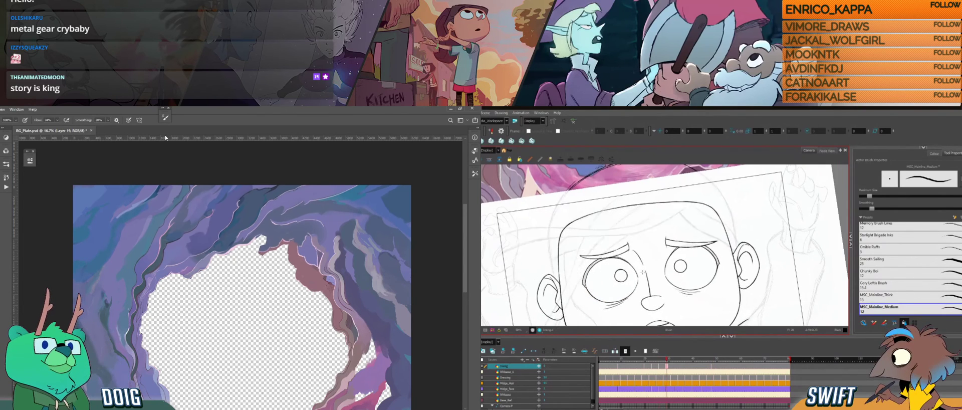
{"action": "key", "text": "g"}
{"action": "key", "text": "f"}
Delete the selected strokes along the left eye's lower curve and return to the Brush tool.
{"action": "key", "text": "alt+s"}
{"action": "left_click", "coordinate": [599, 300]}
{"action": "key", "text": "Delete"}
{"action": "left_click", "coordinate": [614, 303]}
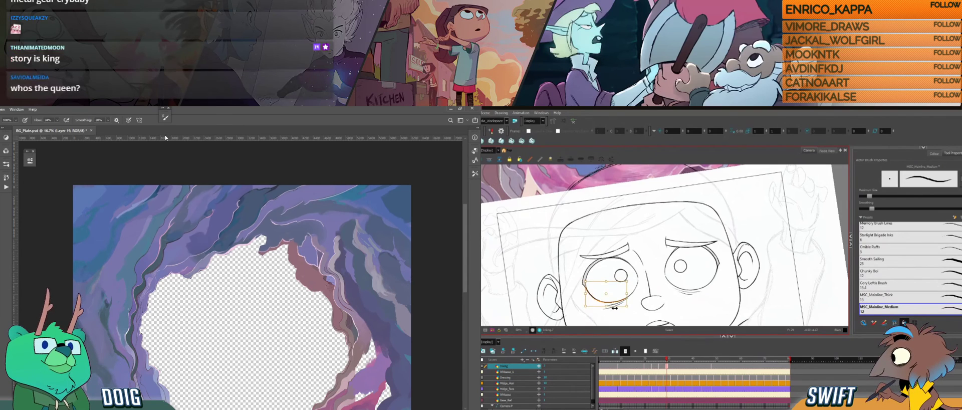
{"action": "key", "text": "Delete"}
{"action": "key", "text": "alt+b"}
Flip back and forth through the adjacent face drawings to check the left eye's outline.
{"action": "key", "text": "f"}
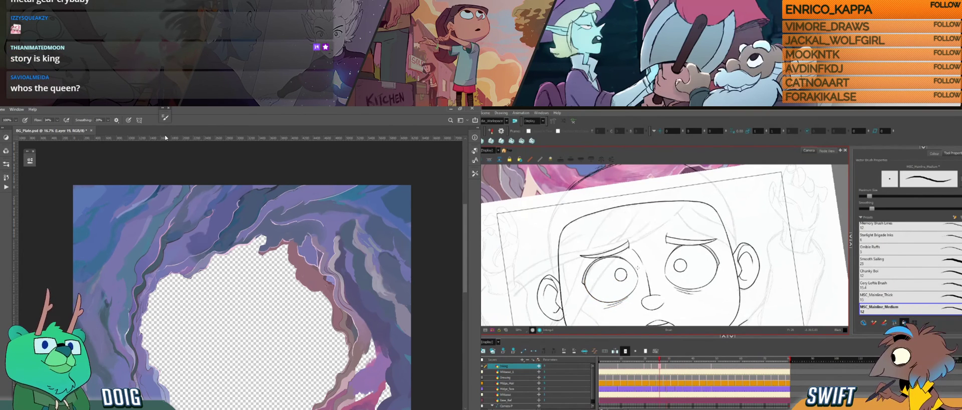
{"action": "key", "text": "f"}
{"action": "key", "text": "g"}
{"action": "key", "text": "g"}
{"action": "key", "text": "g"}
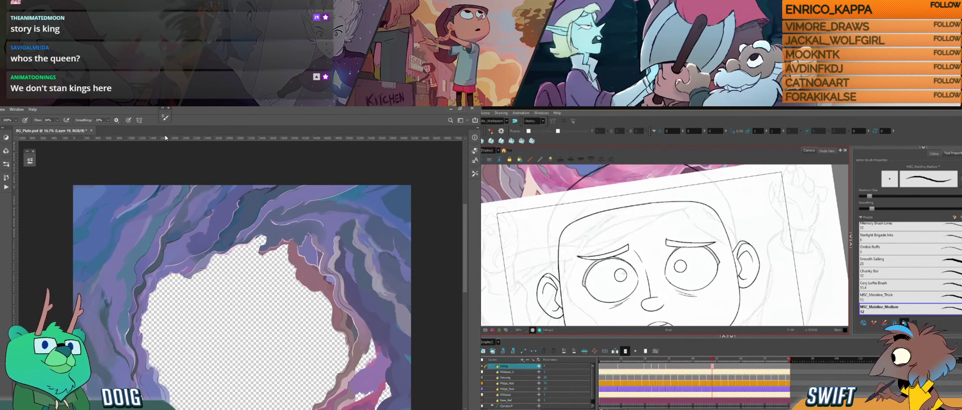
{"action": "key", "text": "f"}
{"action": "key", "text": "f"}
{"action": "key", "text": "g"}
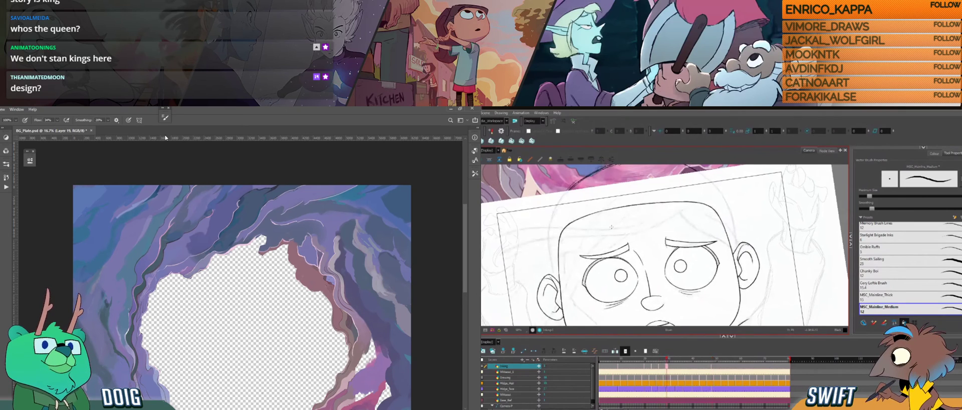
Select the upper outer curve of the left eye and refine the line along the top of the eye.
{"action": "left_click", "coordinate": [588, 274]}
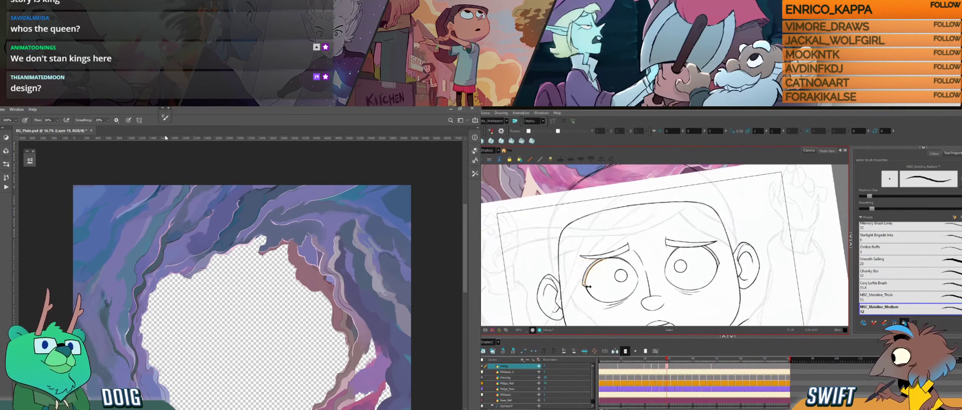
{"action": "key", "text": "alt+b"}
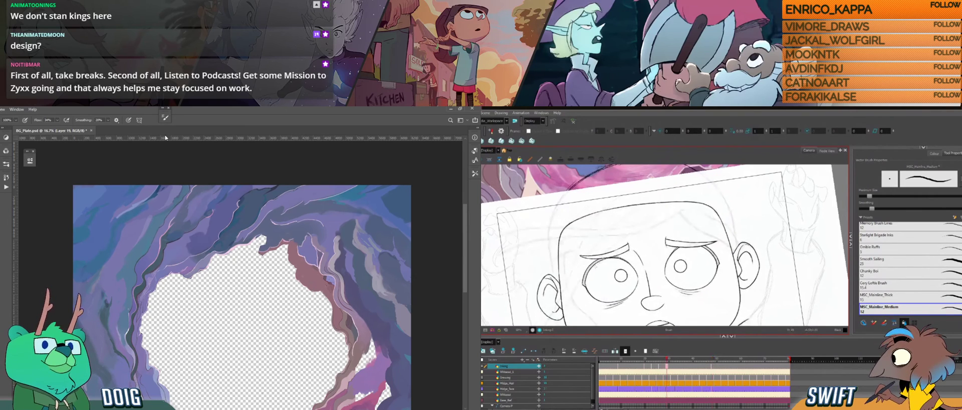
{"action": "left_click", "coordinate": [596, 264]}
{"action": "left_click", "coordinate": [612, 261]}
{"action": "left_click", "coordinate": [603, 260]}
{"action": "key", "text": "alt+b"}
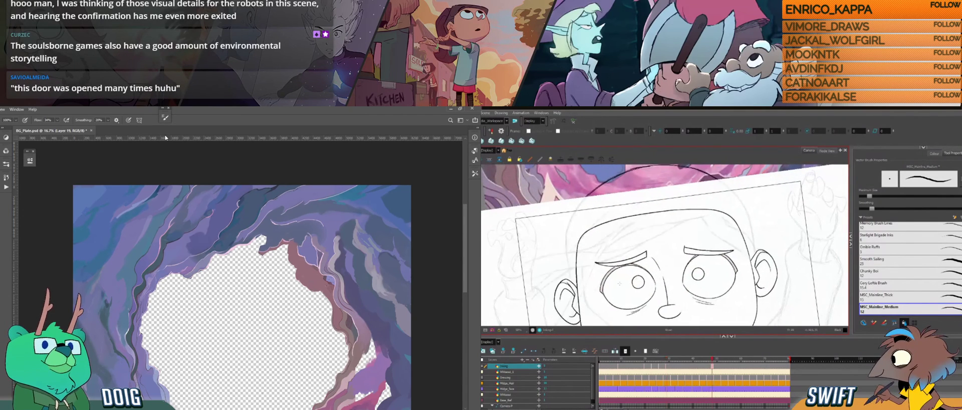
Select the left eye's lower curve and shift it slightly toward the nose.
{"action": "left_click", "coordinate": [626, 308]}
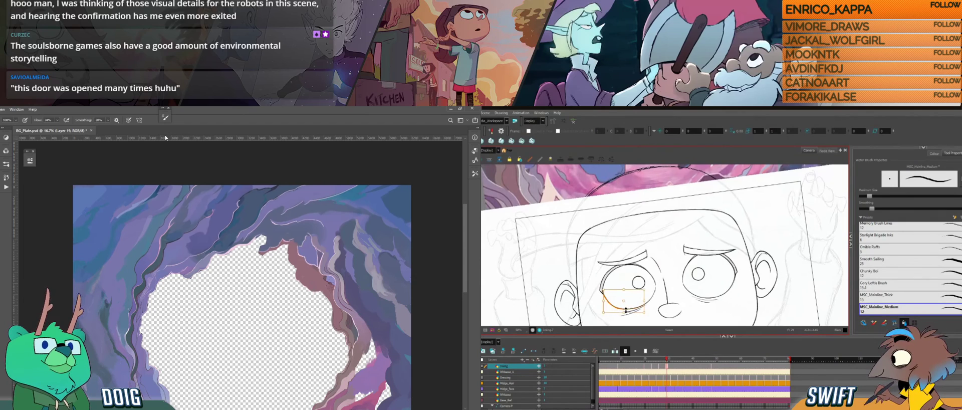
{"action": "left_click_drag", "start_coordinate": [628, 312], "coordinate": [630, 312]}
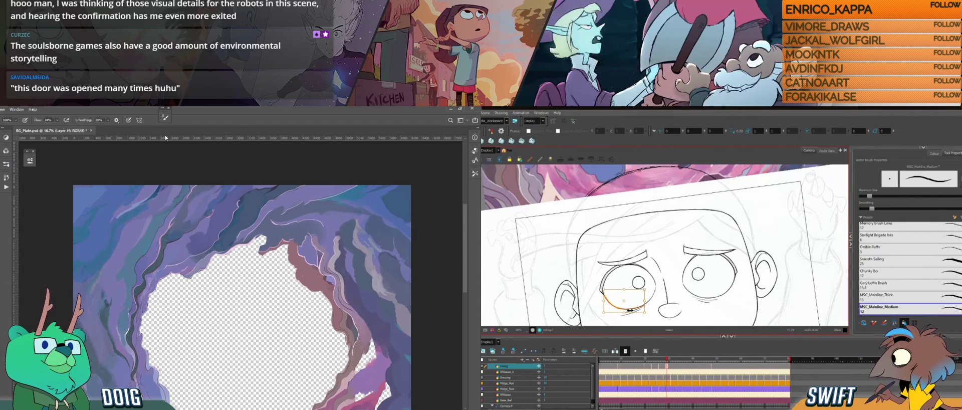
{"action": "left_click", "coordinate": [628, 282]}
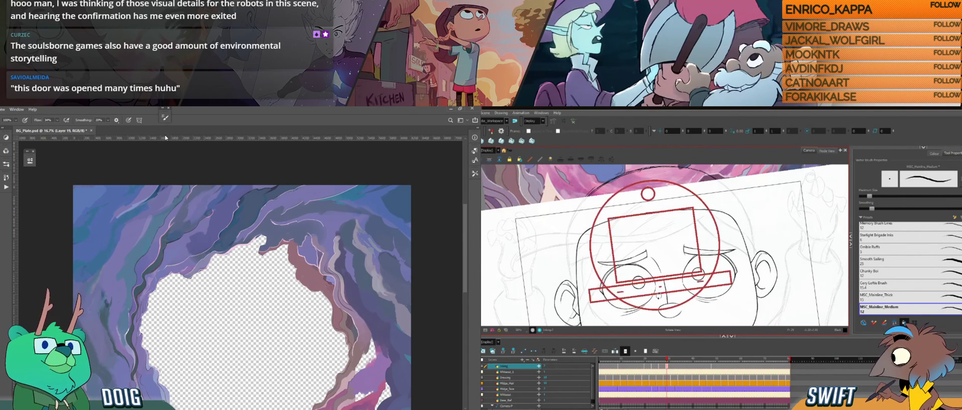
Straighten the canvas view and refine the inner lower line of the left eyebrow, comparing it with the adjacent drawing.
{"action": "left_click_drag", "start_coordinate": [658, 294], "coordinate": [653, 303]}
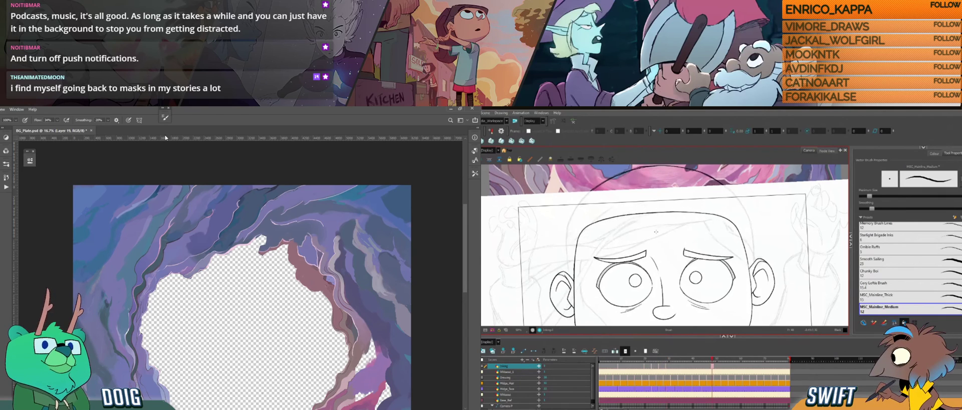
{"action": "left_click", "coordinate": [645, 254]}
{"action": "key", "text": "alt+b"}
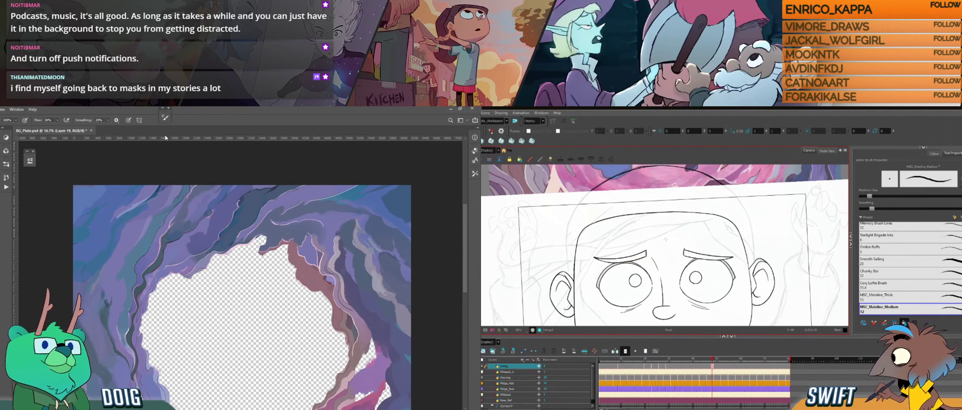
{"action": "key", "text": "f"}
{"action": "key", "text": "g"}
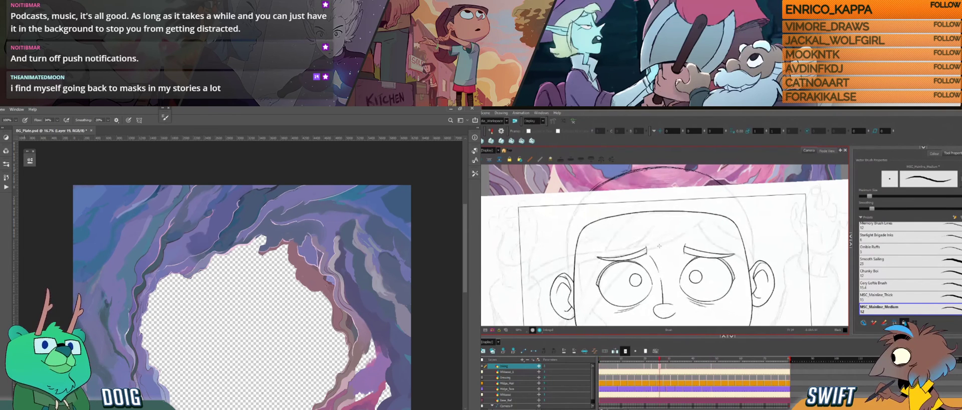
{"action": "key", "text": "f"}
{"action": "key", "text": "g"}
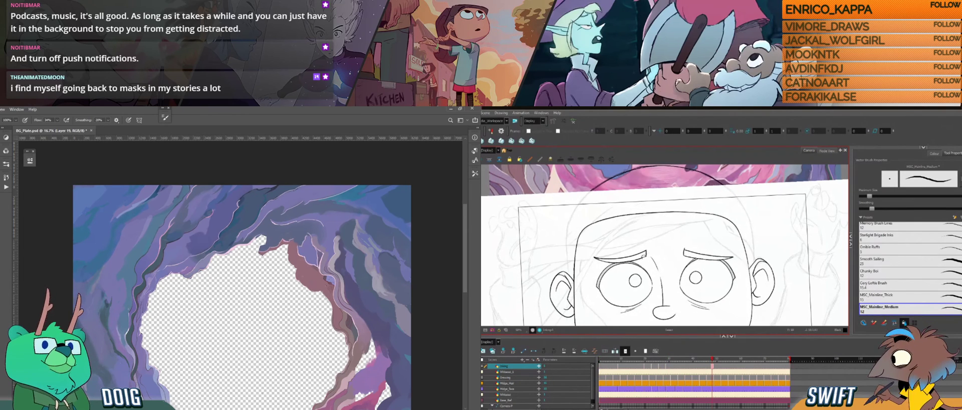
{"action": "left_click", "coordinate": [644, 256]}
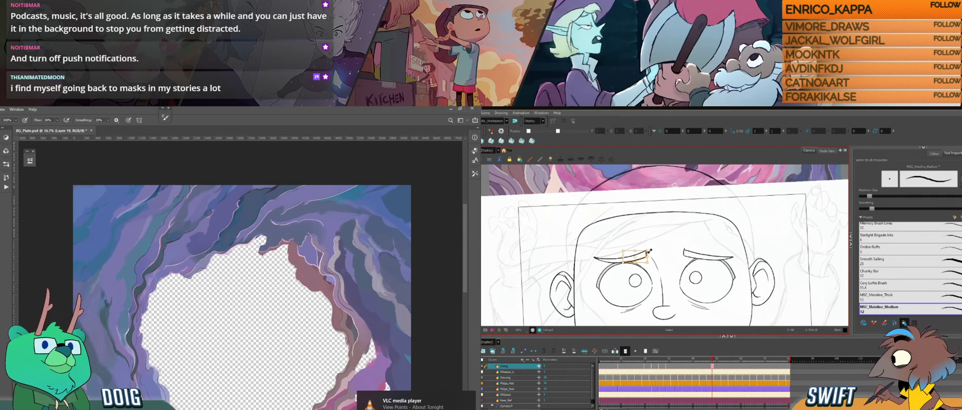
{"action": "key", "text": "alt+b"}
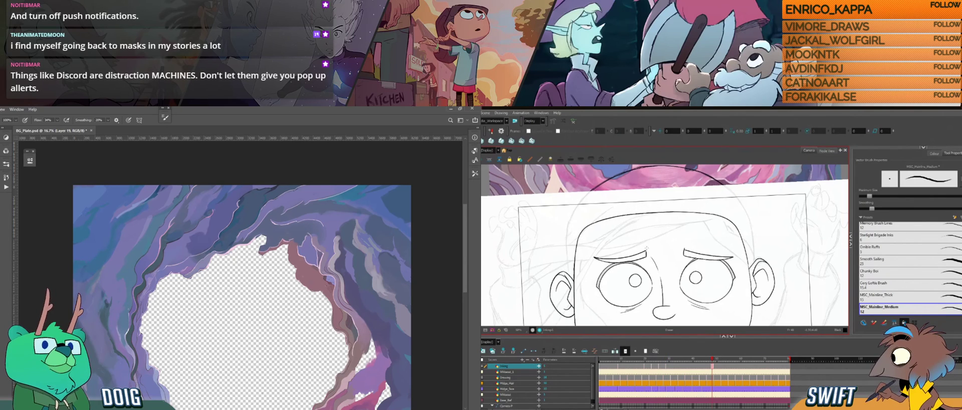
Flip back and forth between the adjacent face drawings to check the eyebrow and eye lines.
{"action": "key", "text": "f"}
{"action": "key", "text": "g"}
{"action": "key", "text": "f"}
{"action": "key", "text": "g"}
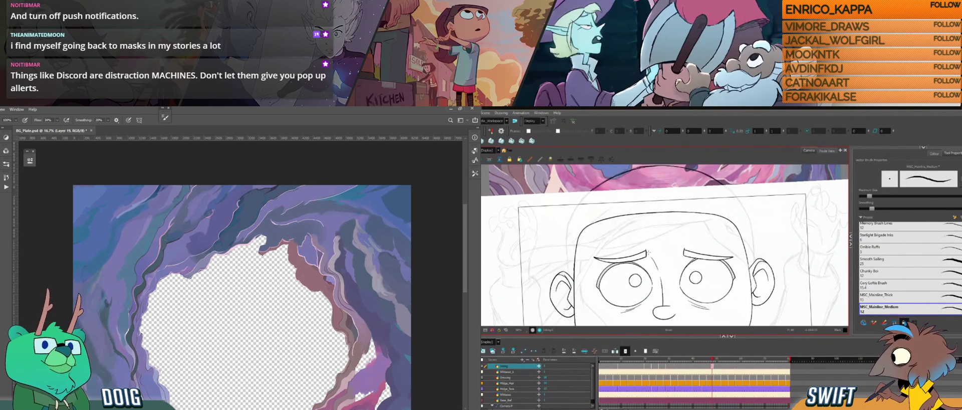
{"action": "key", "text": "f"}
{"action": "key", "text": "g"}
{"action": "key", "text": "f"}
{"action": "key", "text": "g"}
{"action": "key", "text": "f"}
{"action": "key", "text": "g"}
{"action": "key", "text": "f"}
{"action": "key", "text": "g"}
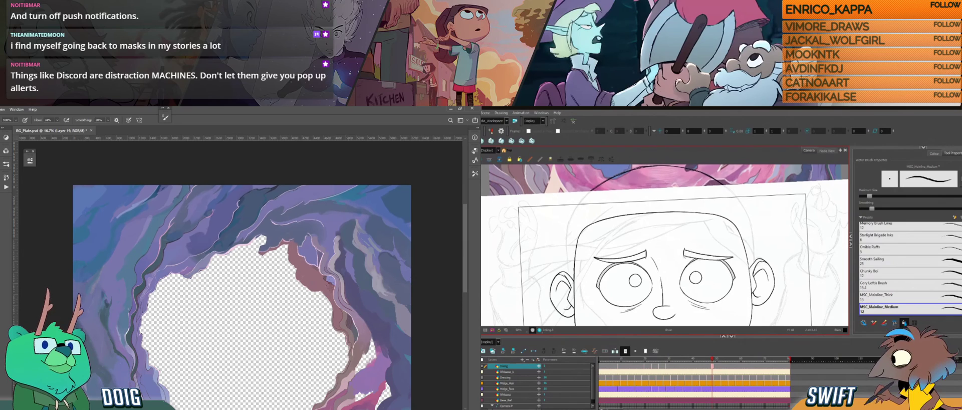
{"action": "key", "text": "f"}
{"action": "key", "text": "g"}
{"action": "key", "text": "f"}
{"action": "key", "text": "g"}
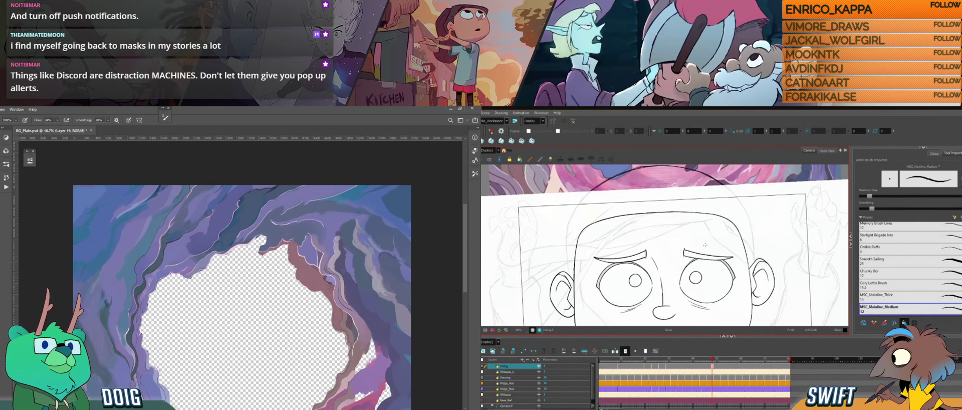
Go to the earlier open-mouthed face drawing and select the strokes of the left eye's upper outline for refinement.
{"action": "key", "text": "alt+e"}
{"action": "left_click_drag", "start_coordinate": [796, 214], "coordinate": [794, 228]}
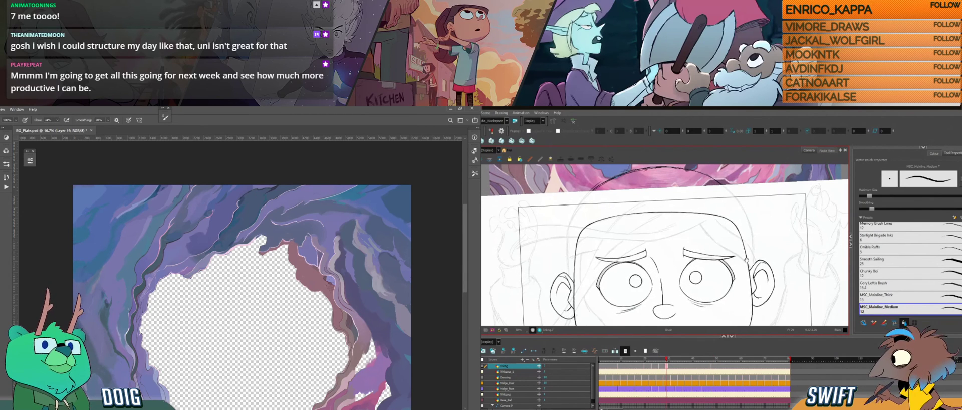
{"action": "left_click_drag", "start_coordinate": [747, 260], "coordinate": [740, 247]}
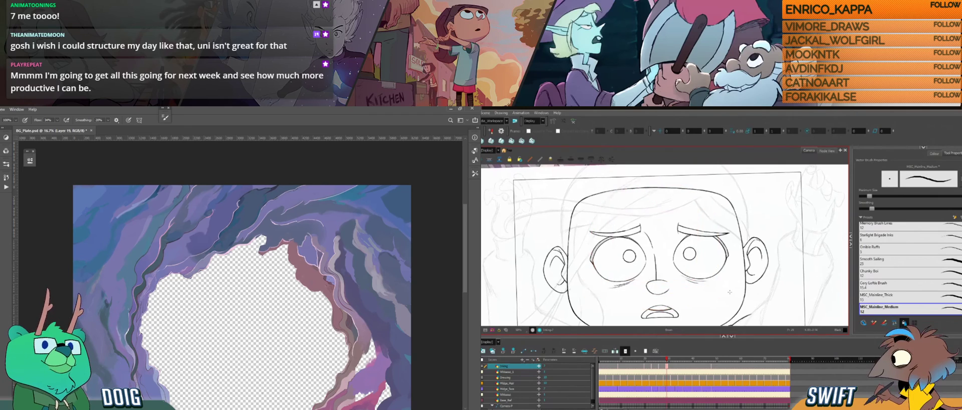
{"action": "left_click", "coordinate": [647, 359]}
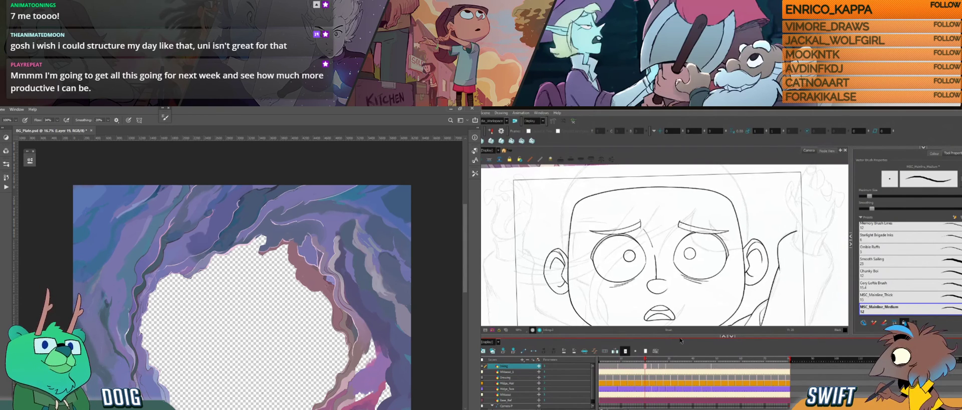
{"action": "left_click", "coordinate": [593, 243]}
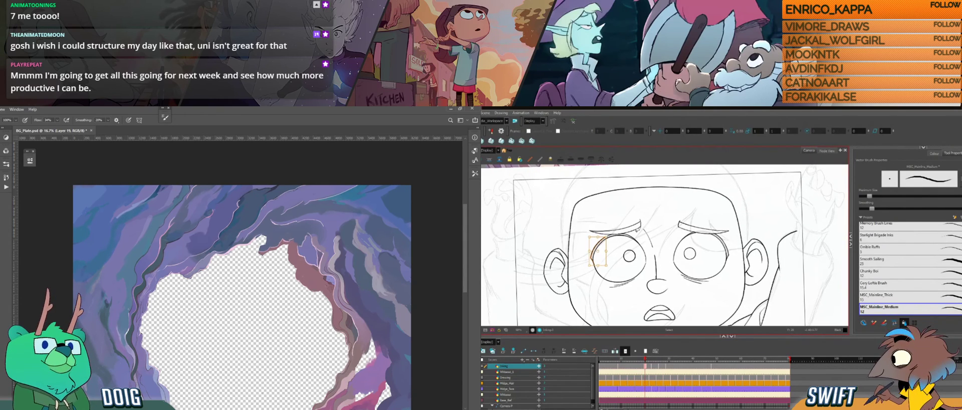
{"action": "left_click", "coordinate": [634, 232], "text": "shift"}
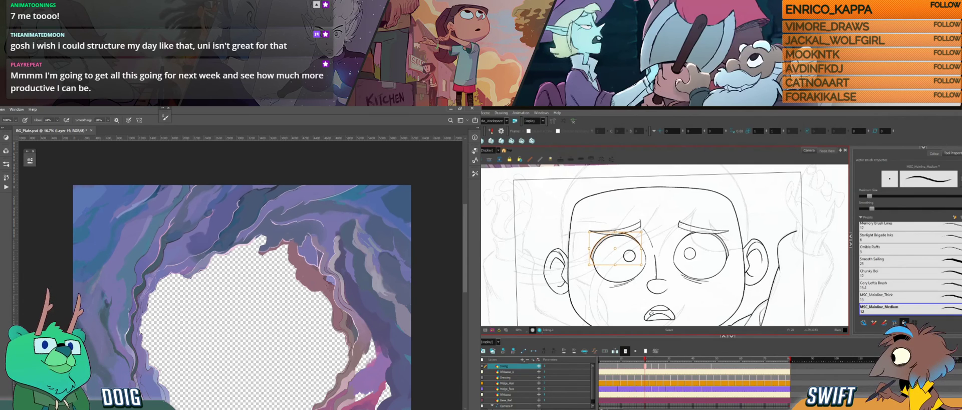
{"action": "key", "text": "alt+b"}
Flip through the neighbouring open-mouthed face drawings to compare the left eye's upper outline.
{"action": "key", "text": "f"}
{"action": "key", "text": "g"}
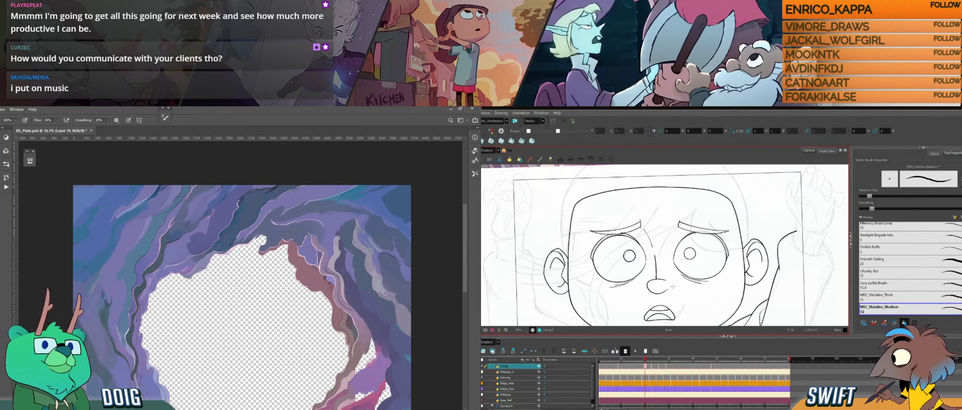
{"action": "key", "text": "f"}
{"action": "key", "text": "g"}
{"action": "key", "text": "f"}
{"action": "key", "text": "g"}
{"action": "key", "text": "g"}
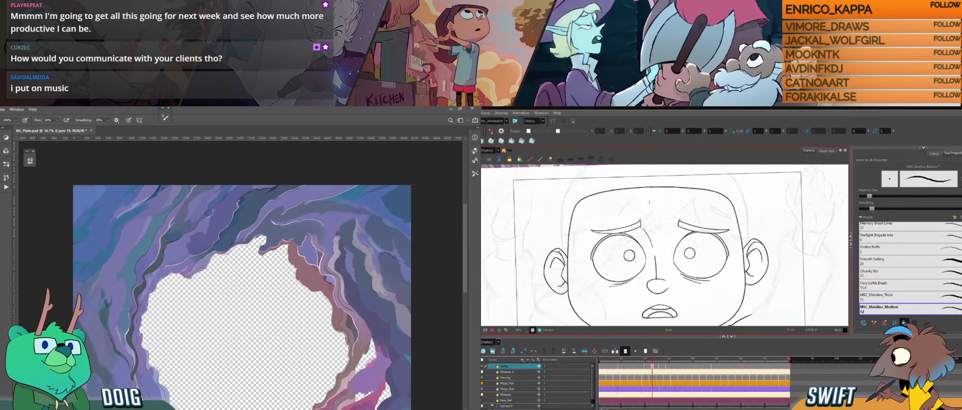
{"action": "key", "text": "f"}
{"action": "key", "text": "g"}
{"action": "key", "text": "g"}
{"action": "key", "text": "g"}
Select the left eye's upper outline strokes on the following drawing and refine them against the previous drawing.
{"action": "left_click", "coordinate": [591, 254]}
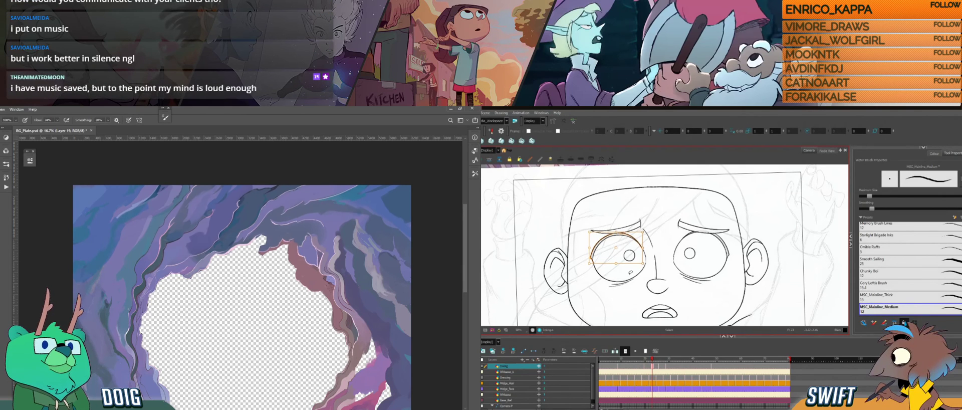
{"action": "key", "text": "comma"}
{"action": "key", "text": "comma"}
{"action": "key", "text": "comma"}
{"action": "key", "text": "comma"}
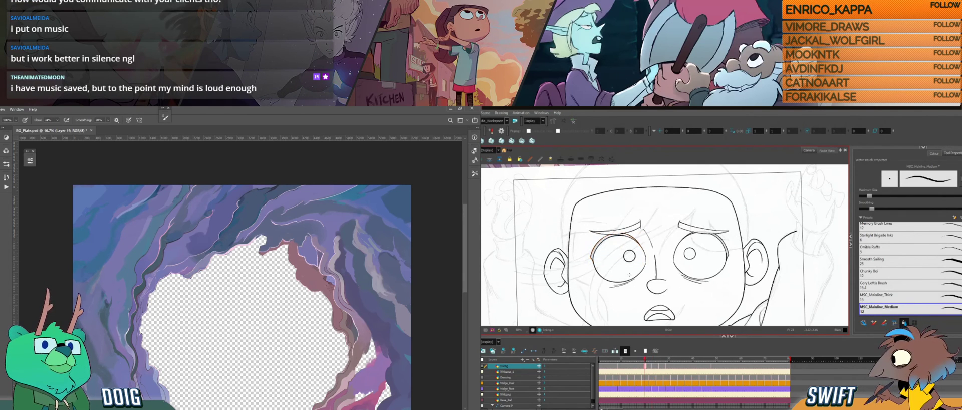
{"action": "key", "text": "period"}
{"action": "key", "text": "period"}
{"action": "key", "text": "period"}
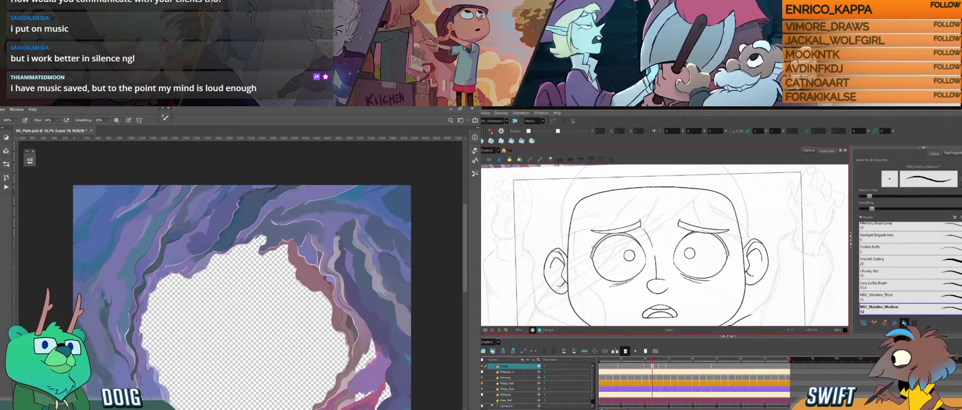
{"action": "left_click", "coordinate": [594, 247]}
{"action": "left_click", "coordinate": [633, 236], "text": "shift"}
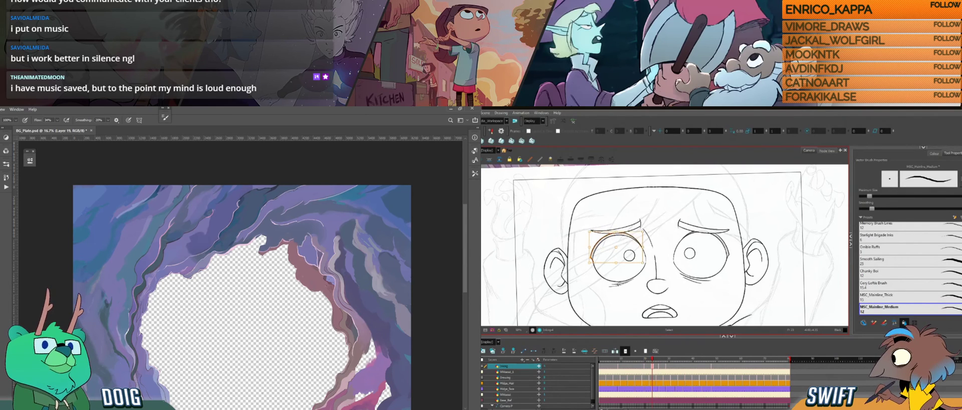
{"action": "key", "text": "alt+b"}
{"action": "key", "text": "alt+s"}
{"action": "key", "text": "alt+b"}
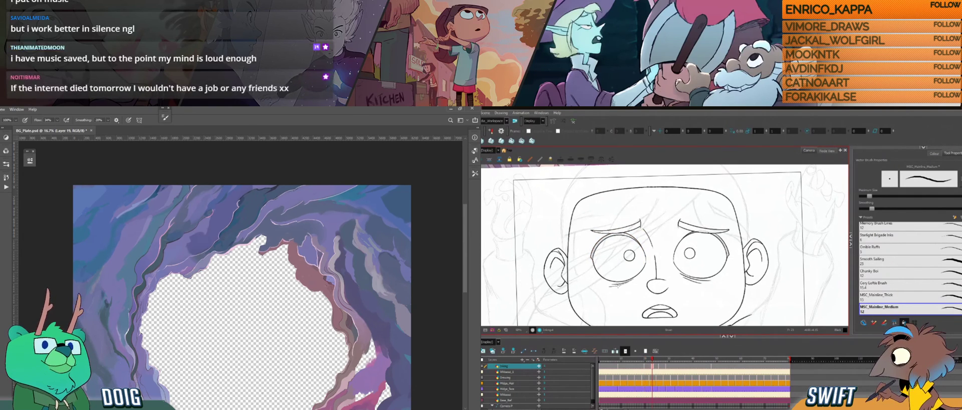
Delete the stroke along the left eye's upper inner curve and return to the Brush tool.
{"action": "key", "text": "f"}
{"action": "key", "text": "g"}
{"action": "key", "text": "f"}
{"action": "key", "text": "g"}
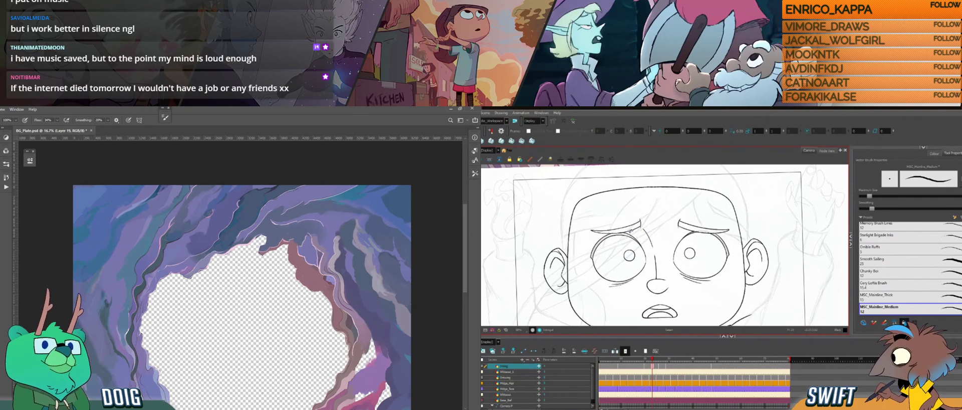
{"action": "left_click", "coordinate": [643, 244]}
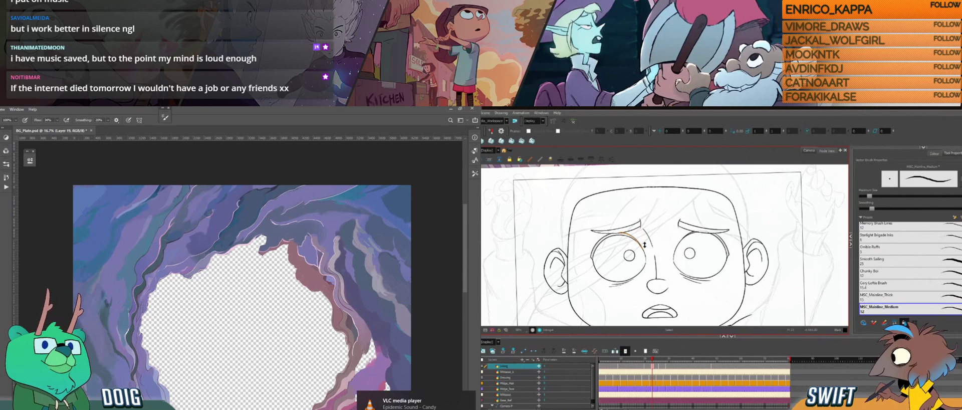
{"action": "key", "text": "Delete"}
{"action": "key", "text": "alt+b"}
Flip between this drawing and the previous one to check the left eye's upper inner curve.
{"action": "key", "text": "f"}
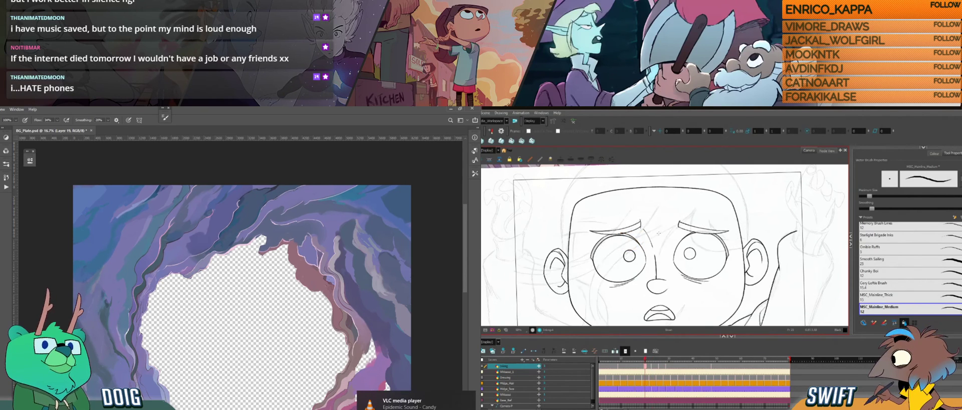
{"action": "key", "text": "g"}
{"action": "key", "text": "f"}
{"action": "key", "text": "g"}
{"action": "key", "text": "f"}
{"action": "key", "text": "g"}
{"action": "key", "text": "f"}
{"action": "key", "text": "g"}
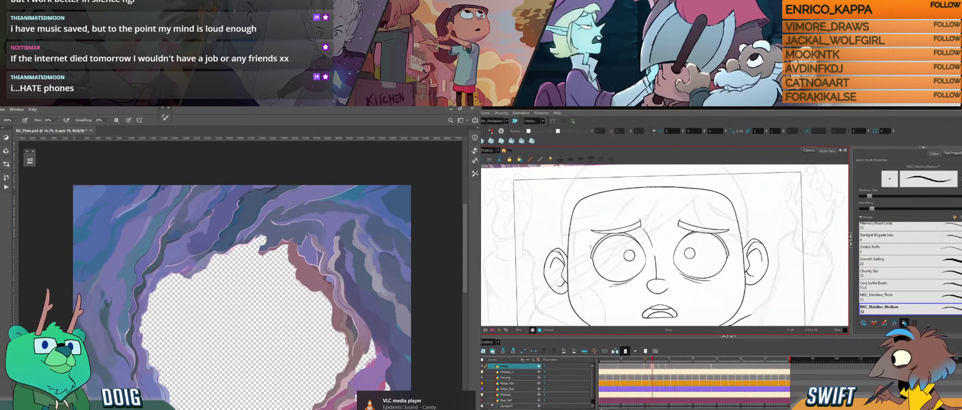
Delete the short stroke at the left eye's outer corner and return to the Brush tool.
{"action": "left_click", "coordinate": [593, 258]}
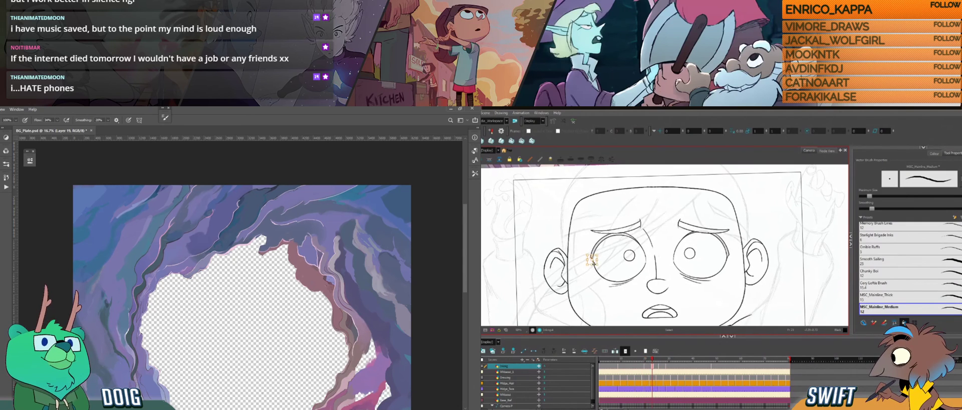
{"action": "key", "text": "Delete"}
{"action": "left_click", "coordinate": [595, 260]}
{"action": "key", "text": "alt+b"}
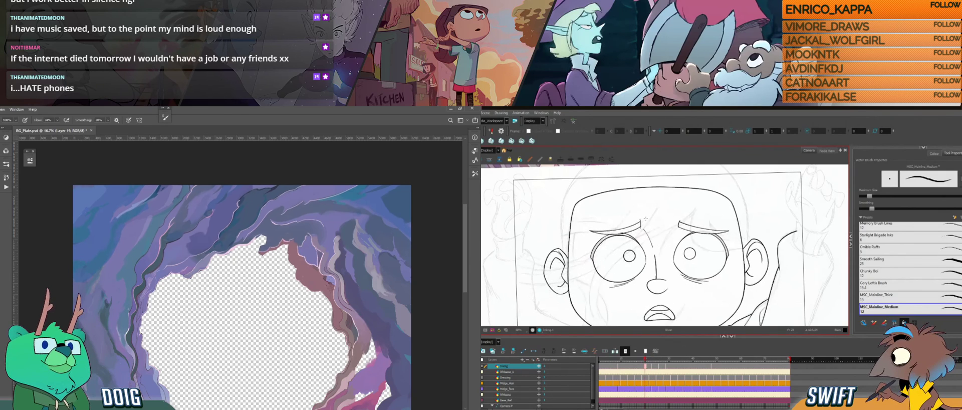
Advance to the next face drawing and shift the left eye's upper outer curve slightly.
{"action": "key", "text": "period"}
{"action": "key", "text": "period"}
{"action": "key", "text": "period"}
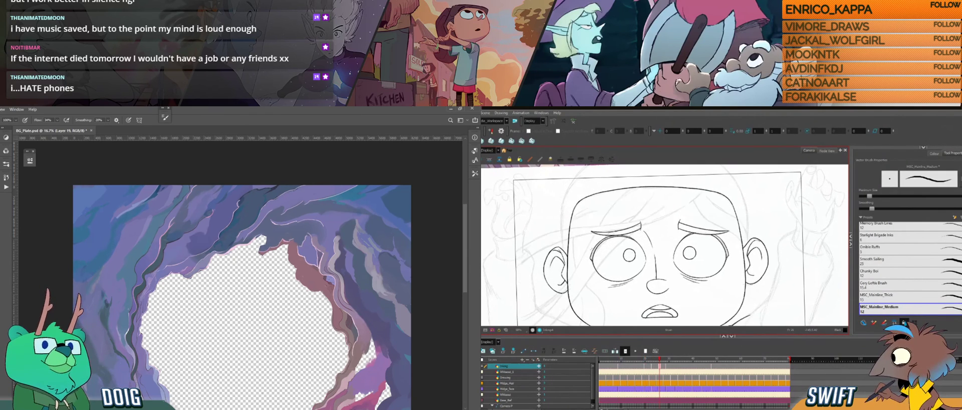
{"action": "left_click", "coordinate": [597, 242]}
{"action": "left_click_drag", "start_coordinate": [611, 234], "coordinate": [609, 233]}
{"action": "key", "text": "alt+b"}
Flip through the adjacent drawings to check how the left eye's upper outer curve moves between frames.
{"action": "key", "text": "f"}
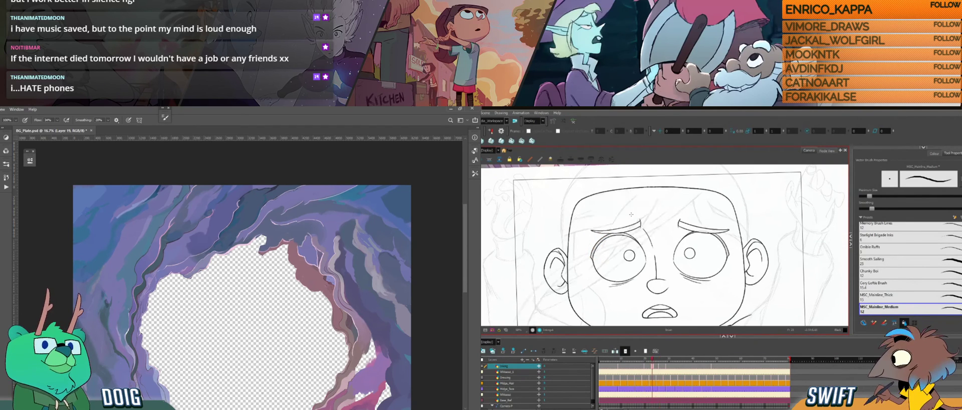
{"action": "key", "text": "g"}
{"action": "key", "text": "f"}
{"action": "key", "text": "f"}
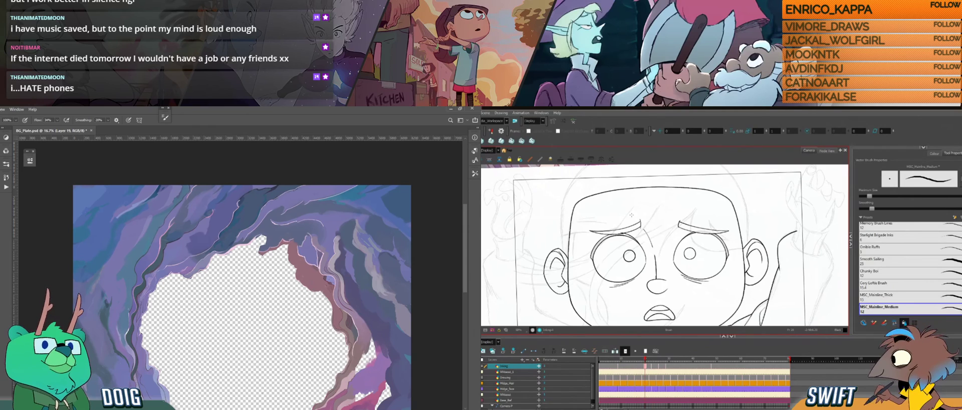
{"action": "key", "text": "g"}
{"action": "key", "text": "g"}
{"action": "key", "text": "g"}
{"action": "key", "text": "g"}
{"action": "key", "text": "g"}
{"action": "key", "text": "g"}
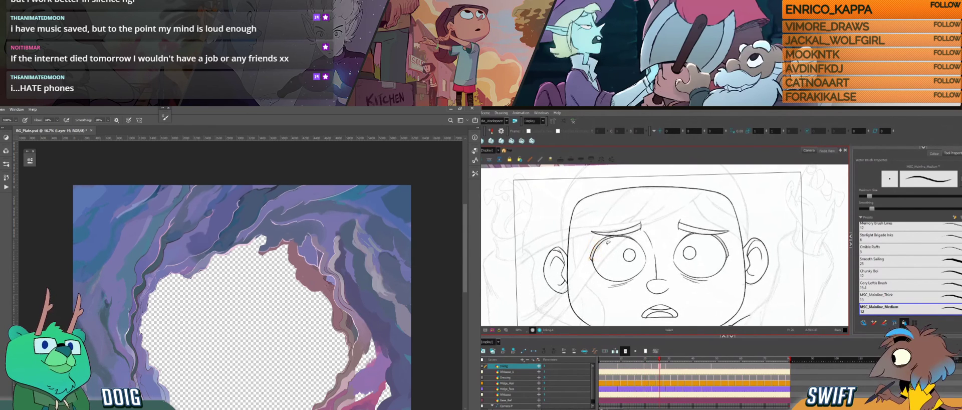
Shift the left eye's upper outer curve slightly and flip through the neighbouring drawings to compare its position.
{"action": "left_click", "coordinate": [597, 244]}
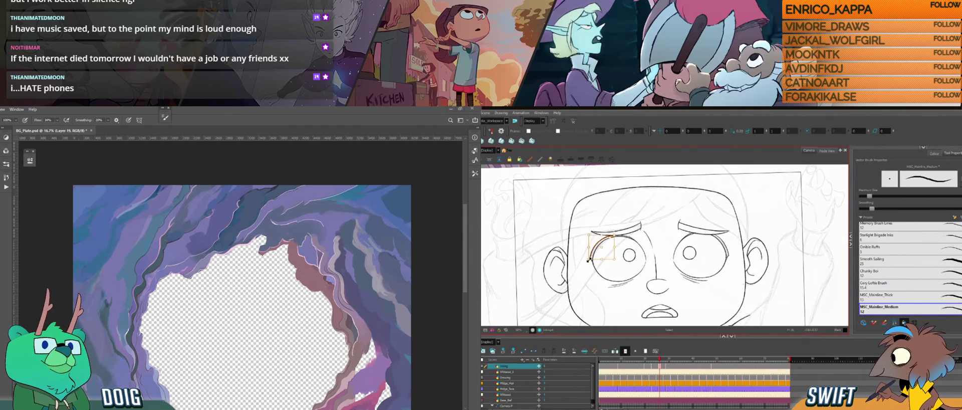
{"action": "left_click_drag", "start_coordinate": [602, 246], "coordinate": [607, 252]}
{"action": "key", "text": "f"}
{"action": "key", "text": "f"}
{"action": "key", "text": "f"}
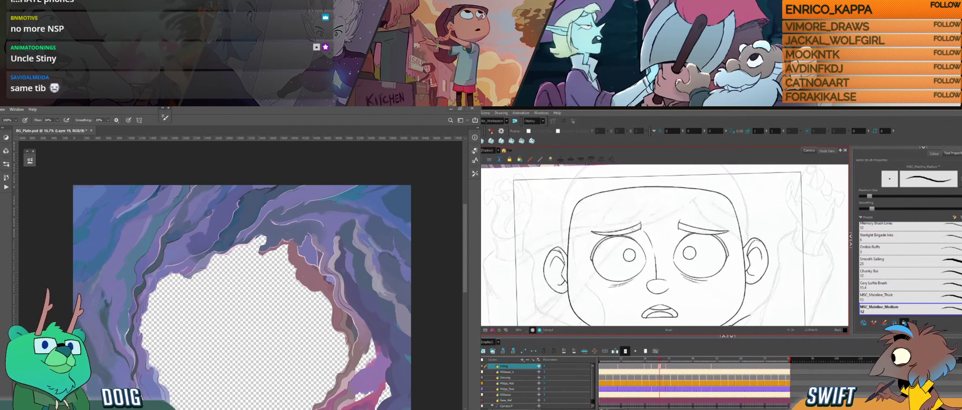
{"action": "key", "text": "g"}
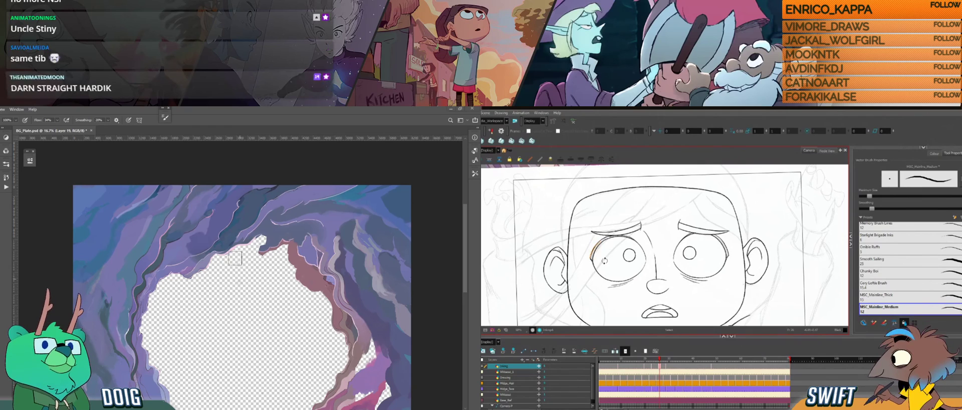
Fine-tune the left eye's outer curve with a very small shift and return to the Brush tool.
{"action": "left_click_drag", "start_coordinate": [595, 247], "coordinate": [596, 246]}
{"action": "key", "text": "alt"}
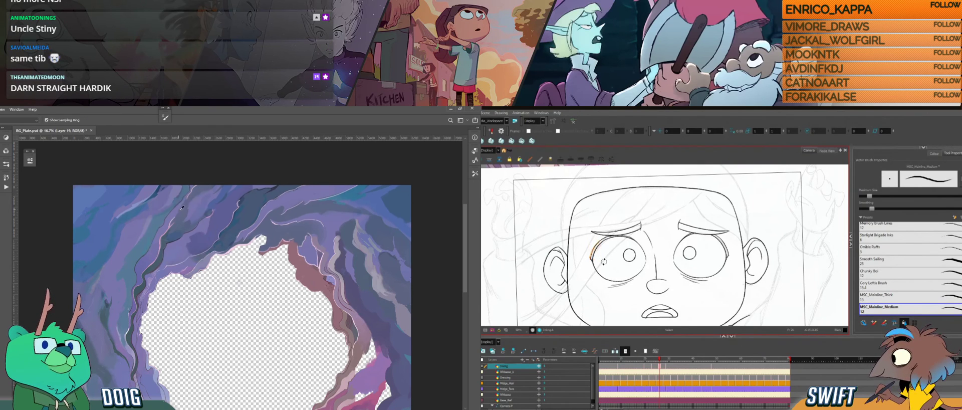
{"action": "key", "text": "alt+b"}
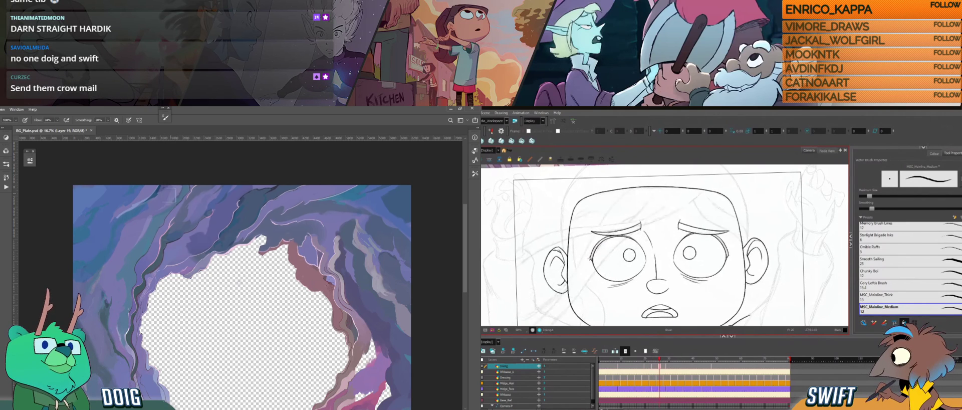
In Photoshop, paint a short stroke on the purple rock left of the cave opening and sample a blue from the rock above it.
{"action": "left_click_drag", "start_coordinate": [181, 216], "coordinate": [192, 203]}
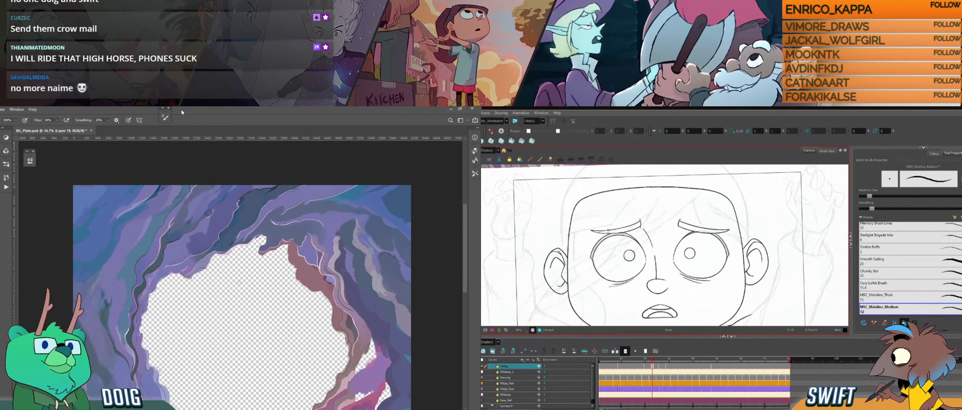
{"action": "left_click", "coordinate": [590, 258]}
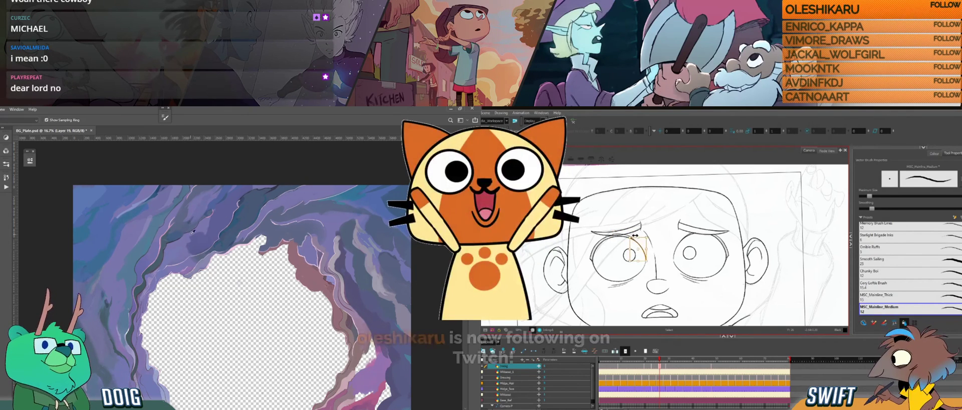
{"action": "key", "text": "alt"}
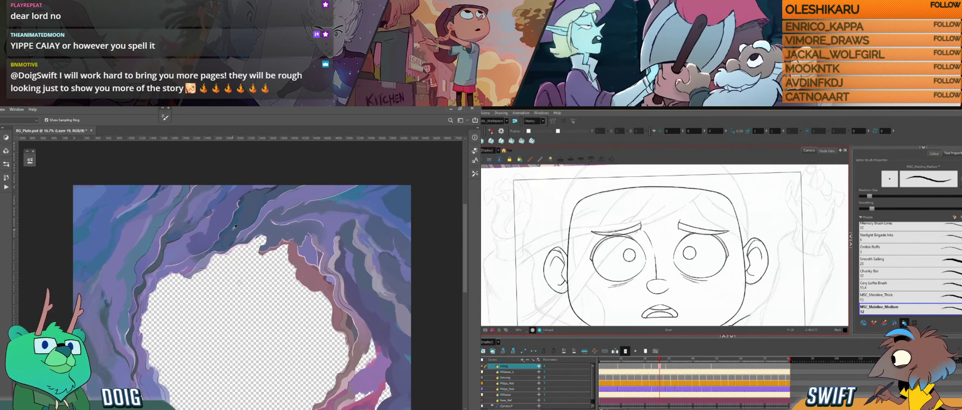
{"action": "left_click", "coordinate": [242, 202], "text": "alt"}
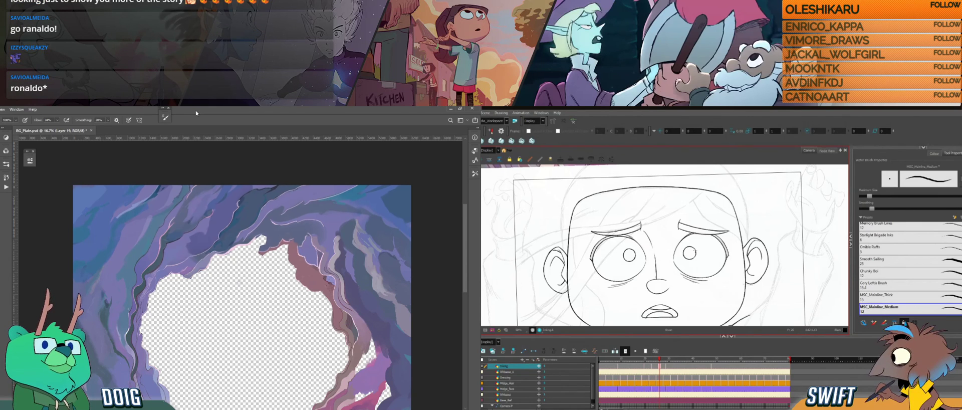
In Toon Boom Harmony, cut away the excess line at the left eye's upper inner edge and return to the Brush tool.
{"action": "key", "text": "alt+t"}
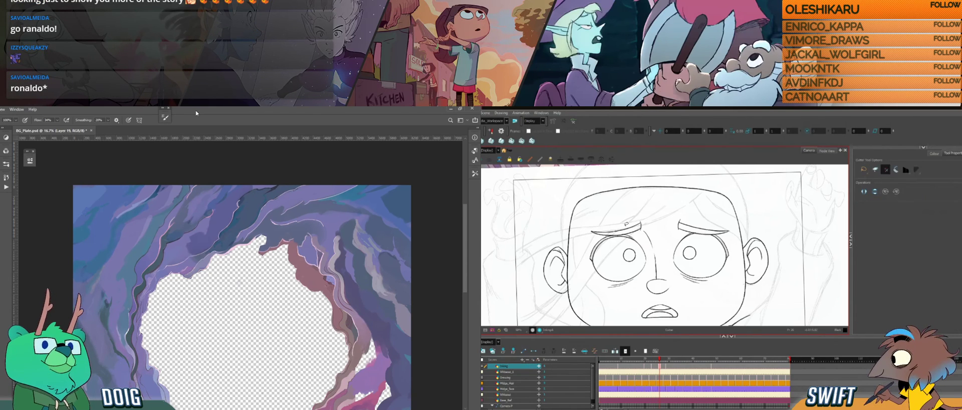
{"action": "left_click_drag", "start_coordinate": [630, 234], "coordinate": [637, 244]}
{"action": "key", "text": "Delete"}
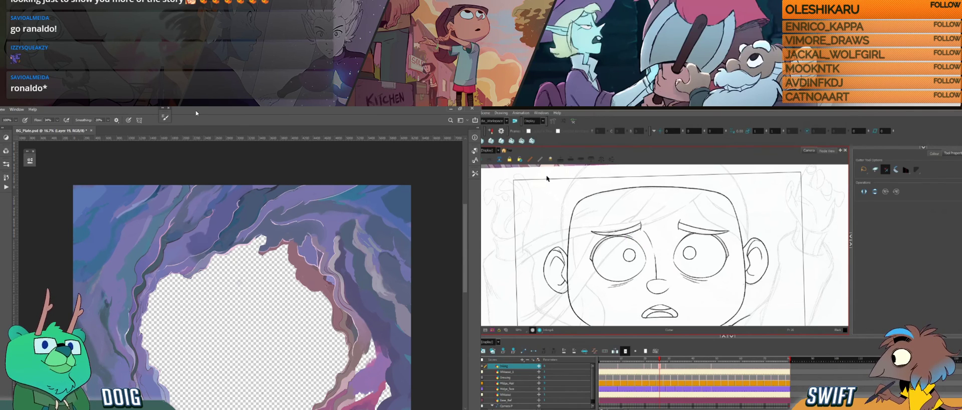
{"action": "key", "text": "alt+b"}
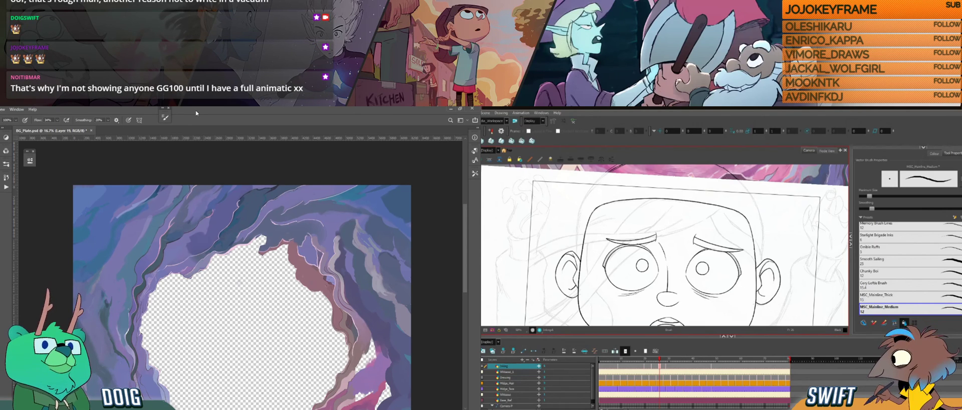
{"action": "left_click_drag", "start_coordinate": [800, 218], "coordinate": [793, 231]}
{"action": "key", "text": "ctrl+z"}
{"action": "key", "text": "alt+e"}
Flip back and forth between the closed-eyed and worried face drawings to compare the eye outlines.
{"action": "key", "text": "g"}
{"action": "key", "text": "f"}
{"action": "key", "text": "f"}
{"action": "key", "text": "f"}
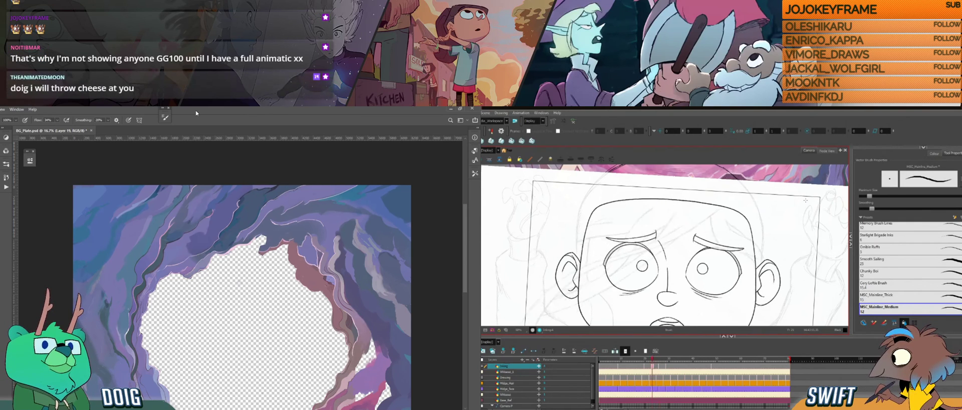
{"action": "key", "text": "g"}
{"action": "key", "text": "g"}
{"action": "key", "text": "alt+b"}
{"action": "key", "text": "f"}
{"action": "key", "text": "f"}
{"action": "key", "text": "f"}
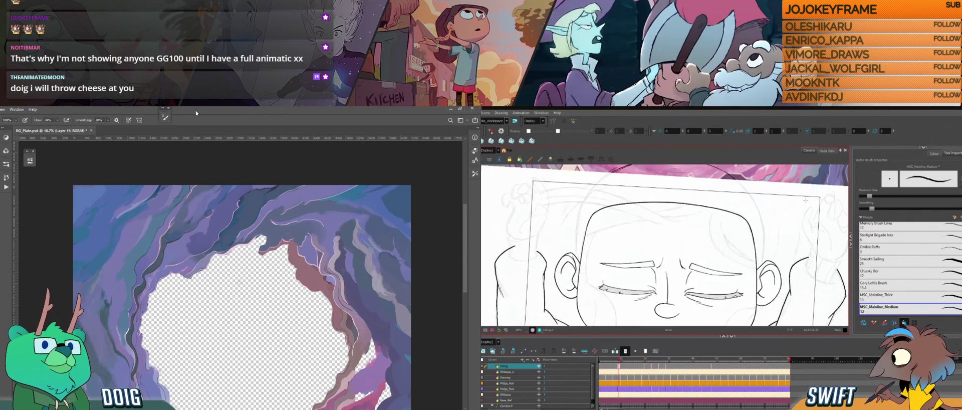
{"action": "key", "text": "f"}
{"action": "key", "text": "f"}
{"action": "key", "text": "f"}
{"action": "key", "text": "g"}
{"action": "key", "text": "g"}
{"action": "key", "text": "g"}
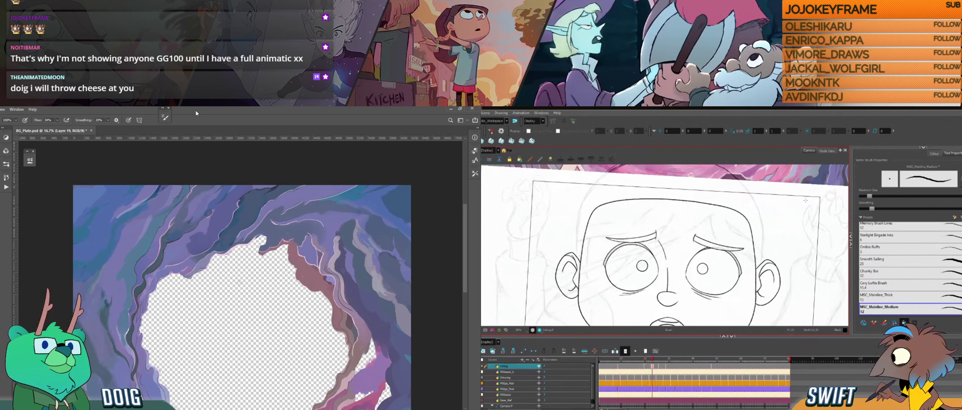
Adjust the left eye's upper outer curve on the earlier worried drawing and compare it with the closed-eyed drawing.
{"action": "left_click", "coordinate": [605, 257]}
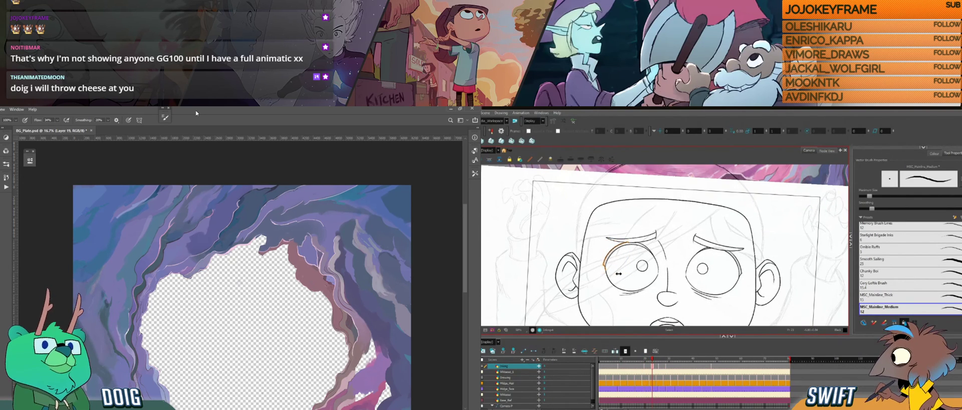
{"action": "key", "text": "alt+b"}
{"action": "key", "text": "comma"}
{"action": "key", "text": "comma"}
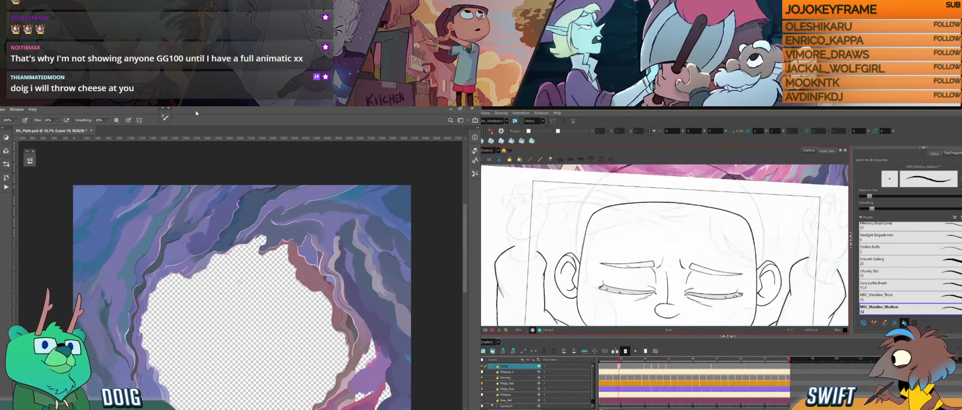
{"action": "key", "text": "period"}
{"action": "key", "text": "comma"}
{"action": "key", "text": "period"}
{"action": "key", "text": "comma"}
{"action": "key", "text": "period"}
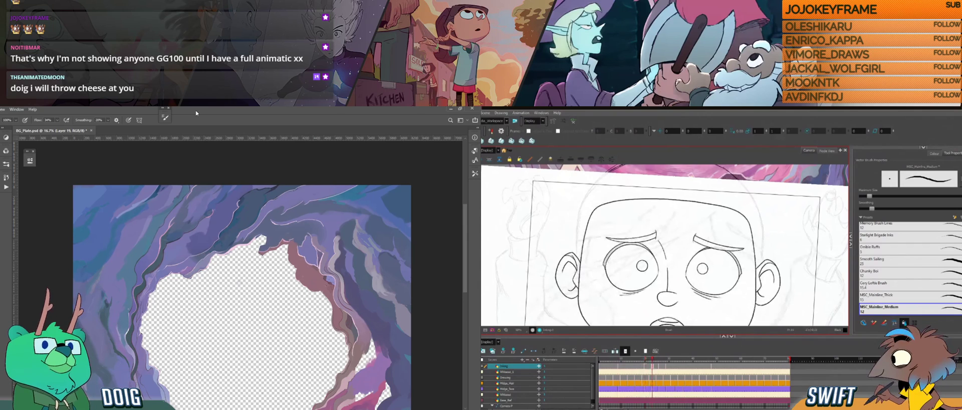
Adjust the short curve at the left eye's outer edge and step back through the earlier drawings to check it.
{"action": "key", "text": "alt+s"}
{"action": "left_click", "coordinate": [604, 266]}
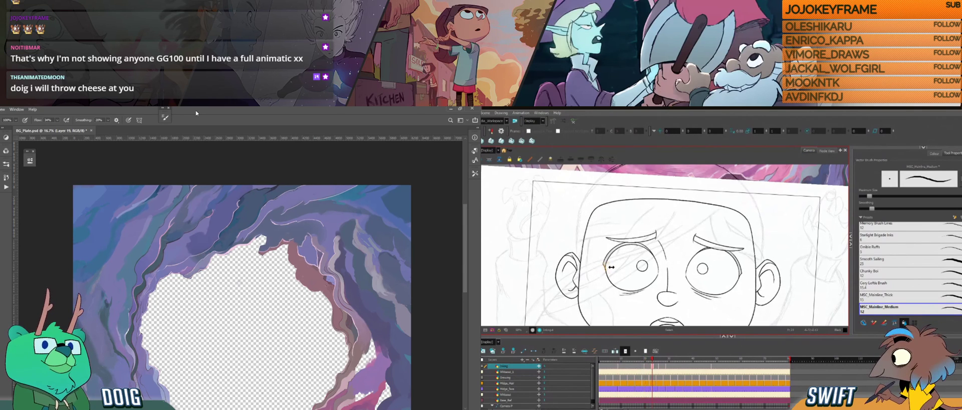
{"action": "key", "text": "alt+b"}
{"action": "key", "text": "period"}
{"action": "key", "text": "comma"}
{"action": "key", "text": "comma"}
{"action": "key", "text": "comma"}
{"action": "key", "text": "comma"}
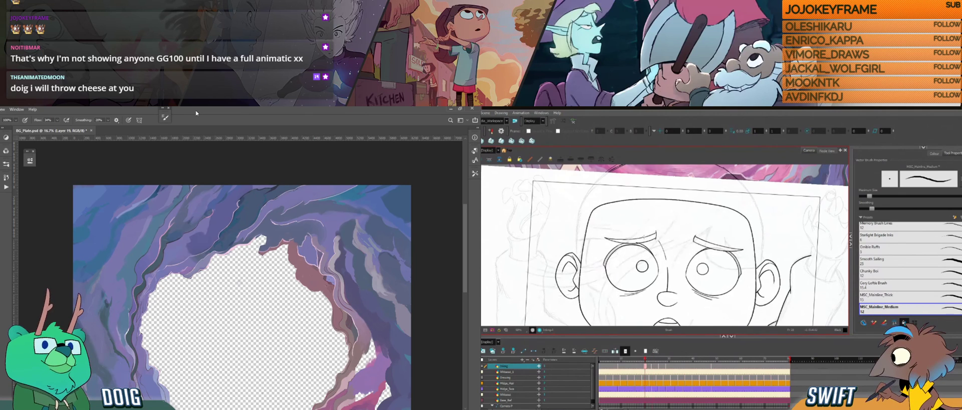
Draw a brush stroke along the left eye's upper edge on the earlier worried drawing, and sample a blue from the Photoshop cave rock.
{"action": "mouse_move", "coordinate": [642, 253]}
{"action": "left_mouse_down"}
{"action": "mouse_move", "coordinate": [634, 275]}
{"action": "mouse_move", "coordinate": [661, 266]}
{"action": "left_mouse_up"}
{"action": "key", "text": "comma"}
{"action": "key", "text": "period"}
{"action": "key", "text": "period"}
{"action": "key", "text": "comma"}
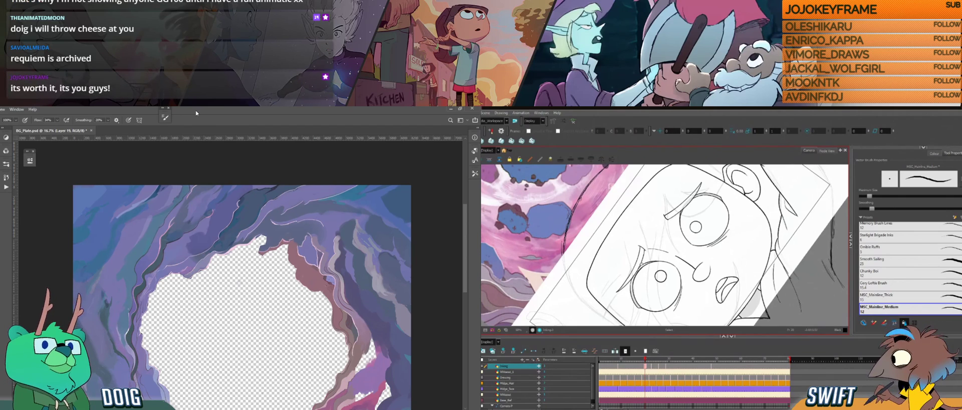
{"action": "key", "text": "alt+b"}
{"action": "left_click_drag", "start_coordinate": [634, 274], "coordinate": [653, 253]}
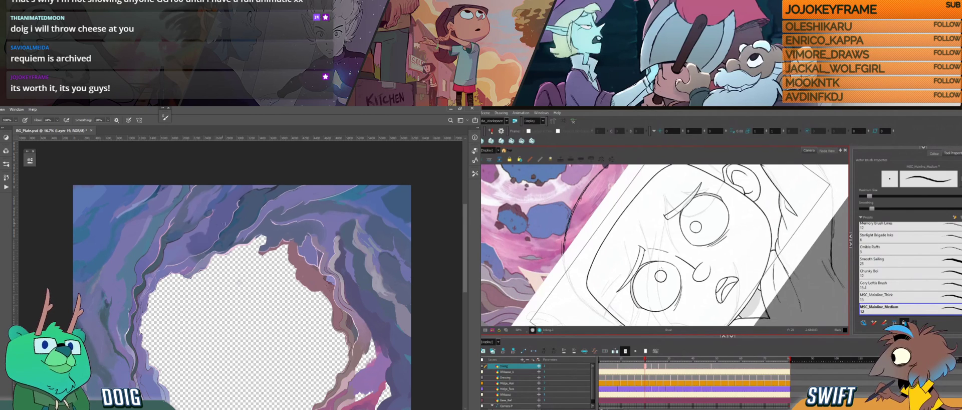
{"action": "left_click", "coordinate": [244, 210], "text": "alt"}
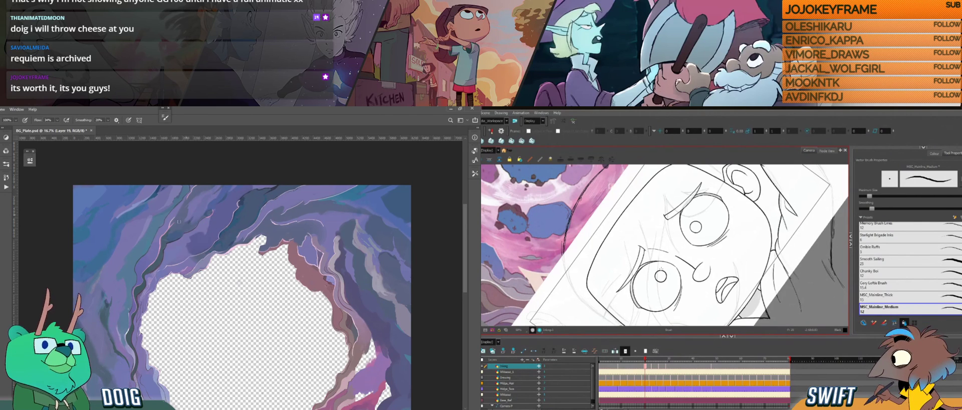
Flip through the face drawings from closed eyes to the worried pose to check the left eye's upper curve.
{"action": "left_click_drag", "start_coordinate": [721, 256], "coordinate": [698, 309]}
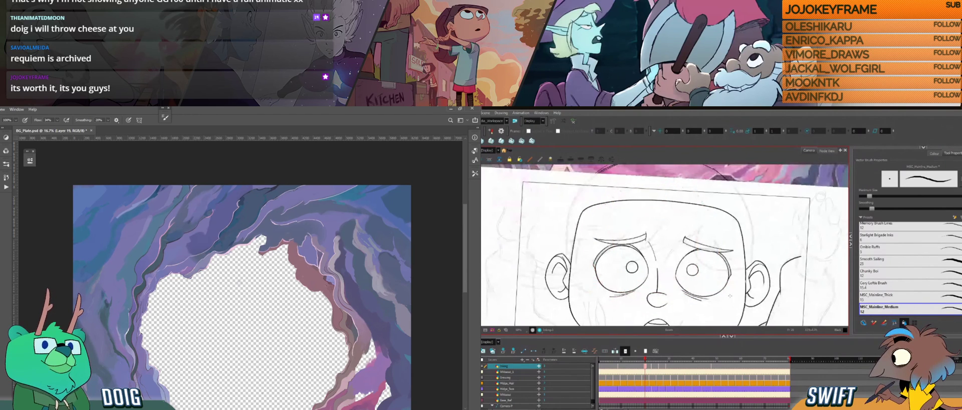
{"action": "key", "text": "g"}
{"action": "key", "text": "f"}
{"action": "key", "text": "f"}
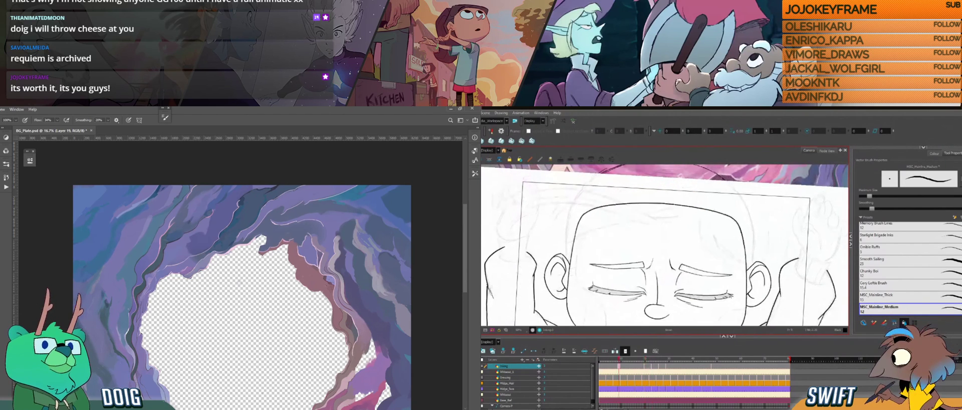
{"action": "key", "text": "g"}
{"action": "key", "text": "g"}
{"action": "key", "text": "g"}
{"action": "key", "text": "f"}
{"action": "key", "text": "g"}
{"action": "key", "text": "f"}
{"action": "key", "text": "g"}
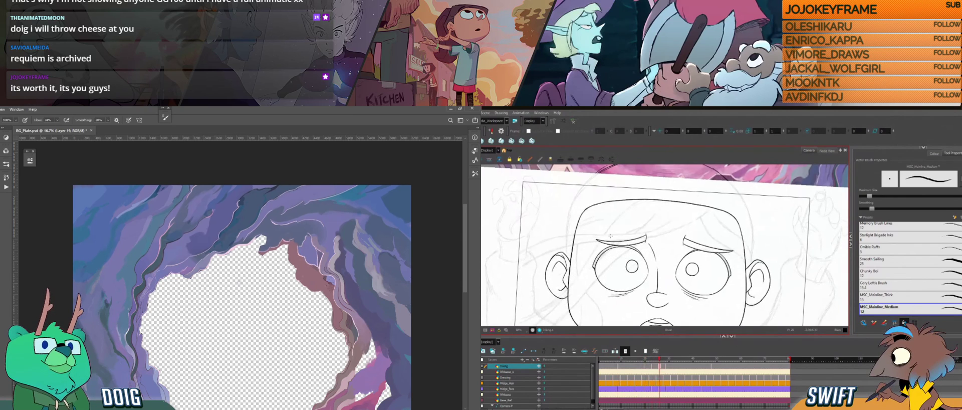
Try deleting the left eye's upper outer curve, compare the adjacent drawings, and undo the deletion.
{"action": "left_click", "coordinate": [609, 245]}
{"action": "key", "text": "Delete"}
{"action": "key", "text": "alt+b"}
{"action": "key", "text": "f"}
{"action": "key", "text": "g"}
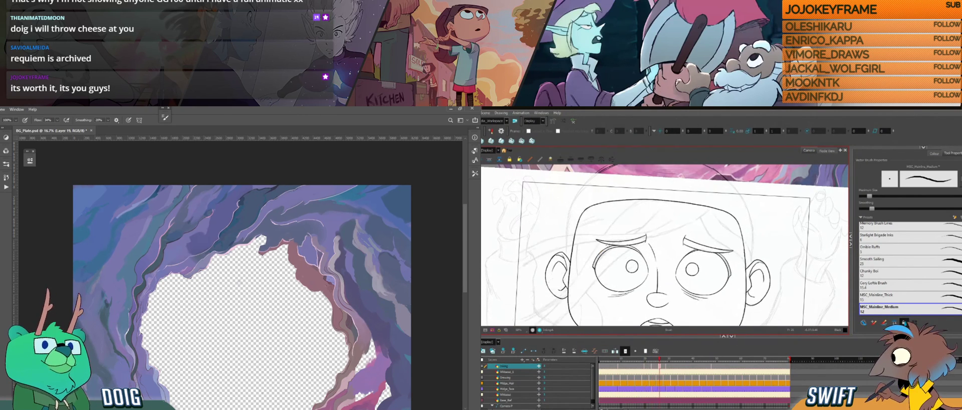
{"action": "key", "text": "ctrl+z"}
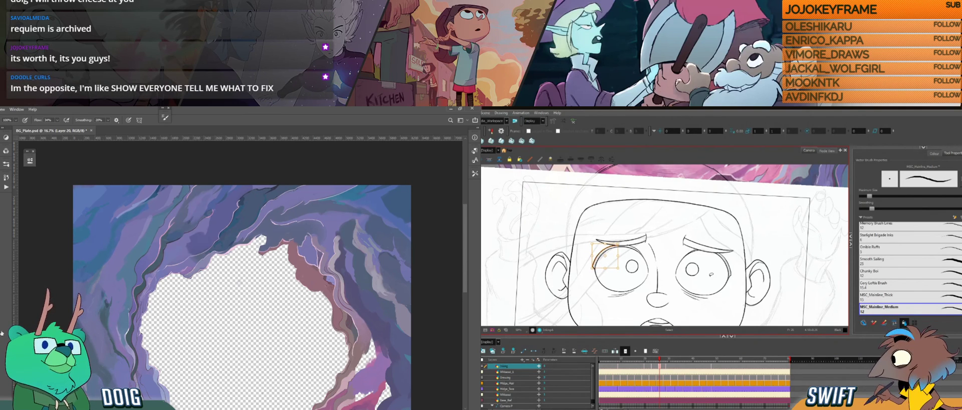
Sample a dark blue from the Photoshop rock above the cave opening, and return to the Brush tool in Toon Boom Harmony.
{"action": "left_click", "coordinate": [249, 199], "text": "alt"}
{"action": "left_click", "coordinate": [247, 201], "text": "alt"}
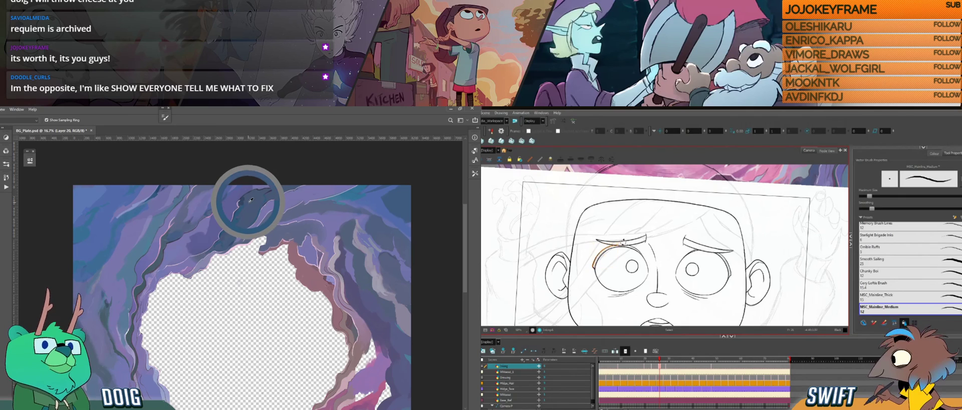
{"action": "key", "text": "alt+b"}
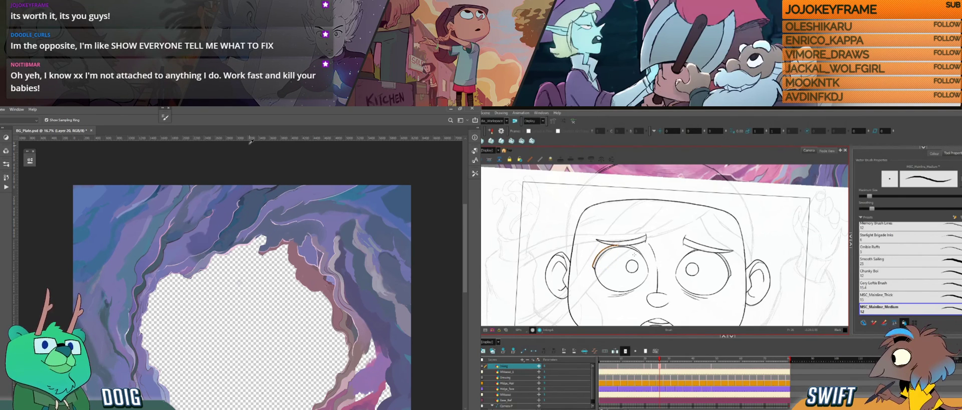
Flip through the worried face drawings to check how the left eye's upper outline changes between frames.
{"action": "key", "text": "f"}
{"action": "key", "text": "g"}
{"action": "key", "text": "f"}
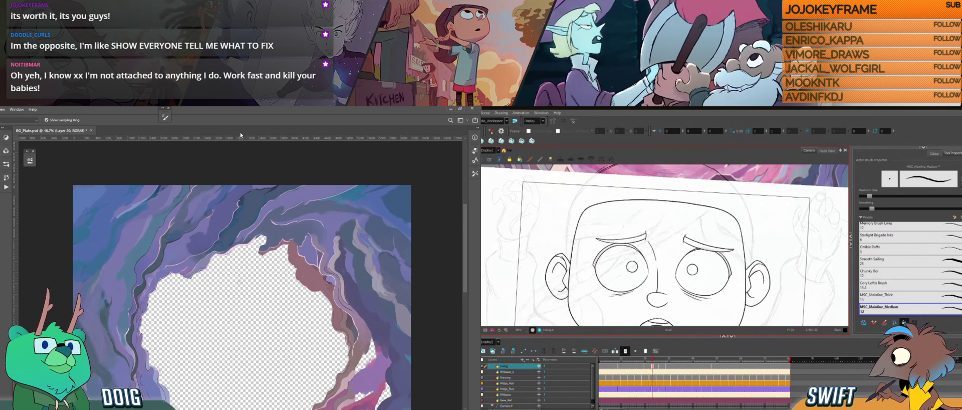
{"action": "key", "text": "f"}
{"action": "key", "text": "g"}
{"action": "key", "text": "g"}
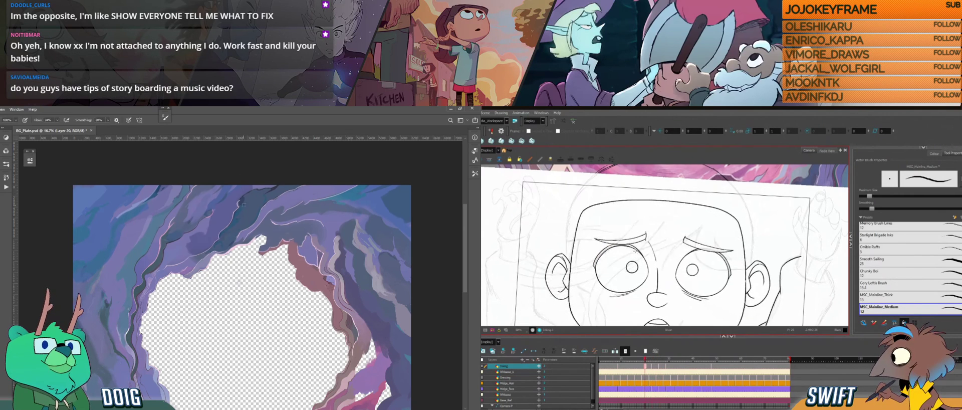
Examine the left eye's upper inner curve from tilted and upright angles, comparing it with the adjacent face drawing.
{"action": "key", "text": "b"}
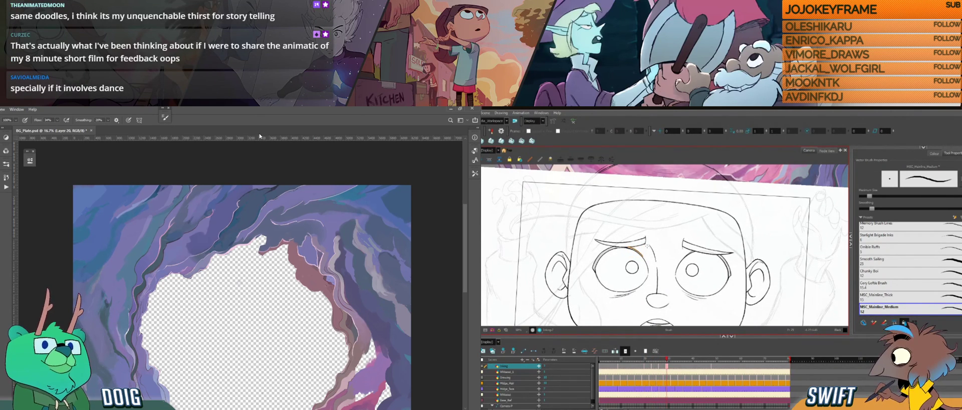
{"action": "left_click_drag", "start_coordinate": [668, 257], "coordinate": [649, 269]}
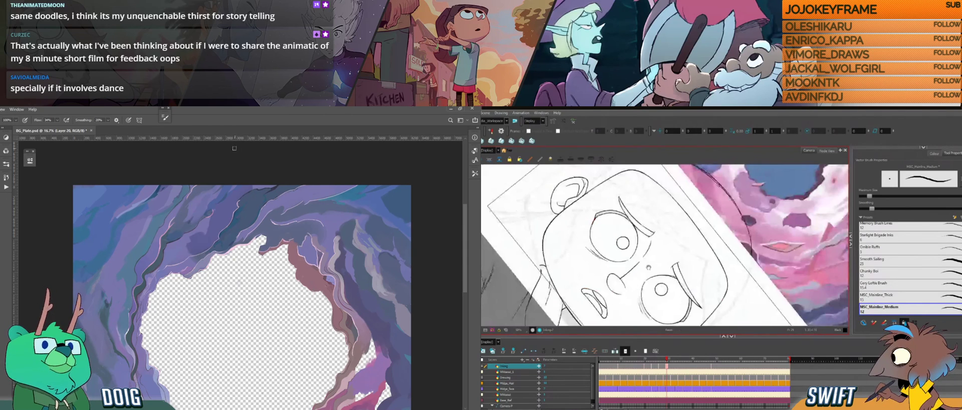
{"action": "left_click_drag", "start_coordinate": [646, 222], "coordinate": [644, 255]}
{"action": "key", "text": "f"}
{"action": "key", "text": "g"}
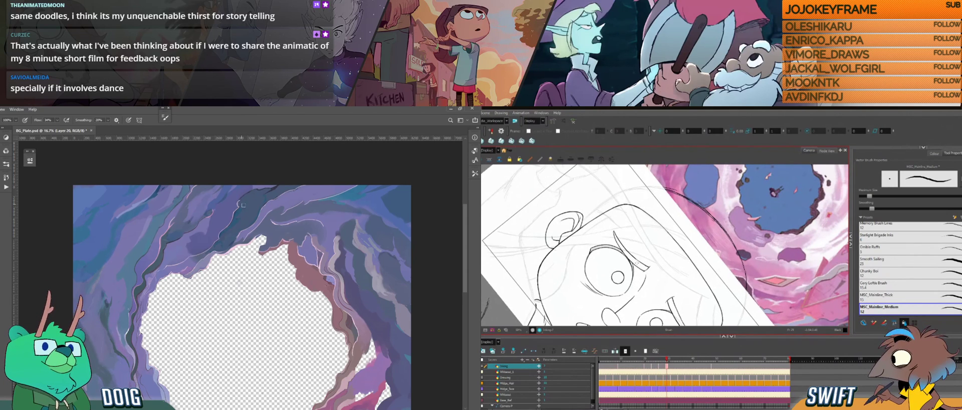
{"action": "key", "text": "f"}
{"action": "key", "text": "g"}
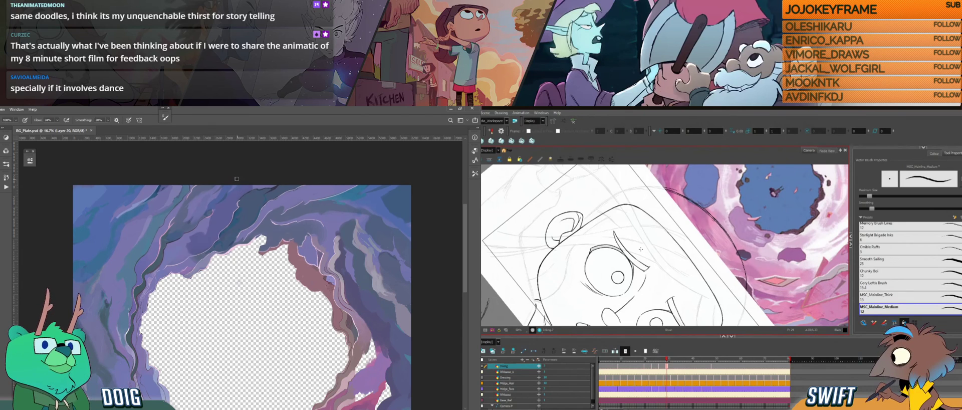
{"action": "key", "text": "ctrl+alt"}
{"action": "left_click_drag", "start_coordinate": [642, 300], "coordinate": [680, 241]}
{"action": "key", "text": "space"}
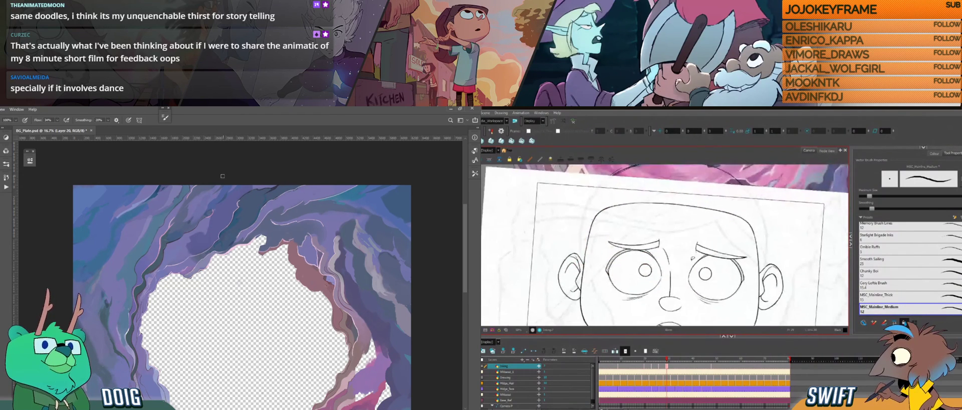
{"action": "key", "text": "ctrl+alt"}
{"action": "mouse_move", "coordinate": [689, 267]}
{"action": "left_mouse_down"}
{"action": "mouse_move", "coordinate": [695, 260]}
{"action": "mouse_move", "coordinate": [683, 280]}
{"action": "mouse_move", "coordinate": [647, 294]}
{"action": "mouse_move", "coordinate": [676, 275]}
{"action": "left_mouse_up"}
{"action": "key", "text": "space"}
{"action": "key", "text": "ctrl+alt"}
{"action": "key", "text": "space"}
Flip back and forth through the worried face drawings to check how both eye outlines change between frames.
{"action": "key", "text": "f"}
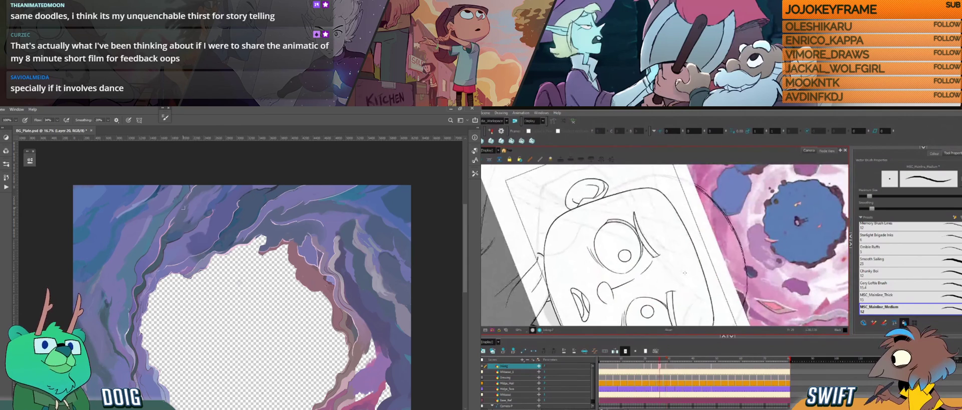
{"action": "key", "text": "g"}
{"action": "key", "text": "f"}
{"action": "key", "text": "g"}
{"action": "key", "text": "f"}
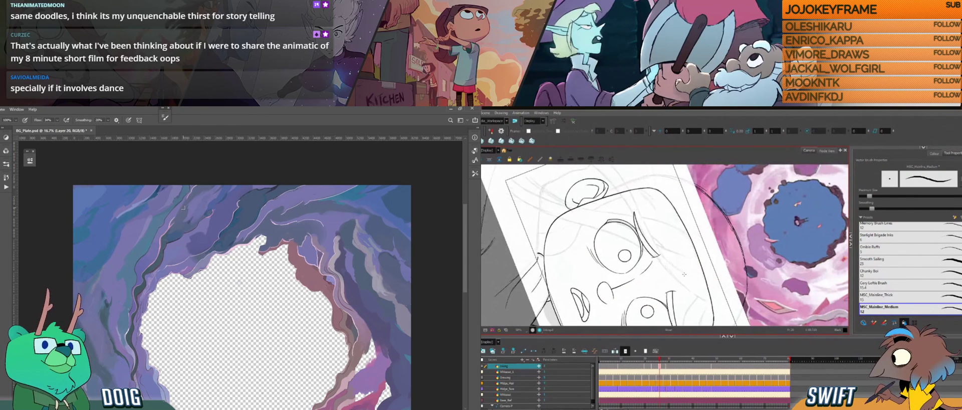
{"action": "key", "text": "g"}
{"action": "key", "text": "f"}
{"action": "key", "text": "g"}
{"action": "key", "text": "f"}
{"action": "key", "text": "g"}
{"action": "mouse_move", "coordinate": [677, 291]}
{"action": "left_mouse_down"}
{"action": "mouse_move", "coordinate": [705, 272]}
{"action": "mouse_move", "coordinate": [696, 262]}
{"action": "left_mouse_up"}
{"action": "key", "text": "f"}
{"action": "key", "text": "g"}
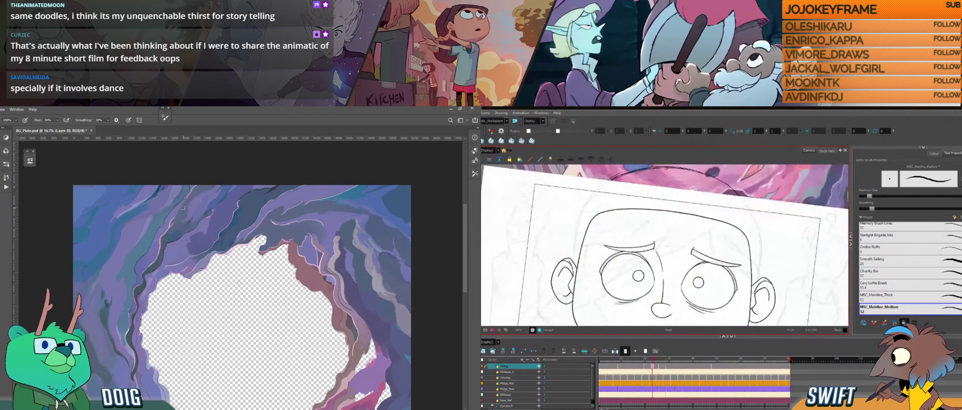
{"action": "key", "text": "f"}
{"action": "key", "text": "g"}
{"action": "key", "text": "f"}
{"action": "key", "text": "f"}
{"action": "key", "text": "g"}
{"action": "key", "text": "g"}
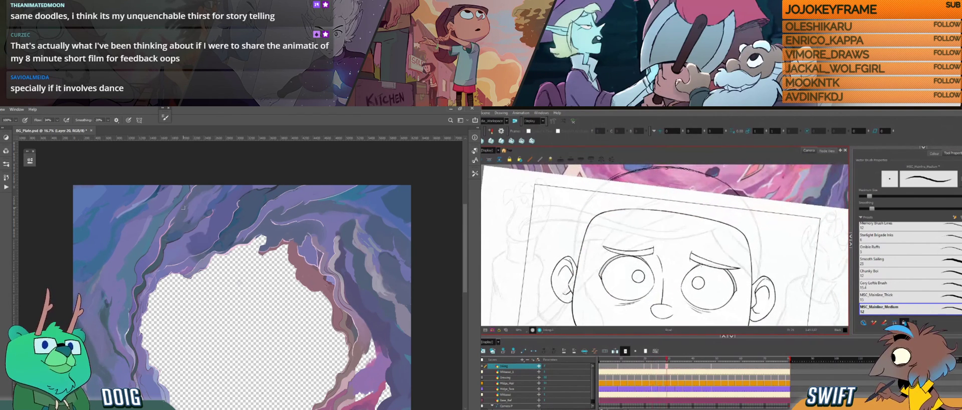
{"action": "key", "text": "f"}
{"action": "key", "text": "f"}
{"action": "key", "text": "g"}
{"action": "key", "text": "g"}
Try deleting the left eye's upper inner curve, compare the adjacent drawings, and undo the change.
{"action": "left_click", "coordinate": [647, 259]}
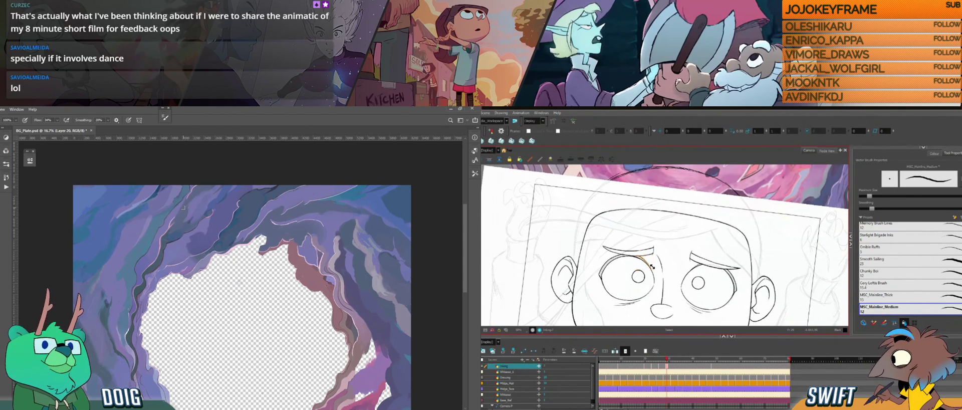
{"action": "left_click_drag", "start_coordinate": [653, 266], "coordinate": [648, 255]}
{"action": "left_click", "coordinate": [650, 262]}
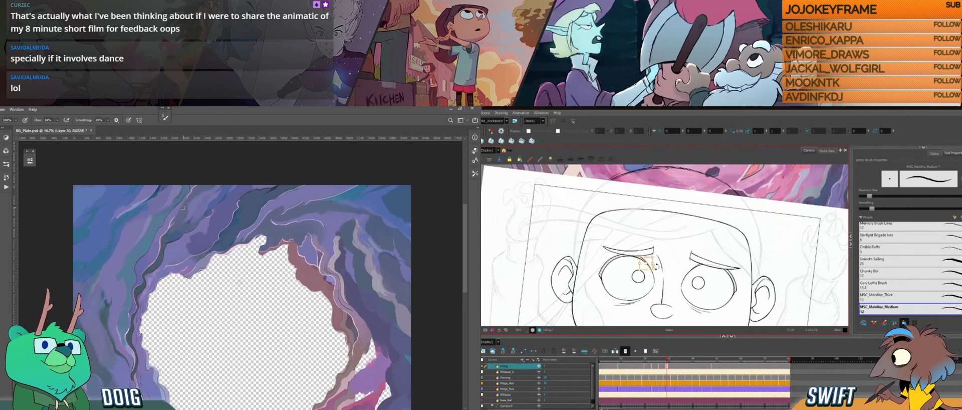
{"action": "key", "text": "Delete"}
{"action": "key", "text": "alt+b"}
{"action": "key", "text": "comma"}
{"action": "key", "text": "period"}
{"action": "key", "text": "comma"}
{"action": "key", "text": "period"}
{"action": "key", "text": "ctrl+z"}
{"action": "key", "text": "ctrl+z"}
Inspect the left eye's upper curve at a tilted angle and compare it with the preceding drawing.
{"action": "mouse_move", "coordinate": [646, 258]}
{"action": "left_mouse_down"}
{"action": "mouse_move", "coordinate": [653, 271]}
{"action": "mouse_move", "coordinate": [638, 284]}
{"action": "mouse_move", "coordinate": [636, 316]}
{"action": "left_mouse_up"}
{"action": "key", "text": "ctrl+alt"}
{"action": "key", "text": "space"}
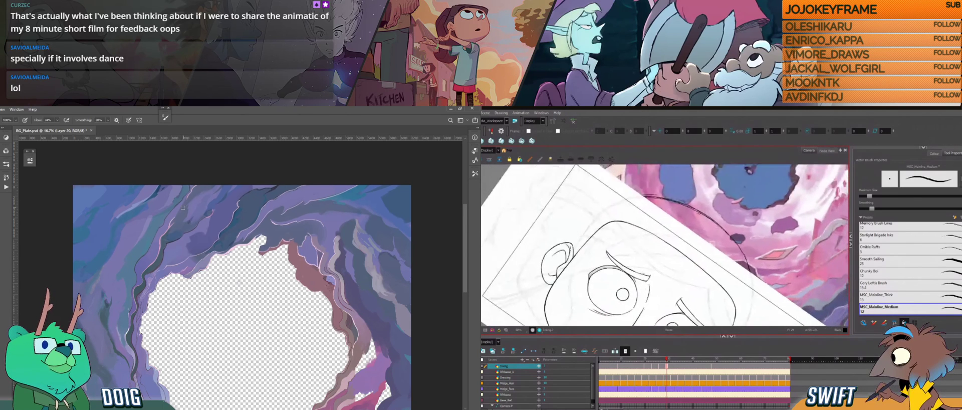
{"action": "key", "text": "comma"}
{"action": "key", "text": "period"}
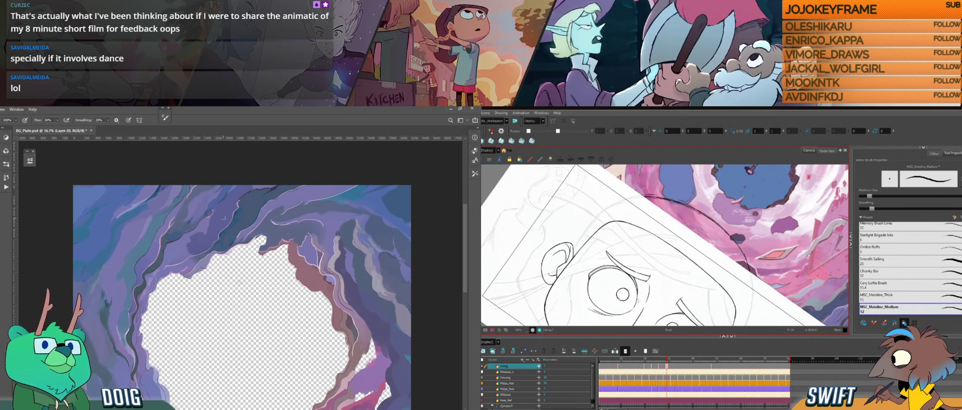
{"action": "mouse_move", "coordinate": [637, 300]}
{"action": "left_mouse_down"}
{"action": "mouse_move", "coordinate": [727, 302]}
{"action": "mouse_move", "coordinate": [725, 275]}
{"action": "left_mouse_up"}
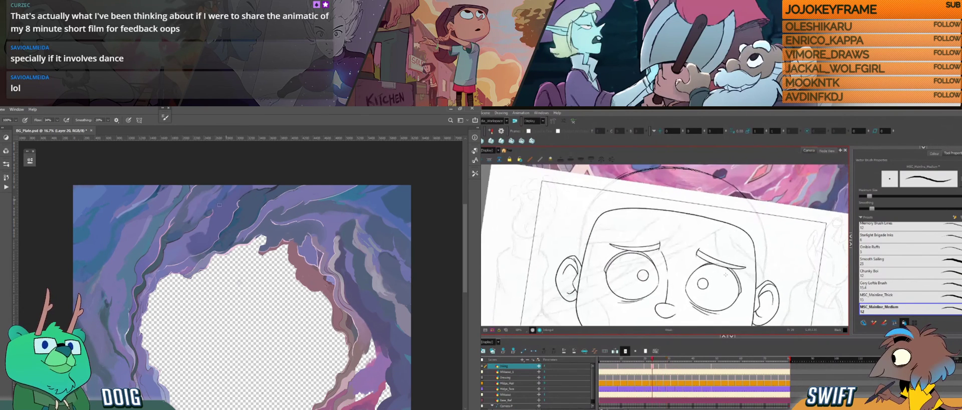
Flip through the worried pose drawings repeatedly to compare the shapes of both eyes from frame to frame.
{"action": "key", "text": "Return"}
{"action": "key", "text": "f"}
{"action": "key", "text": "f"}
{"action": "key", "text": "g"}
{"action": "key", "text": "g"}
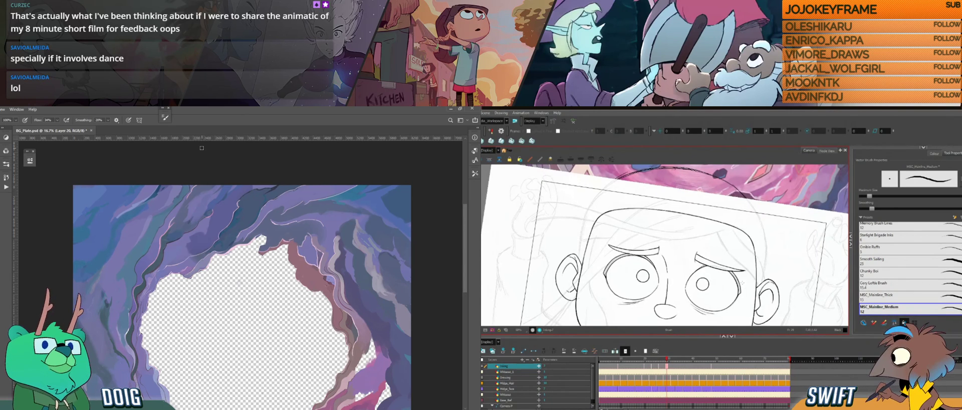
{"action": "key", "text": "f"}
{"action": "key", "text": "g"}
{"action": "key", "text": "f"}
{"action": "key", "text": "f"}
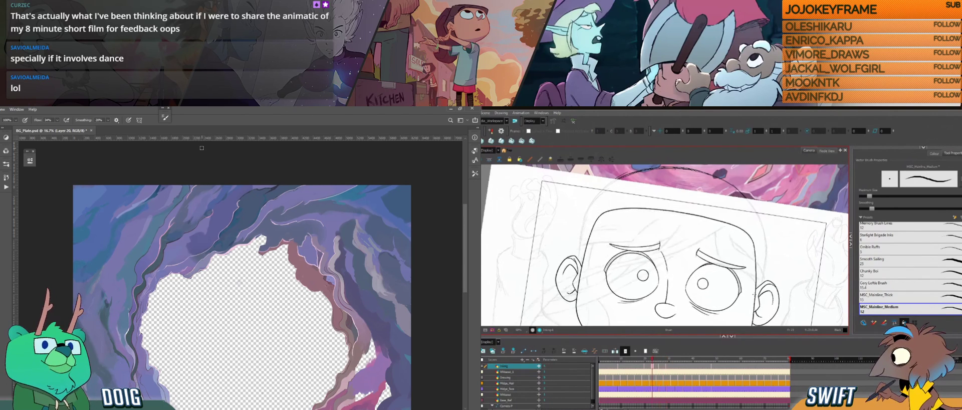
{"action": "key", "text": "g"}
{"action": "key", "text": "g"}
{"action": "key", "text": "f"}
{"action": "key", "text": "f"}
{"action": "key", "text": "f"}
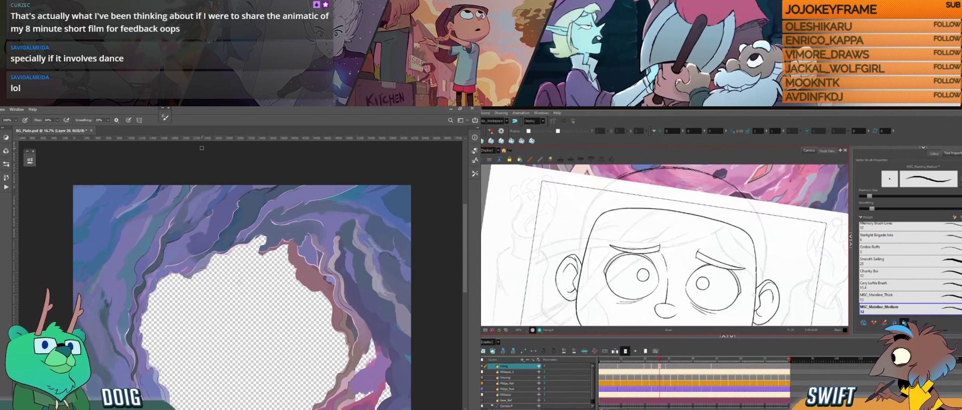
{"action": "key", "text": "g"}
{"action": "key", "text": "g"}
{"action": "key", "text": "g"}
{"action": "key", "text": "g"}
{"action": "key", "text": "f"}
{"action": "key", "text": "f"}
{"action": "key", "text": "f"}
{"action": "key", "text": "f"}
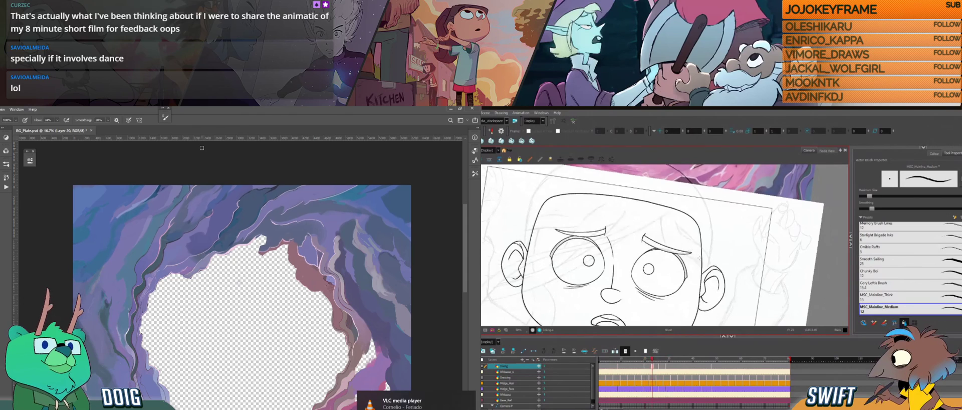
{"action": "key", "text": "g"}
{"action": "key", "text": "g"}
{"action": "key", "text": "g"}
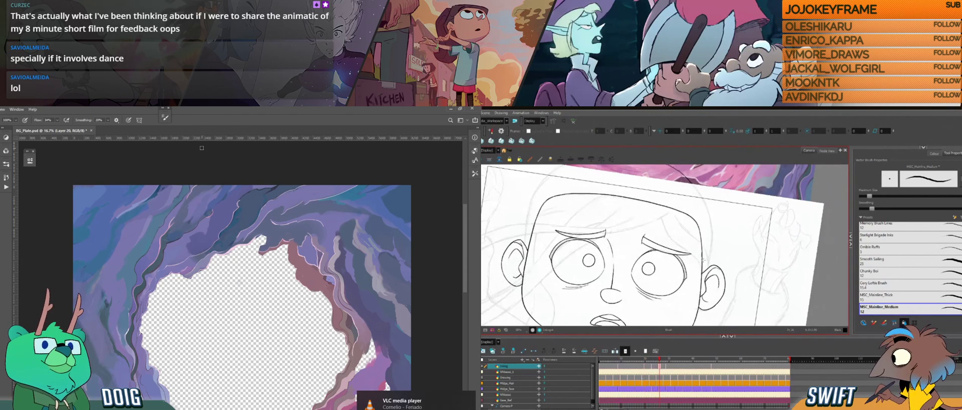
{"action": "key", "text": "f"}
{"action": "key", "text": "f"}
{"action": "key", "text": "f"}
Adjust the right eye's outline on the worried face drawing, and check it against the drawings that follow.
{"action": "left_click_drag", "start_coordinate": [672, 286], "coordinate": [691, 274]}
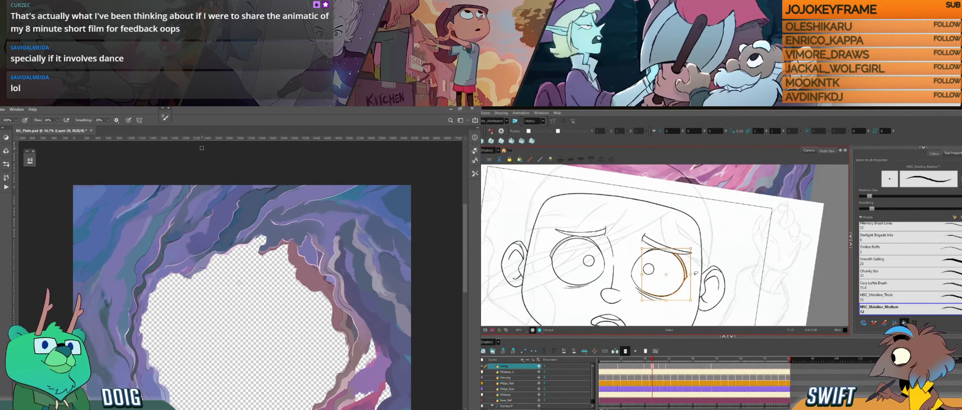
{"action": "key", "text": "alt+b"}
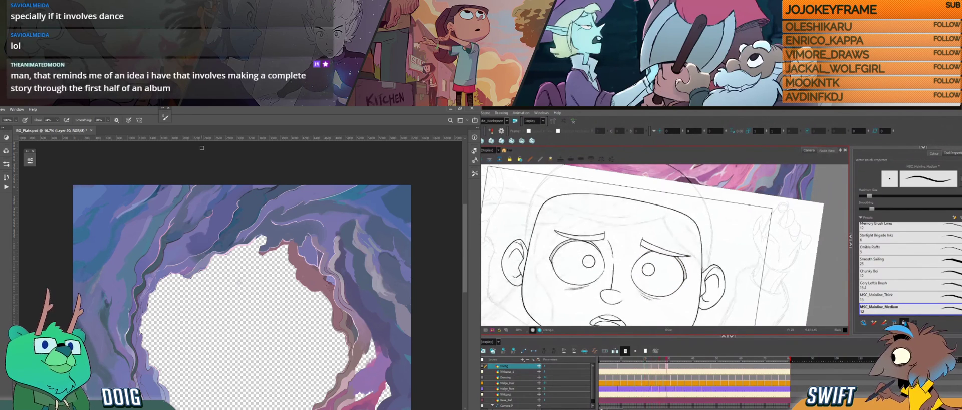
{"action": "key", "text": "f"}
{"action": "key", "text": "g"}
{"action": "key", "text": "f"}
{"action": "key", "text": "g"}
{"action": "key", "text": "f"}
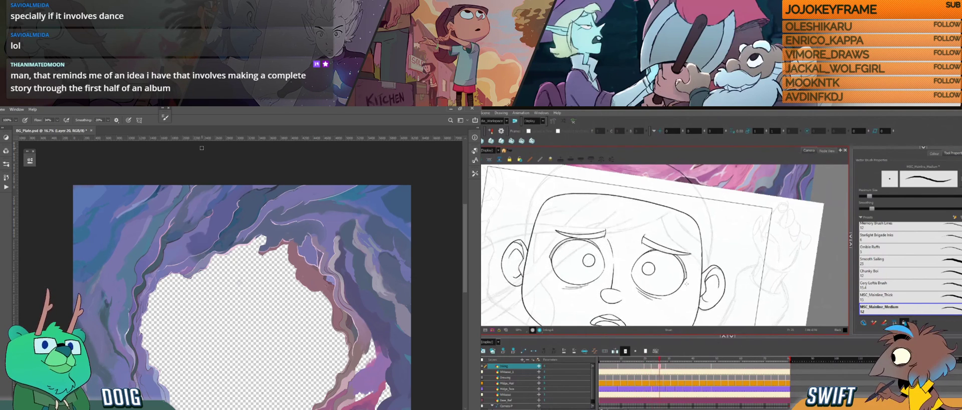
{"action": "key", "text": "f"}
{"action": "key", "text": "g"}
{"action": "key", "text": "f"}
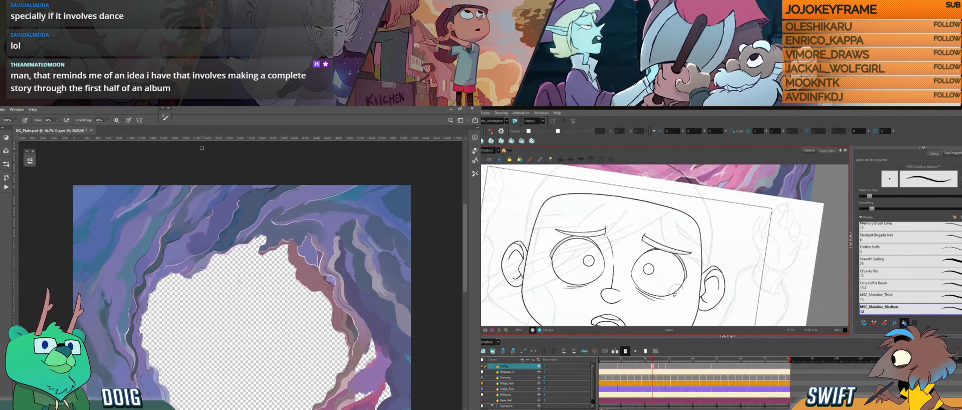
Stretch the right eye's lower curve slightly downward on the same worried face drawing.
{"action": "left_click", "coordinate": [674, 293]}
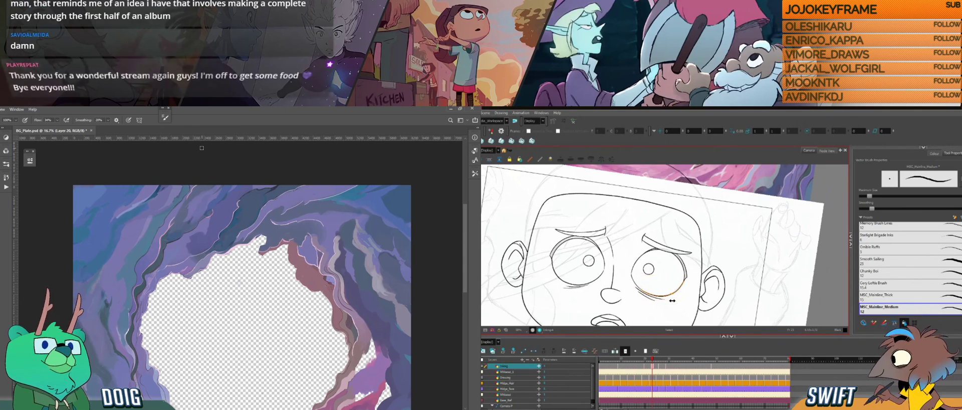
{"action": "left_click_drag", "start_coordinate": [663, 300], "coordinate": [664, 301]}
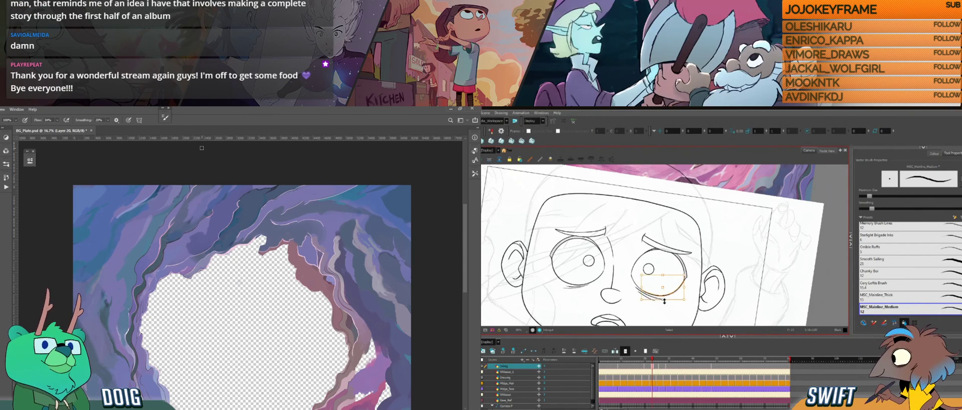
{"action": "left_click", "coordinate": [678, 305]}
{"action": "key", "text": "Return"}
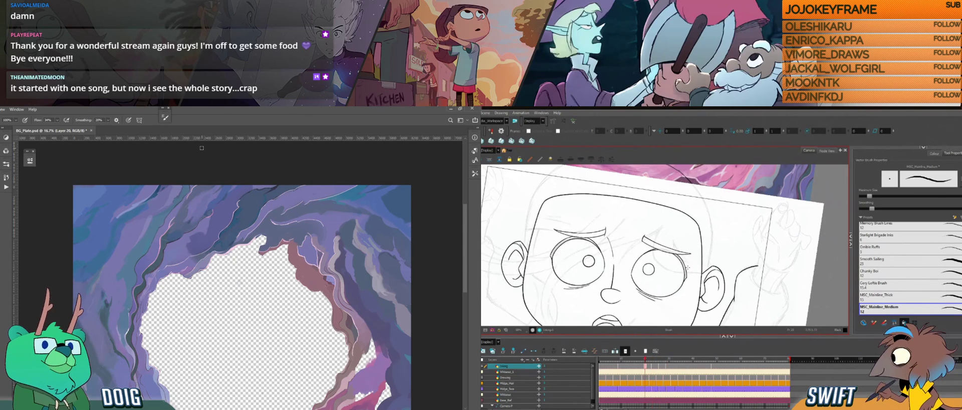
Adjust the right eye's lower curve on the preceding drawing with the shoulder line, and compare it with its neighbour.
{"action": "left_click_drag", "start_coordinate": [681, 292], "coordinate": [685, 300]}
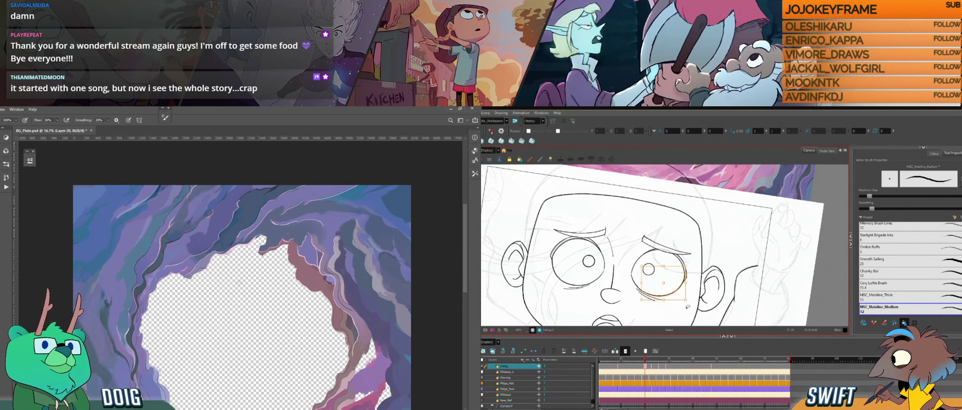
{"action": "left_click", "coordinate": [688, 307]}
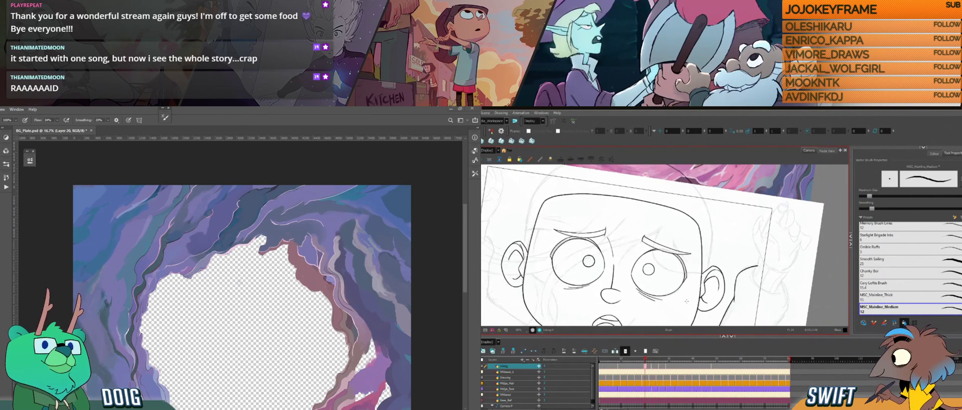
{"action": "key", "text": "comma"}
{"action": "key", "text": "period"}
{"action": "key", "text": "comma"}
{"action": "key", "text": "period"}
{"action": "key", "text": "comma"}
{"action": "key", "text": "period"}
{"action": "key", "text": "comma"}
{"action": "key", "text": "period"}
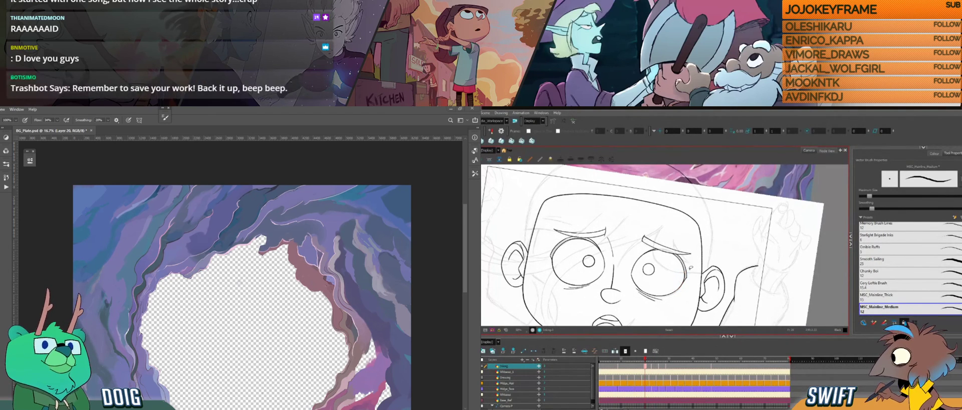
Adjust the right eye's outer curve on the drawing with the shoulder line, and flip through the following drawings to check it.
{"action": "left_click", "coordinate": [680, 281]}
{"action": "left_click_drag", "start_coordinate": [687, 268], "coordinate": [689, 269]}
{"action": "left_click", "coordinate": [697, 261]}
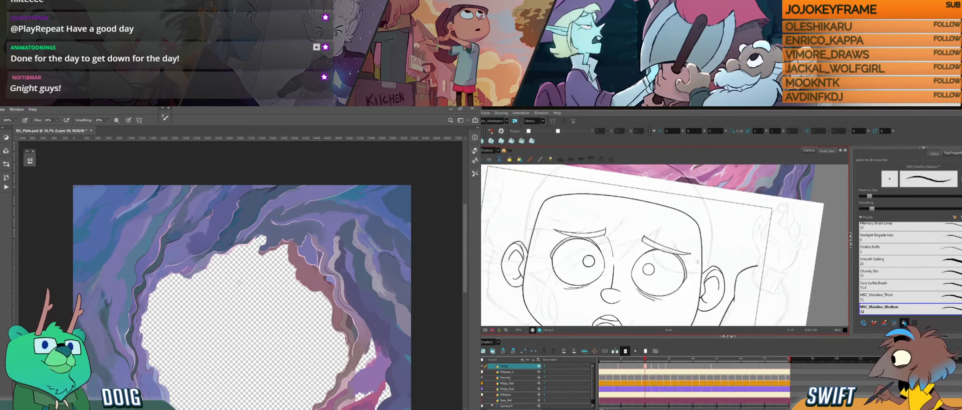
{"action": "key", "text": "f"}
{"action": "key", "text": "g"}
{"action": "key", "text": "g"}
{"action": "key", "text": "f"}
{"action": "key", "text": "f"}
{"action": "key", "text": "g"}
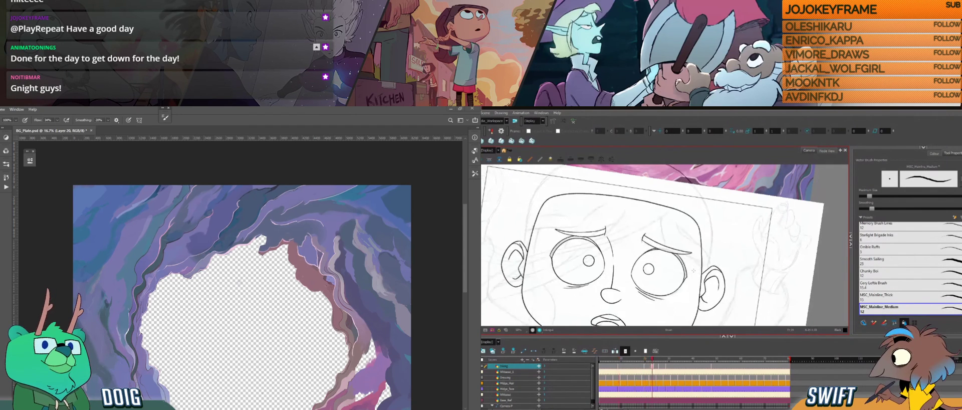
{"action": "key", "text": "f"}
{"action": "key", "text": "g"}
{"action": "key", "text": "g"}
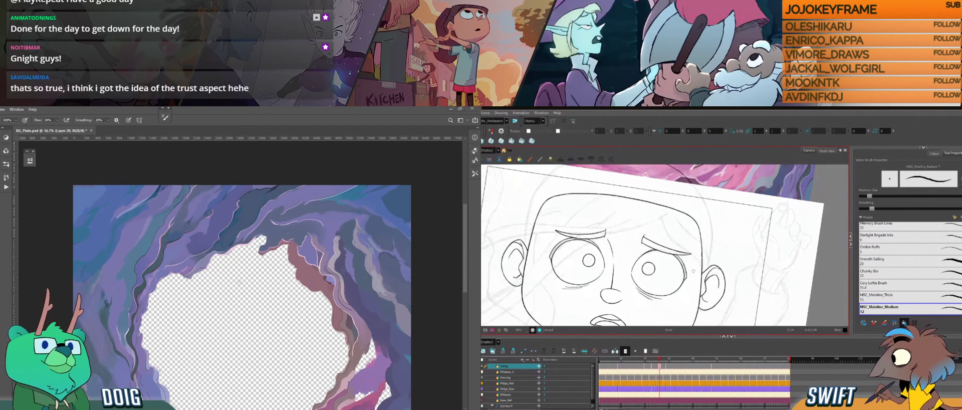
{"action": "key", "text": "g"}
{"action": "key", "text": "f"}
{"action": "key", "text": "f"}
{"action": "key", "text": "g"}
{"action": "key", "text": "f"}
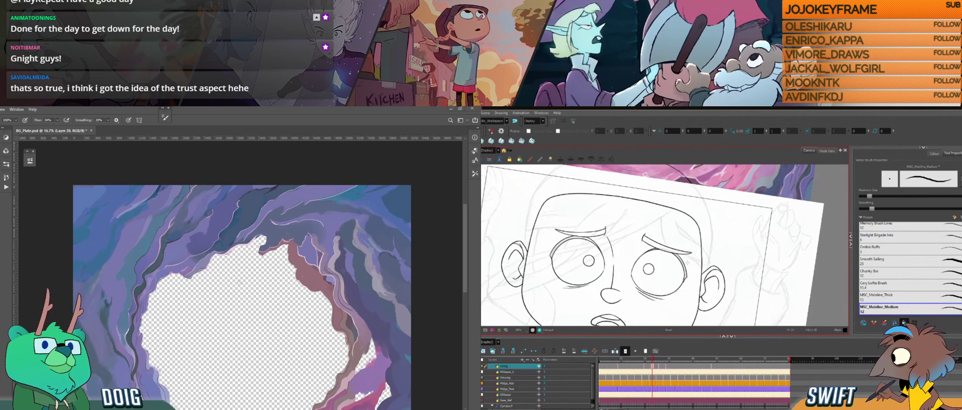
Adjust the right eye's upper outer curve on the next worried drawing, and compare it with the drawing after it.
{"action": "left_click", "coordinate": [688, 273]}
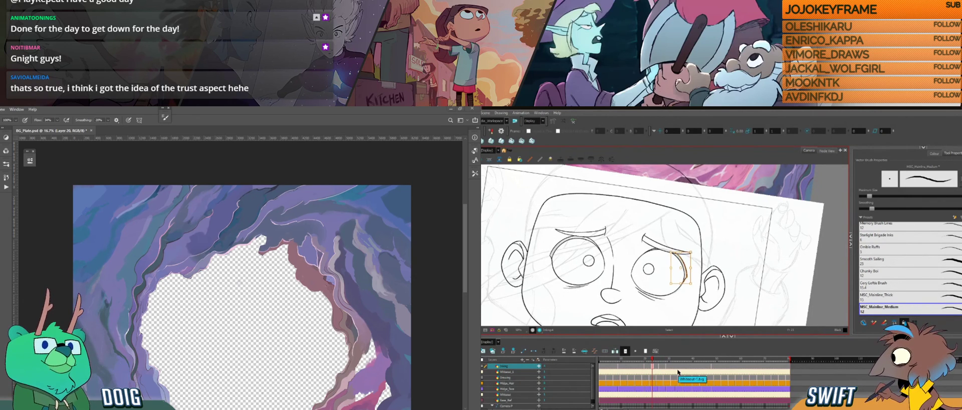
{"action": "key", "text": "alt+b"}
{"action": "key", "text": "f"}
{"action": "key", "text": "g"}
{"action": "key", "text": "f"}
{"action": "key", "text": "g"}
{"action": "key", "text": "f"}
{"action": "key", "text": "g"}
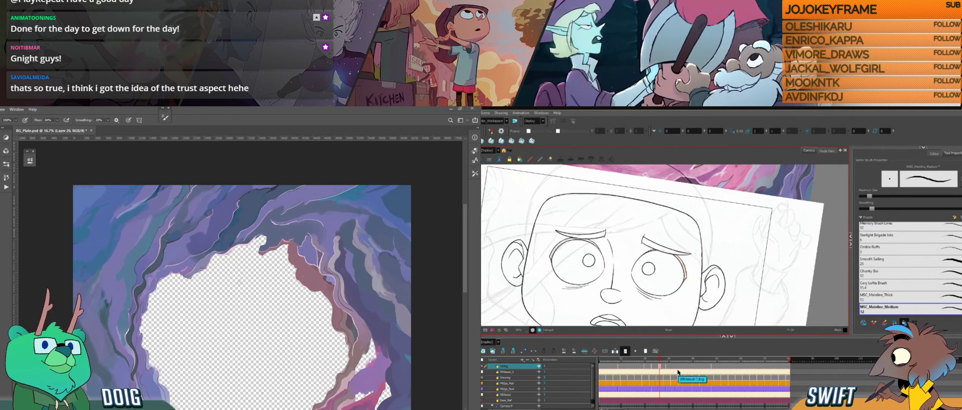
Compare the worried drawing with its neighbour and undo the last change to the right eye's curve.
{"action": "key", "text": "f"}
{"action": "key", "text": "g"}
{"action": "key", "text": "f"}
{"action": "key", "text": "g"}
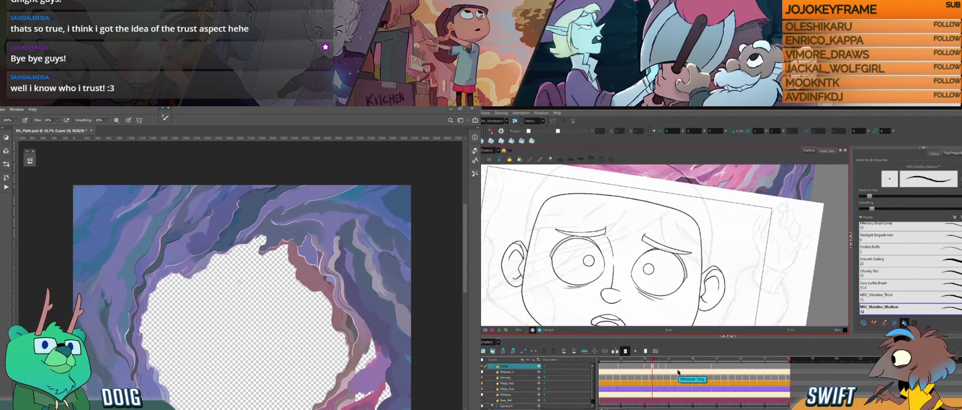
{"action": "key", "text": "ctrl+z"}
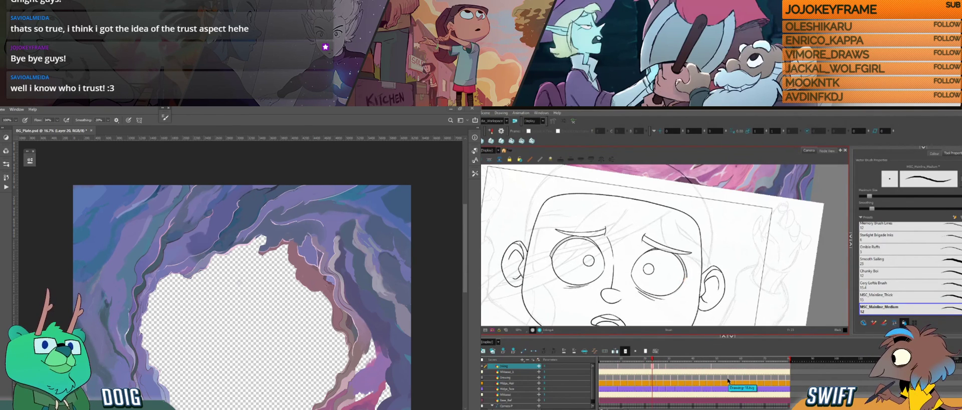
Flip back and forth between the worried drawings to check the right eye's outline, ending on the drawing with the shoulder line.
{"action": "key", "text": "f"}
{"action": "key", "text": "g"}
{"action": "key", "text": "g"}
{"action": "key", "text": "f"}
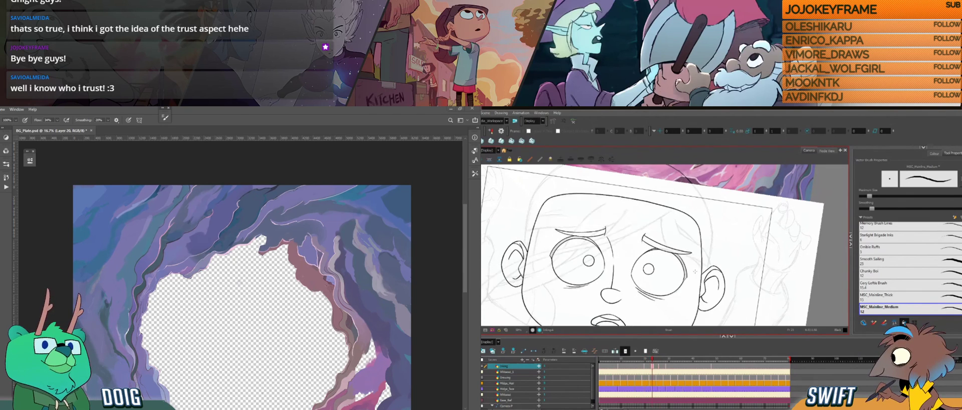
{"action": "key", "text": "f"}
{"action": "key", "text": "f"}
{"action": "key", "text": "g"}
{"action": "key", "text": "g"}
{"action": "key", "text": "f"}
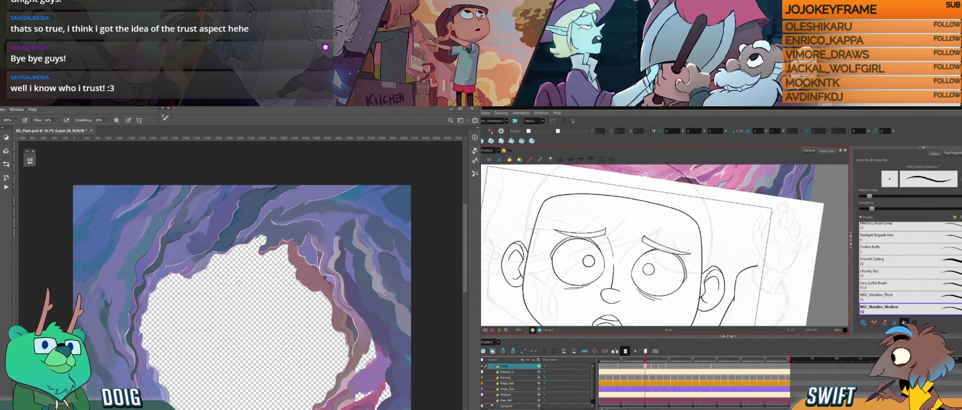
Adjust the right eye's outer curve on the drawing with the shoulder line.
{"action": "key", "text": "alt+s"}
{"action": "left_click", "coordinate": [686, 277]}
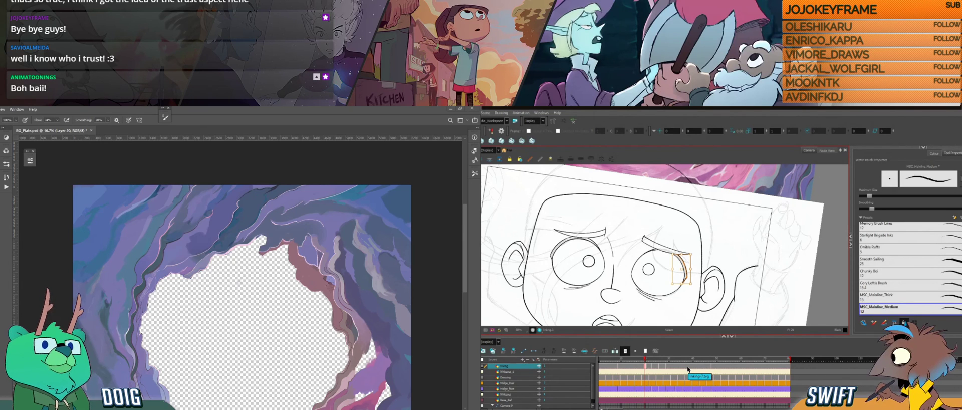
{"action": "key", "text": "alt+b"}
{"action": "key", "text": "shift+Return"}
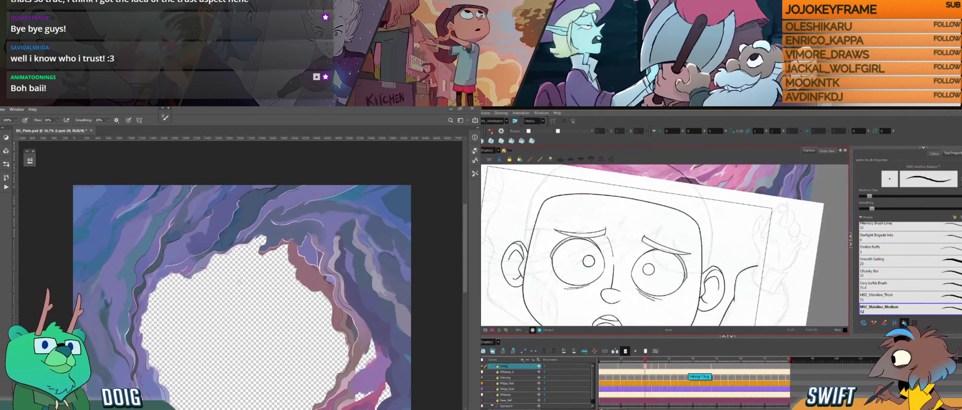
{"action": "key", "text": "alt+s"}
{"action": "left_click_drag", "start_coordinate": [691, 286], "coordinate": [691, 288]}
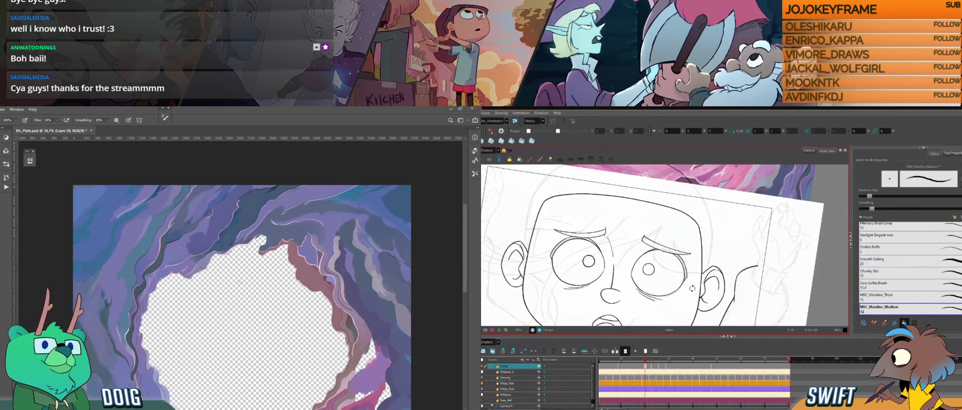
{"action": "key", "text": "alt+b"}
Flip repeatedly through the consecutive worried drawings to compare the shape of the right eye's outer curve.
{"action": "key", "text": "g"}
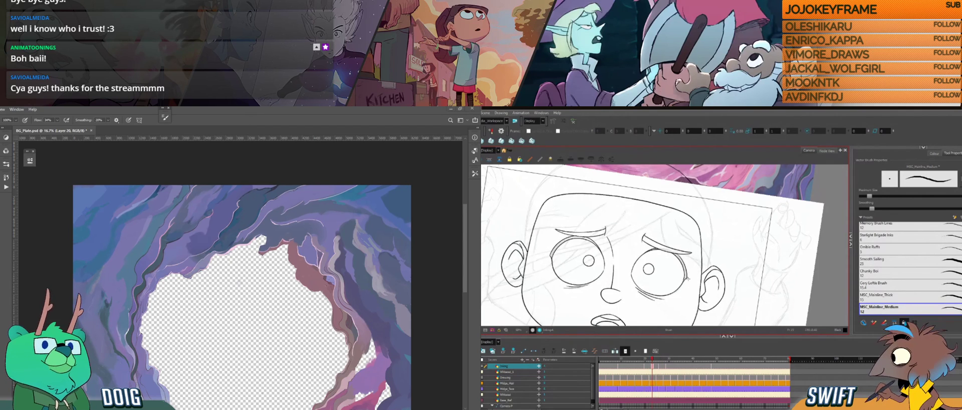
{"action": "key", "text": "f"}
{"action": "key", "text": "g"}
{"action": "key", "text": "f"}
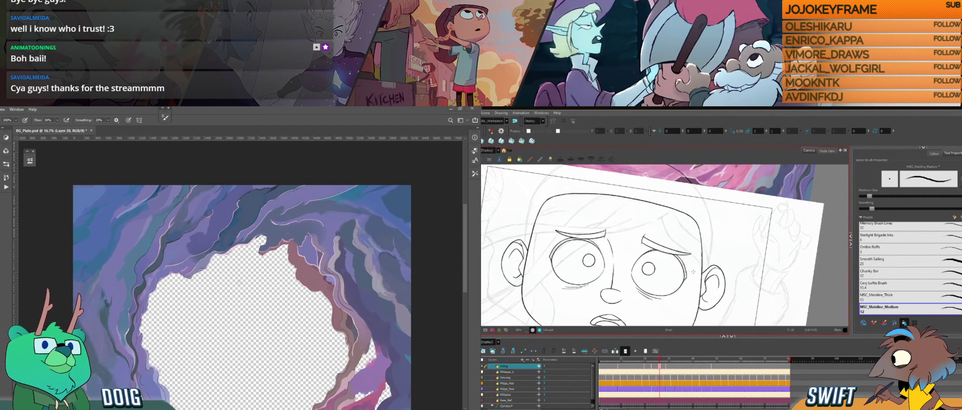
{"action": "key", "text": "g"}
{"action": "key", "text": "f"}
{"action": "key", "text": "g"}
{"action": "key", "text": "g"}
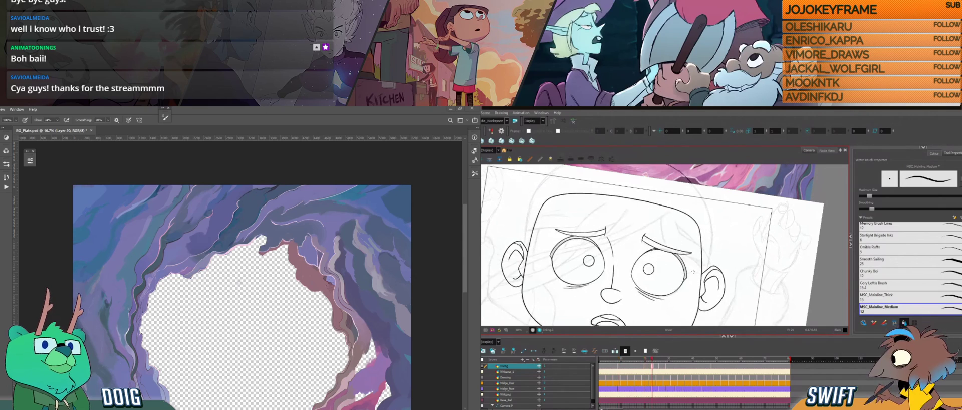
{"action": "key", "text": "f"}
{"action": "key", "text": "g"}
{"action": "key", "text": "f"}
{"action": "key", "text": "g"}
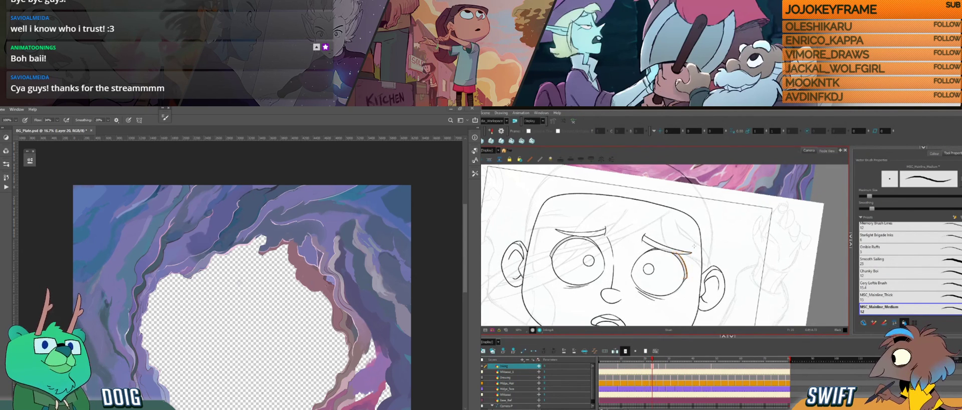
{"action": "key", "text": "f"}
{"action": "key", "text": "g"}
{"action": "key", "text": "g"}
{"action": "key", "text": "g"}
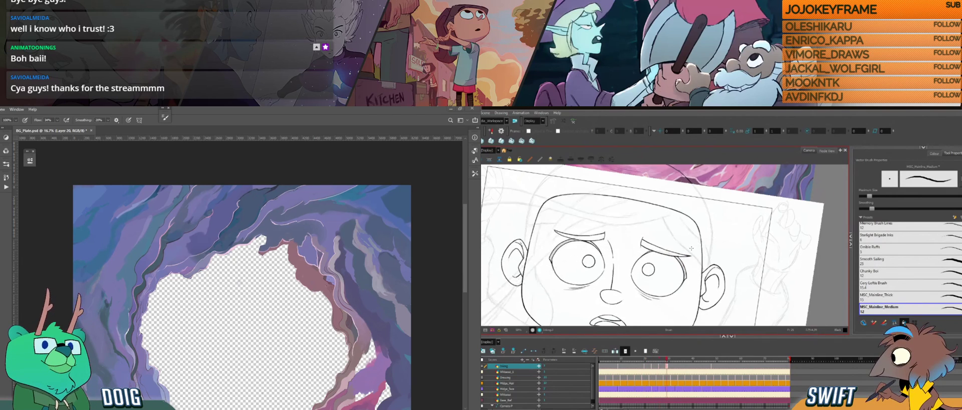
{"action": "key", "text": "f"}
{"action": "key", "text": "f"}
{"action": "key", "text": "f"}
{"action": "key", "text": "g"}
{"action": "key", "text": "g"}
{"action": "key", "text": "g"}
Adjust the right eye's upper outer curve on the drawing after the shoulder-line one, and compare it with its neighbours.
{"action": "key", "text": "f"}
{"action": "key", "text": "f"}
{"action": "left_click", "coordinate": [681, 257]}
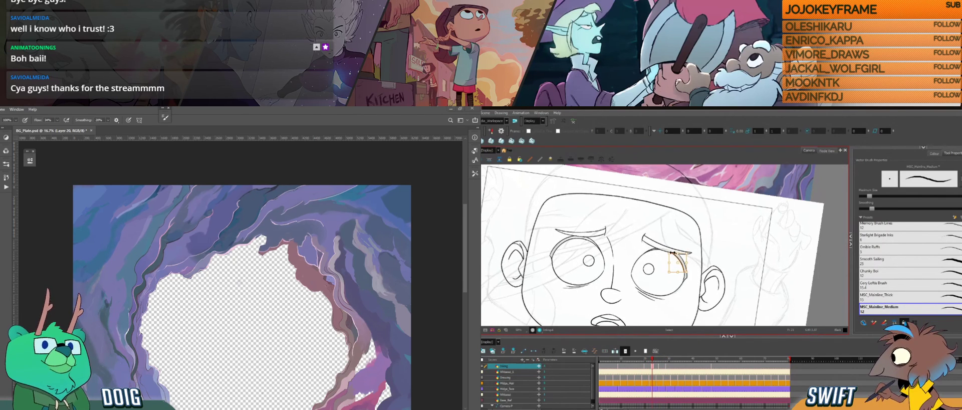
{"action": "key", "text": "alt+b"}
{"action": "key", "text": "f"}
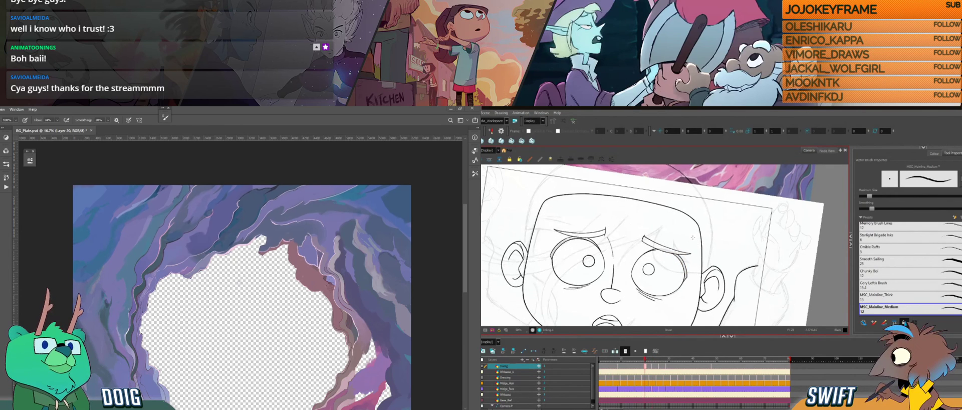
{"action": "key", "text": "g"}
{"action": "key", "text": "g"}
{"action": "key", "text": "g"}
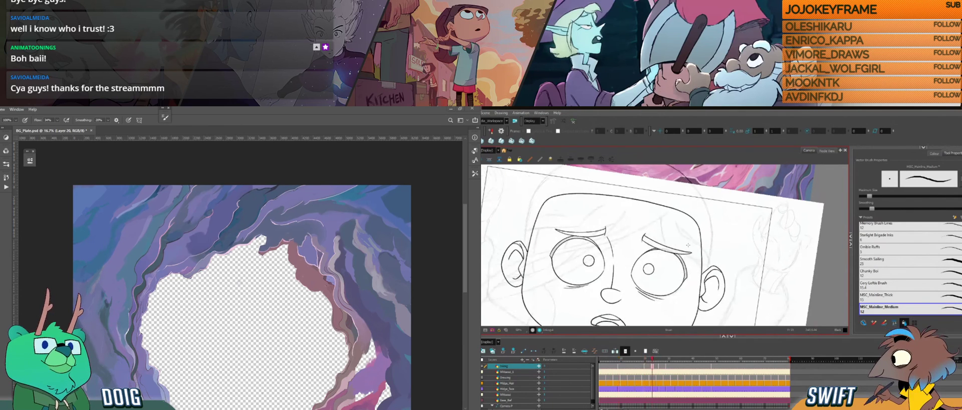
{"action": "key", "text": "f"}
{"action": "key", "text": "g"}
{"action": "key", "text": "f"}
{"action": "key", "text": "g"}
{"action": "key", "text": "alt+s"}
{"action": "left_click_drag", "start_coordinate": [704, 290], "coordinate": [705, 278]}
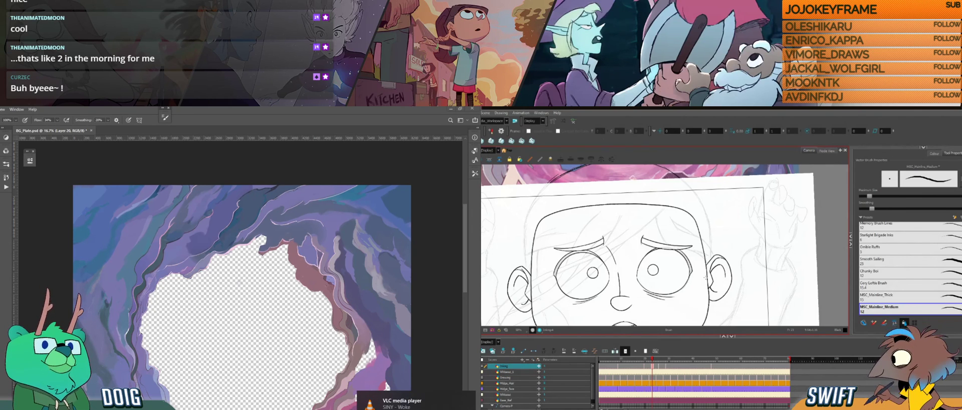
Switch to VLC media player to pause the SINY - Woke track, and bring the OBS streaming window over the cave painting.
{"action": "key", "text": "alt+Tab"}
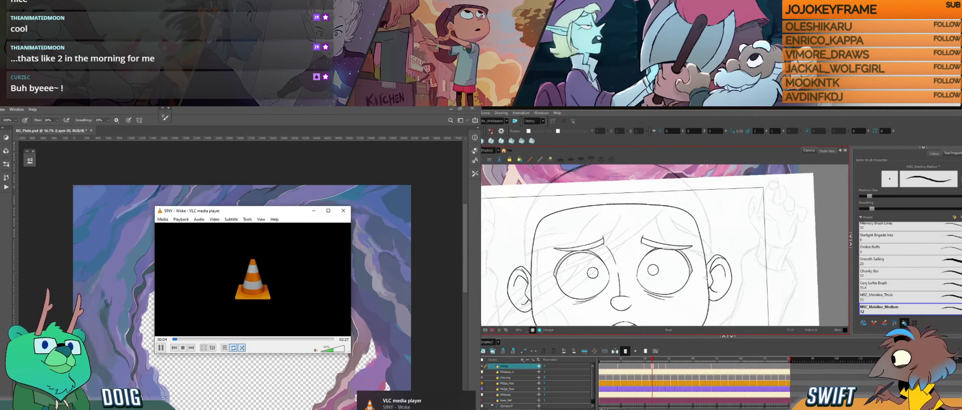
{"action": "left_click", "coordinate": [160, 347]}
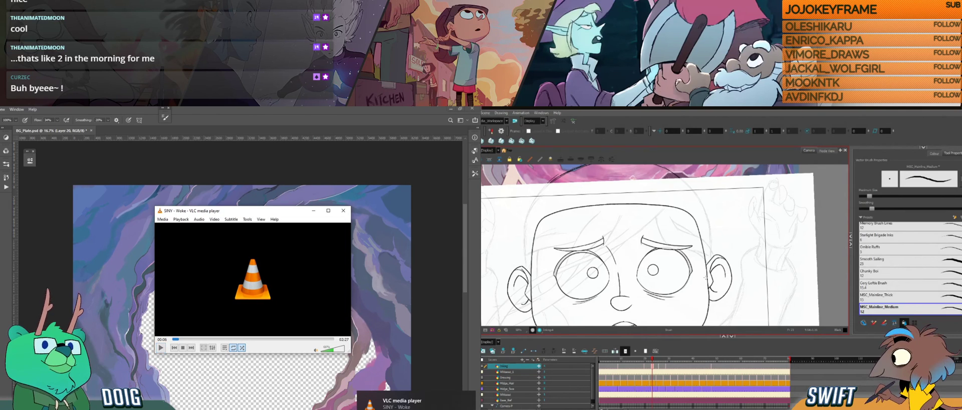
{"action": "key", "text": "alt+Tab"}
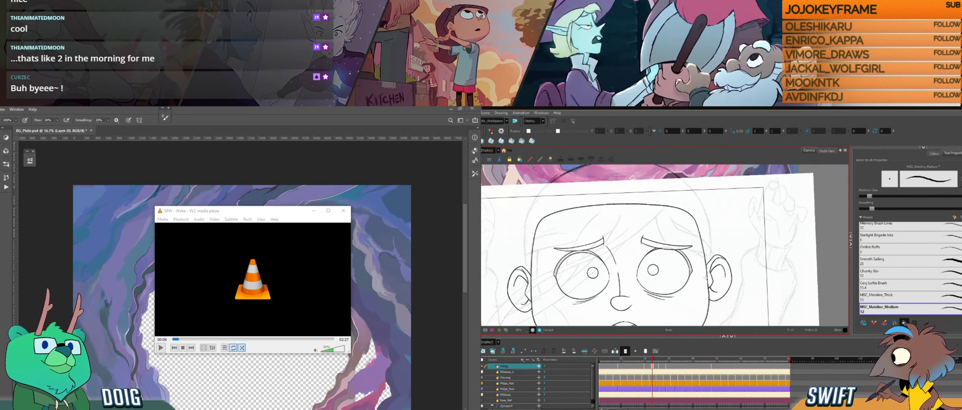
{"action": "left_click_drag", "start_coordinate": [0, 156], "coordinate": [176, 143]}
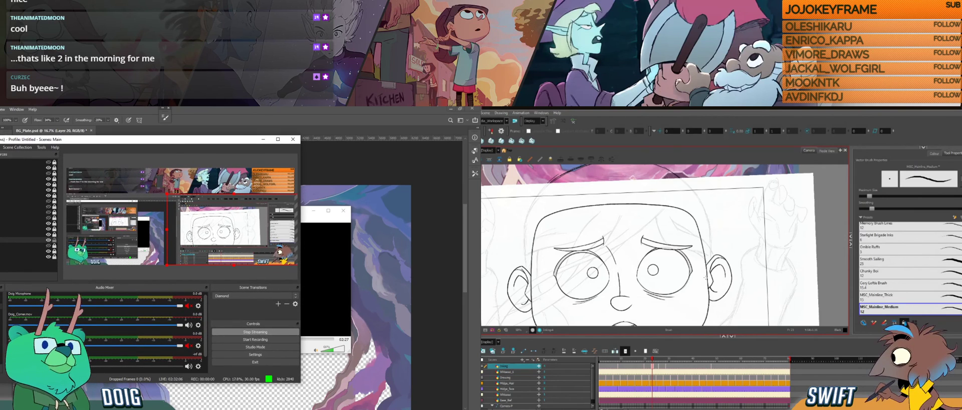